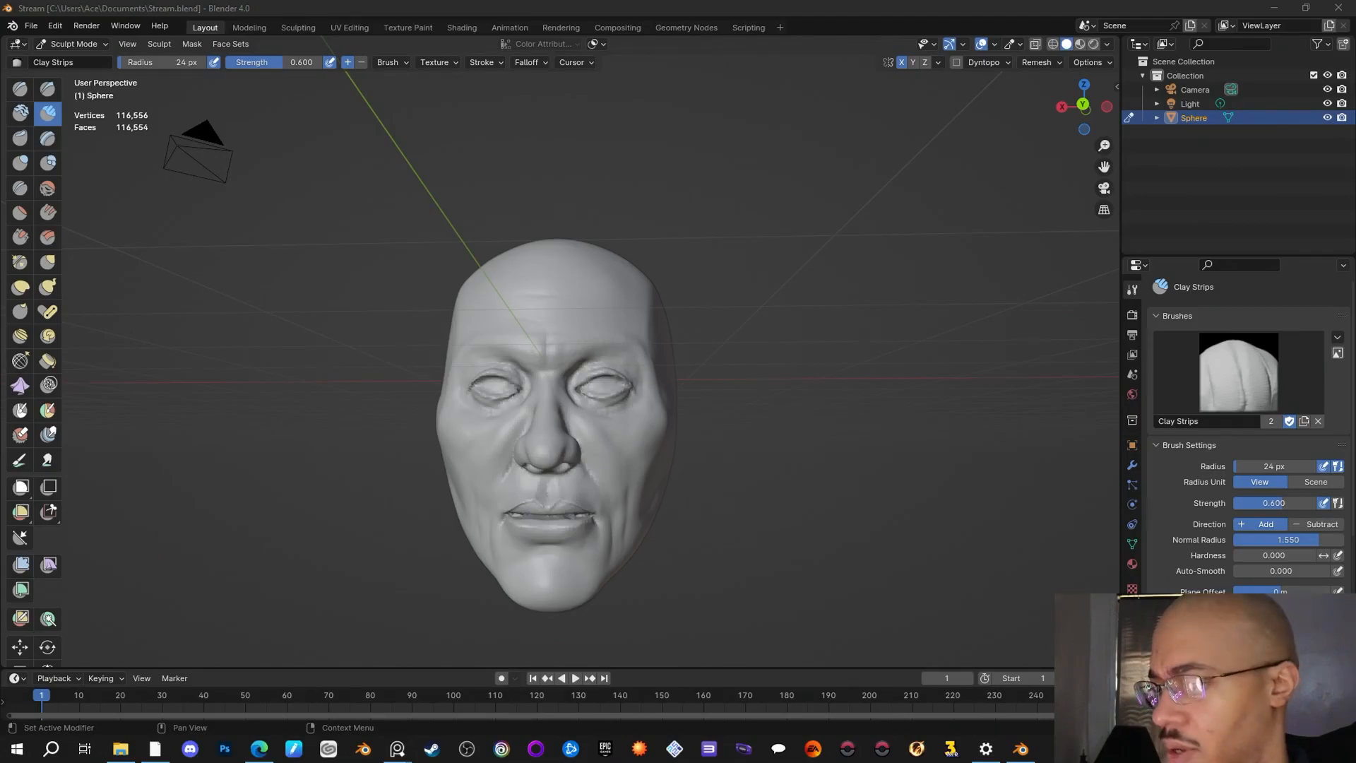
Step: Build up the outer part of the upper eyelid below the brow with Clay Strips strokes
mouse_move(964, 459)
middle_down()
mouse_move(1038, 452)
mouse_move(838, 477)
mouse_move(904, 487)
mouse_move(851, 494)
mouse_move(942, 418)
mouse_move(879, 440)
mouse_move(954, 439)
mouse_move(1080, 473)
mouse_move(791, 513)
mouse_move(927, 391)
mouse_move(769, 515)
mouse_move(924, 492)
mouse_move(993, 428)
mouse_move(924, 477)
mouse_move(1028, 430)
mouse_move(971, 473)
mouse_move(904, 437)
middle_up()
scroll(1025, 449, up, 2)
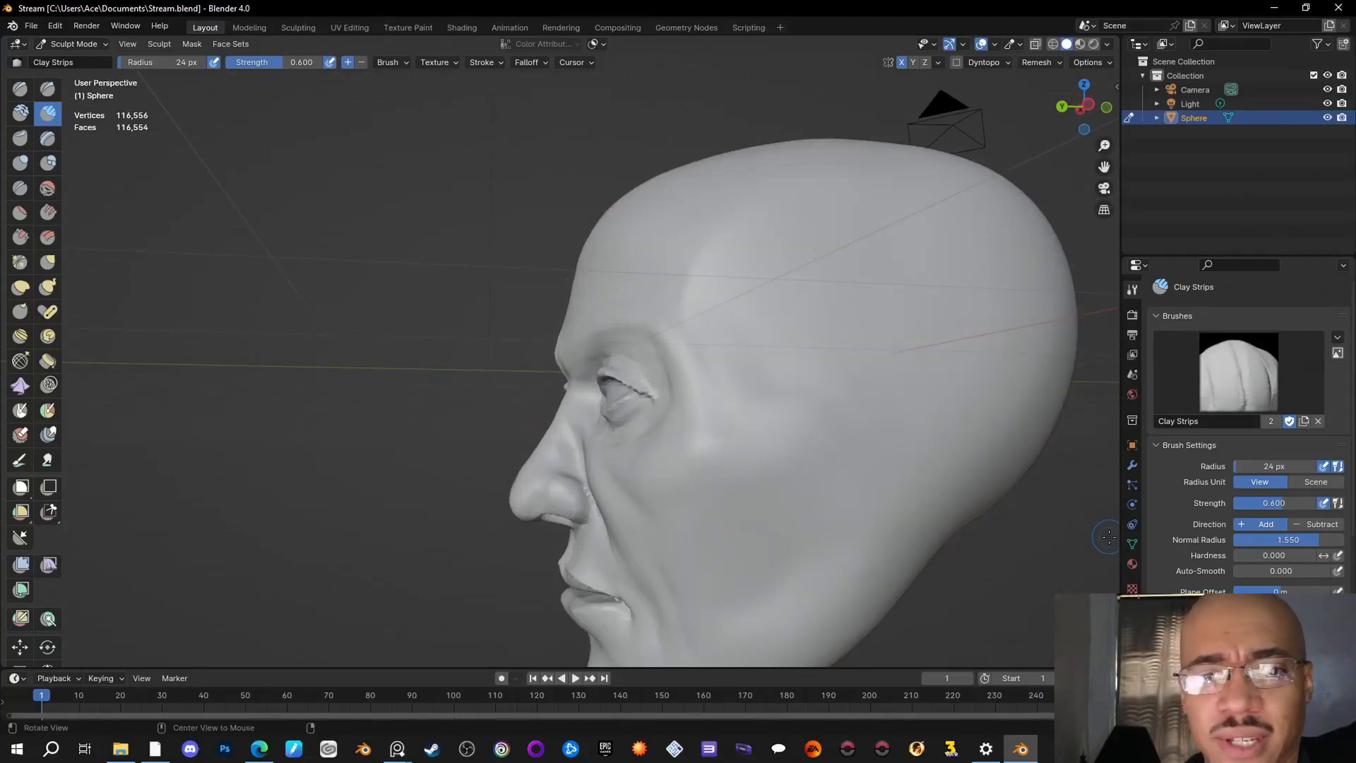
middle_drag(1087, 575, 1105, 581)
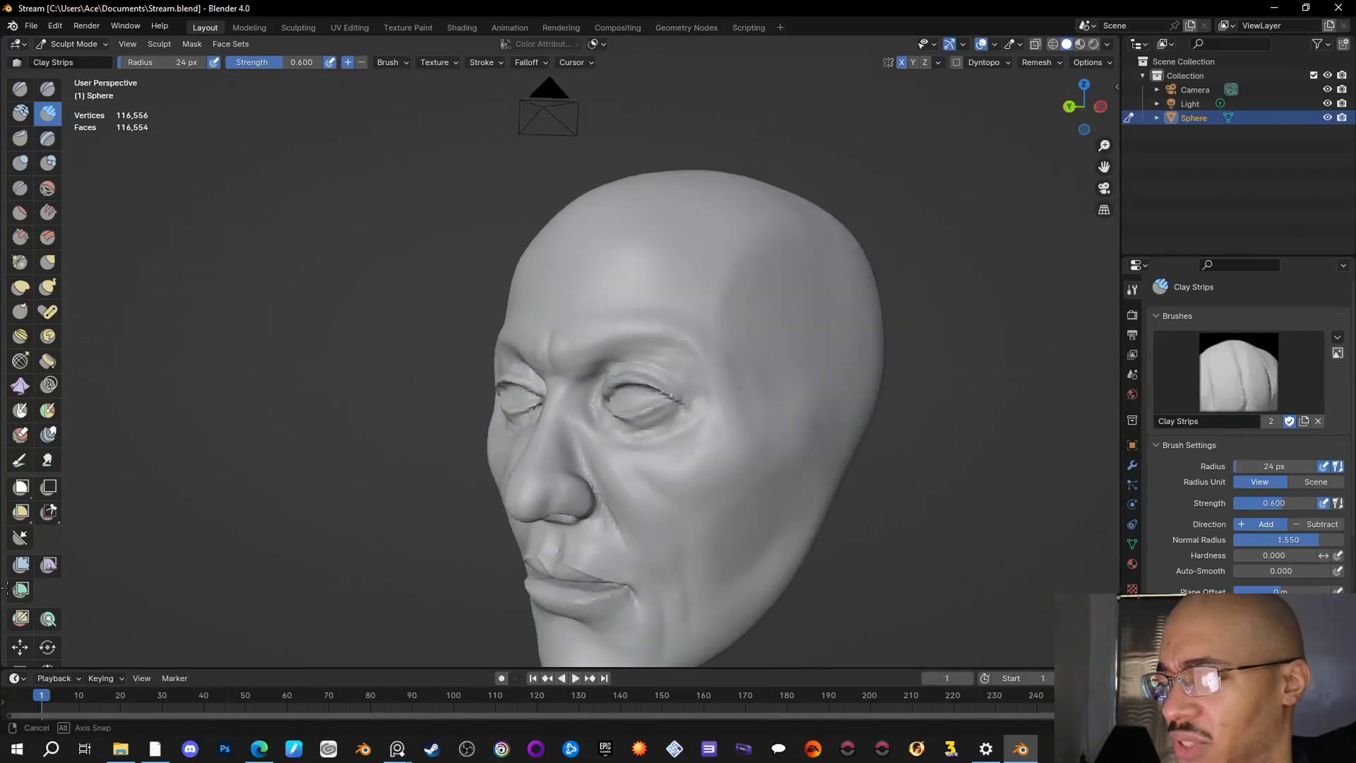
middle_drag(953, 483, 906, 480)
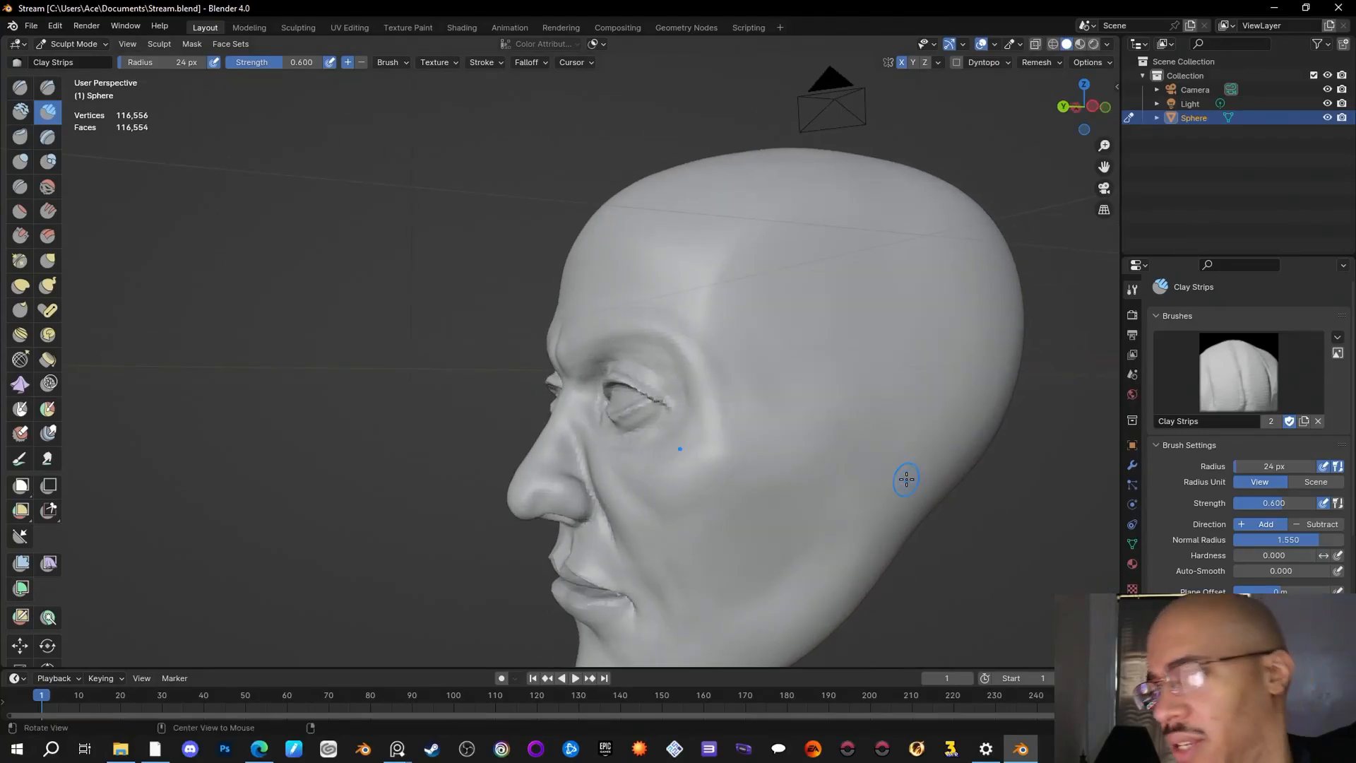
mouse_move(1025, 502)
middle_down()
mouse_move(1028, 524)
mouse_move(1041, 493)
mouse_move(936, 546)
middle_up()
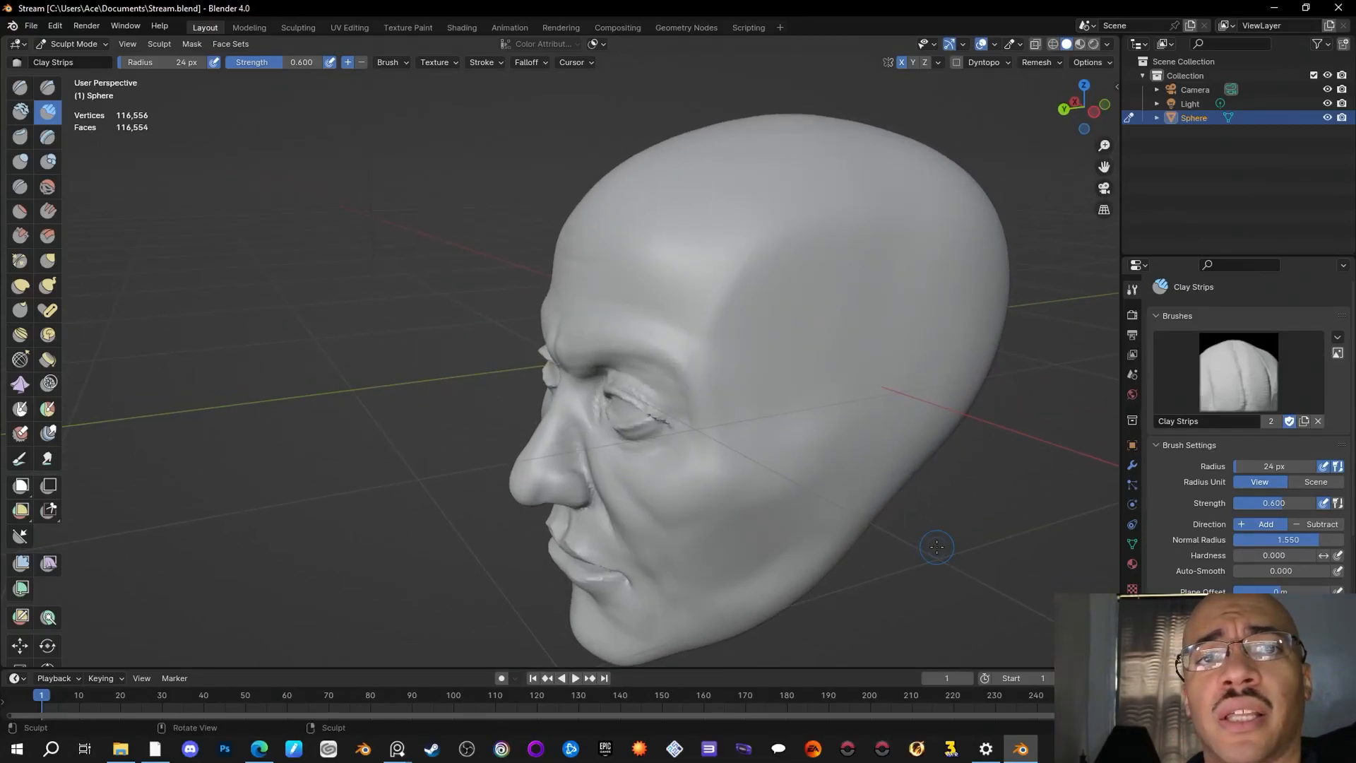
middle_drag(965, 511, 976, 451)
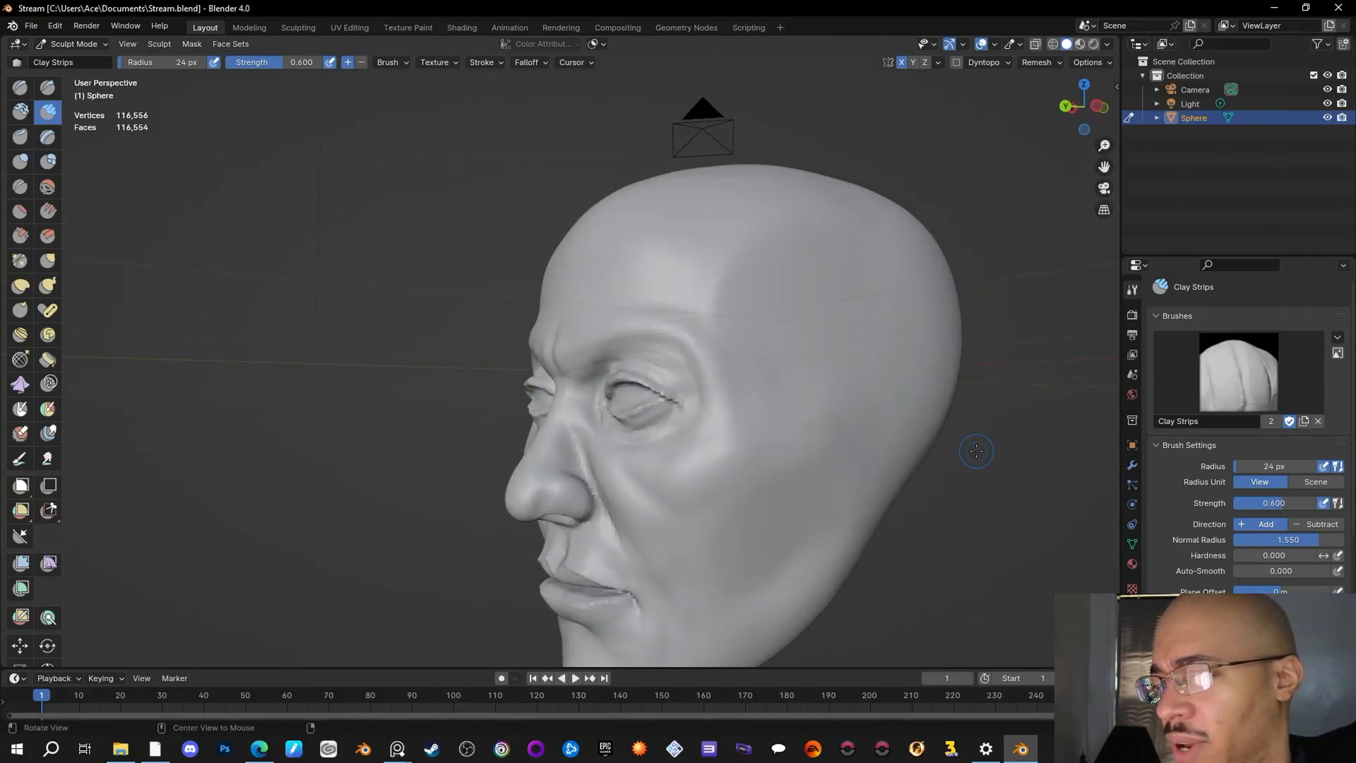
middle_drag(953, 524, 964, 516)
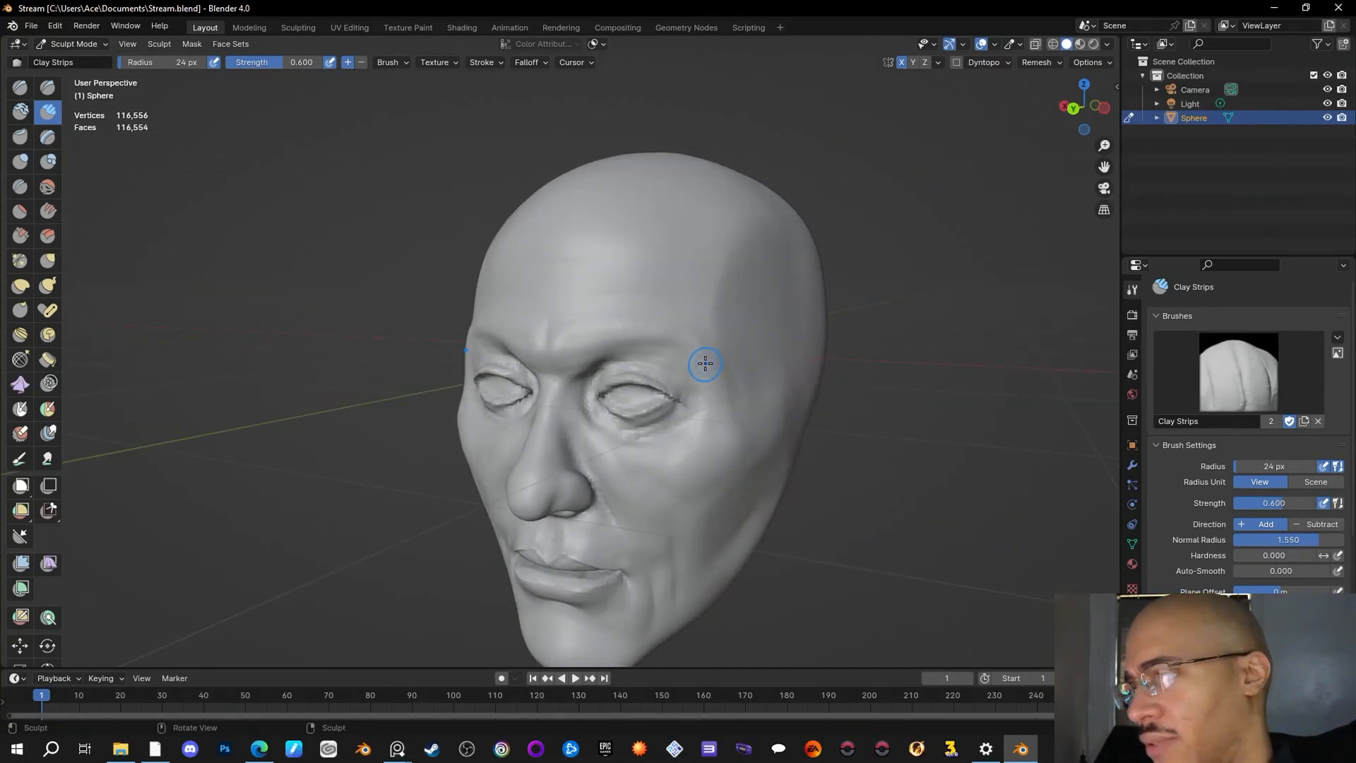
drag(655, 366, 697, 371)
mouse_move(855, 491)
alt+mouse_down()
mouse_move(862, 434)
mouse_move(854, 478)
alt+mouse_up()
mouse_move(671, 369)
mouse_down()
mouse_move(677, 380)
mouse_move(668, 372)
mouse_up()
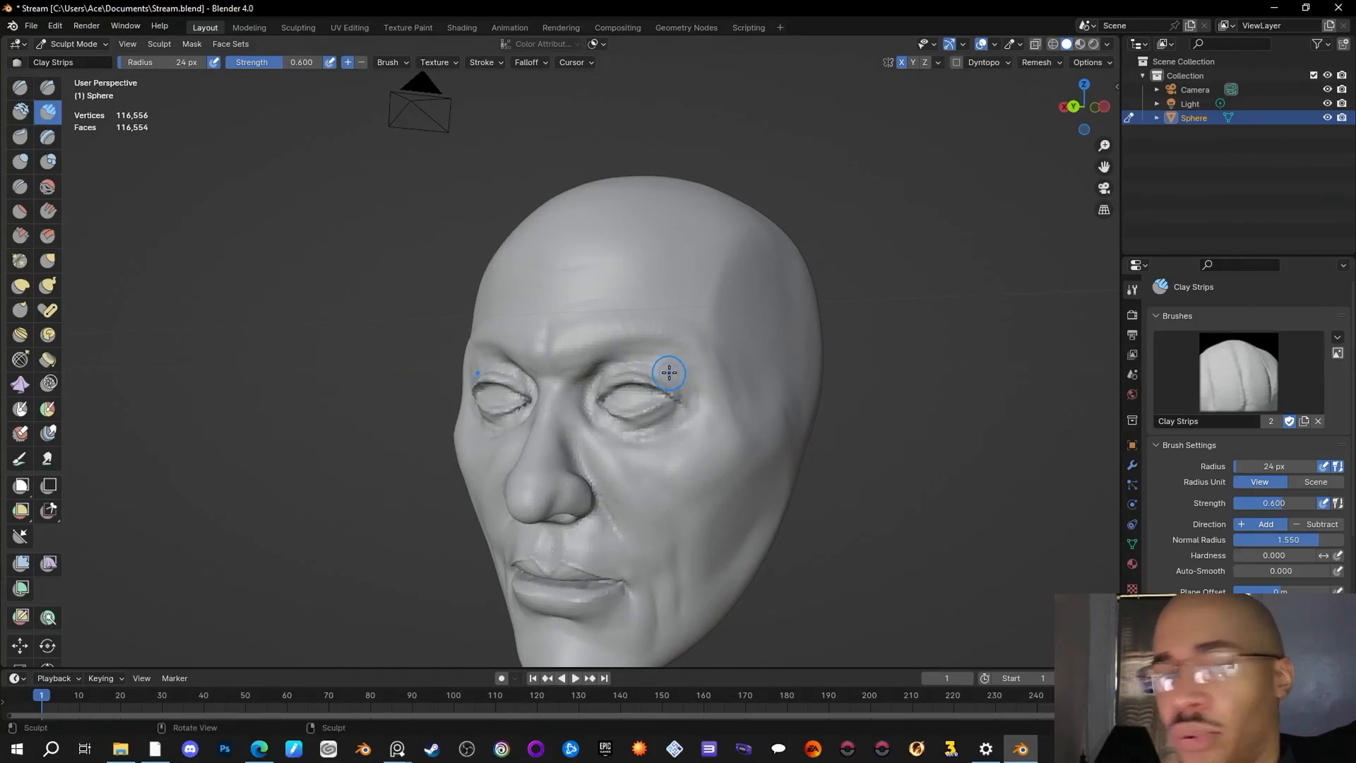
mouse_move(748, 411)
alt+mouse_down()
mouse_move(772, 454)
mouse_move(824, 460)
mouse_move(660, 353)
mouse_move(648, 360)
mouse_move(661, 369)
mouse_move(649, 361)
alt+mouse_up()
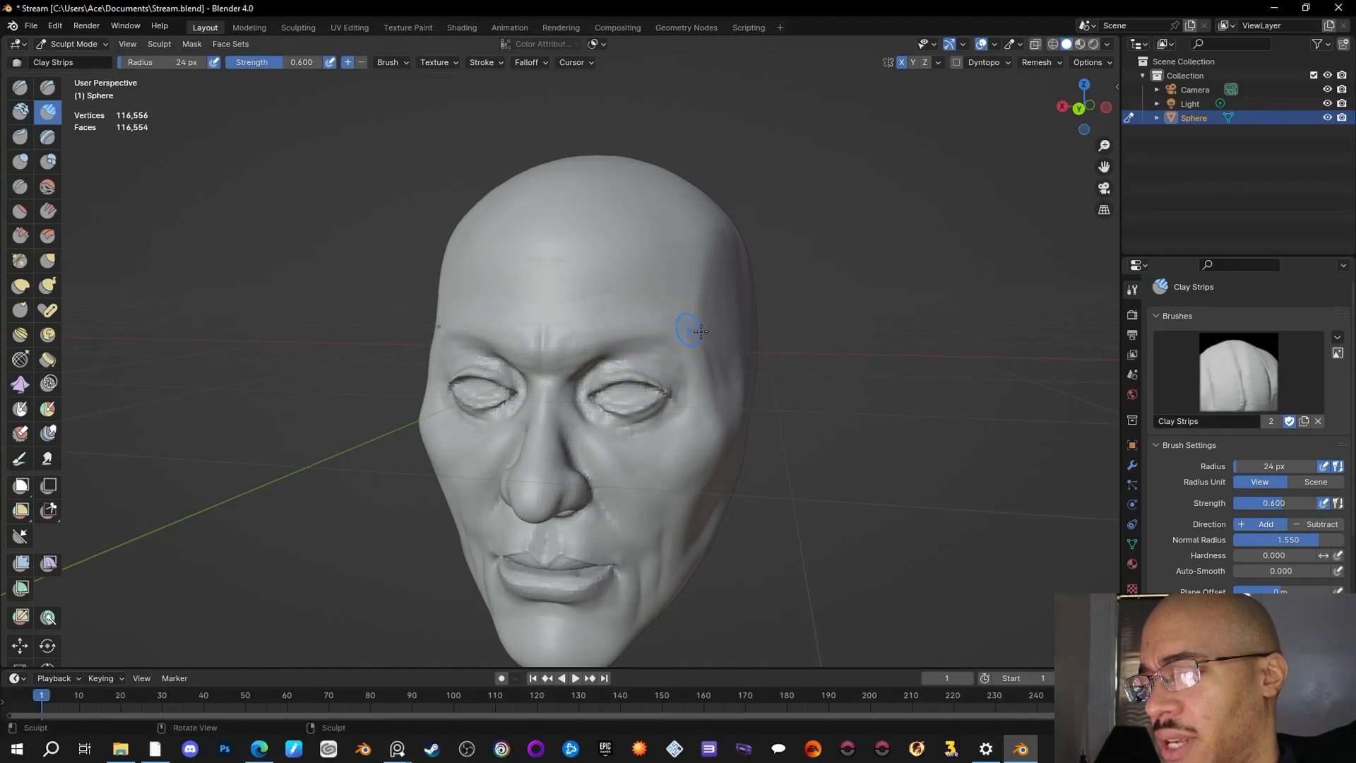
Step: Add Clay Strips volume around the outer eye corner and up along the fold under the brow
mouse_move(725, 376)
middle_down()
mouse_move(787, 426)
mouse_move(774, 430)
mouse_move(827, 400)
middle_up()
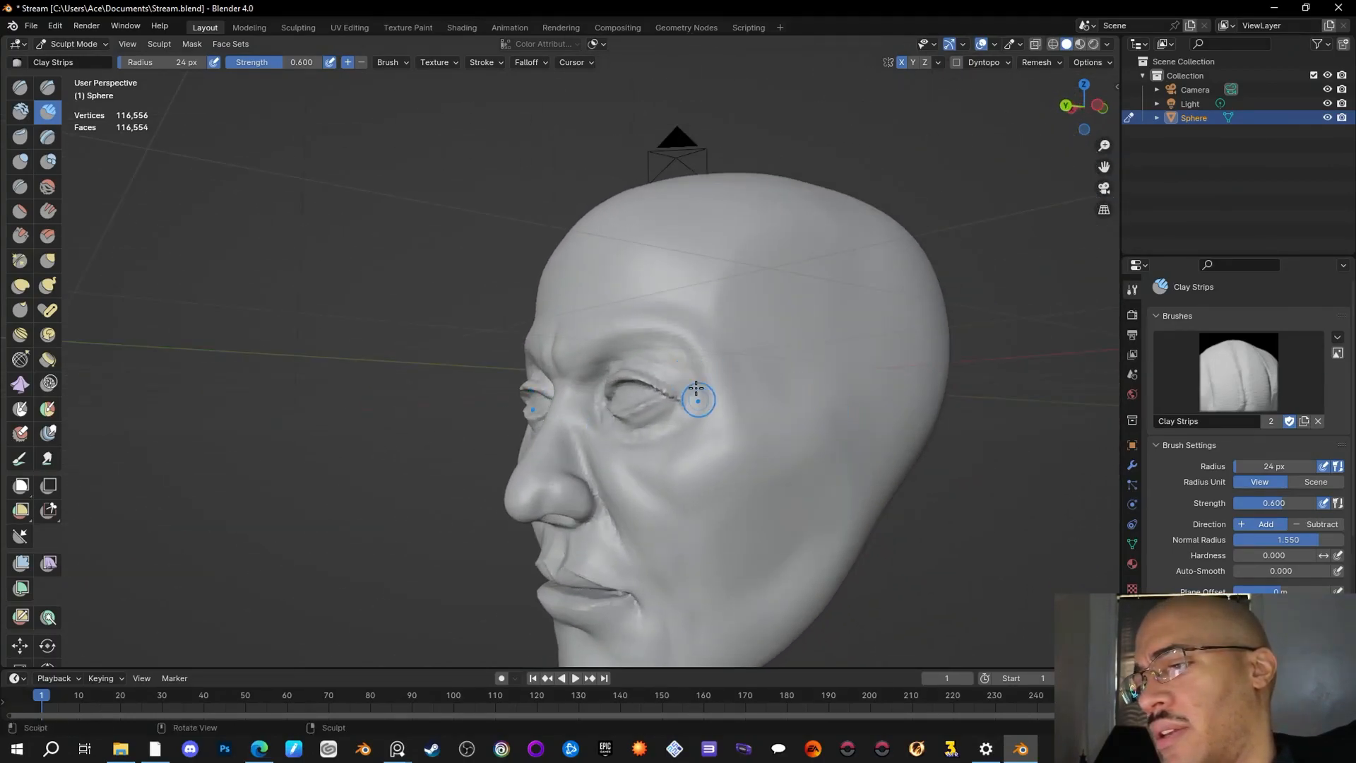
drag(694, 415, 691, 411)
drag(689, 409, 690, 373)
drag(689, 370, 642, 351)
mouse_move(685, 358)
middle_down()
mouse_move(974, 528)
mouse_move(1015, 510)
mouse_move(980, 497)
mouse_move(864, 533)
mouse_move(946, 505)
mouse_move(887, 501)
middle_up()
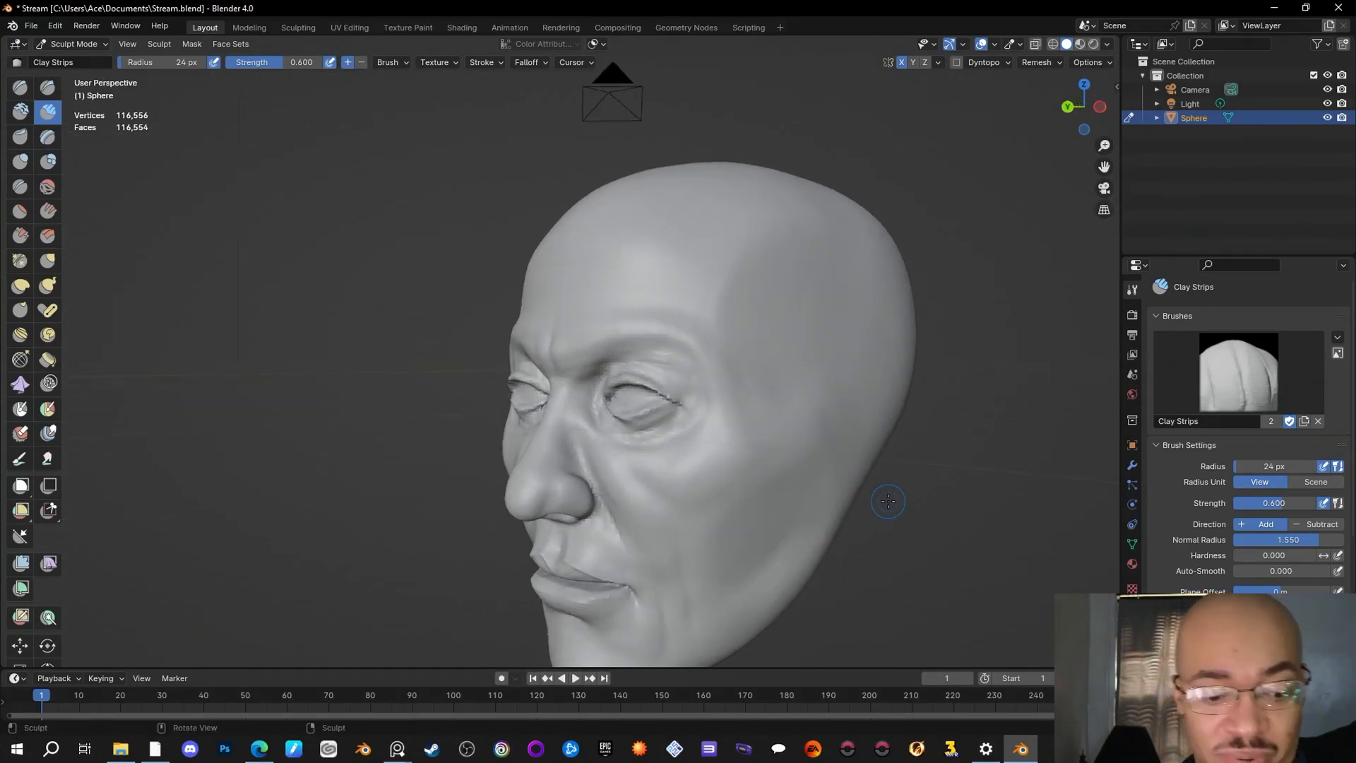
middle_drag(588, 417, 776, 535)
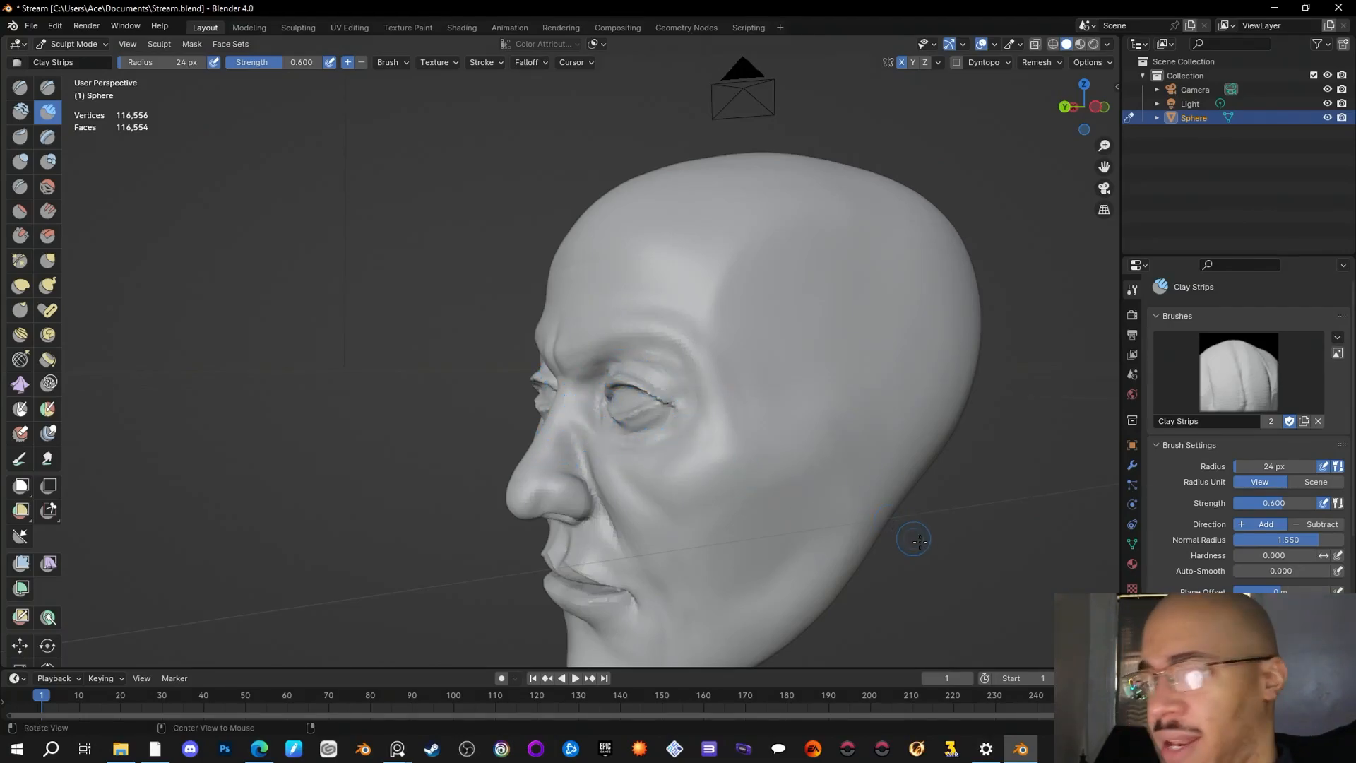
Step: Switch to the Flatten/Contrast brush and flatten the side of the nose bridge beside the inner eye corner
middle_drag(915, 540, 981, 538)
click(22, 211)
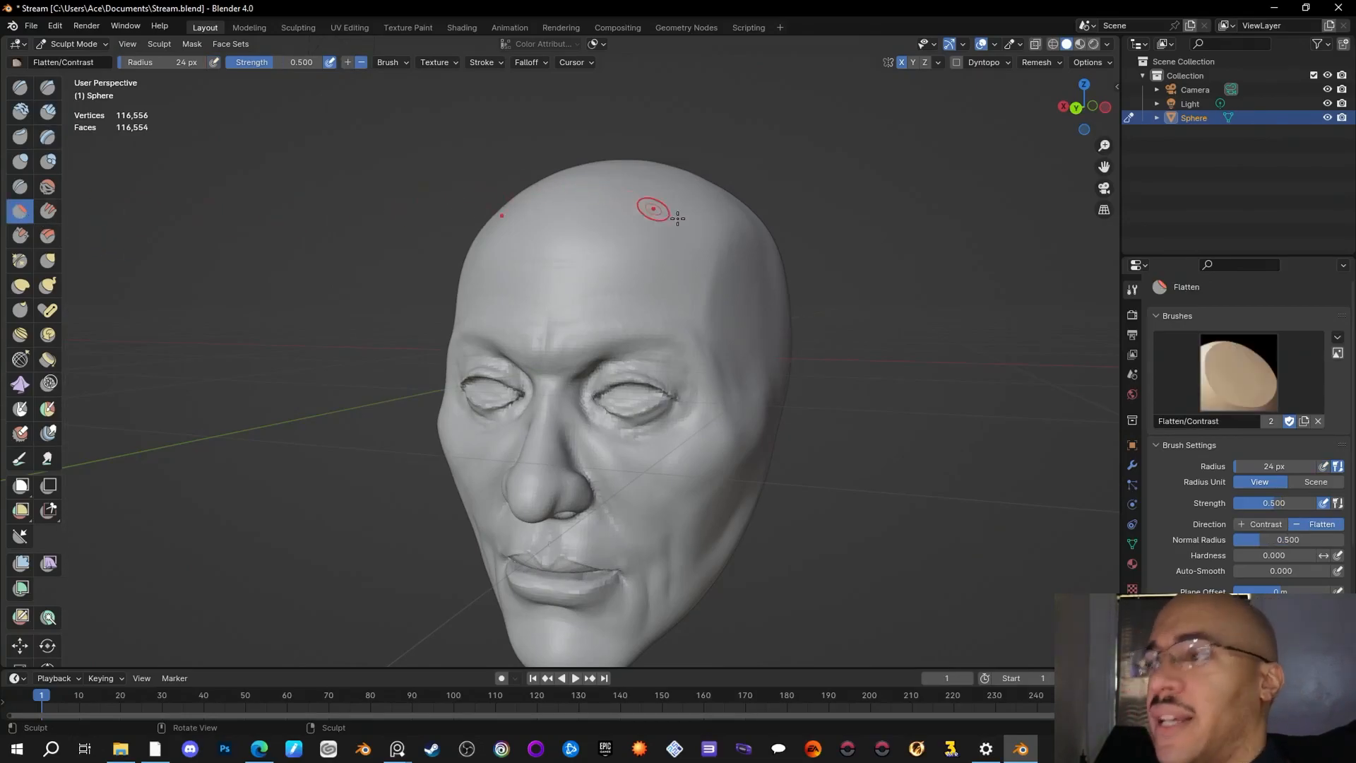
mouse_move(839, 472)
middle_down()
mouse_move(824, 493)
mouse_move(927, 502)
mouse_move(252, 414)
mouse_move(784, 535)
mouse_move(739, 541)
mouse_move(723, 529)
mouse_move(726, 539)
middle_up()
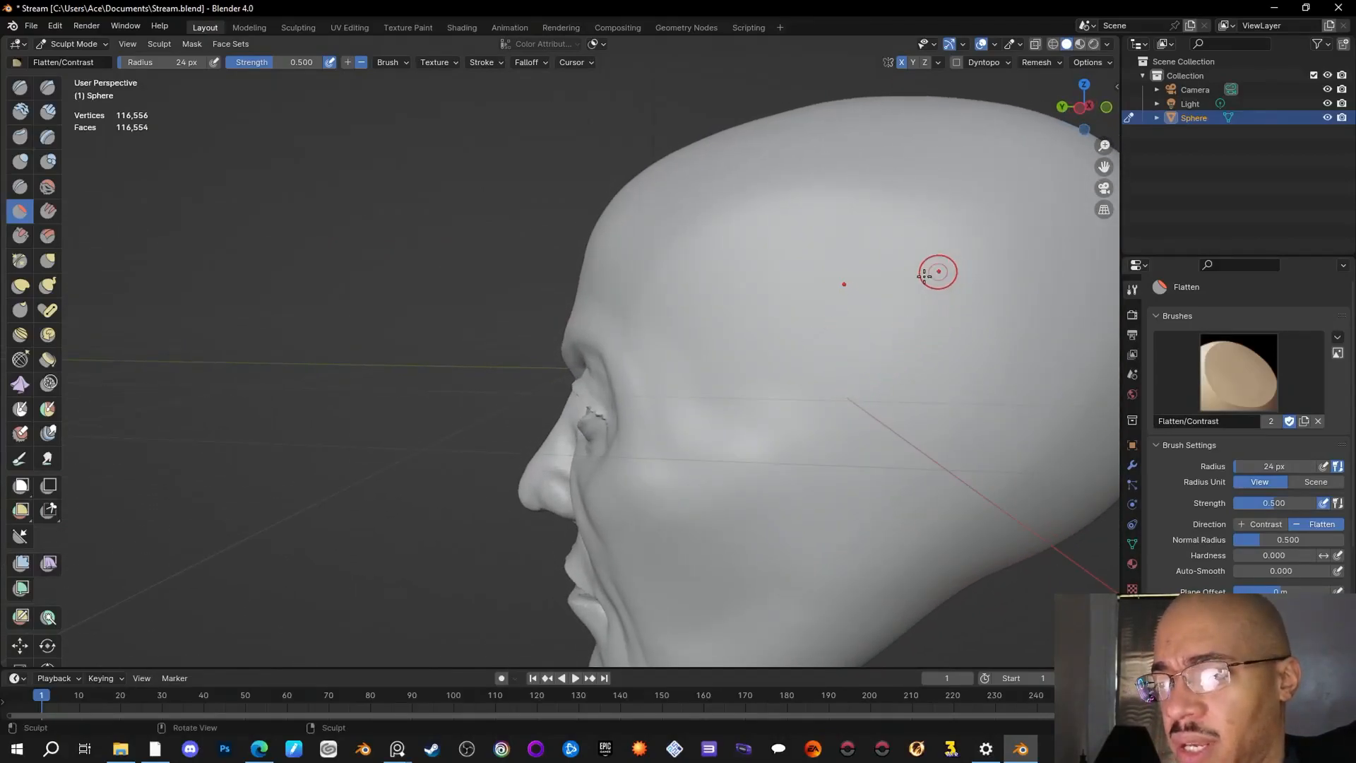
mouse_move(684, 502)
middle_down()
mouse_move(639, 553)
mouse_move(777, 543)
mouse_move(812, 558)
mouse_move(422, 547)
mouse_move(407, 524)
mouse_move(449, 505)
mouse_move(629, 475)
mouse_move(652, 484)
mouse_move(343, 429)
mouse_move(424, 452)
mouse_move(315, 485)
mouse_move(348, 494)
middle_up()
scroll(406, 525, down, 5)
scroll(381, 403, up, 5)
middle_drag(385, 394, 452, 378)
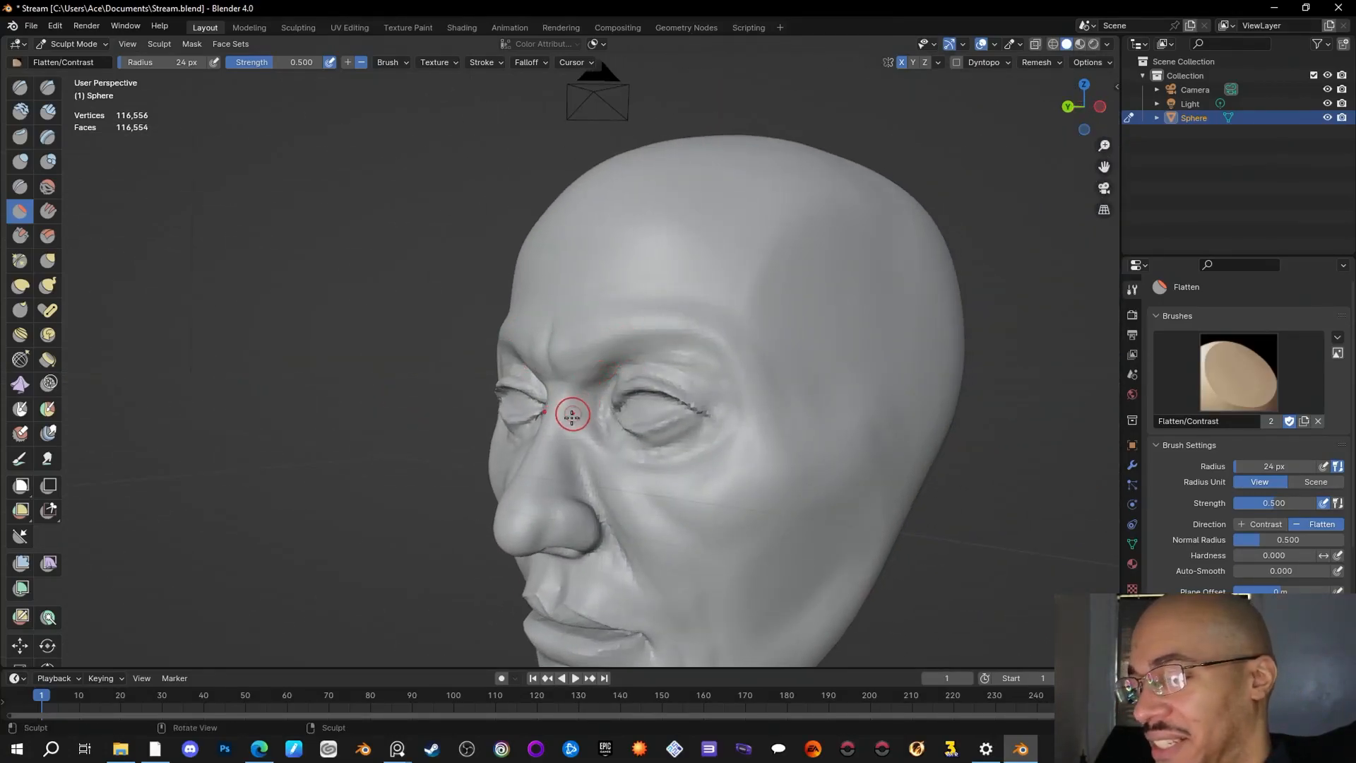
drag(573, 412, 576, 439)
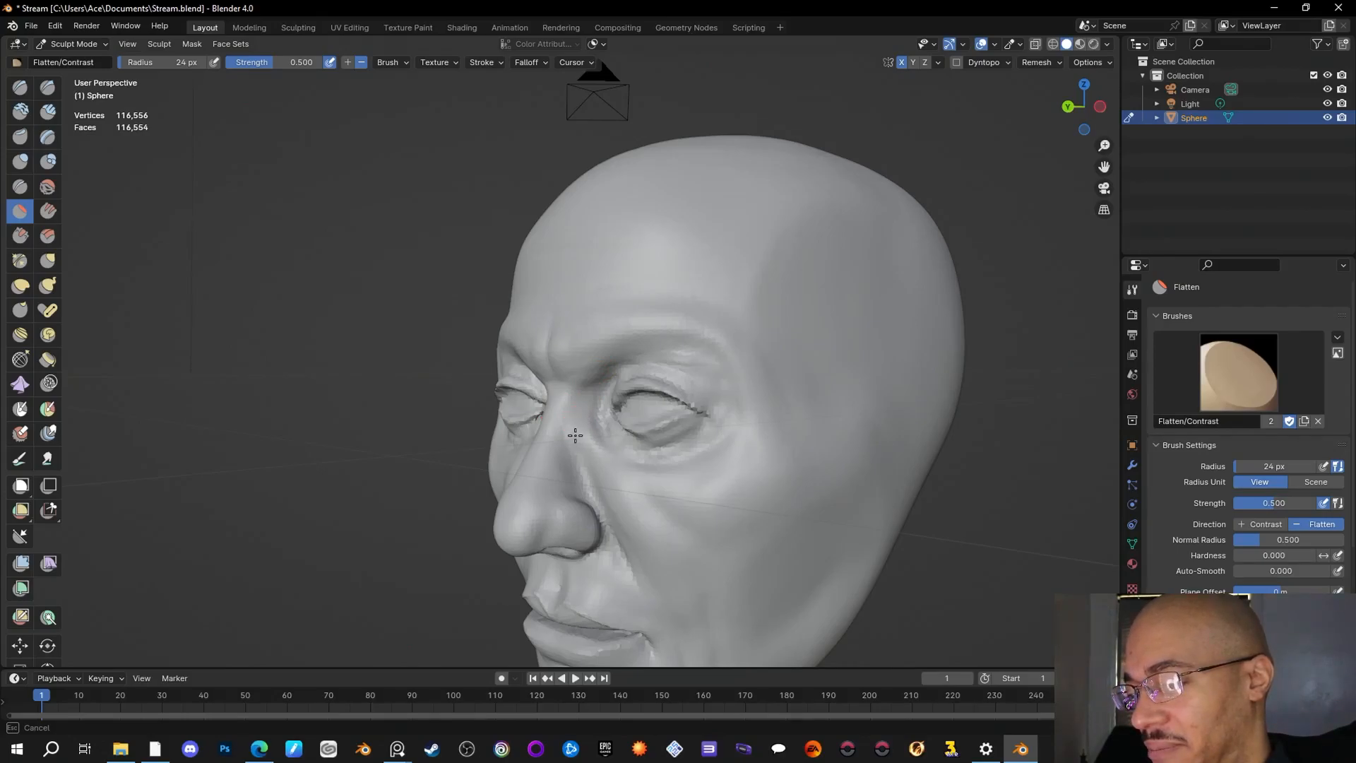
drag(582, 417, 583, 432)
mouse_move(974, 520)
middle_down()
mouse_move(935, 500)
mouse_move(1053, 506)
mouse_move(989, 523)
middle_up()
drag(573, 430, 573, 432)
Step: Flatten the transition from the nose bridge across to the inner eye corner
mouse_move(978, 489)
middle_down()
mouse_move(888, 479)
mouse_move(985, 487)
middle_up()
mouse_move(584, 418)
mouse_down()
mouse_move(572, 438)
mouse_move(624, 400)
mouse_up()
mouse_move(840, 459)
middle_down()
mouse_move(884, 485)
mouse_move(918, 551)
mouse_move(960, 508)
mouse_move(918, 486)
middle_up()
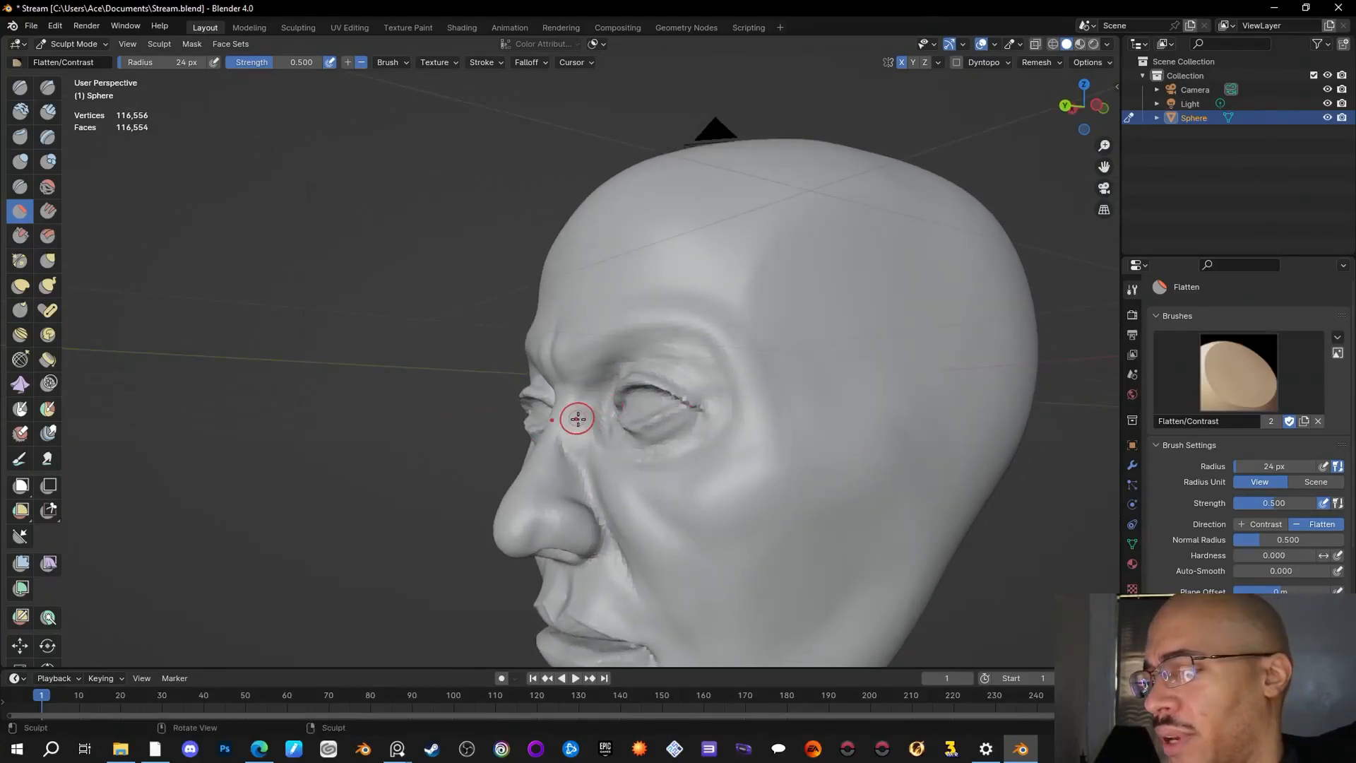
drag(566, 415, 581, 442)
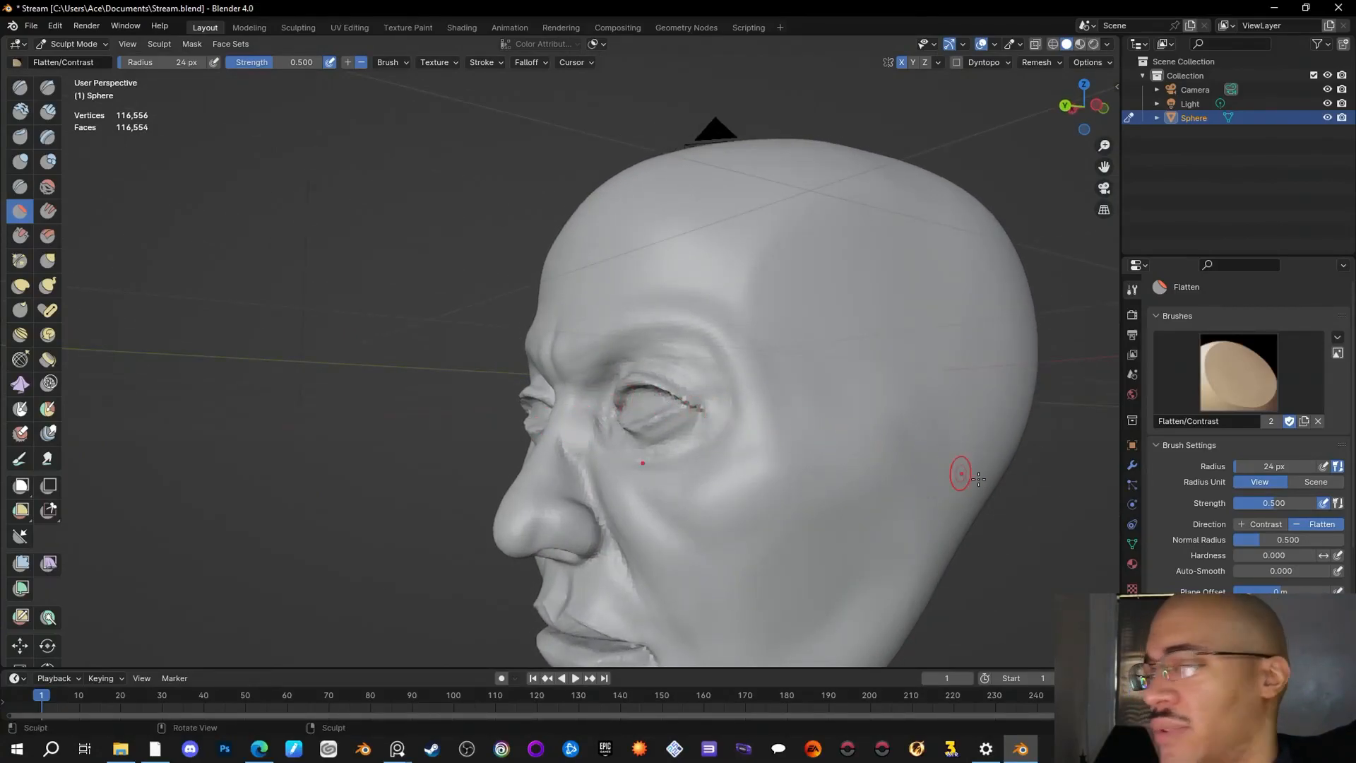
middle_drag(966, 475, 635, 452)
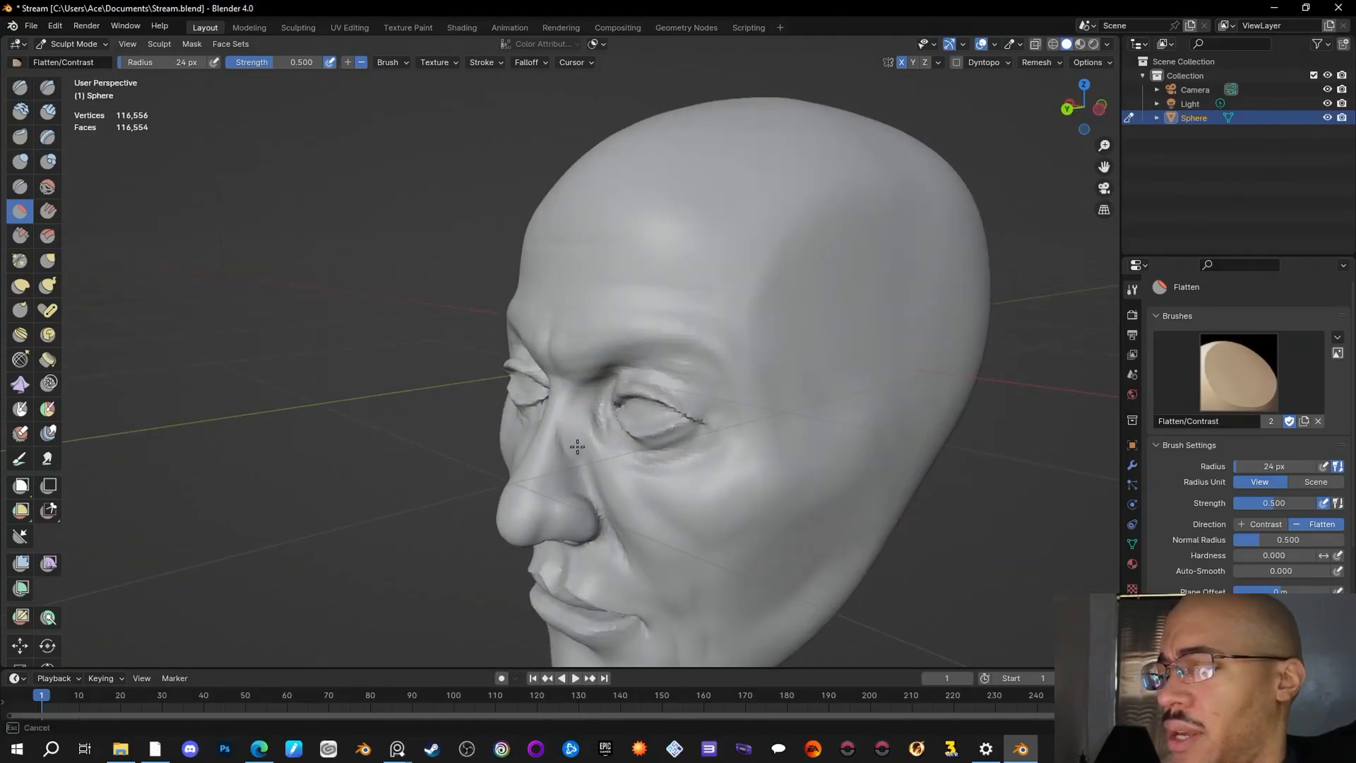
drag(567, 445, 591, 410)
Step: Refine the upper side plane of the nose with short Flatten strokes and one inverted Contrast stroke
mouse_move(903, 519)
middle_down()
mouse_move(999, 565)
mouse_move(1047, 527)
mouse_move(887, 530)
mouse_move(1027, 521)
mouse_move(771, 475)
middle_up()
mouse_move(581, 411)
middle_down()
mouse_move(584, 426)
mouse_move(579, 412)
middle_up()
mouse_move(582, 421)
ctrl+mouse_down()
mouse_move(574, 433)
mouse_move(581, 421)
ctrl+mouse_up()
mouse_move(938, 570)
middle_down()
mouse_move(981, 571)
mouse_move(826, 565)
middle_up()
mouse_move(578, 425)
mouse_down()
mouse_move(577, 453)
mouse_move(578, 423)
mouse_up()
middle_drag(967, 615, 1169, 616)
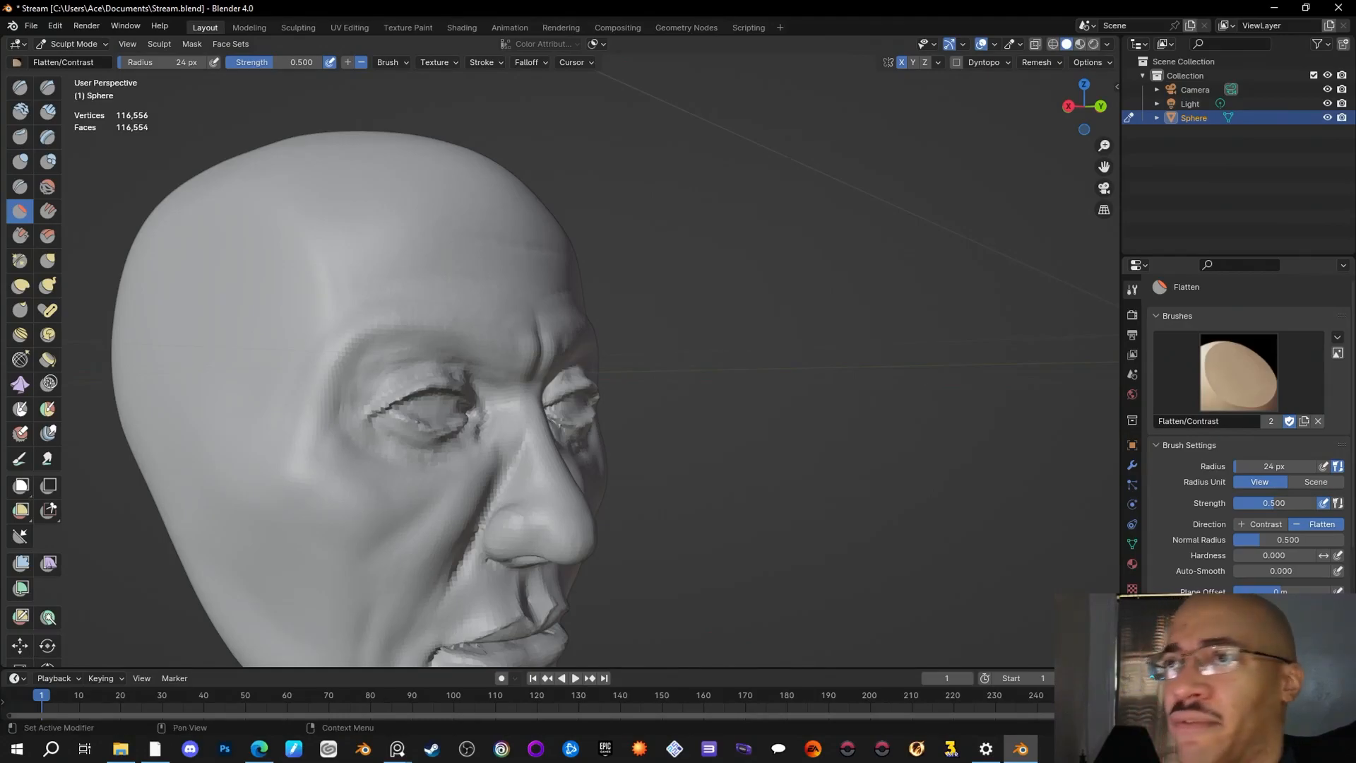
Step: Switch to the Scrape/Peaks brush and scrape the side of the nose bridge up toward the inner brow
mouse_move(776, 422)
middle_down()
mouse_move(856, 426)
mouse_move(697, 435)
mouse_move(530, 400)
middle_up()
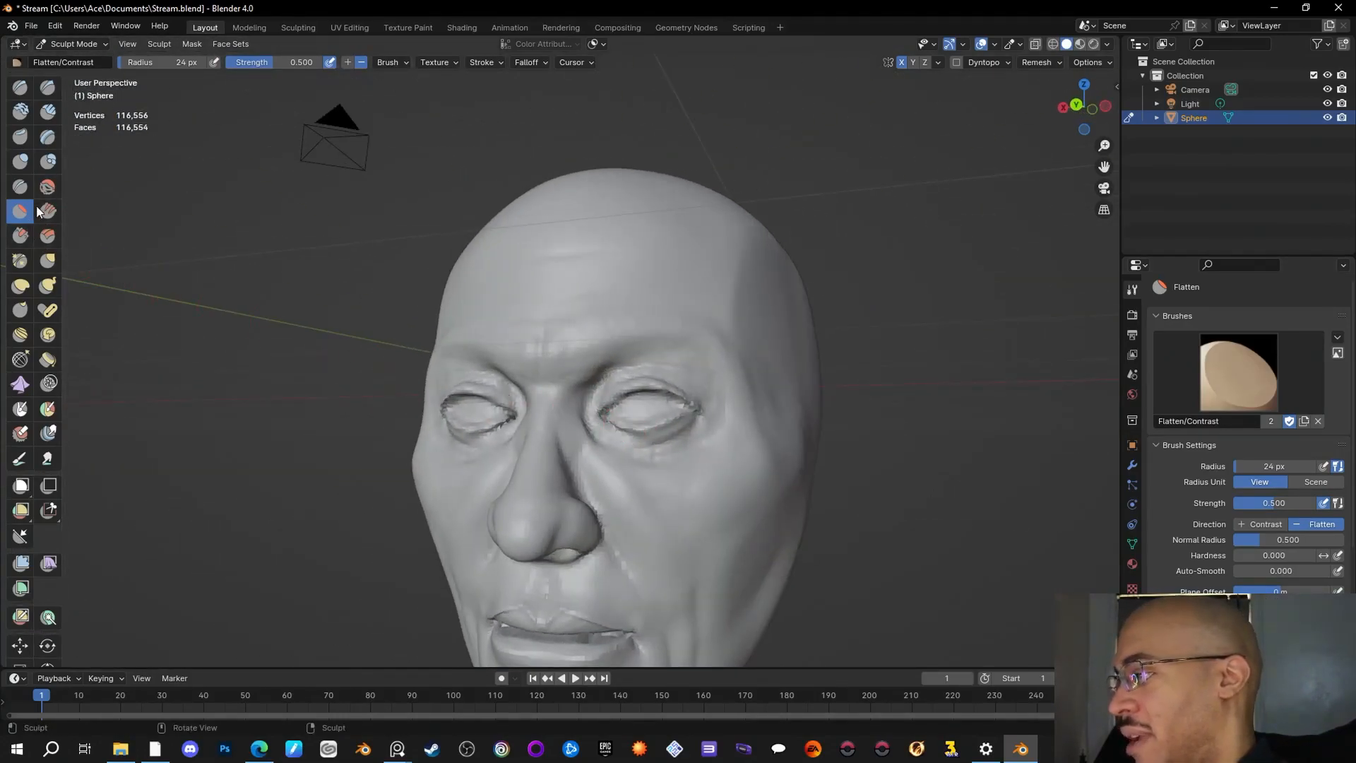
click(19, 235)
mouse_move(556, 217)
middle_down()
mouse_move(868, 445)
mouse_move(859, 435)
middle_up()
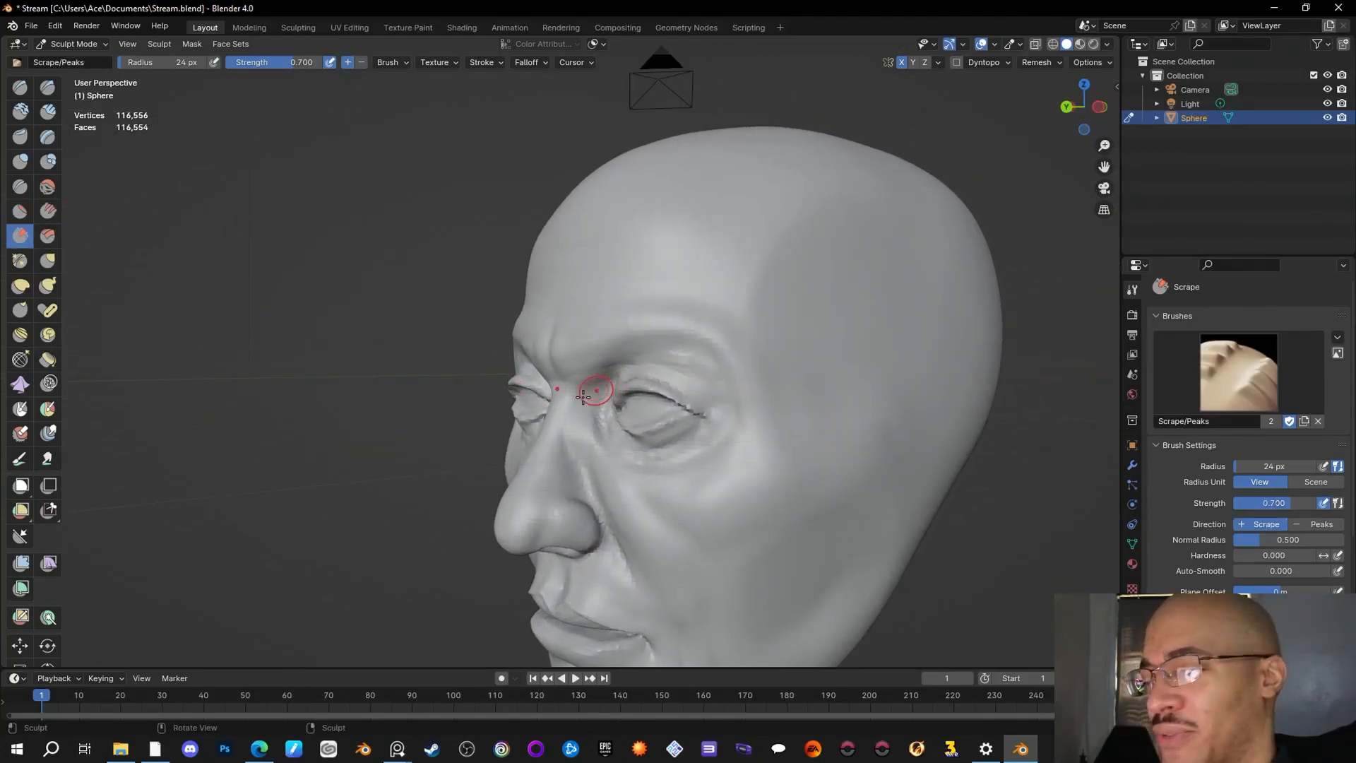
drag(577, 446, 592, 395)
middle_drag(922, 529, 923, 530)
mouse_move(1018, 510)
middle_down()
mouse_move(808, 537)
mouse_move(565, 424)
mouse_move(930, 572)
mouse_move(645, 553)
mouse_move(702, 544)
middle_up()
mouse_move(567, 433)
mouse_down()
mouse_move(612, 417)
mouse_move(581, 415)
mouse_move(574, 433)
mouse_up()
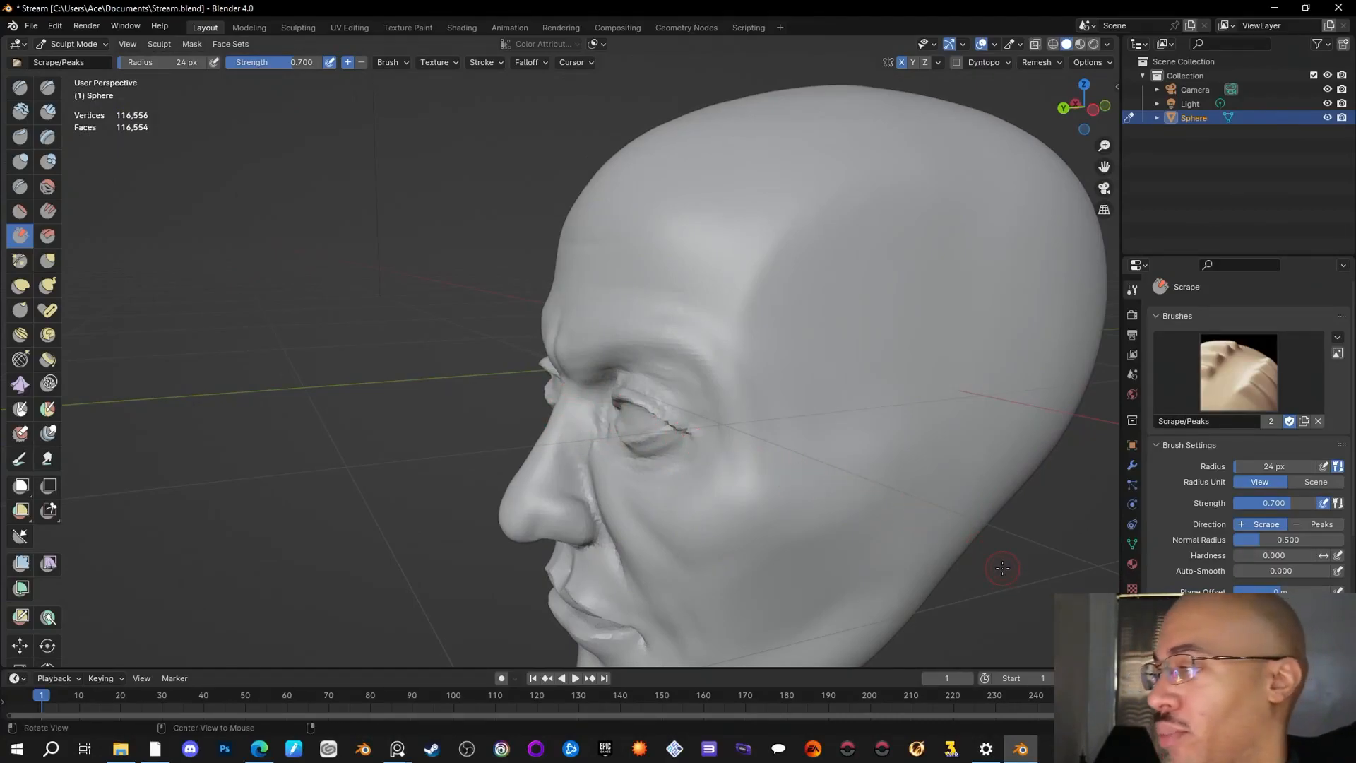
middle_drag(1002, 568, 1078, 527)
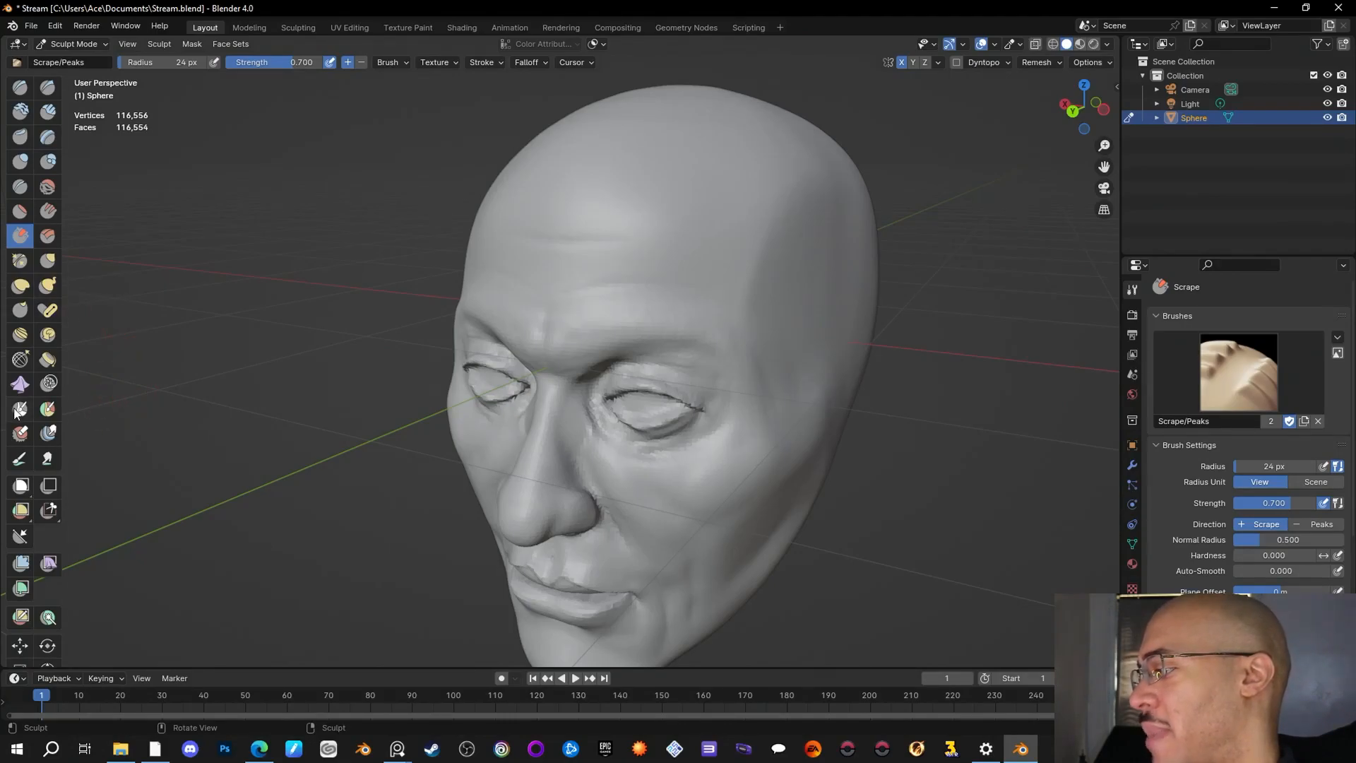
Step: Scrape the upper nose bridge between the eyes with repeated downward strokes, judging it on the whole head
scroll(105, 545, down, 2)
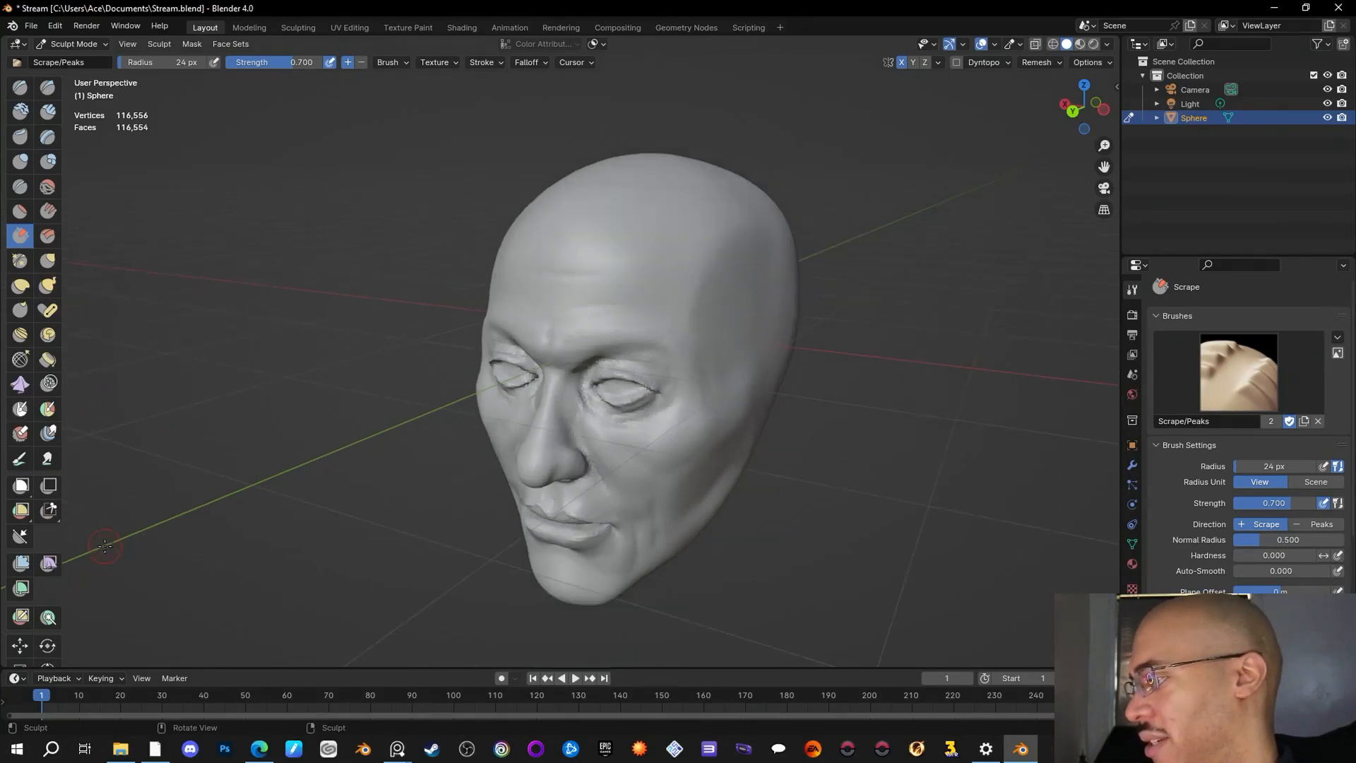
mouse_move(630, 418)
alt+mouse_down()
mouse_move(599, 391)
mouse_move(579, 404)
alt+mouse_up()
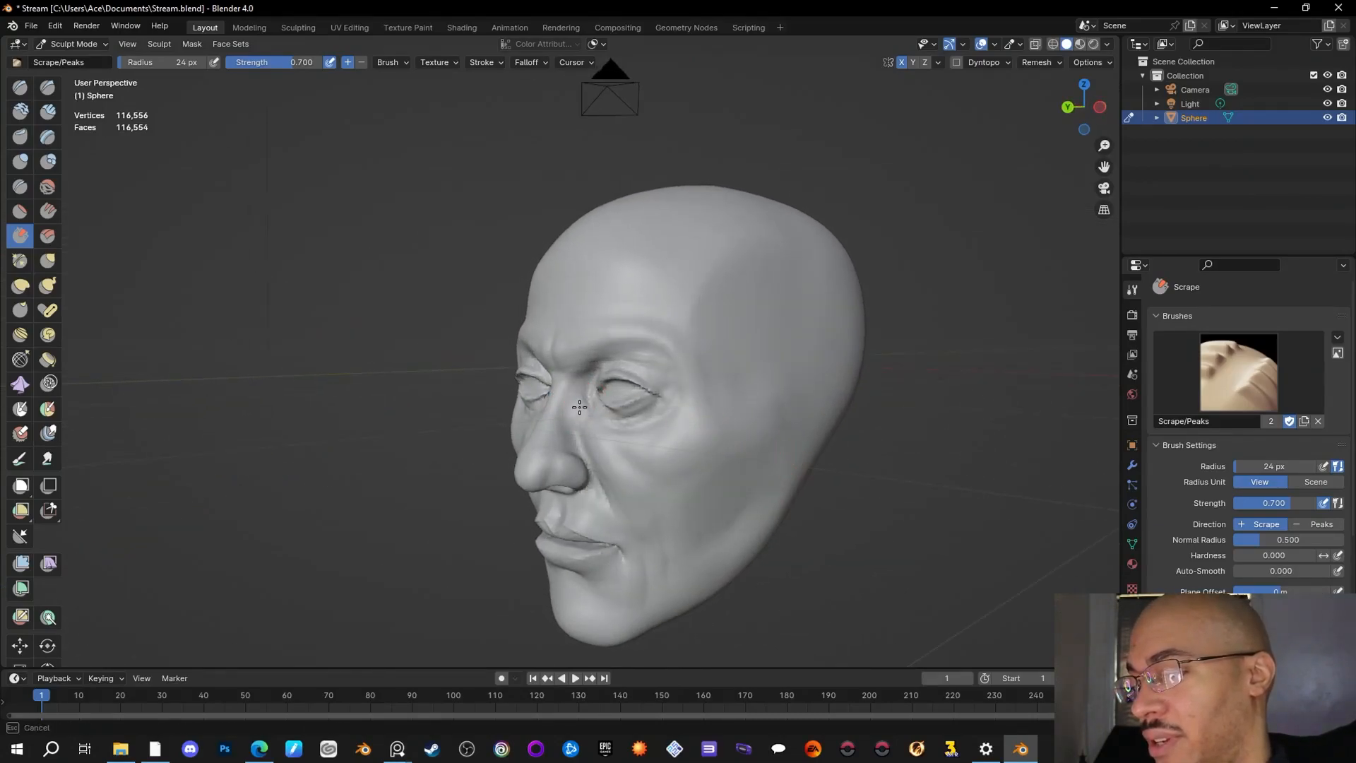
mouse_move(736, 416)
middle_down()
mouse_move(916, 451)
mouse_move(847, 424)
mouse_move(937, 485)
mouse_move(730, 478)
mouse_move(642, 447)
middle_up()
middle_drag(563, 393, 565, 407)
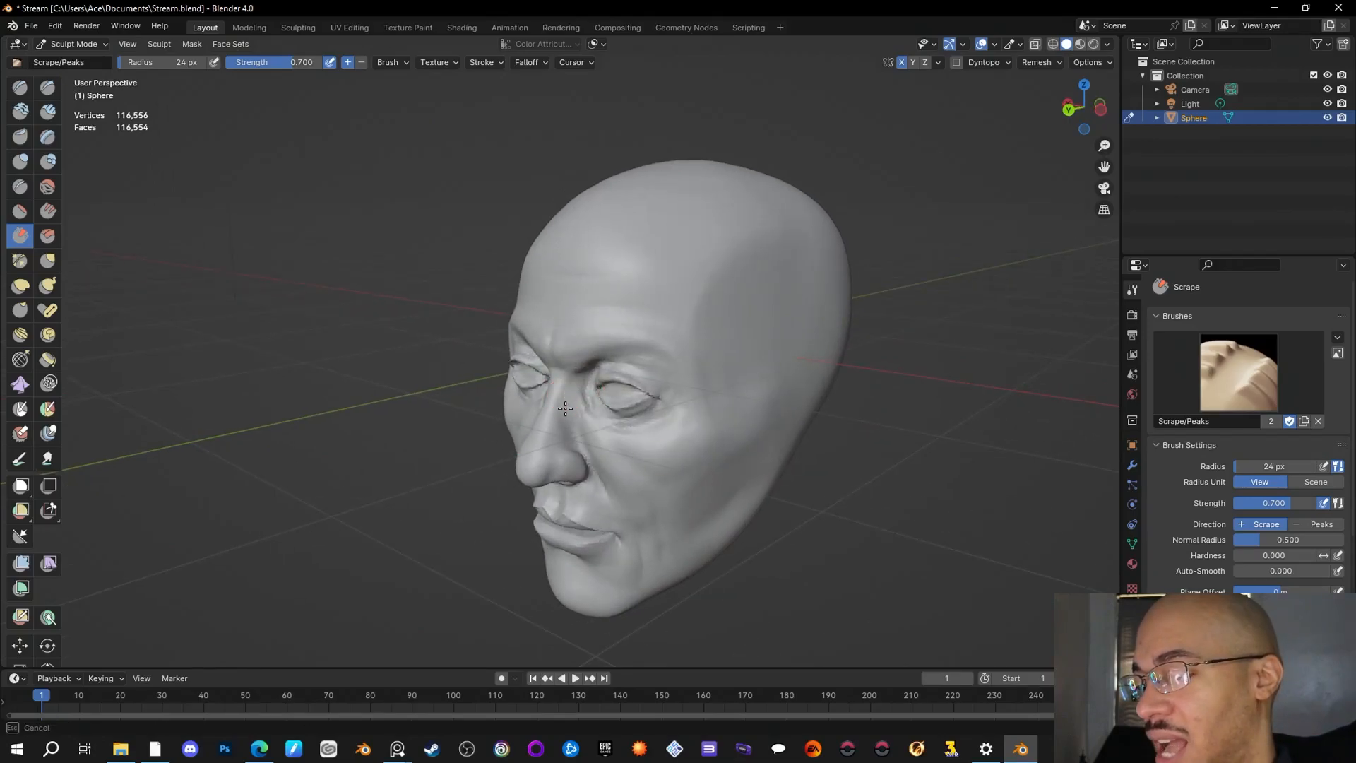
drag(570, 392, 564, 427)
drag(568, 393, 565, 407)
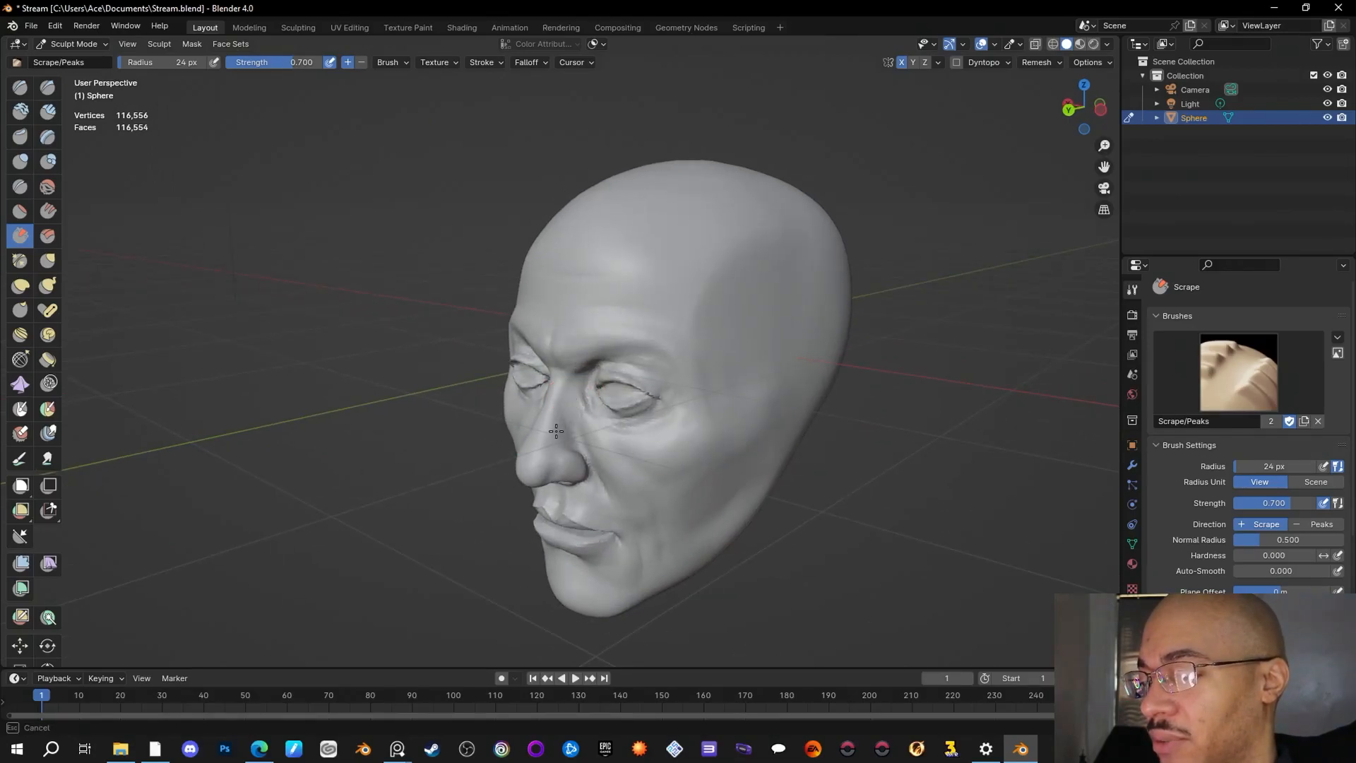
middle_drag(560, 416, 738, 423)
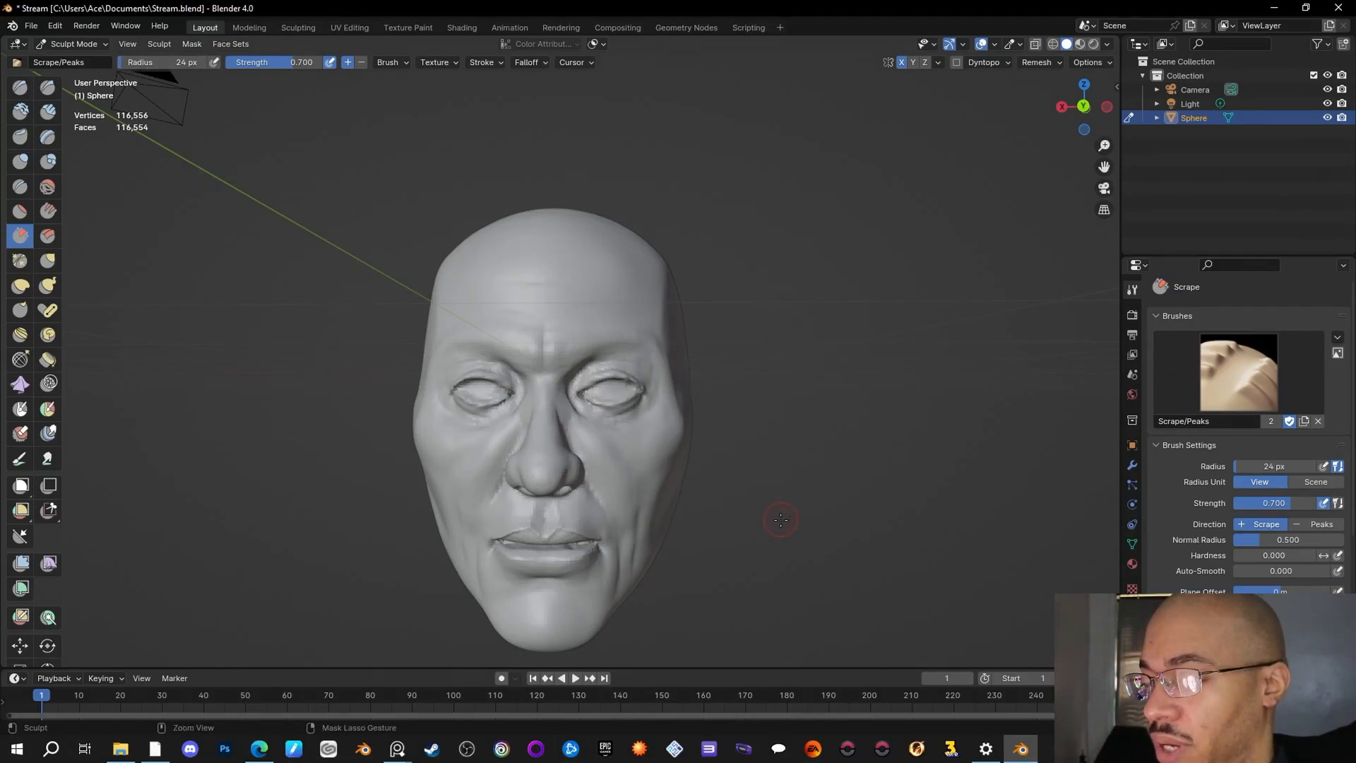
Step: Reduce the Scrape brush radius to 12 px
middle_drag(748, 419, 707, 392)
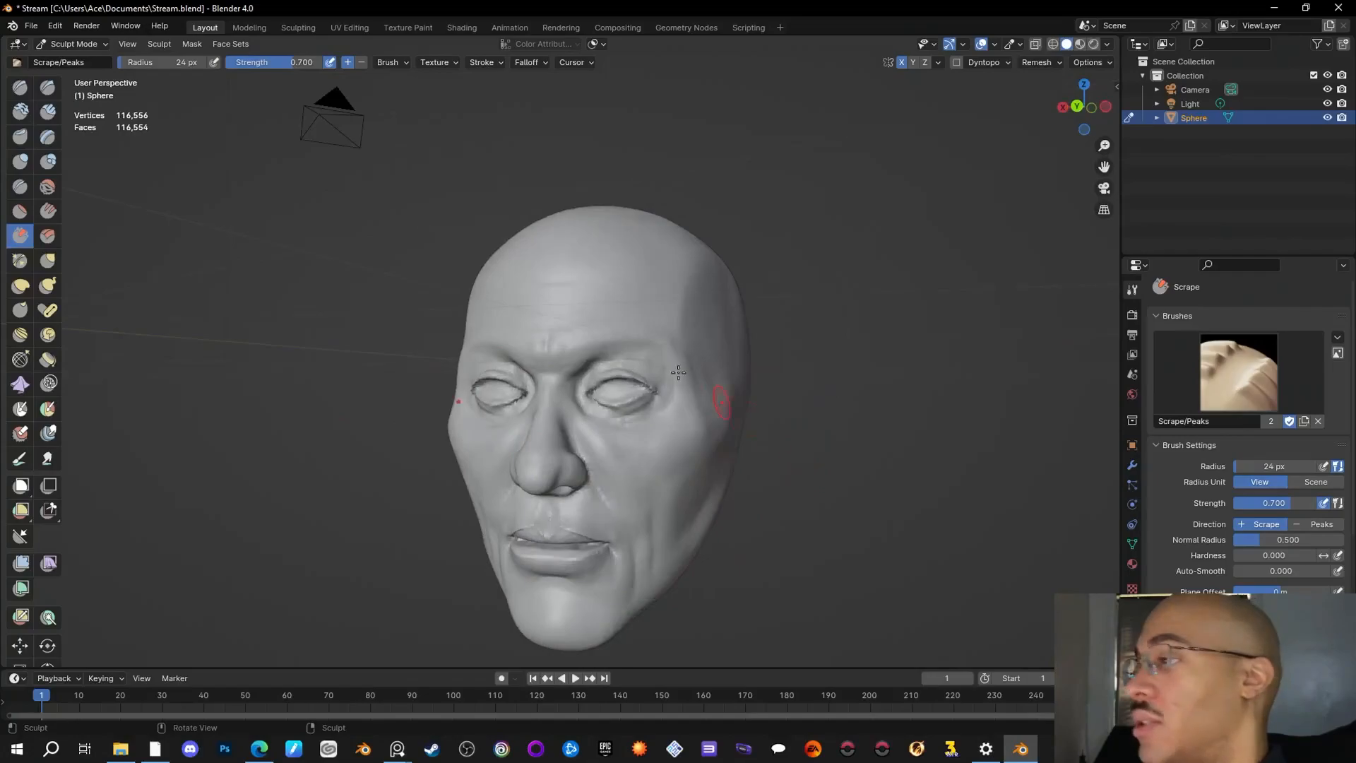
mouse_move(122, 61)
mouse_down()
mouse_move(93, 52)
mouse_move(138, 69)
mouse_up()
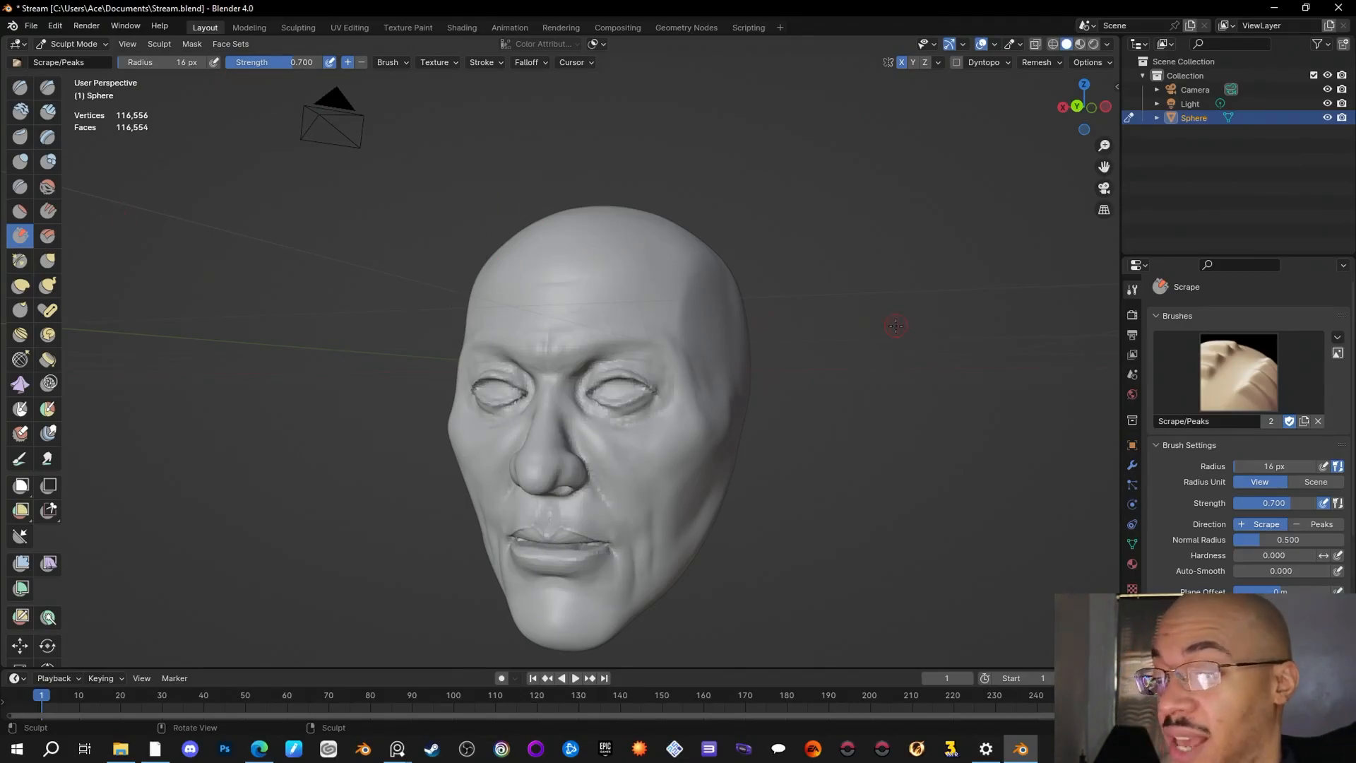
key(f)
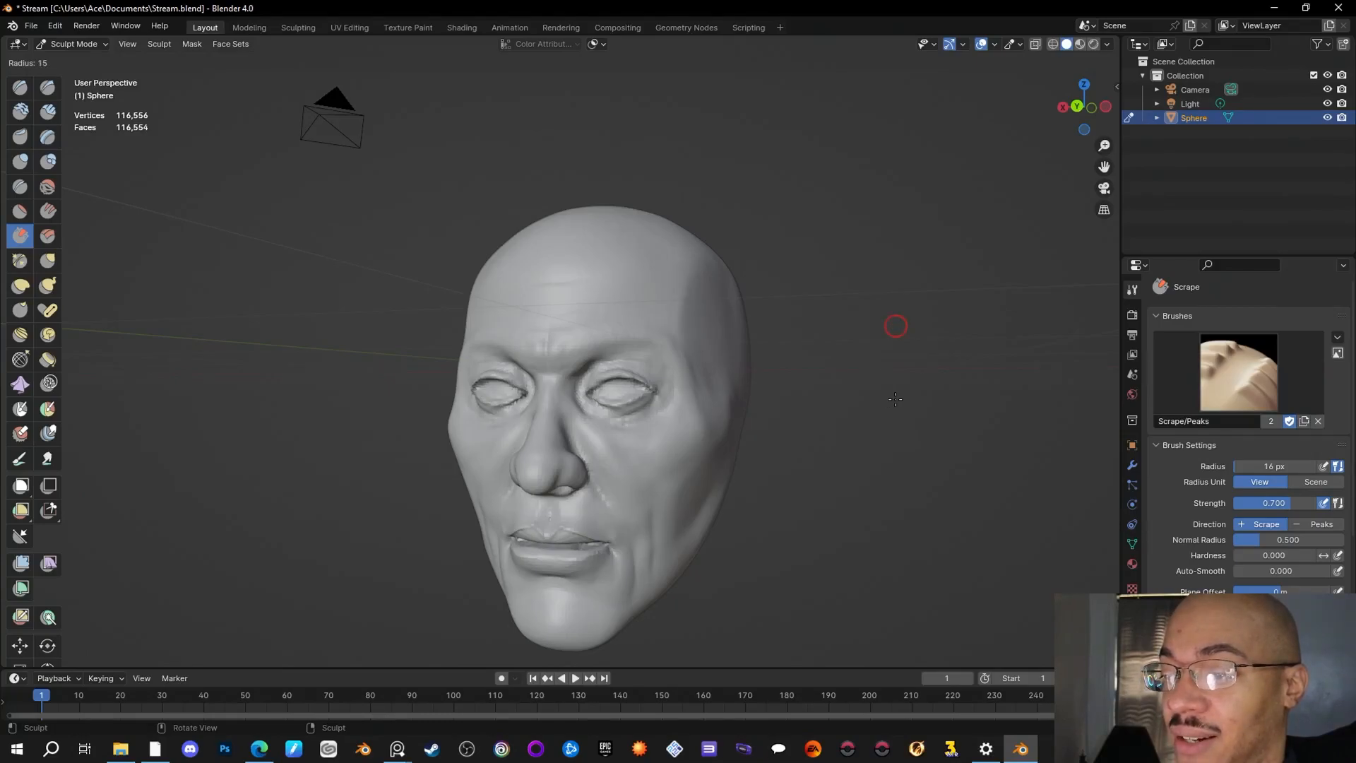
click(893, 399)
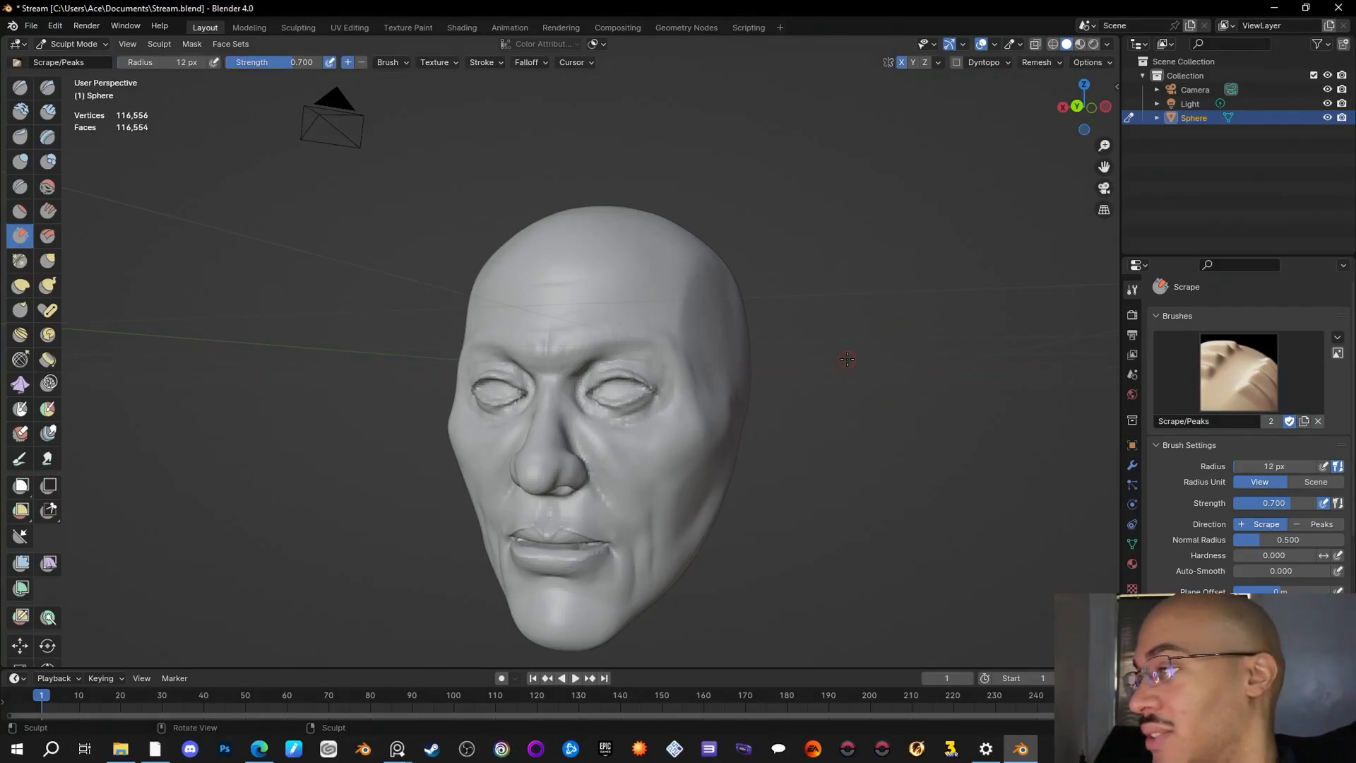
Step: Scrape from the nose bridge across the inner eye area with the smaller brush and review the whole face
middle_drag(847, 359, 770, 407)
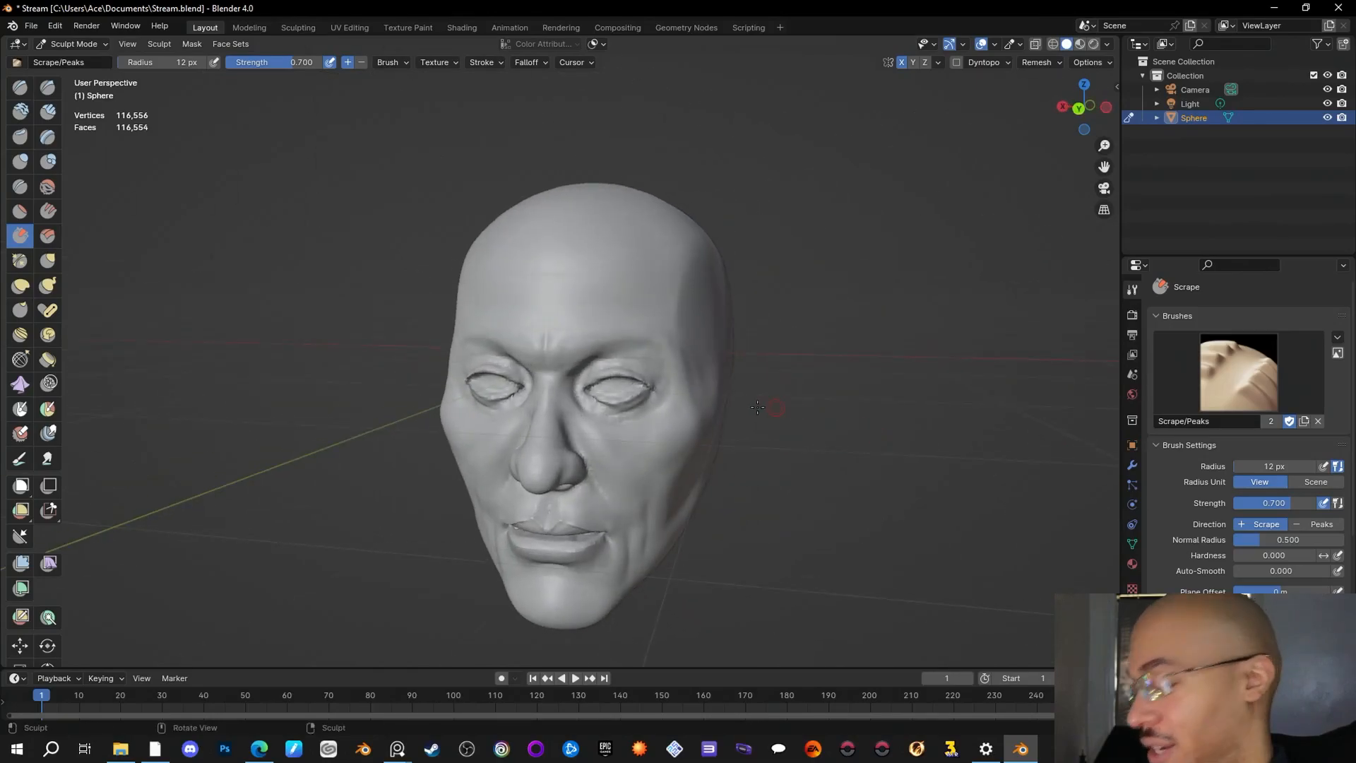
drag(560, 393, 608, 403)
mouse_move(833, 462)
middle_down()
mouse_move(884, 472)
mouse_move(747, 478)
mouse_move(812, 481)
mouse_move(780, 493)
mouse_move(891, 419)
mouse_move(804, 487)
mouse_move(778, 444)
middle_up()
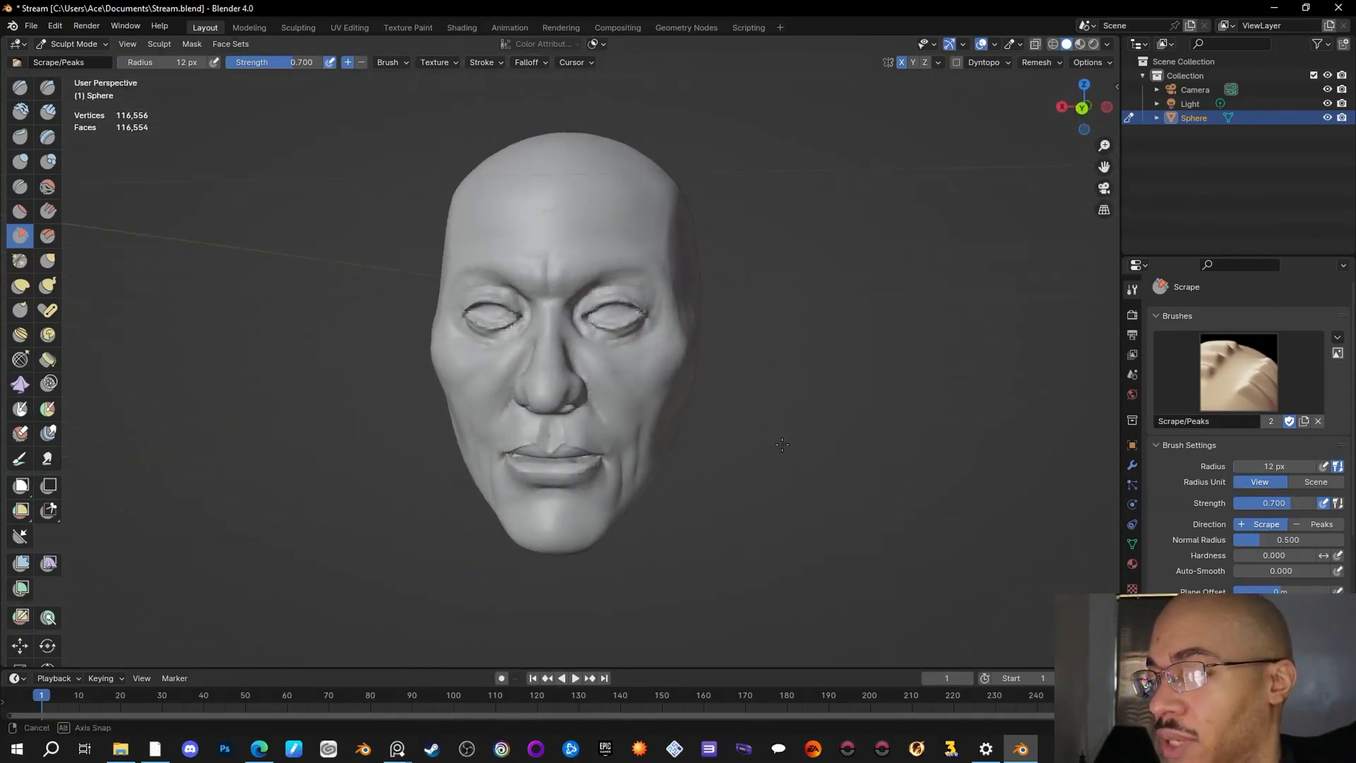
key(ctrl+KP_1)
ctrl+alt+drag(777, 445, 786, 552)
middle_drag(785, 552, 812, 454)
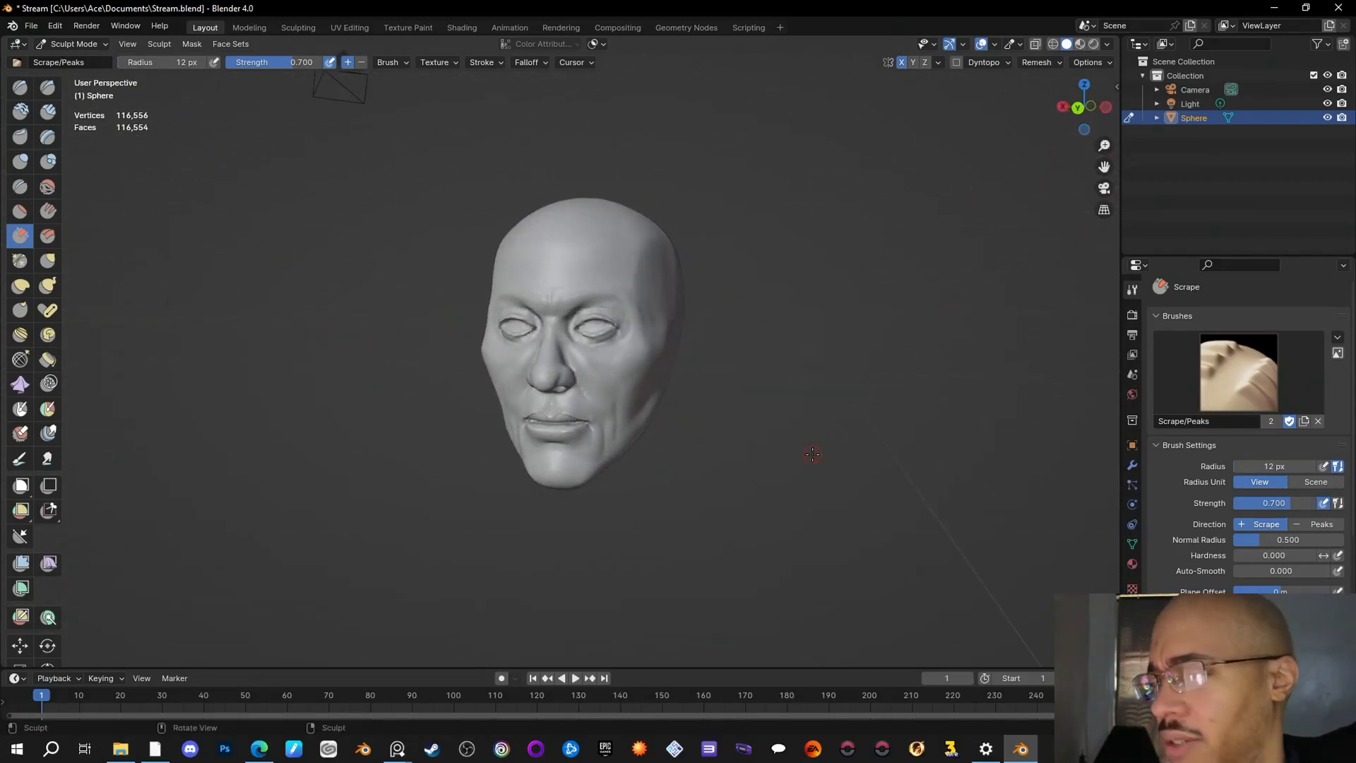
Step: Set the Scrape brush radius to 20 px and scrape the upper side of the nose bridge beside the inner eye
scroll(812, 454, up, 5)
mouse_move(796, 378)
middle_down()
mouse_move(769, 378)
mouse_move(812, 376)
mouse_move(799, 374)
middle_up()
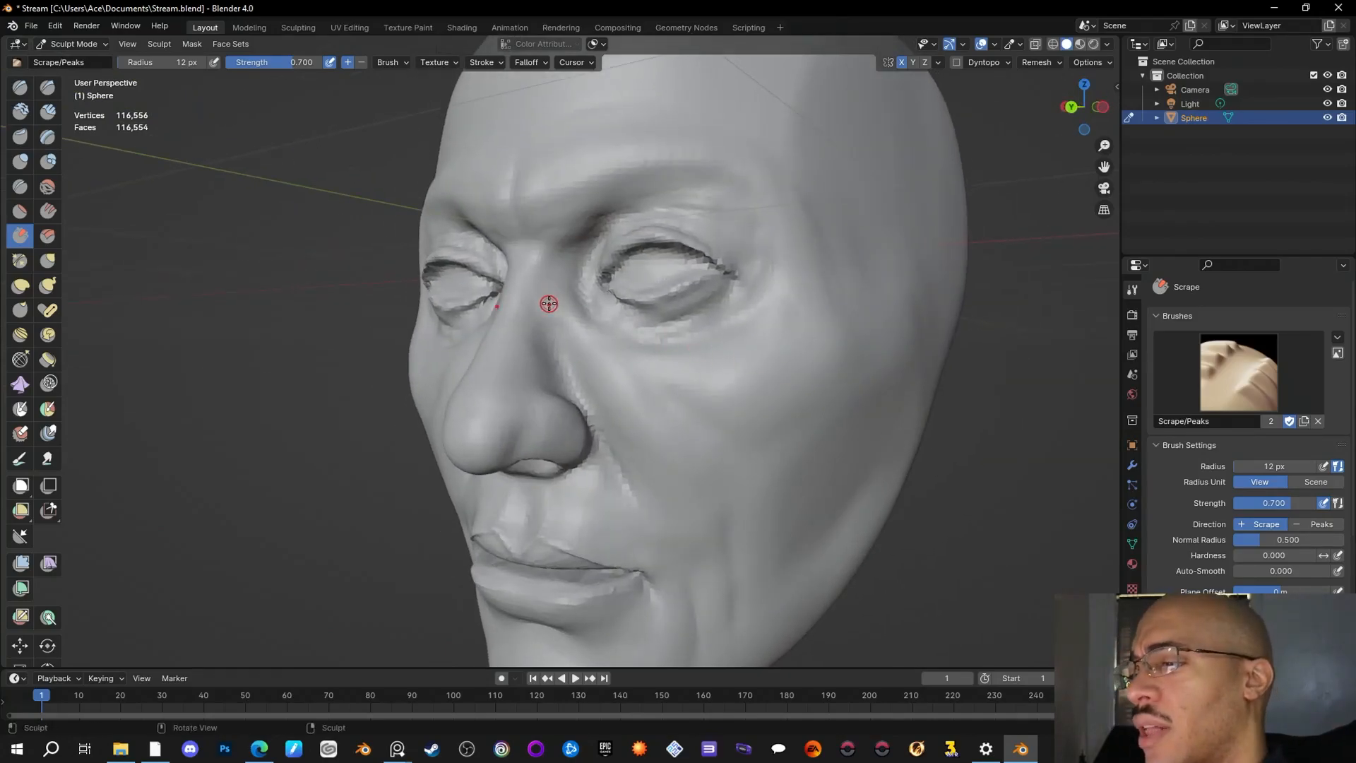
mouse_move(123, 61)
mouse_down()
mouse_move(152, 60)
mouse_move(139, 62)
mouse_up()
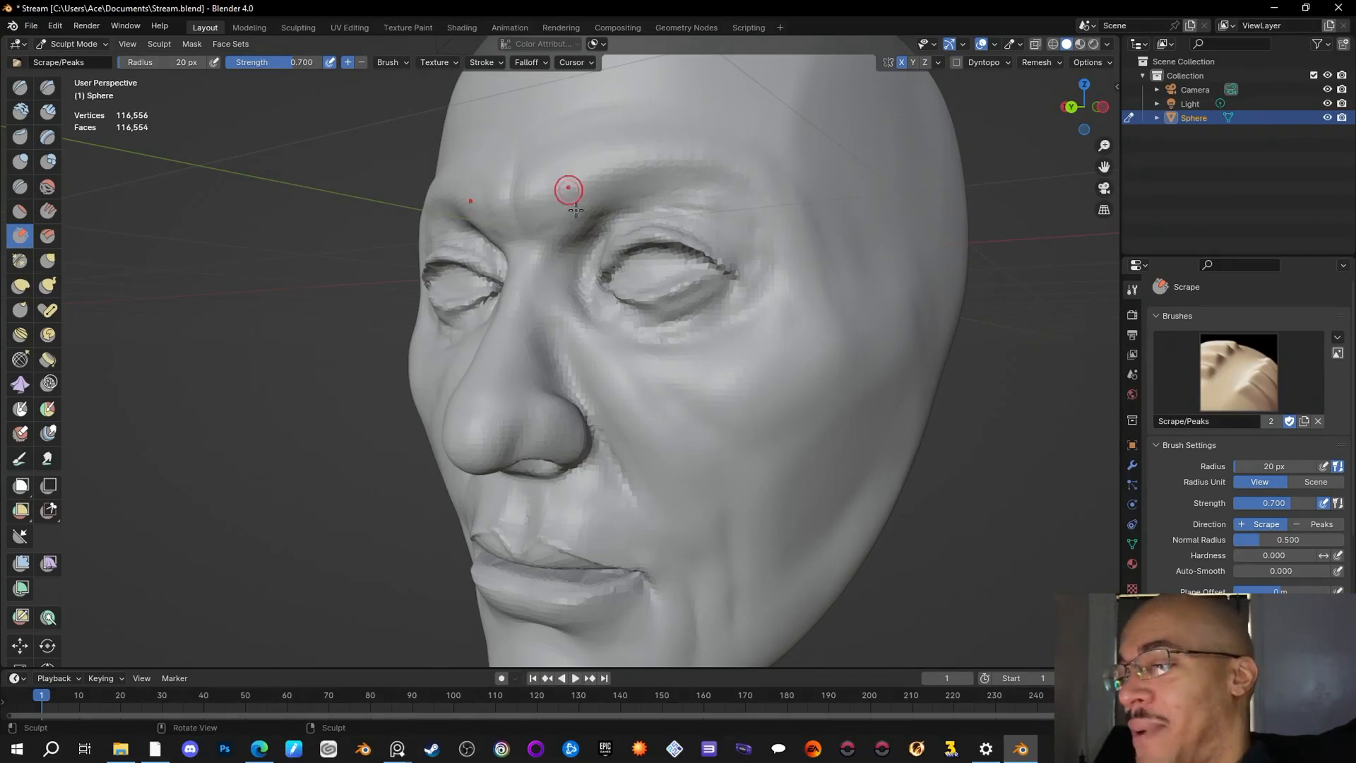
drag(563, 305, 549, 306)
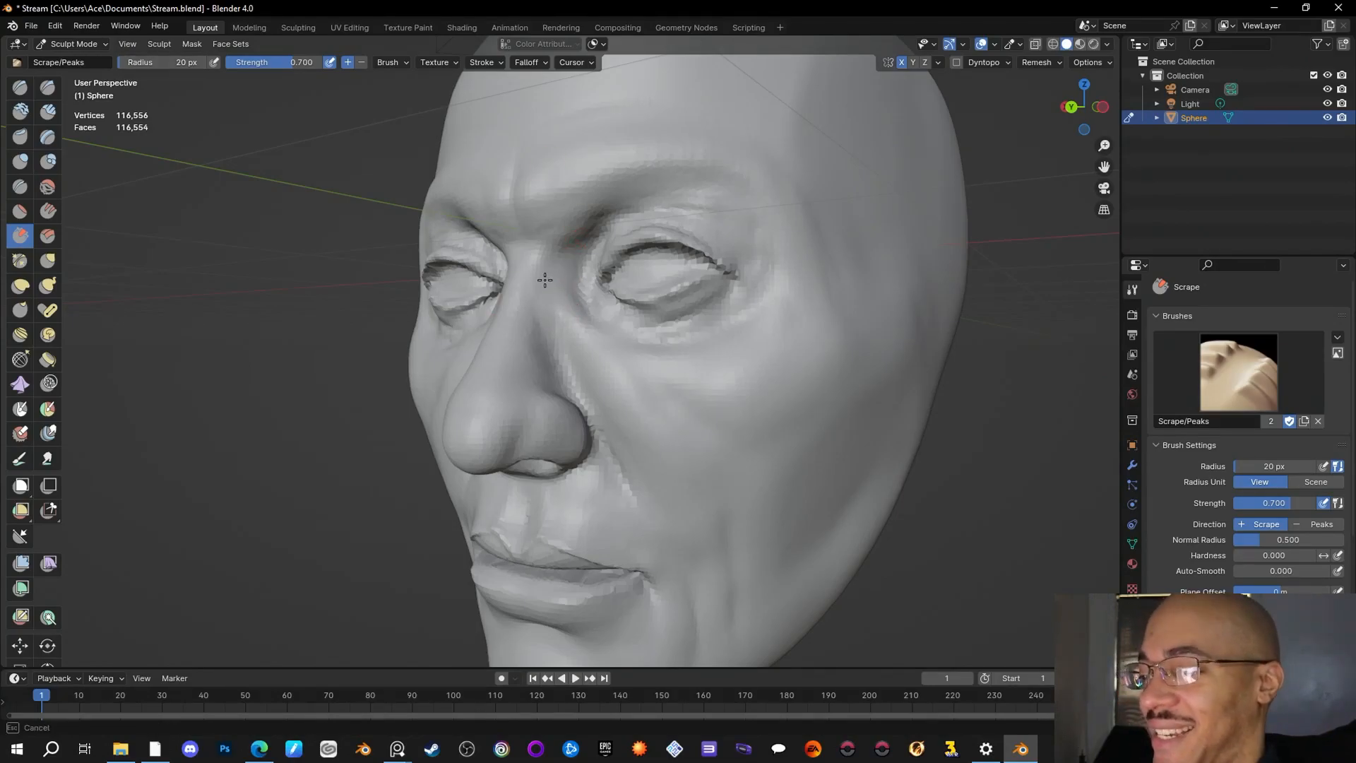
drag(535, 325, 555, 286)
Step: Scrape along the side of the nose bridge with short strokes, working from several three-quarter angles
mouse_move(812, 346)
middle_down()
mouse_move(749, 438)
mouse_move(830, 479)
mouse_move(537, 303)
middle_up()
drag(537, 304, 537, 323)
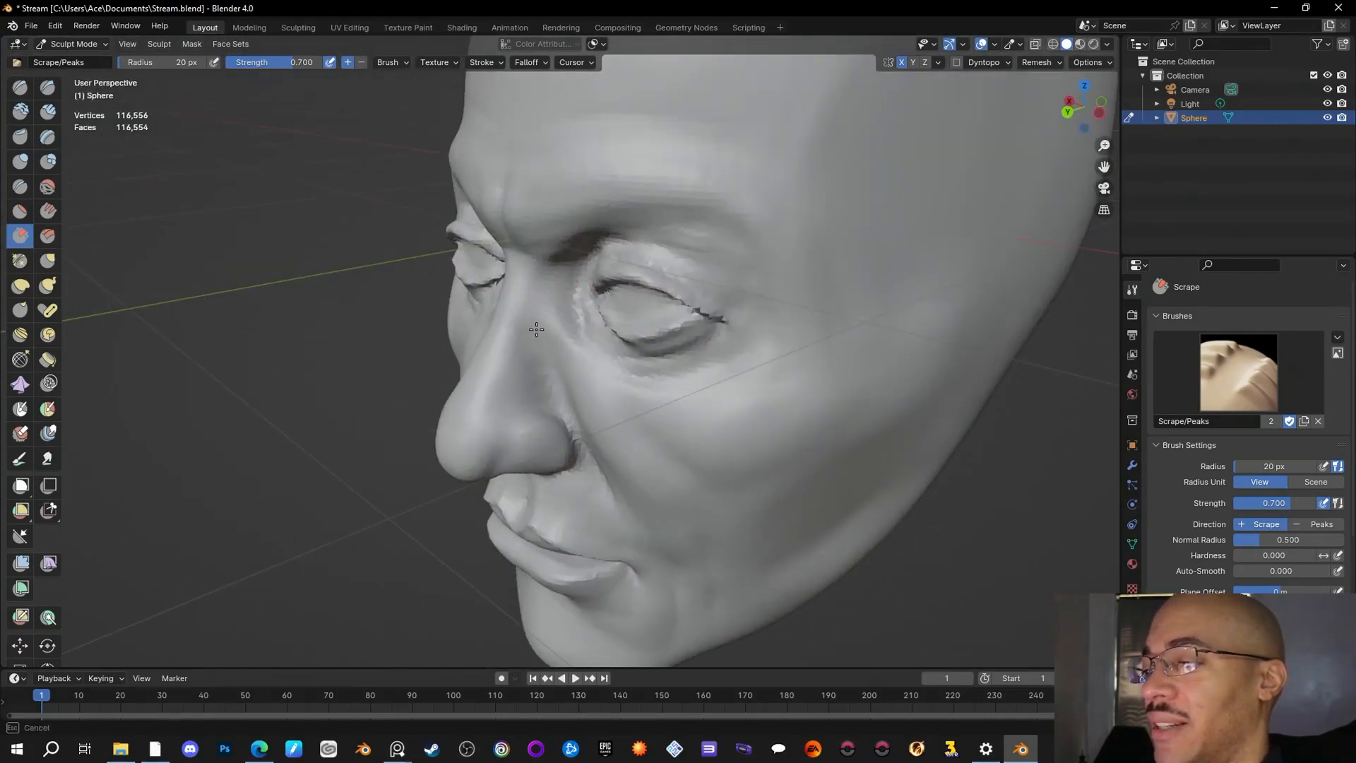
drag(507, 384, 506, 390)
drag(545, 327, 549, 286)
middle_drag(939, 499, 872, 474)
mouse_move(521, 302)
mouse_down()
mouse_move(517, 330)
mouse_move(523, 312)
mouse_up()
middle_drag(998, 580, 868, 505)
drag(578, 287, 552, 304)
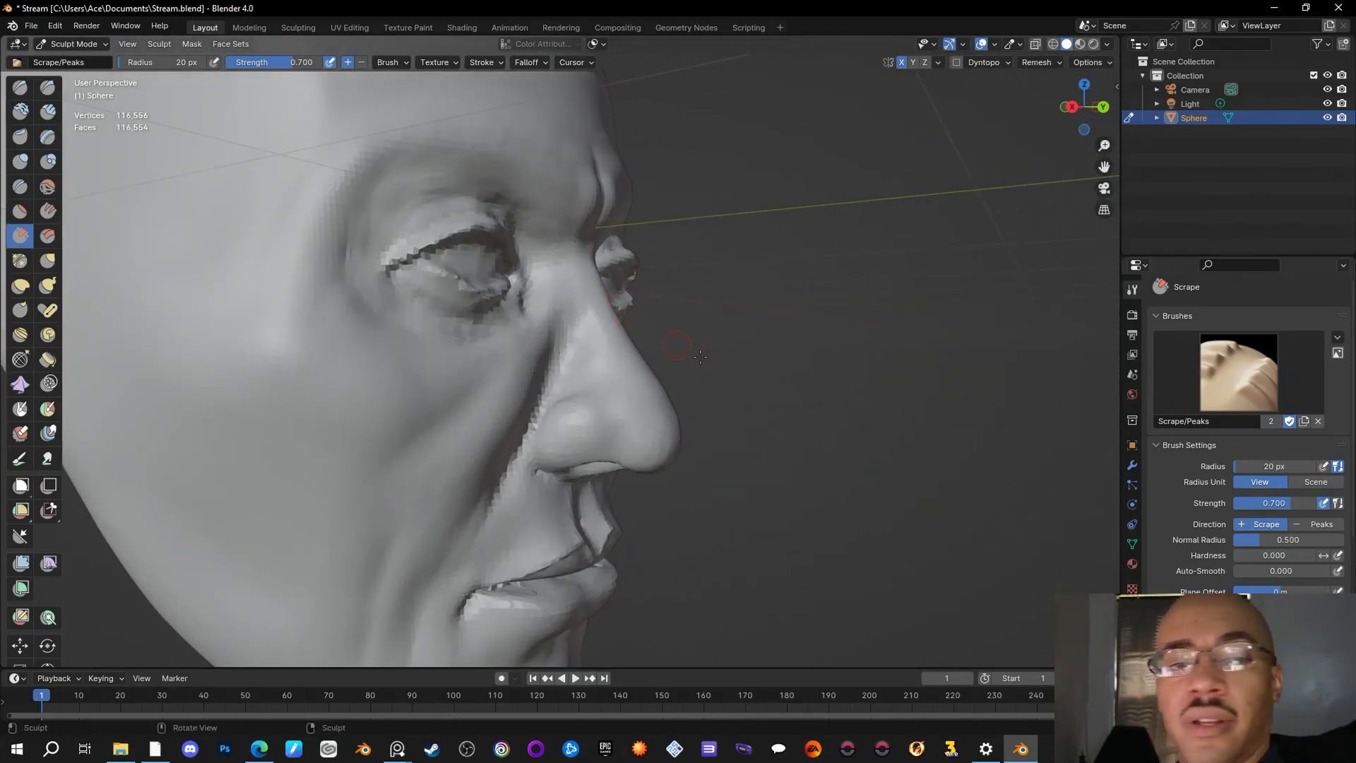
Step: Scrape the transition between the inner eye corner and the side of the nose, checking it from profile and three-quarter angles
middle_drag(613, 398, 734, 426)
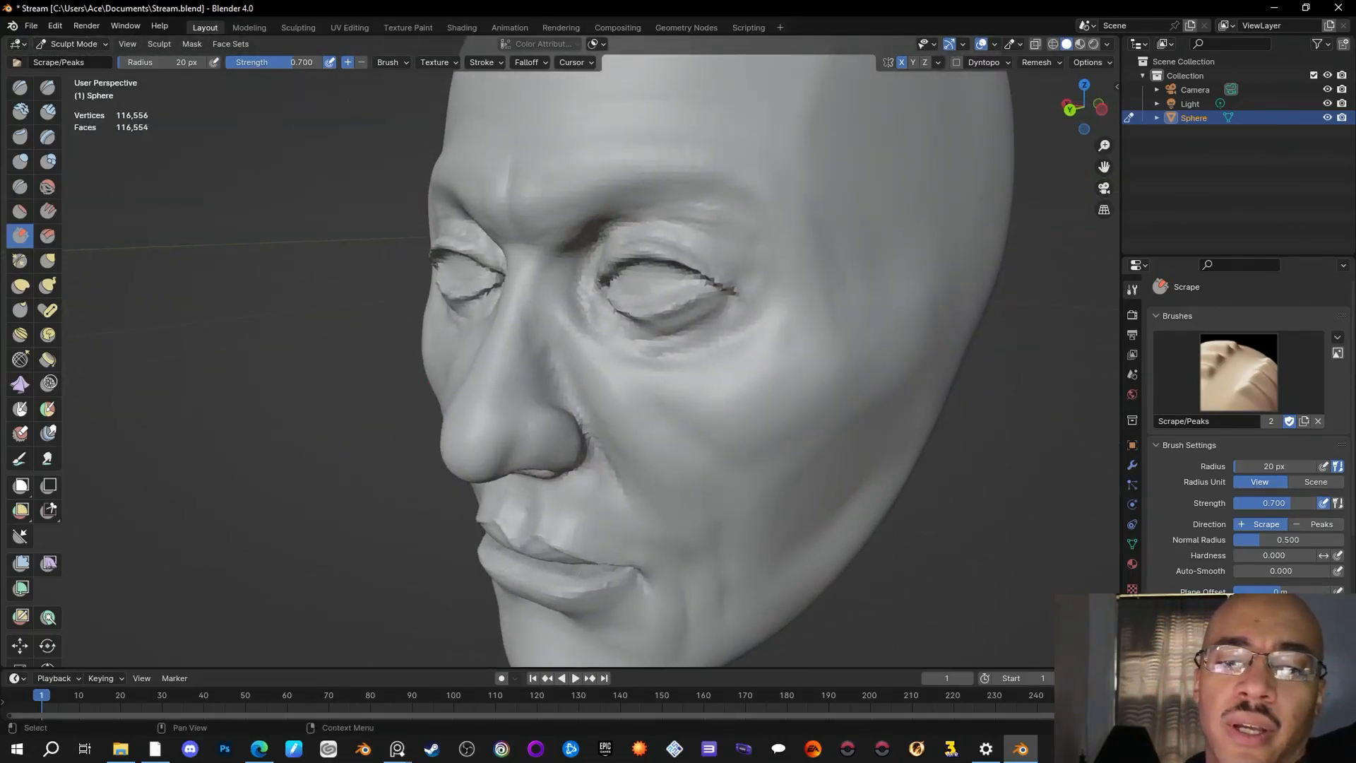
key(alt+Tab)
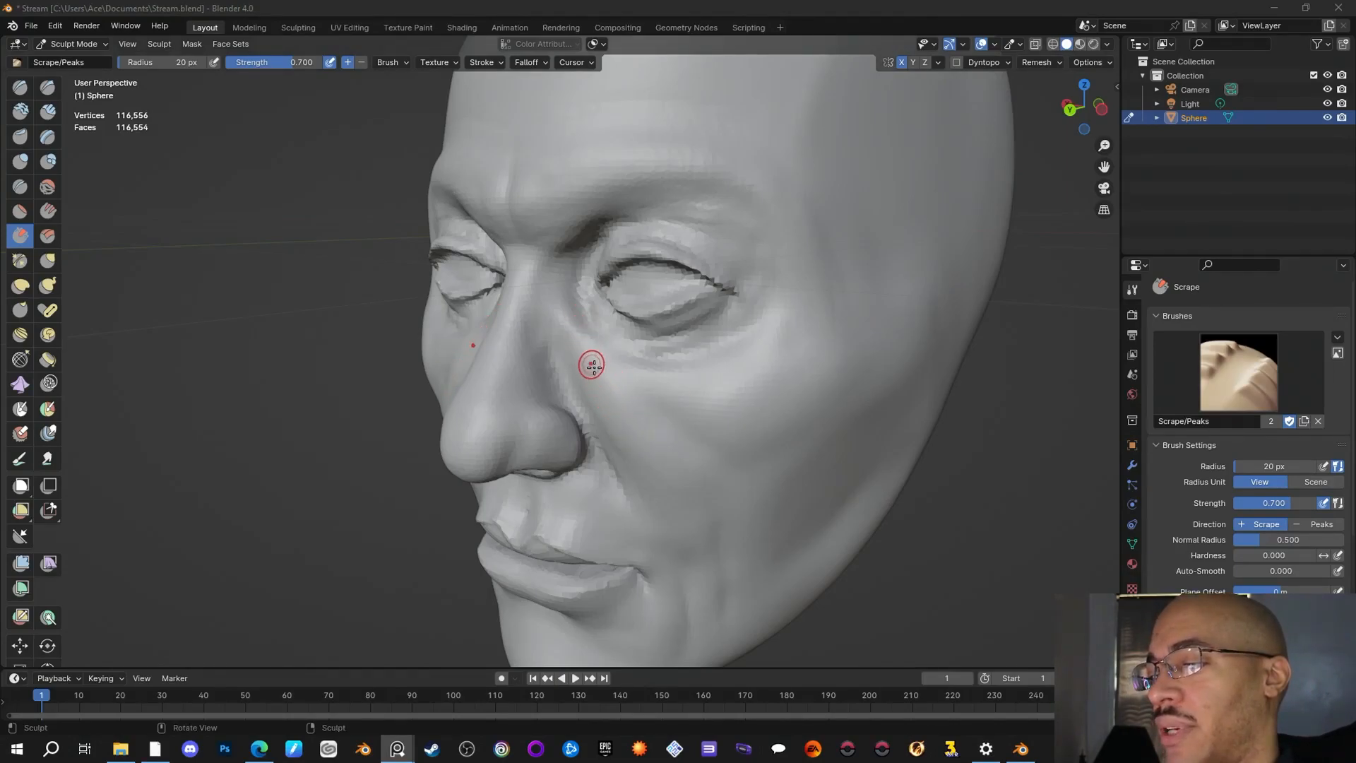
mouse_move(862, 469)
middle_down()
mouse_move(871, 492)
mouse_move(841, 448)
mouse_move(1132, 595)
middle_up()
drag(578, 293, 660, 294)
middle_drag(699, 286, 731, 382)
drag(602, 326, 593, 348)
mouse_move(593, 348)
middle_down()
mouse_move(742, 375)
mouse_move(894, 434)
mouse_move(812, 424)
mouse_move(777, 367)
mouse_move(735, 416)
mouse_move(562, 315)
middle_up()
drag(563, 315, 550, 343)
mouse_move(549, 343)
middle_down()
mouse_move(777, 396)
mouse_move(887, 448)
mouse_move(1005, 479)
mouse_move(918, 480)
mouse_move(727, 527)
mouse_move(732, 492)
mouse_move(621, 326)
middle_up()
mouse_move(553, 323)
mouse_down()
mouse_move(552, 374)
mouse_move(554, 353)
mouse_up()
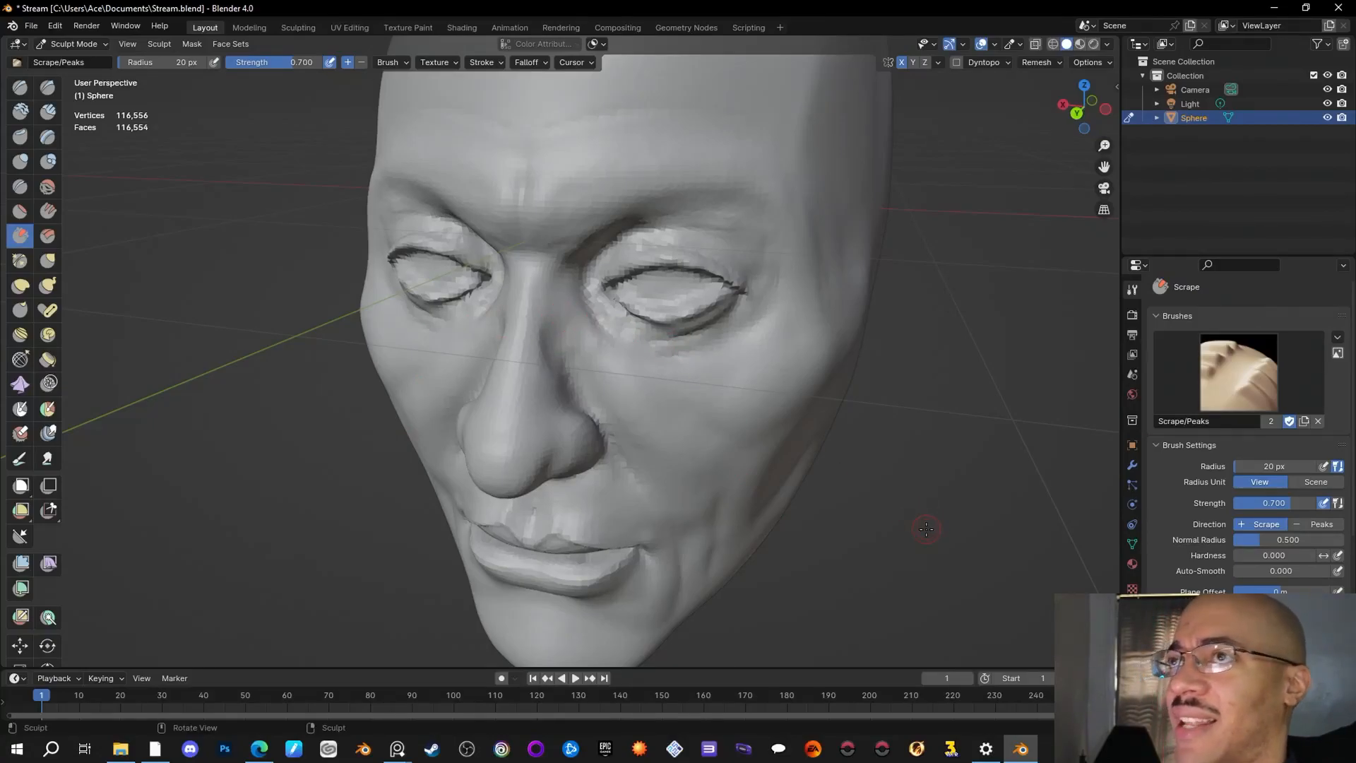
Step: Refine the upper nose bridge just below the brow with short Scrape strokes, judging its contour from higher and more lateral angles
mouse_move(920, 500)
middle_down()
mouse_move(845, 476)
mouse_move(936, 451)
mouse_move(995, 487)
mouse_move(620, 393)
middle_up()
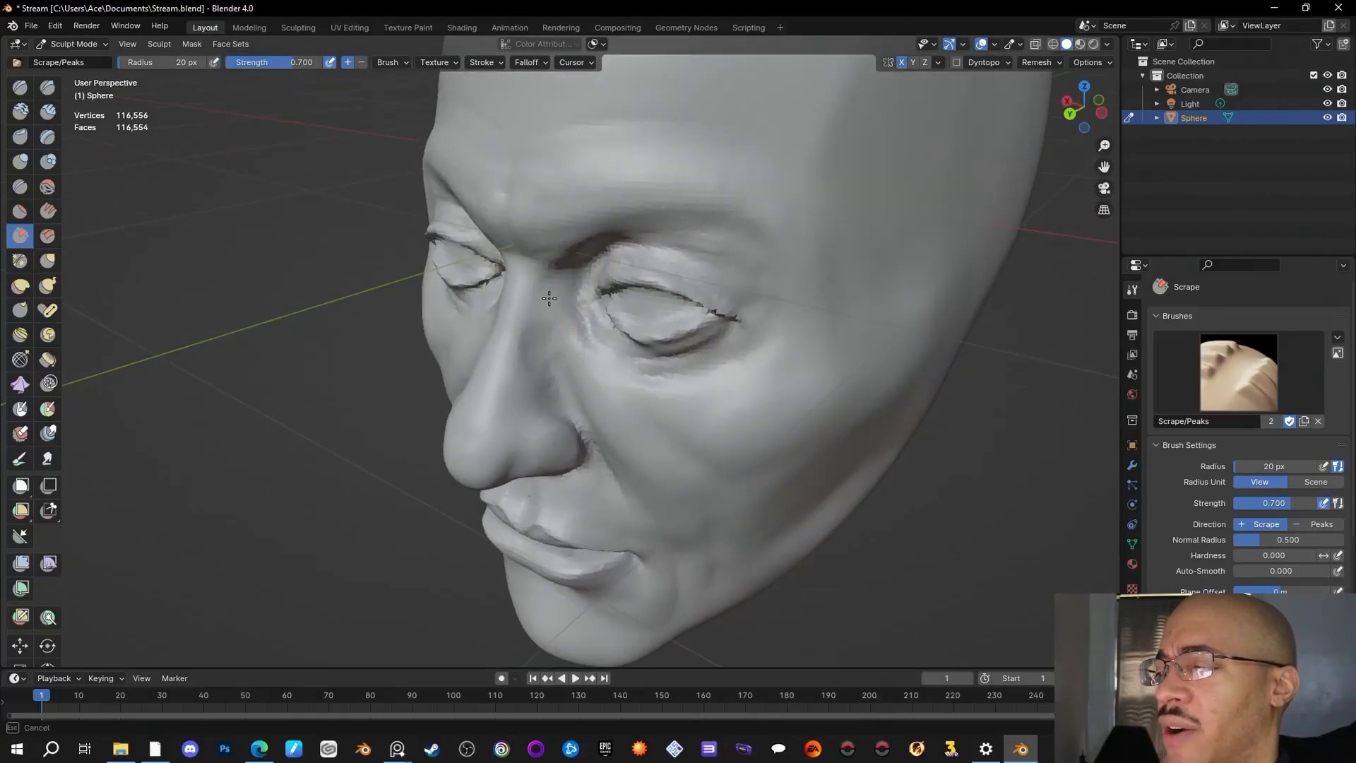
mouse_move(586, 317)
middle_down()
mouse_move(890, 553)
mouse_move(983, 551)
mouse_move(565, 360)
mouse_move(540, 322)
middle_up()
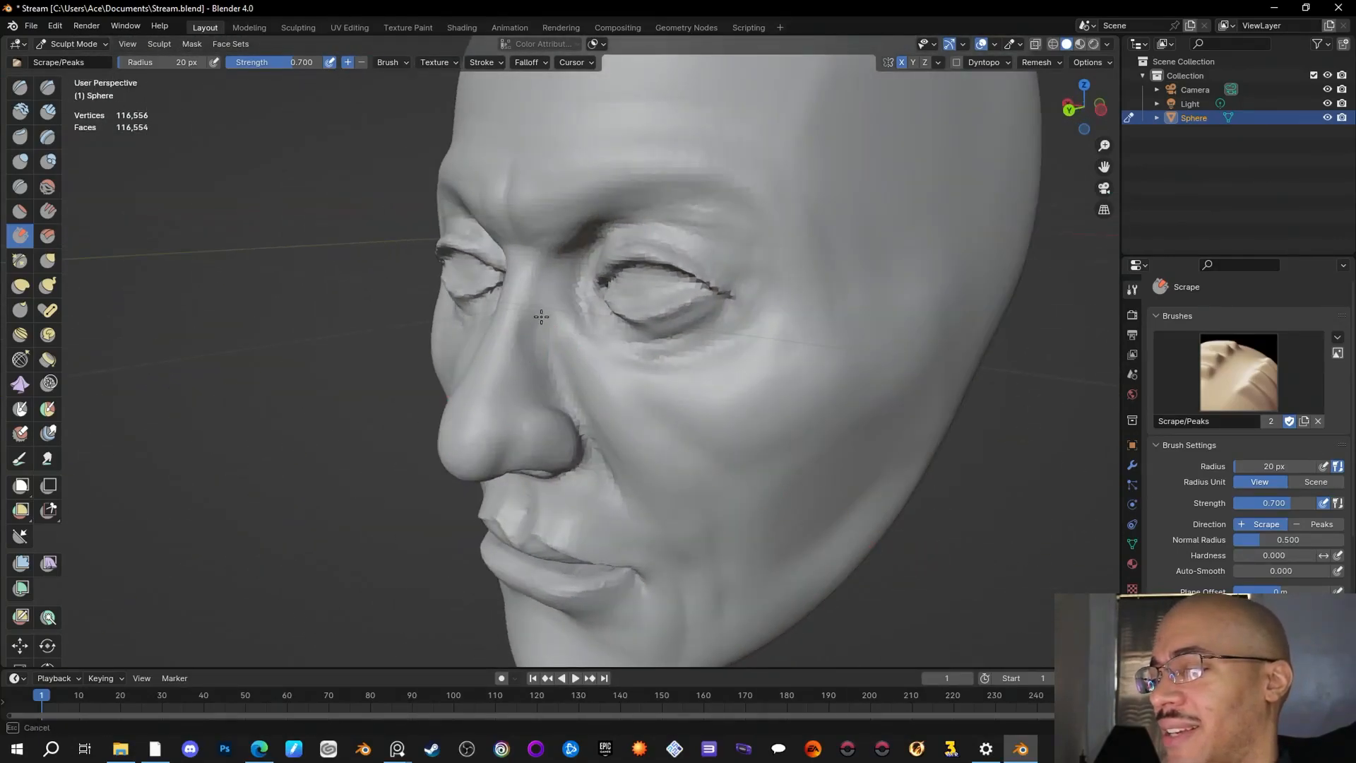
drag(530, 294, 531, 281)
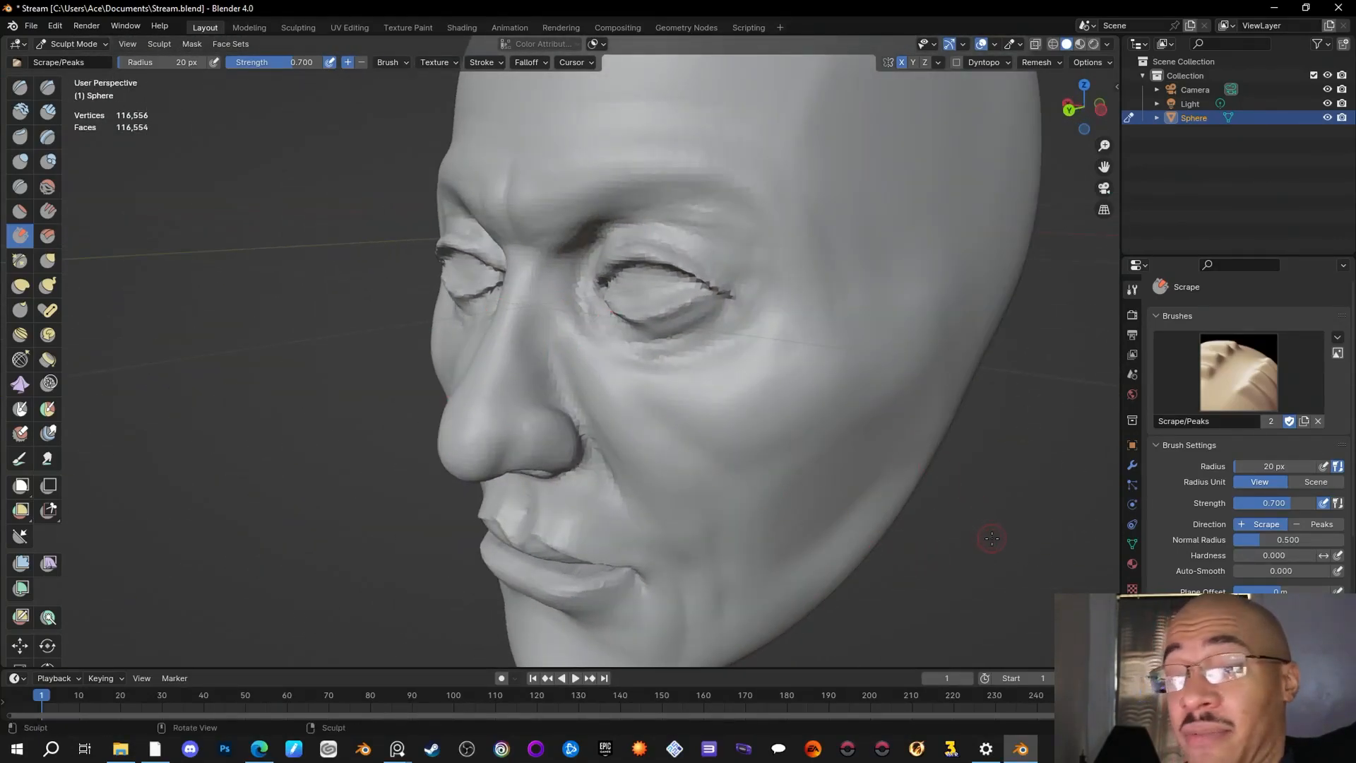
mouse_move(979, 524)
middle_down()
mouse_move(998, 541)
mouse_move(778, 487)
middle_up()
middle_drag(545, 279, 543, 289)
mouse_move(741, 432)
middle_down()
mouse_move(989, 611)
mouse_move(560, 357)
middle_up()
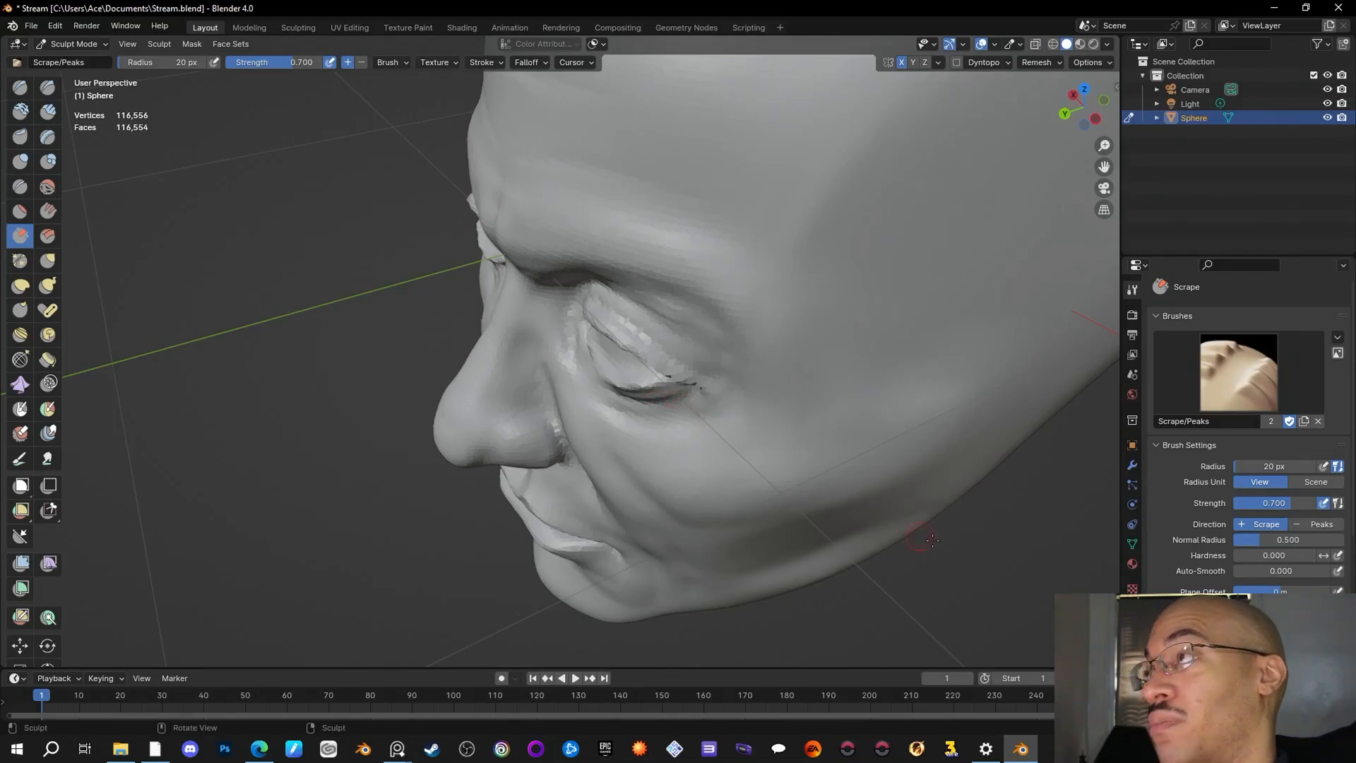
mouse_move(967, 588)
middle_down()
mouse_move(847, 576)
mouse_move(957, 571)
mouse_move(706, 424)
mouse_move(539, 290)
middle_up()
mouse_move(538, 289)
mouse_down()
mouse_move(541, 306)
mouse_move(548, 290)
mouse_up()
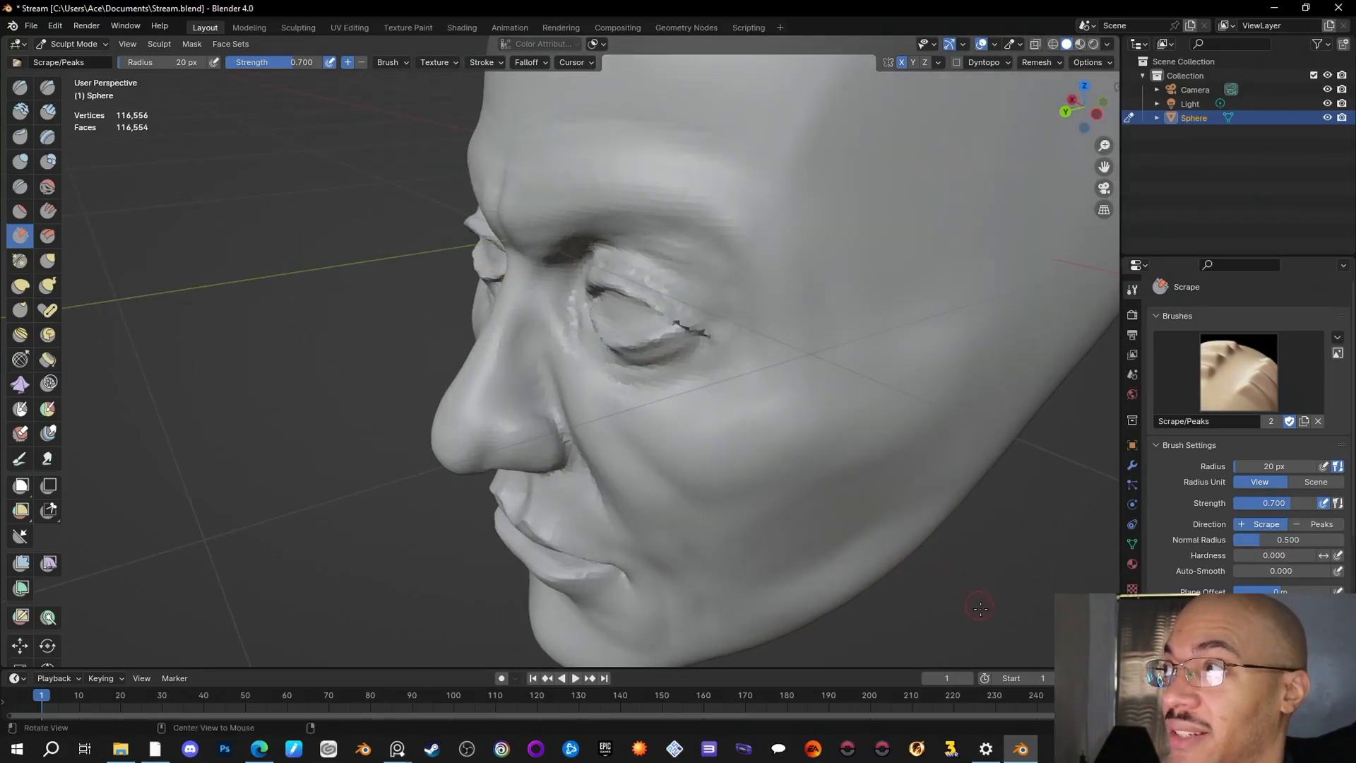
Step: Scrape from the inner eye socket down the slope beside the nose, comparing front and three-quarter views
middle_drag(982, 602, 969, 587)
drag(594, 315, 580, 346)
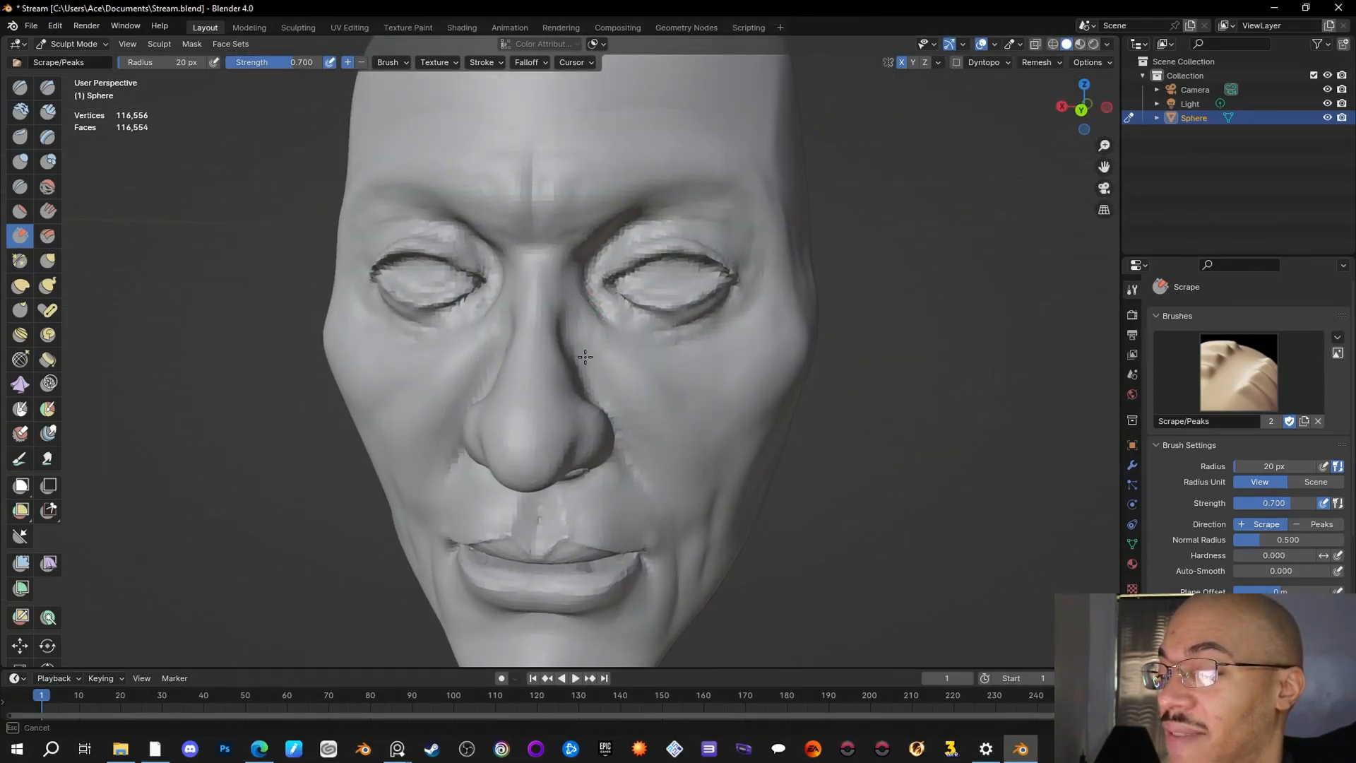
mouse_move(819, 536)
middle_down()
mouse_move(799, 529)
mouse_move(843, 468)
mouse_move(887, 546)
mouse_move(794, 520)
middle_up()
mouse_move(538, 285)
mouse_down()
mouse_move(523, 304)
mouse_move(585, 272)
mouse_up()
mouse_move(964, 555)
middle_down()
mouse_move(1028, 592)
mouse_move(883, 539)
middle_up()
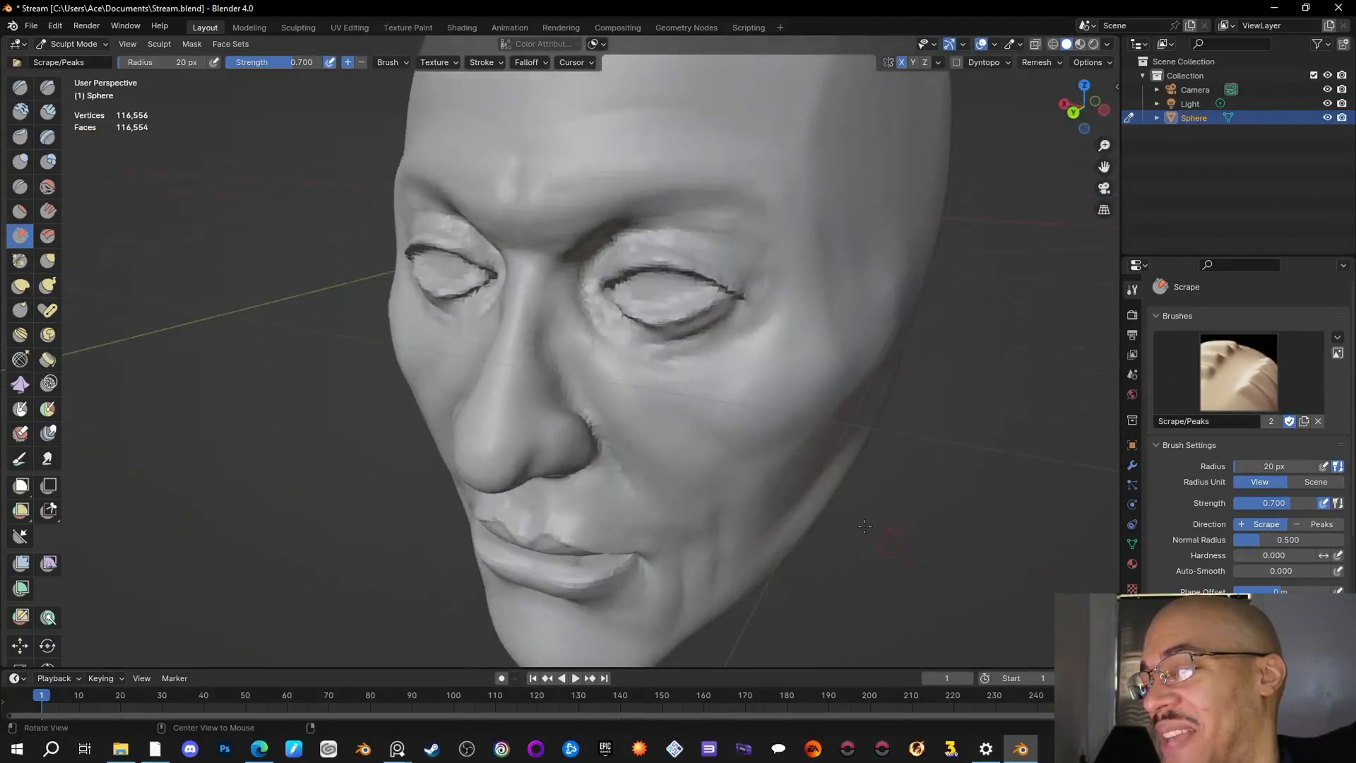
drag(546, 295, 543, 310)
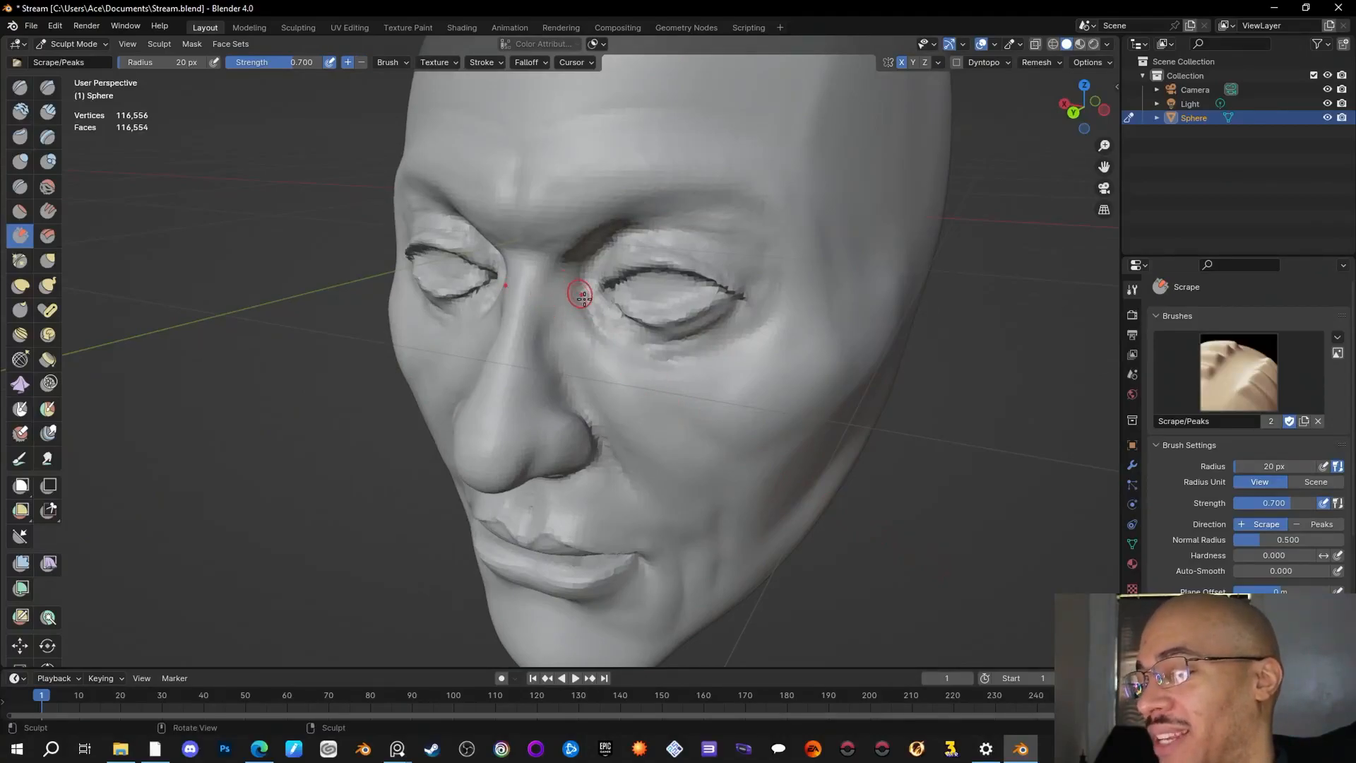
mouse_move(882, 494)
middle_down()
mouse_move(993, 536)
mouse_move(803, 514)
mouse_move(830, 558)
mouse_move(578, 311)
middle_up()
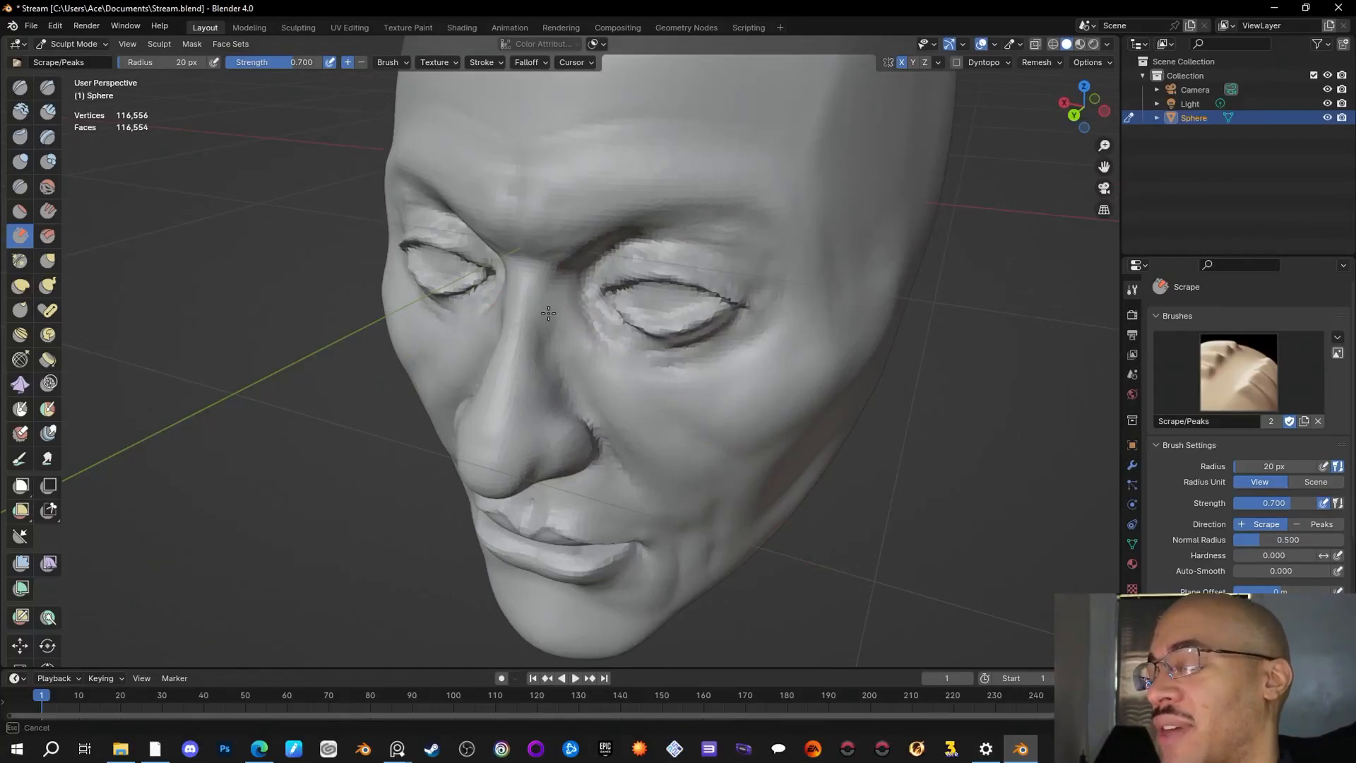
mouse_move(756, 385)
middle_down()
mouse_move(817, 520)
mouse_move(586, 314)
middle_up()
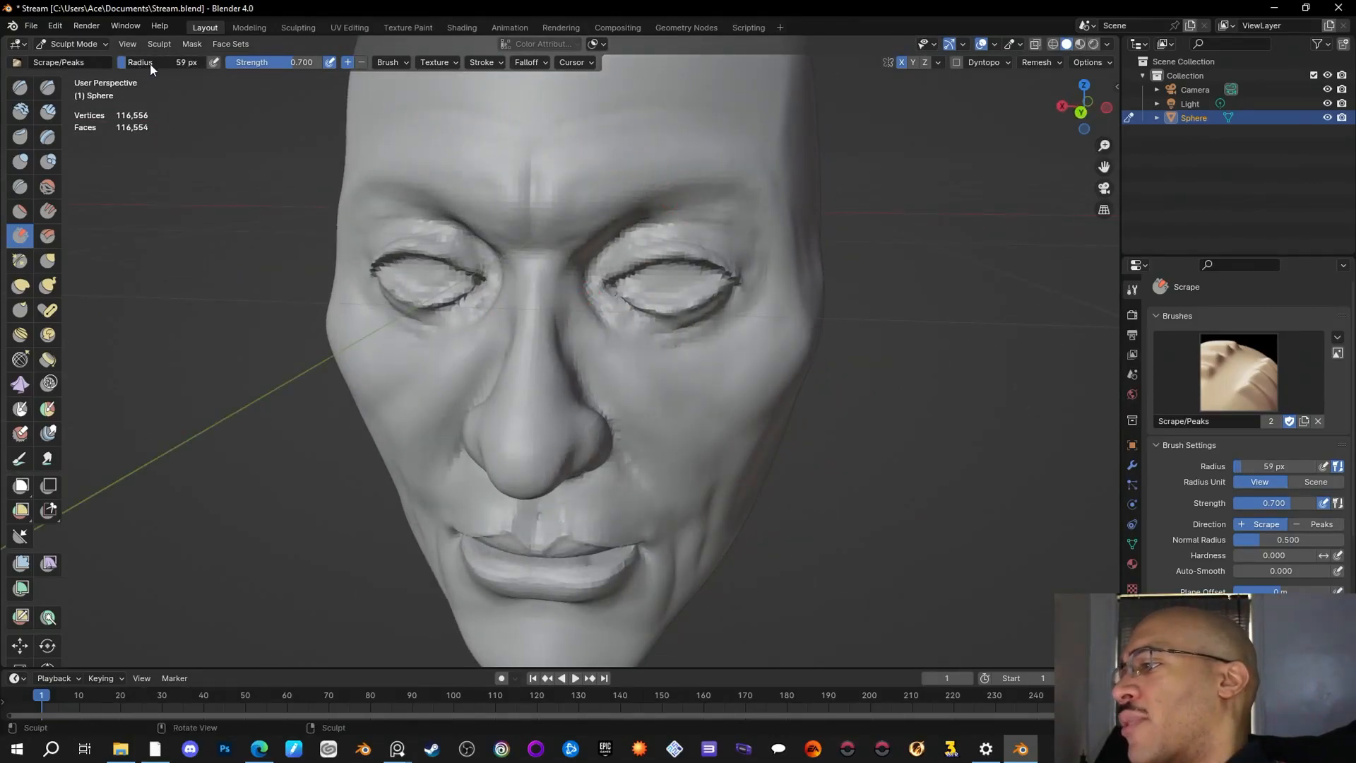
Step: Set the Scrape brush radius to 28 px and scrape the inner eye socket between the nose bridge and the brow
key(f)
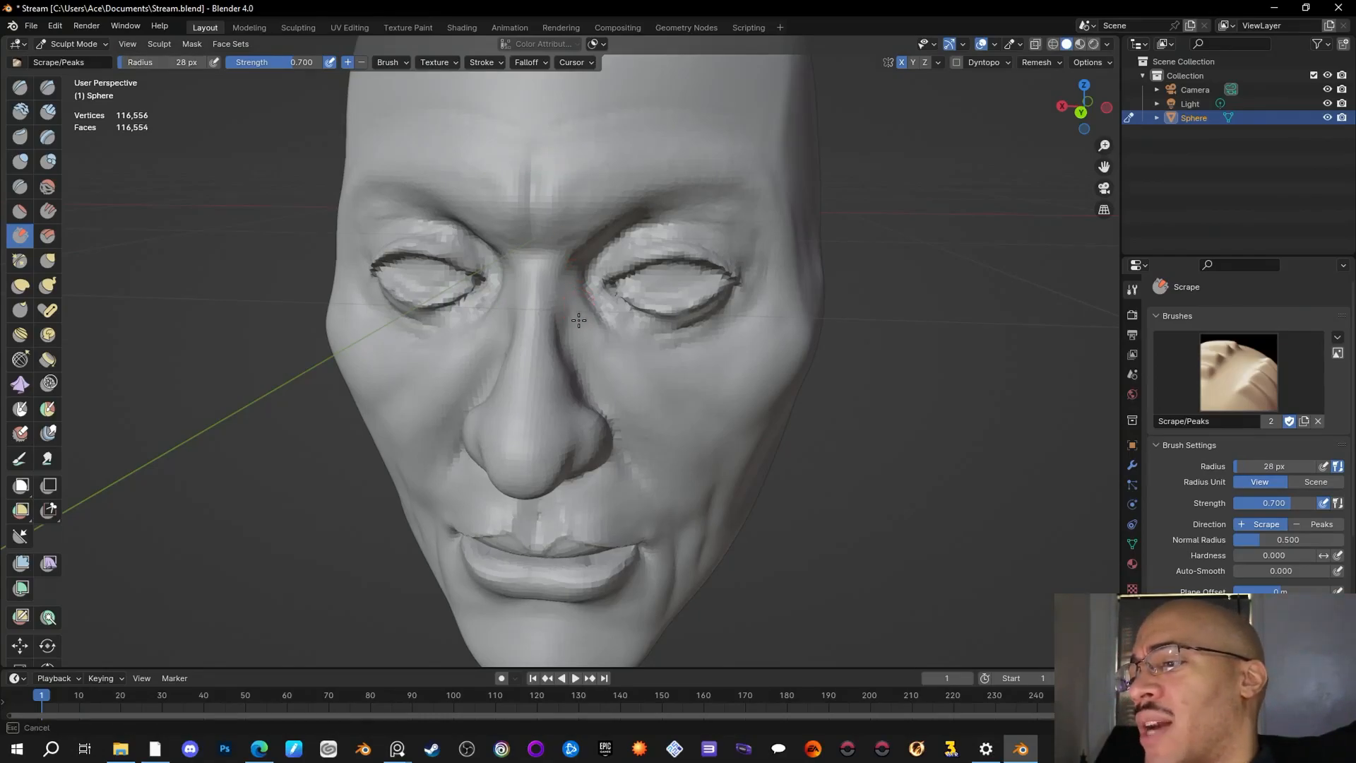
mouse_move(571, 288)
mouse_down()
mouse_move(588, 327)
mouse_move(610, 332)
mouse_move(578, 282)
mouse_move(604, 268)
mouse_up()
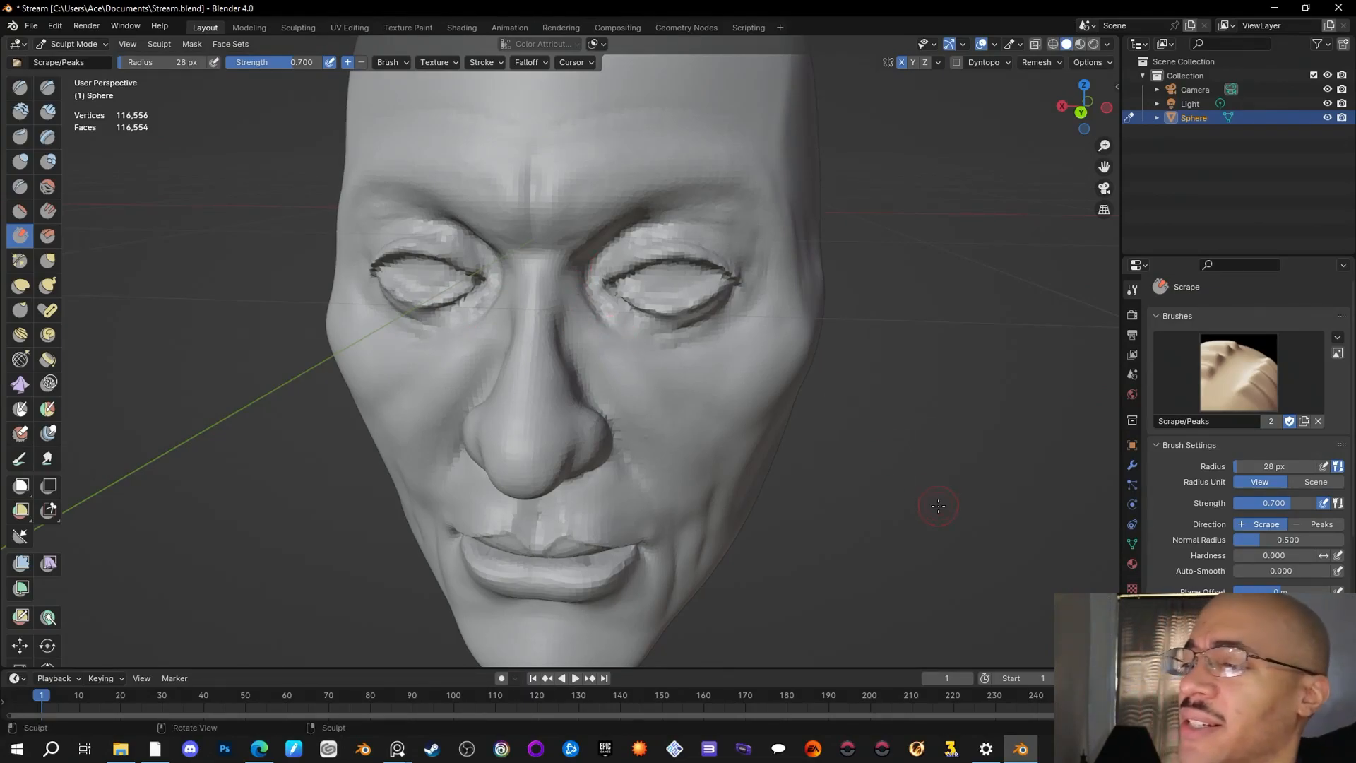
middle_drag(881, 516, 704, 389)
drag(562, 275, 575, 289)
mouse_move(775, 332)
middle_down()
mouse_move(975, 535)
mouse_move(883, 487)
mouse_move(948, 498)
middle_up()
middle_drag(900, 423, 664, 318)
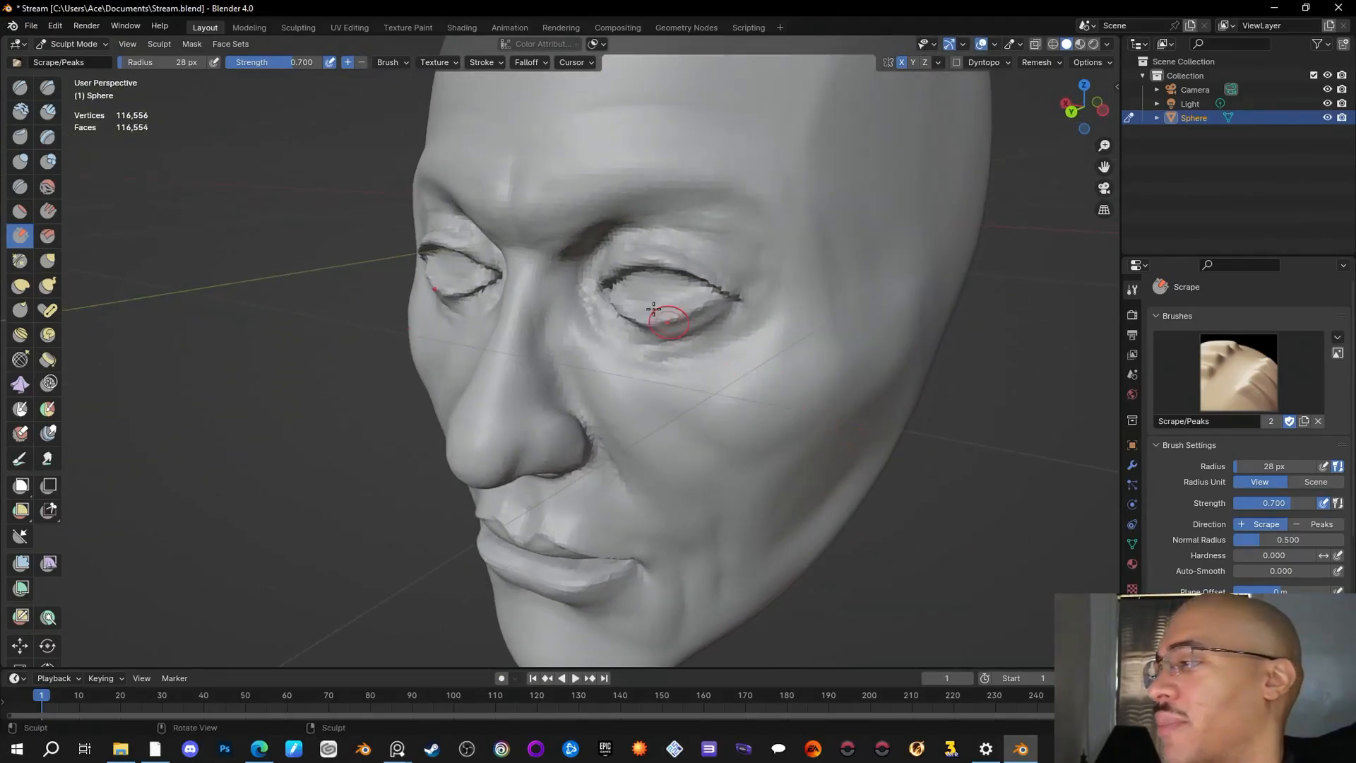
Step: Switch to the Clay Strips brush and build up the area around the outer eye corner and below the outer brow
click(47, 111)
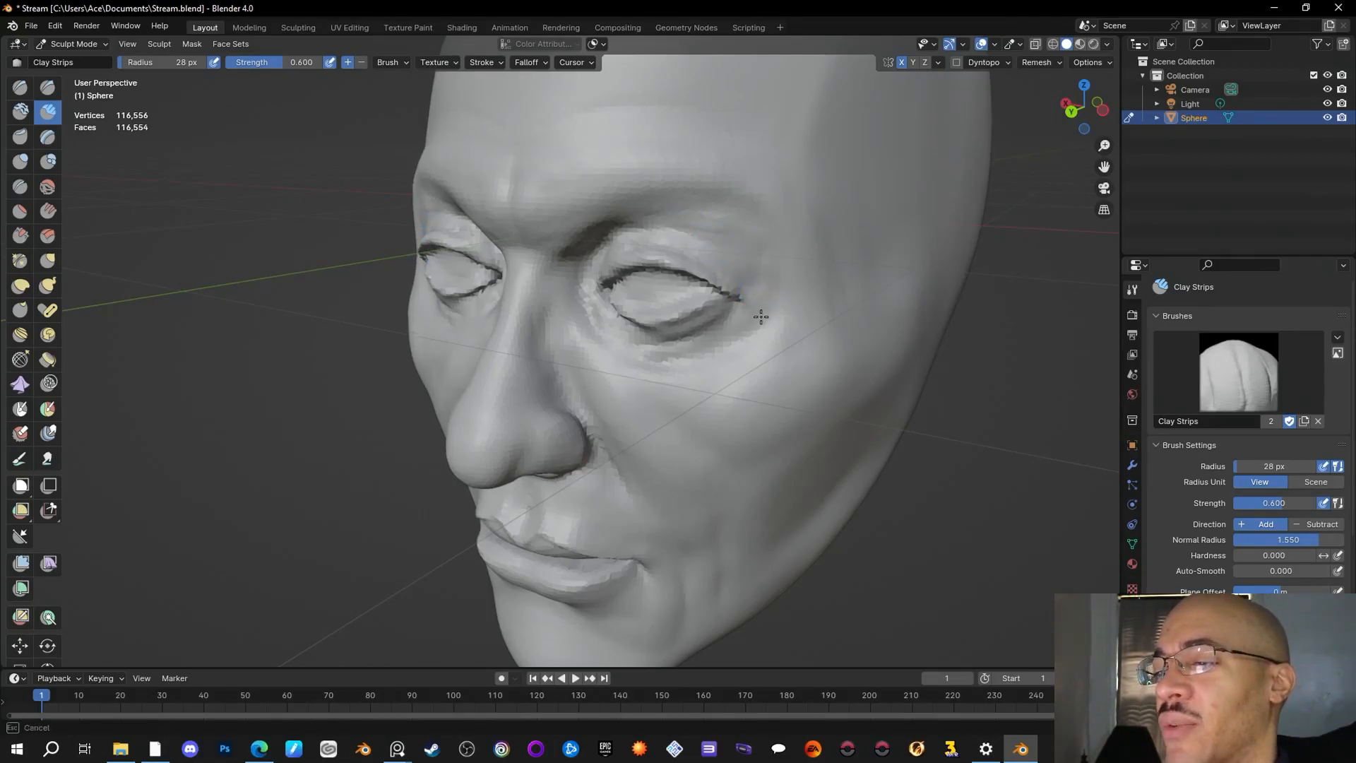
drag(774, 274, 749, 343)
drag(769, 261, 702, 212)
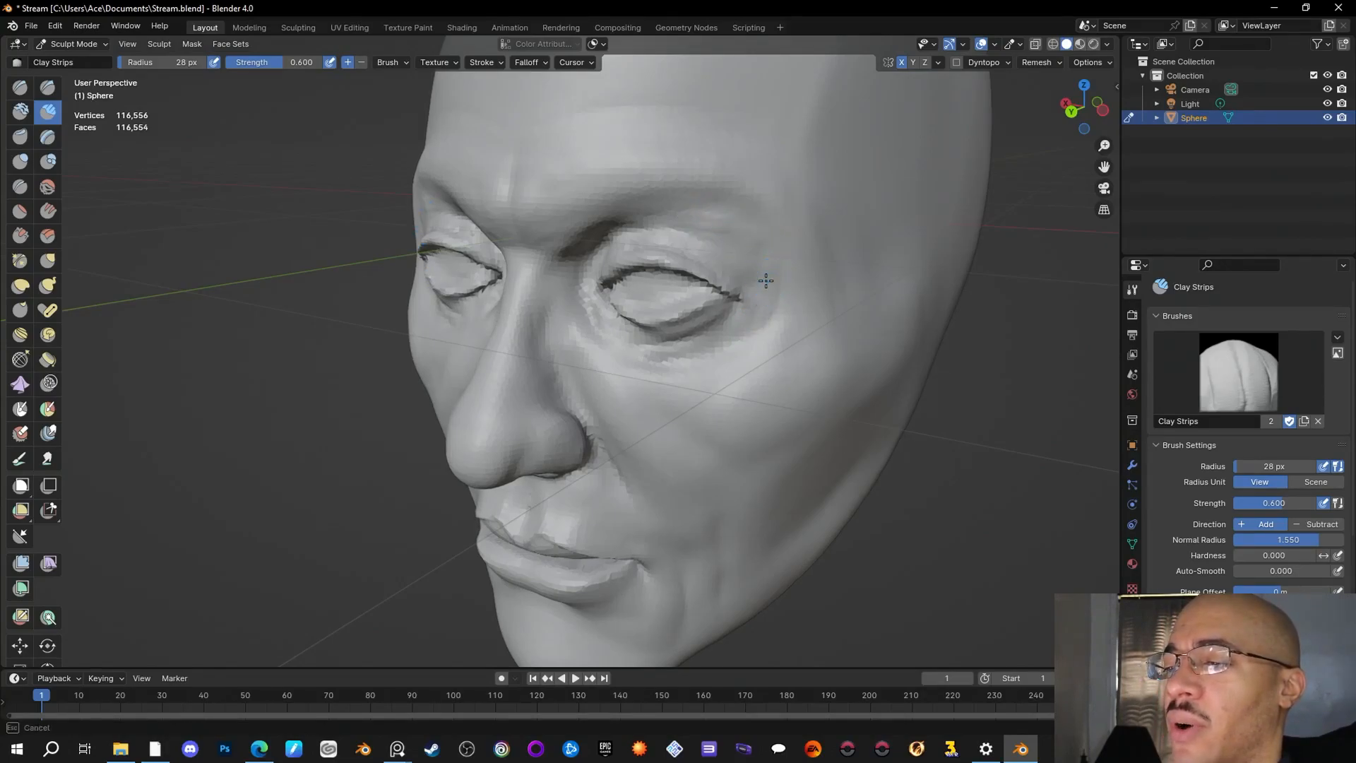
mouse_move(969, 540)
middle_down()
mouse_move(880, 509)
mouse_move(802, 318)
middle_up()
drag(802, 318, 753, 310)
mouse_move(762, 265)
mouse_down()
mouse_move(760, 313)
mouse_move(750, 271)
mouse_move(764, 255)
mouse_move(751, 297)
mouse_up()
drag(730, 248, 742, 300)
middle_drag(840, 328, 995, 529)
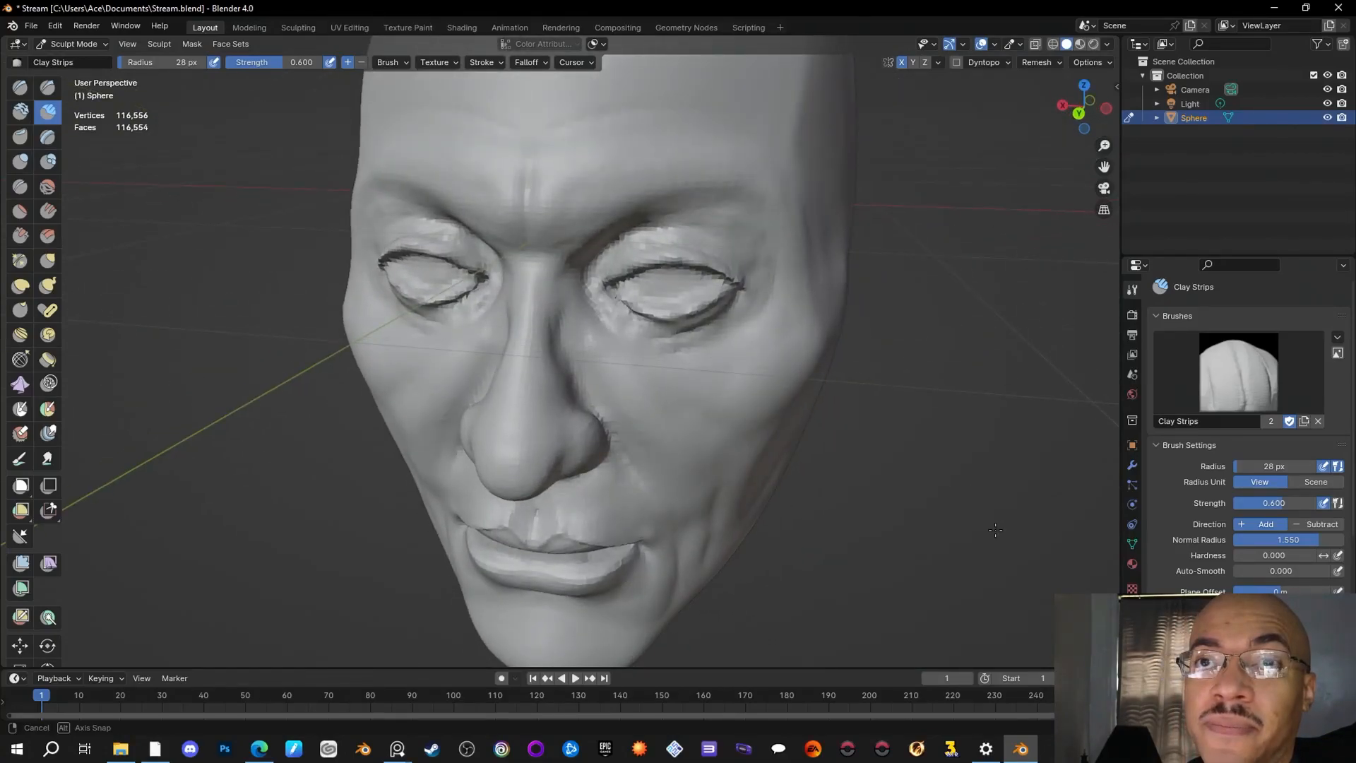
Step: Add short Clay Strips strokes to the upper nose bridge beside the inner eye corner, working from the front
middle_drag(995, 529, 636, 325)
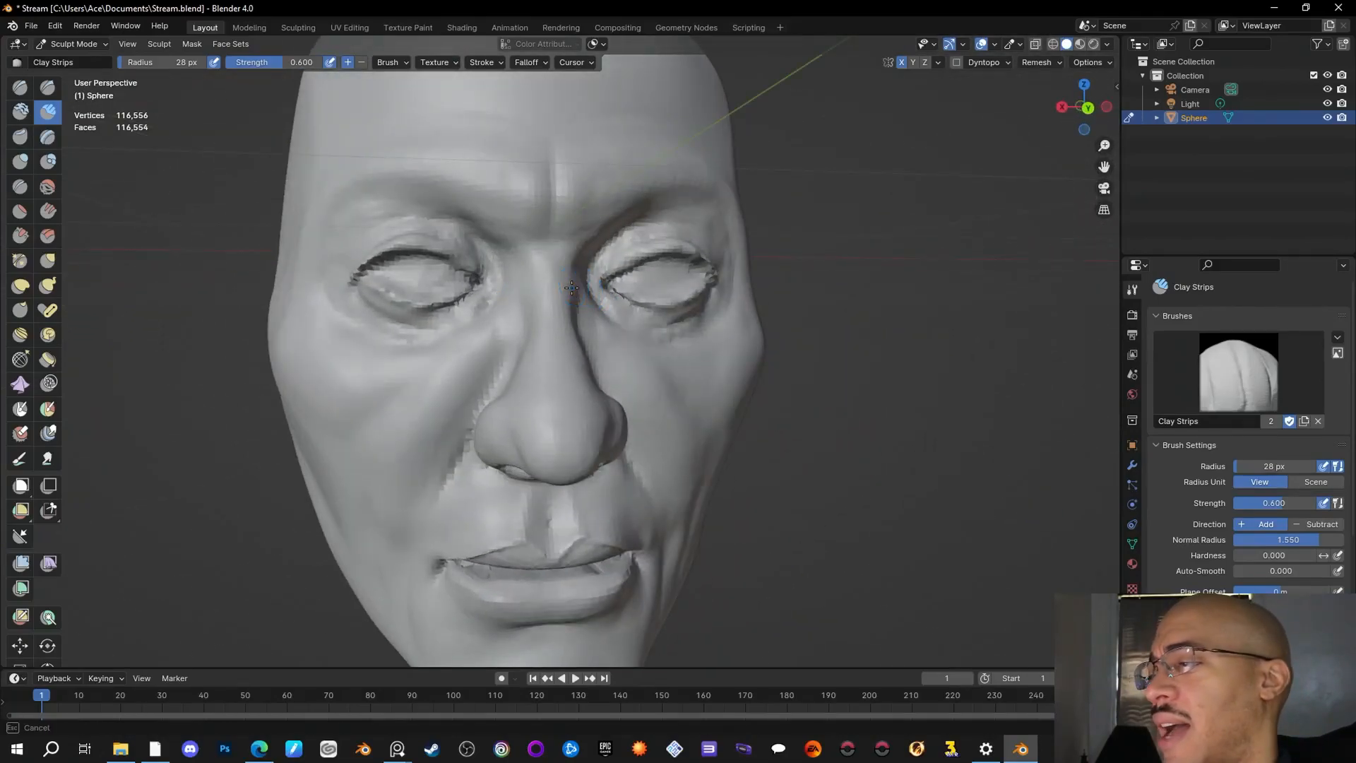
drag(576, 289, 571, 284)
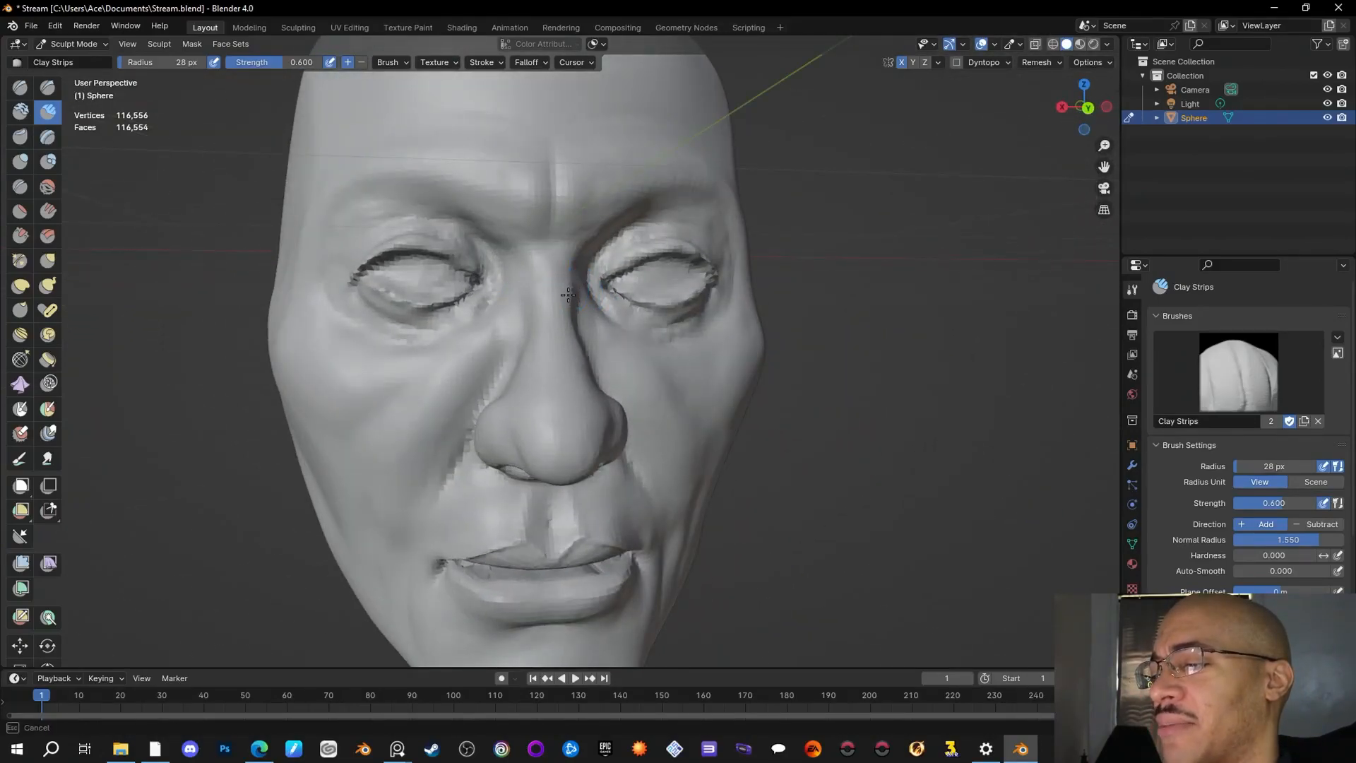
middle_drag(567, 297, 621, 357)
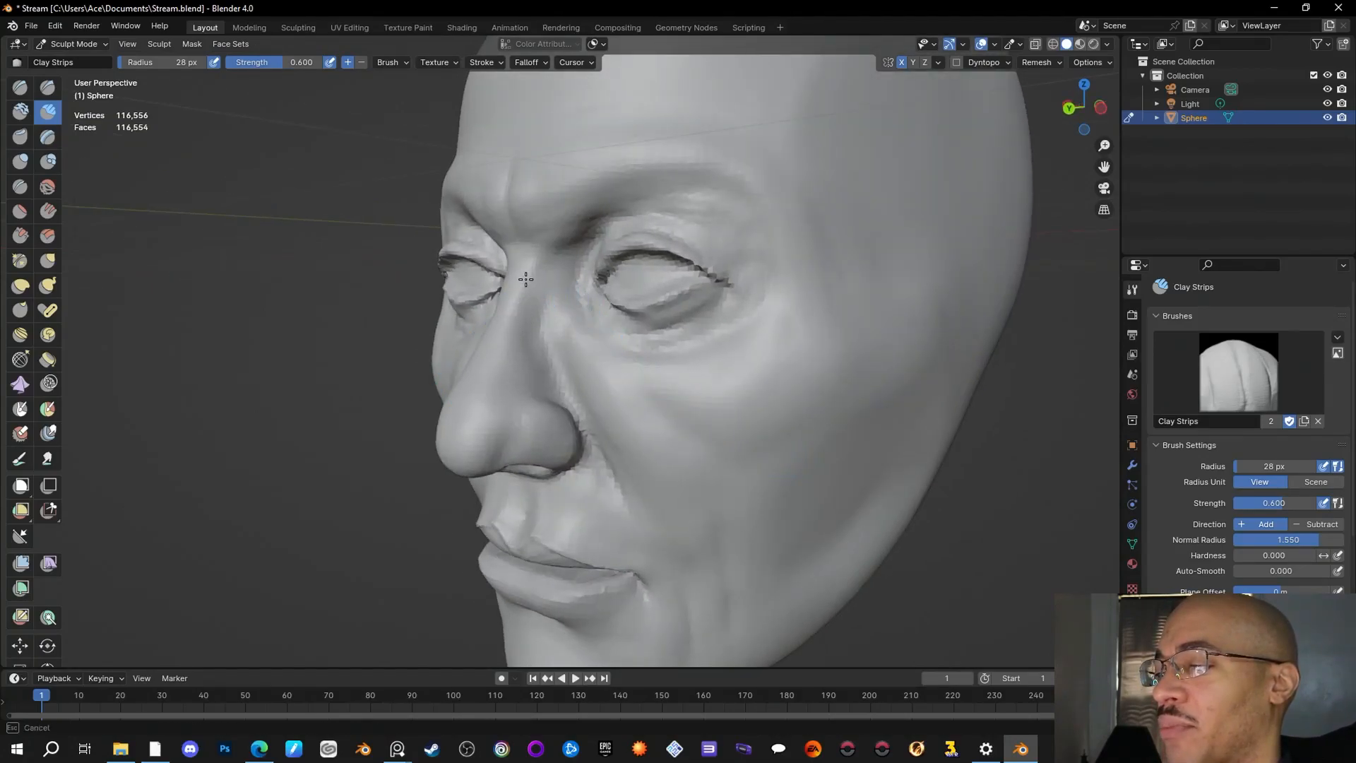
Step: Build up the side of the nose bridge with short Clay Strips strokes, comparing the profile and three-quarter views
middle_drag(908, 469, 972, 558)
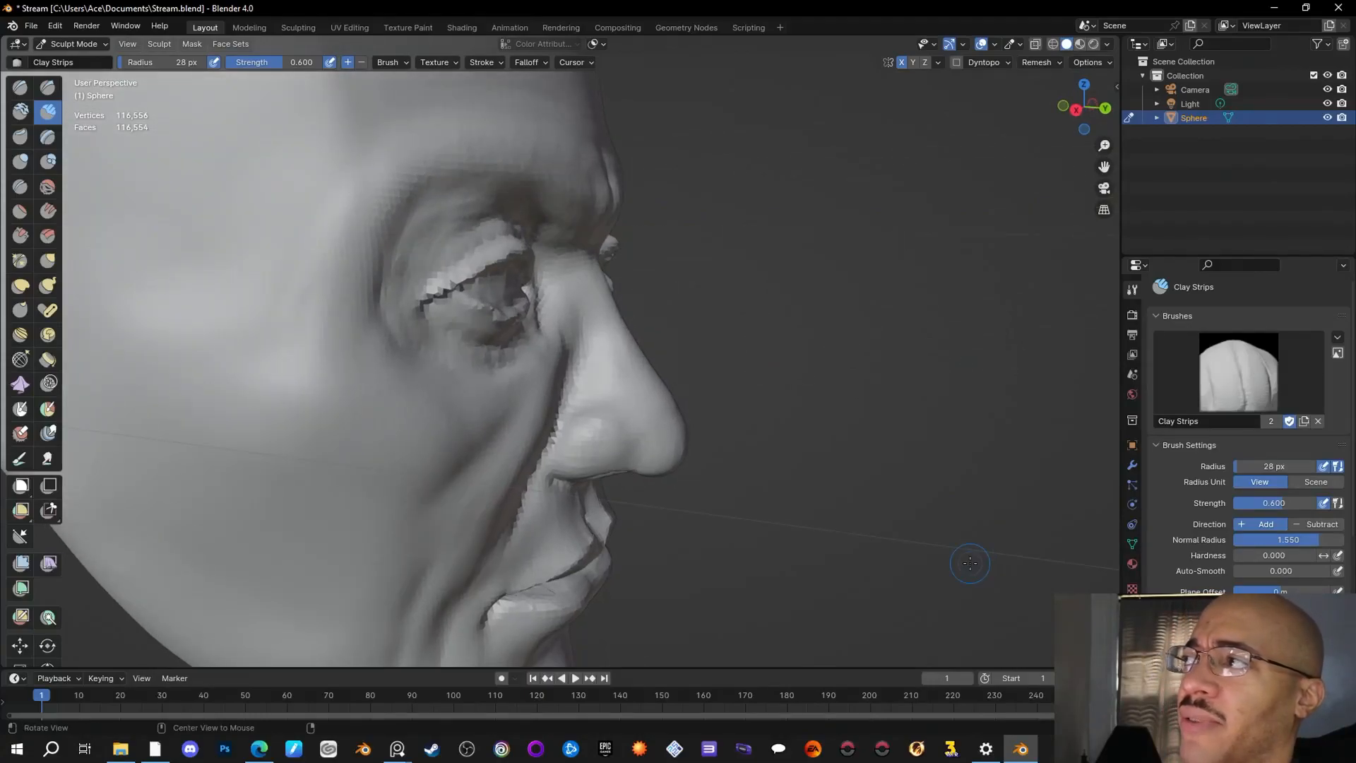
middle_drag(969, 563, 569, 328)
mouse_move(534, 305)
mouse_down()
mouse_move(528, 317)
mouse_move(550, 303)
mouse_move(529, 328)
mouse_move(536, 339)
mouse_up()
mouse_move(937, 560)
middle_down()
mouse_move(983, 513)
mouse_move(983, 563)
mouse_move(1000, 573)
mouse_move(904, 564)
middle_up()
middle_drag(537, 305, 537, 305)
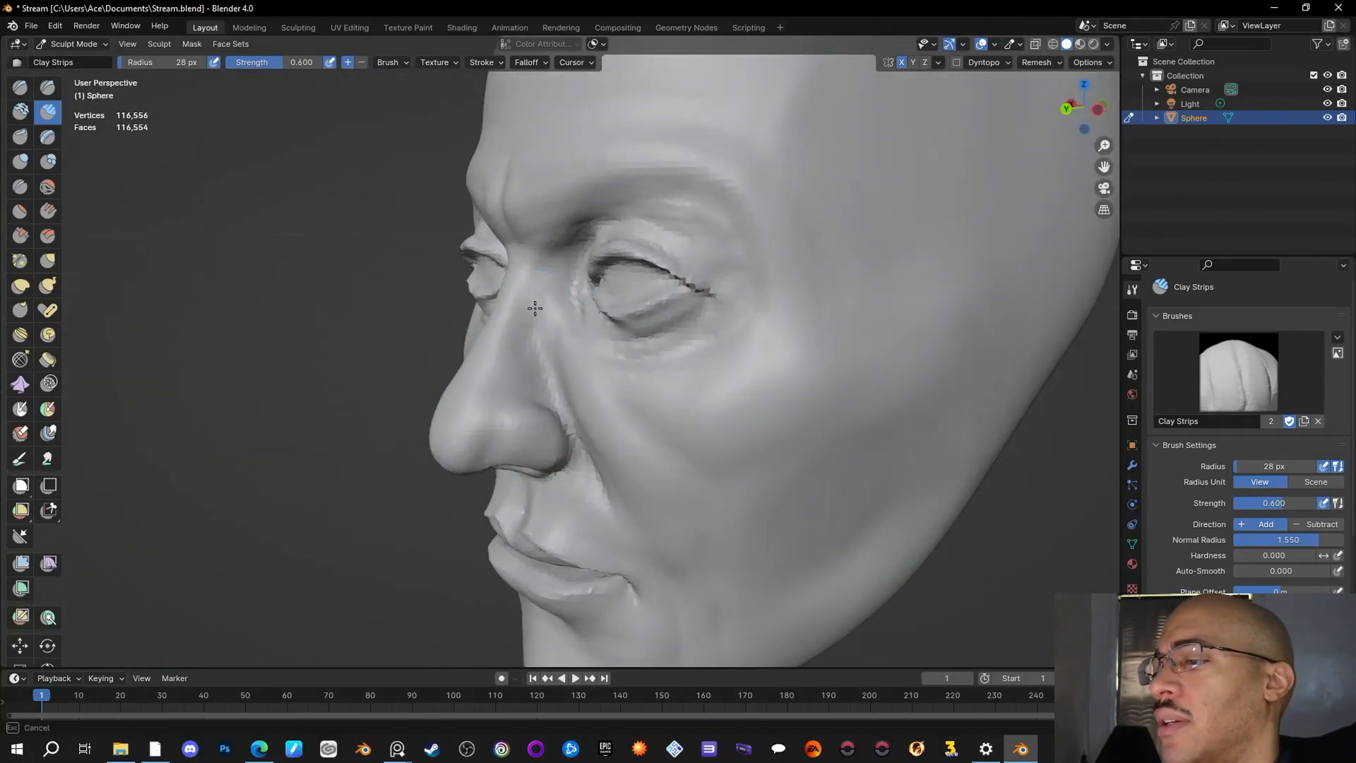
mouse_move(530, 313)
mouse_down()
mouse_move(531, 293)
mouse_move(526, 314)
mouse_up()
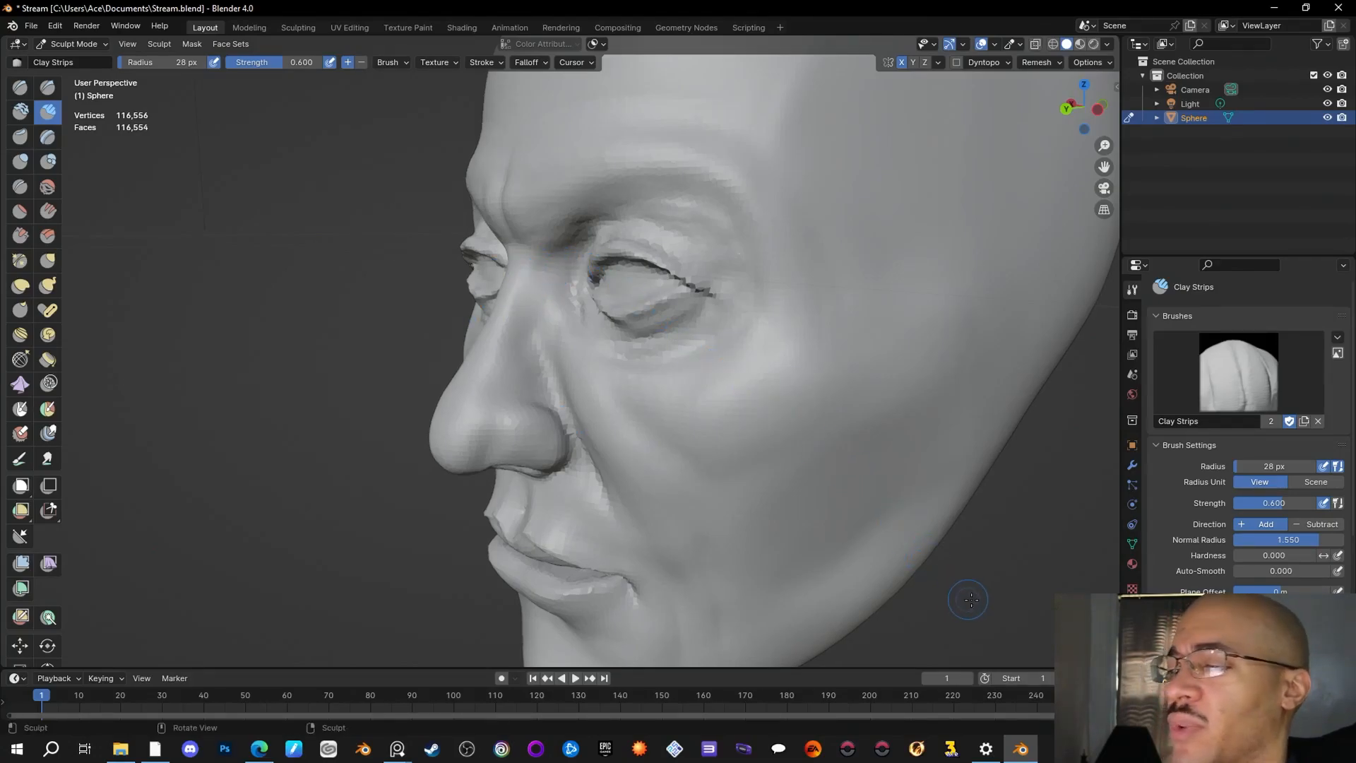
Step: Review the face from several angles and apply Clay Strips from the outer upper eyelid around to the area under the eye
mouse_move(977, 592)
middle_down()
mouse_move(1016, 577)
mouse_move(784, 578)
mouse_move(857, 574)
mouse_move(844, 562)
middle_up()
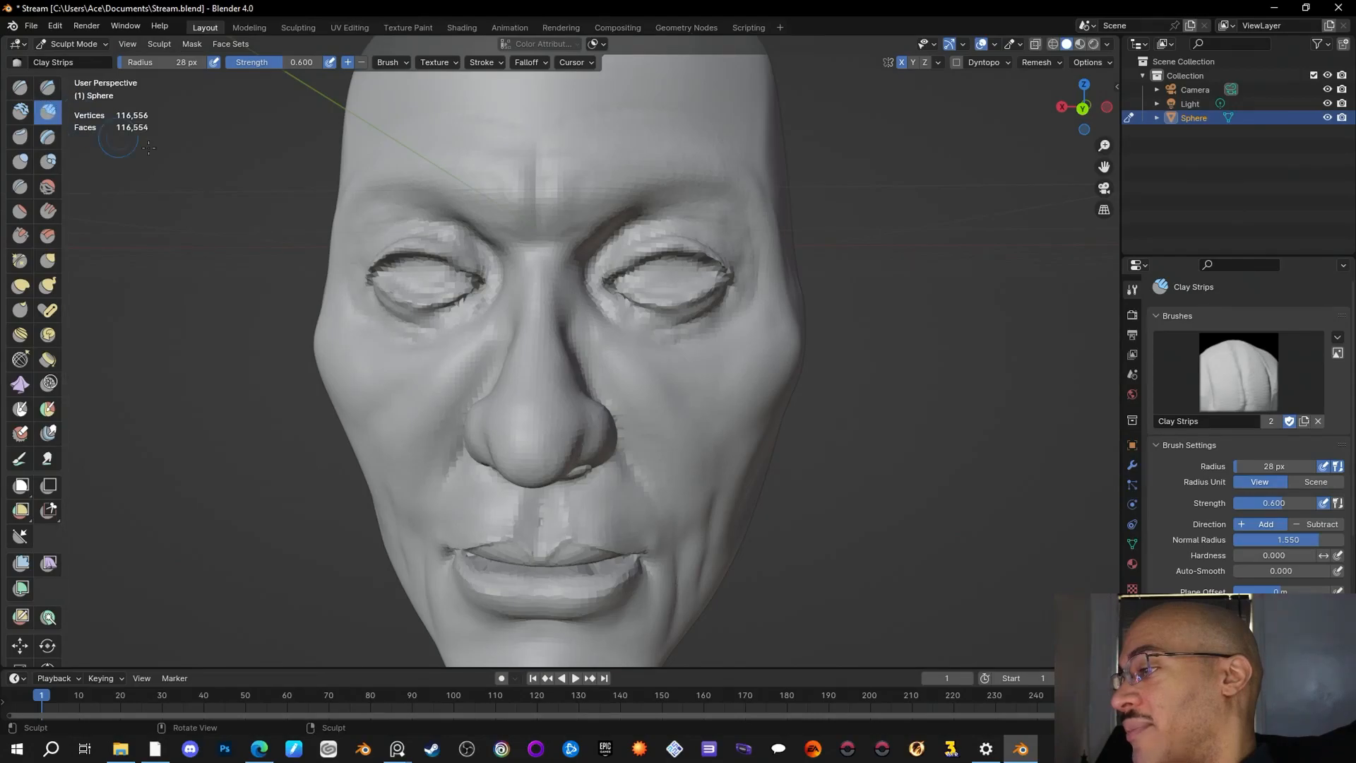
middle_drag(880, 335, 795, 370)
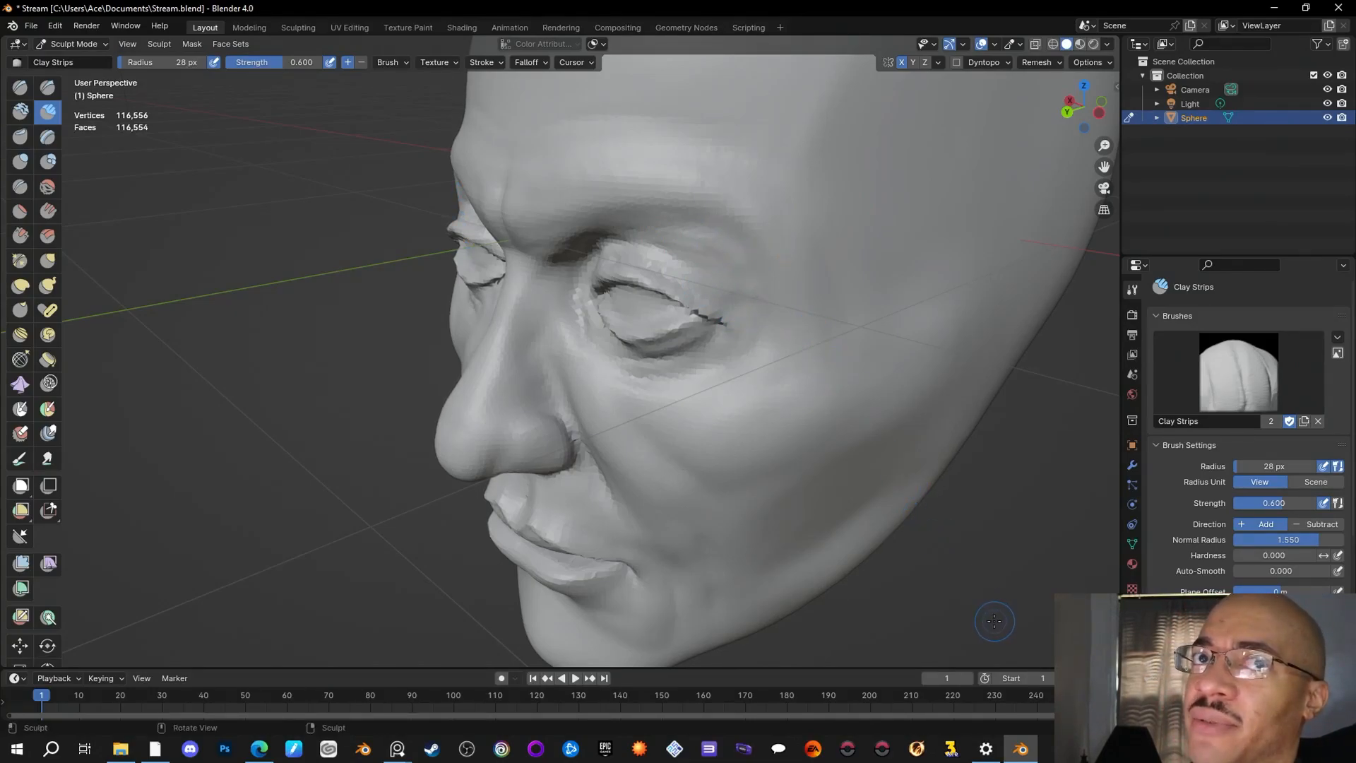
mouse_move(927, 523)
middle_down()
mouse_move(957, 547)
mouse_move(927, 460)
middle_up()
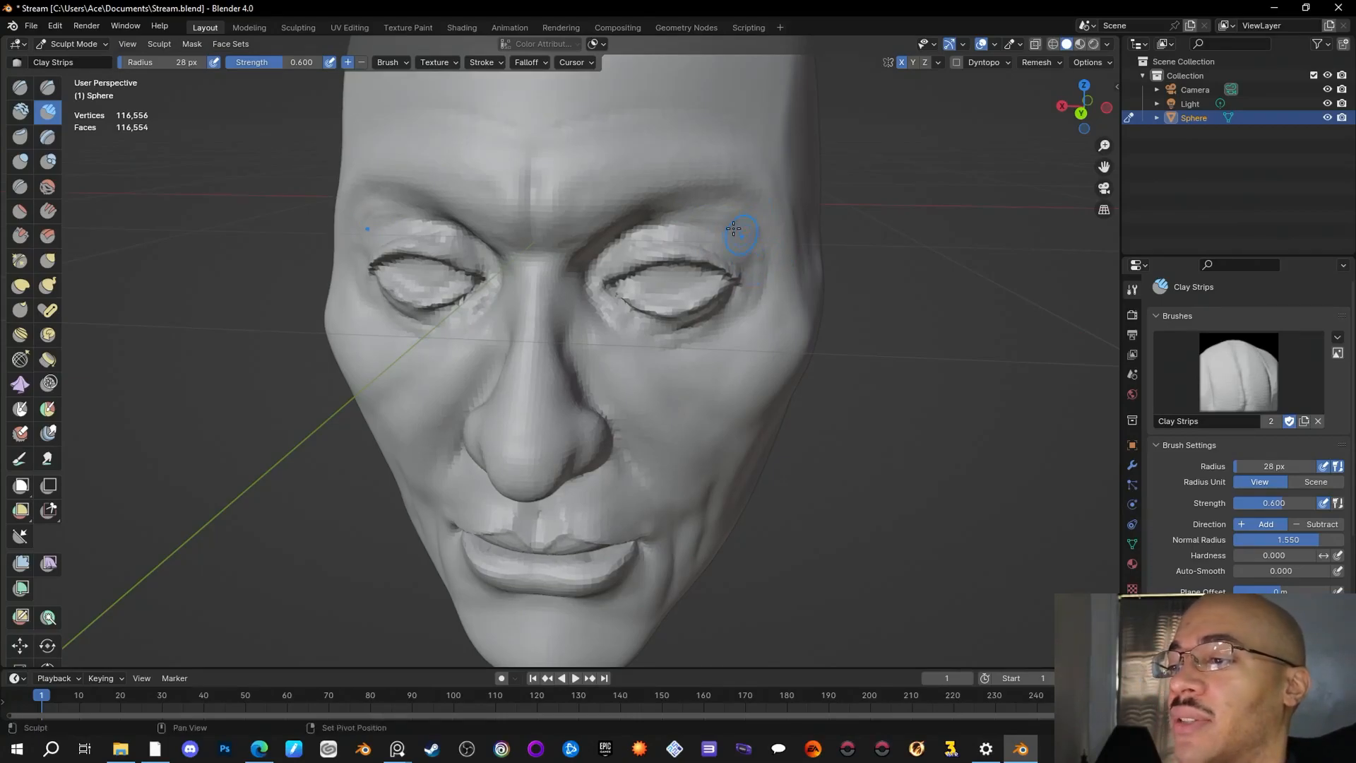
drag(715, 225, 762, 269)
mouse_move(727, 227)
mouse_down()
mouse_move(757, 239)
mouse_move(760, 294)
mouse_move(672, 342)
mouse_up()
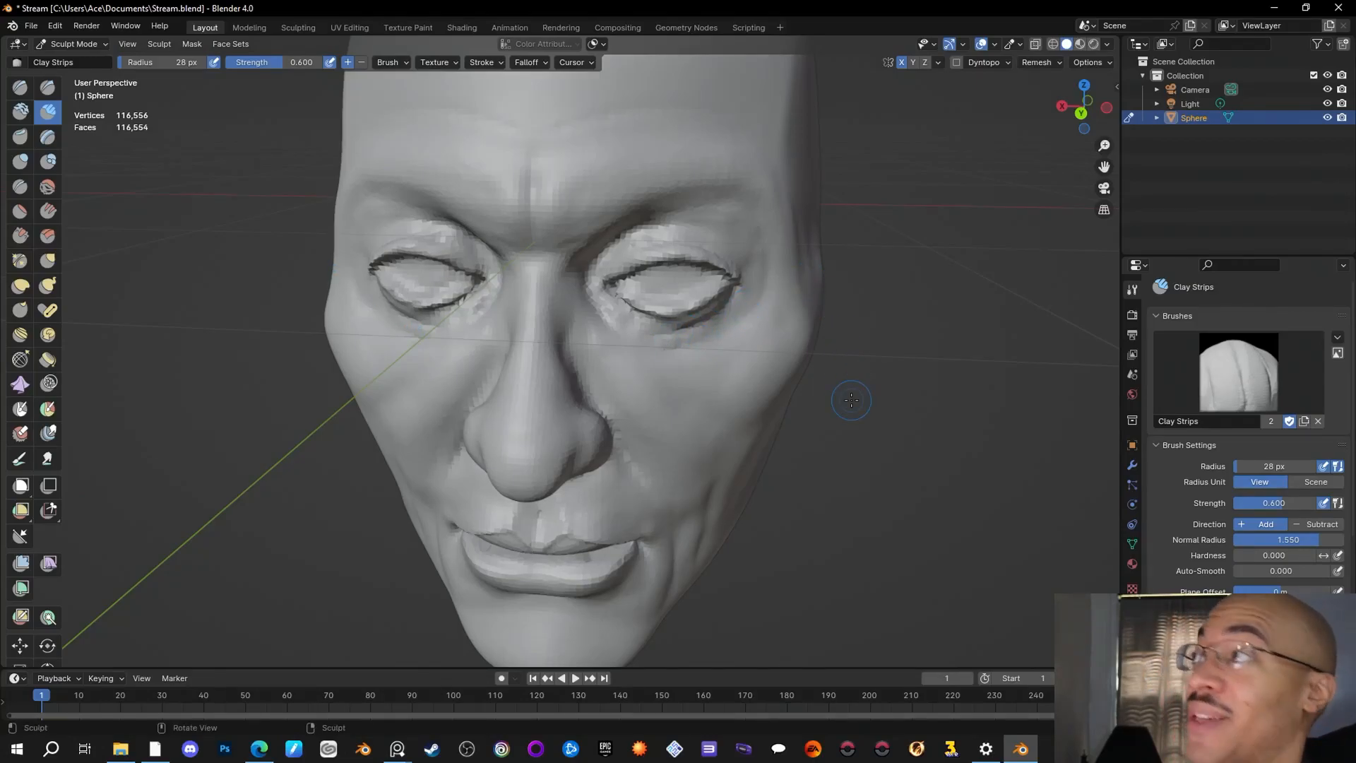
mouse_move(851, 400)
middle_down()
mouse_move(811, 424)
mouse_move(790, 379)
mouse_move(914, 417)
mouse_move(906, 496)
mouse_move(833, 339)
mouse_move(737, 264)
middle_up()
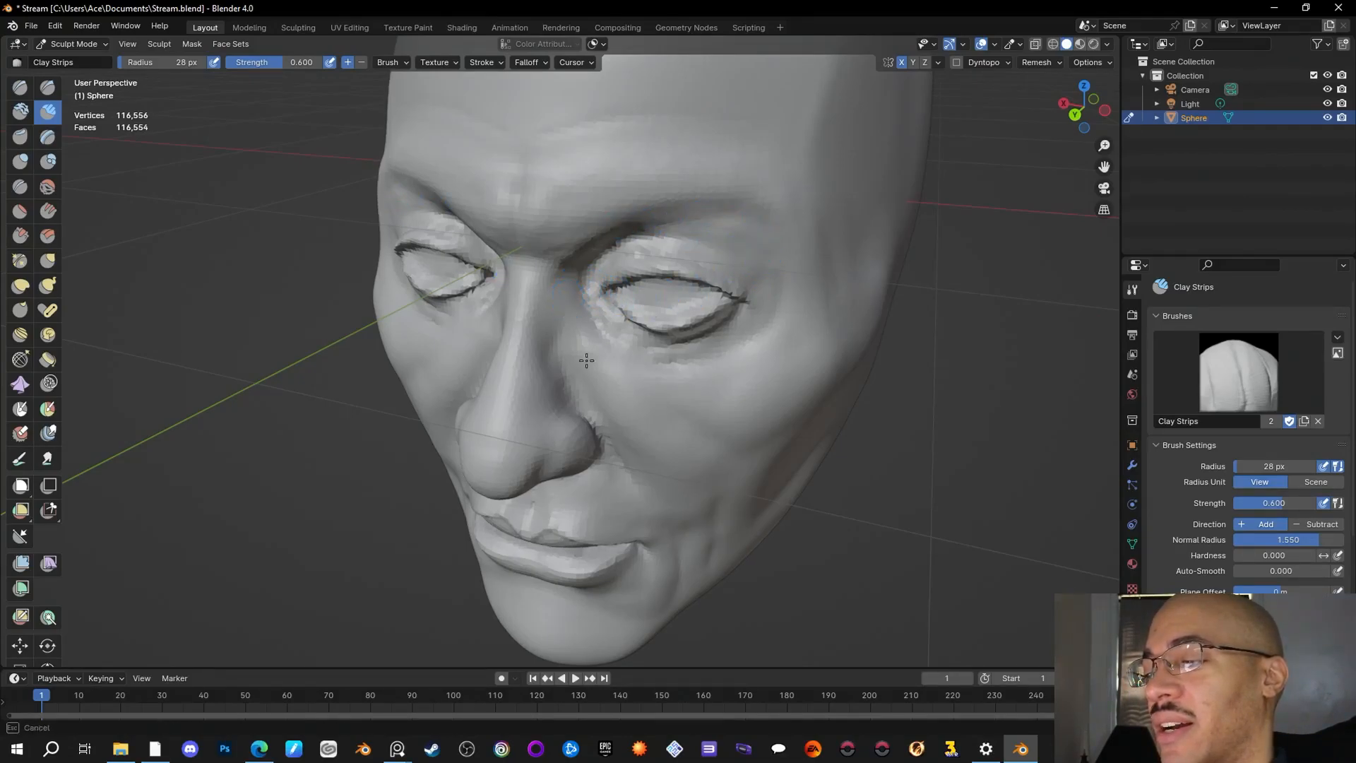
Step: Build up the upper eyelid toward the outer eye corner with Clay Strips and smooth the area beside the inner corner
middle_drag(900, 526, 741, 357)
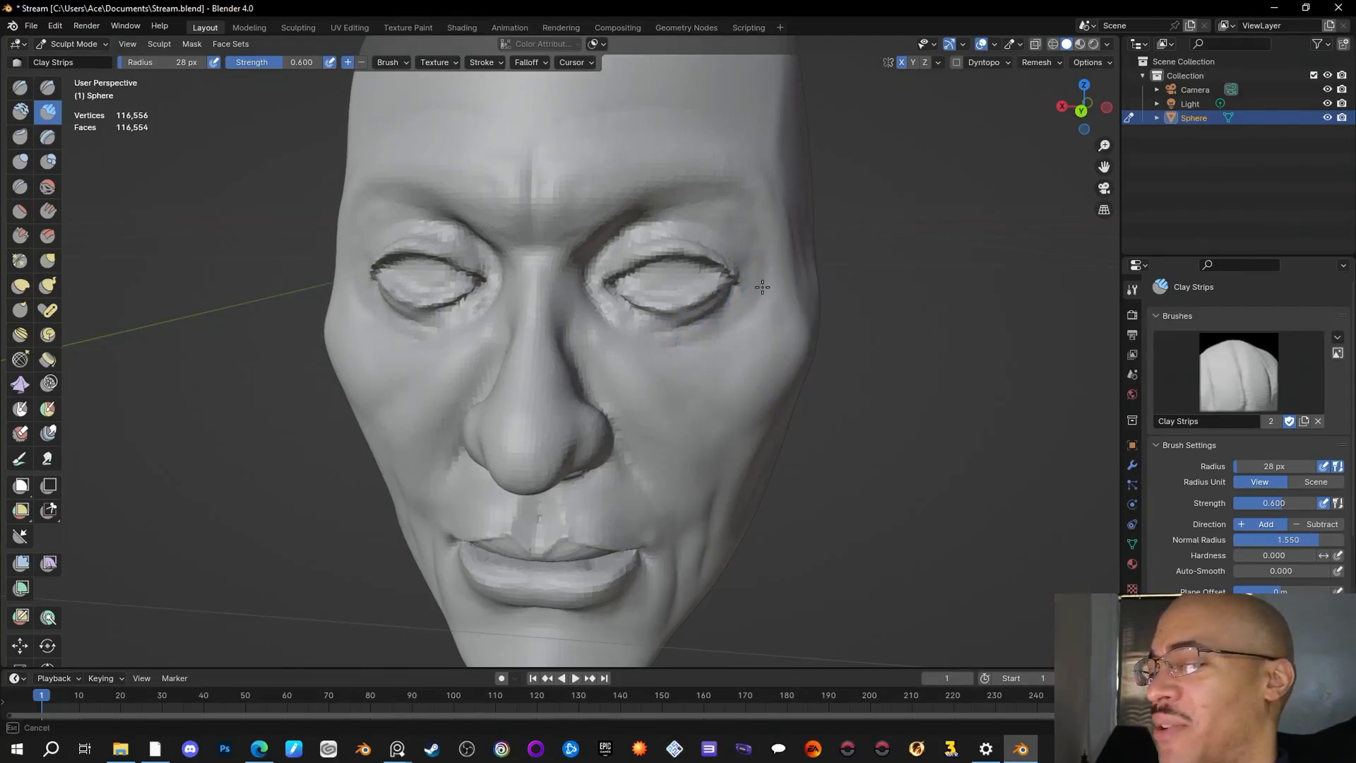
mouse_move(757, 248)
middle_down()
mouse_move(844, 448)
mouse_move(777, 367)
mouse_move(672, 305)
middle_up()
mouse_move(603, 266)
mouse_down()
mouse_move(687, 251)
mouse_move(756, 288)
mouse_up()
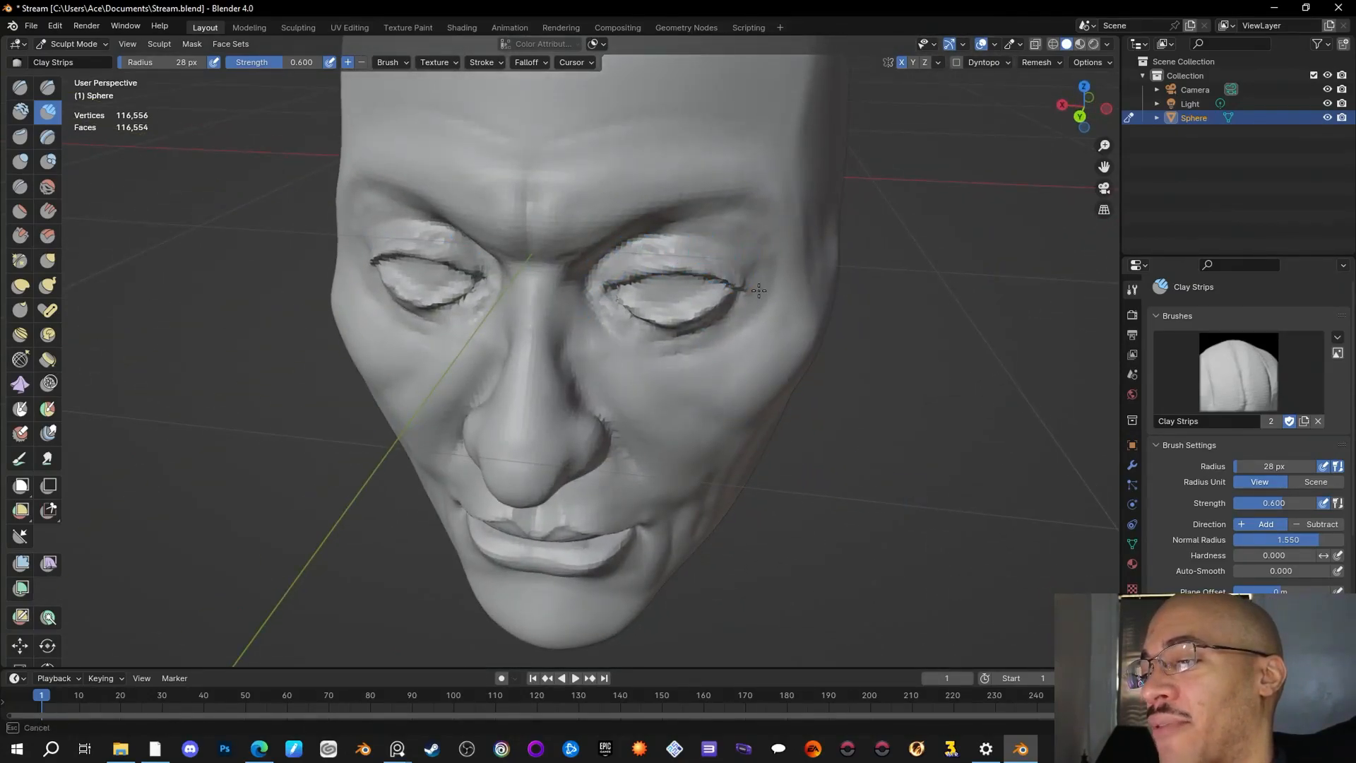
drag(637, 262, 776, 264)
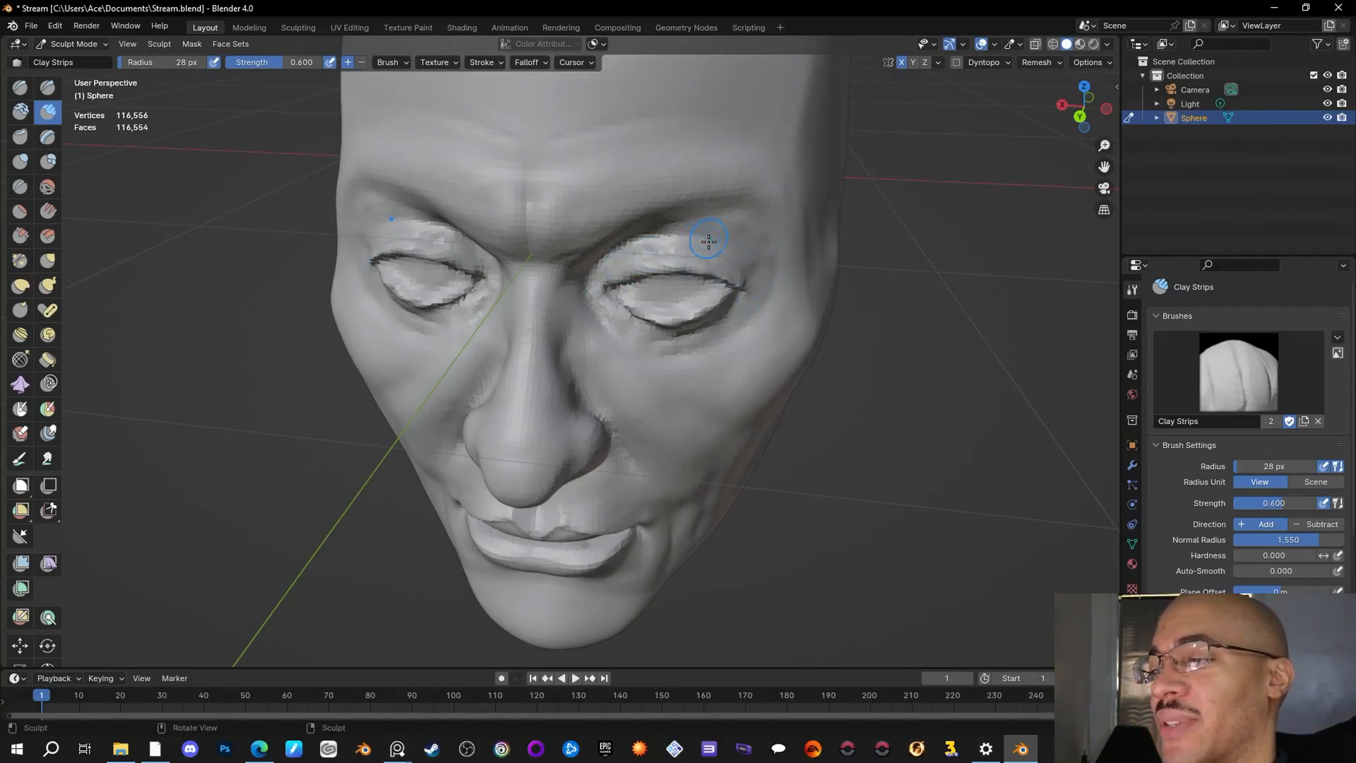
middle_drag(645, 243, 750, 420)
shift+drag(591, 295, 618, 335)
mouse_move(896, 552)
middle_down()
mouse_move(969, 538)
mouse_move(917, 542)
middle_up()
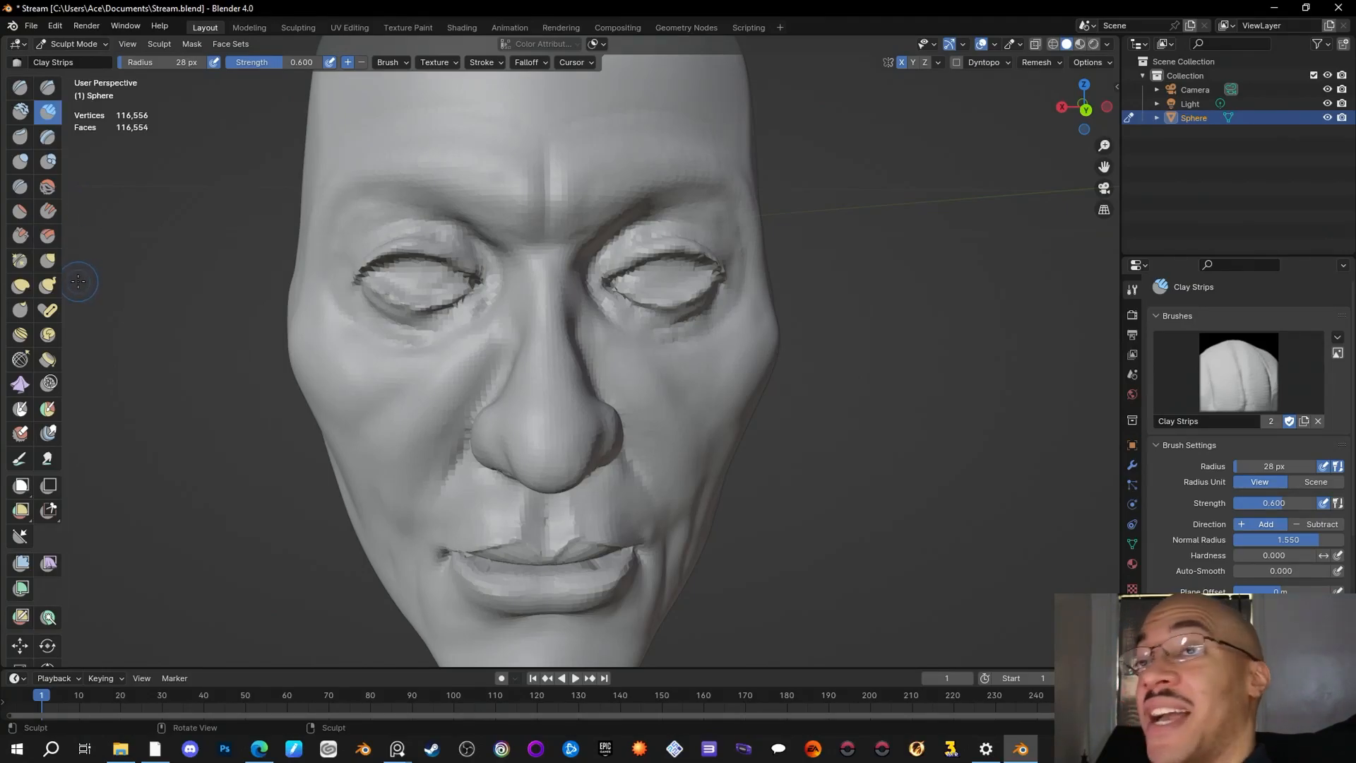
Step: Switch to the Scrape brush and flatten the upper eyelid below the brow and the area under the outer eye
click(21, 235)
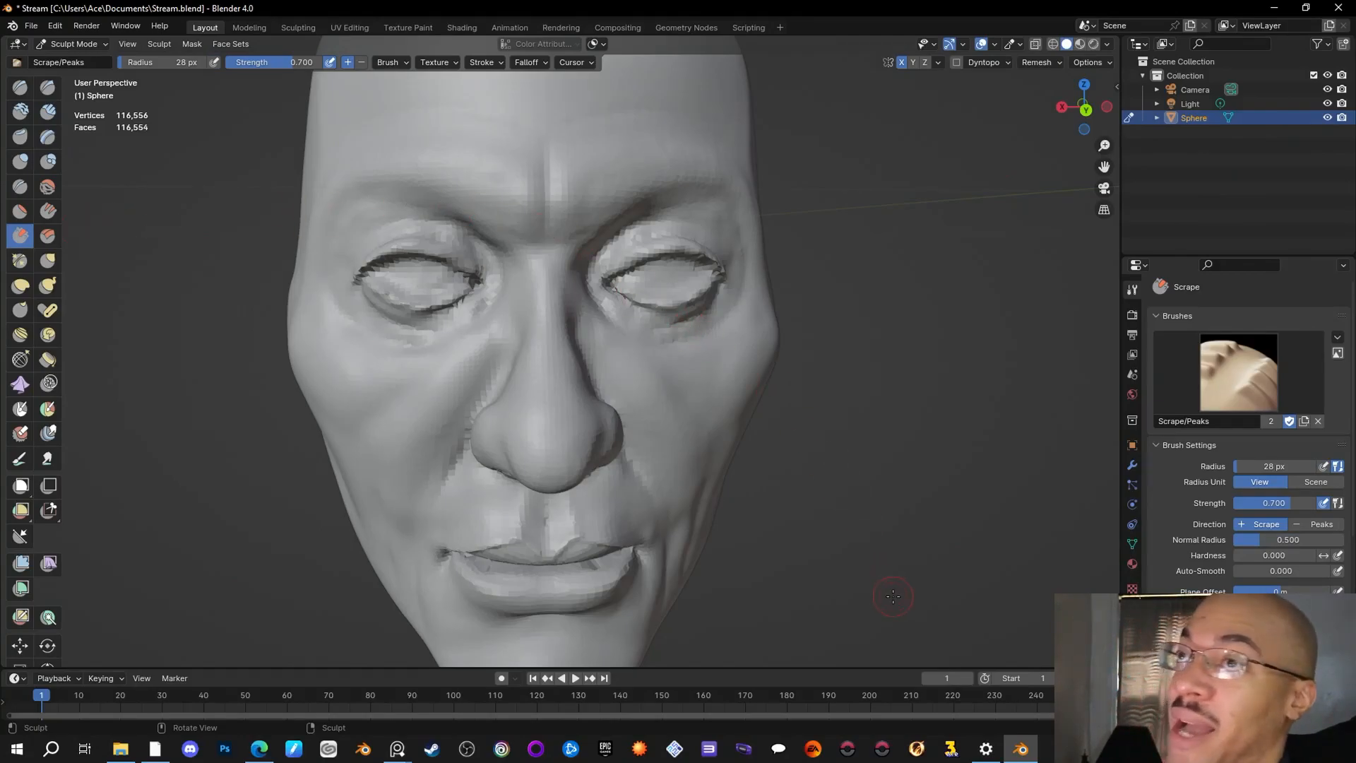
mouse_move(892, 480)
middle_down()
mouse_move(880, 576)
mouse_move(926, 531)
mouse_move(715, 214)
middle_up()
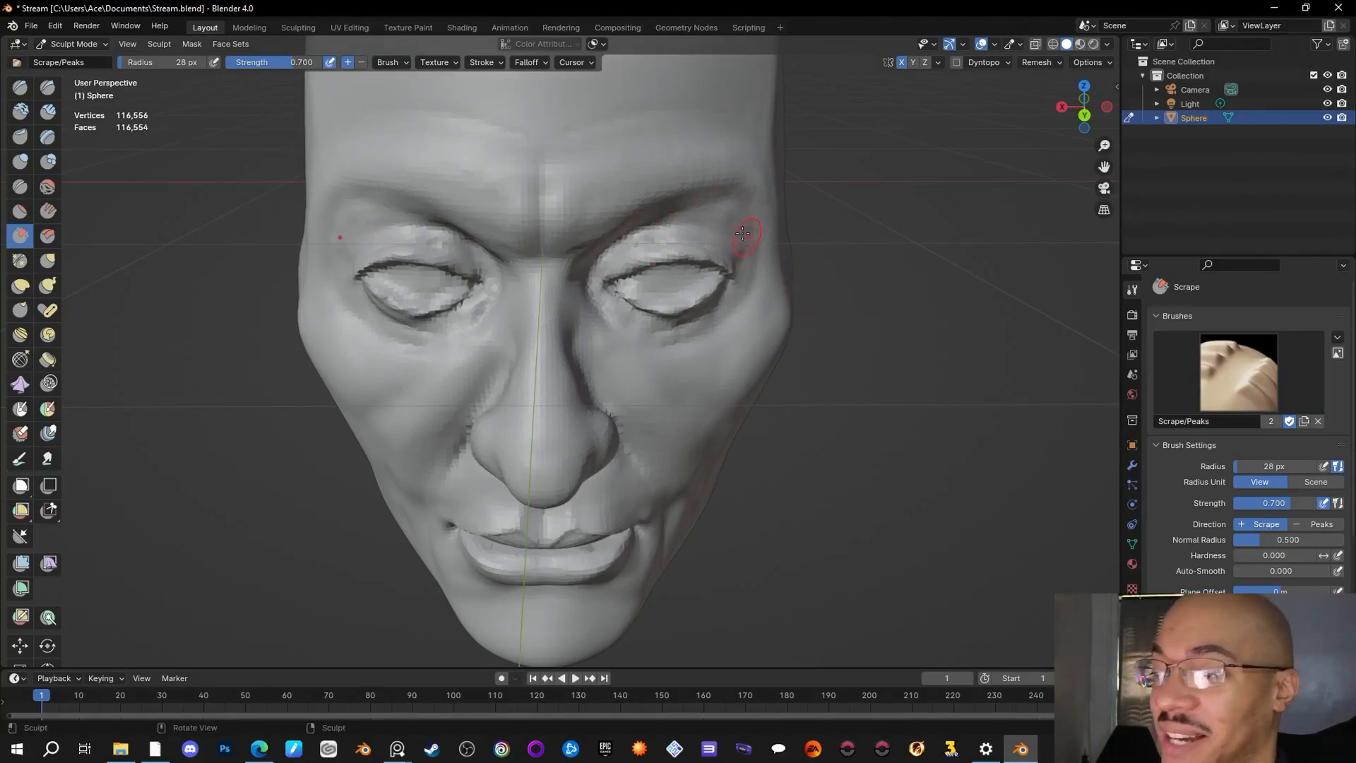
mouse_move(723, 210)
mouse_down()
mouse_move(599, 268)
mouse_move(598, 305)
mouse_up()
mouse_move(879, 457)
middle_down()
mouse_move(923, 533)
mouse_move(880, 537)
middle_up()
drag(670, 340, 752, 299)
mouse_move(753, 299)
mouse_down()
mouse_move(676, 340)
mouse_move(734, 314)
mouse_move(704, 331)
mouse_move(728, 337)
mouse_up()
mouse_move(907, 523)
middle_down()
mouse_move(931, 595)
mouse_move(873, 563)
mouse_move(921, 549)
middle_up()
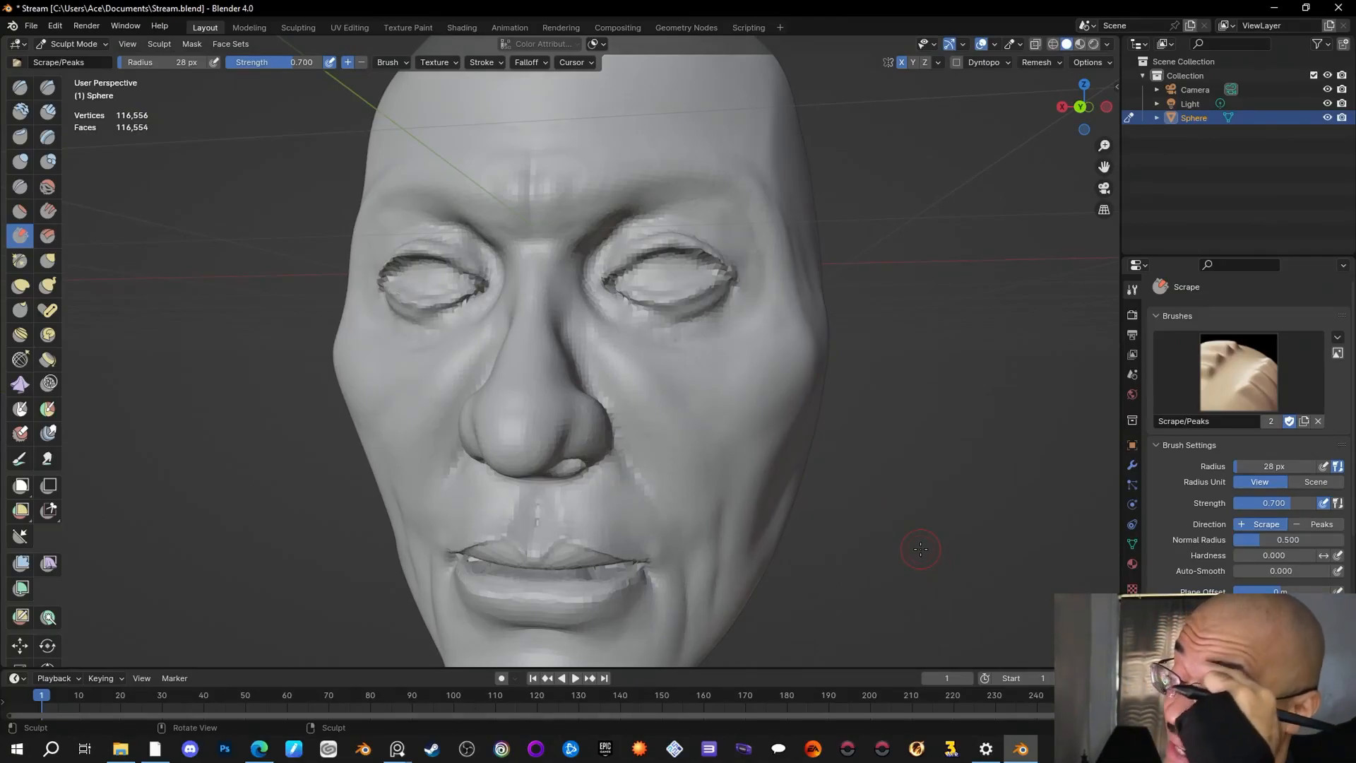
Step: Examine the facial proportions from three-quarter, front and zoomed-out views
mouse_move(921, 550)
middle_down()
mouse_move(884, 498)
mouse_move(894, 471)
mouse_move(676, 387)
middle_up()
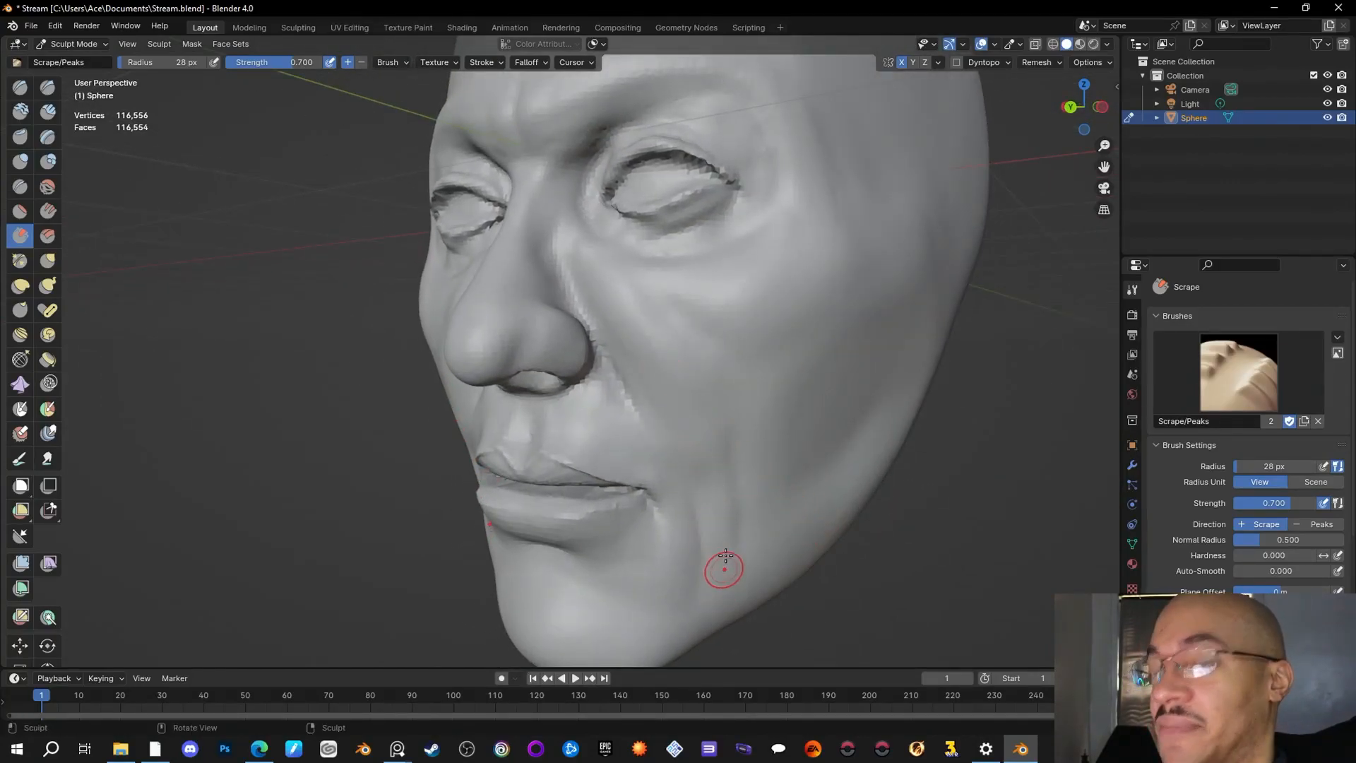
mouse_move(948, 603)
middle_down()
mouse_move(911, 601)
mouse_move(1036, 610)
mouse_move(953, 591)
mouse_move(970, 596)
middle_up()
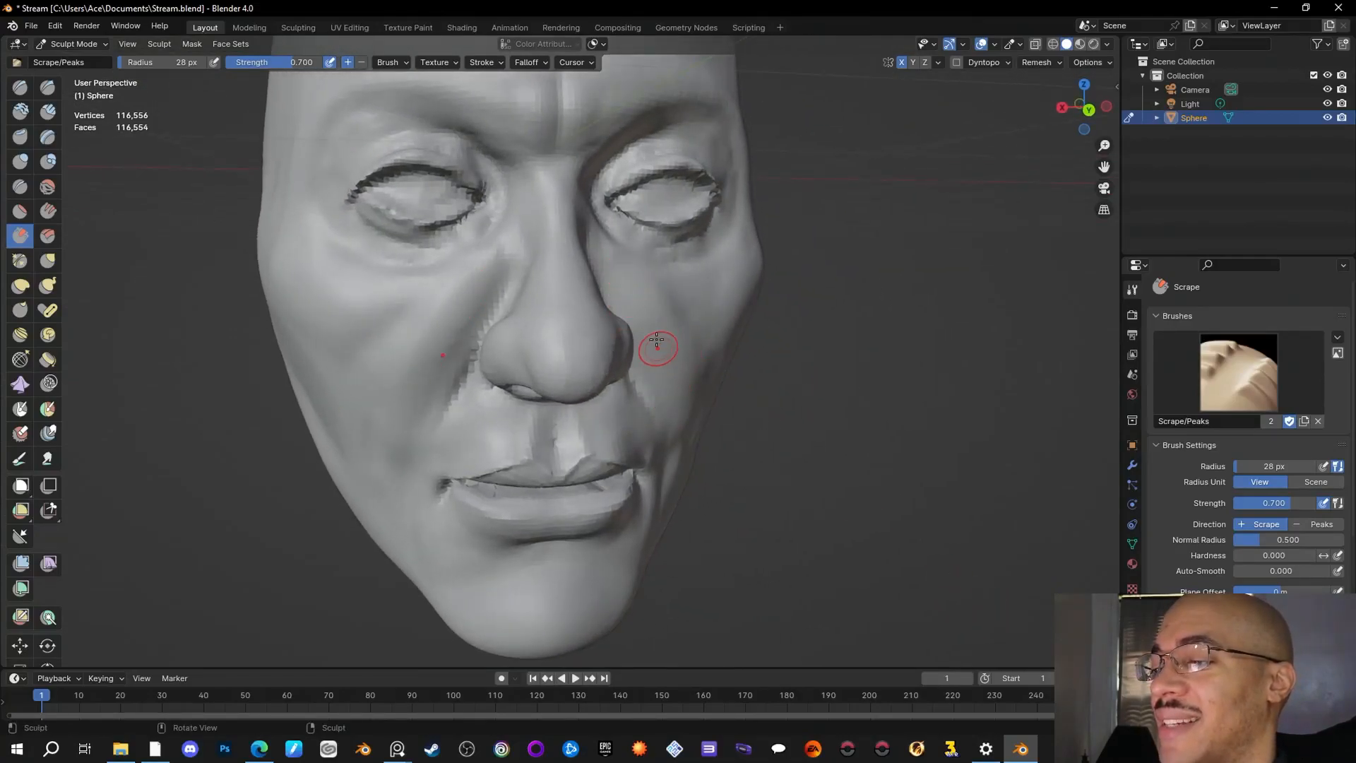
middle_drag(728, 382, 604, 315)
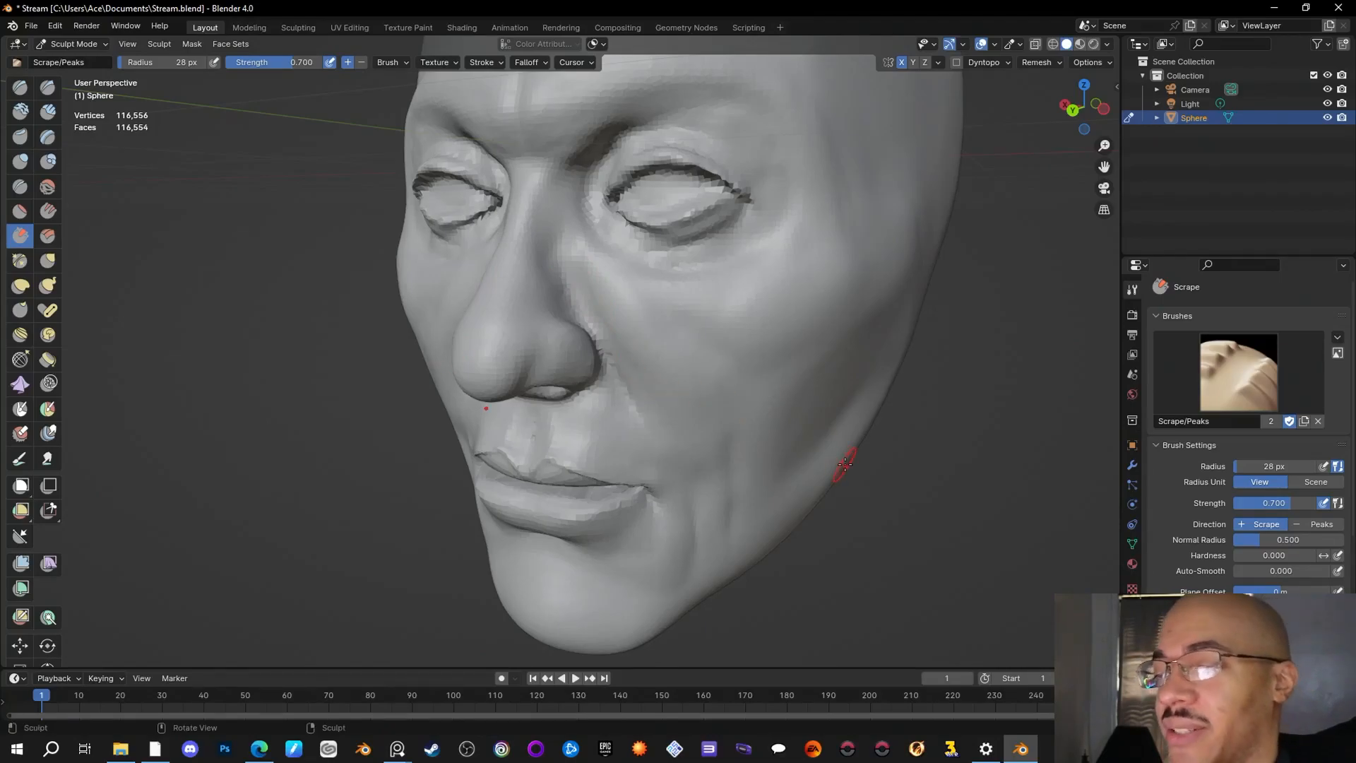
scroll(891, 402, down, 4)
middle_drag(891, 402, 860, 449)
scroll(859, 445, up, 5)
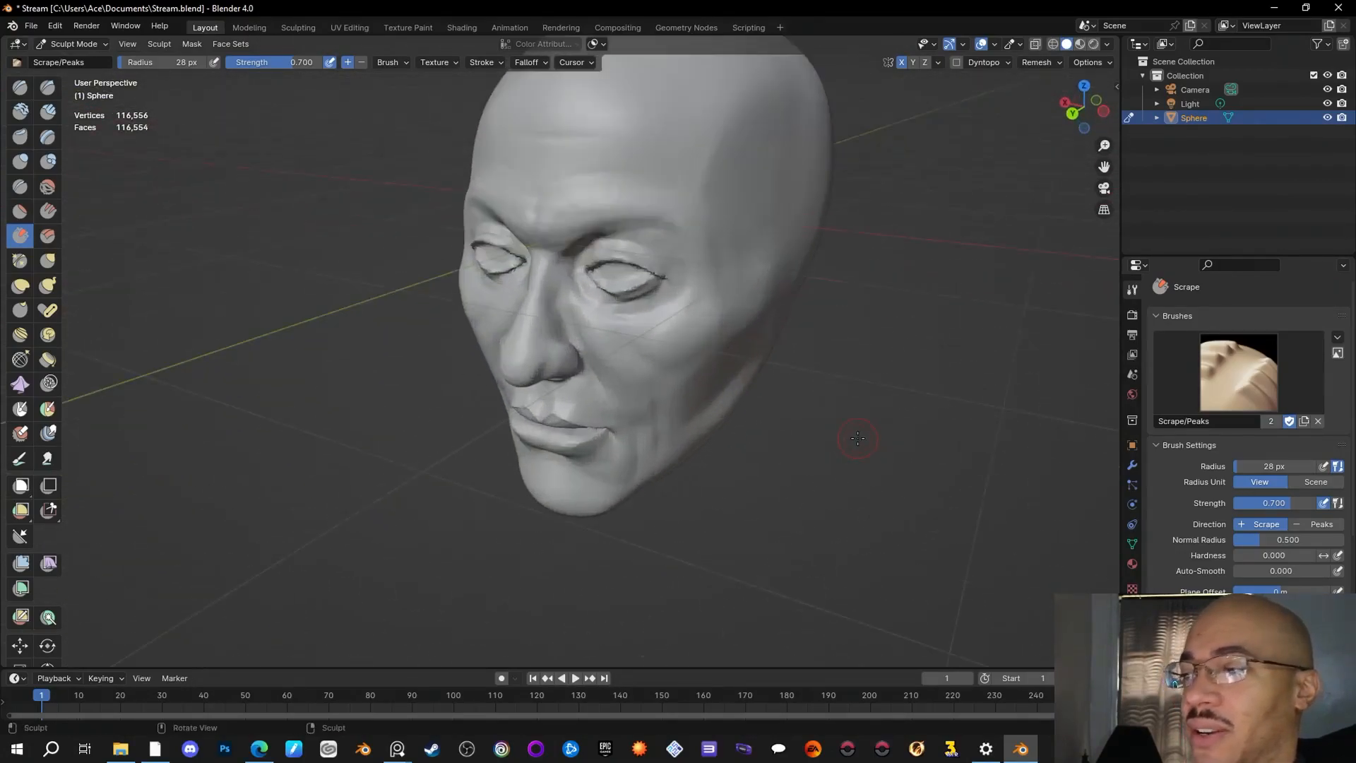
middle_drag(898, 524, 877, 484)
Step: Switch to the Inflate brush and add volume along the cheekbone toward the side of the head
key(i)
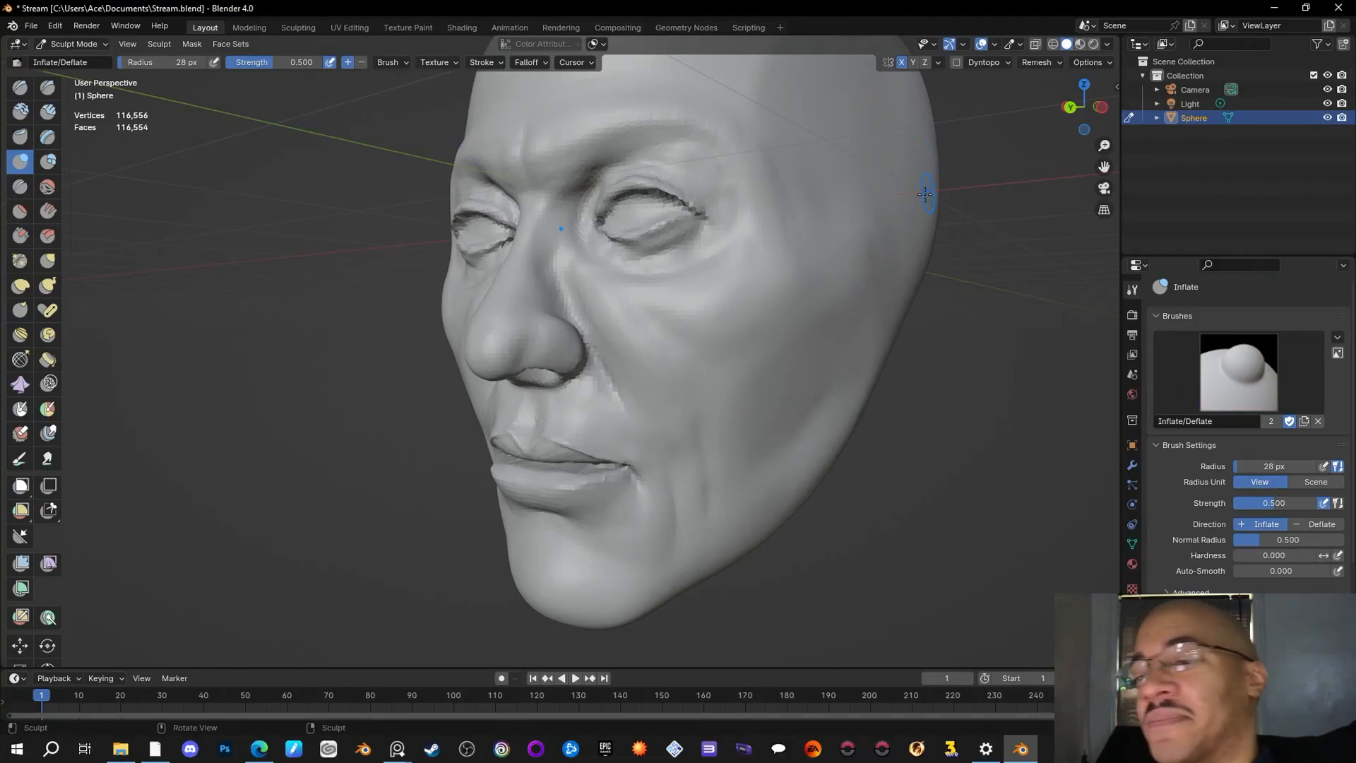
drag(874, 243, 875, 242)
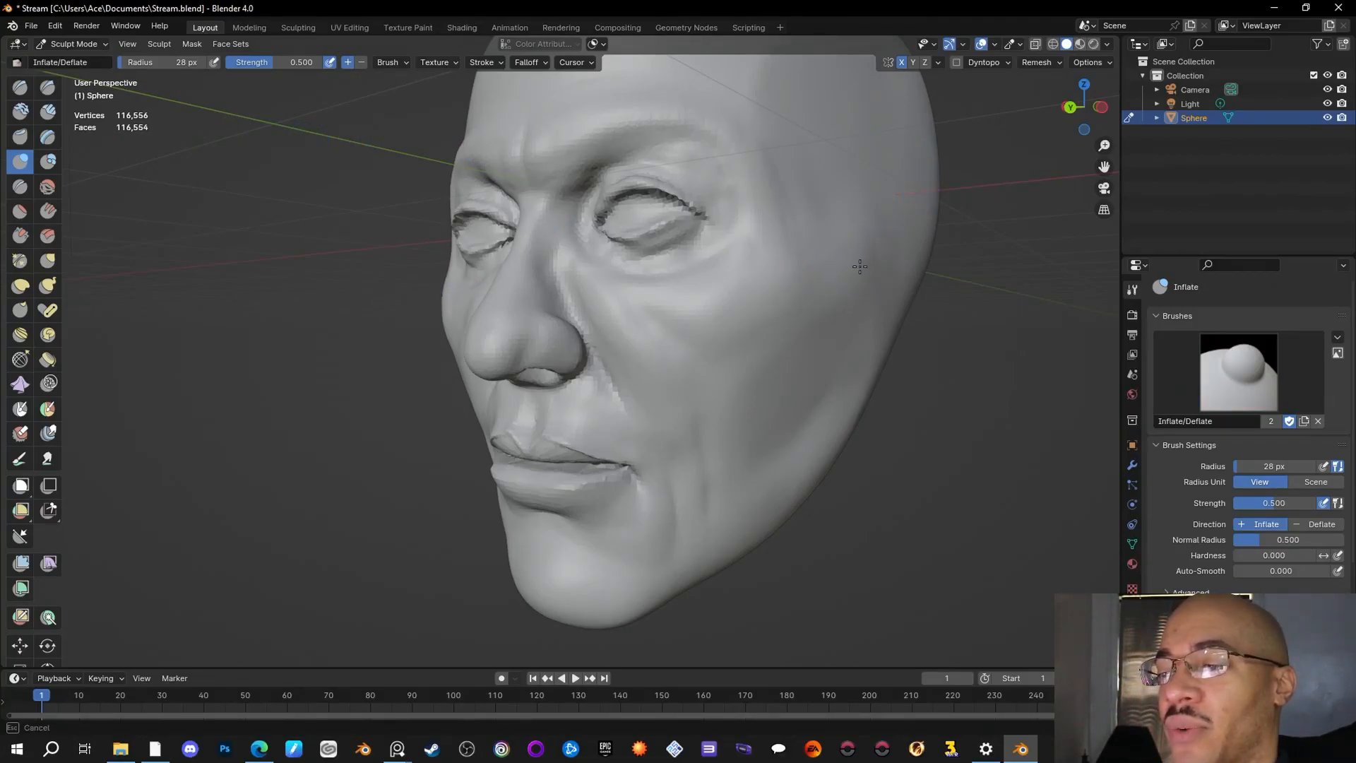
mouse_move(894, 238)
middle_down()
mouse_move(911, 244)
mouse_move(833, 268)
mouse_move(869, 283)
mouse_move(782, 295)
middle_up()
drag(782, 295, 804, 300)
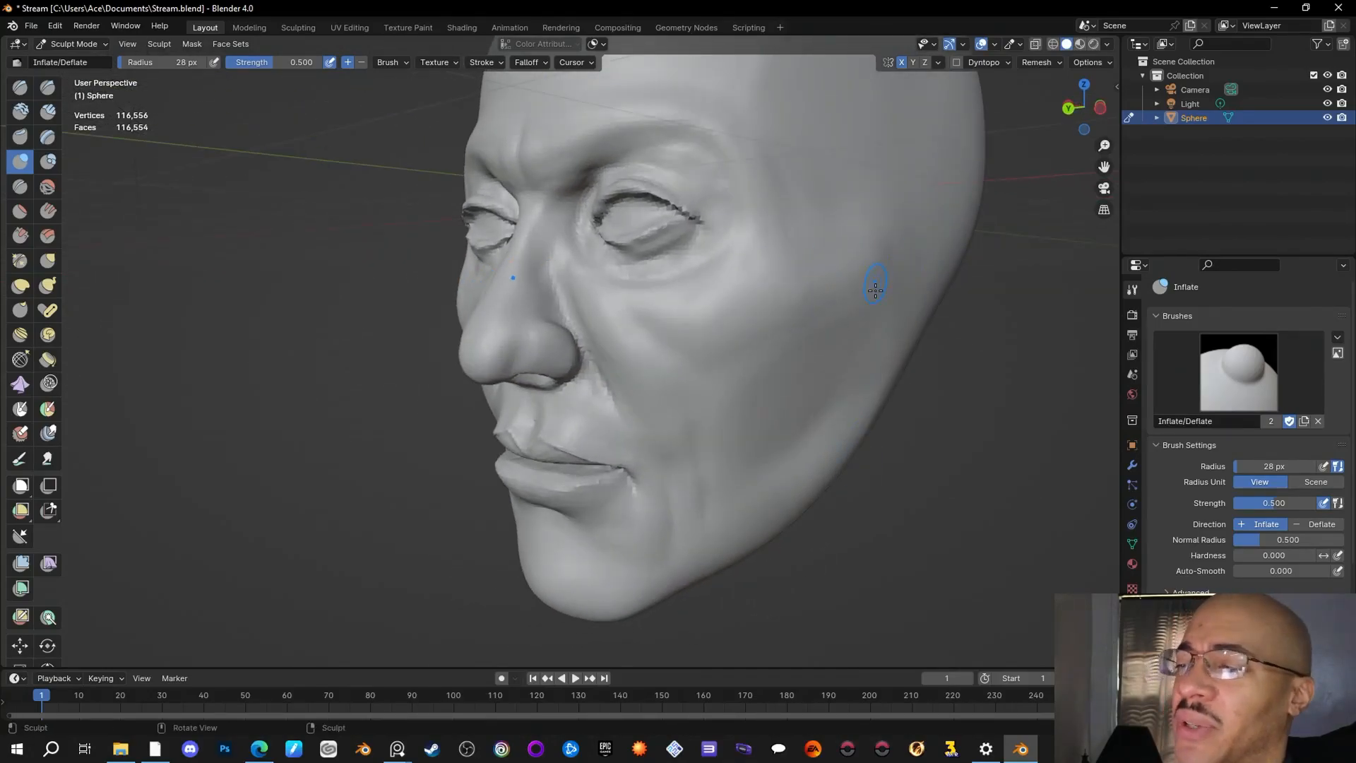
middle_drag(912, 419, 793, 312)
mouse_move(793, 312)
mouse_down()
mouse_move(777, 317)
mouse_move(871, 288)
mouse_move(868, 257)
mouse_up()
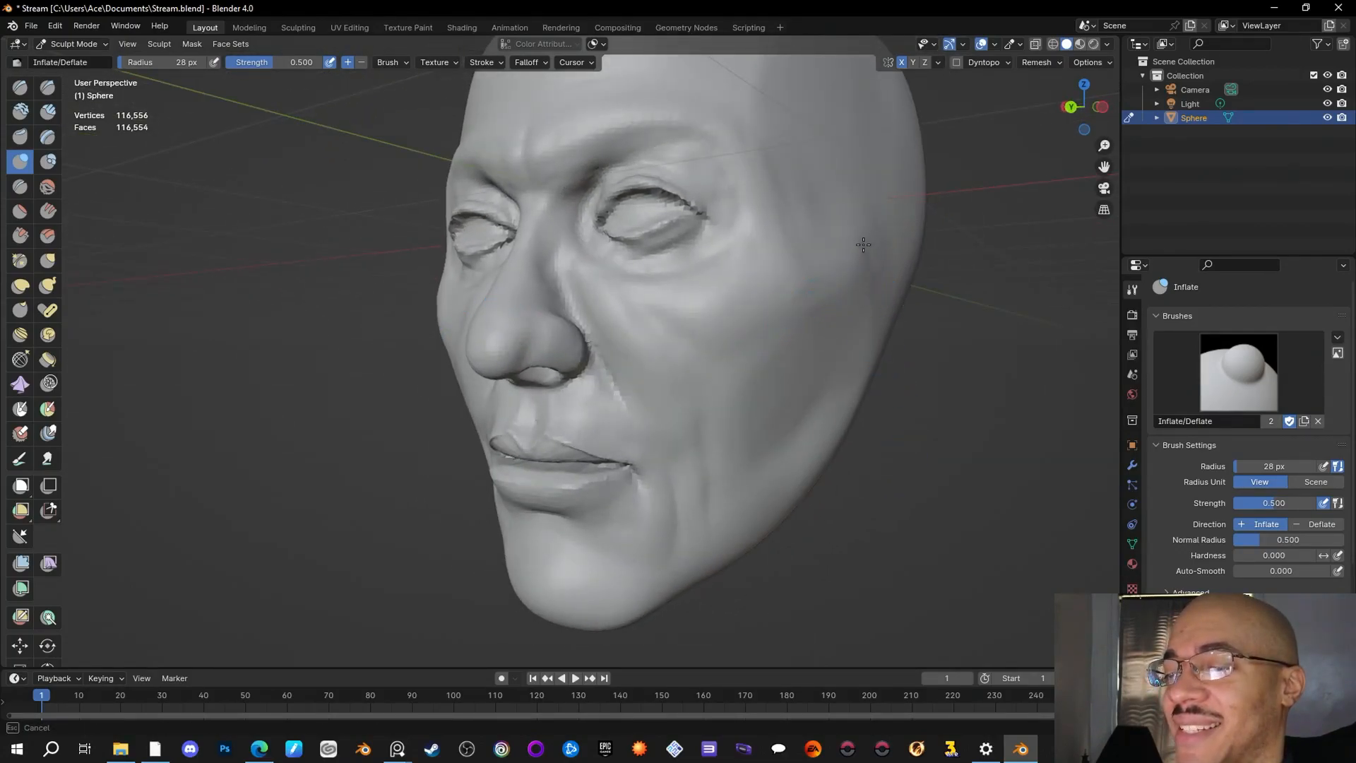
drag(865, 242, 872, 226)
mouse_move(851, 238)
middle_down()
mouse_move(929, 541)
mouse_move(855, 536)
mouse_move(928, 525)
mouse_move(601, 287)
middle_up()
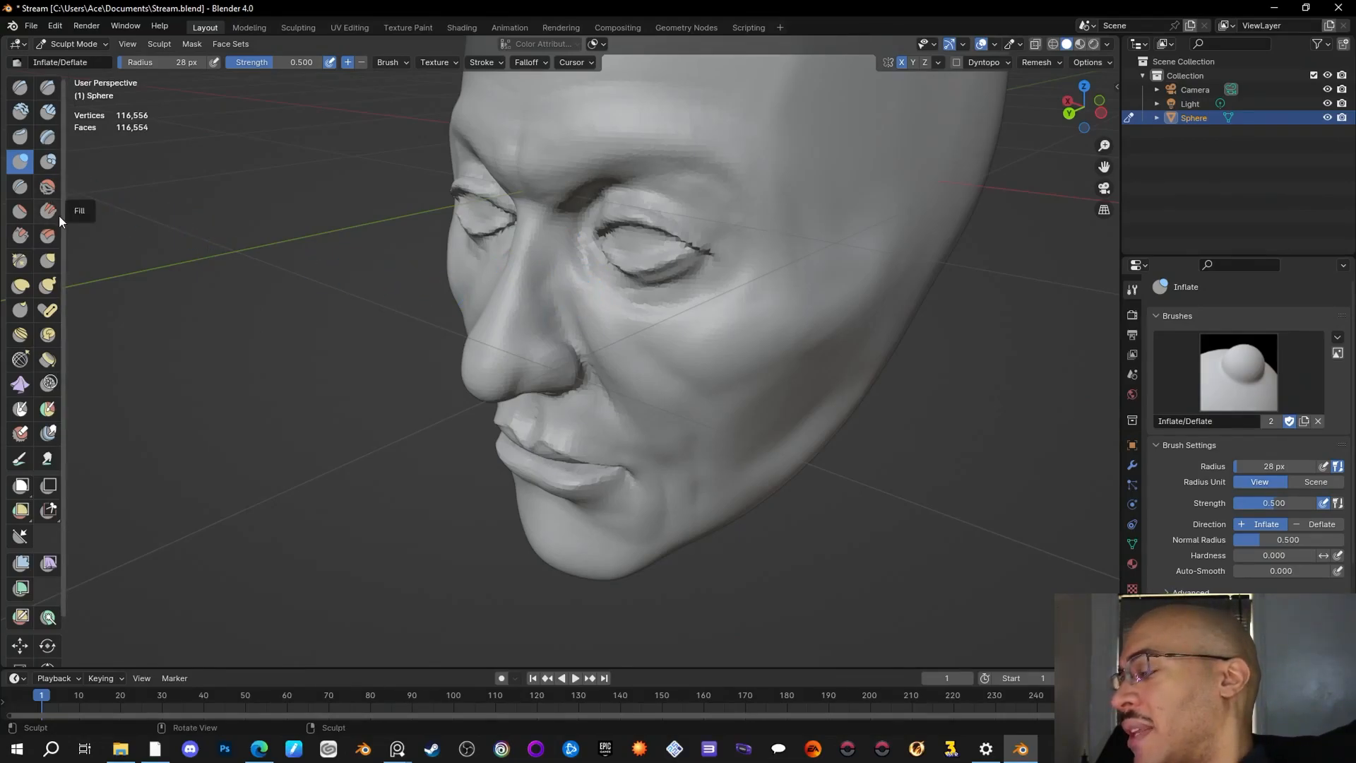
Step: Switch back to the Scrape brush and flatten the side of the nose bridge below the inner eye corner, comparing several angles
click(29, 232)
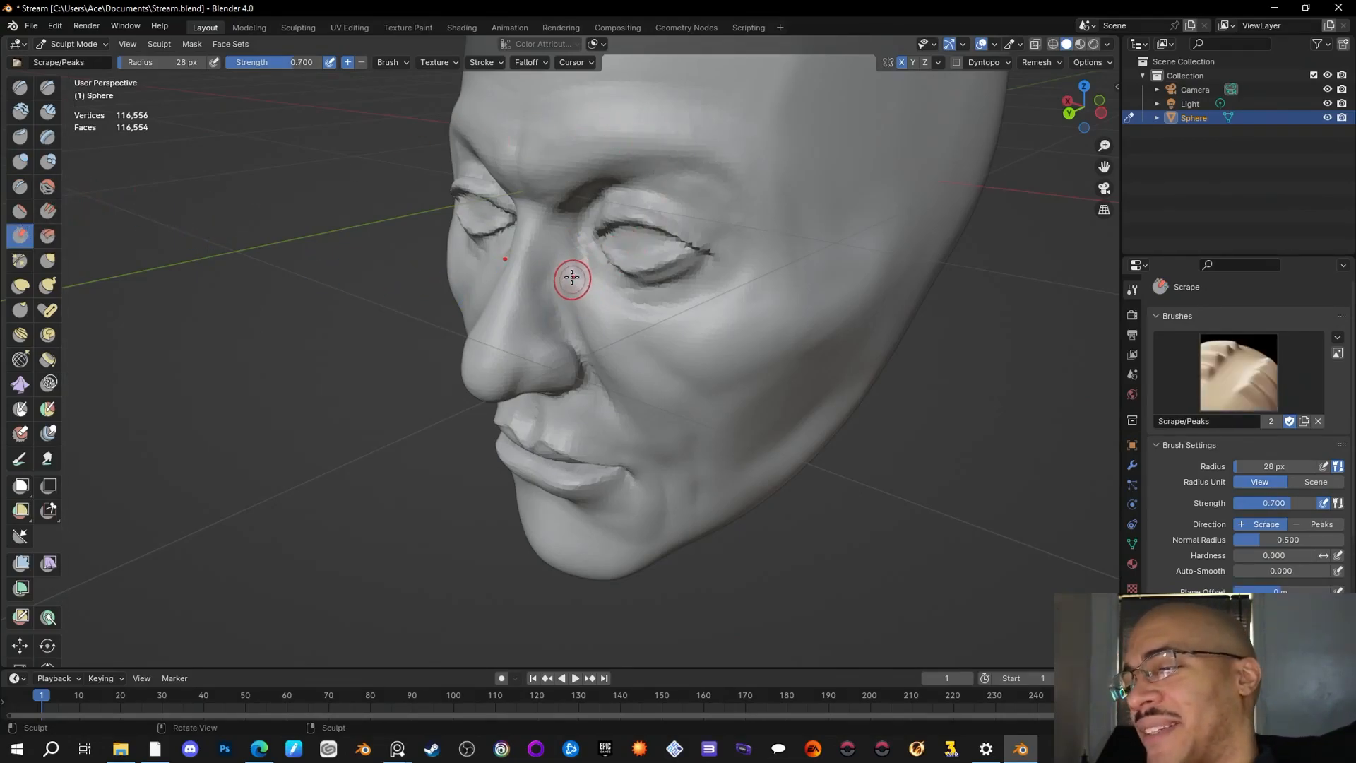
drag(570, 277, 567, 295)
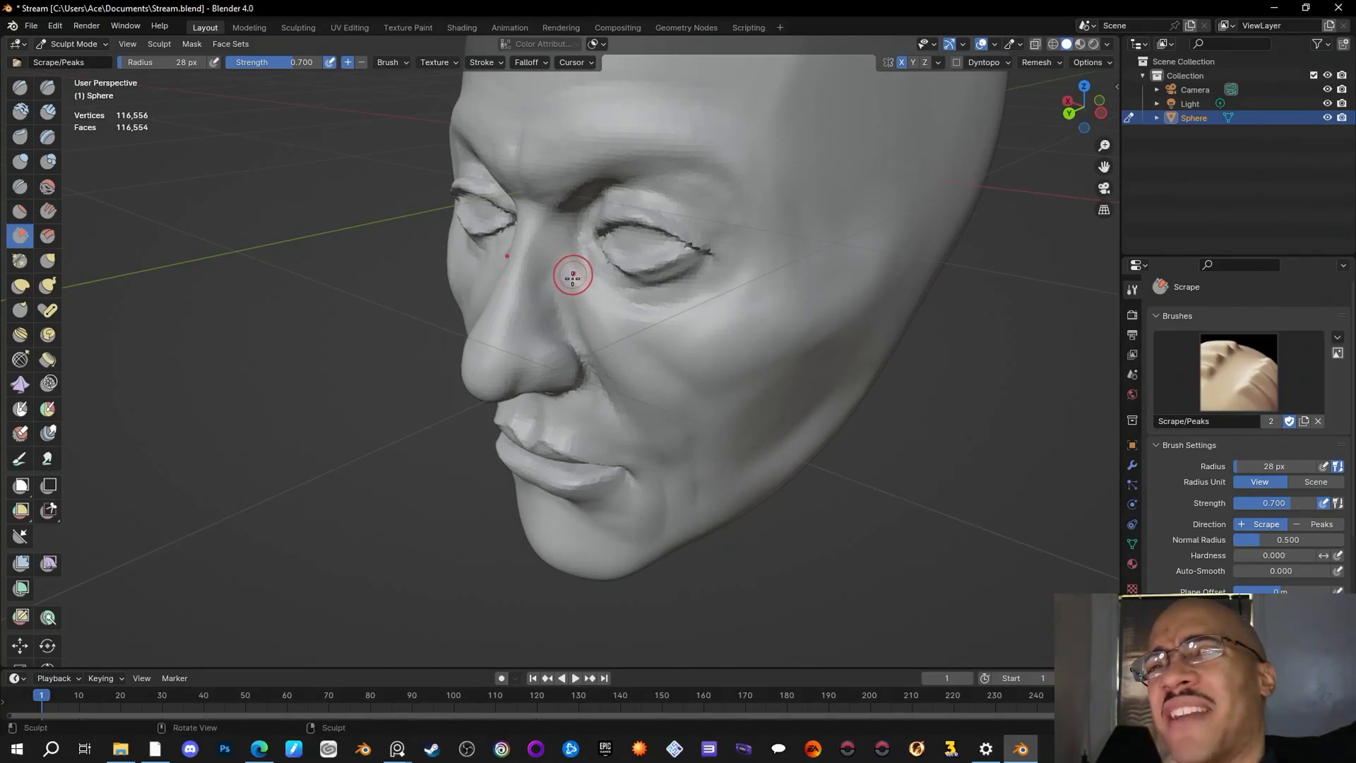
middle_drag(881, 551, 843, 497)
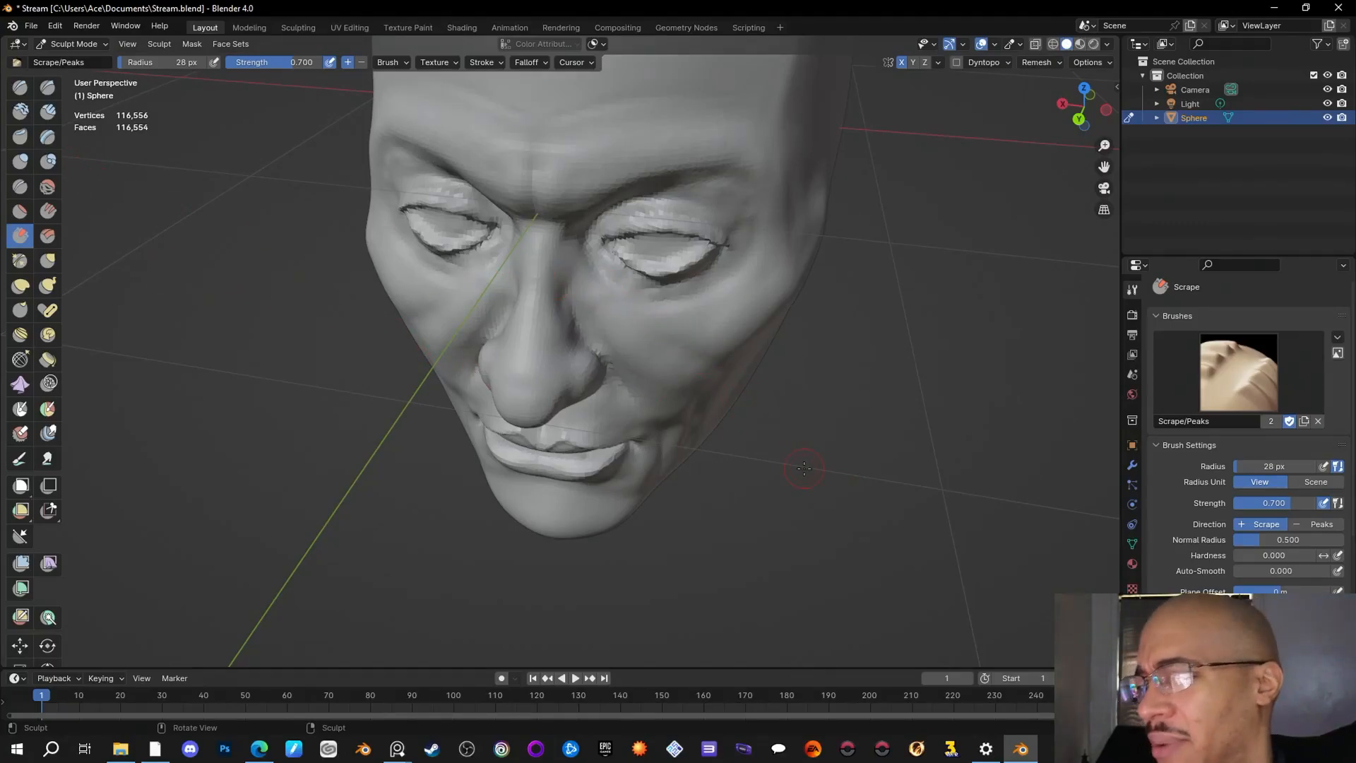
alt+drag(868, 527, 758, 392)
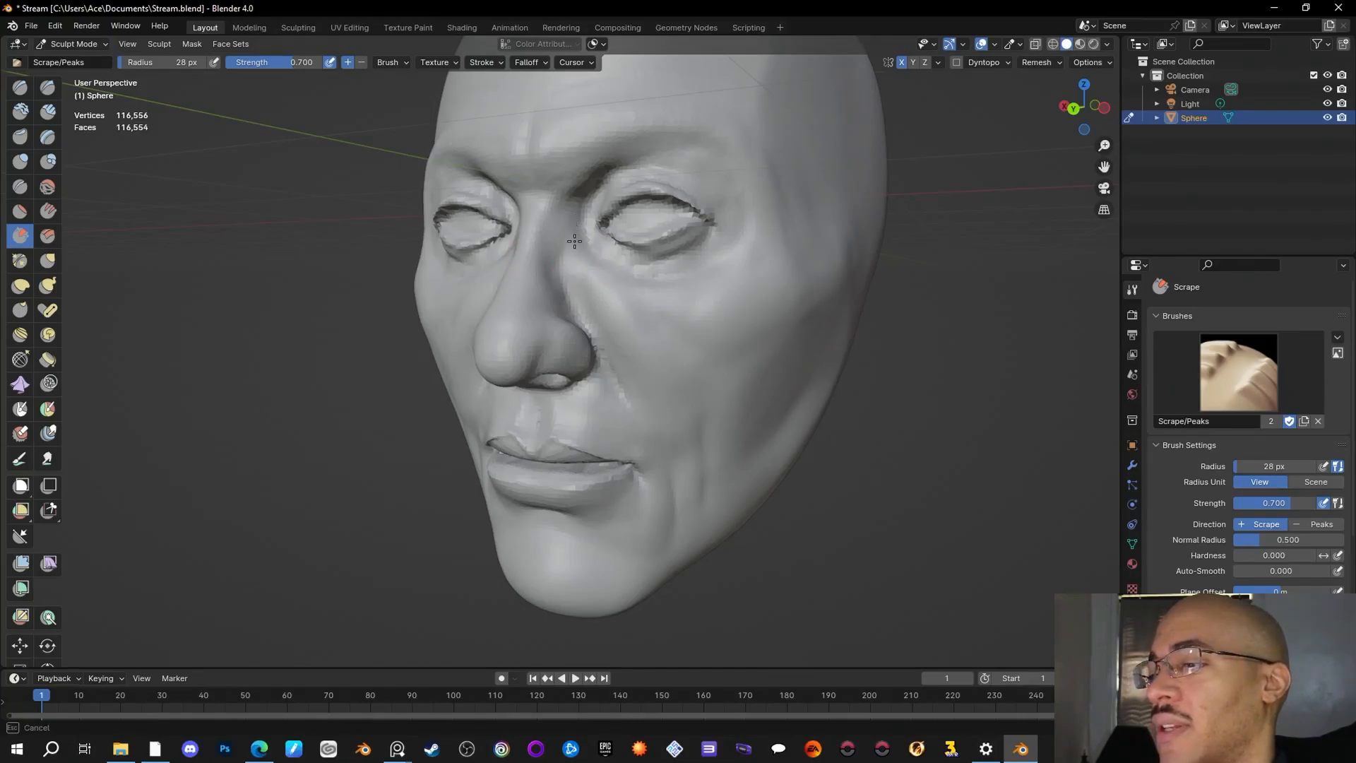
mouse_move(765, 397)
middle_down()
mouse_move(912, 600)
mouse_move(946, 588)
mouse_move(879, 558)
middle_up()
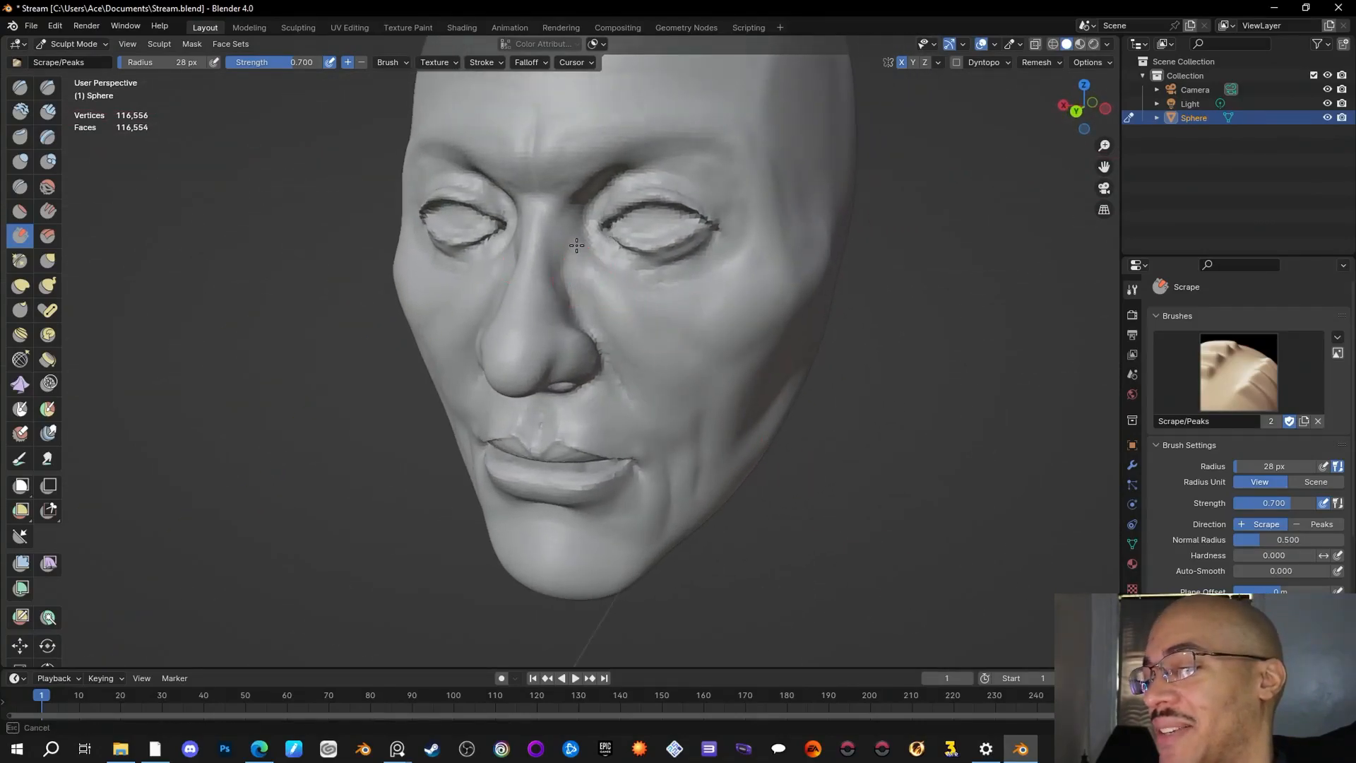
mouse_move(768, 393)
middle_down()
mouse_move(823, 454)
mouse_move(932, 508)
mouse_move(883, 404)
mouse_move(850, 372)
mouse_move(833, 421)
mouse_move(786, 454)
mouse_move(757, 440)
mouse_move(913, 444)
mouse_move(612, 303)
middle_up()
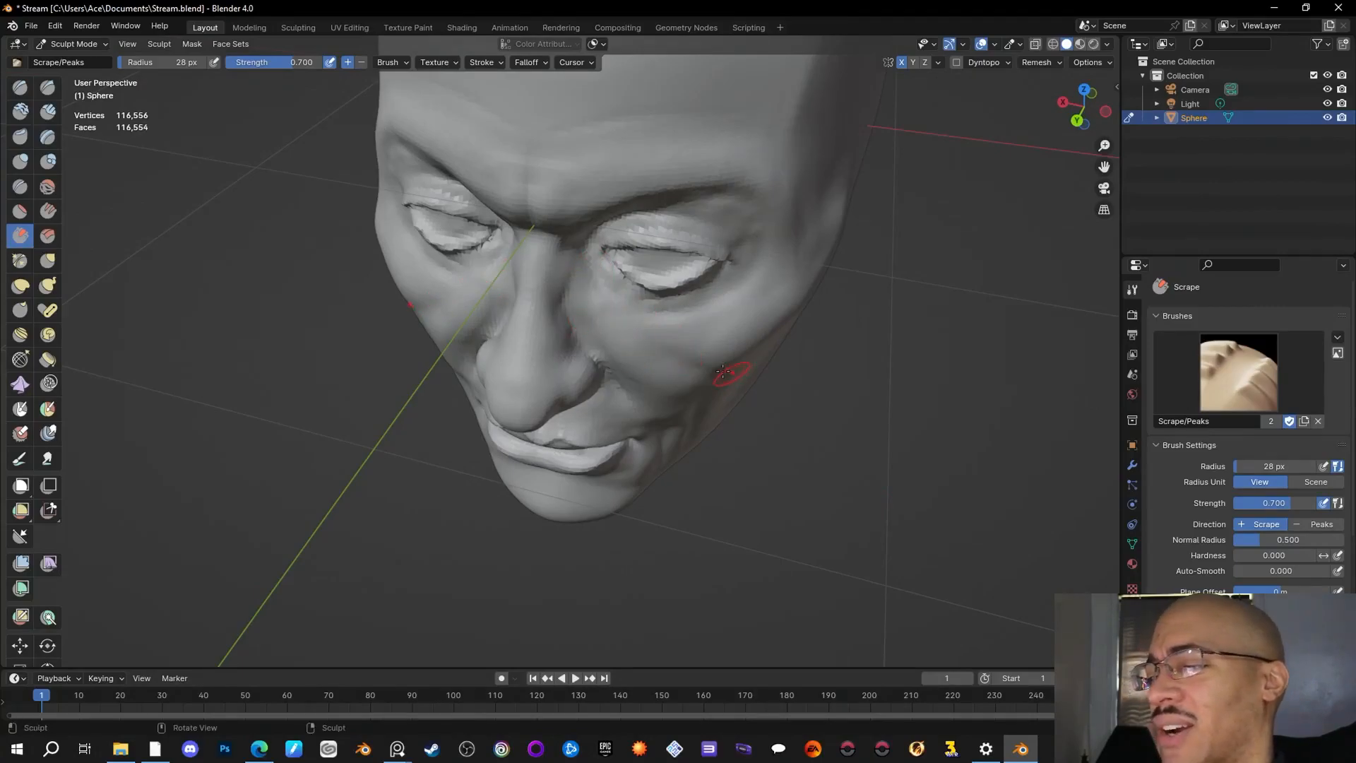
mouse_move(778, 300)
middle_down()
mouse_move(819, 367)
mouse_move(918, 403)
mouse_move(887, 429)
mouse_move(861, 409)
mouse_move(777, 416)
mouse_move(821, 379)
mouse_move(898, 474)
mouse_move(813, 528)
mouse_move(637, 297)
middle_up()
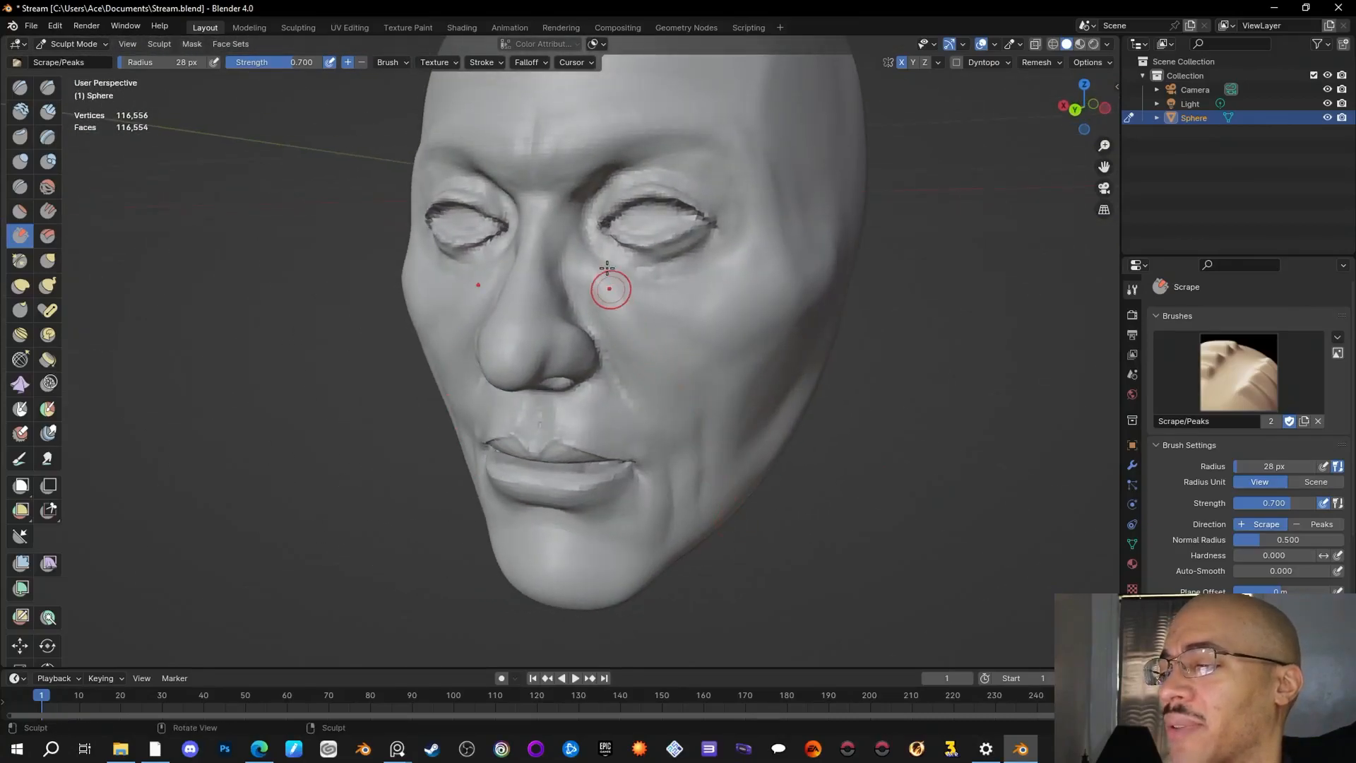
drag(580, 252, 582, 244)
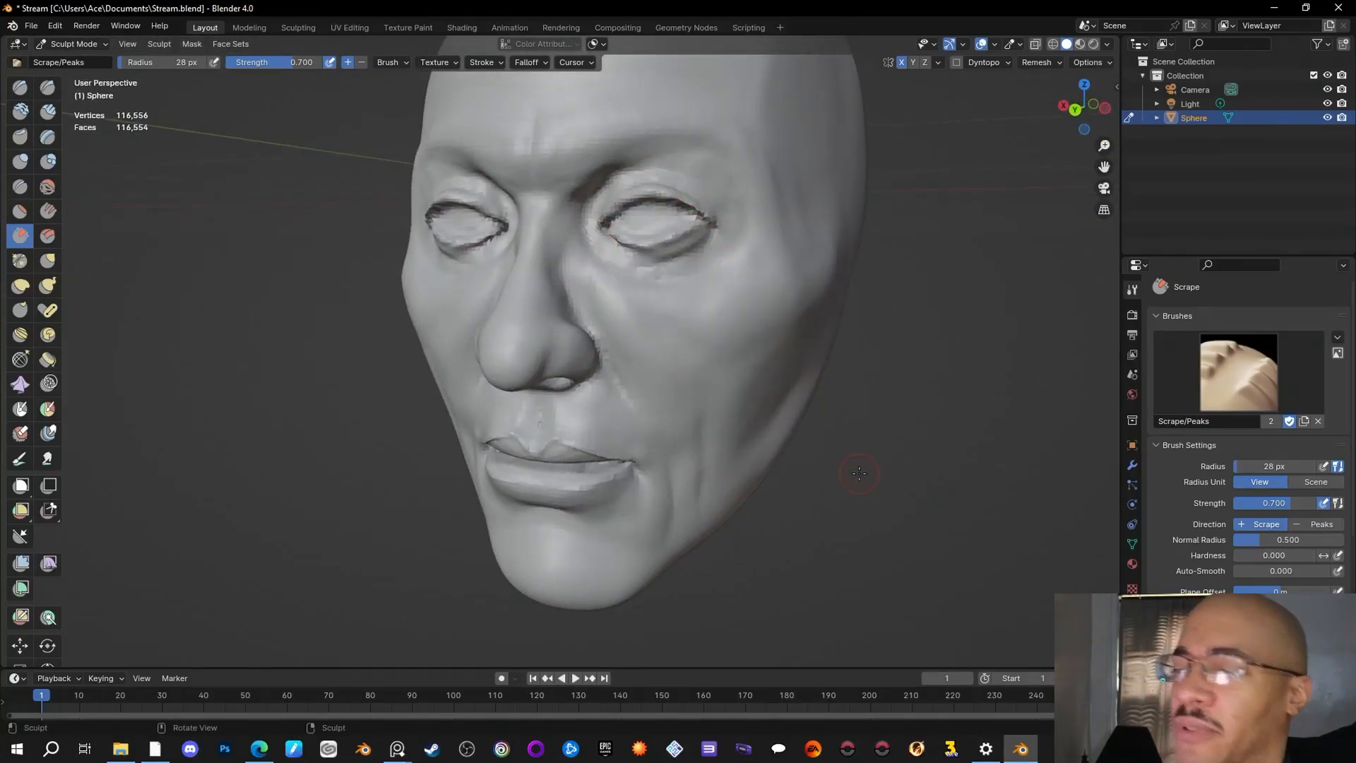
Step: Scrape the outer cheekbone and the side of the head behind it
drag(781, 308, 814, 294)
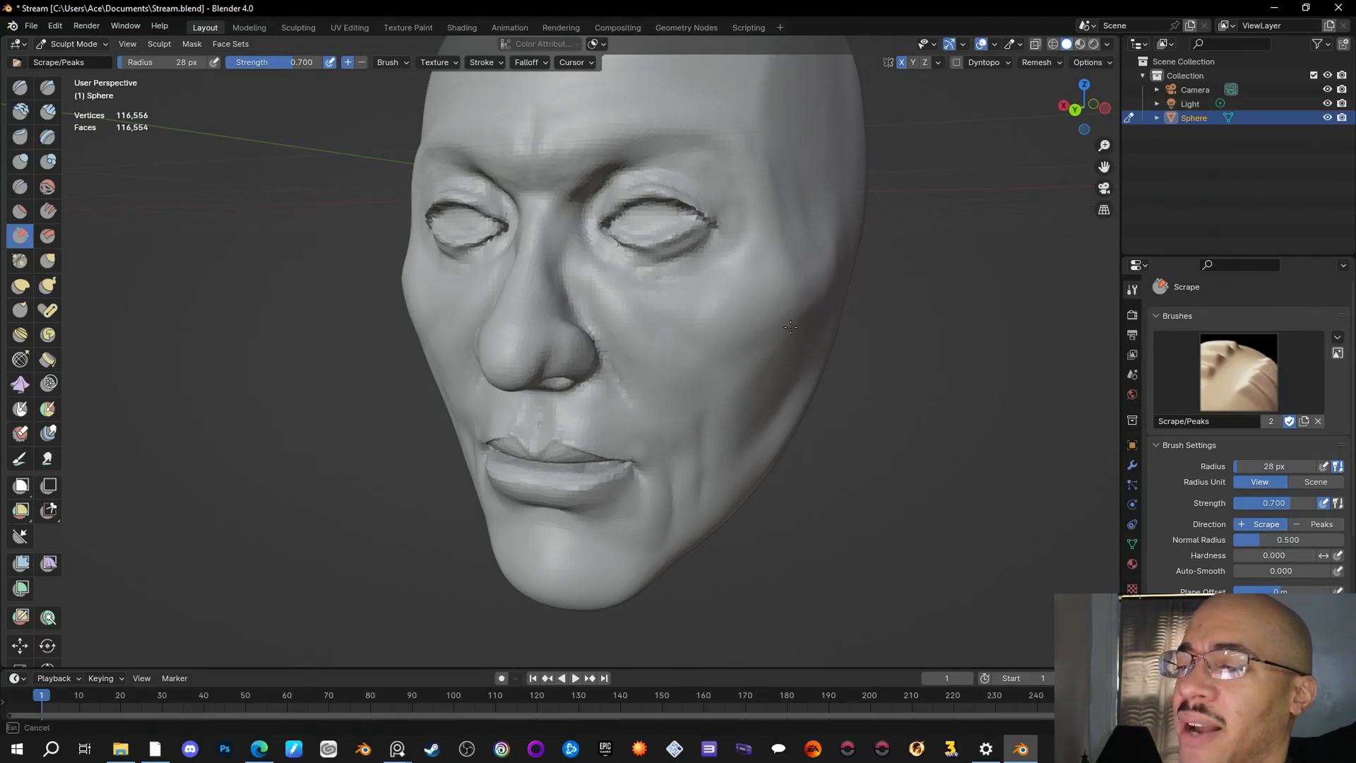
mouse_move(906, 398)
middle_down()
mouse_move(862, 303)
mouse_move(969, 459)
mouse_move(924, 362)
middle_up()
drag(904, 314, 905, 316)
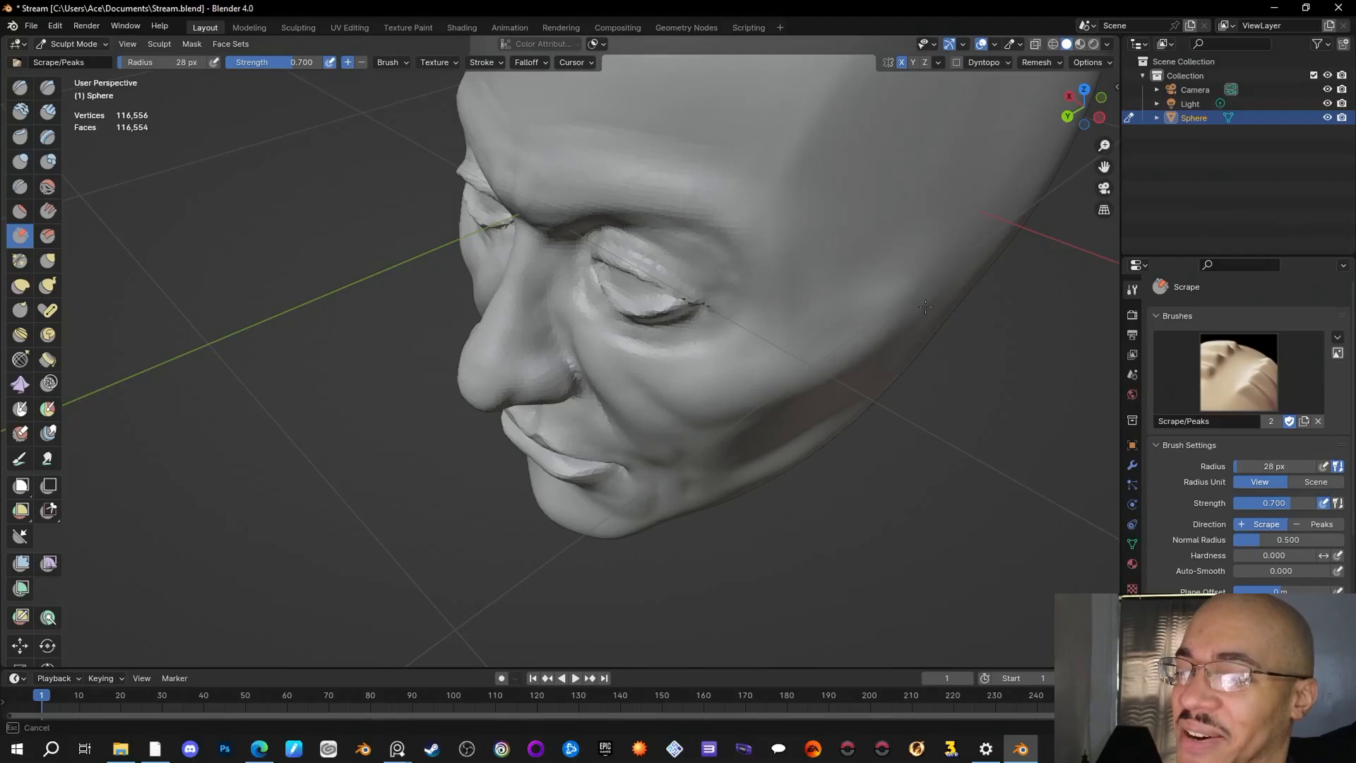
middle_drag(897, 396, 896, 517)
middle_drag(860, 527, 900, 531)
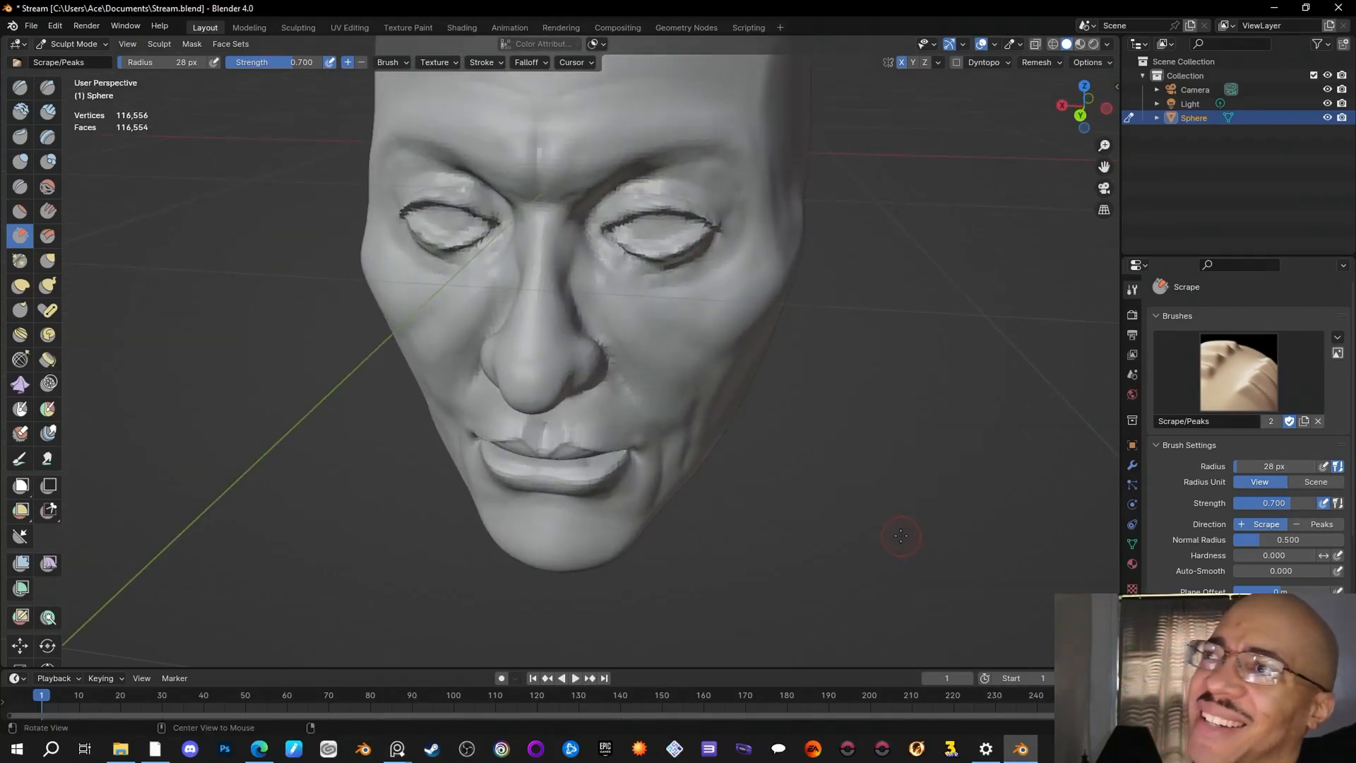
Step: Smooth the upper side of the nose bridge, comparing it from above and from the front
alt+drag(900, 535, 881, 524)
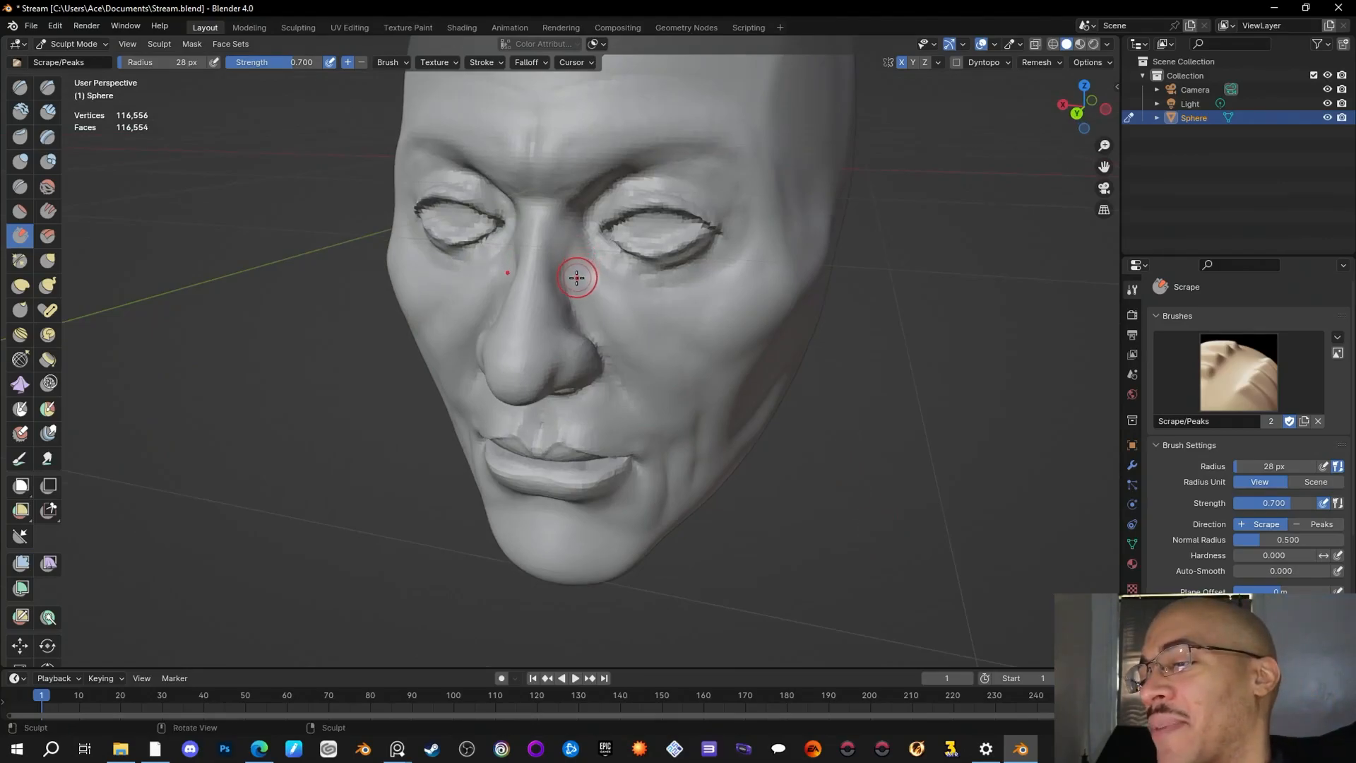
shift+drag(557, 259, 557, 252)
shift+drag(557, 247, 566, 258)
mouse_move(872, 495)
alt+mouse_down()
mouse_move(790, 472)
mouse_move(912, 529)
mouse_move(761, 431)
alt+mouse_up()
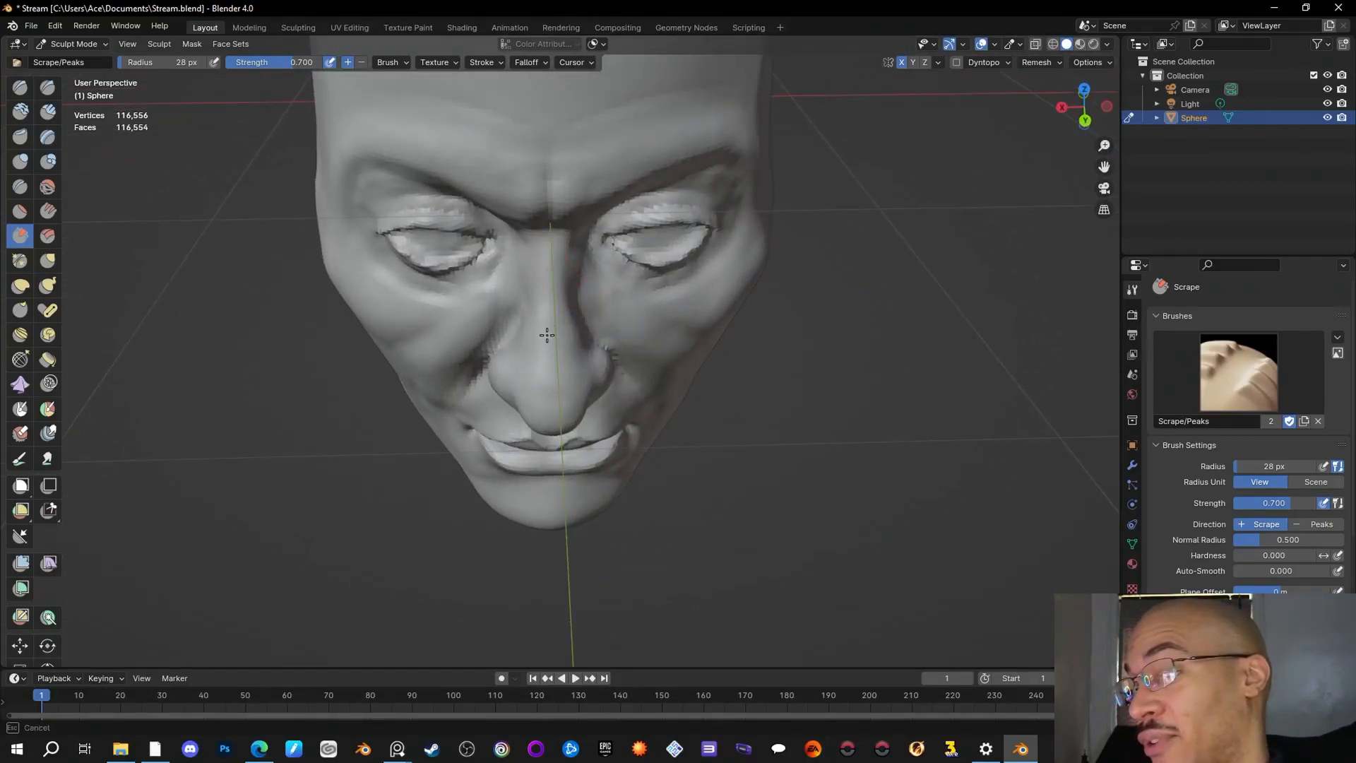
mouse_move(560, 348)
alt+mouse_down()
mouse_move(918, 565)
mouse_move(968, 569)
mouse_move(918, 562)
mouse_move(866, 578)
mouse_move(876, 582)
mouse_move(922, 603)
mouse_move(963, 560)
mouse_move(1013, 562)
mouse_move(900, 588)
alt+mouse_up()
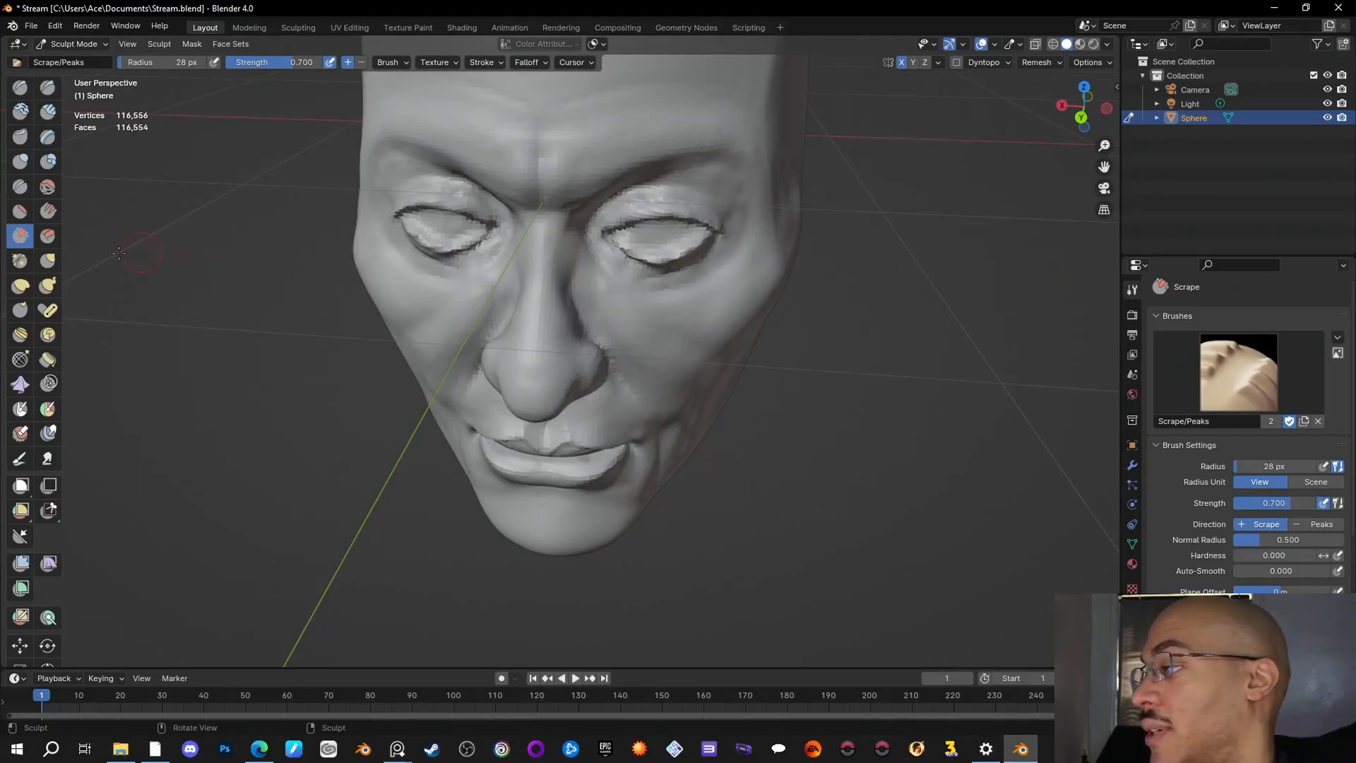
Step: Switch to the Grab brush and reshape the side of the nose bridge and the area beside the inner eye corner
click(47, 259)
drag(568, 255, 566, 257)
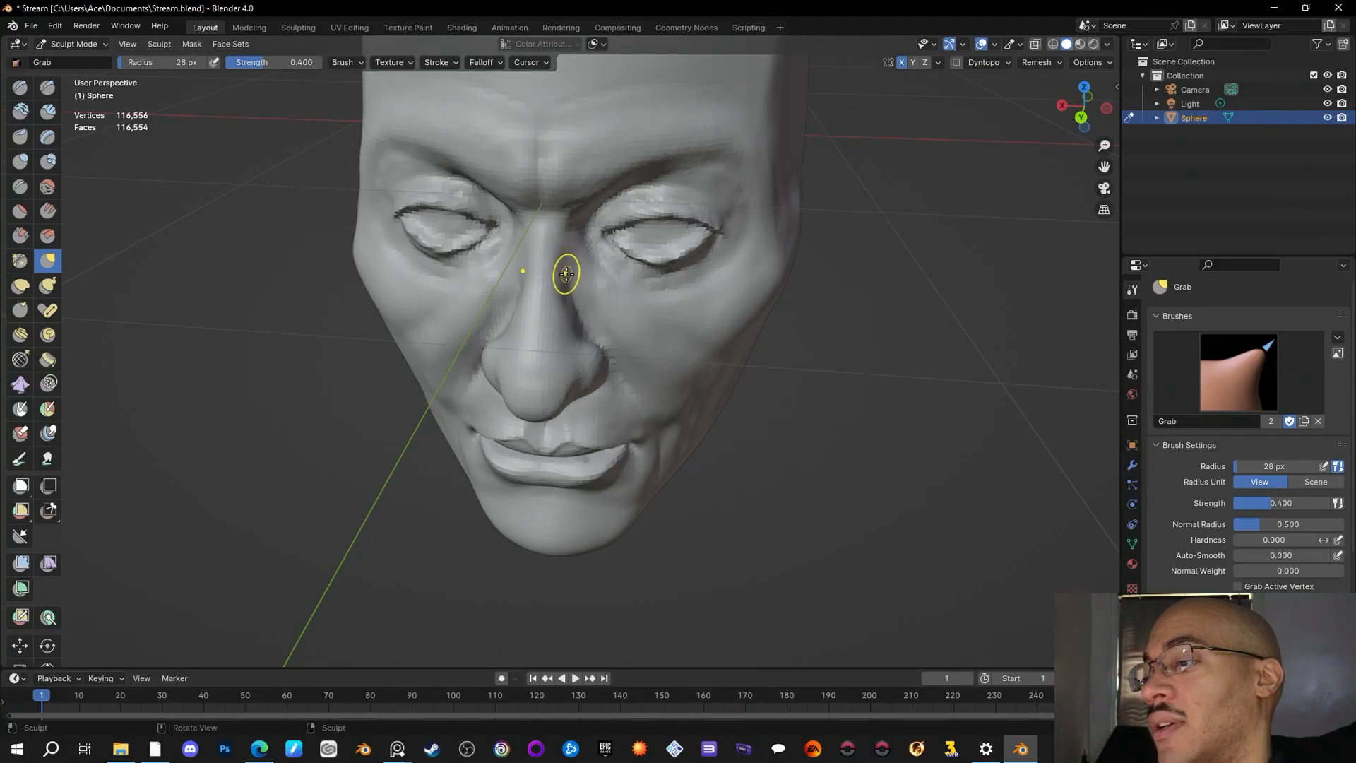
drag(558, 240, 559, 232)
mouse_move(697, 345)
middle_down()
mouse_move(565, 353)
mouse_move(835, 379)
mouse_move(768, 366)
mouse_move(702, 384)
mouse_move(781, 424)
middle_up()
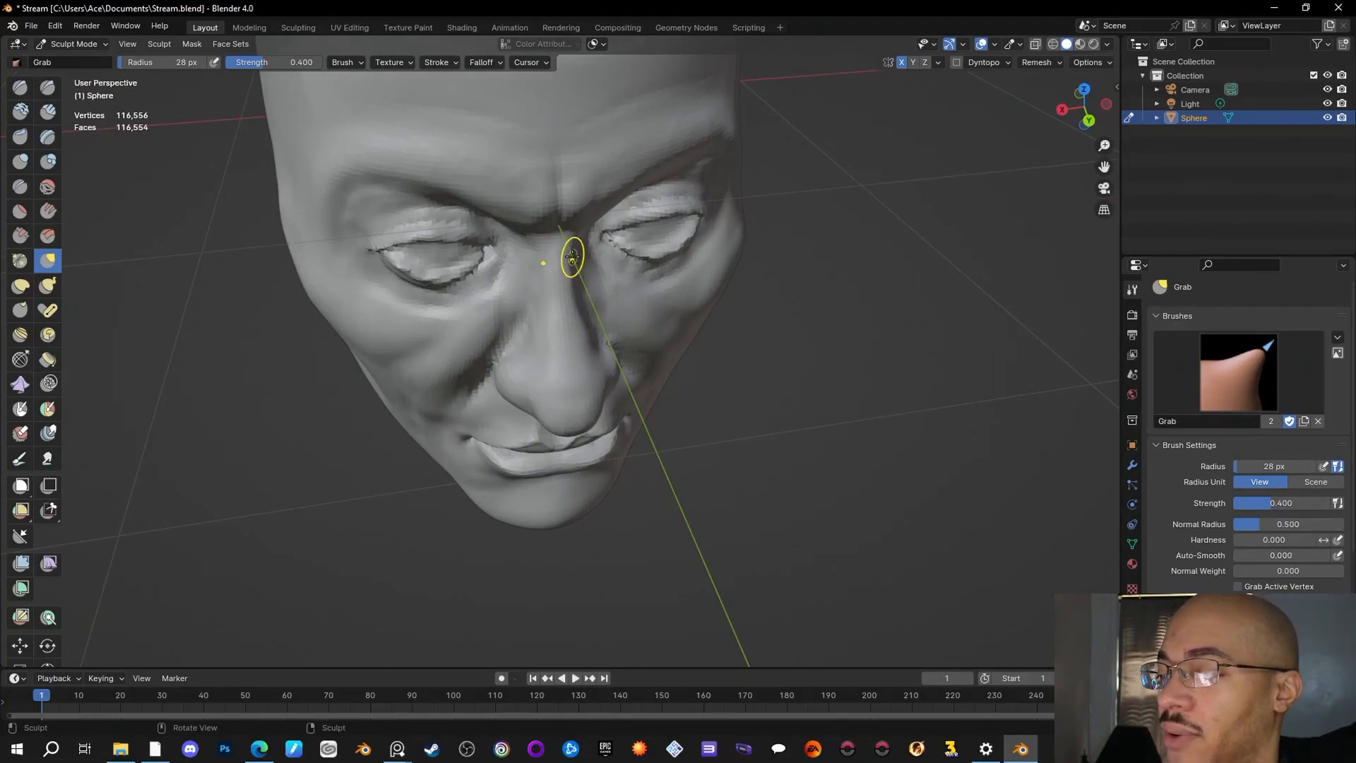
mouse_move(702, 324)
middle_down()
mouse_move(751, 423)
mouse_move(721, 438)
mouse_move(819, 450)
middle_up()
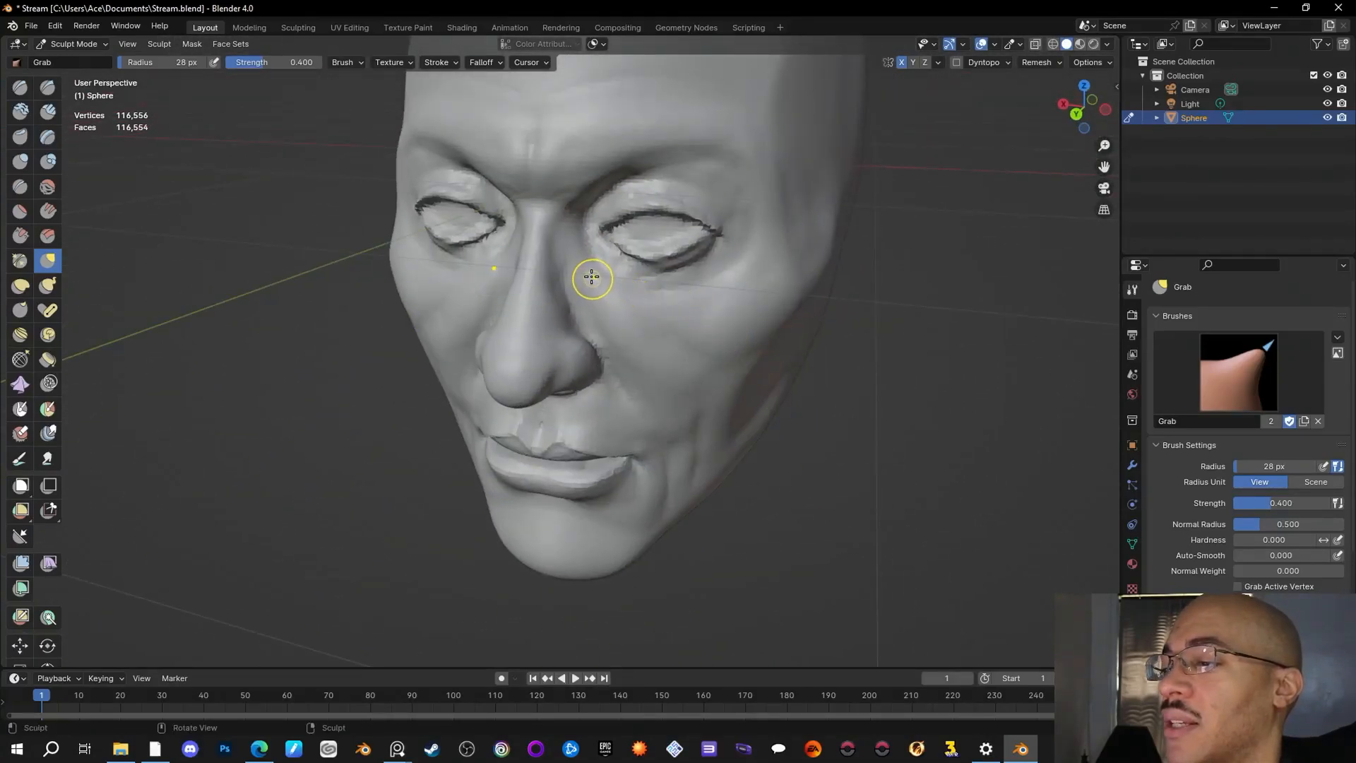
drag(583, 265, 581, 271)
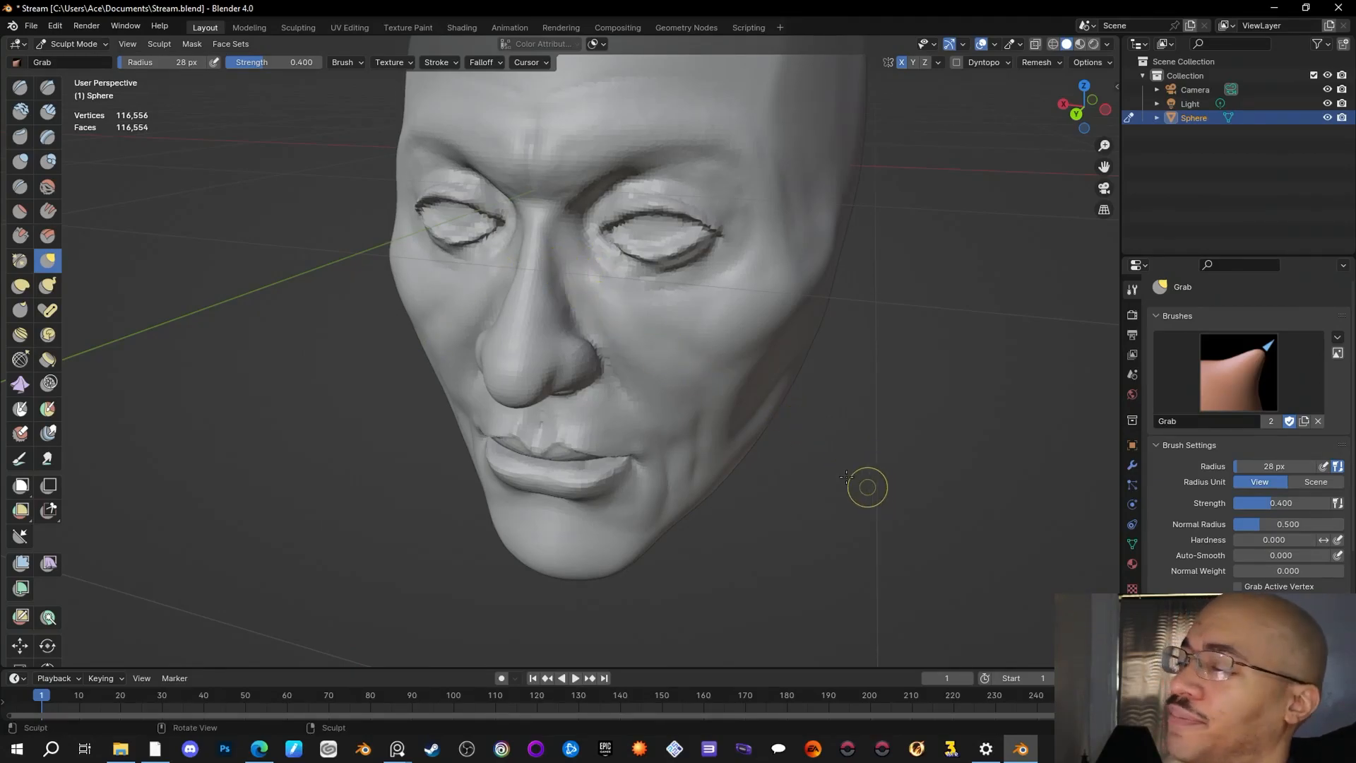
drag(560, 269, 564, 307)
mouse_move(770, 452)
middle_down()
mouse_move(802, 515)
mouse_move(868, 514)
mouse_move(780, 526)
mouse_move(826, 548)
middle_up()
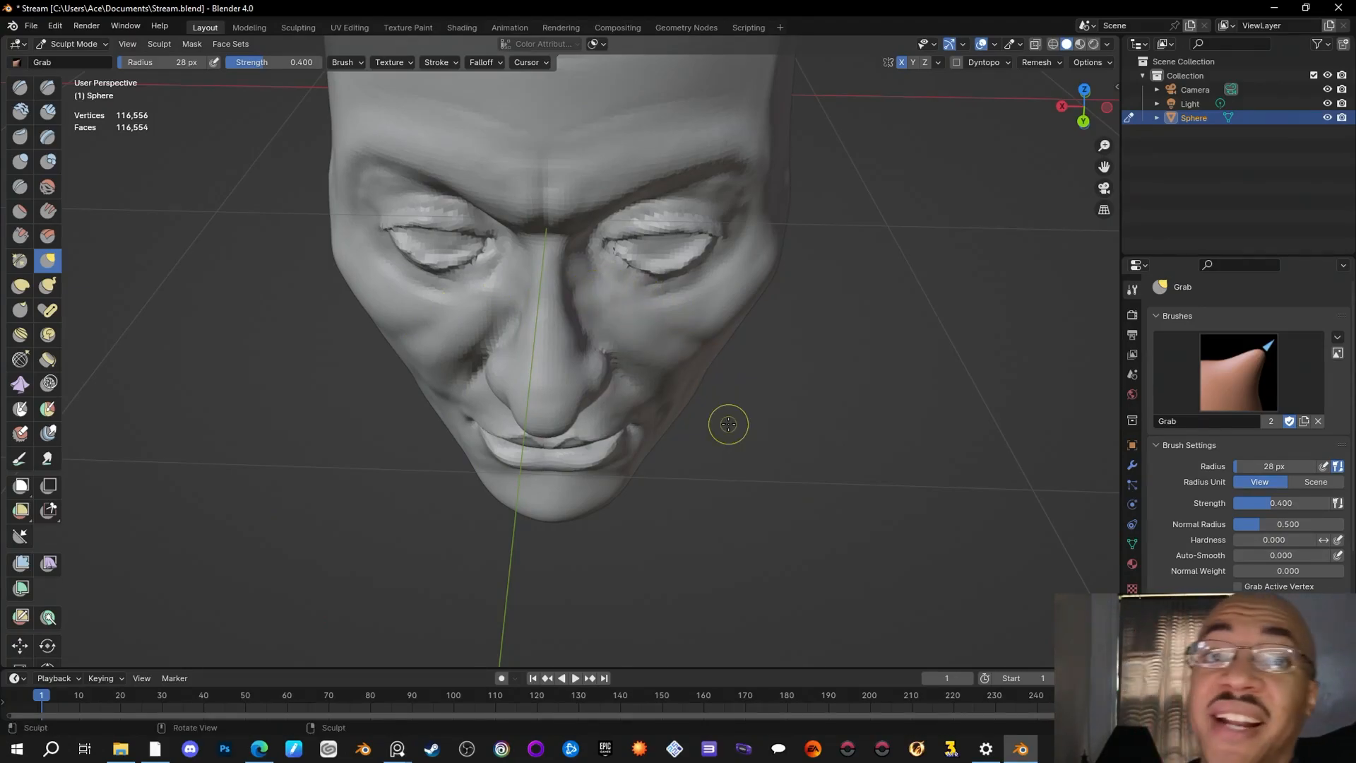
Step: Nudge the upper side of the nose bridge near the inner eye corner with the Grab brush, checking it from front and side
mouse_move(772, 448)
middle_down()
mouse_move(817, 416)
mouse_move(794, 469)
mouse_move(734, 519)
mouse_move(766, 522)
mouse_move(791, 487)
mouse_move(783, 460)
middle_up()
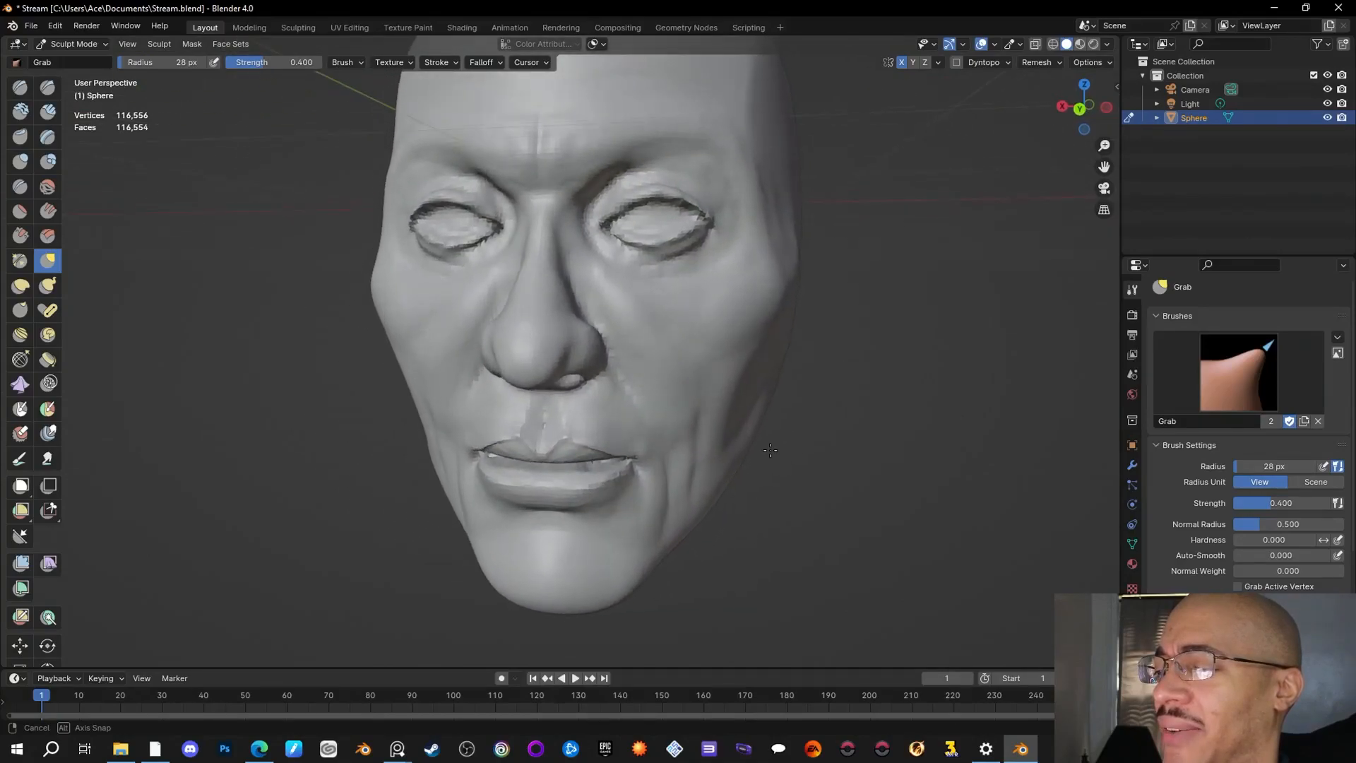
mouse_move(853, 505)
middle_down()
mouse_move(780, 502)
mouse_move(851, 519)
mouse_move(880, 475)
middle_up()
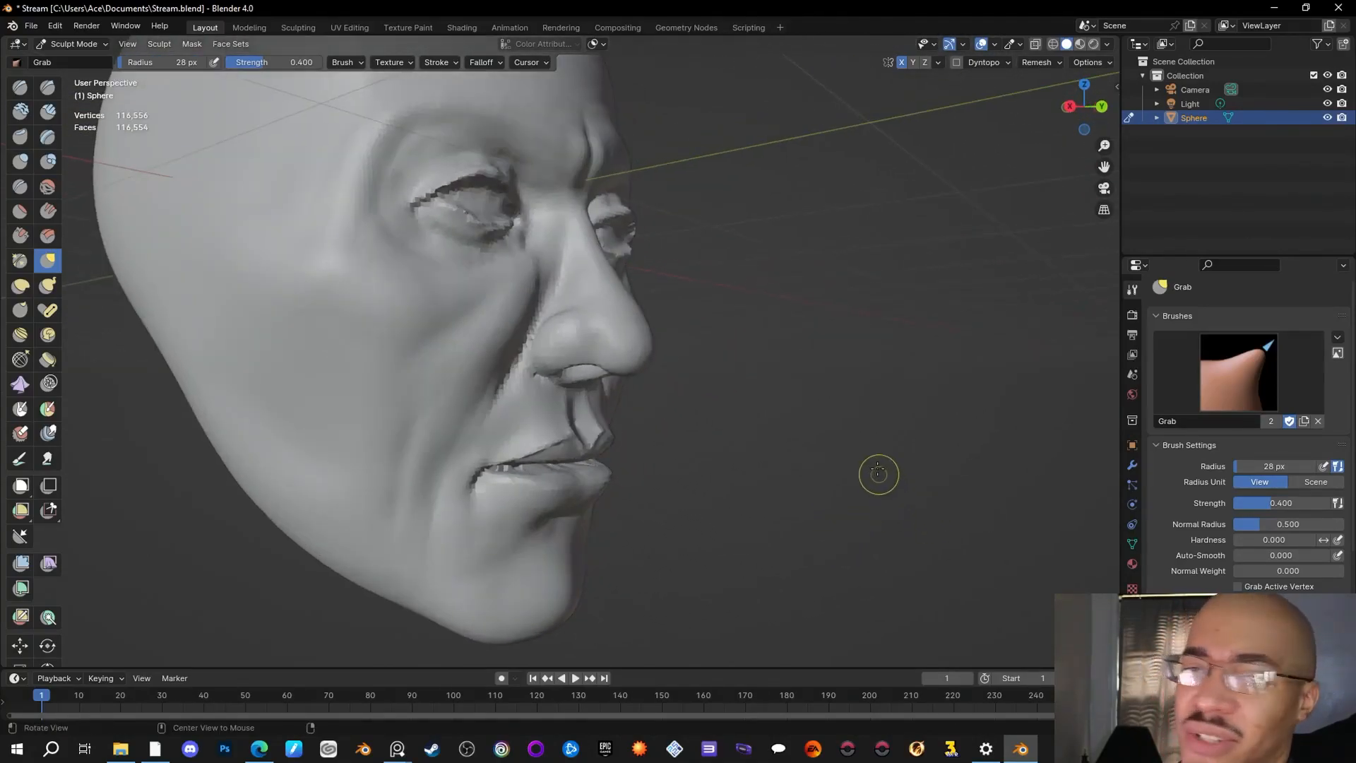
mouse_move(866, 418)
middle_down()
mouse_move(904, 449)
mouse_move(866, 467)
mouse_move(886, 468)
mouse_move(857, 481)
mouse_move(878, 490)
mouse_move(840, 497)
mouse_move(887, 521)
mouse_move(971, 509)
mouse_move(953, 492)
mouse_move(869, 522)
middle_up()
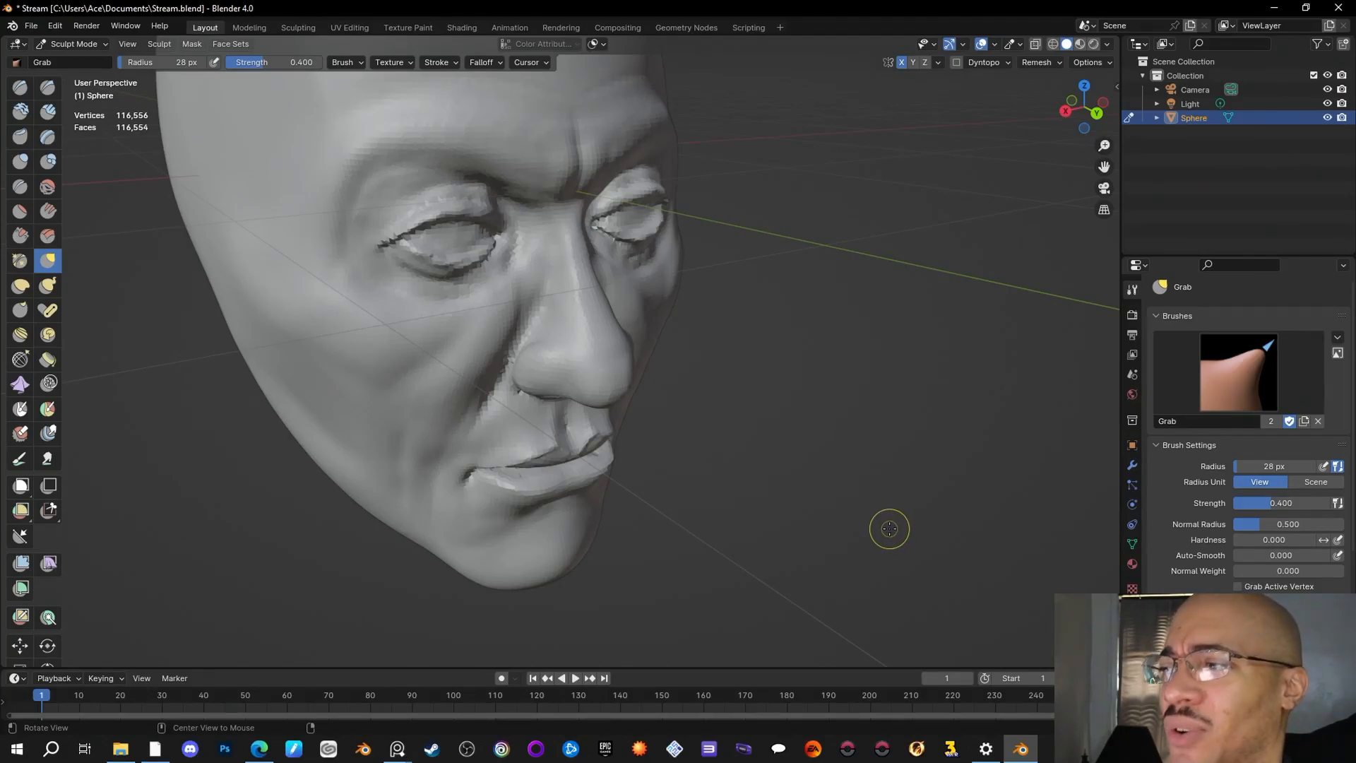
middle_drag(888, 527, 844, 512)
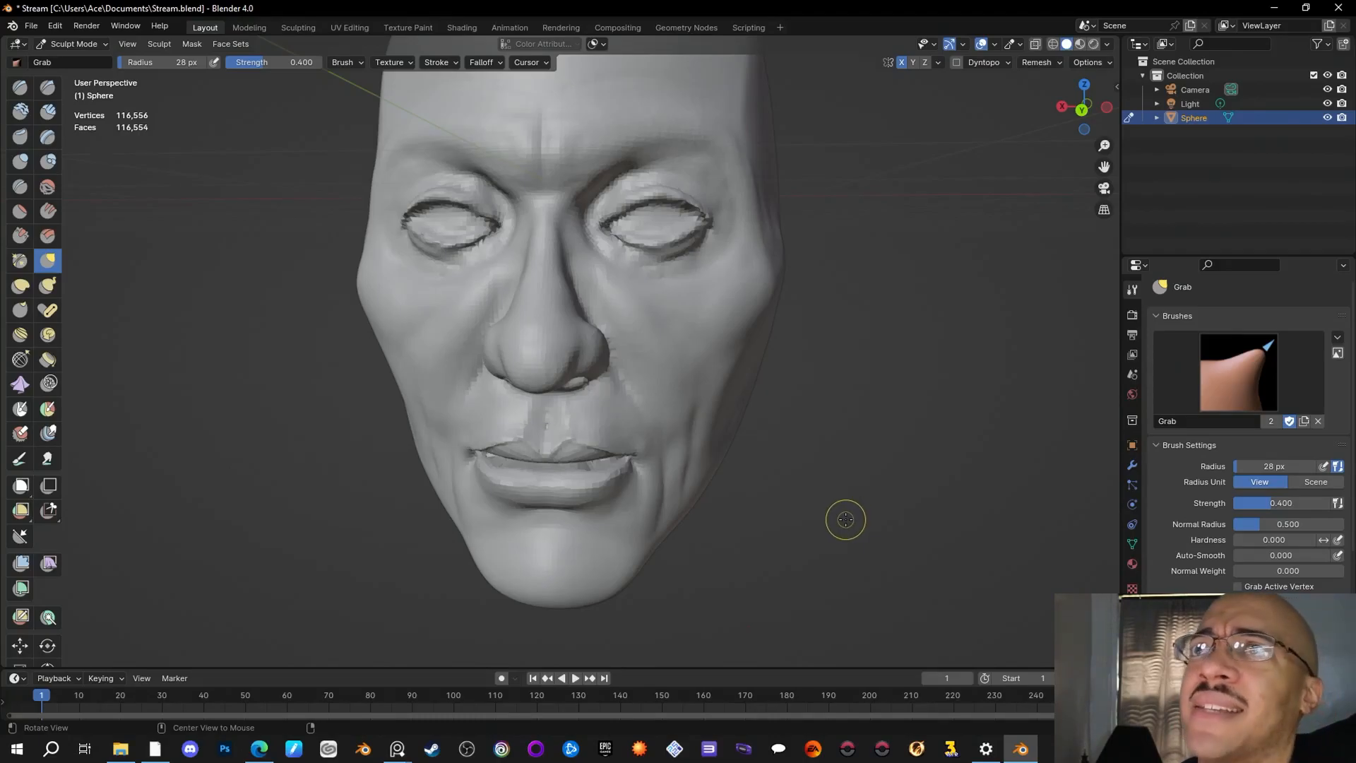
mouse_move(884, 494)
middle_down()
mouse_move(870, 513)
mouse_move(892, 481)
middle_up()
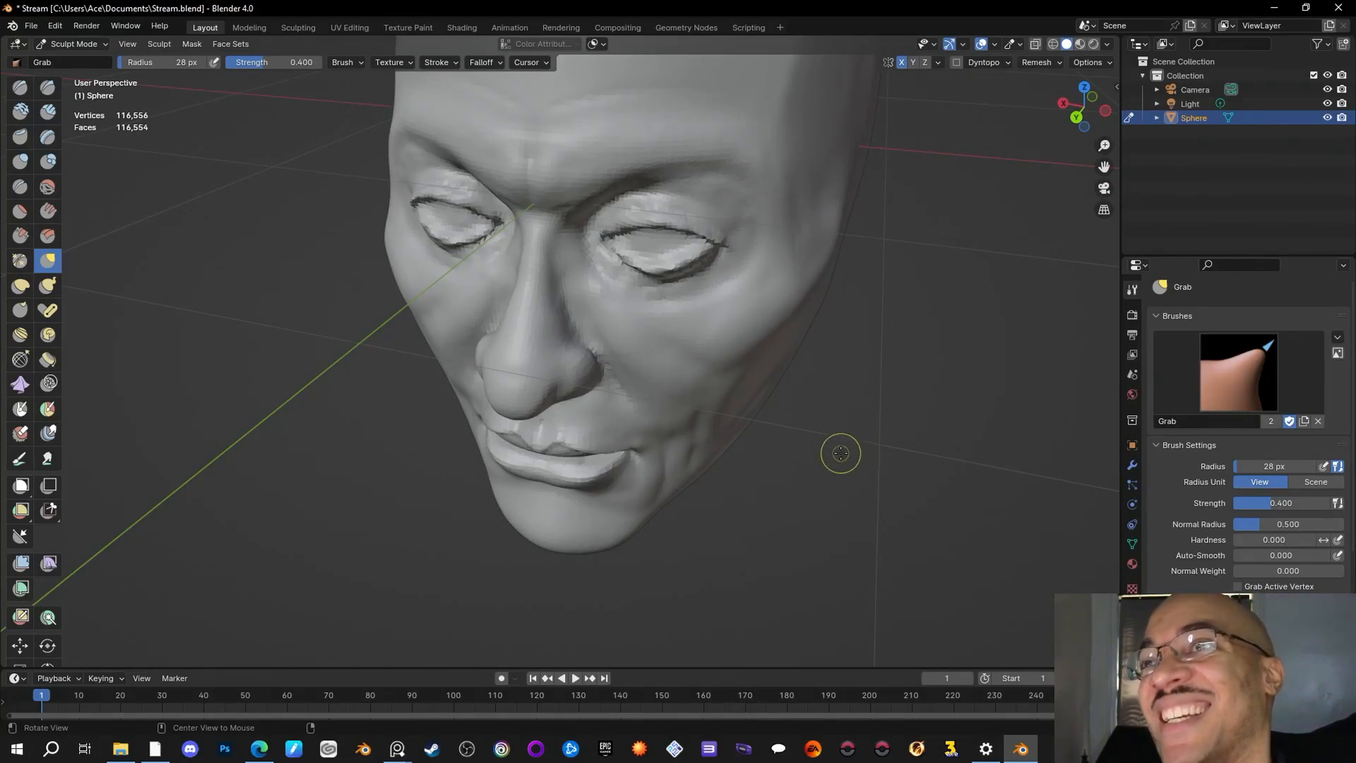
middle_drag(869, 484, 816, 481)
middle_drag(564, 250, 568, 249)
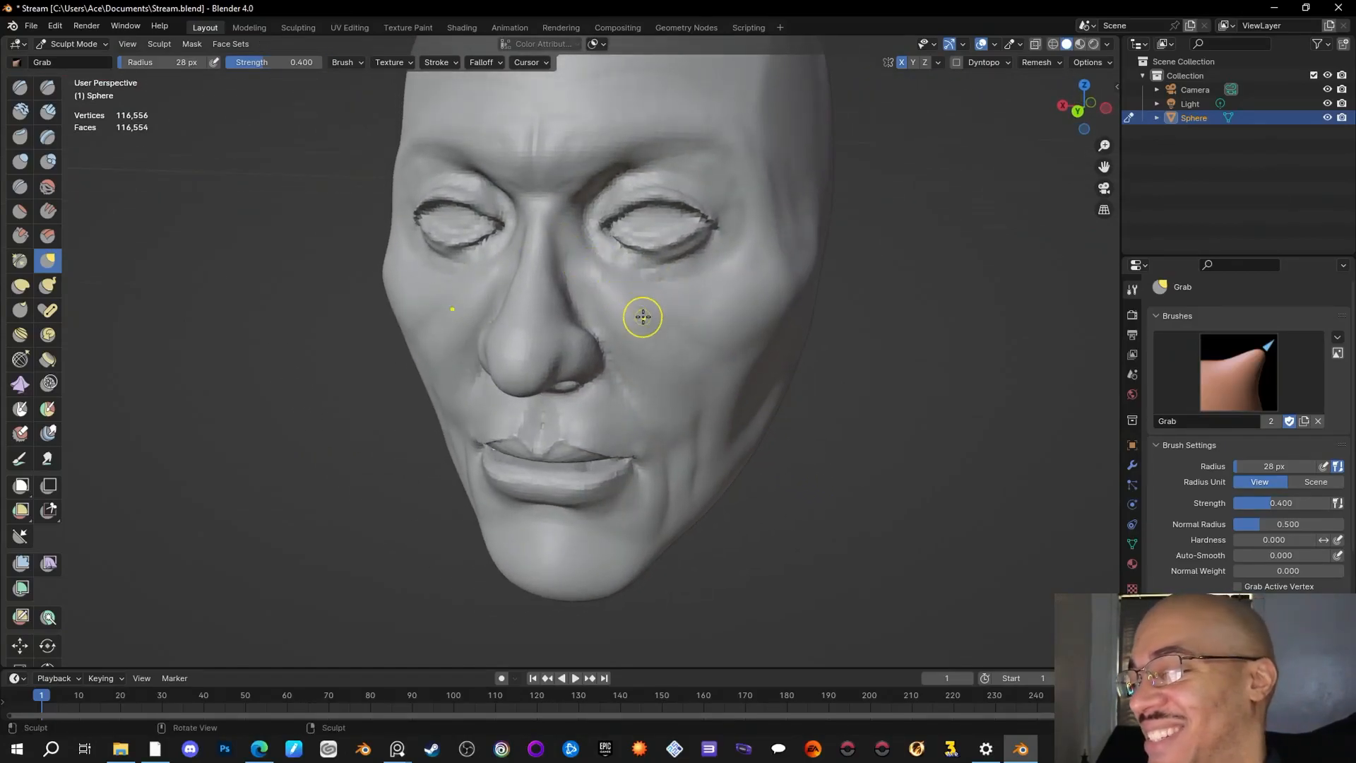
drag(560, 203, 556, 205)
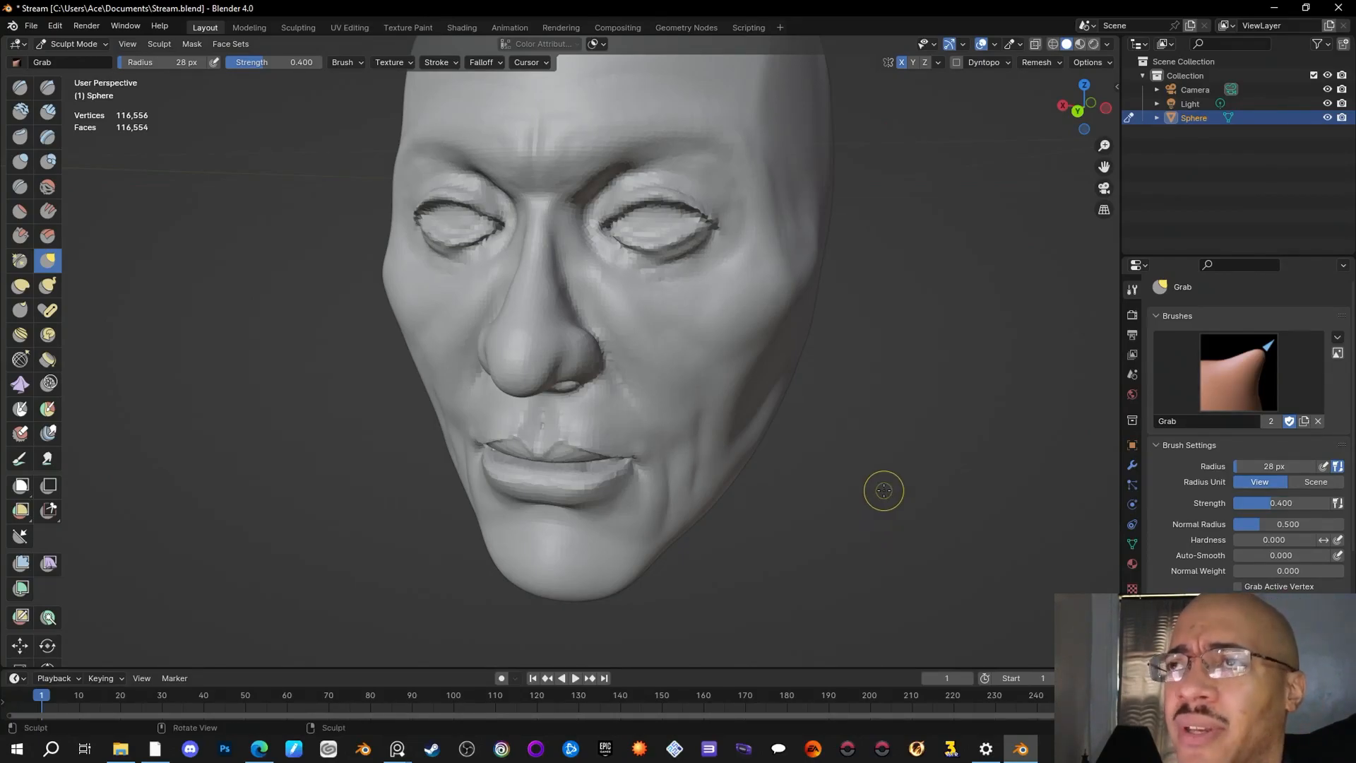
Step: Examine the nose side, nostril and inner cheek in profile, from above and from the front
mouse_move(814, 466)
middle_down()
mouse_move(908, 475)
mouse_move(940, 533)
mouse_move(620, 393)
middle_up()
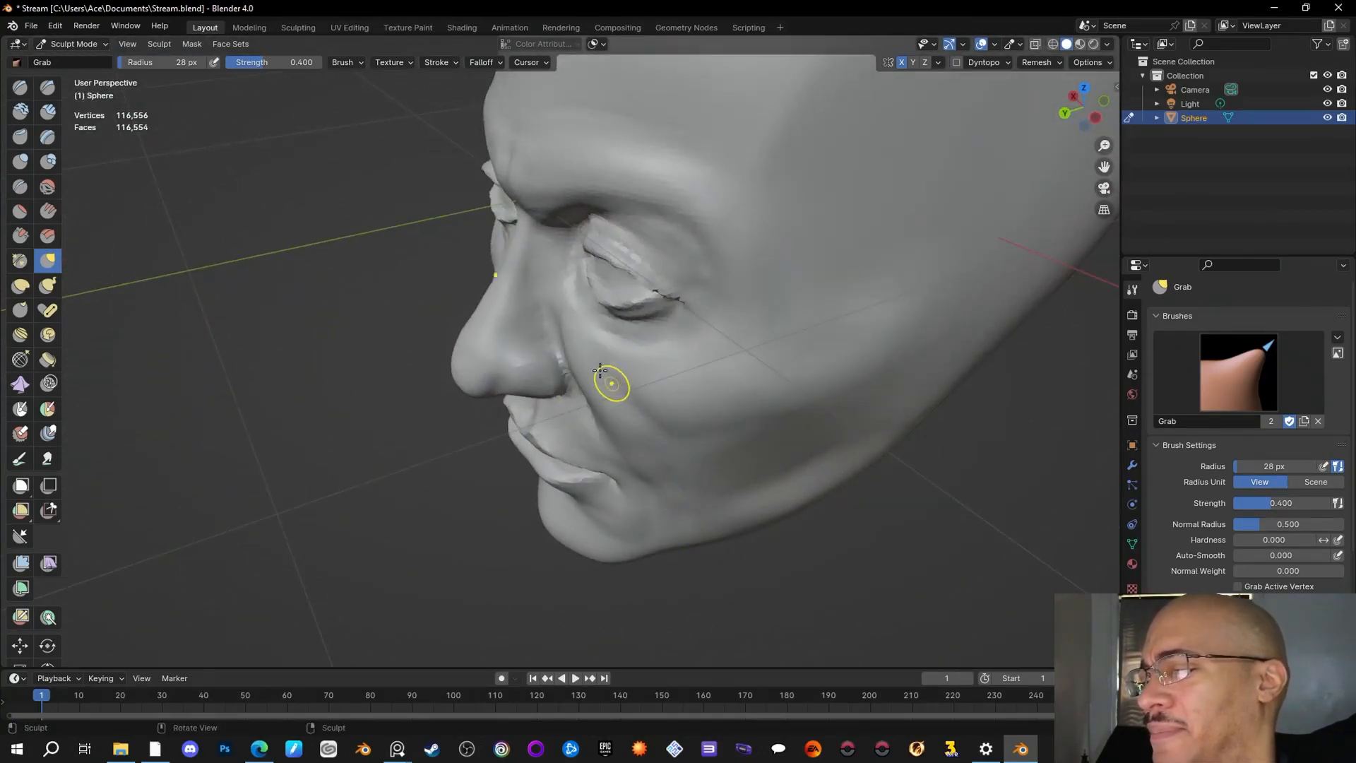
mouse_move(544, 315)
middle_down()
mouse_move(977, 518)
mouse_move(568, 354)
middle_up()
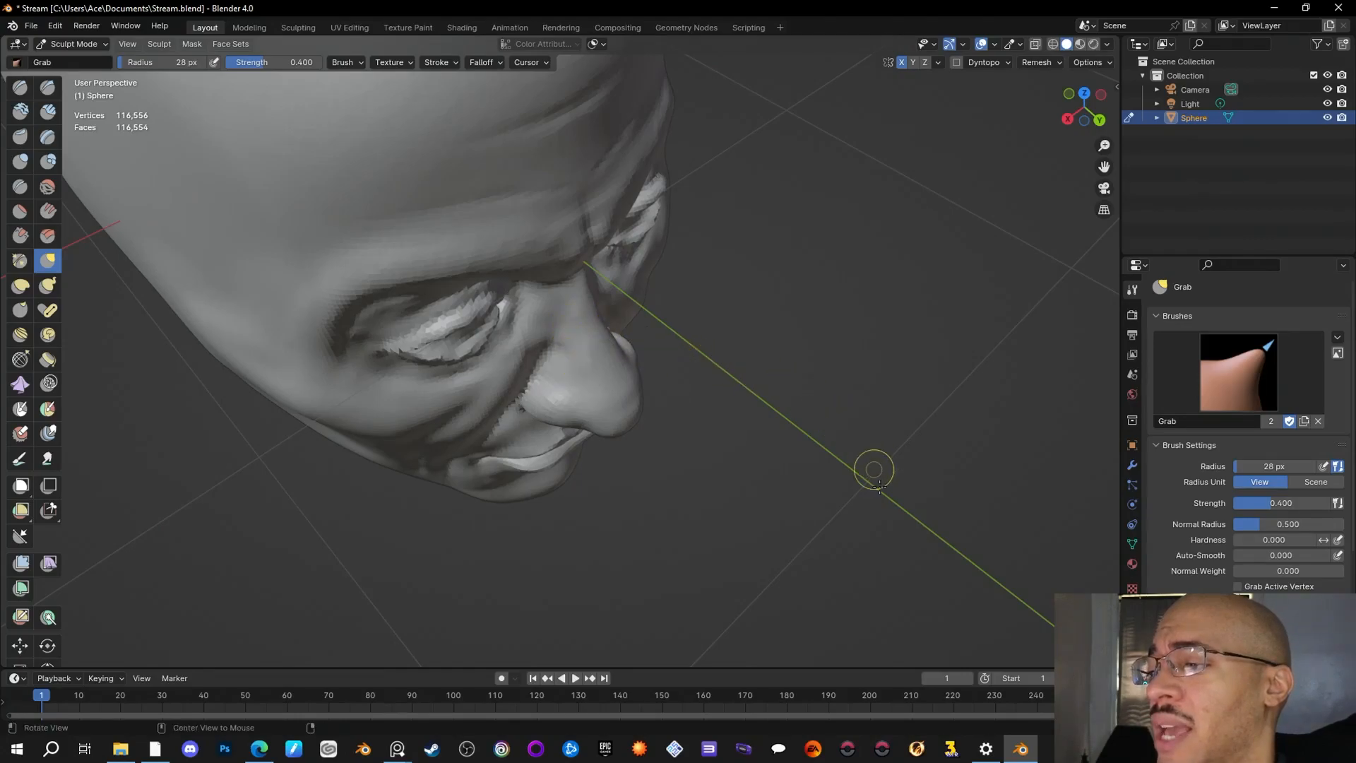
middle_drag(893, 553, 868, 487)
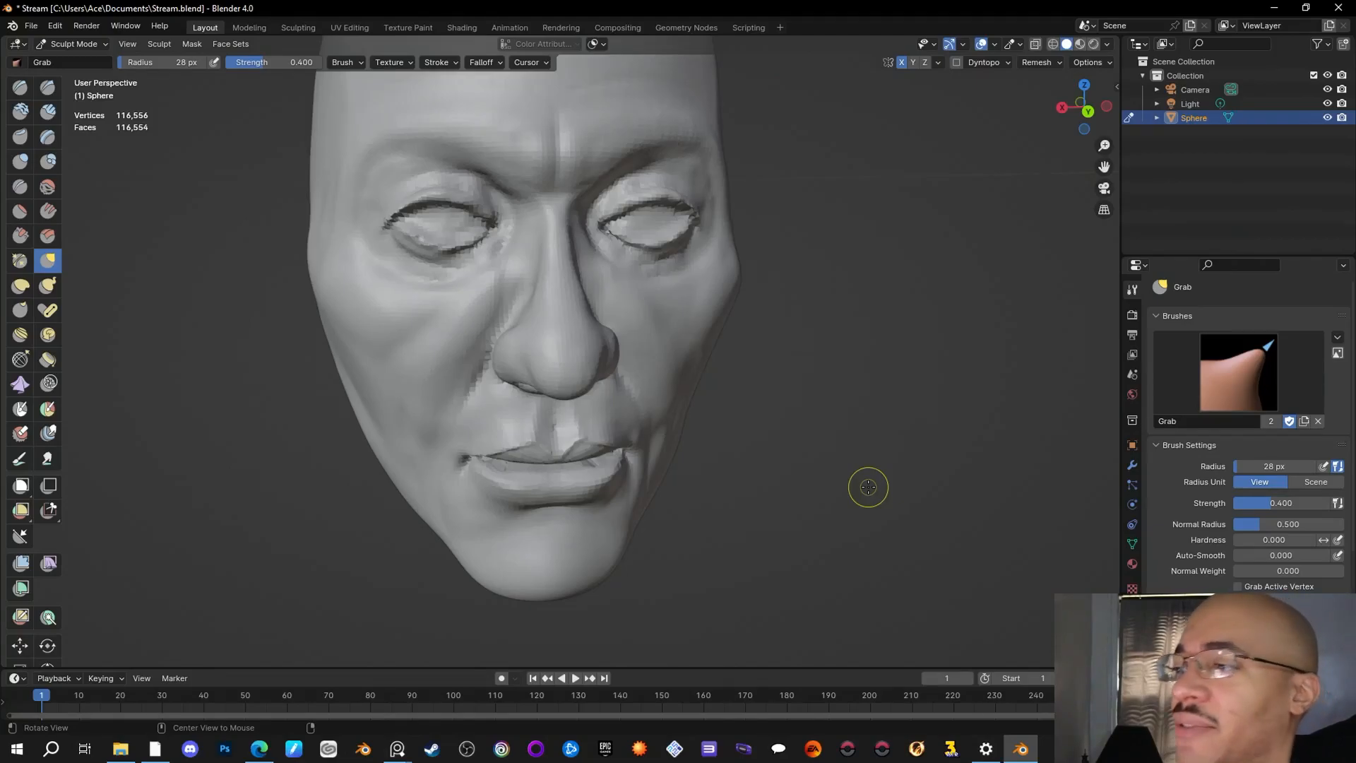
middle_drag(844, 433, 852, 502)
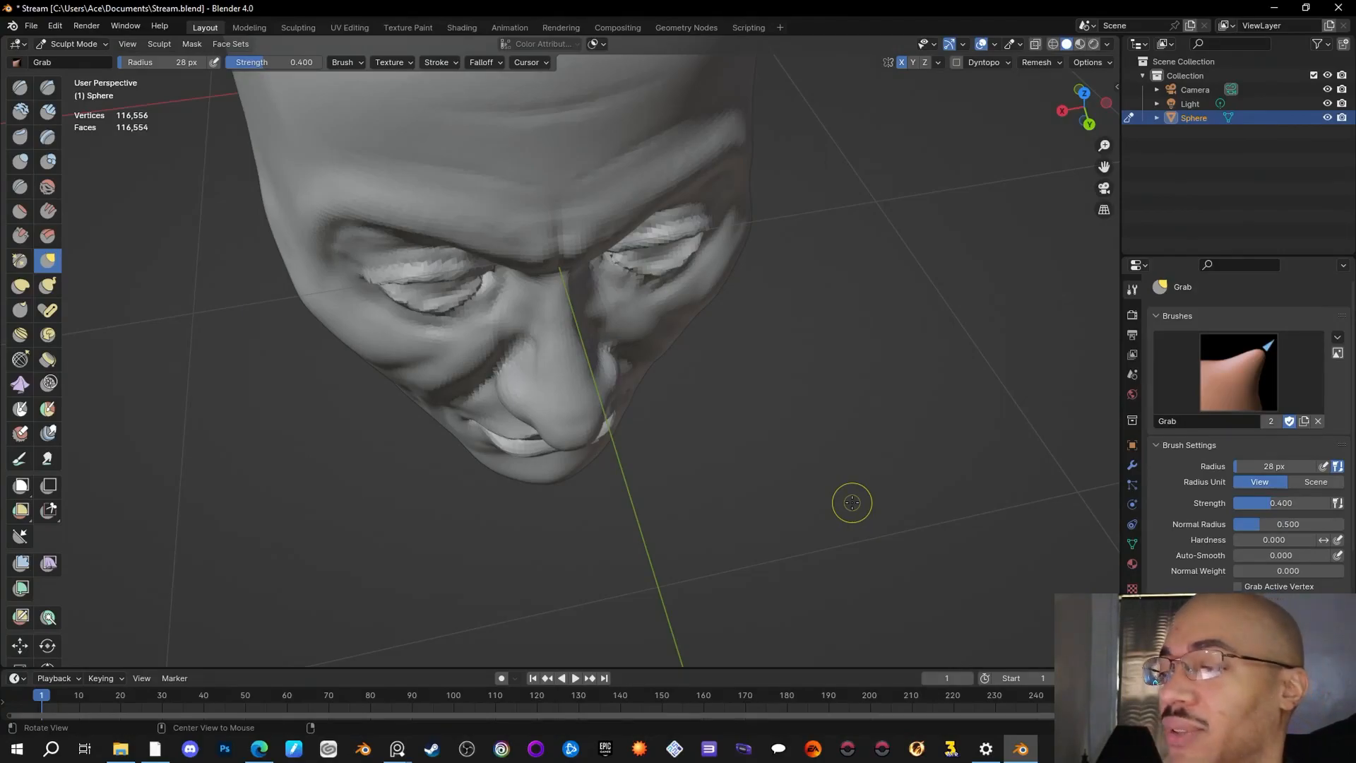
mouse_move(817, 442)
middle_down()
mouse_move(758, 337)
mouse_move(597, 319)
middle_up()
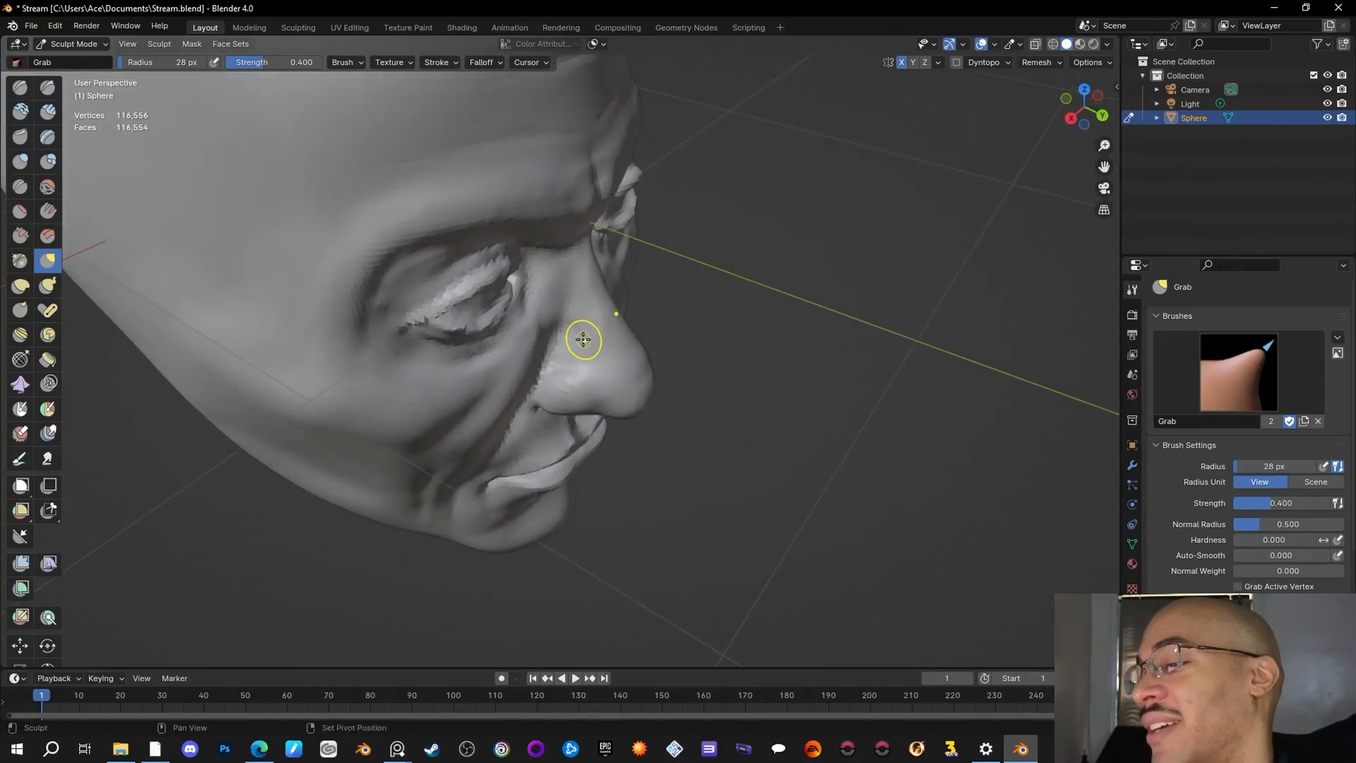
middle_drag(716, 435, 772, 456)
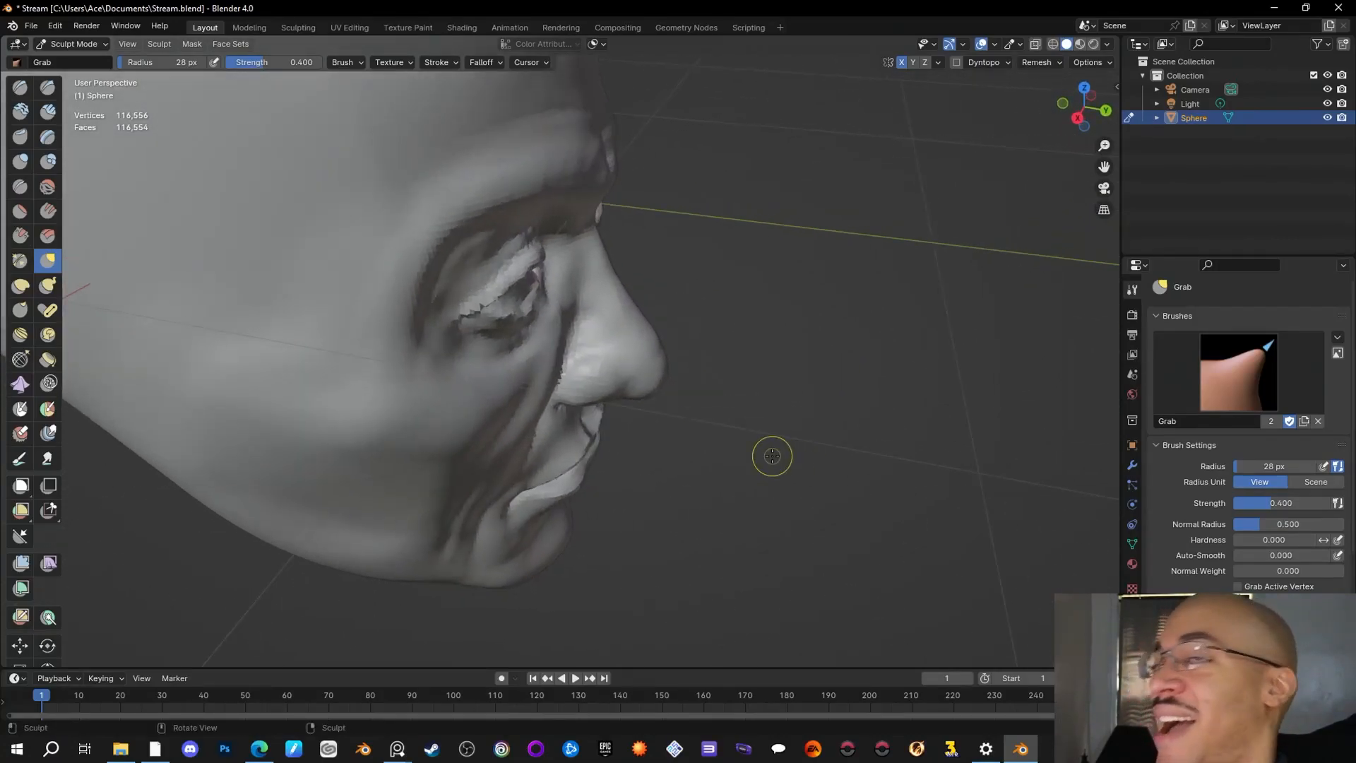
click(19, 235)
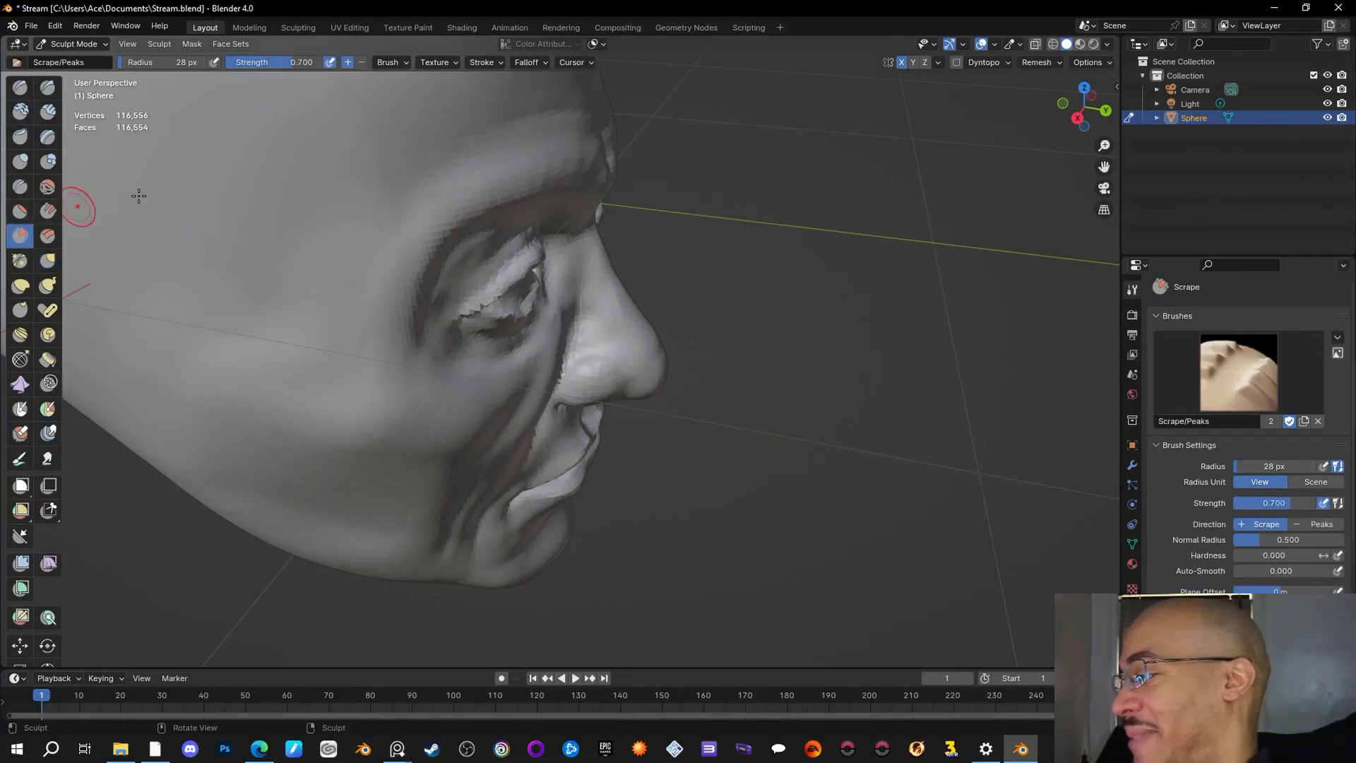
middle_drag(883, 431, 764, 424)
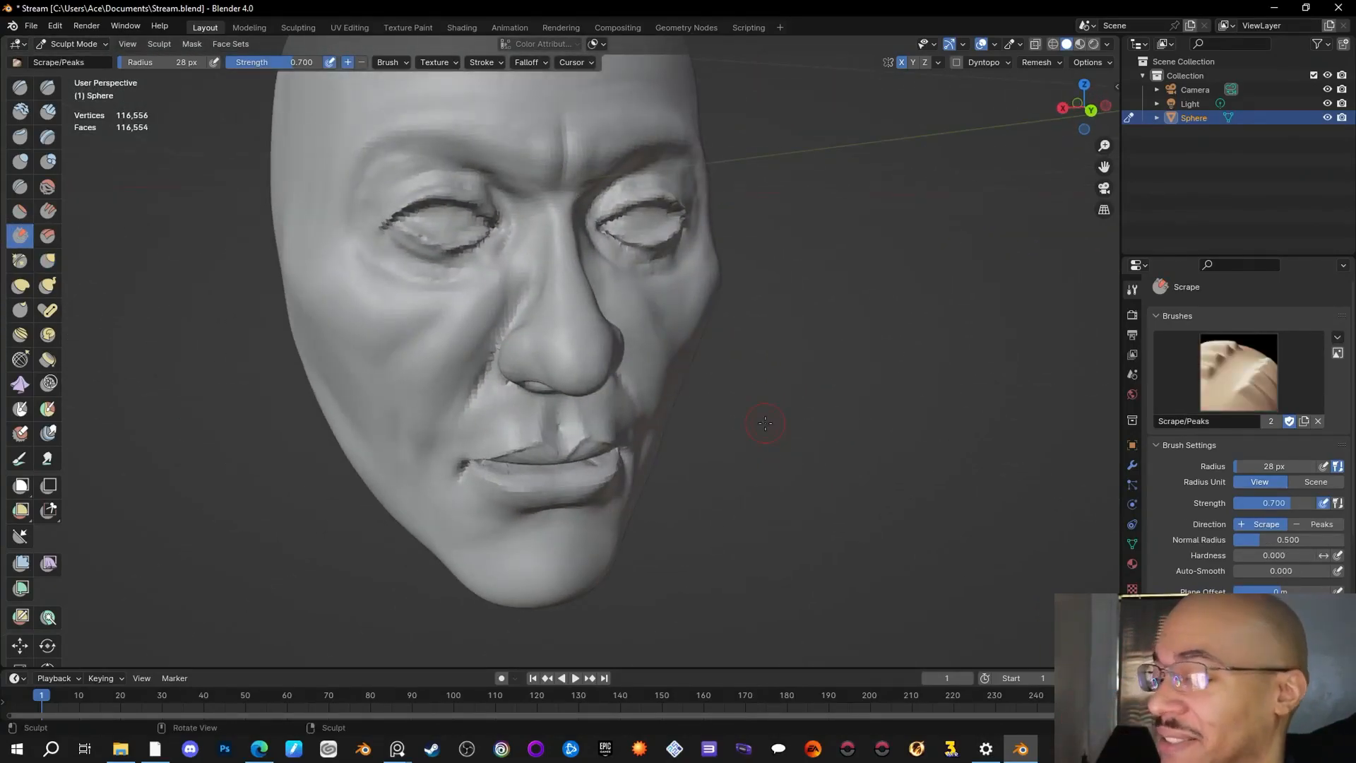
mouse_move(860, 491)
middle_down()
mouse_move(756, 484)
mouse_move(589, 338)
middle_up()
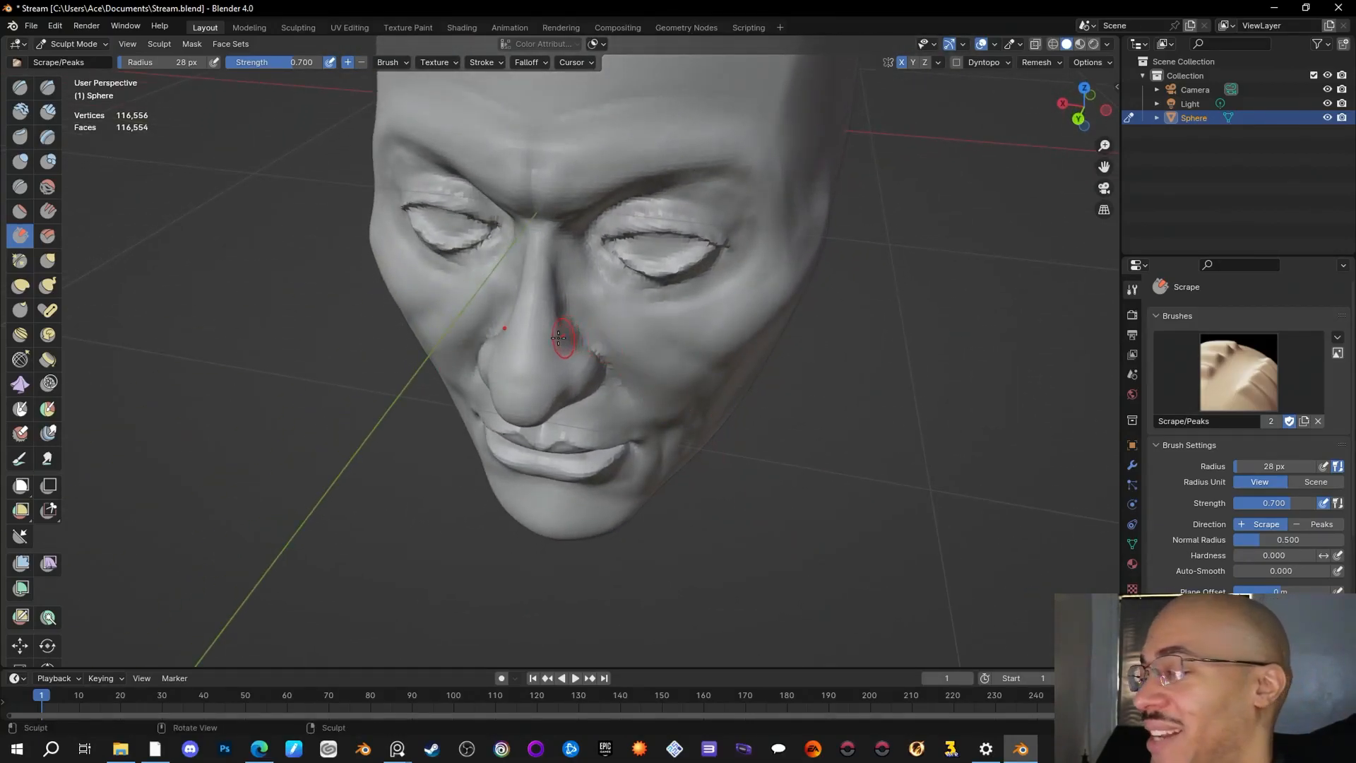
Step: Switch to the Grab brush and pull the side of the nose just above the nostril slightly inward and up
click(47, 260)
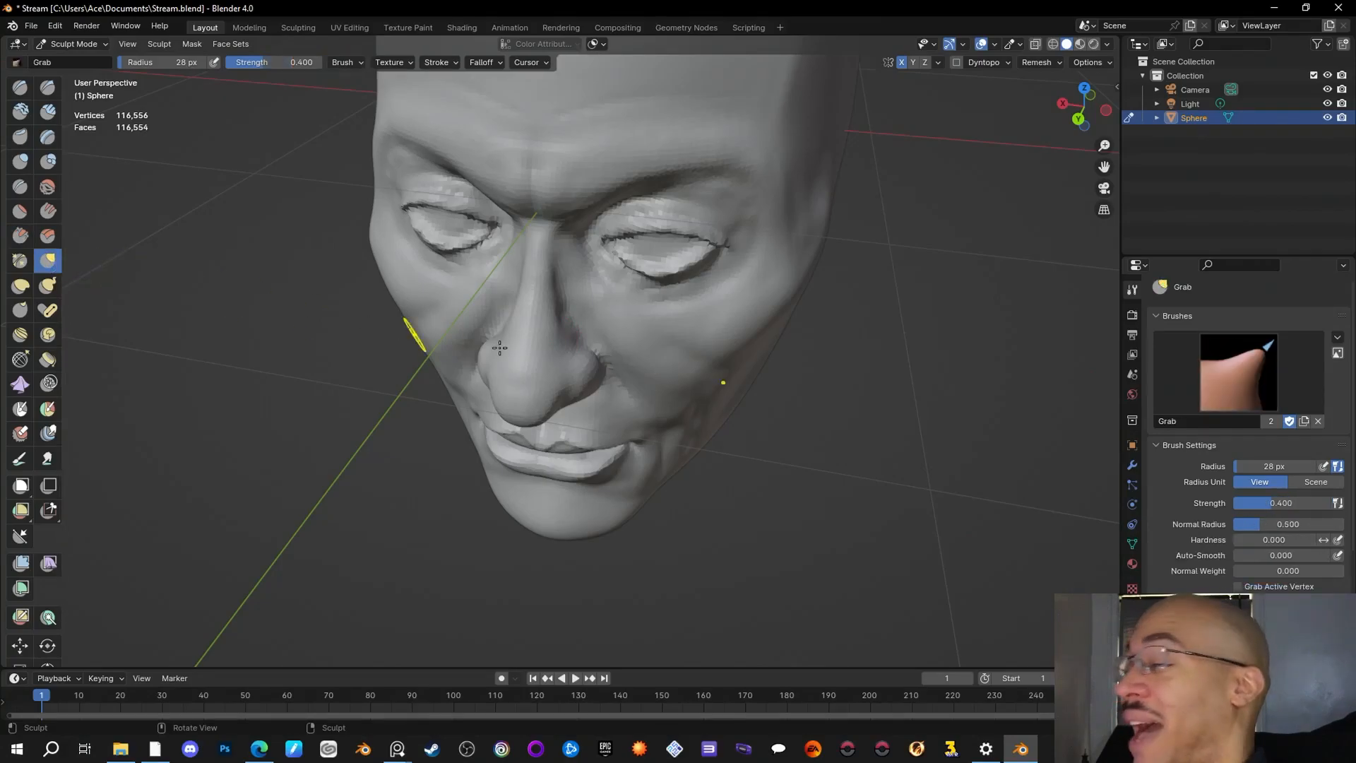
drag(565, 333, 558, 321)
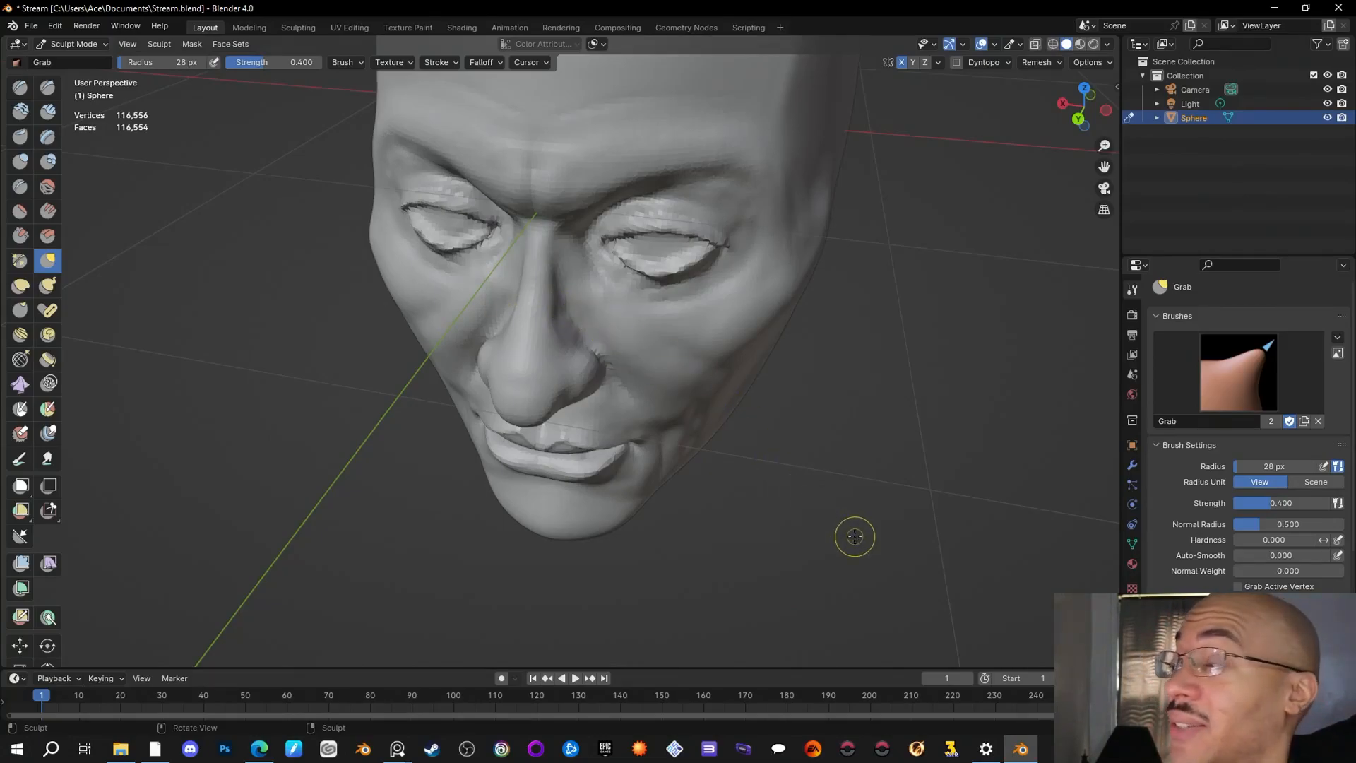
middle_drag(854, 536, 883, 500)
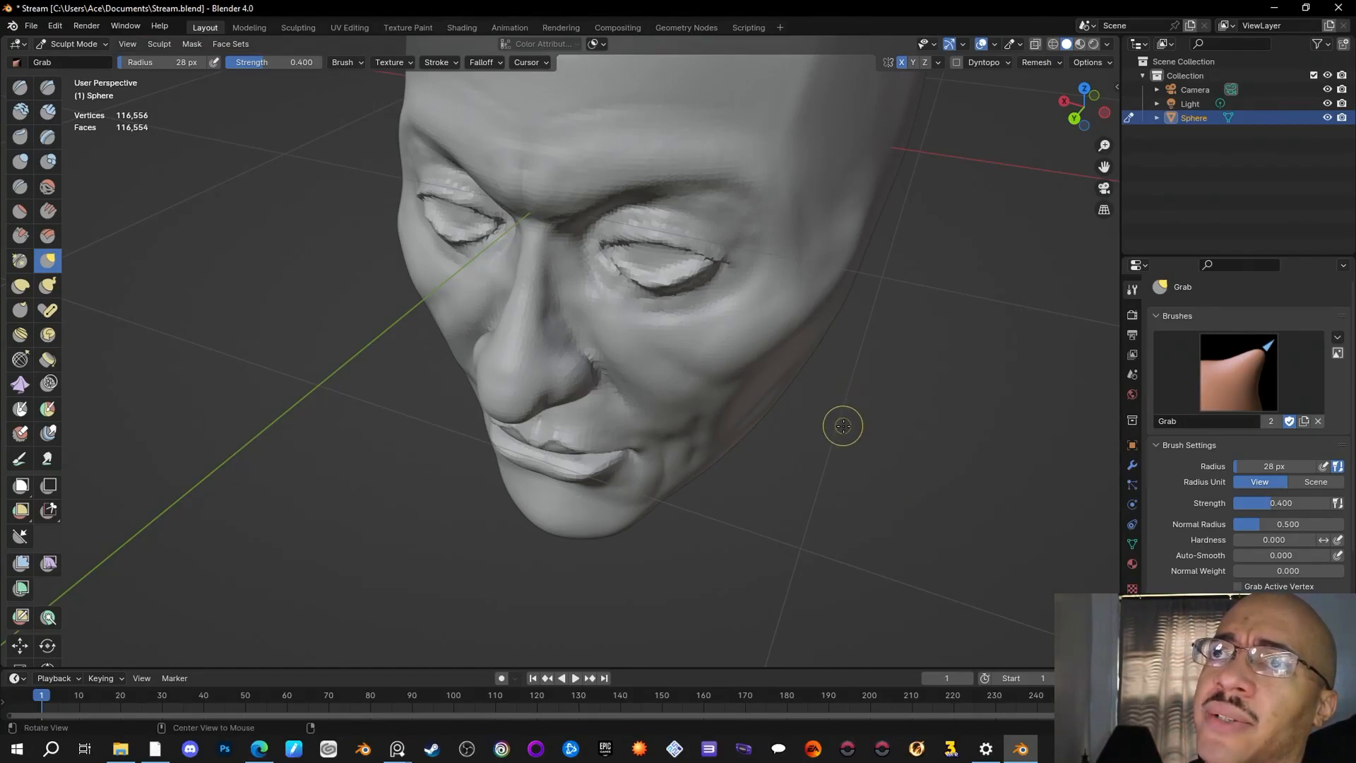
middle_drag(842, 425, 878, 414)
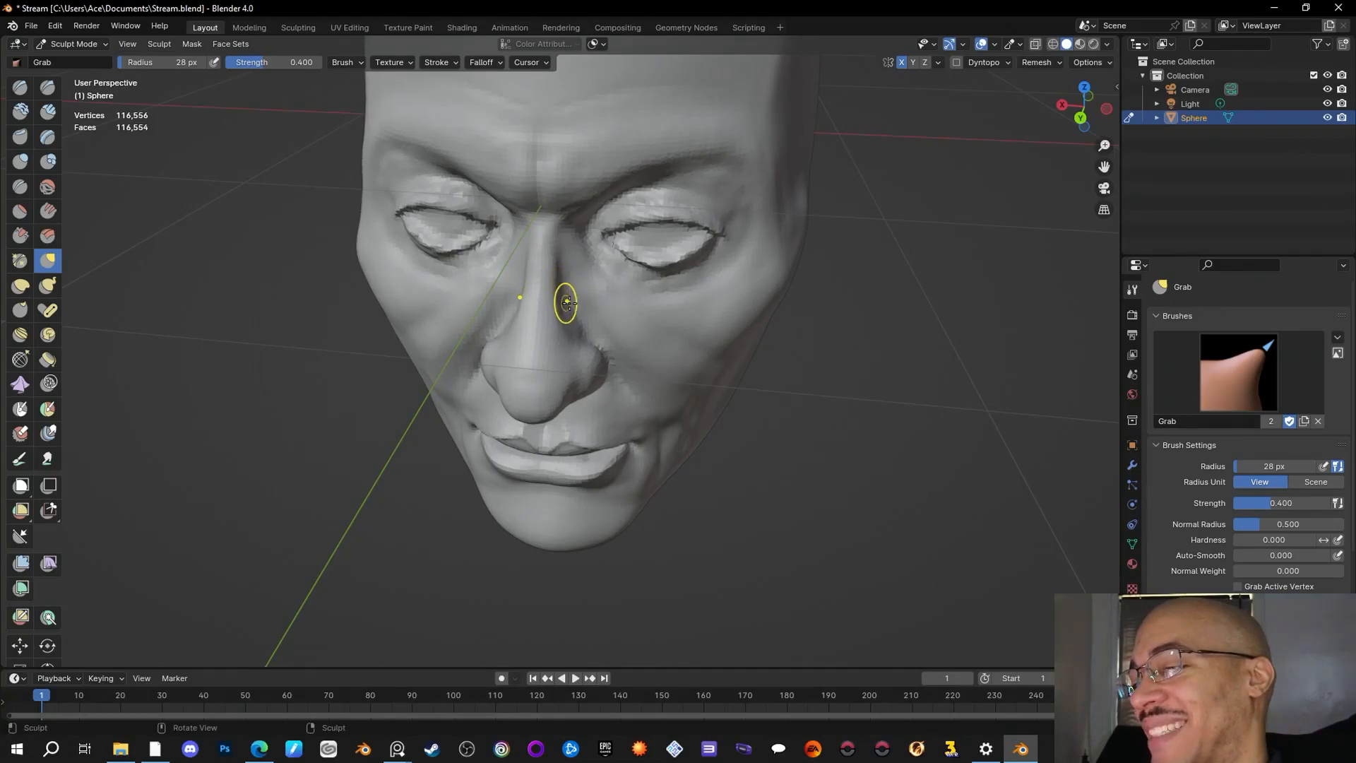
mouse_move(796, 506)
middle_down()
mouse_move(899, 461)
mouse_move(747, 439)
middle_up()
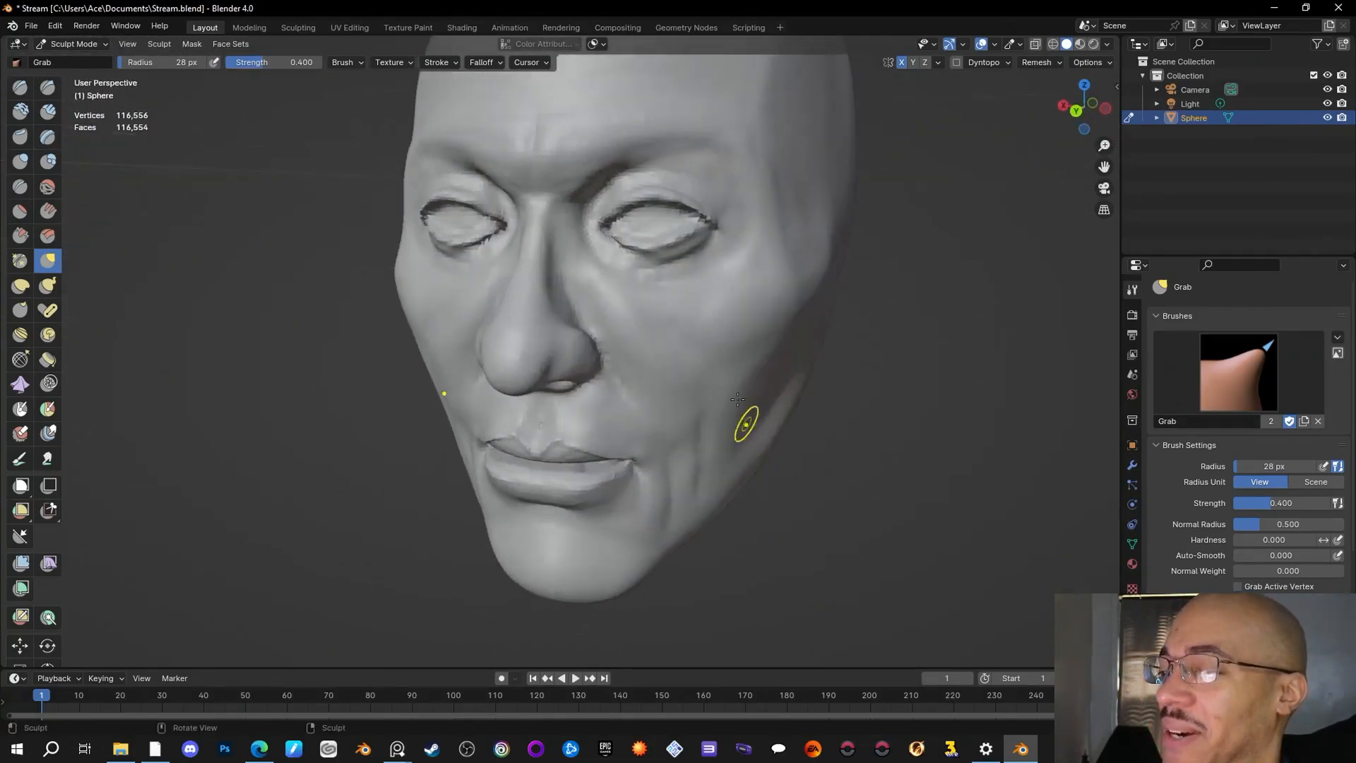
Step: Reshape the transition between the nose bridge and the inner cheek with the Grab brush, comparing it in profile and from above
mouse_move(905, 527)
middle_down()
mouse_move(908, 581)
mouse_move(883, 526)
mouse_move(832, 512)
mouse_move(879, 524)
middle_up()
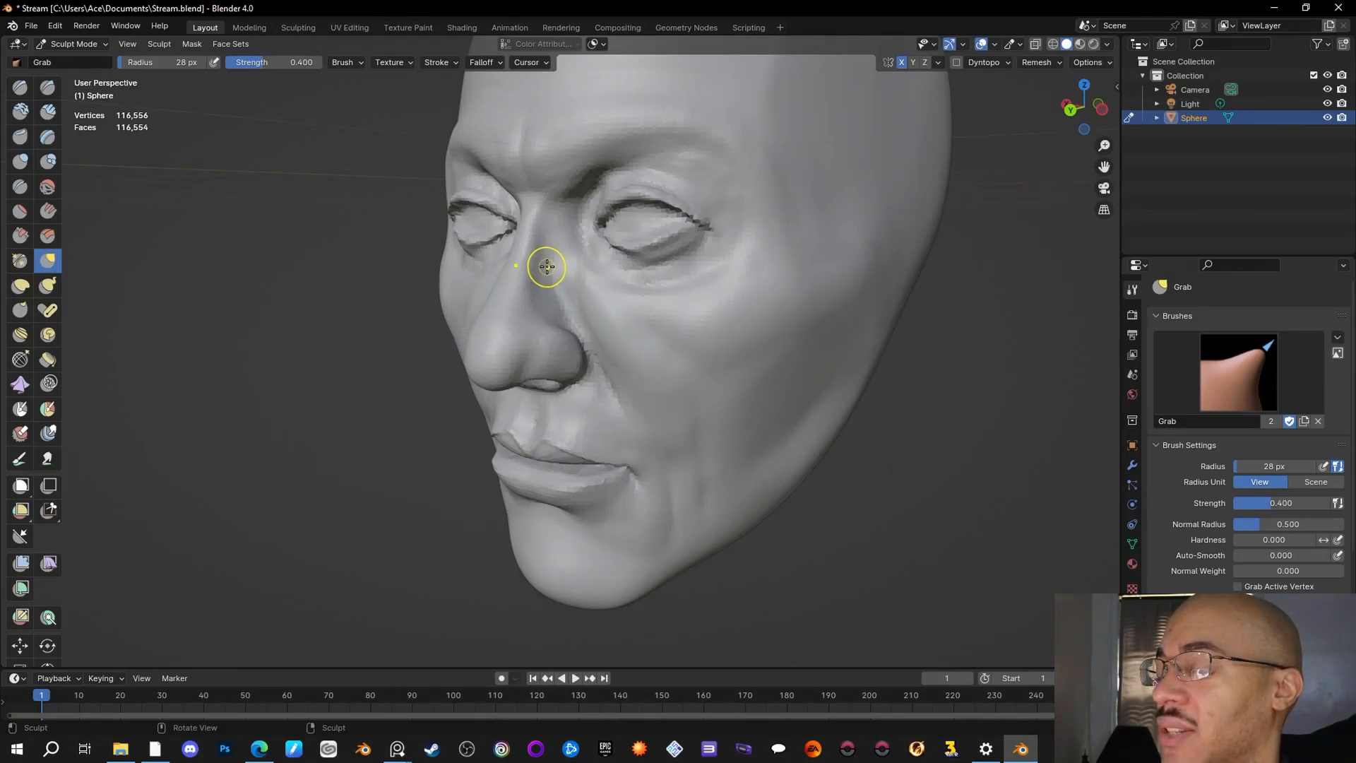
mouse_move(902, 443)
middle_down()
mouse_move(869, 466)
mouse_move(936, 560)
mouse_move(1077, 520)
mouse_move(823, 466)
mouse_move(720, 487)
mouse_move(805, 501)
mouse_move(636, 476)
middle_up()
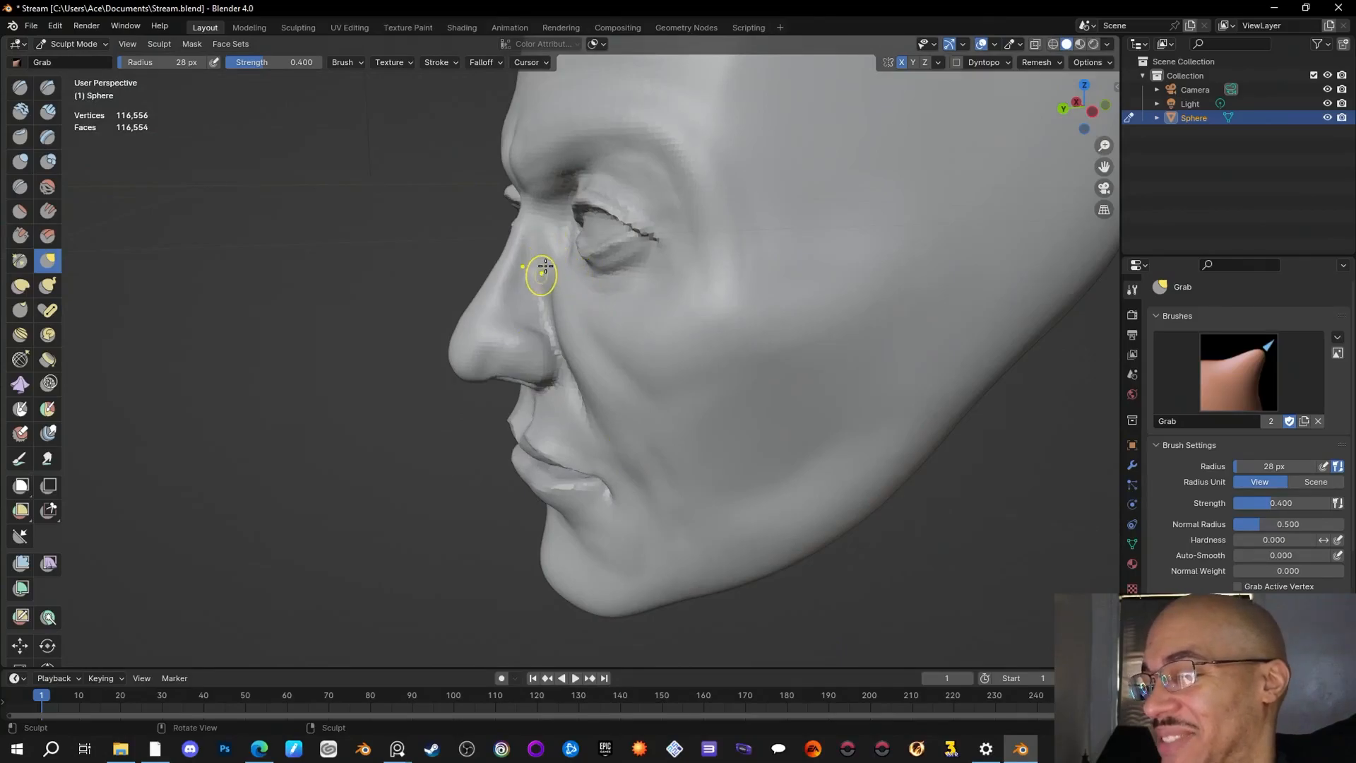
middle_drag(533, 282, 742, 403)
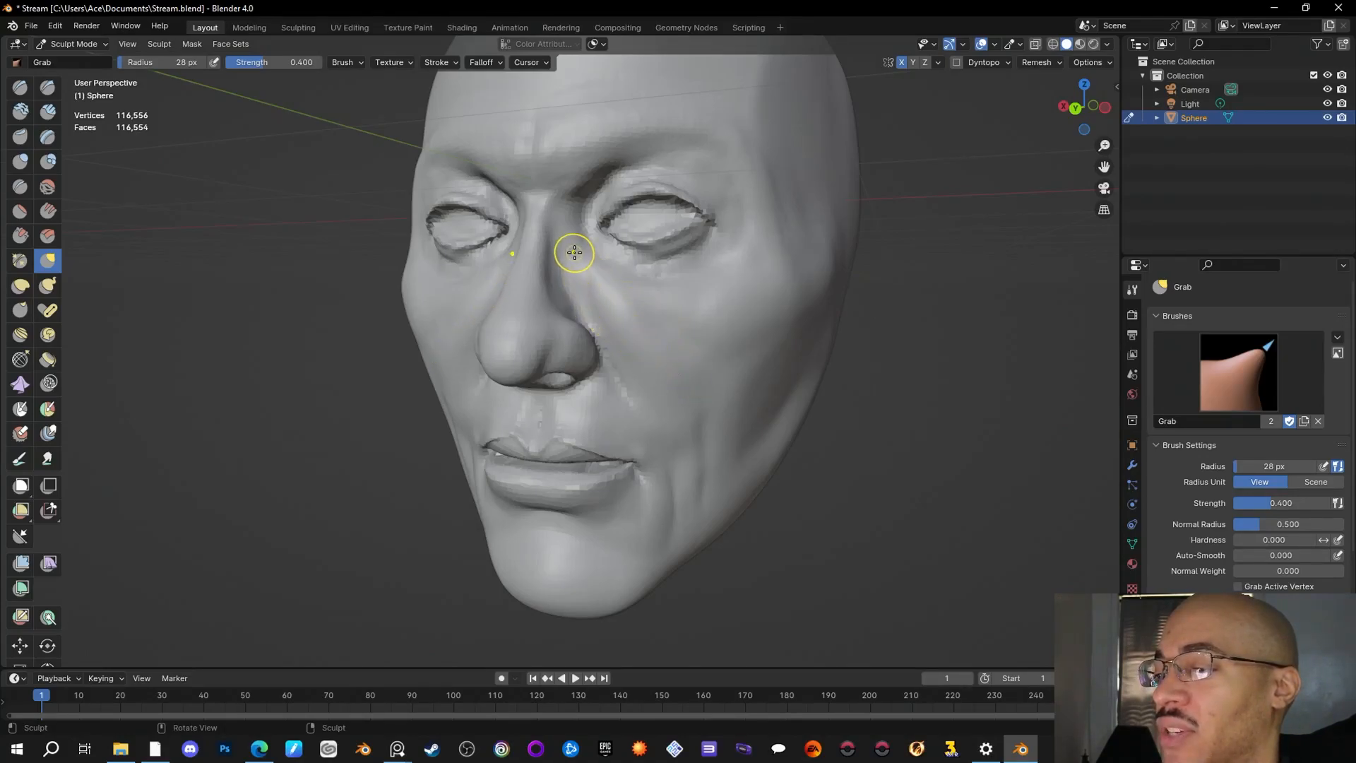
middle_drag(880, 484, 702, 363)
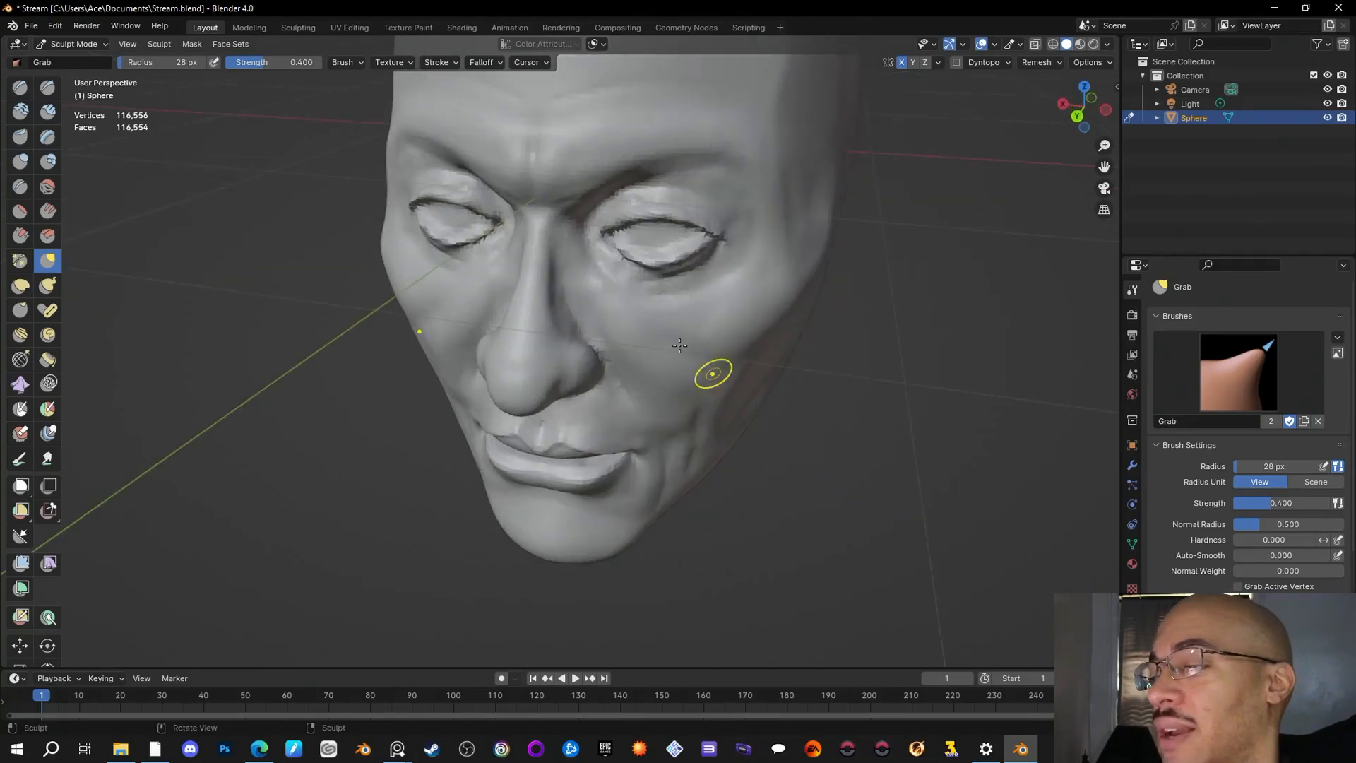
mouse_move(579, 265)
mouse_down()
mouse_move(565, 293)
mouse_move(636, 409)
mouse_up()
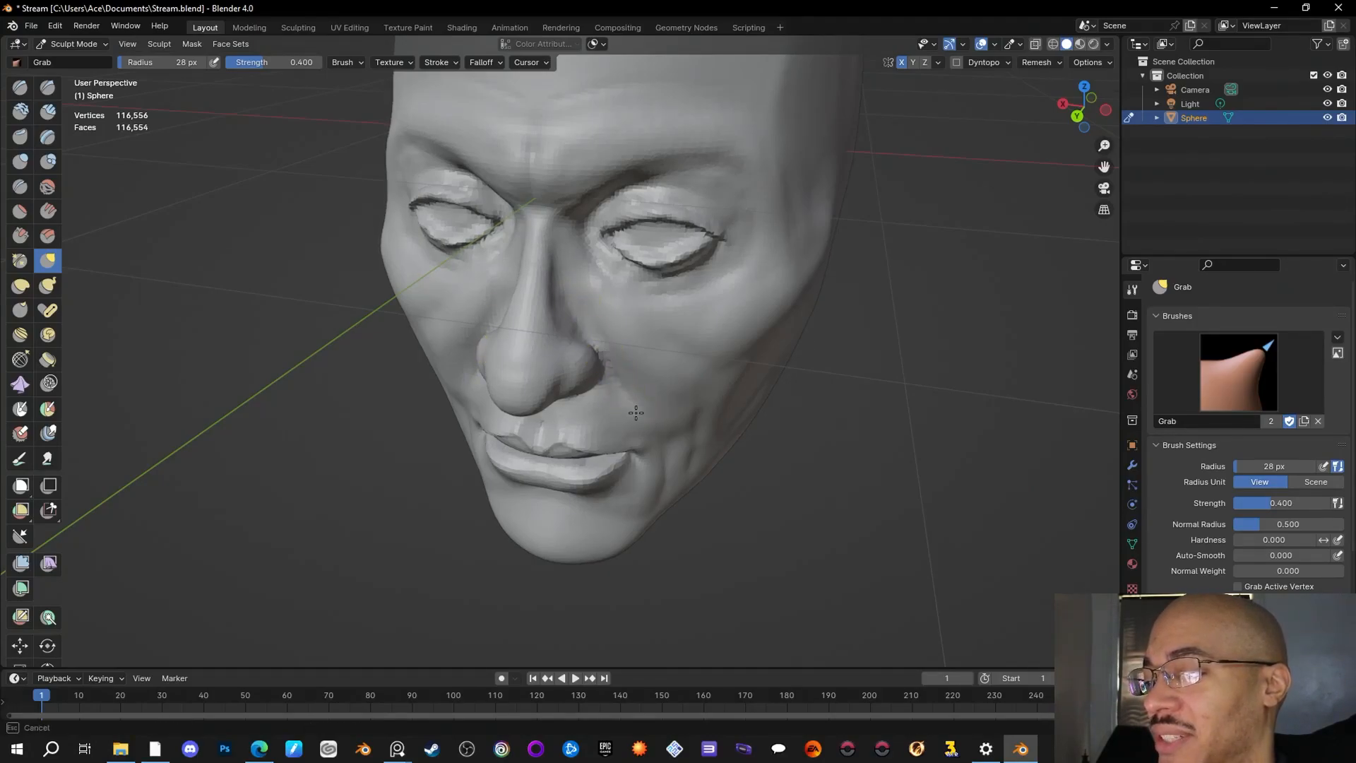
mouse_move(838, 493)
middle_down()
mouse_move(888, 575)
mouse_move(735, 544)
mouse_move(729, 508)
mouse_move(816, 460)
mouse_move(896, 574)
middle_up()
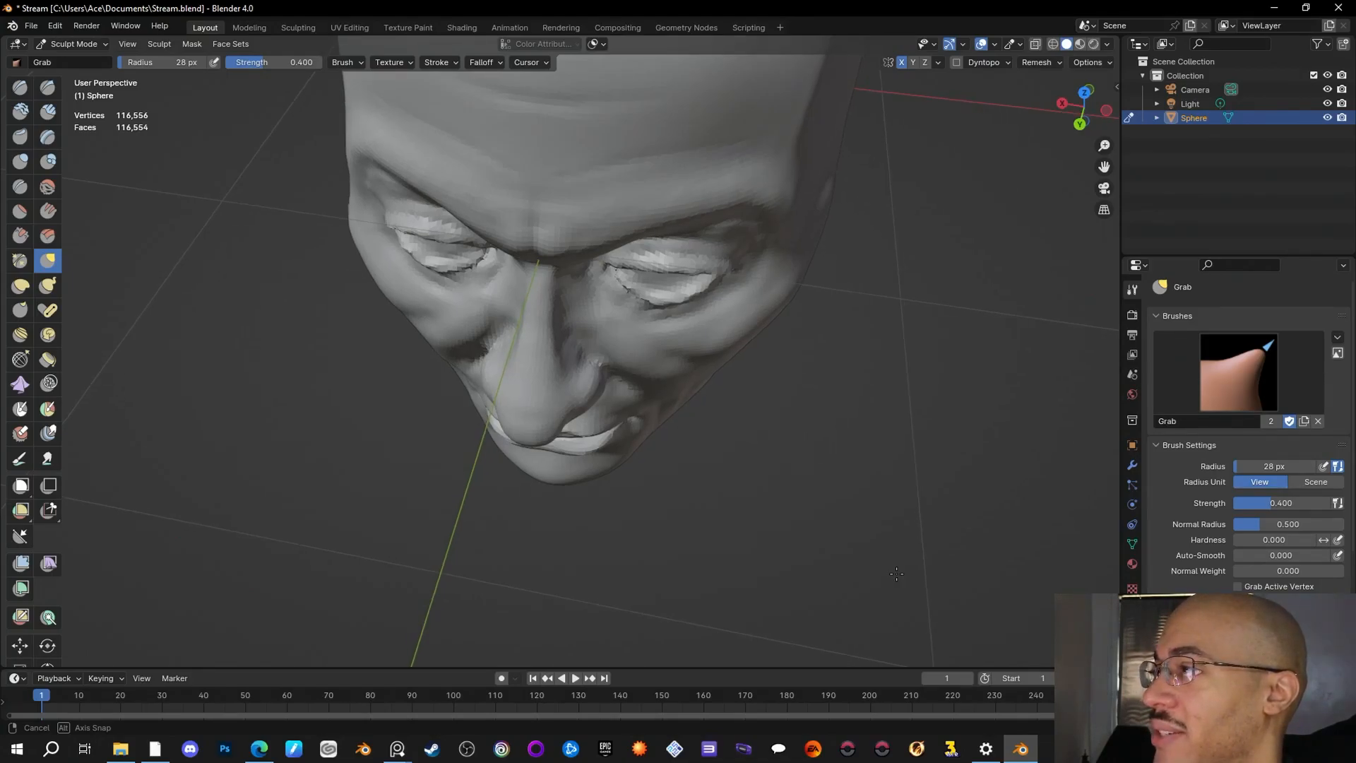
middle_drag(896, 573, 896, 573)
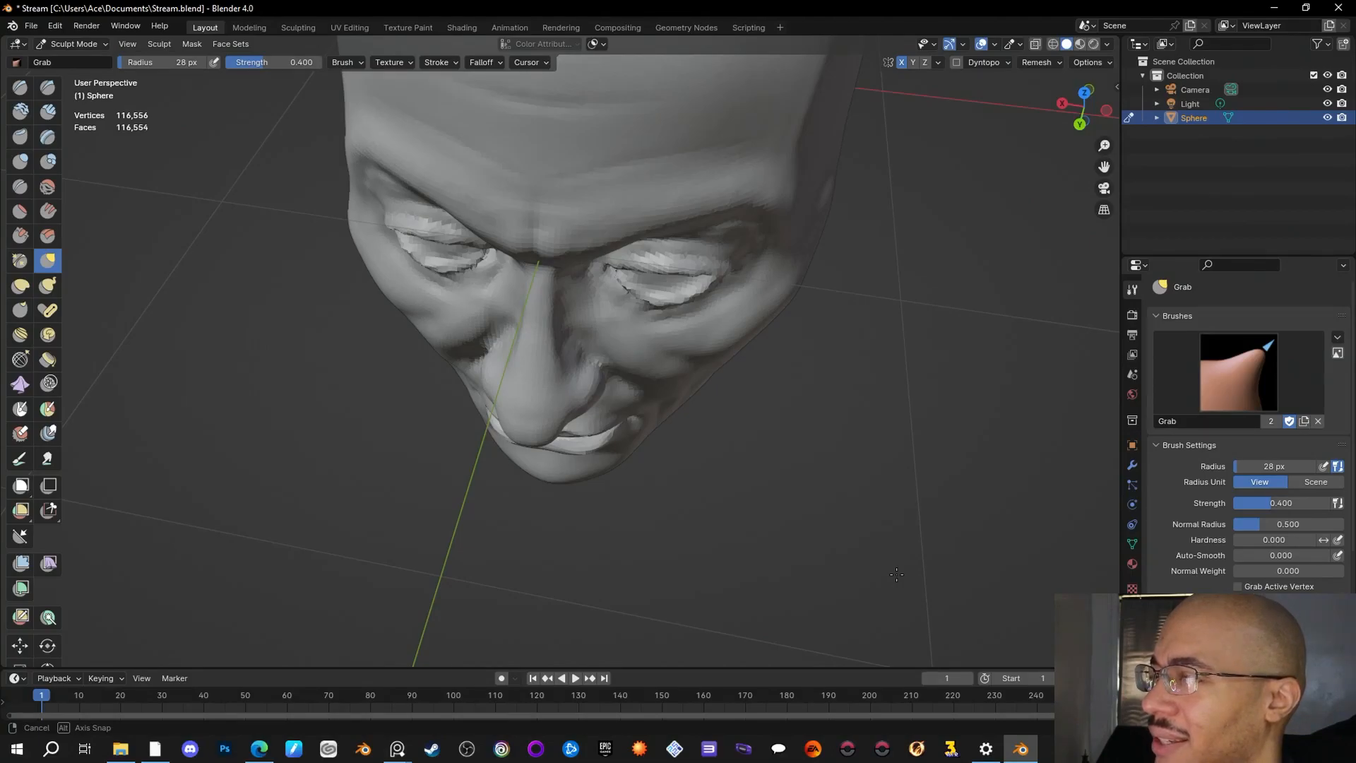
mouse_move(896, 573)
middle_down()
mouse_move(830, 554)
mouse_move(802, 484)
middle_up()
mouse_move(853, 527)
middle_down()
mouse_move(781, 469)
mouse_move(869, 461)
mouse_move(945, 532)
mouse_move(887, 464)
middle_up()
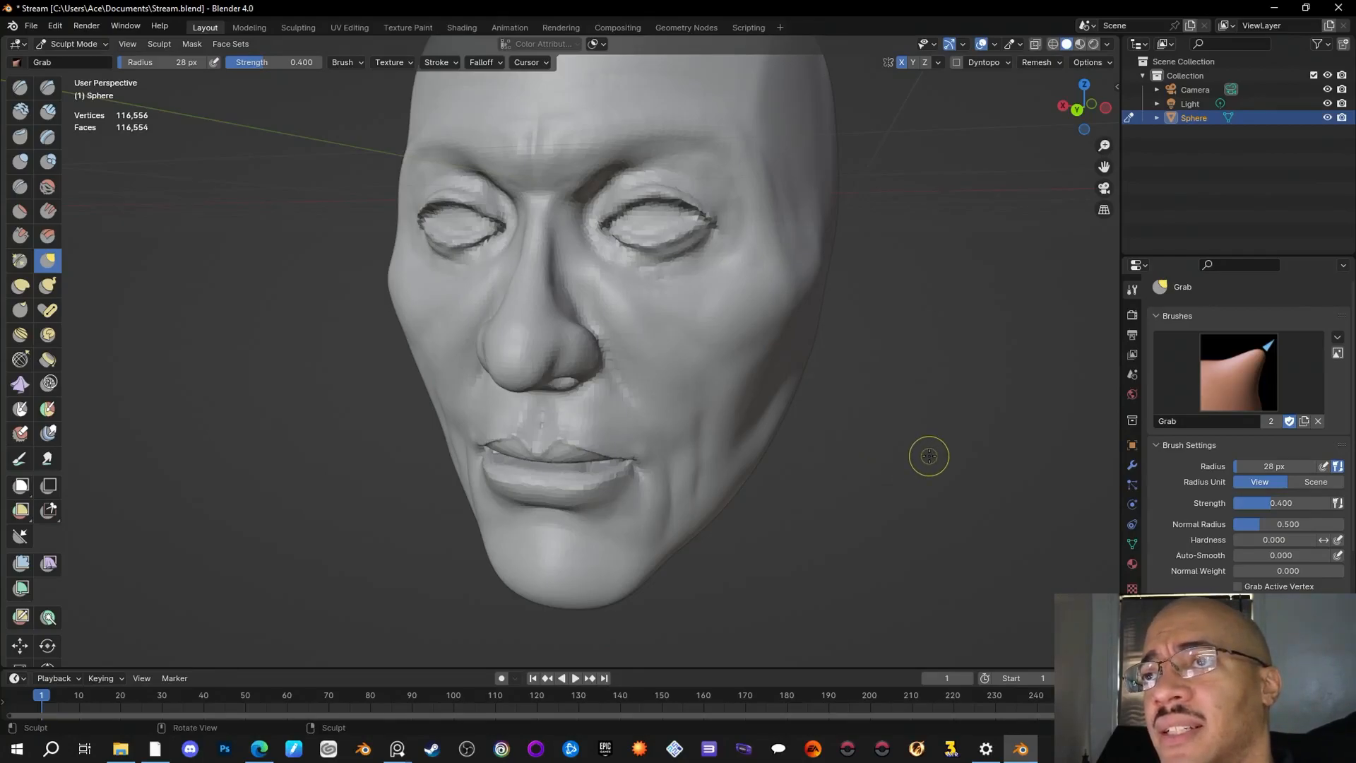
Step: Show the whole head in profile in the left orthographic view
mouse_move(892, 388)
middle_down()
mouse_move(802, 440)
mouse_move(826, 430)
mouse_move(783, 415)
middle_up()
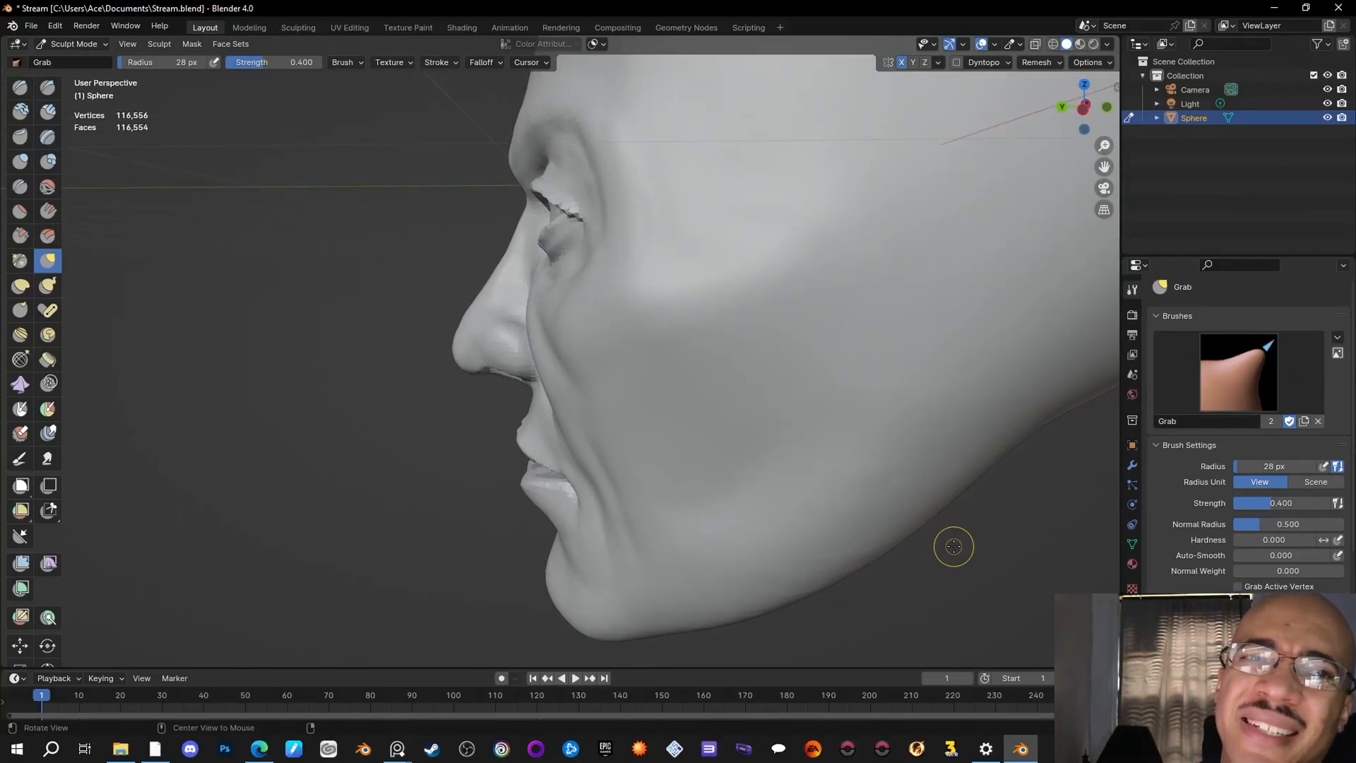
alt+shift+drag(978, 565, 768, 599)
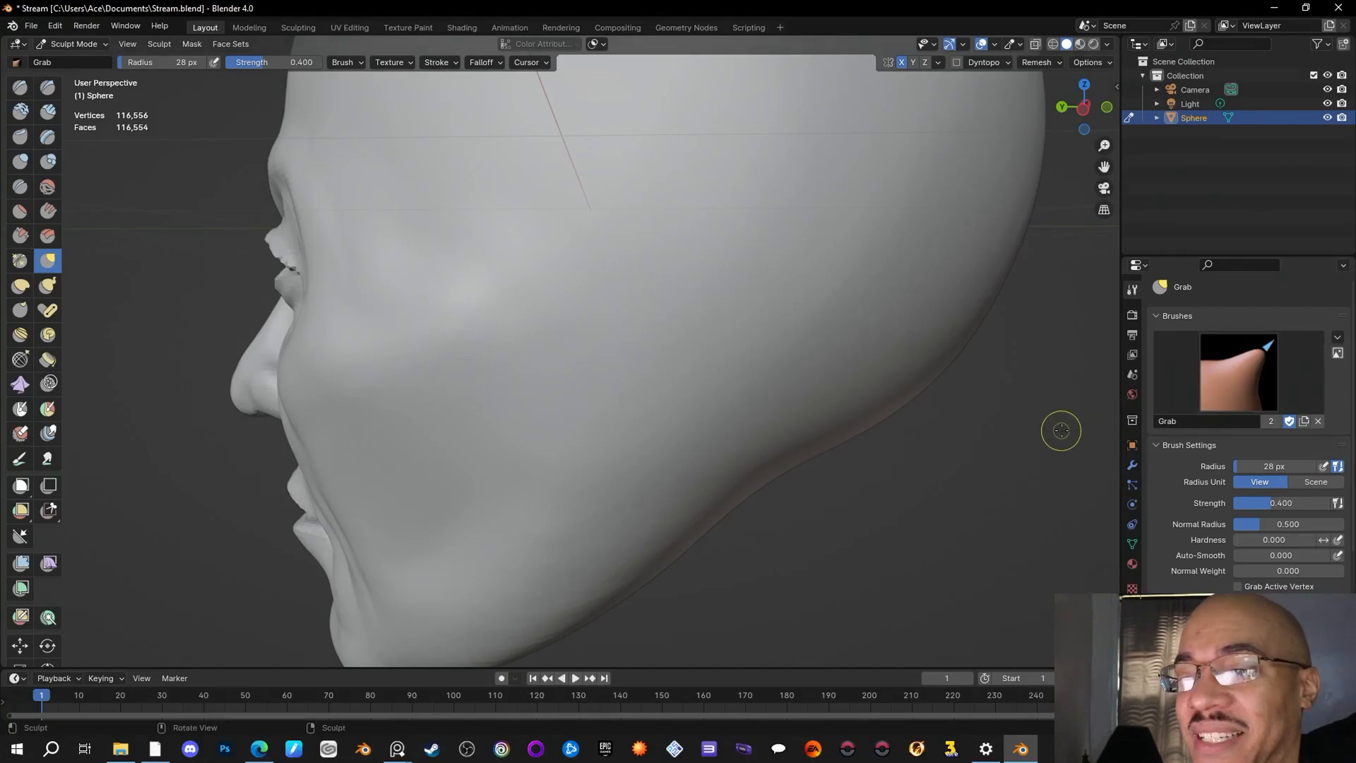
click(1085, 104)
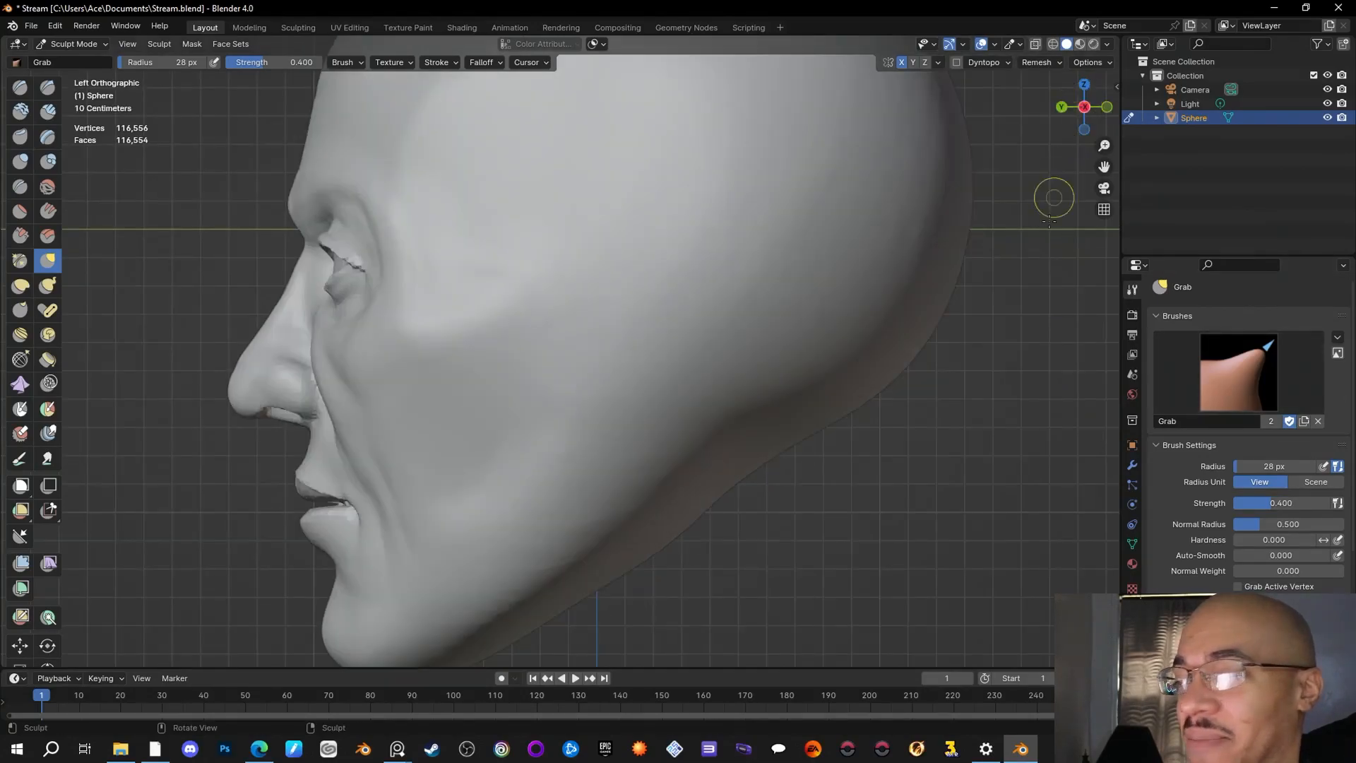
scroll(973, 477, down, 1)
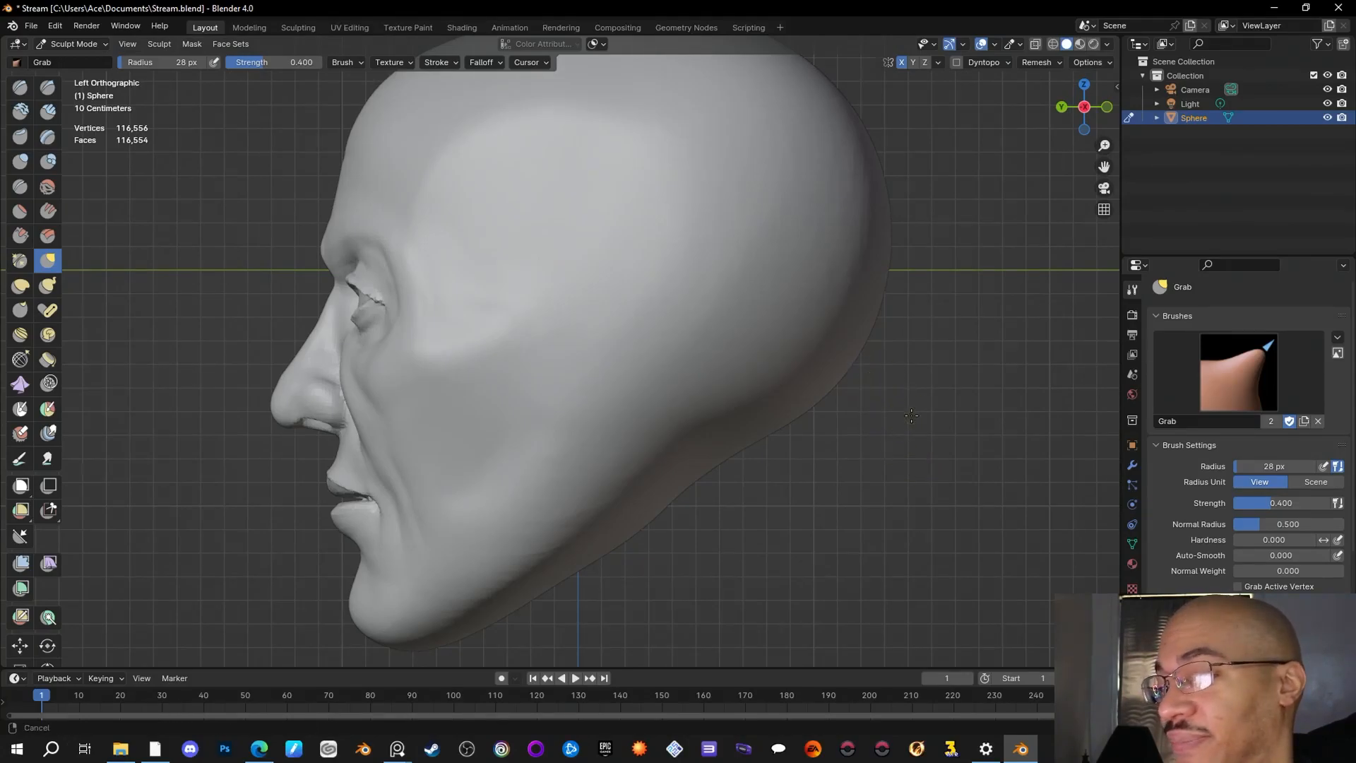
scroll(908, 445, down, 2)
shift+middle_drag(876, 472, 885, 480)
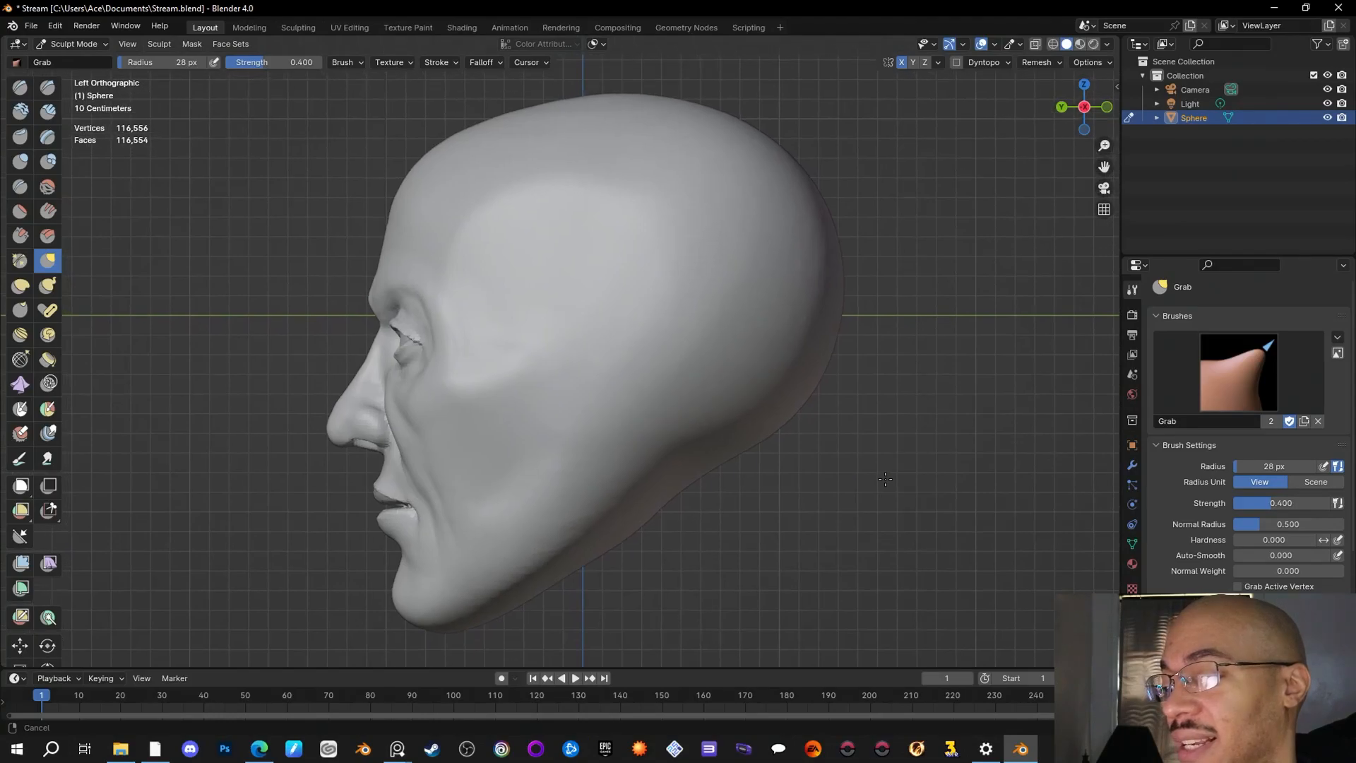
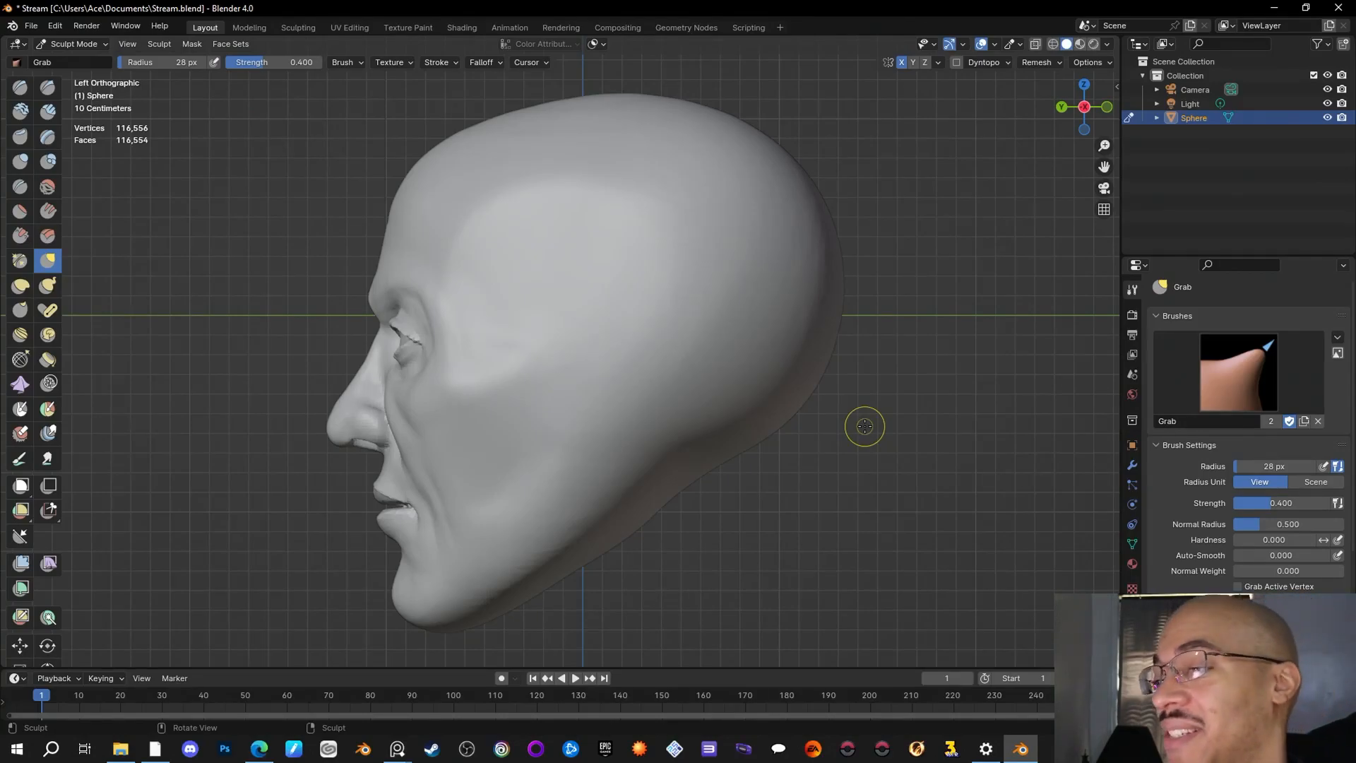
Step: Return to the left orthographic view and switch to the Mask brush with a radius of 8 px
middle_drag(832, 484, 854, 467)
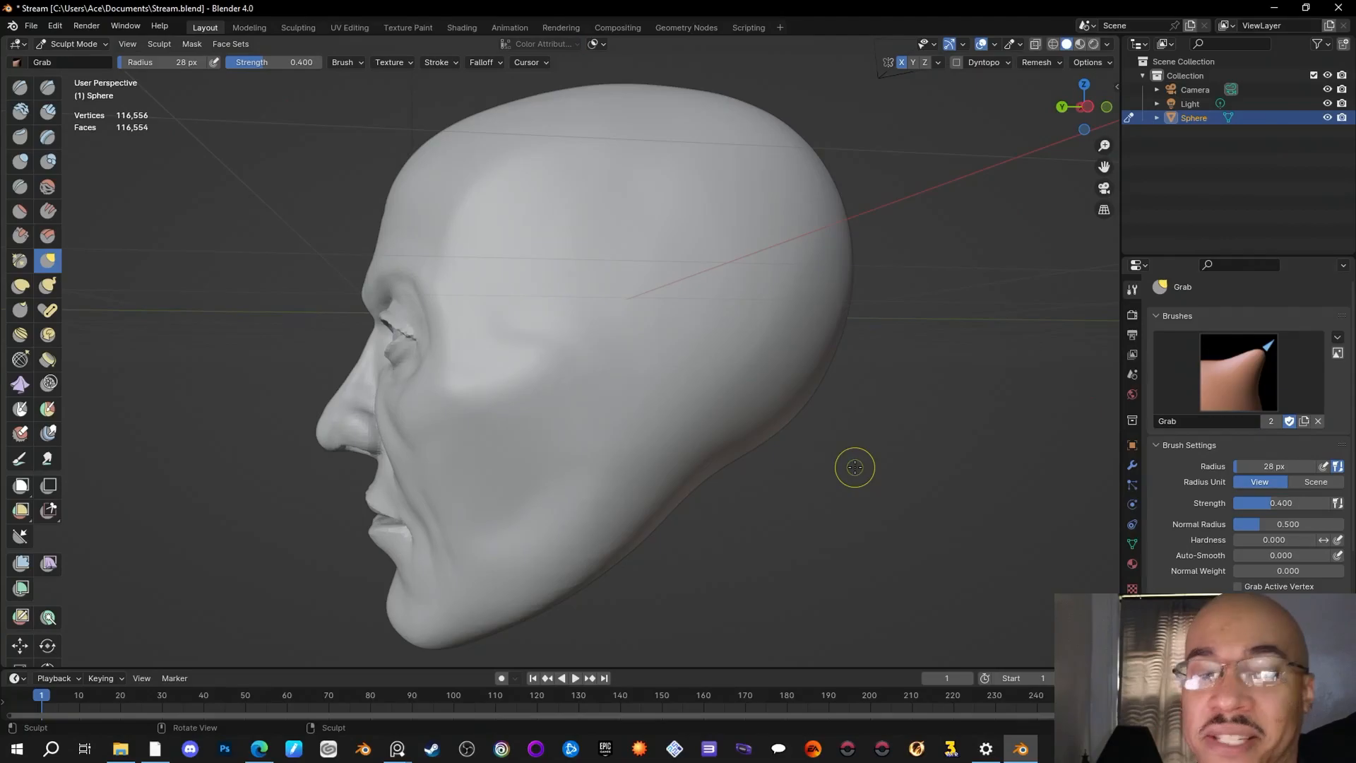
click(1087, 107)
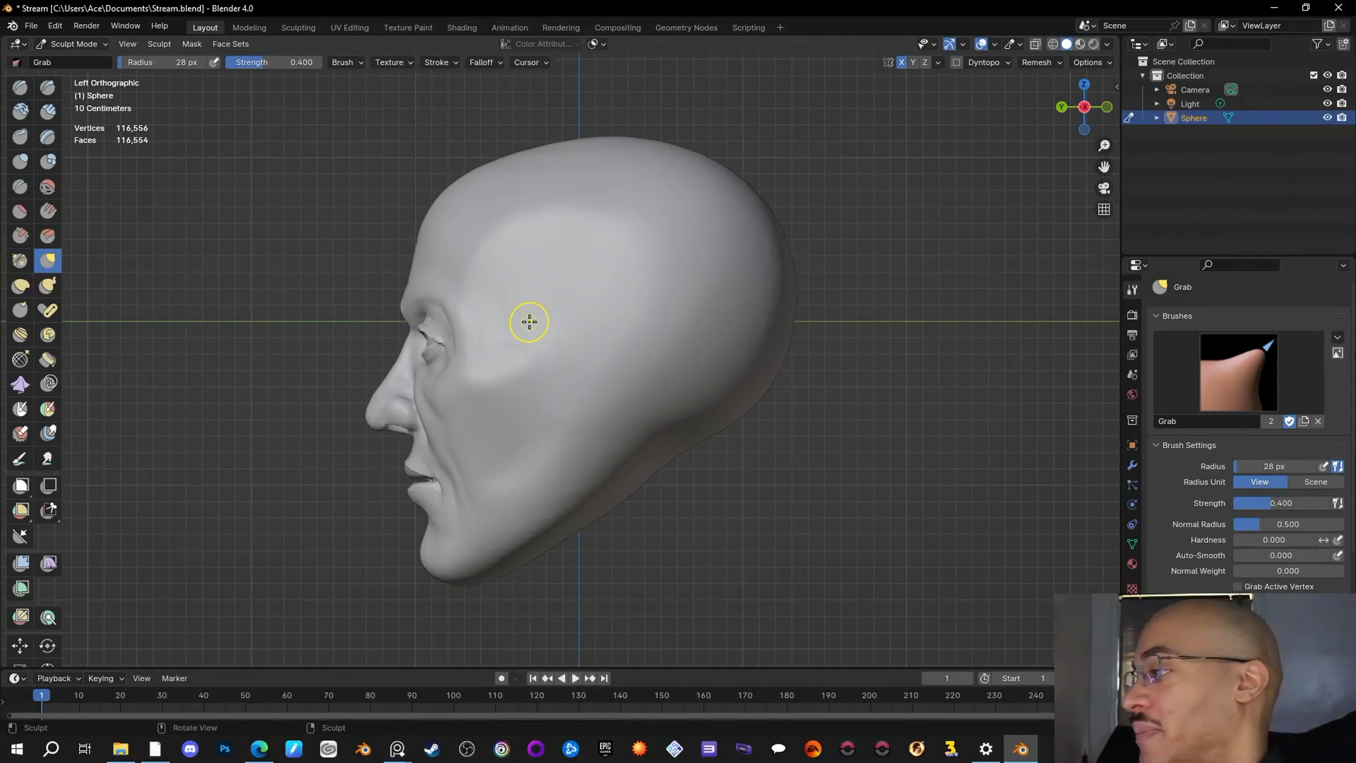
click(21, 407)
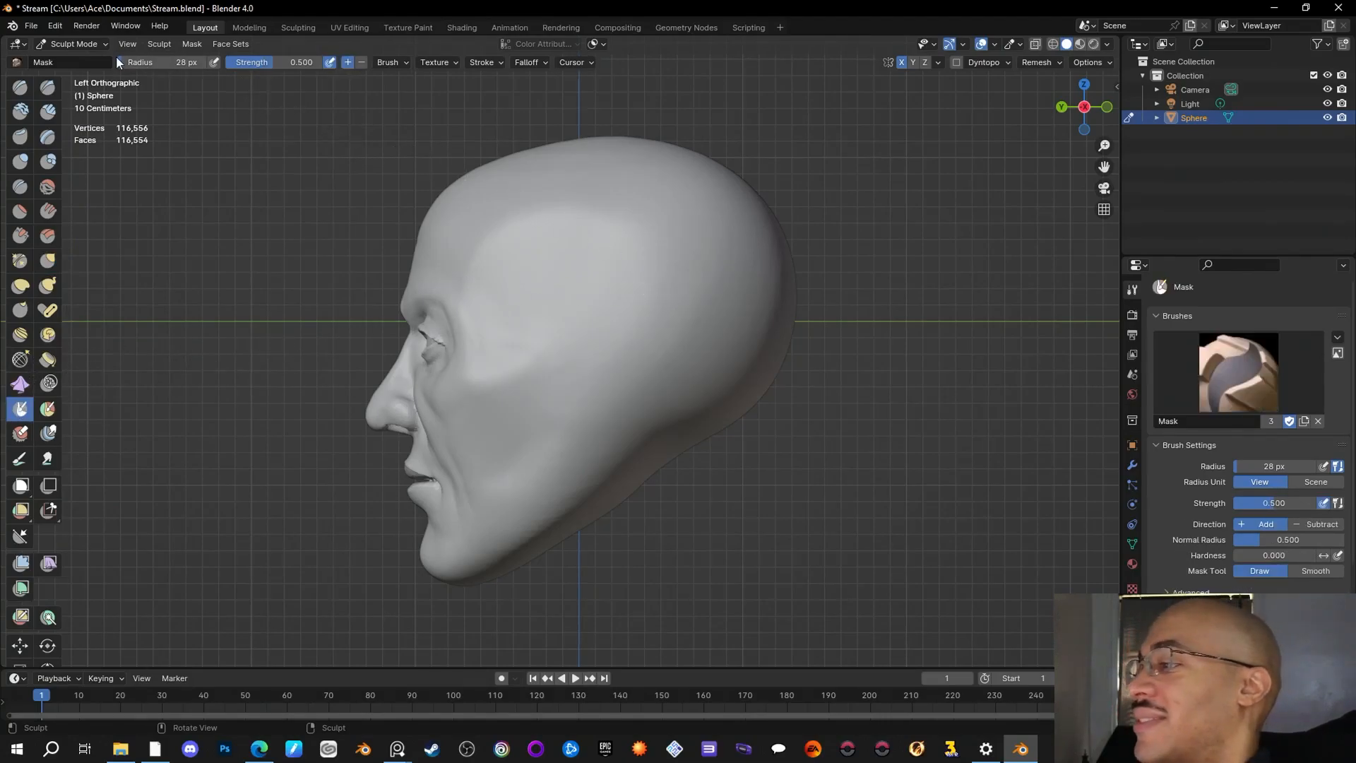
drag(103, 52, 83, 48)
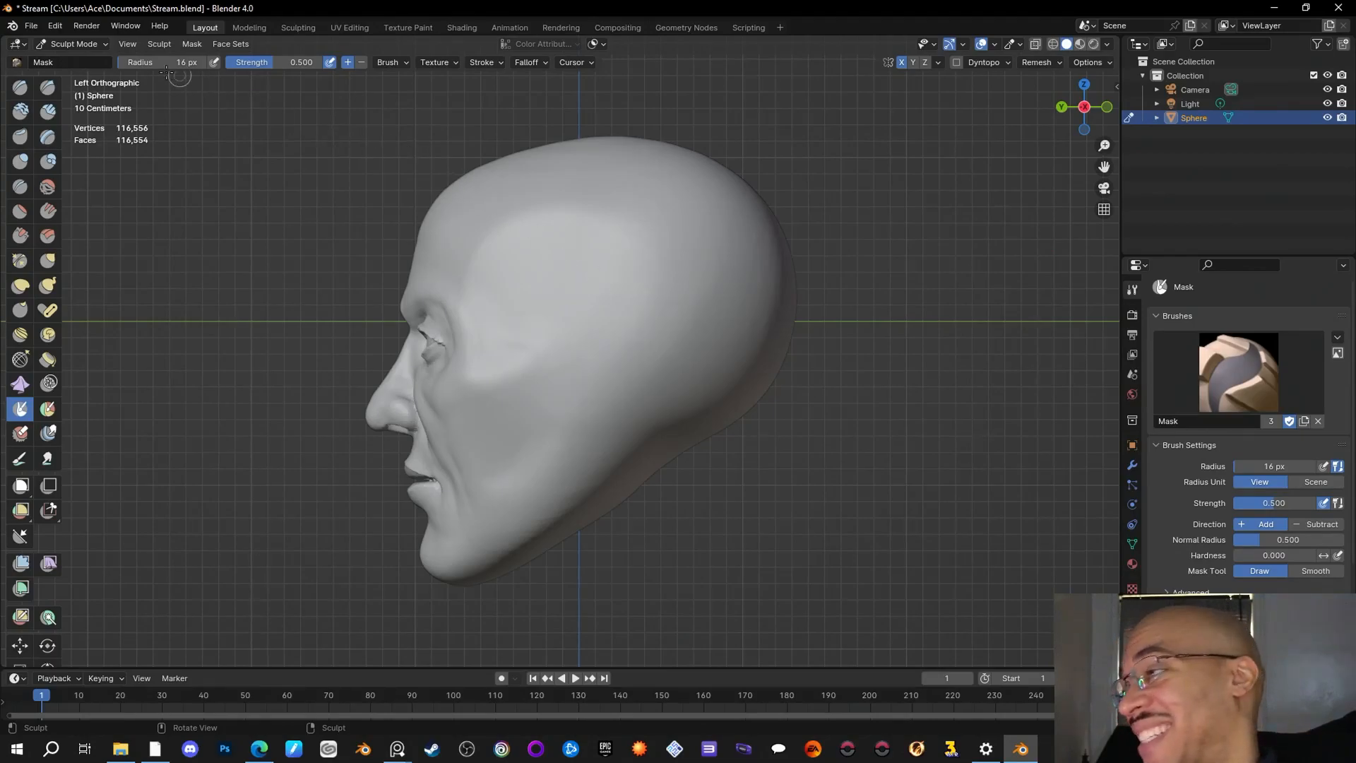
drag(149, 63, 137, 58)
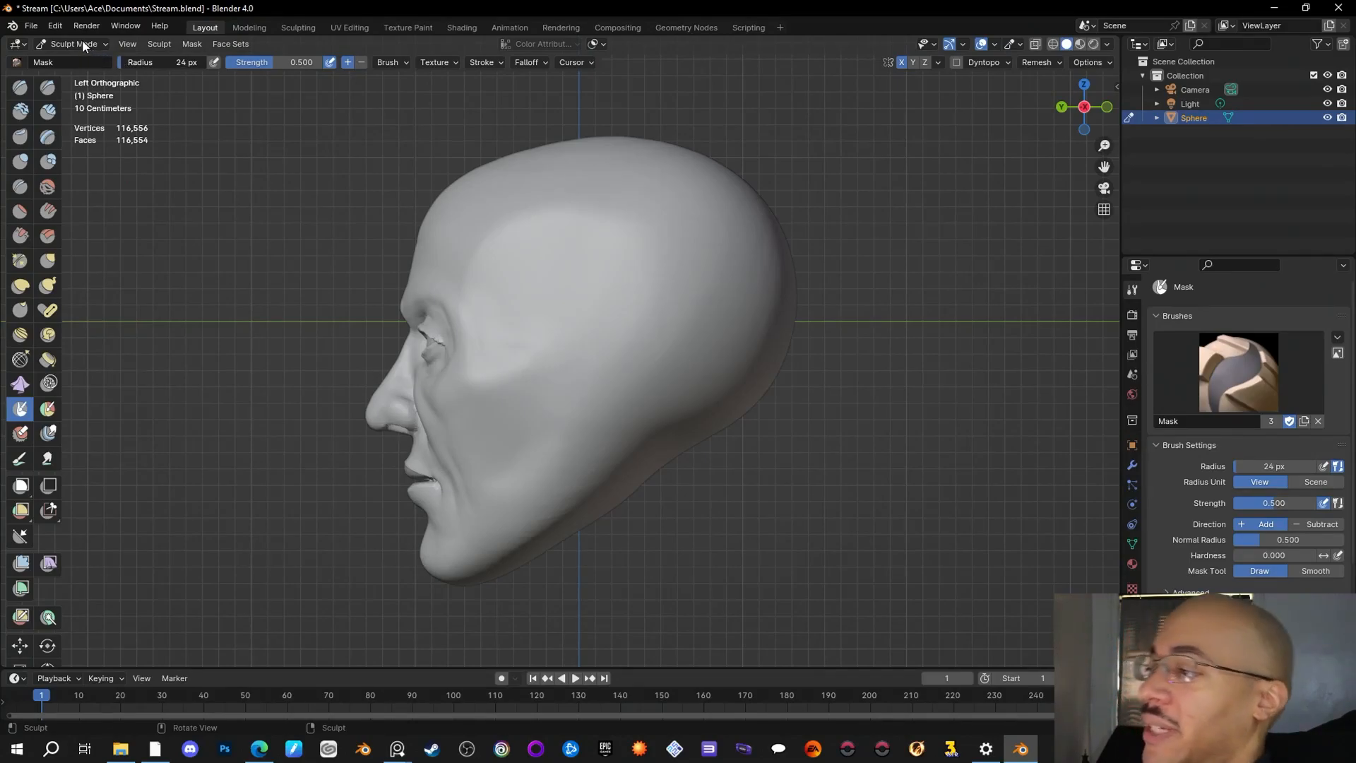
drag(78, 39, 81, 39)
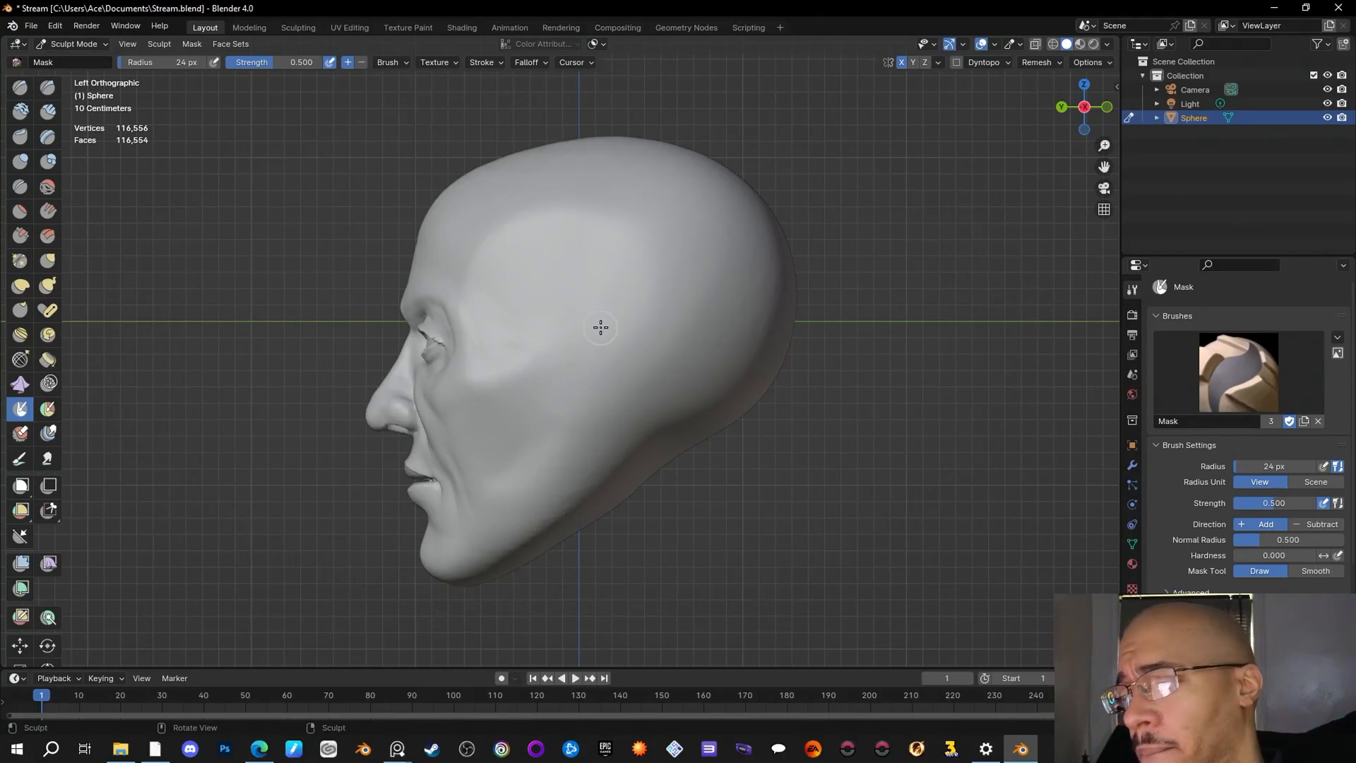
mouse_move(121, 61)
mouse_down()
mouse_move(93, 51)
mouse_move(104, 53)
mouse_up()
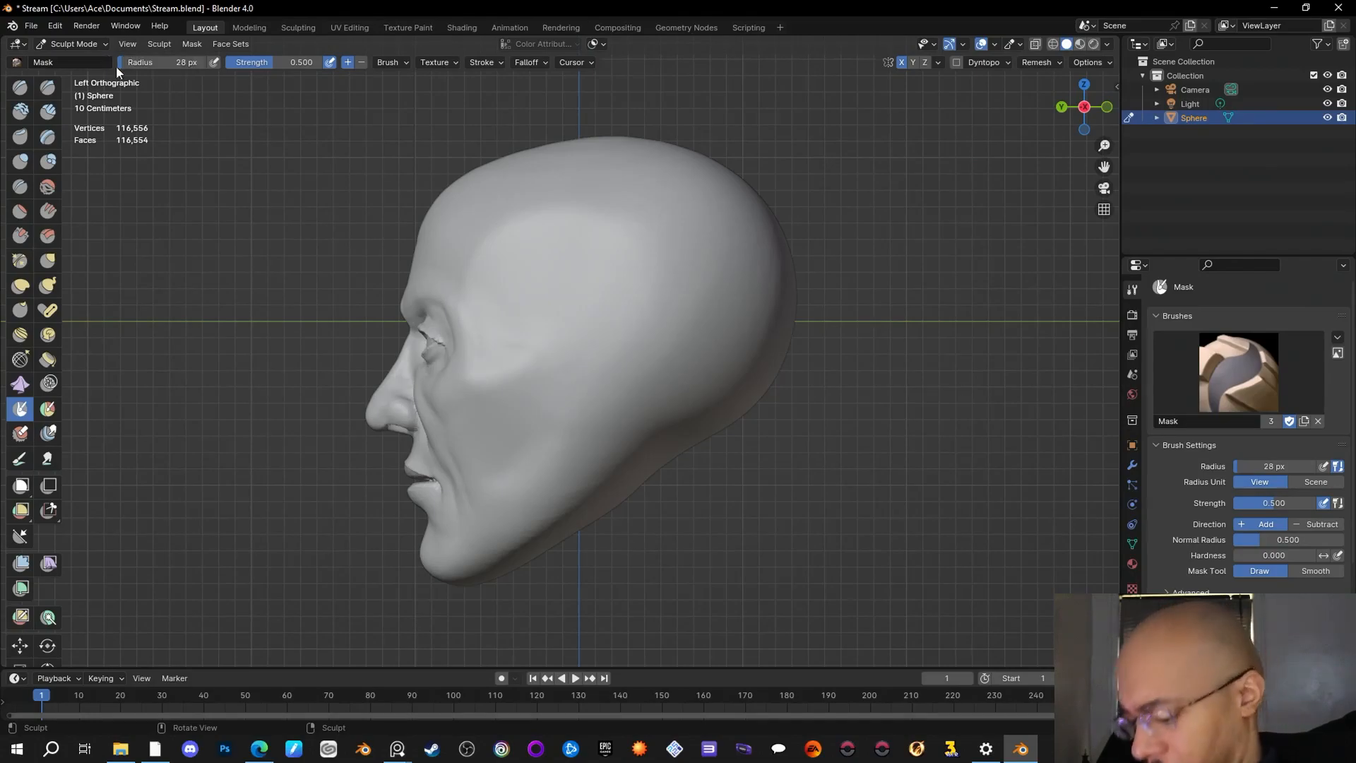
key(f)
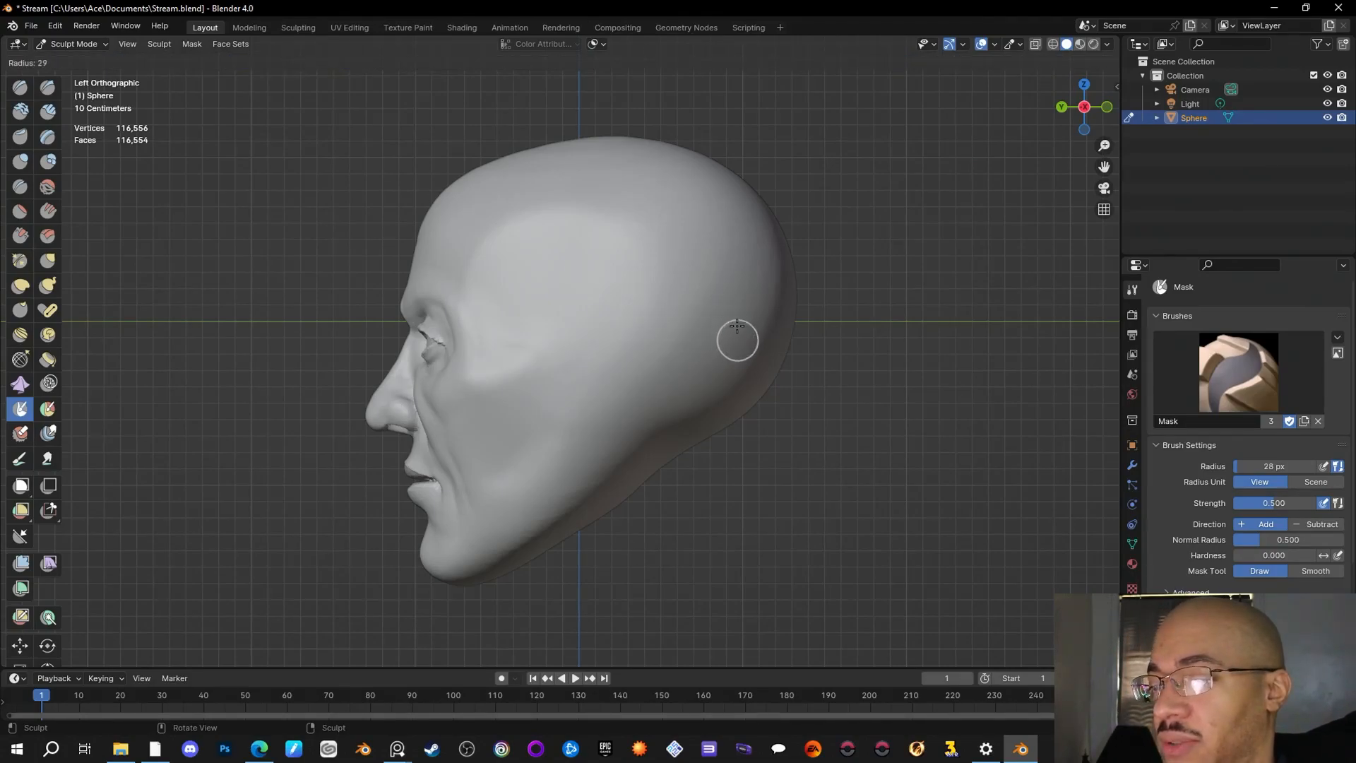
click(723, 290)
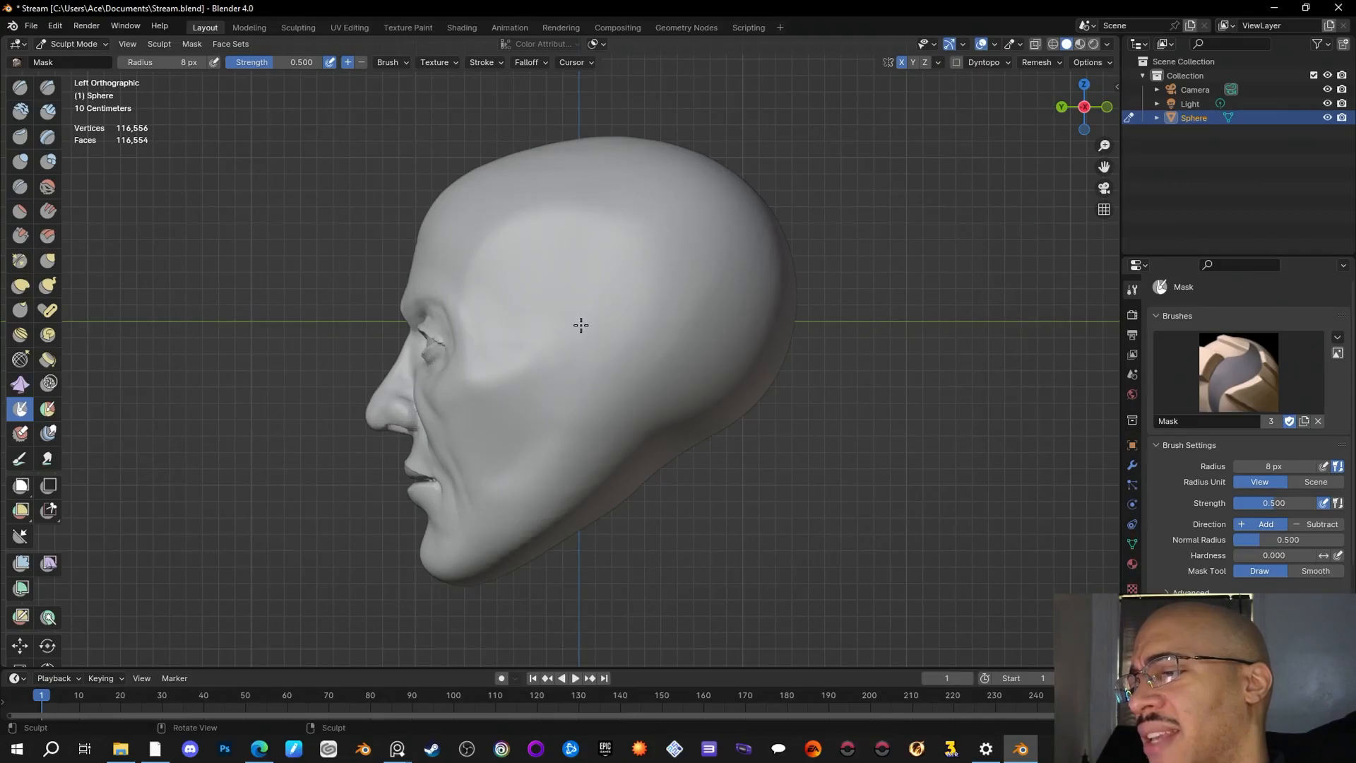
mouse_move(584, 315)
mouse_down()
mouse_move(596, 291)
mouse_move(628, 302)
mouse_move(602, 287)
mouse_move(632, 291)
mouse_move(614, 282)
mouse_move(586, 355)
mouse_move(613, 297)
mouse_up()
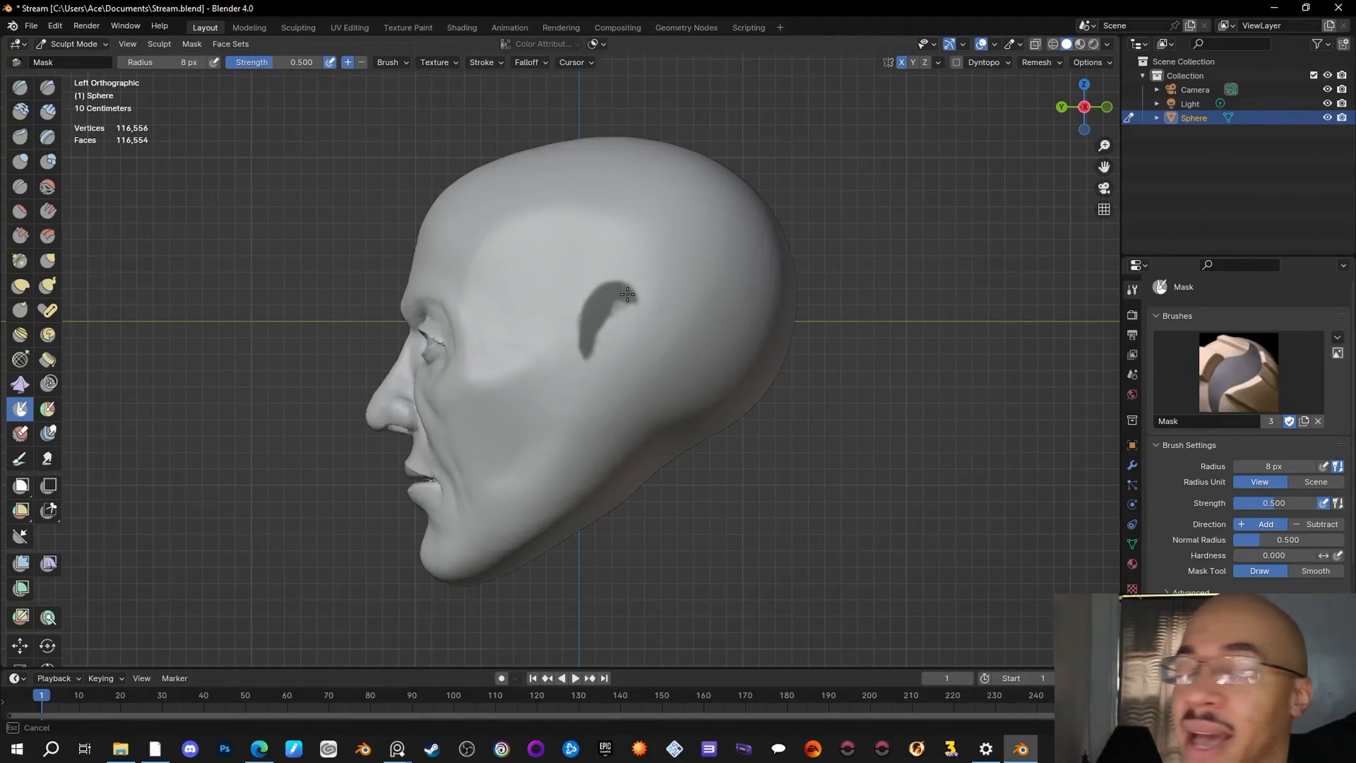
mouse_move(630, 300)
mouse_down()
mouse_move(646, 315)
mouse_move(592, 308)
mouse_move(644, 323)
mouse_move(615, 288)
mouse_move(593, 312)
mouse_move(632, 281)
mouse_move(593, 312)
mouse_move(646, 293)
mouse_move(650, 304)
mouse_move(600, 315)
mouse_move(608, 297)
mouse_move(595, 311)
mouse_move(625, 287)
mouse_move(616, 298)
mouse_move(632, 302)
mouse_move(611, 315)
mouse_move(622, 308)
mouse_up()
key(alt+m)
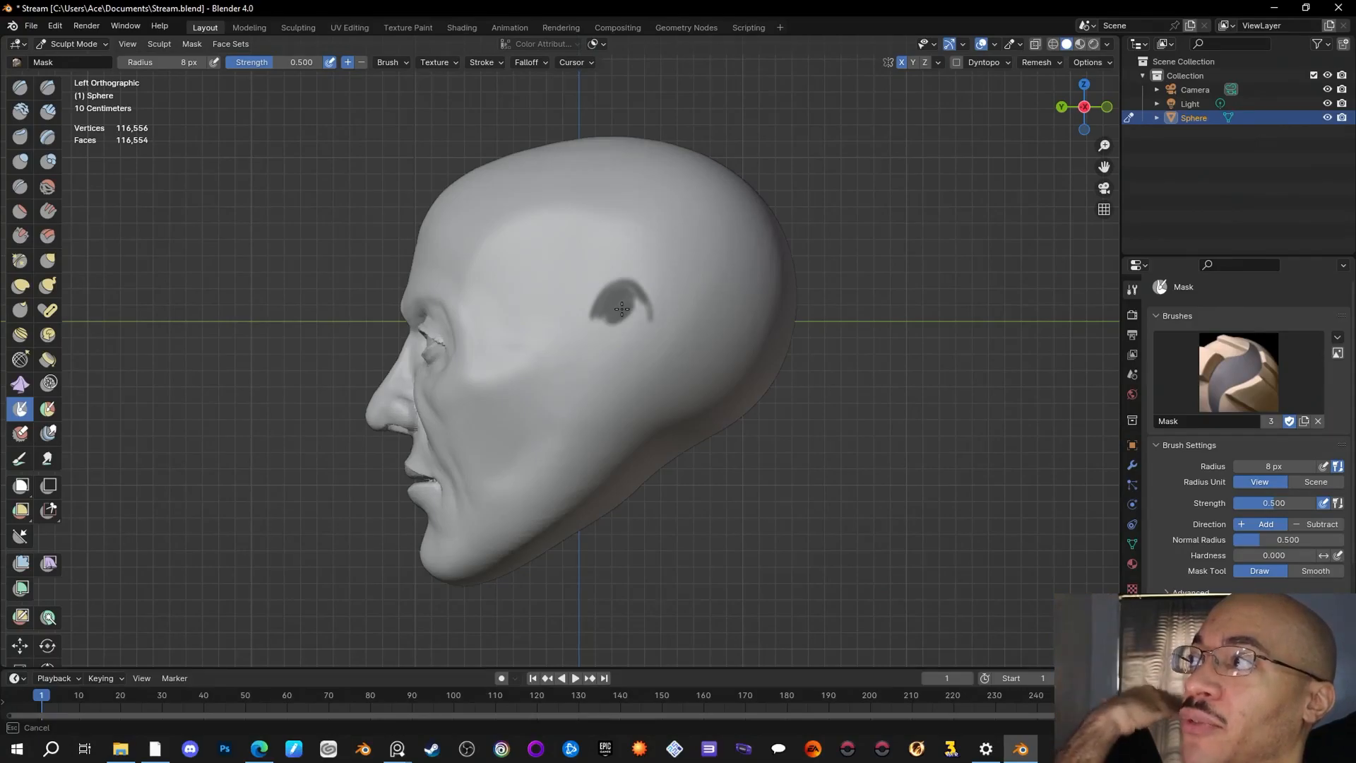
Step: Paint a filled ear-shaped mask on the side of the head behind the cheekbone, rounded above and tapering down toward the jaw
mouse_move(621, 309)
mouse_down()
mouse_move(632, 290)
mouse_move(633, 314)
mouse_move(637, 300)
mouse_move(606, 323)
mouse_move(604, 308)
mouse_move(641, 336)
mouse_up()
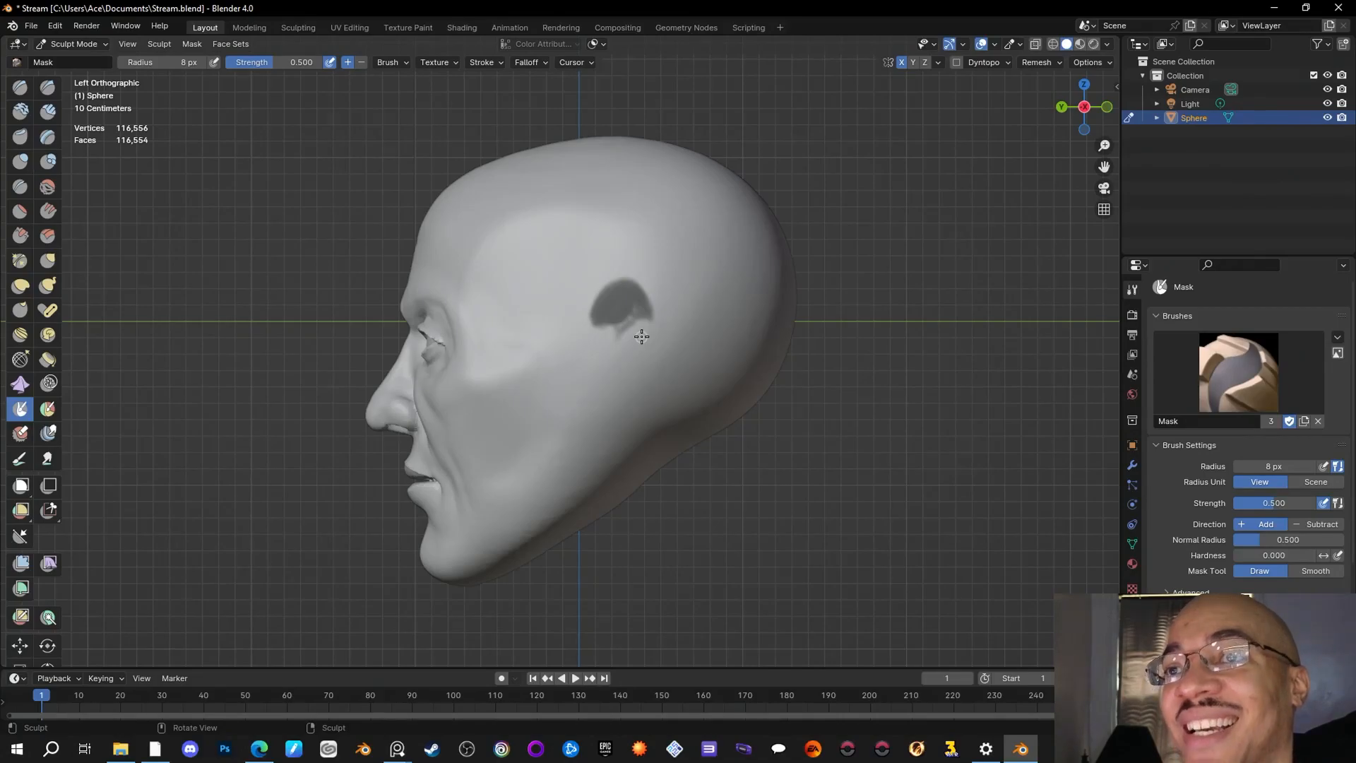
mouse_move(631, 307)
mouse_down()
mouse_move(646, 317)
mouse_move(622, 285)
mouse_move(629, 327)
mouse_move(588, 341)
mouse_move(597, 321)
mouse_move(611, 336)
mouse_move(627, 326)
mouse_move(614, 318)
mouse_move(646, 326)
mouse_move(643, 342)
mouse_move(617, 305)
mouse_move(634, 335)
mouse_move(648, 332)
mouse_move(647, 315)
mouse_move(601, 337)
mouse_move(591, 367)
mouse_move(602, 349)
mouse_up()
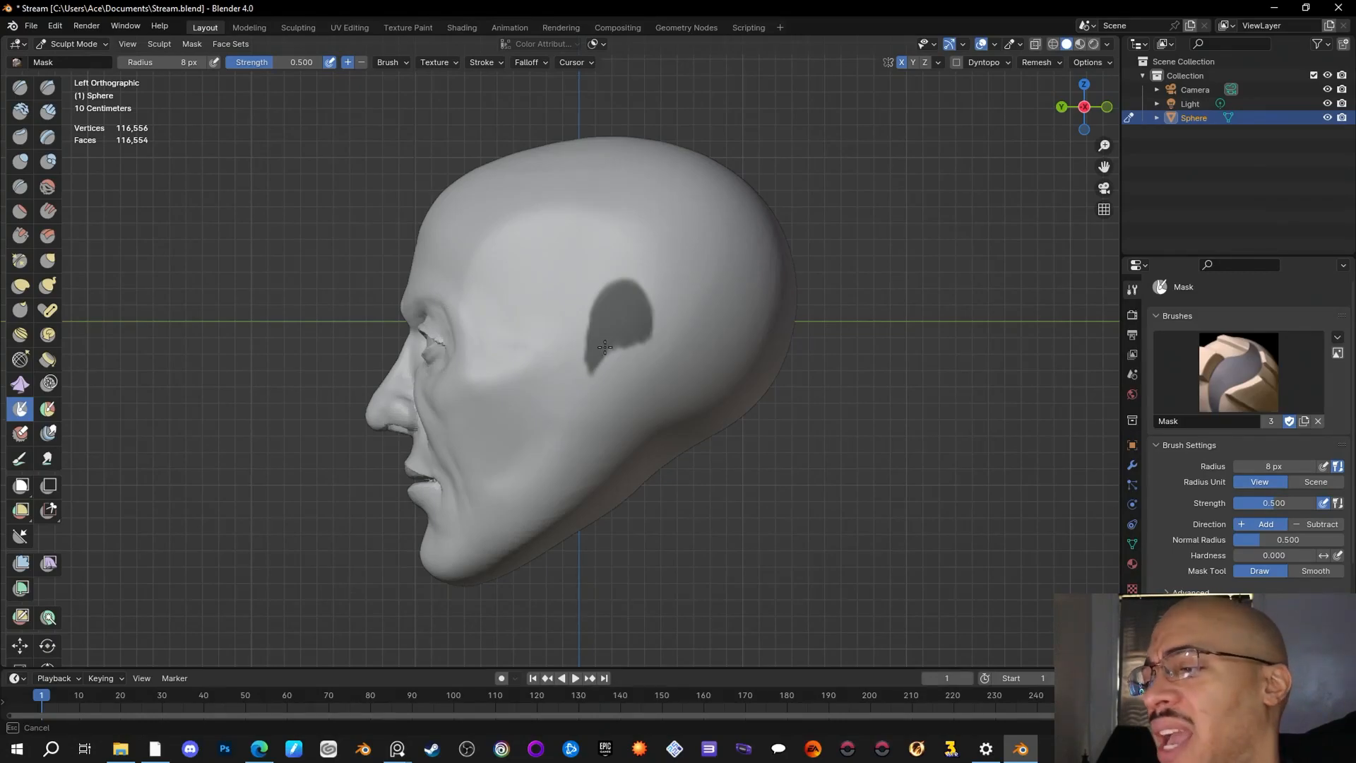
drag(596, 364, 597, 364)
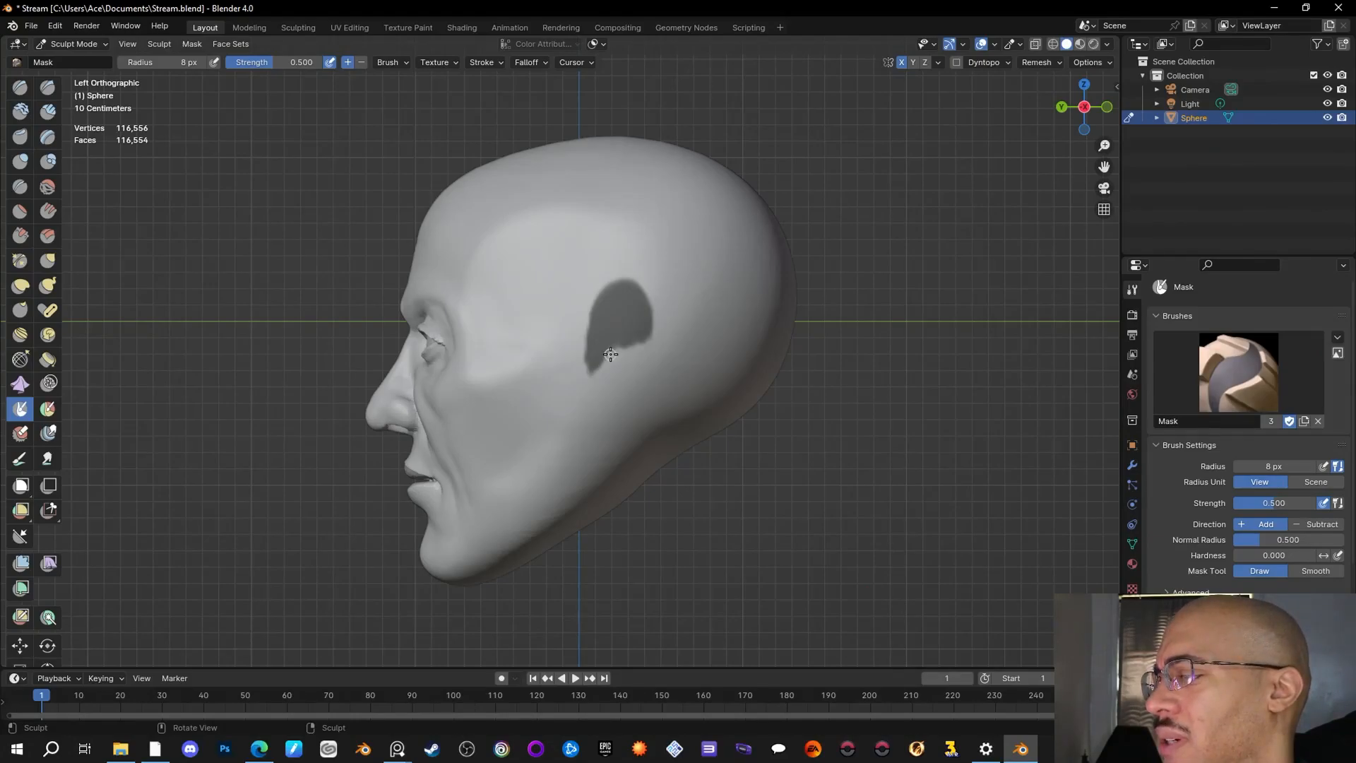
mouse_move(606, 325)
mouse_down()
mouse_move(606, 356)
mouse_move(619, 351)
mouse_move(592, 379)
mouse_up()
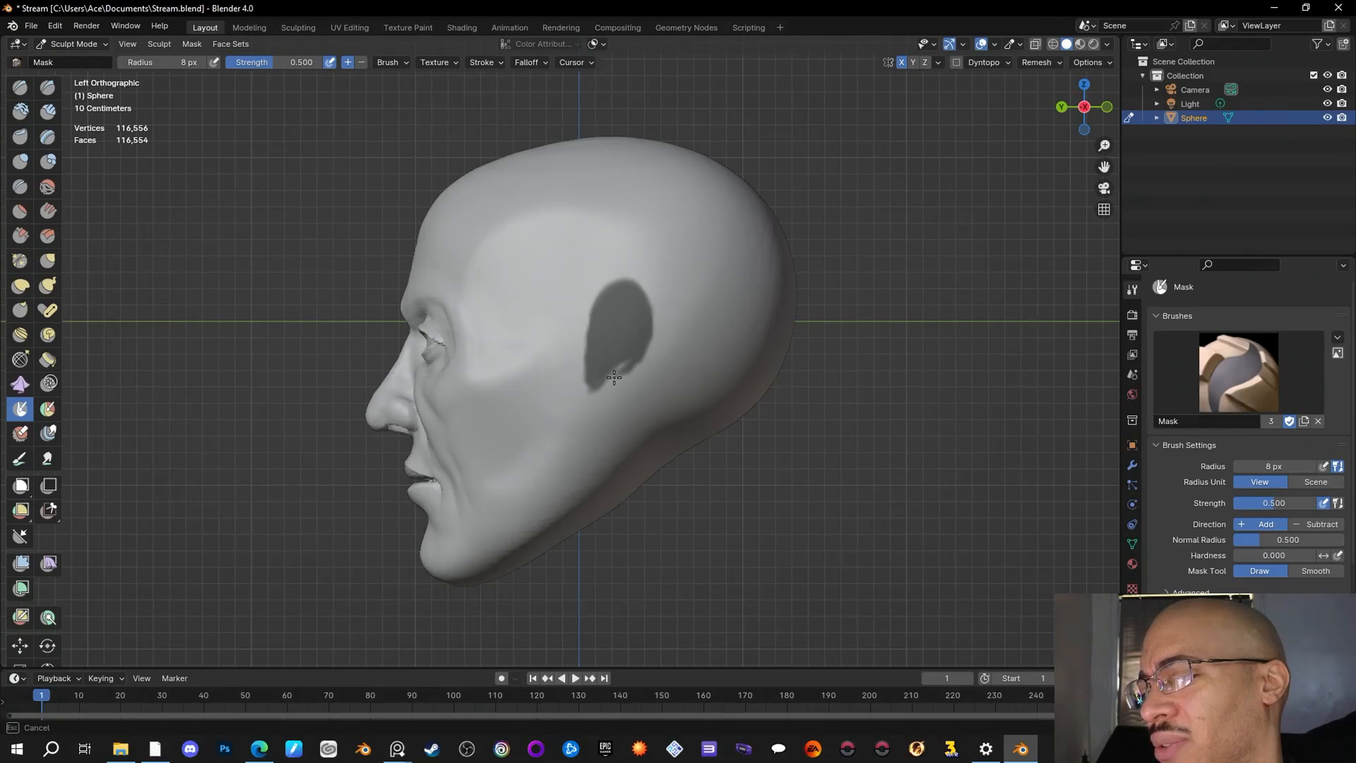
mouse_move(599, 375)
mouse_down()
mouse_move(587, 386)
mouse_move(613, 376)
mouse_move(593, 394)
mouse_move(624, 371)
mouse_move(590, 403)
mouse_up()
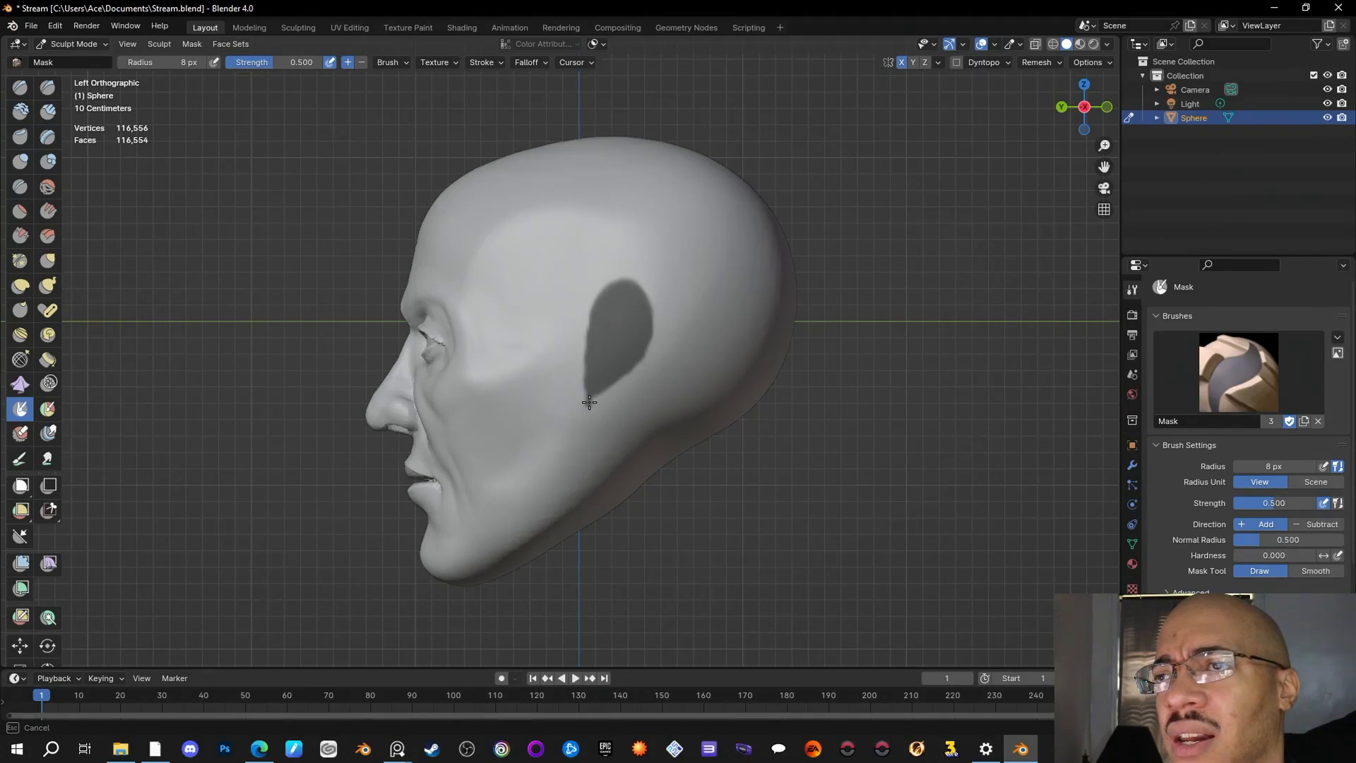
mouse_move(589, 401)
mouse_down()
mouse_move(623, 384)
mouse_move(598, 399)
mouse_move(588, 375)
mouse_move(600, 392)
mouse_move(646, 358)
mouse_move(605, 399)
mouse_move(628, 373)
mouse_up()
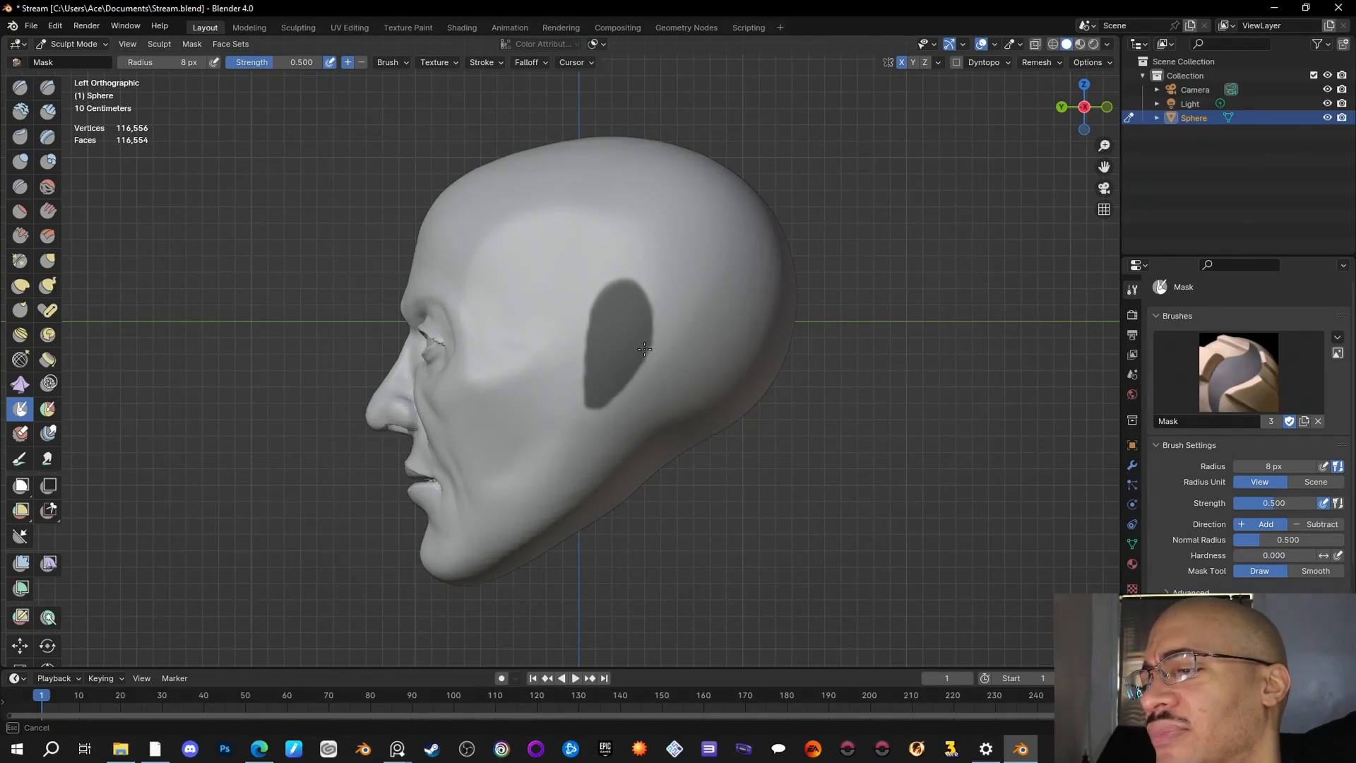
mouse_move(624, 282)
mouse_down()
mouse_move(586, 328)
mouse_move(595, 382)
mouse_up()
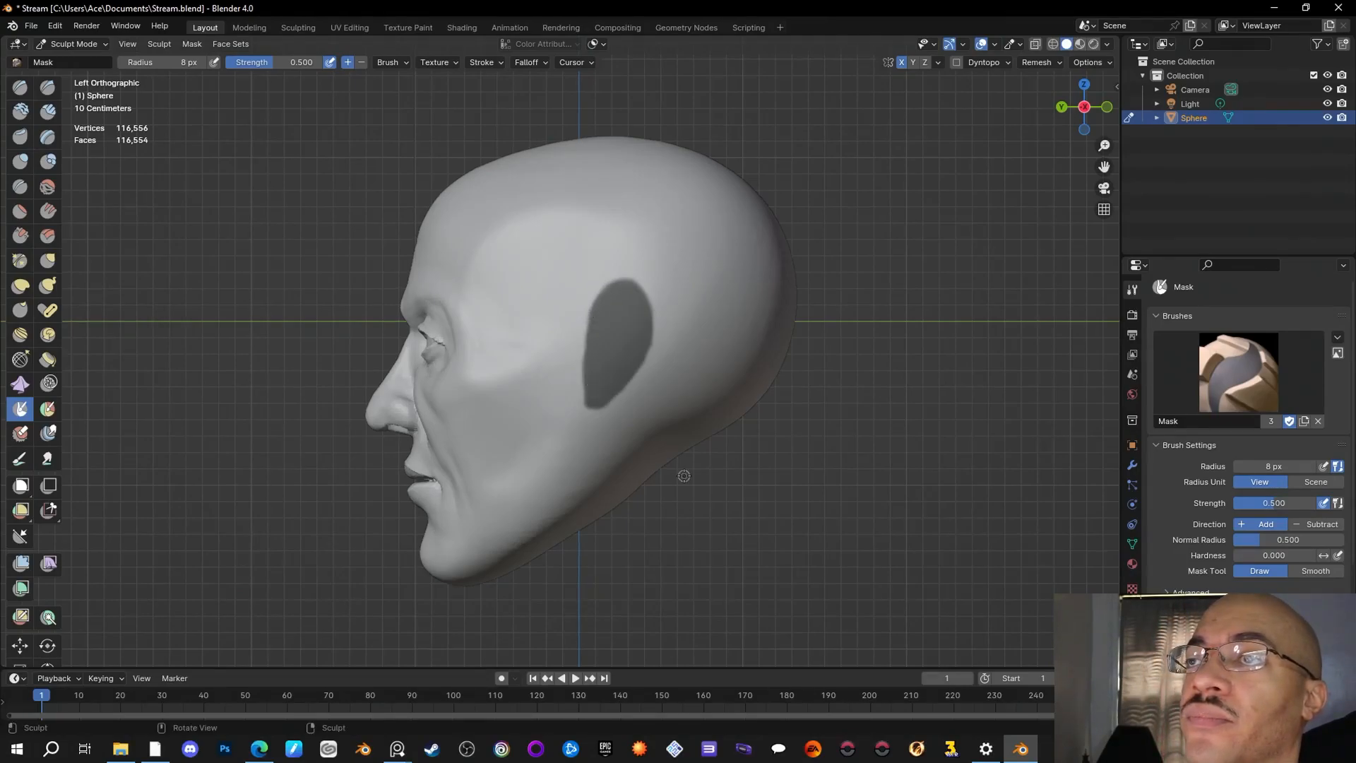
mouse_move(613, 390)
mouse_down()
mouse_move(632, 362)
mouse_move(594, 377)
mouse_up()
drag(628, 292, 635, 365)
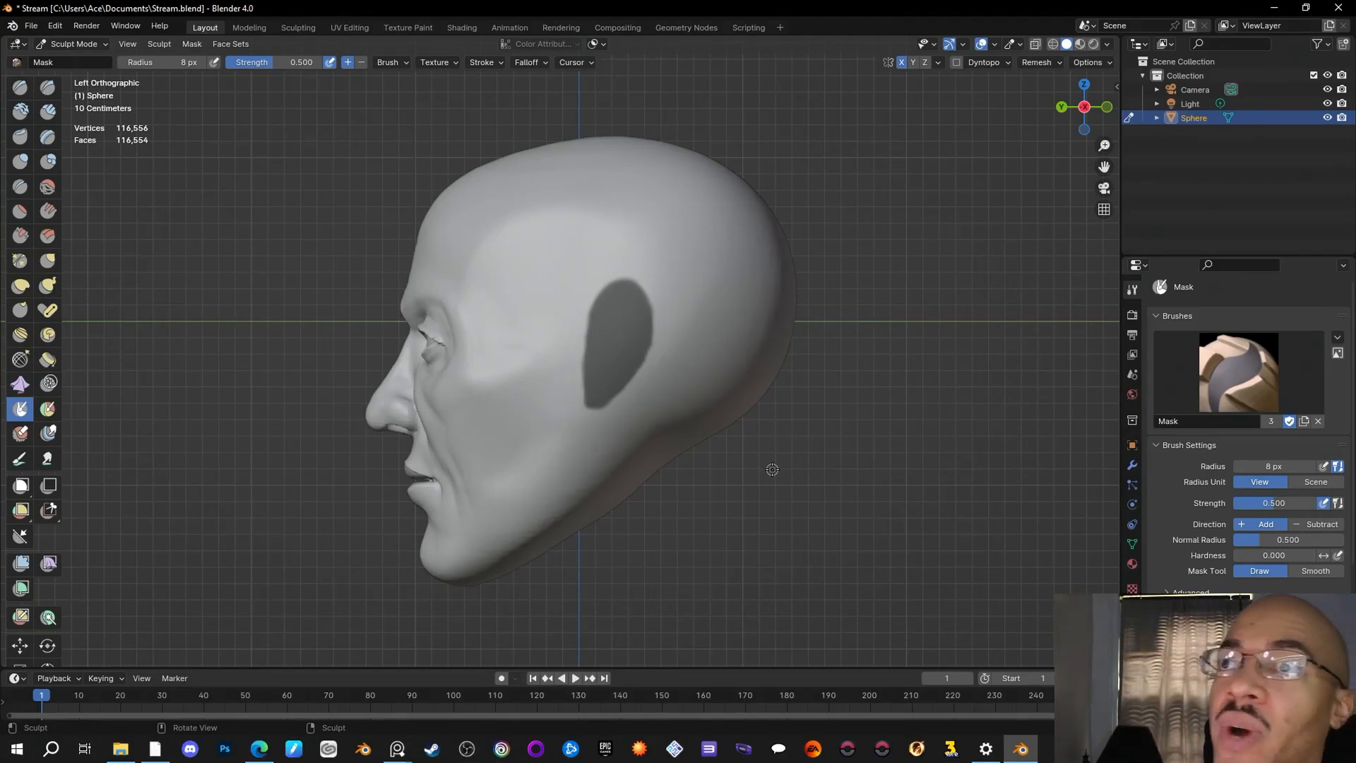
Step: Invert the mask so only the ear patch can be sculpted, and set the sculpt pivot position
key(ctrl+i)
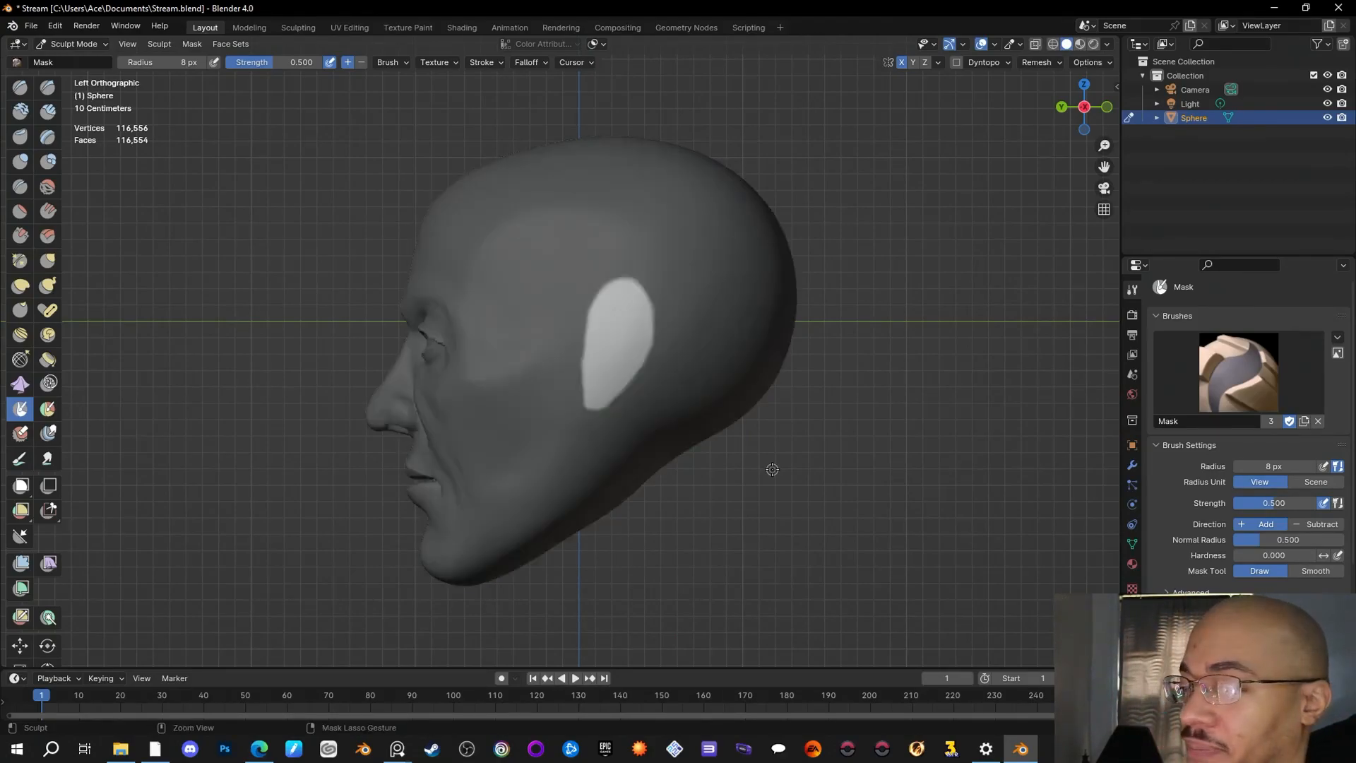
mouse_move(772, 469)
middle_down()
mouse_move(1025, 469)
mouse_move(887, 484)
mouse_move(839, 459)
middle_up()
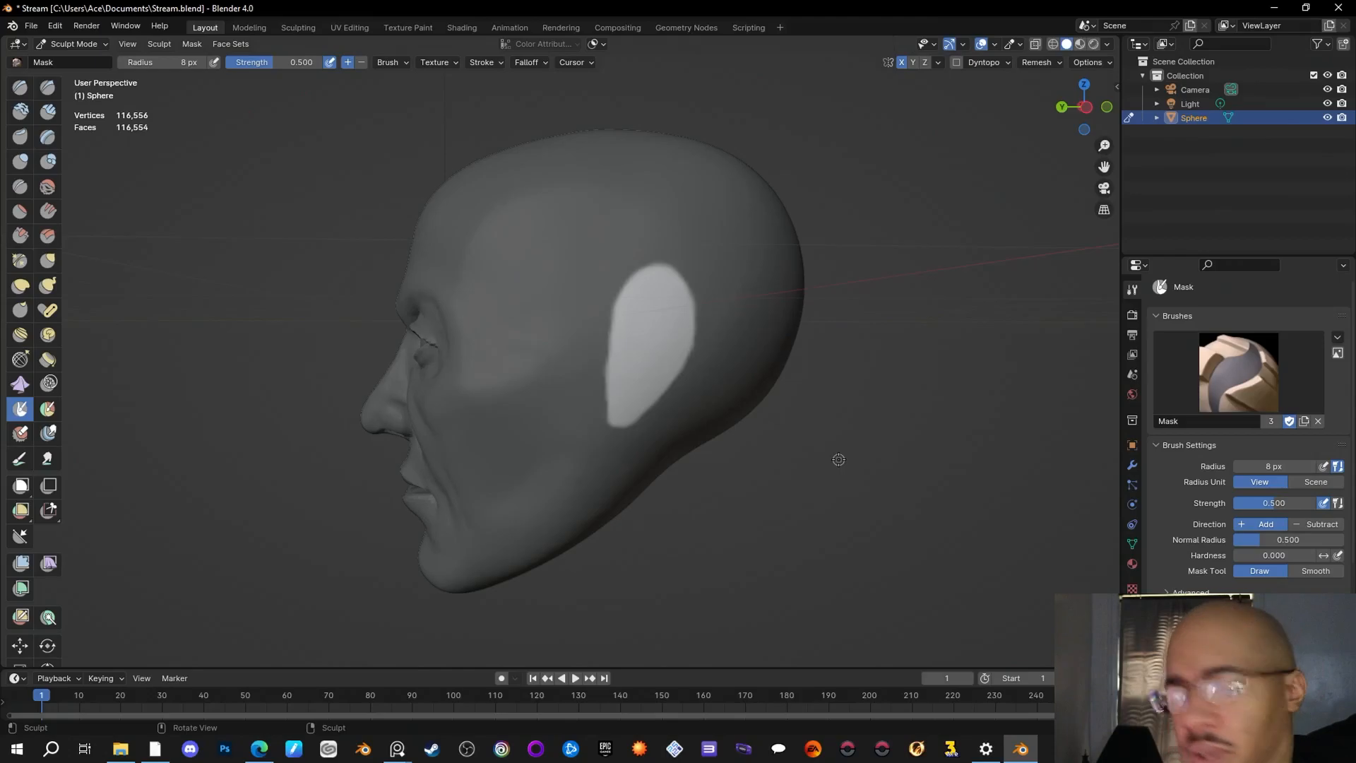
click(161, 45)
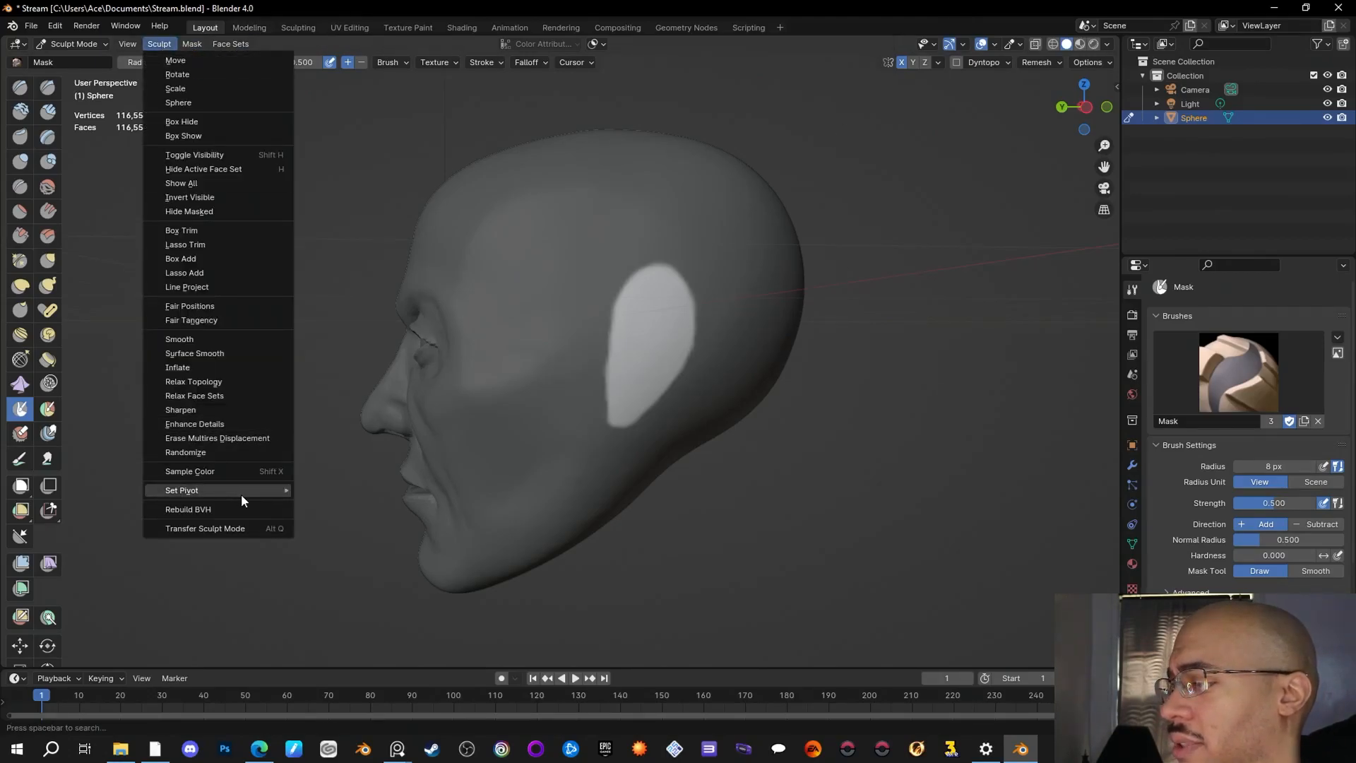
mouse_move(240, 494)
click(375, 514)
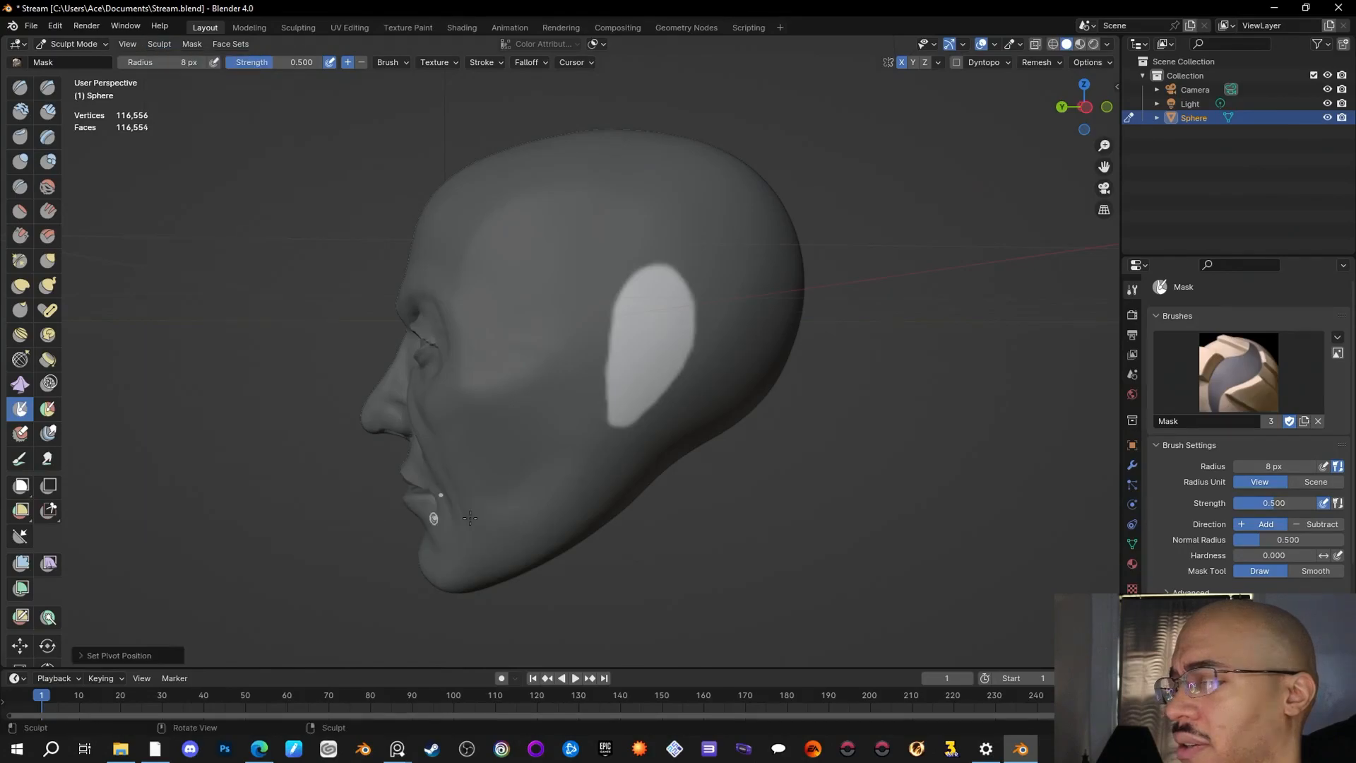
Step: Switch to the Grab brush and increase its radius to 156 px
mouse_move(690, 545)
middle_down()
mouse_move(818, 545)
mouse_move(846, 529)
middle_up()
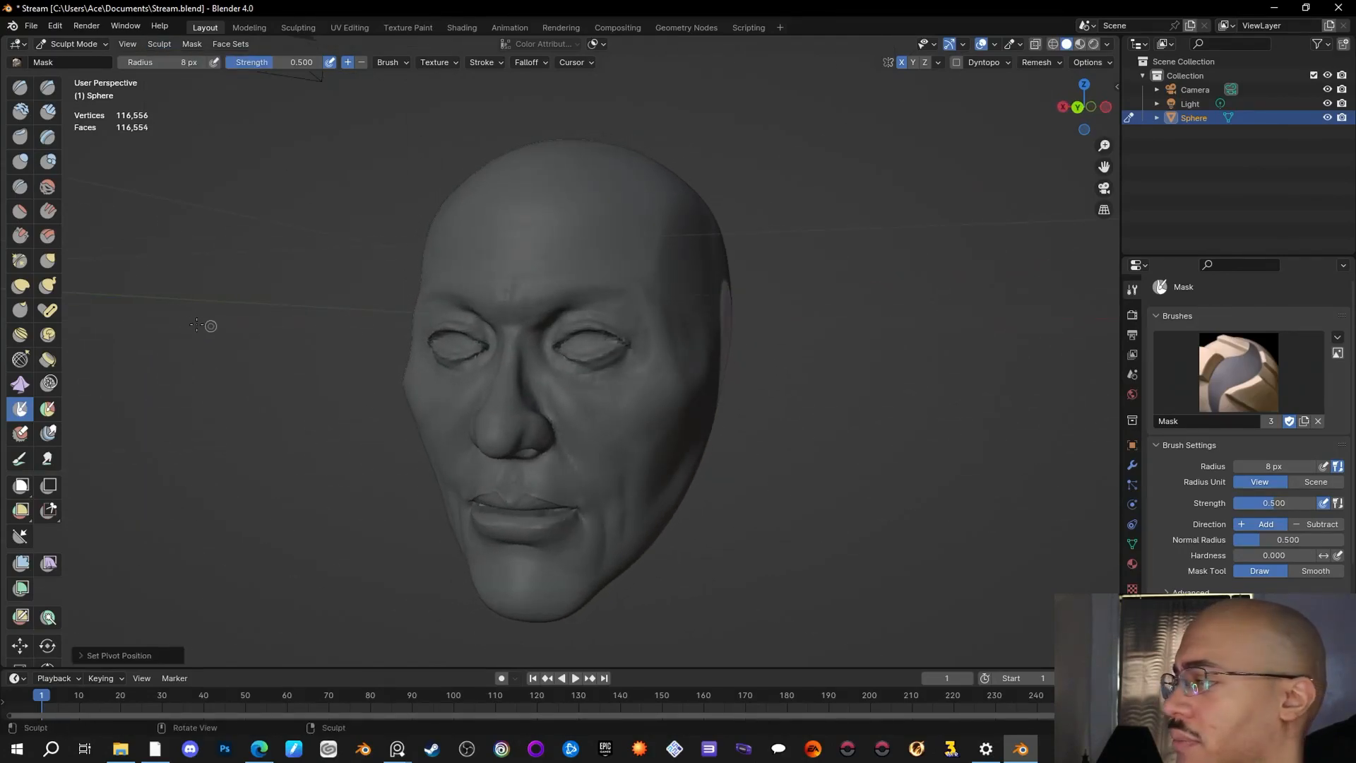
click(48, 262)
drag(161, 63, 166, 62)
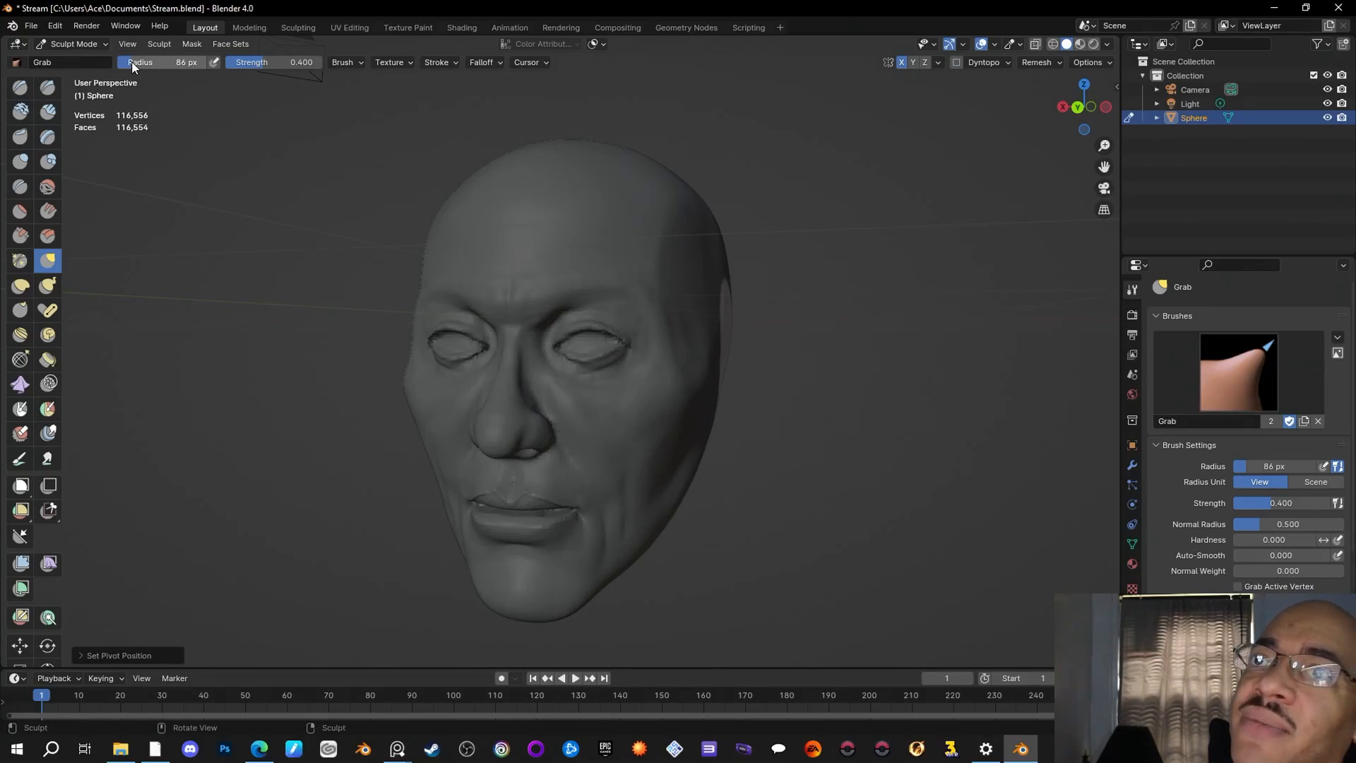
middle_drag(844, 393, 515, 257)
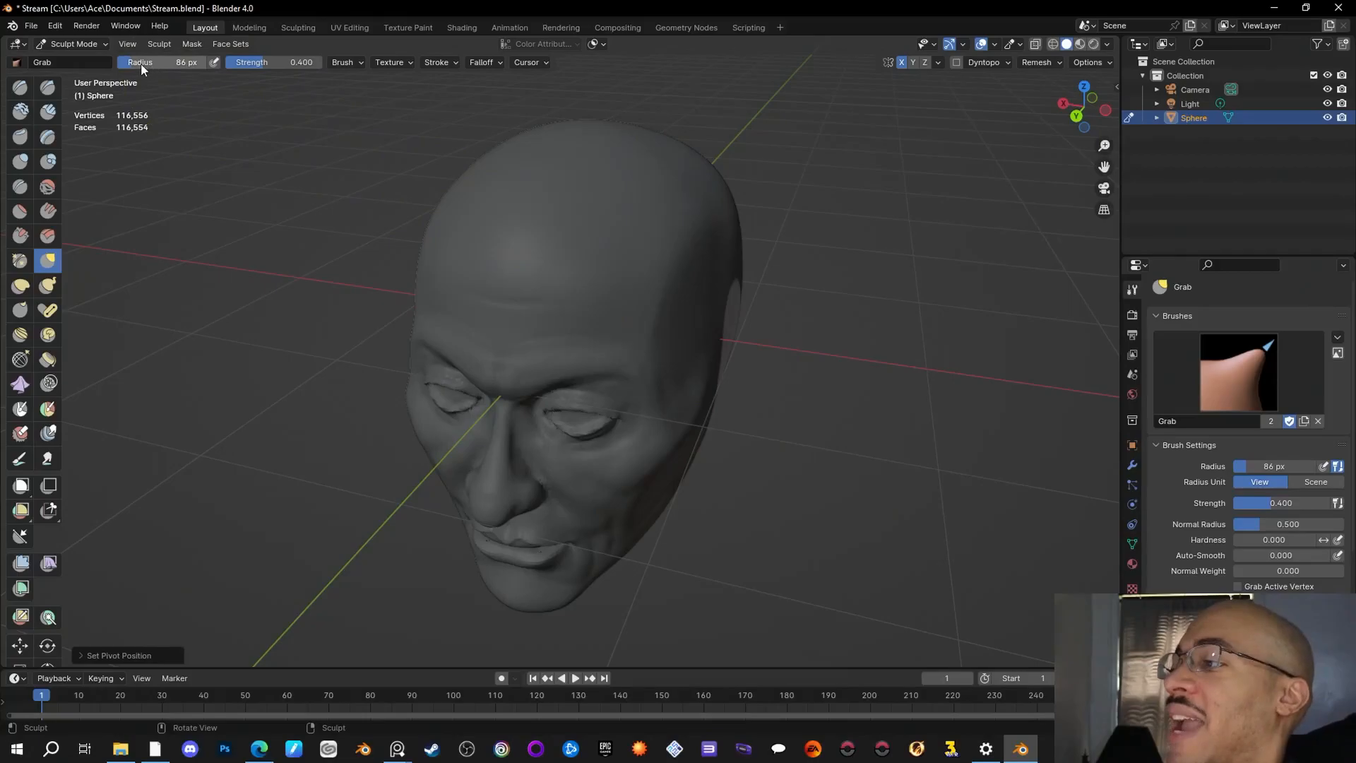
drag(150, 62, 159, 64)
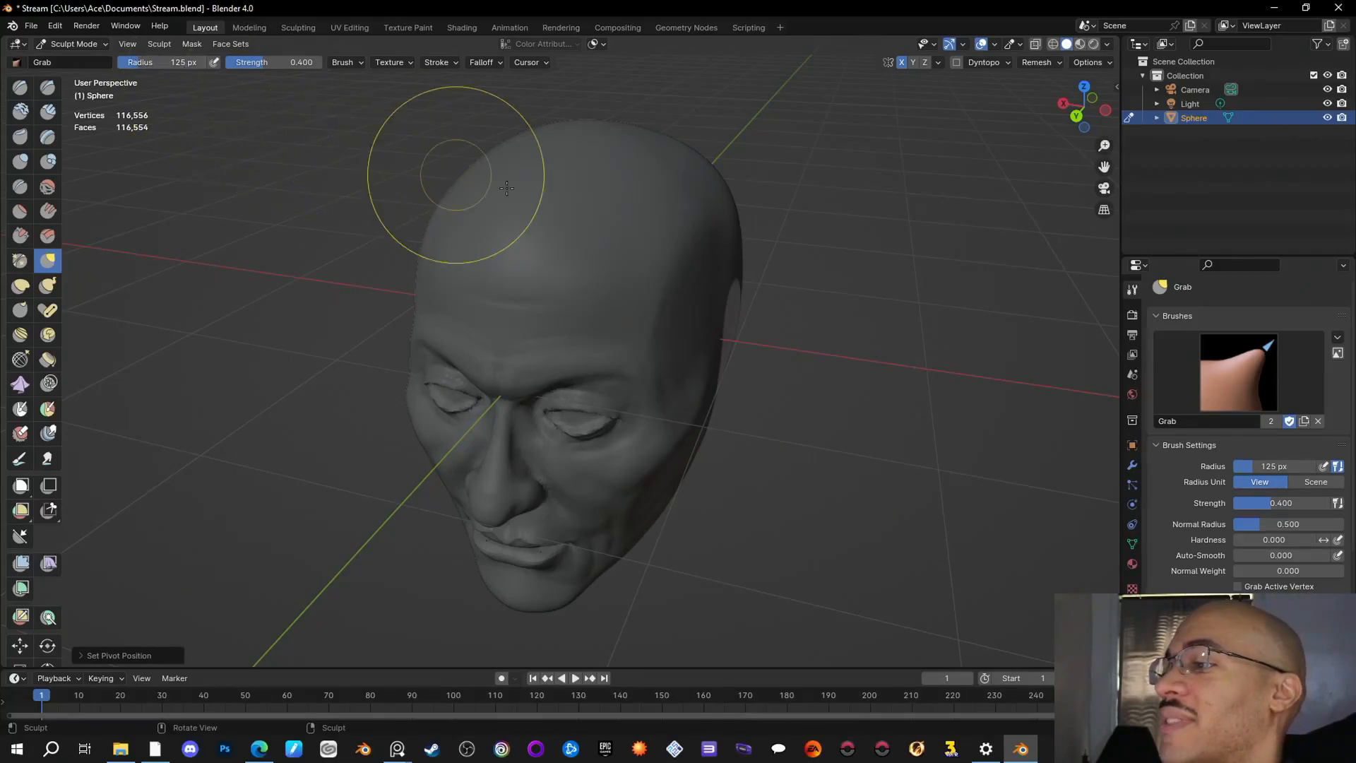
mouse_move(878, 473)
middle_down()
mouse_move(707, 321)
mouse_move(853, 452)
mouse_move(685, 332)
middle_up()
drag(150, 62, 159, 66)
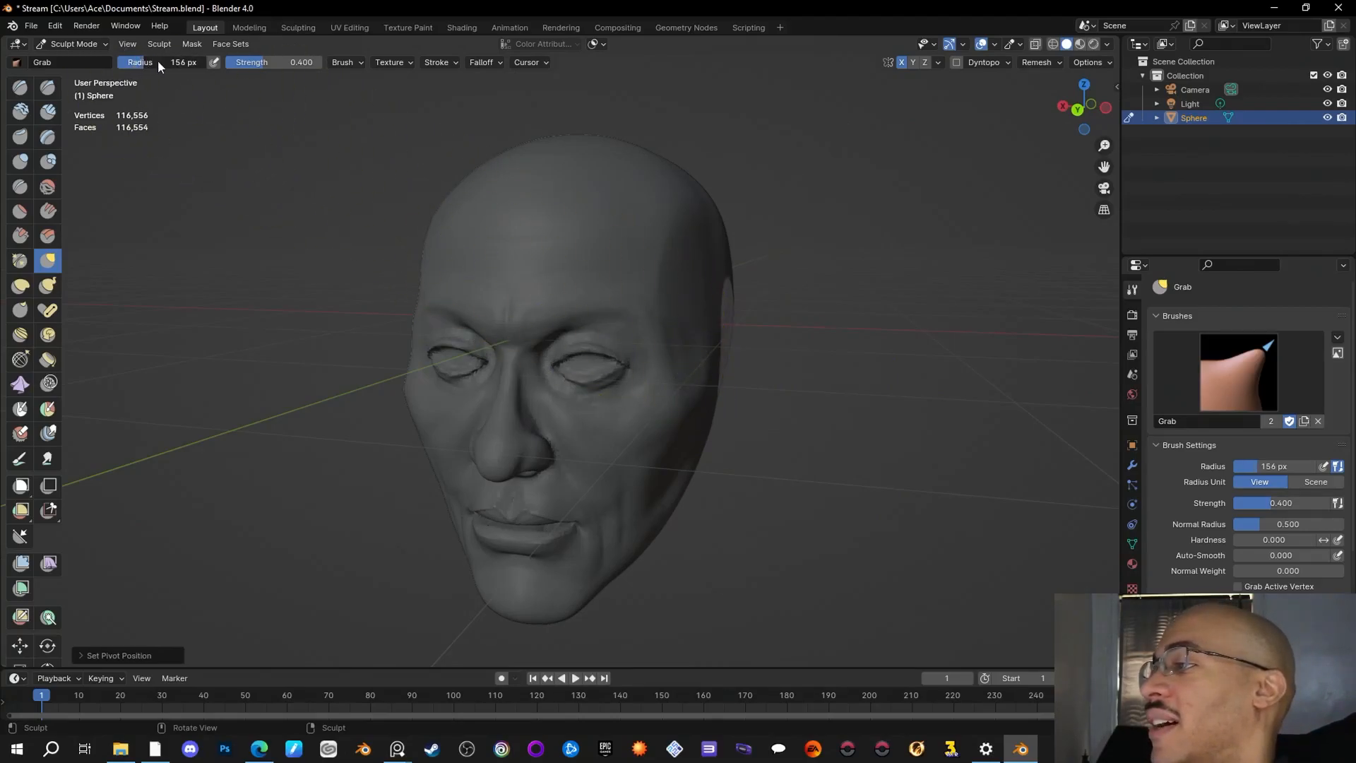
Step: Compare the brush size with the unmasked ear patch from several angles and enlarge the Grab radius to 238 px
middle_drag(887, 496, 816, 496)
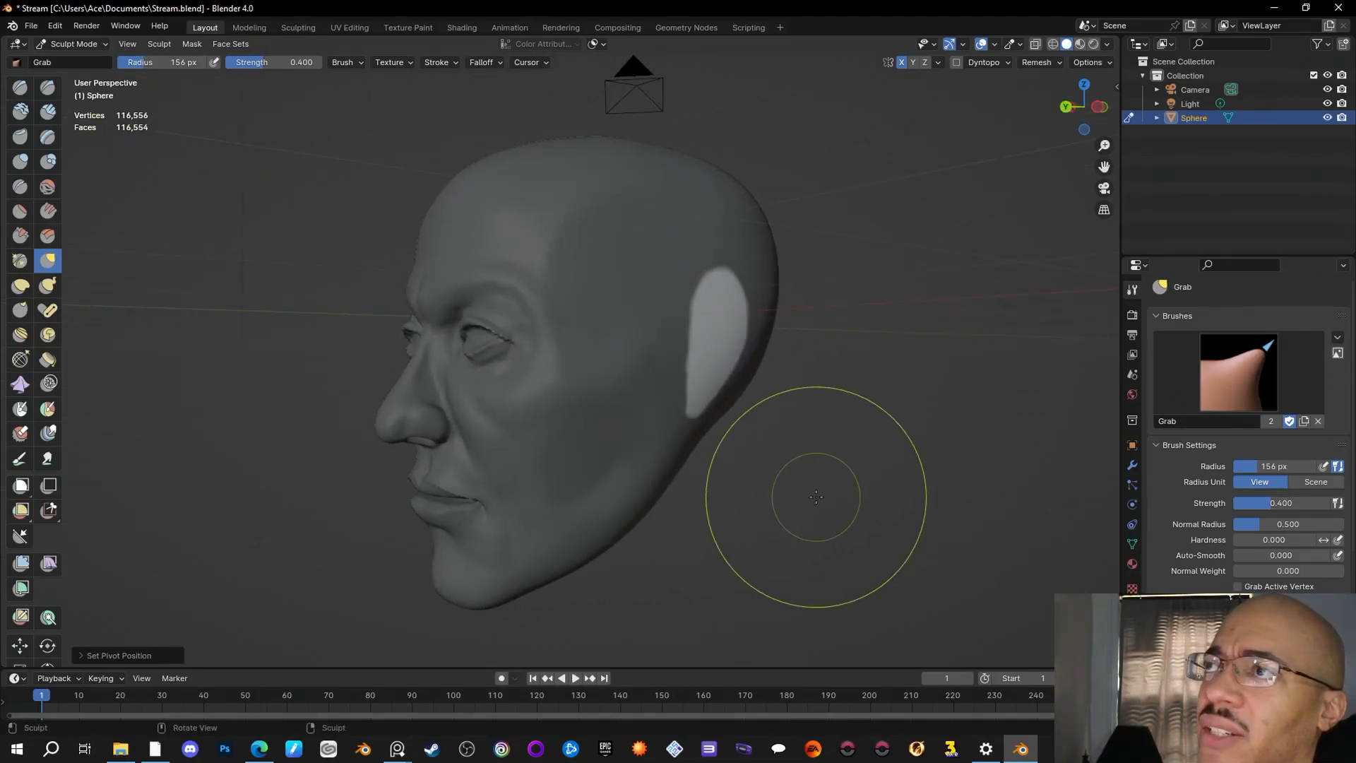
middle_drag(843, 454, 871, 454)
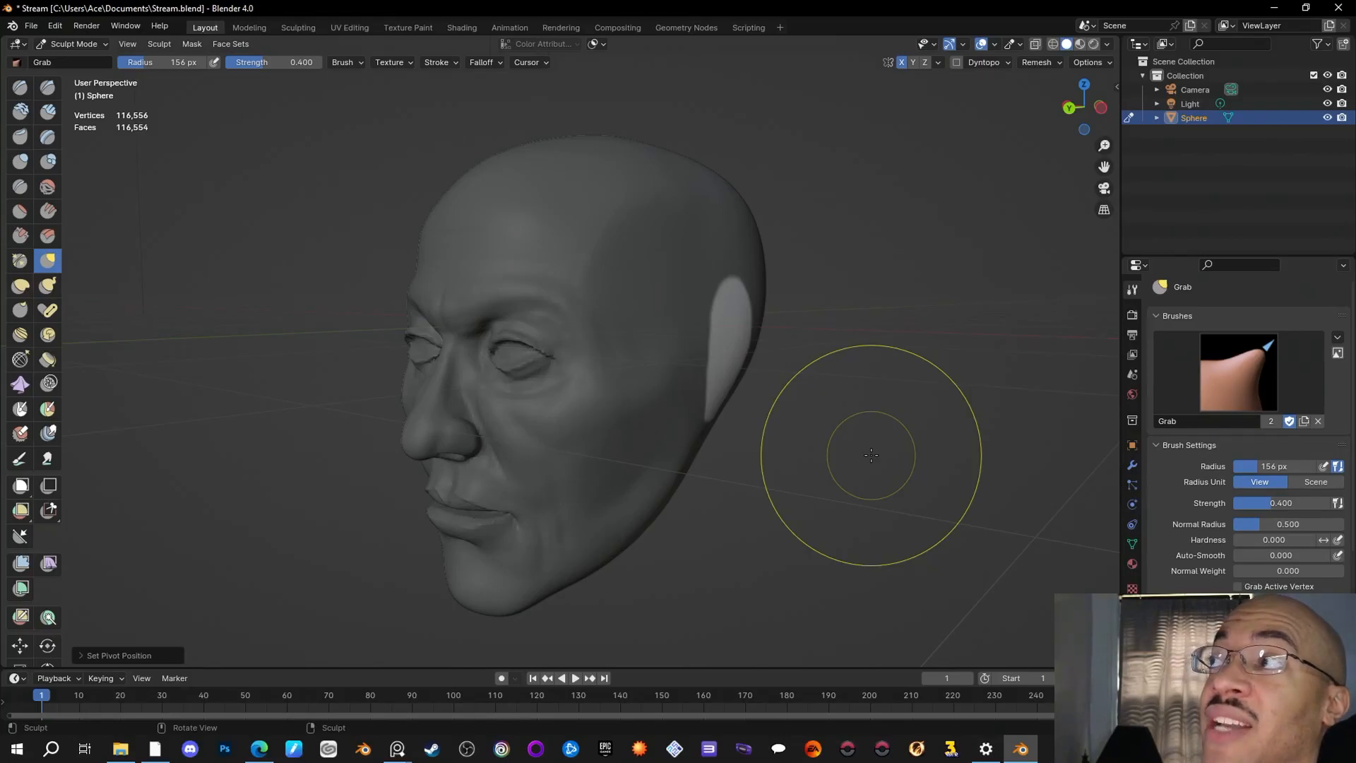
middle_drag(868, 400, 858, 399)
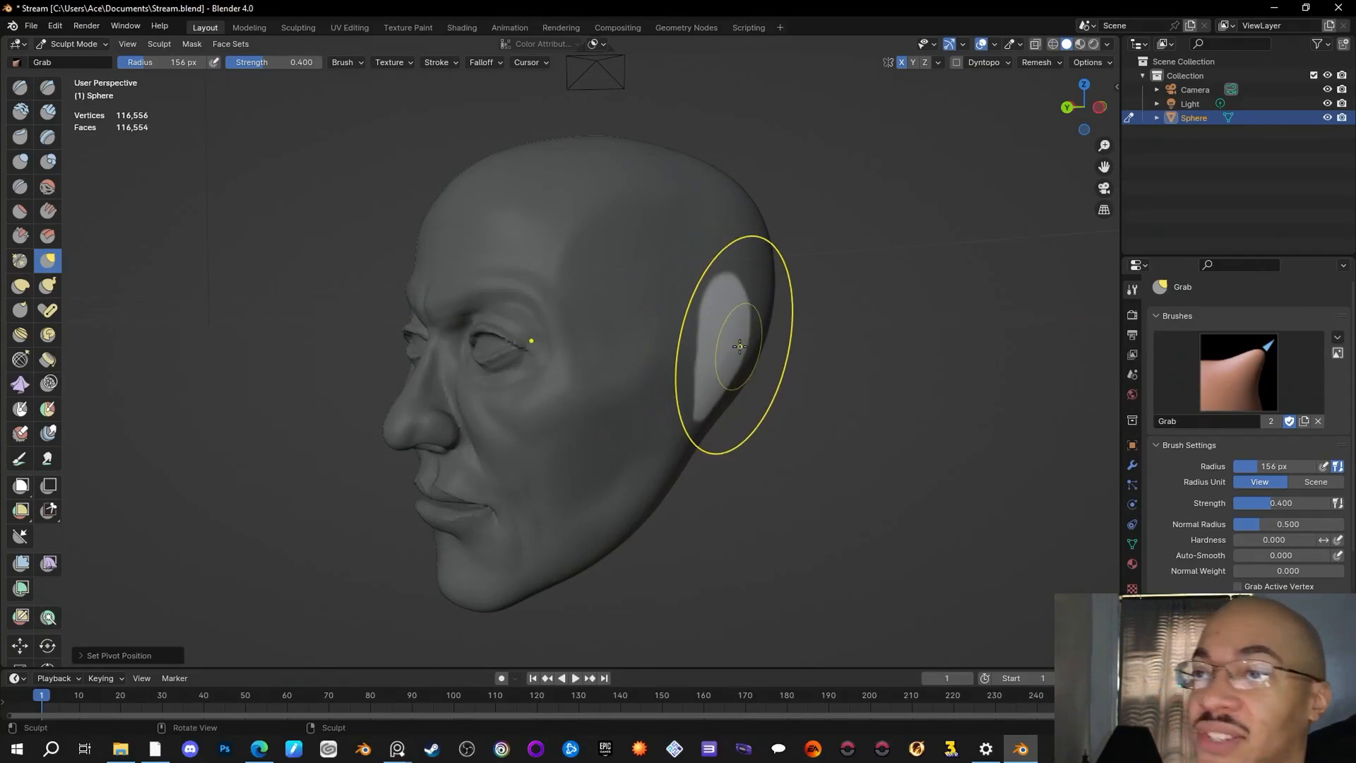
mouse_move(833, 448)
middle_down()
mouse_move(879, 478)
mouse_move(720, 348)
middle_up()
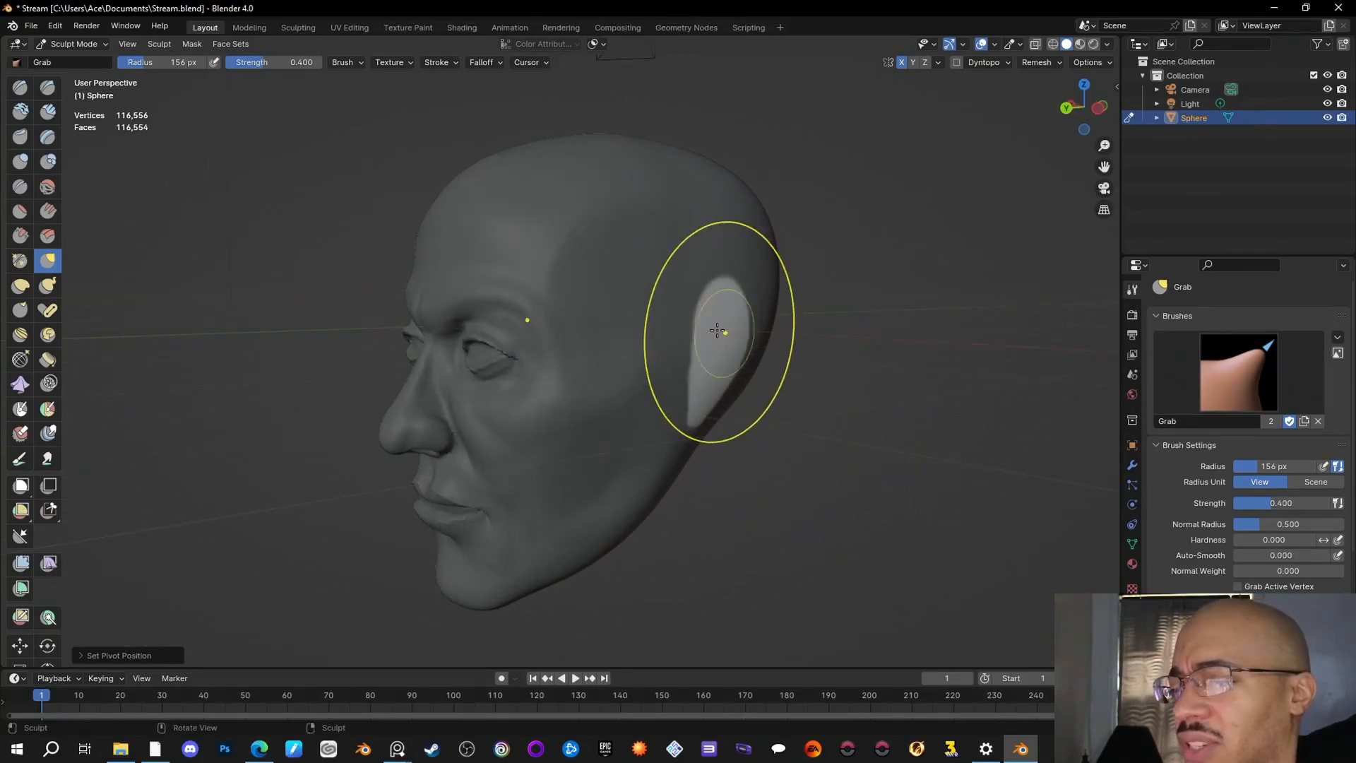
drag(150, 62, 171, 57)
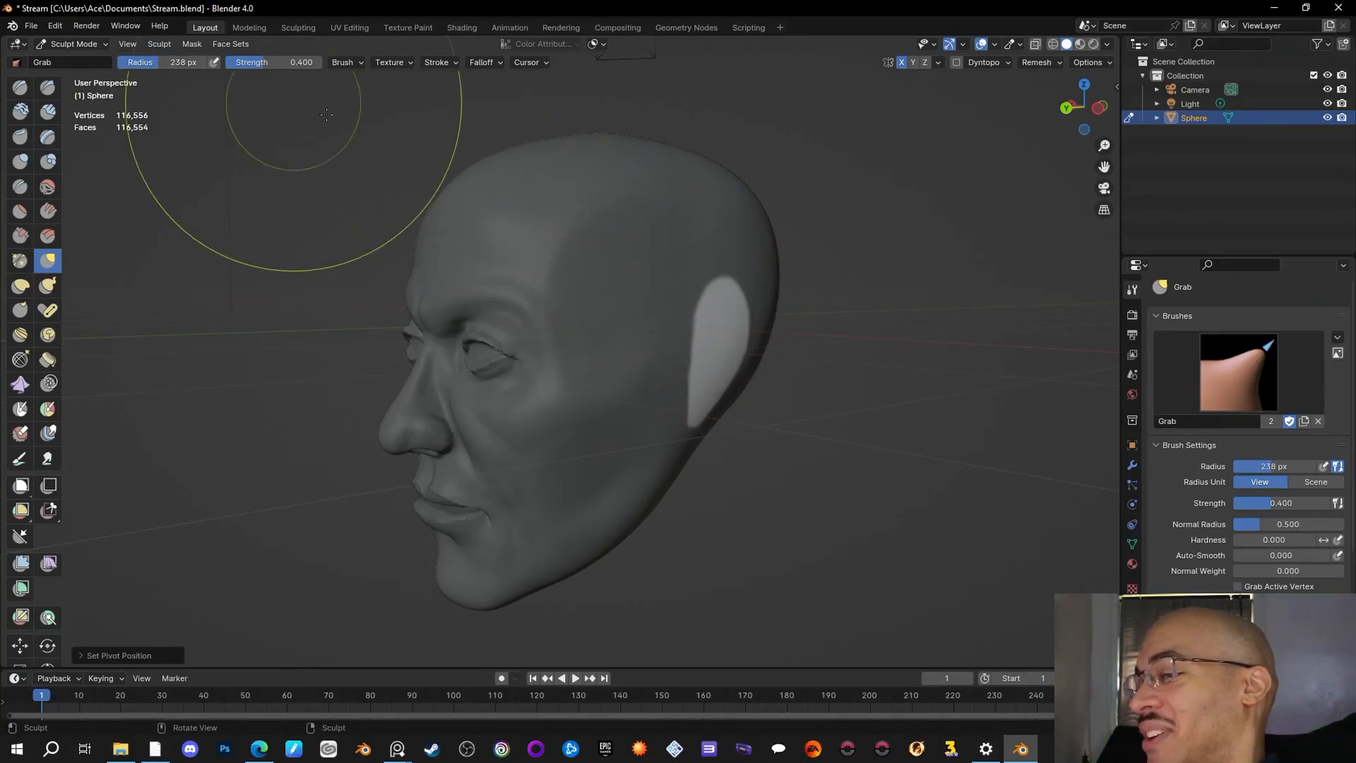
middle_drag(840, 441, 784, 345)
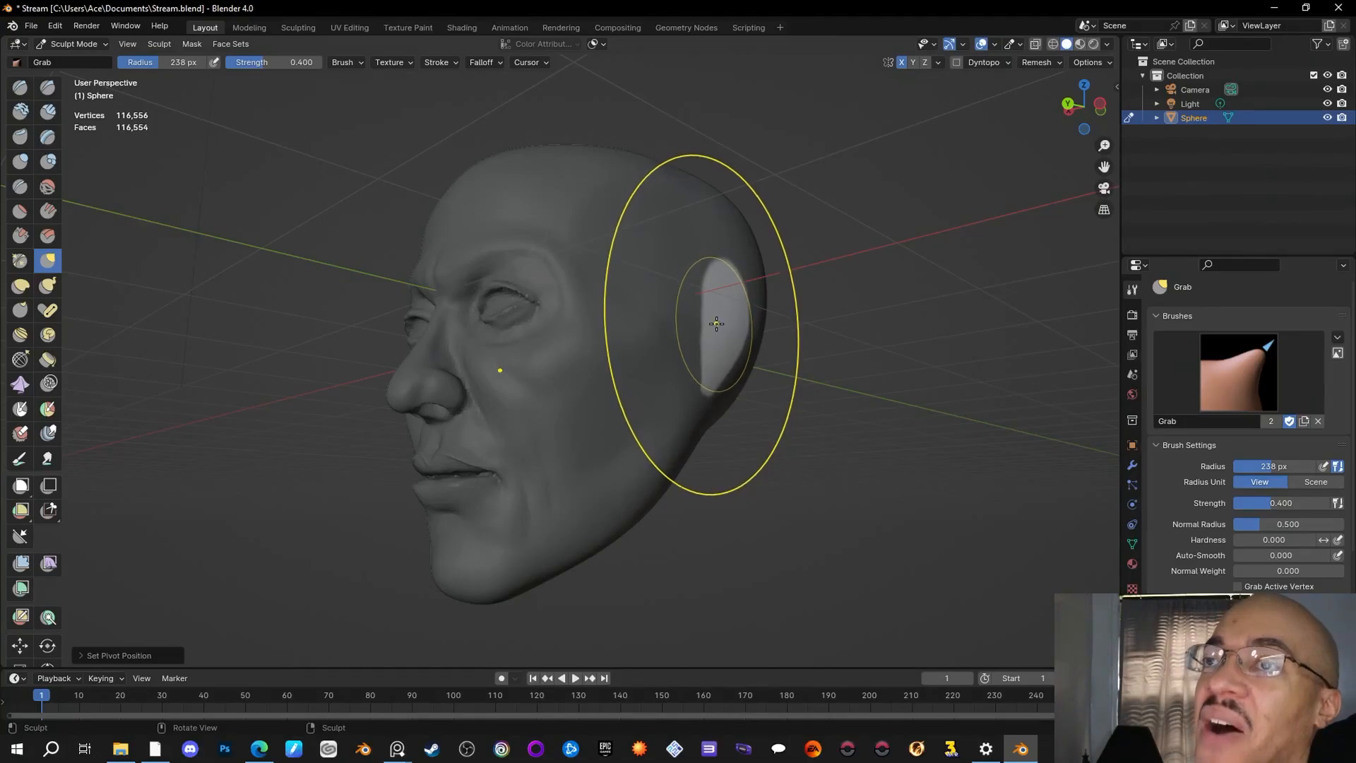
middle_drag(803, 370, 860, 471)
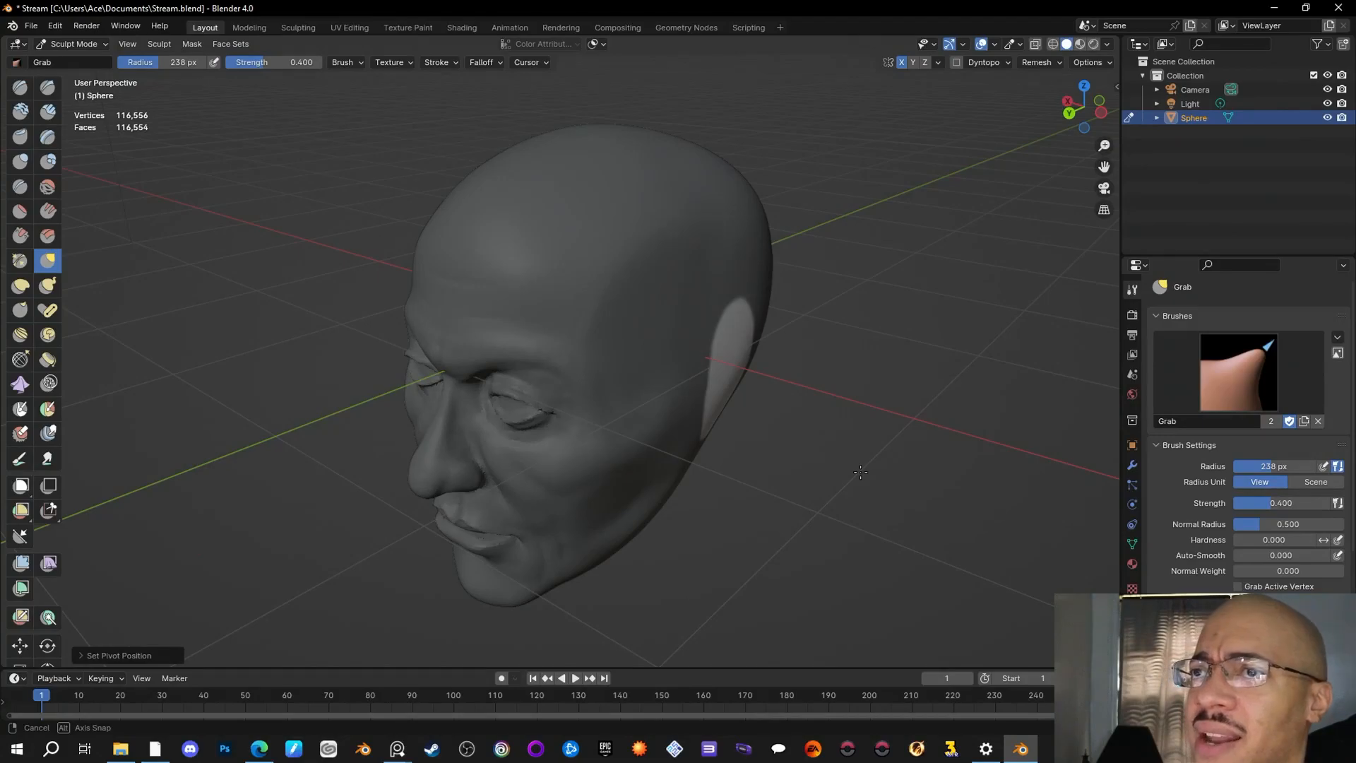
Step: Pull the unmasked ear patch outward from the side of the head with the Grab brush, flaring its upper part further
middle_drag(860, 472, 829, 415)
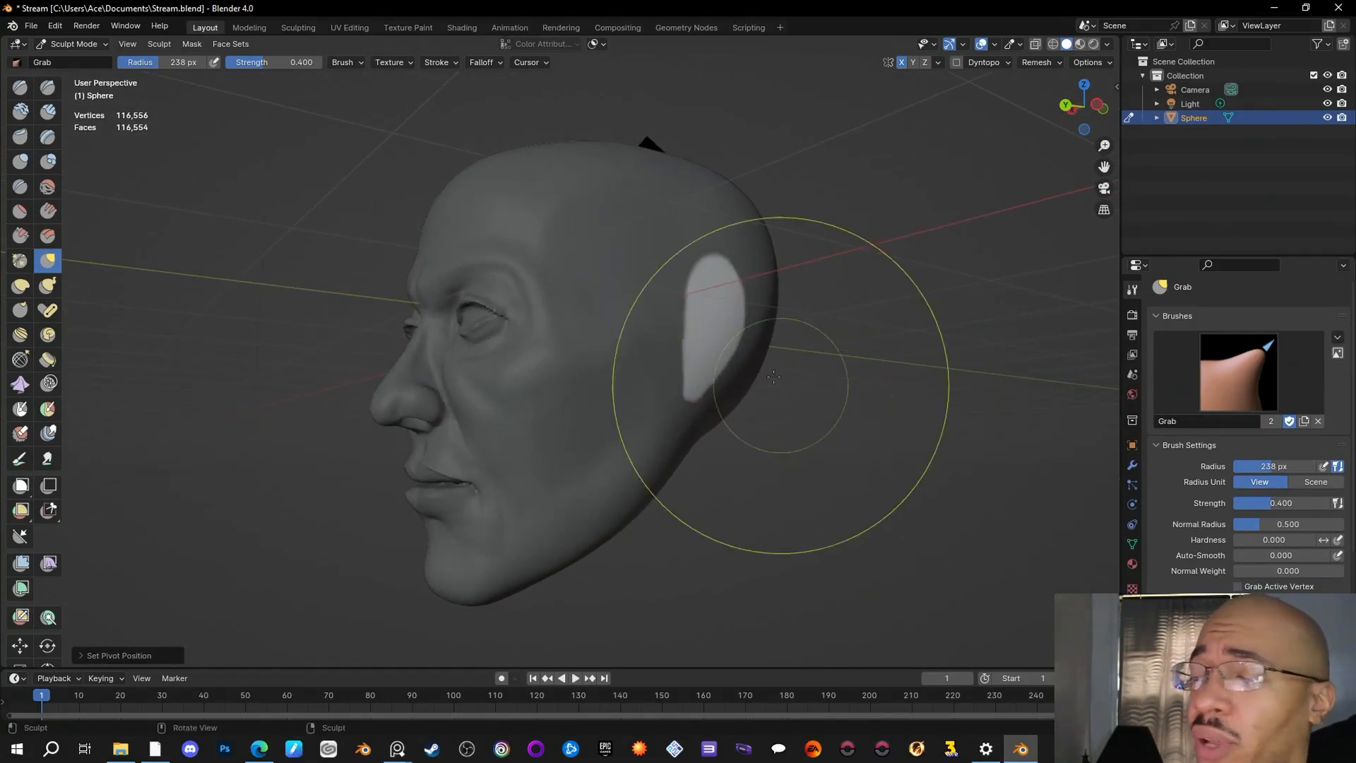
middle_drag(709, 332, 843, 461)
mouse_move(727, 343)
mouse_down()
mouse_move(784, 355)
mouse_move(786, 334)
mouse_up()
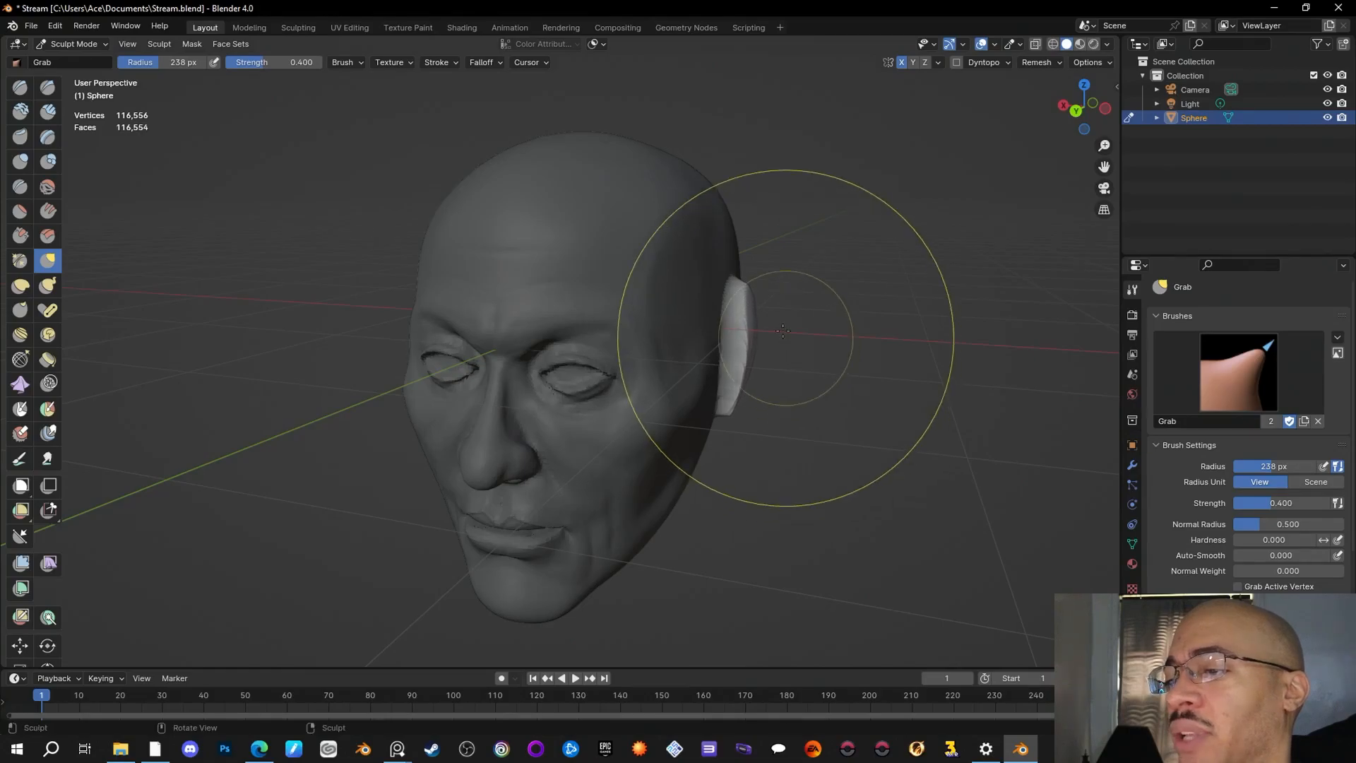
drag(740, 294, 784, 302)
mouse_move(863, 354)
middle_down()
mouse_move(639, 404)
mouse_move(918, 429)
middle_up()
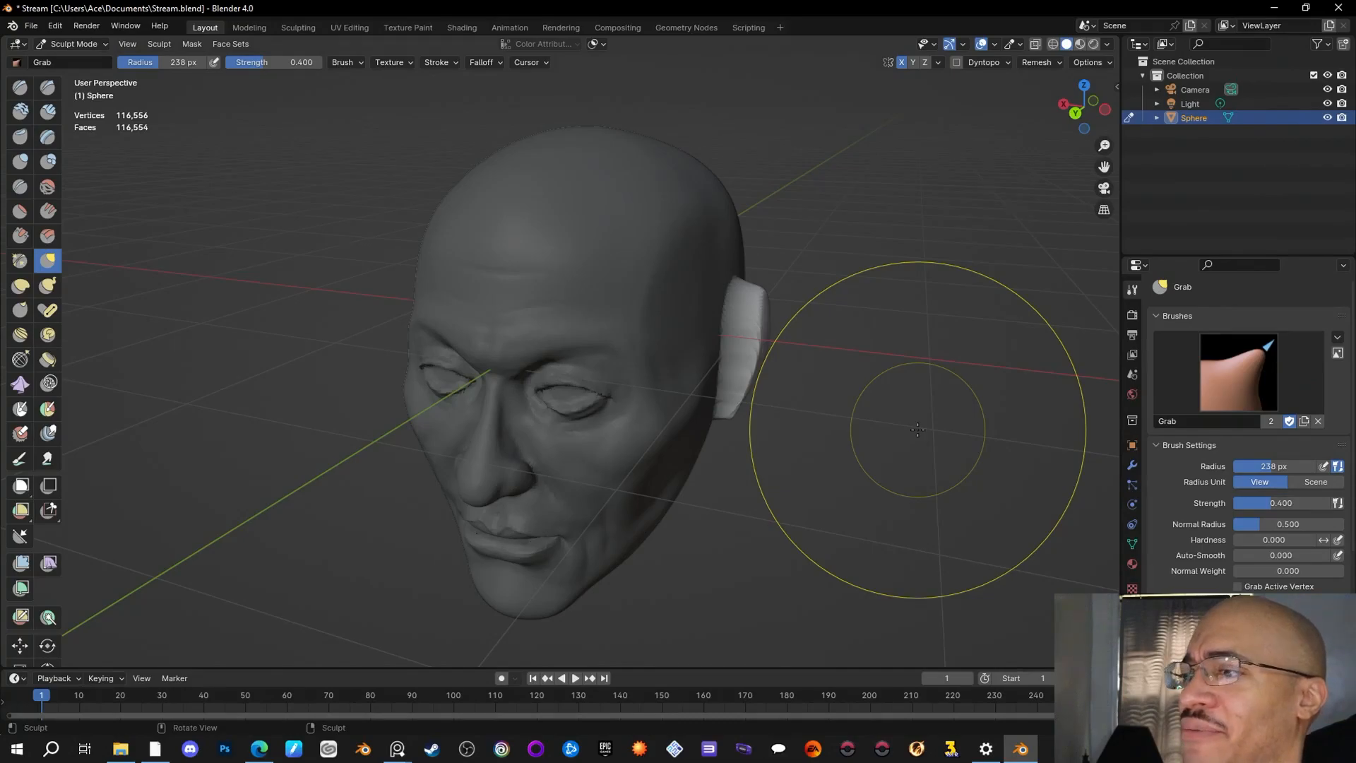
middle_drag(913, 397, 823, 422)
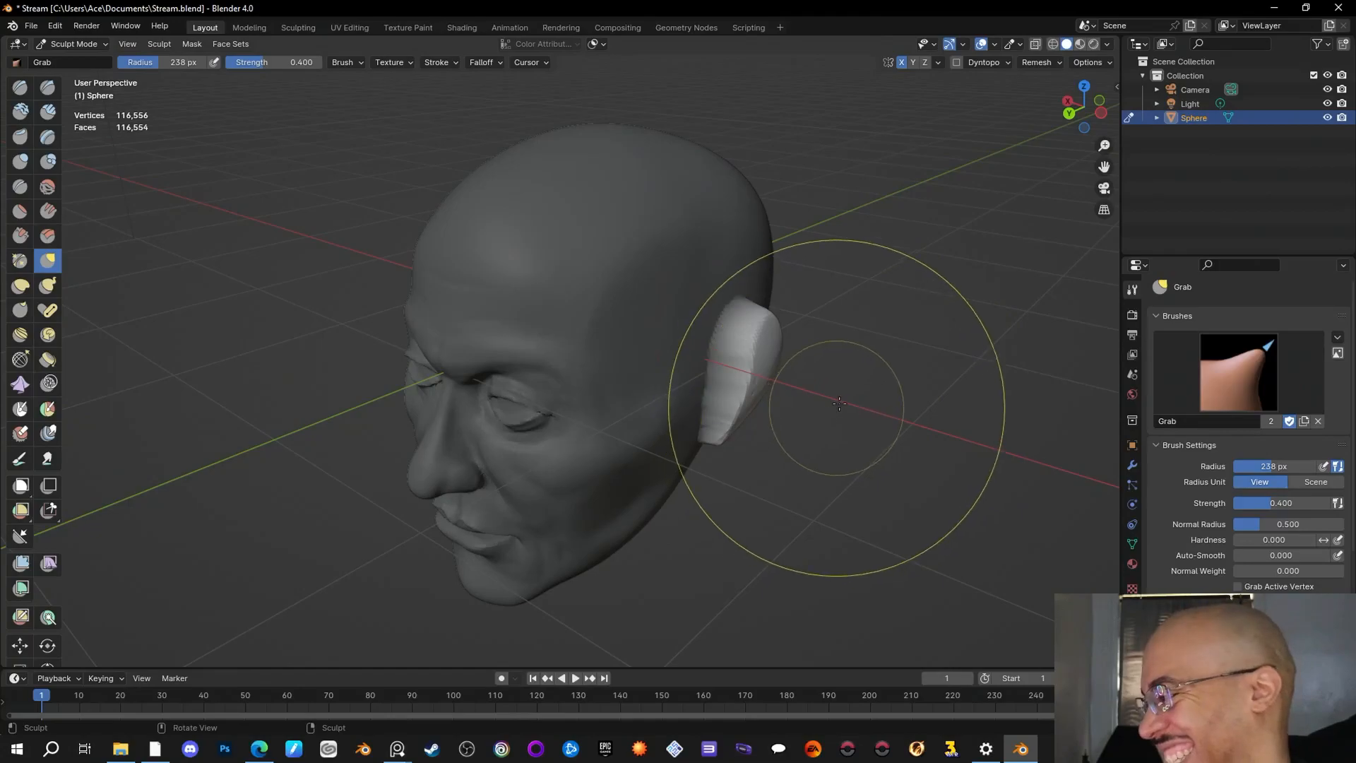
Step: Shape the protruding ear with short Grab strokes along its face, lower end and upper rear edge so it slopes out toward the back
mouse_move(765, 341)
middle_down()
mouse_move(816, 457)
mouse_move(756, 372)
mouse_move(692, 365)
middle_up()
mouse_move(711, 356)
mouse_down()
mouse_move(704, 327)
mouse_move(707, 373)
mouse_up()
drag(654, 437, 664, 441)
mouse_move(664, 441)
middle_down()
mouse_move(706, 526)
mouse_move(597, 569)
mouse_move(775, 439)
mouse_move(718, 492)
mouse_move(981, 507)
mouse_move(981, 530)
middle_up()
drag(677, 486, 686, 482)
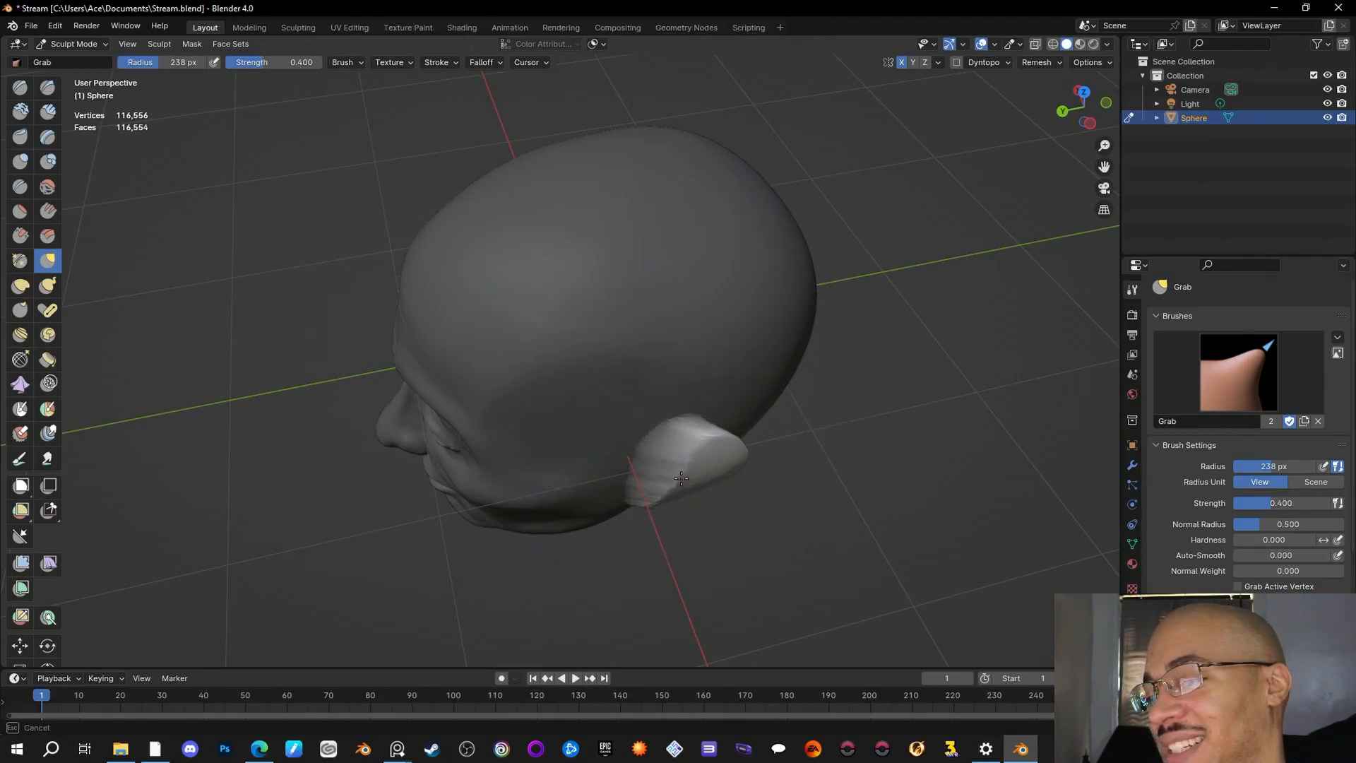
mouse_move(772, 605)
middle_down()
mouse_move(811, 413)
mouse_move(749, 400)
mouse_move(812, 519)
middle_up()
drag(745, 433, 741, 409)
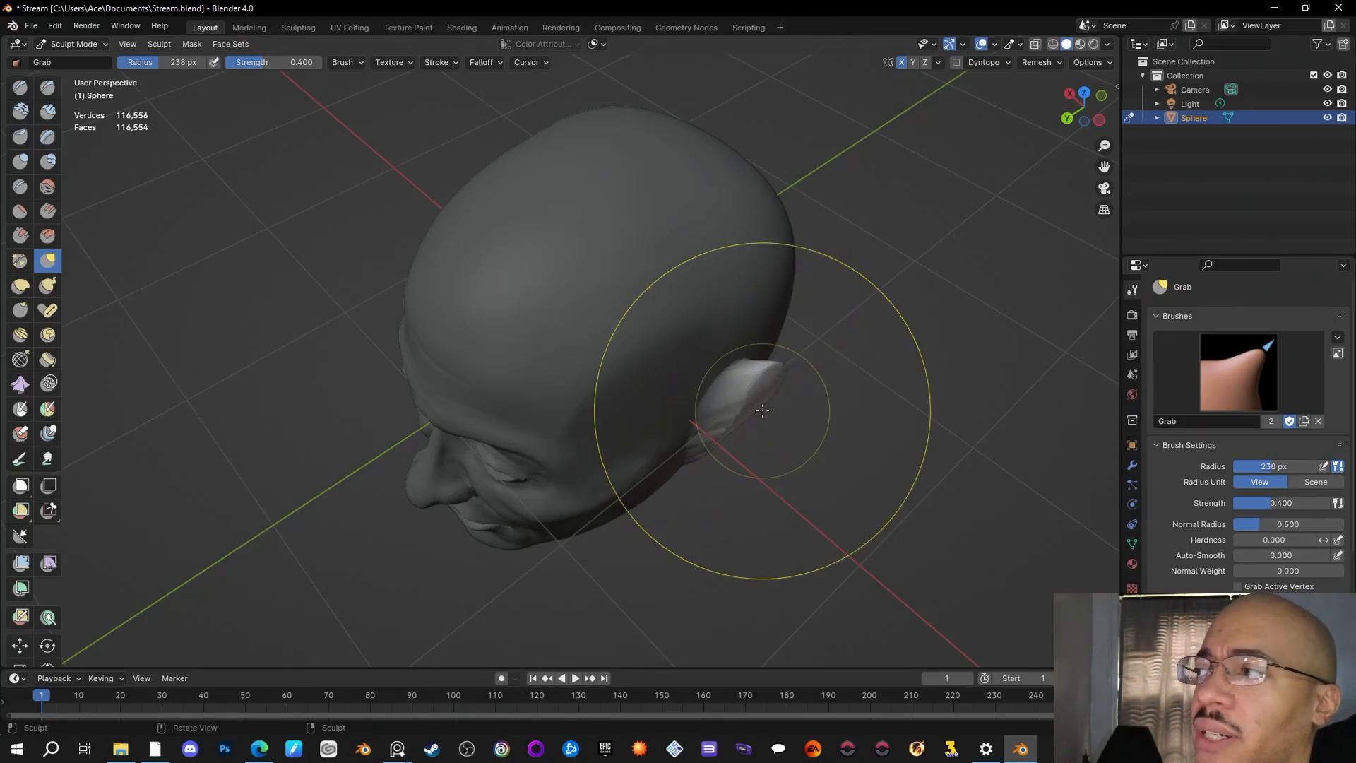
mouse_move(862, 454)
middle_down()
mouse_move(716, 368)
mouse_move(924, 428)
middle_up()
Step: Reduce the brush radius to 27 px and clear the mask from the whole head
drag(155, 62, 96, 48)
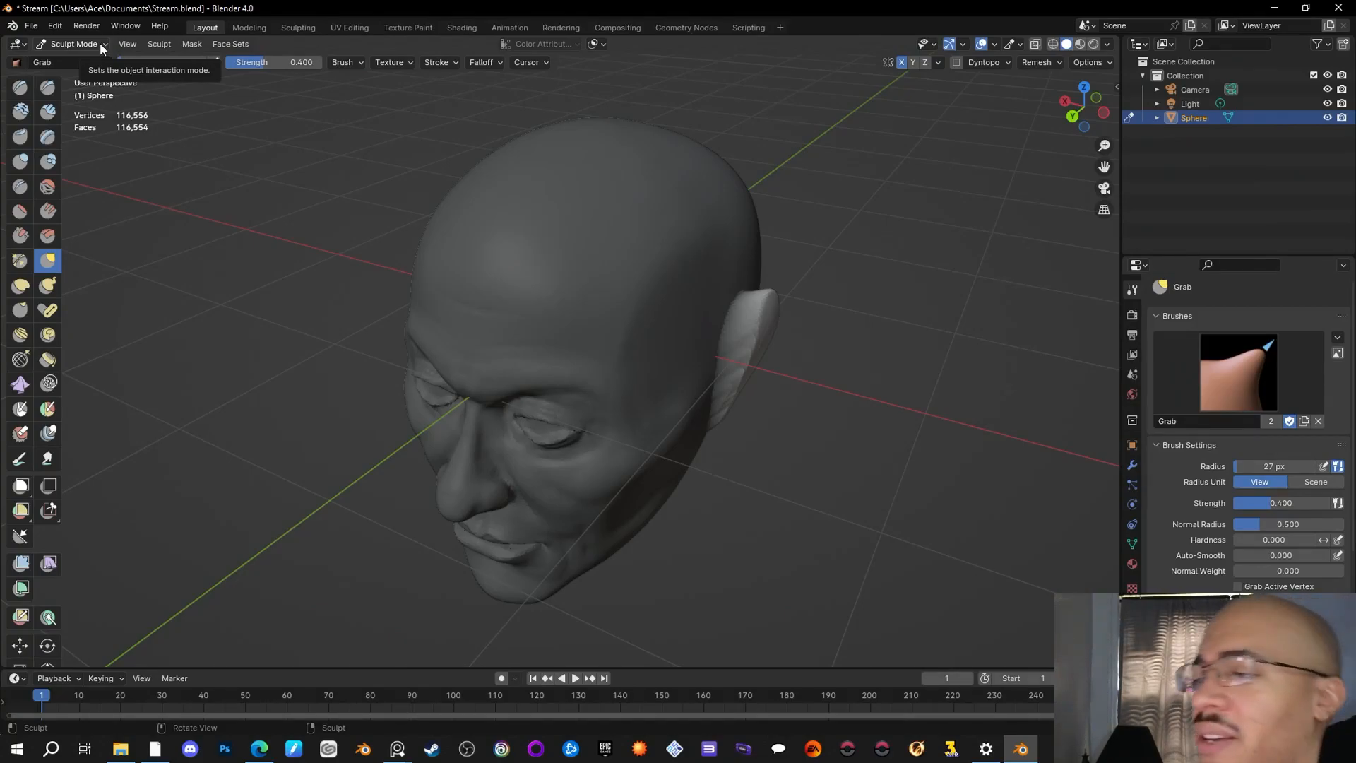
mouse_move(862, 394)
middle_down()
mouse_move(807, 474)
mouse_move(807, 407)
mouse_move(961, 330)
mouse_move(822, 391)
mouse_move(833, 434)
mouse_move(798, 492)
mouse_move(721, 355)
middle_up()
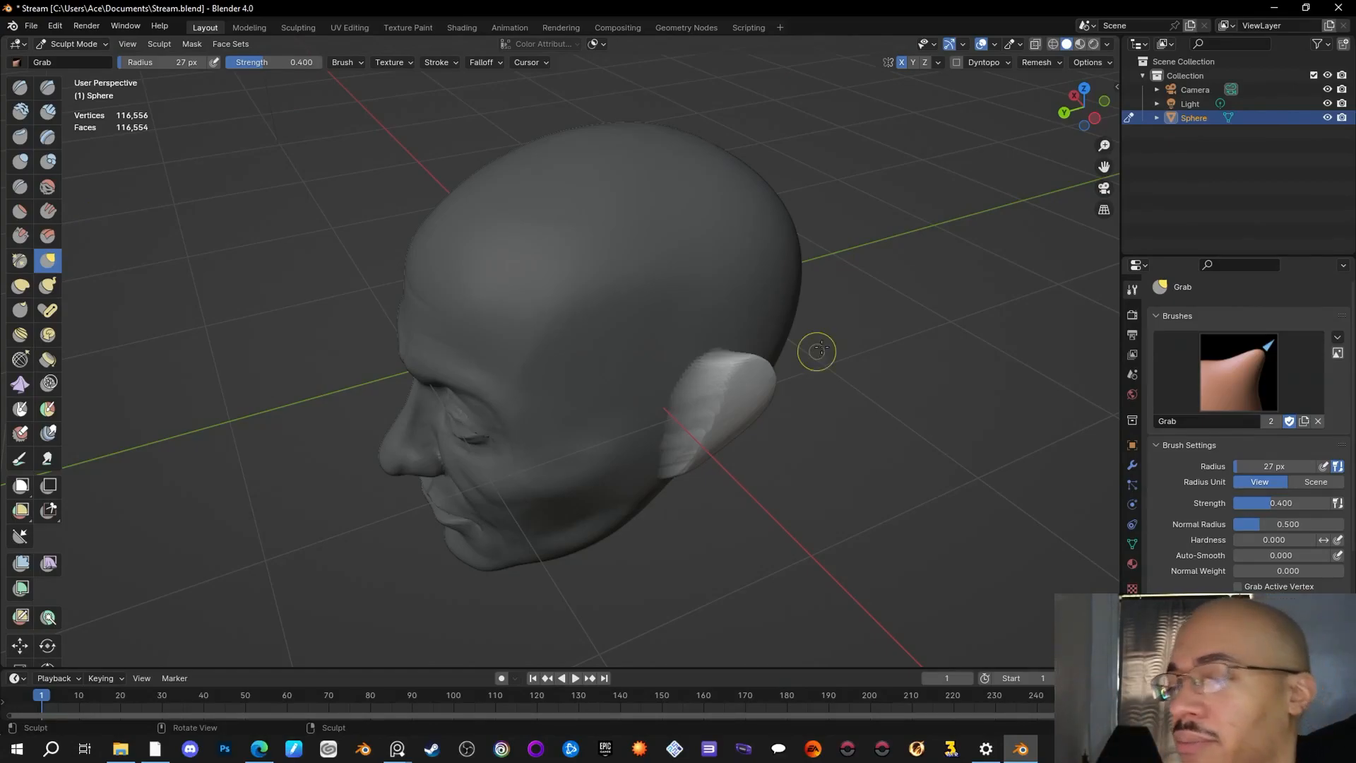
mouse_move(853, 463)
middle_down()
mouse_move(697, 459)
mouse_move(777, 494)
mouse_move(849, 487)
mouse_move(790, 494)
mouse_move(903, 537)
mouse_move(697, 473)
mouse_move(844, 423)
mouse_move(897, 459)
middle_up()
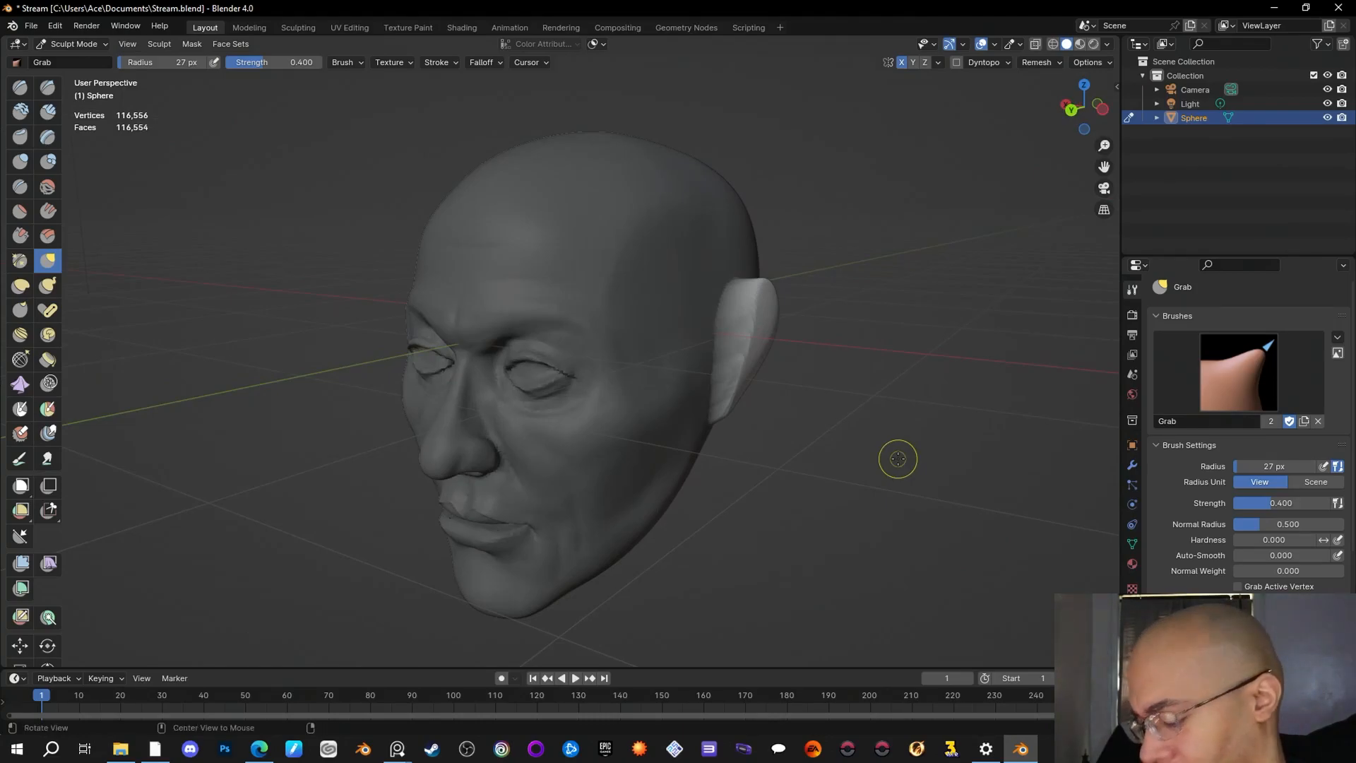
key(alt+m)
middle_drag(883, 390, 502, 322)
Step: Paint a filled mask over the inner face of the ear with the Mask brush, leaving a thin rim along its top and rear edge
click(20, 408)
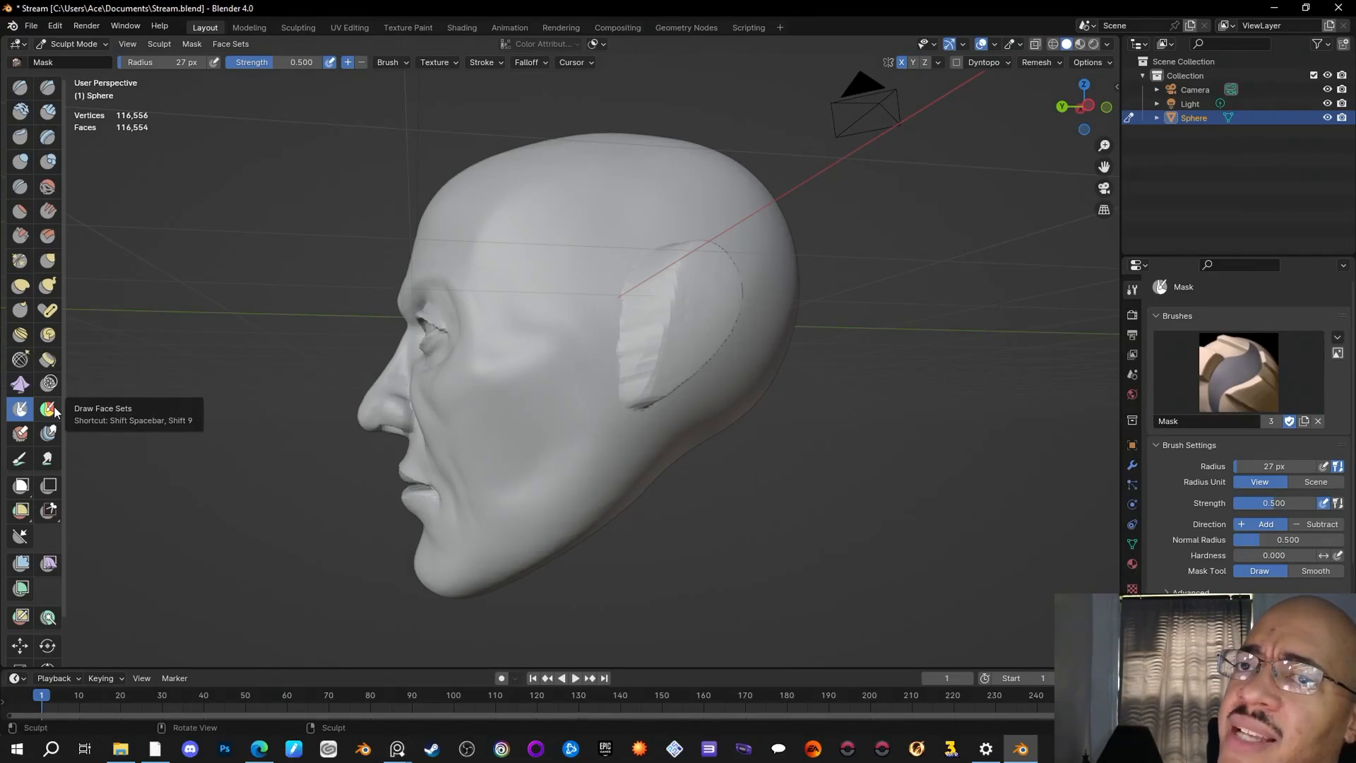
mouse_move(831, 417)
middle_down()
mouse_move(923, 549)
mouse_move(851, 485)
mouse_move(890, 445)
mouse_move(902, 382)
mouse_move(788, 398)
mouse_move(695, 307)
middle_up()
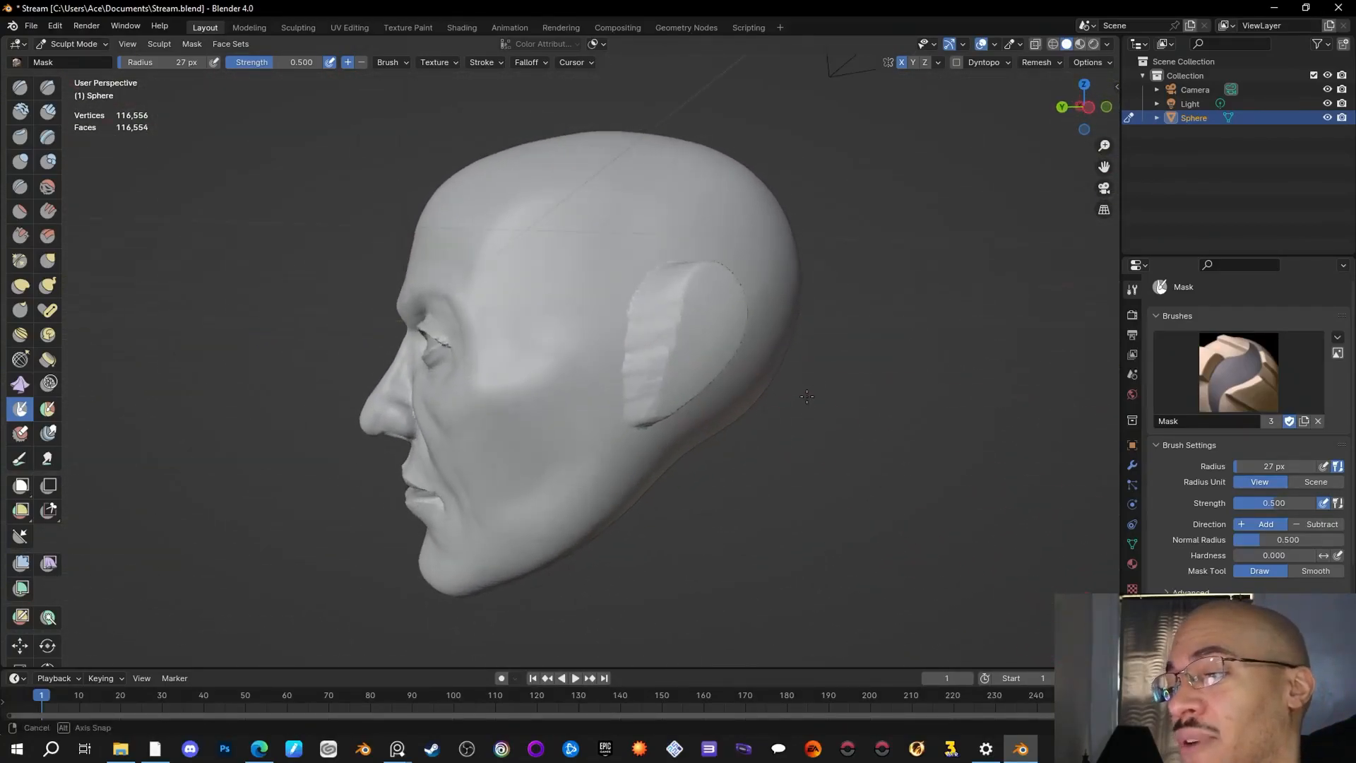
mouse_move(675, 302)
mouse_down()
mouse_move(666, 308)
mouse_move(707, 289)
mouse_up()
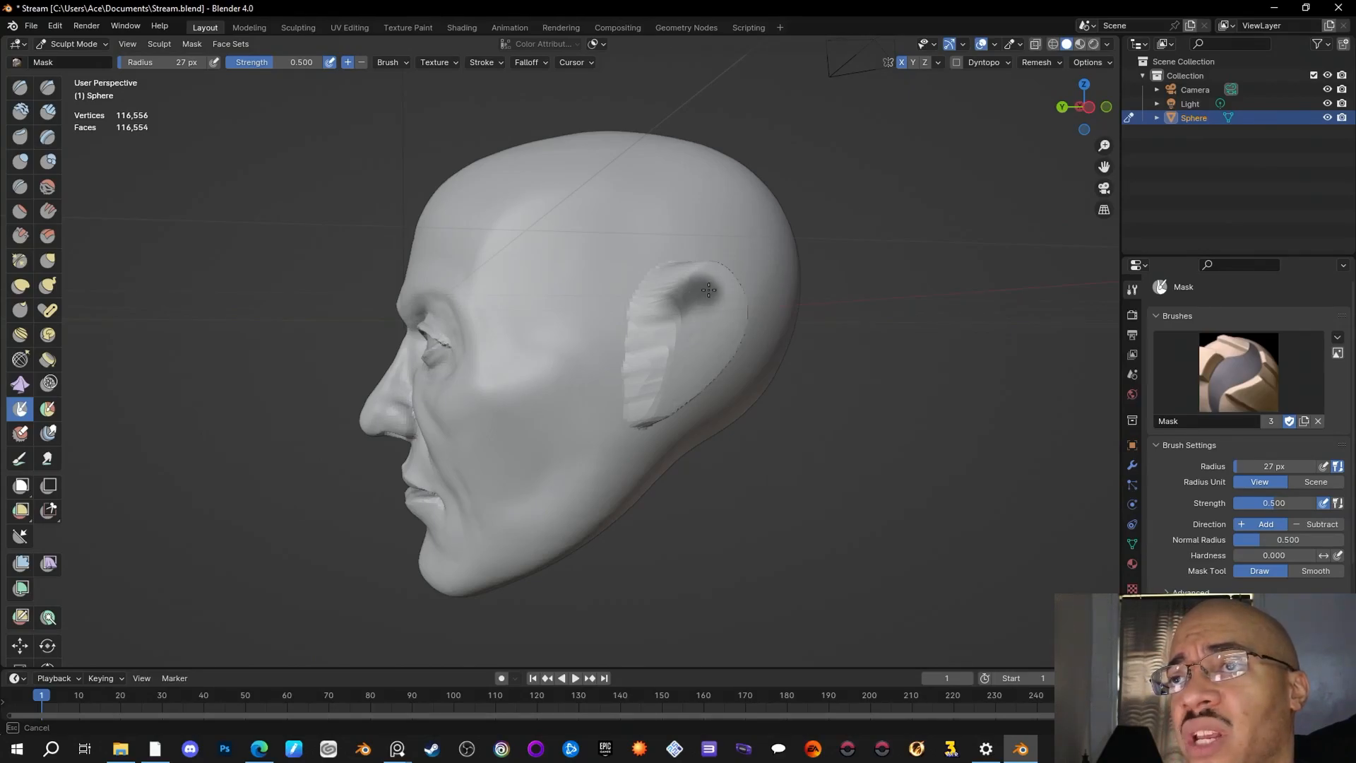
mouse_move(708, 289)
mouse_down()
mouse_move(682, 290)
mouse_move(666, 325)
mouse_move(672, 315)
mouse_move(669, 338)
mouse_move(692, 327)
mouse_move(706, 299)
mouse_move(684, 350)
mouse_move(716, 292)
mouse_move(717, 322)
mouse_move(725, 301)
mouse_move(706, 356)
mouse_move(712, 327)
mouse_move(662, 373)
mouse_move(671, 313)
mouse_move(657, 386)
mouse_move(687, 374)
mouse_move(674, 387)
mouse_up()
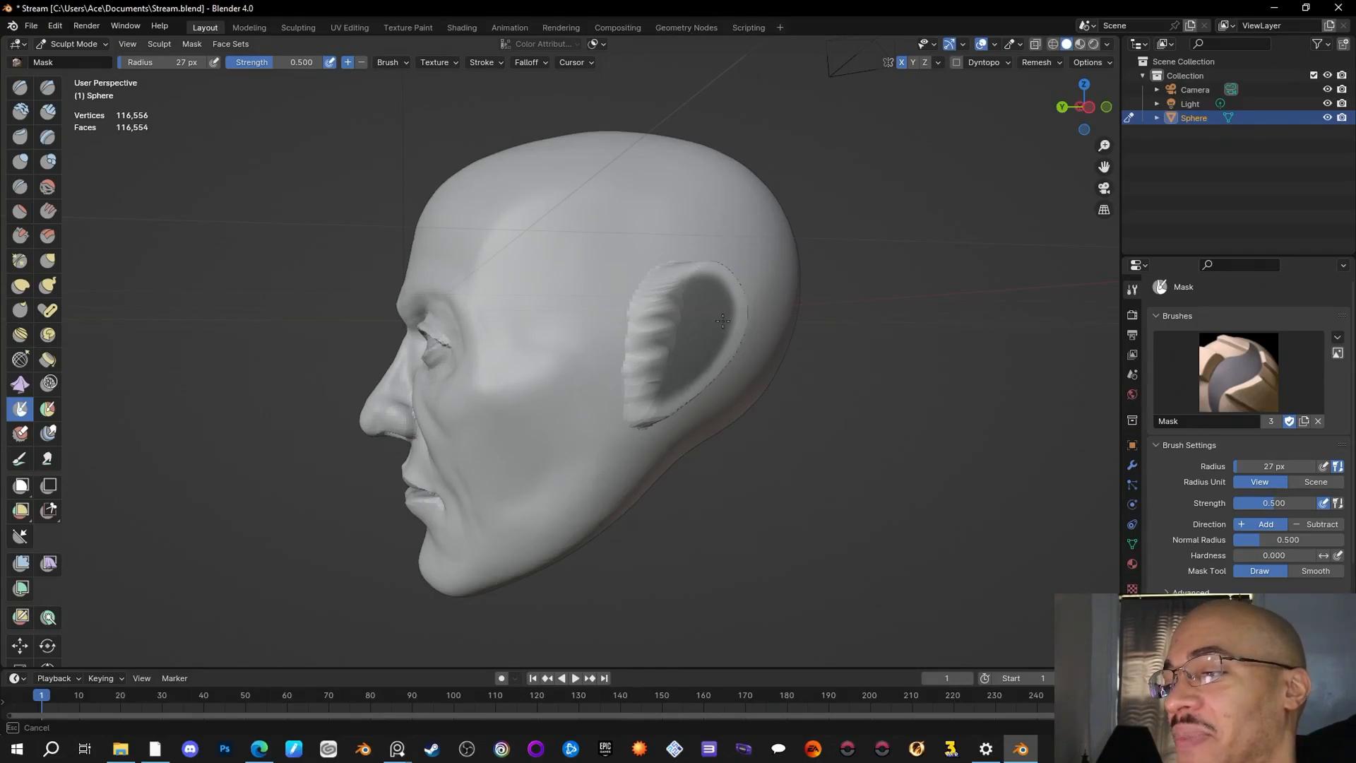
drag(687, 334, 691, 314)
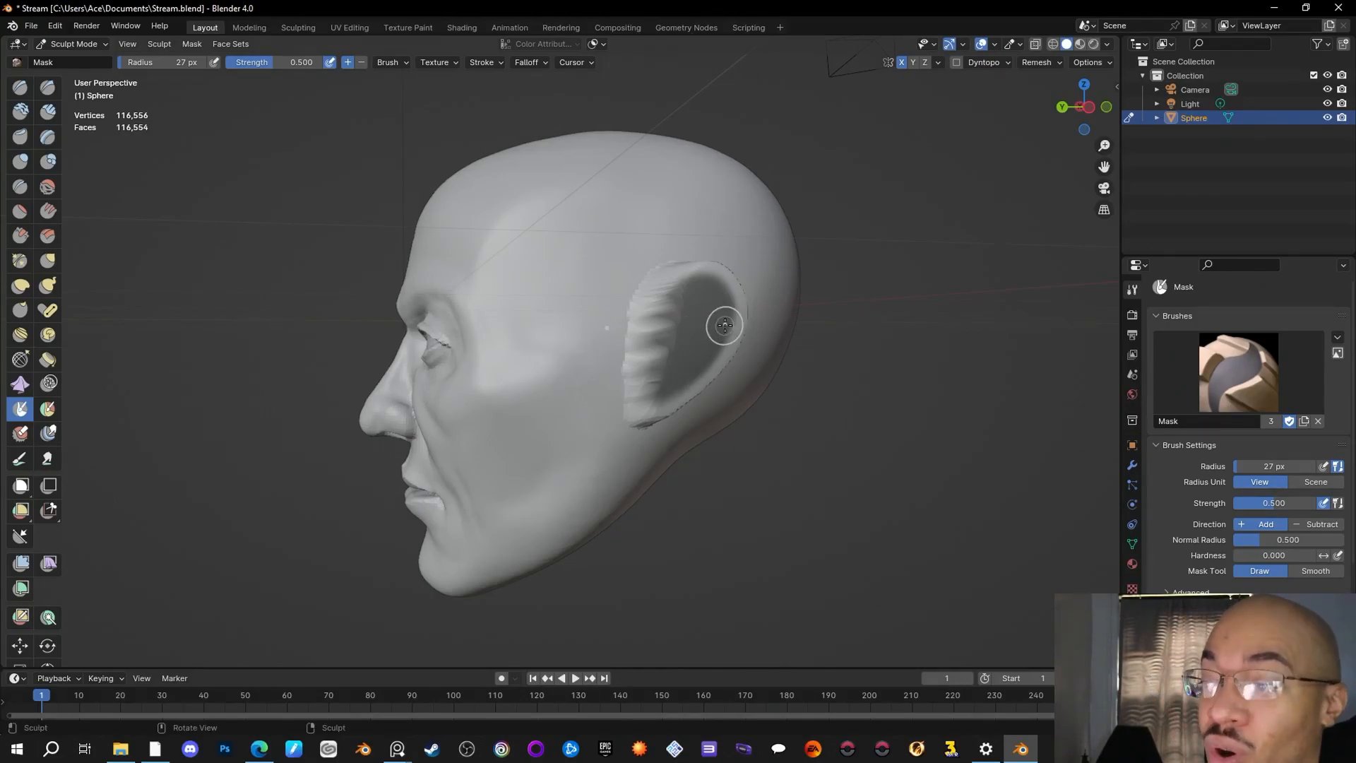
Step: Invert the mask so only the inner face of the ear can be sculpted
mouse_move(824, 346)
middle_down()
mouse_move(883, 396)
mouse_move(929, 403)
mouse_move(808, 361)
mouse_move(705, 403)
mouse_move(712, 368)
mouse_move(880, 373)
middle_up()
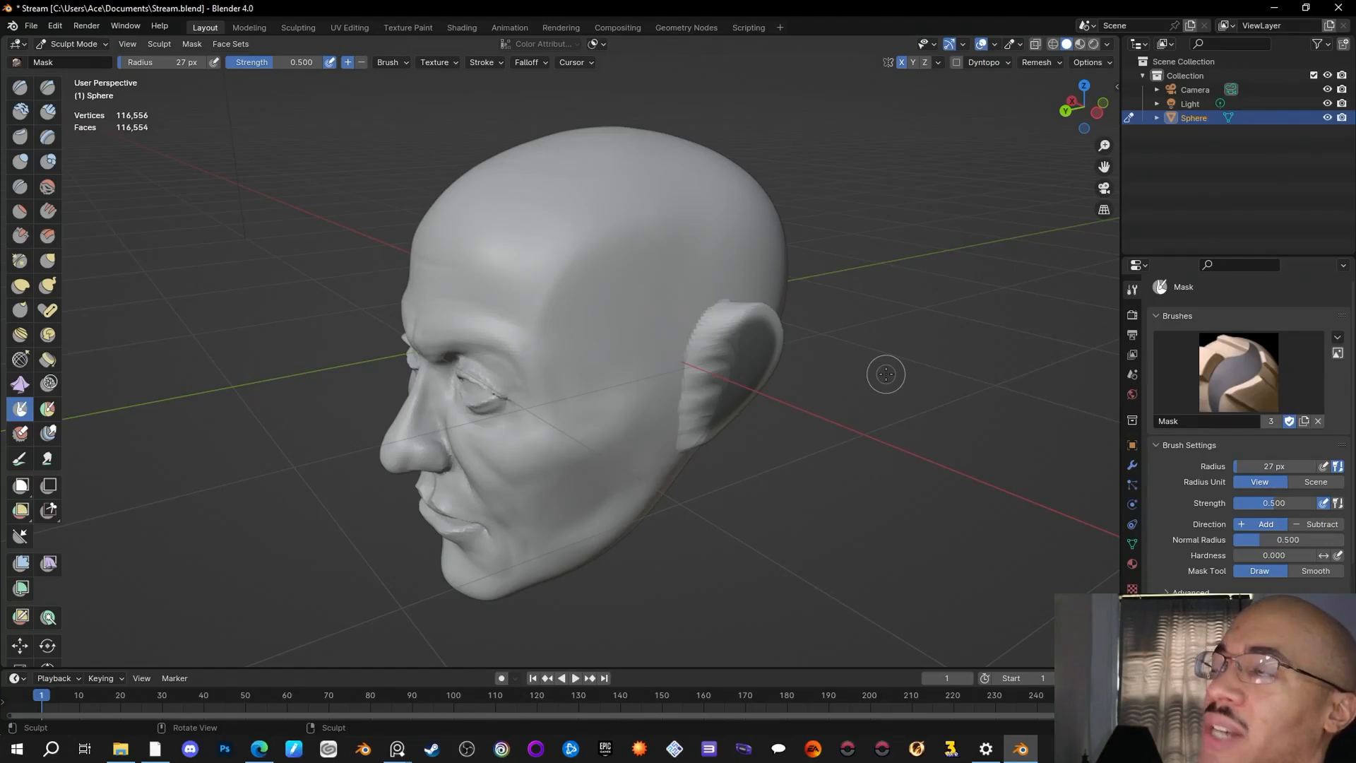
mouse_move(890, 420)
middle_down()
mouse_move(834, 381)
mouse_move(917, 405)
middle_up()
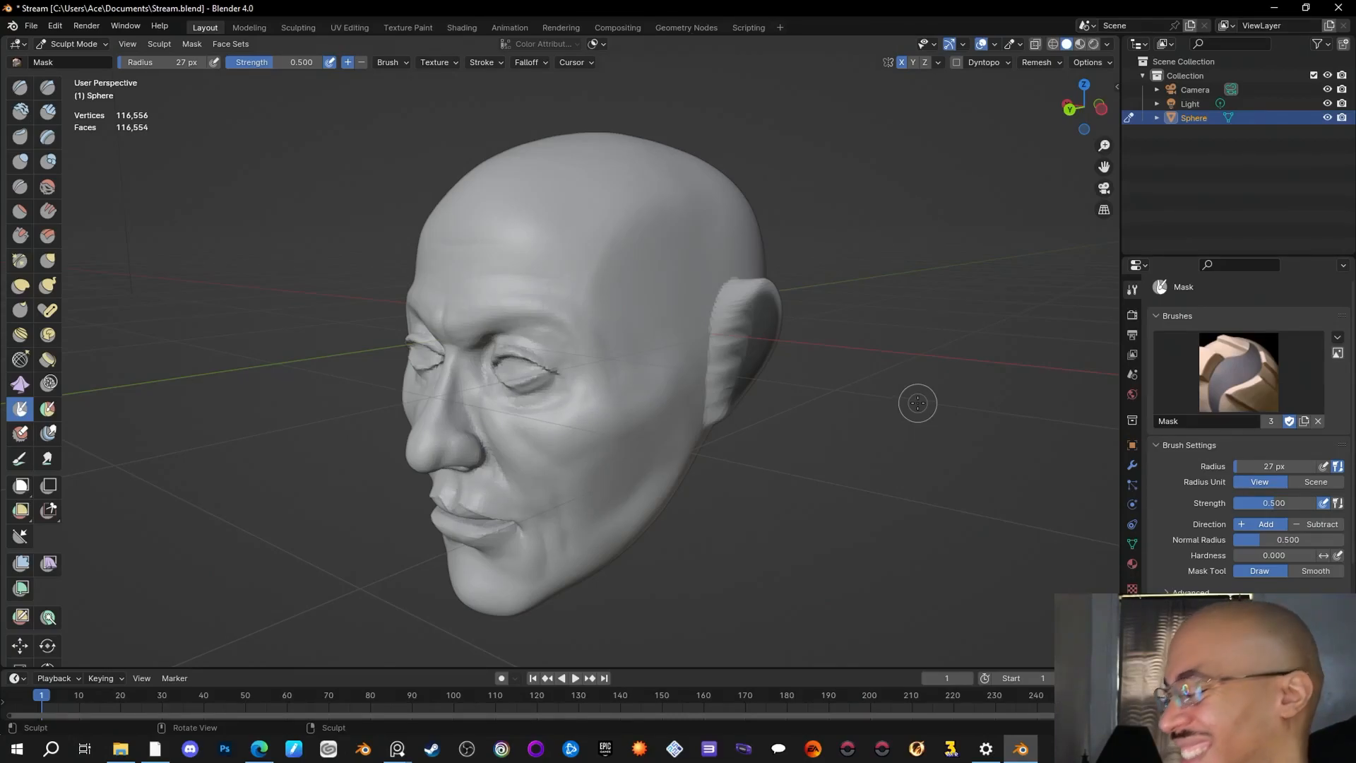
mouse_move(915, 394)
middle_down()
mouse_move(989, 406)
mouse_move(887, 429)
mouse_move(942, 438)
middle_up()
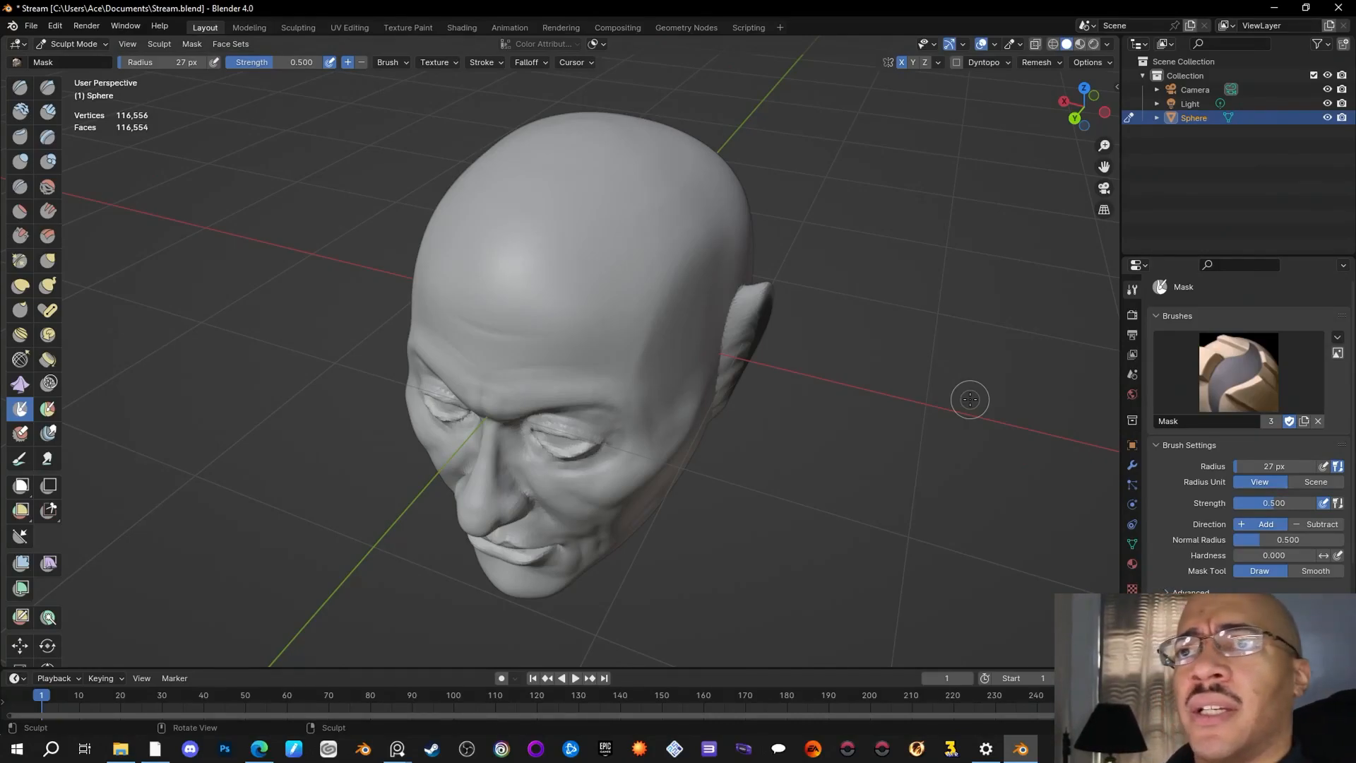
mouse_move(969, 399)
middle_down()
mouse_move(827, 447)
mouse_move(889, 443)
mouse_move(878, 438)
middle_up()
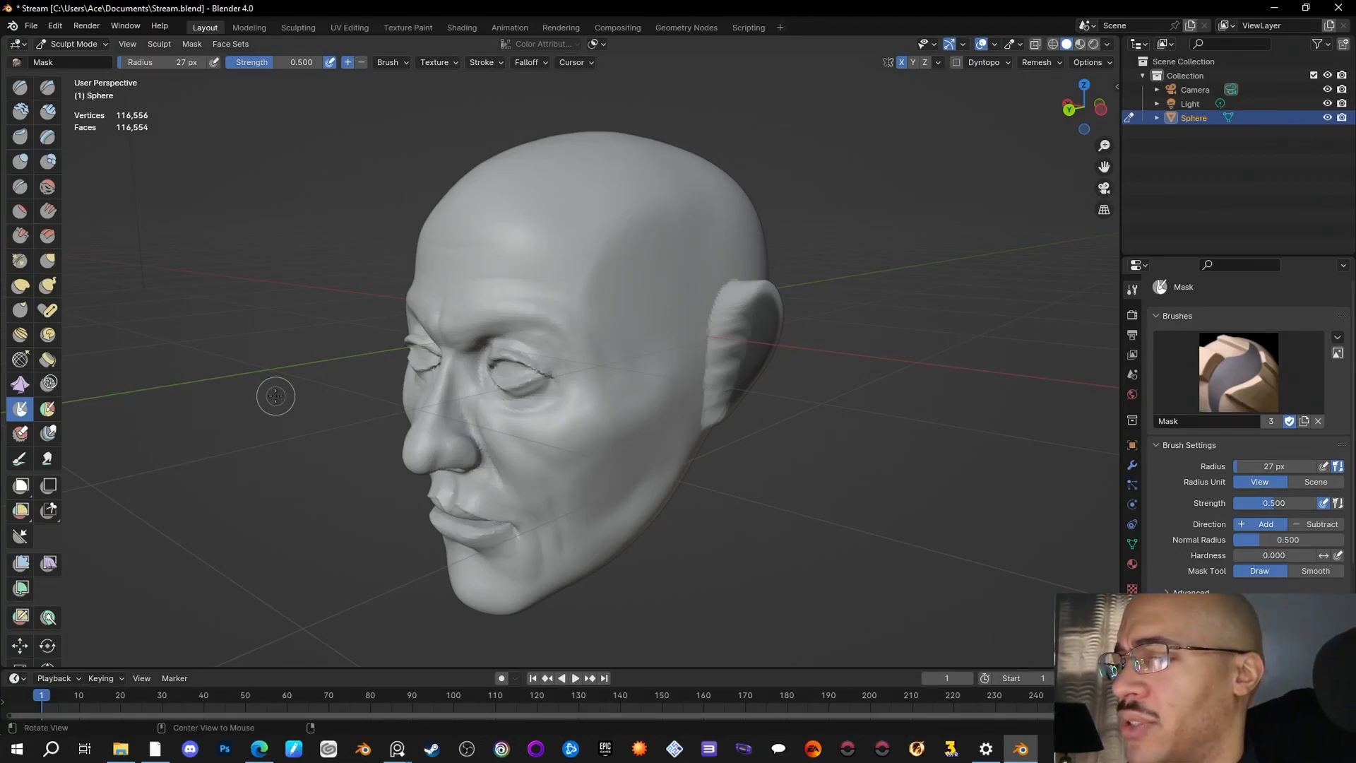
mouse_move(273, 400)
middle_down()
mouse_move(250, 383)
mouse_move(281, 200)
middle_up()
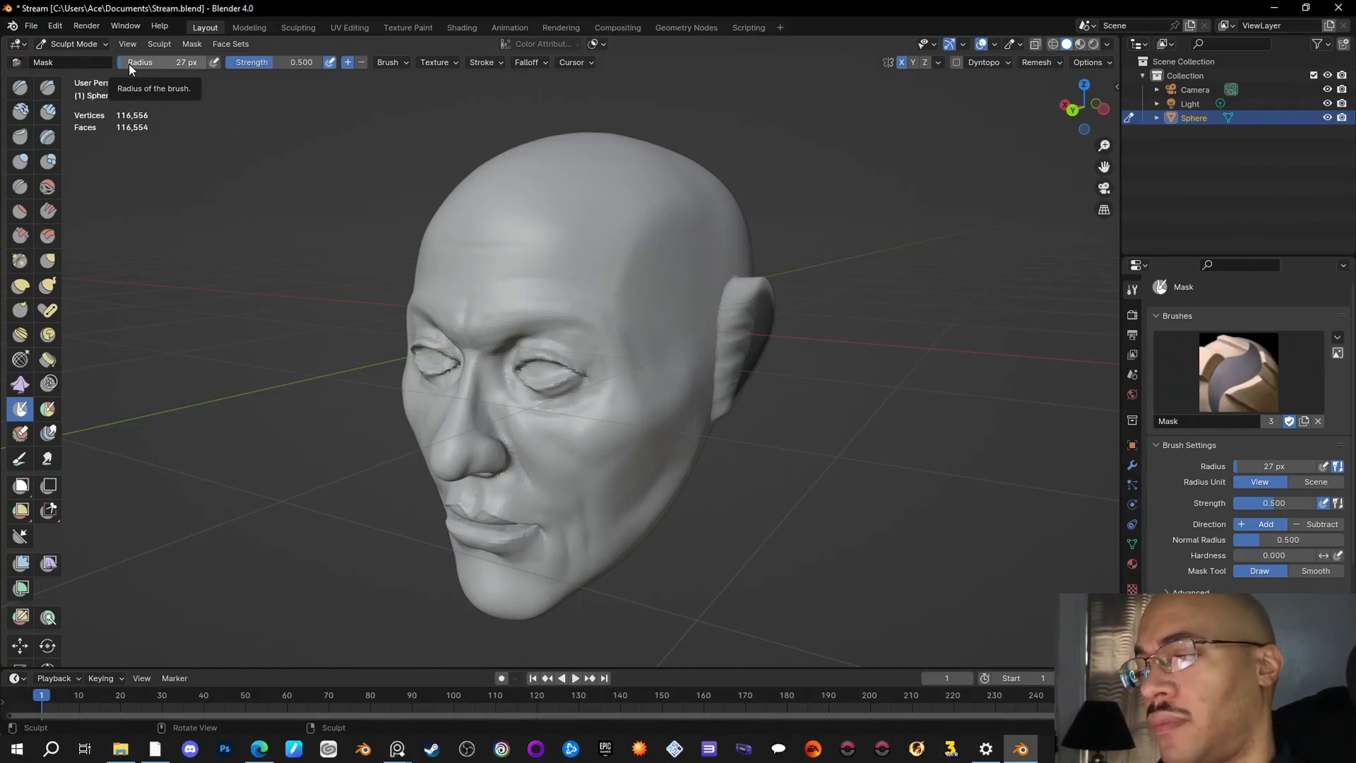
key(ctrl+i)
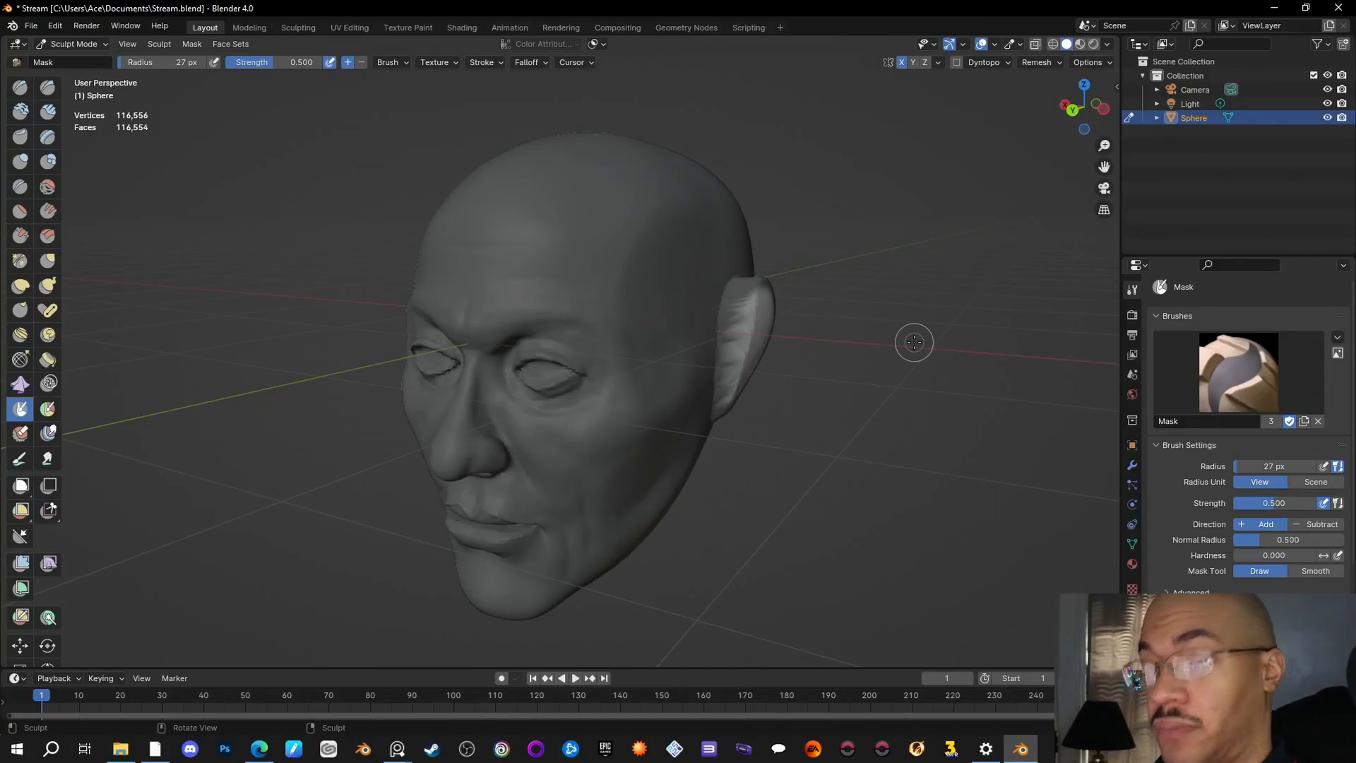
middle_drag(899, 409, 873, 392)
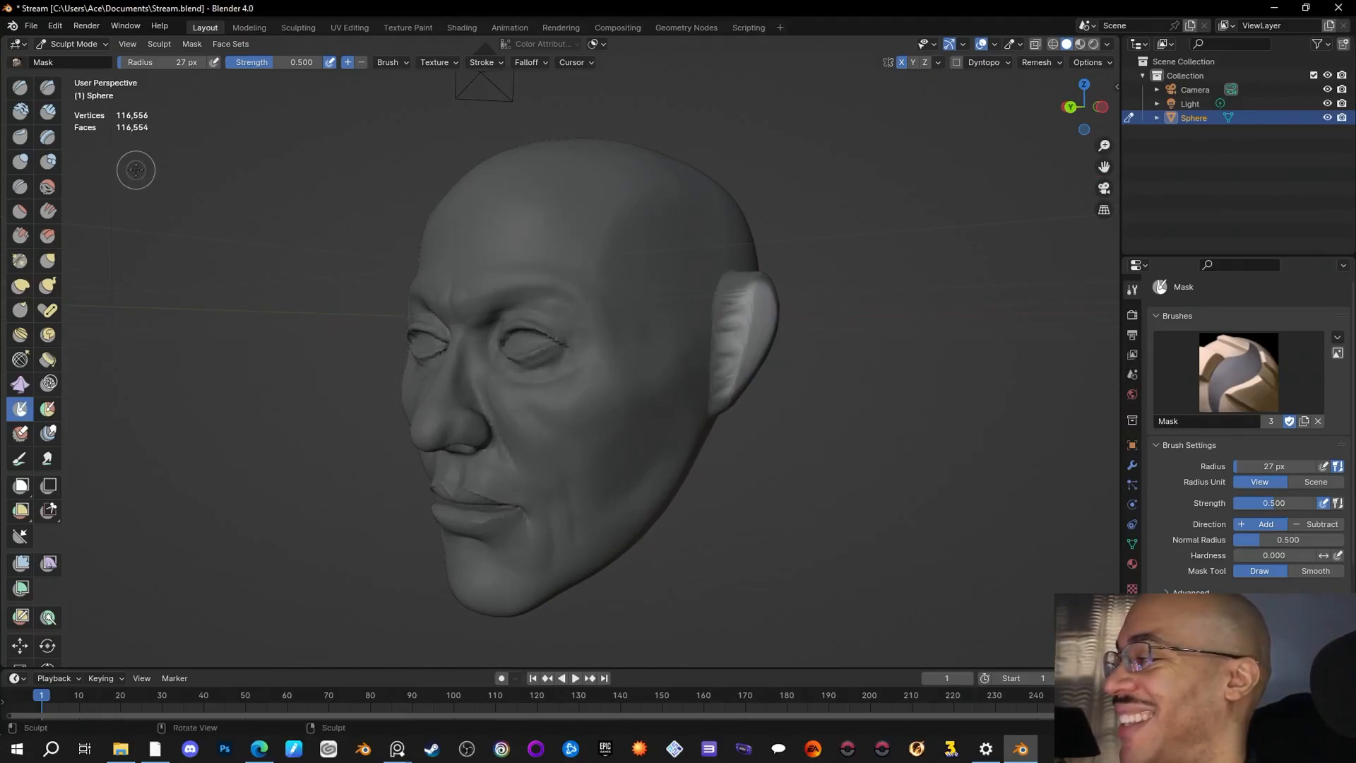
Step: Enlarge the brush radius to 202 px, comparing its size with the unmasked inner ear from several angles
drag(150, 63, 158, 63)
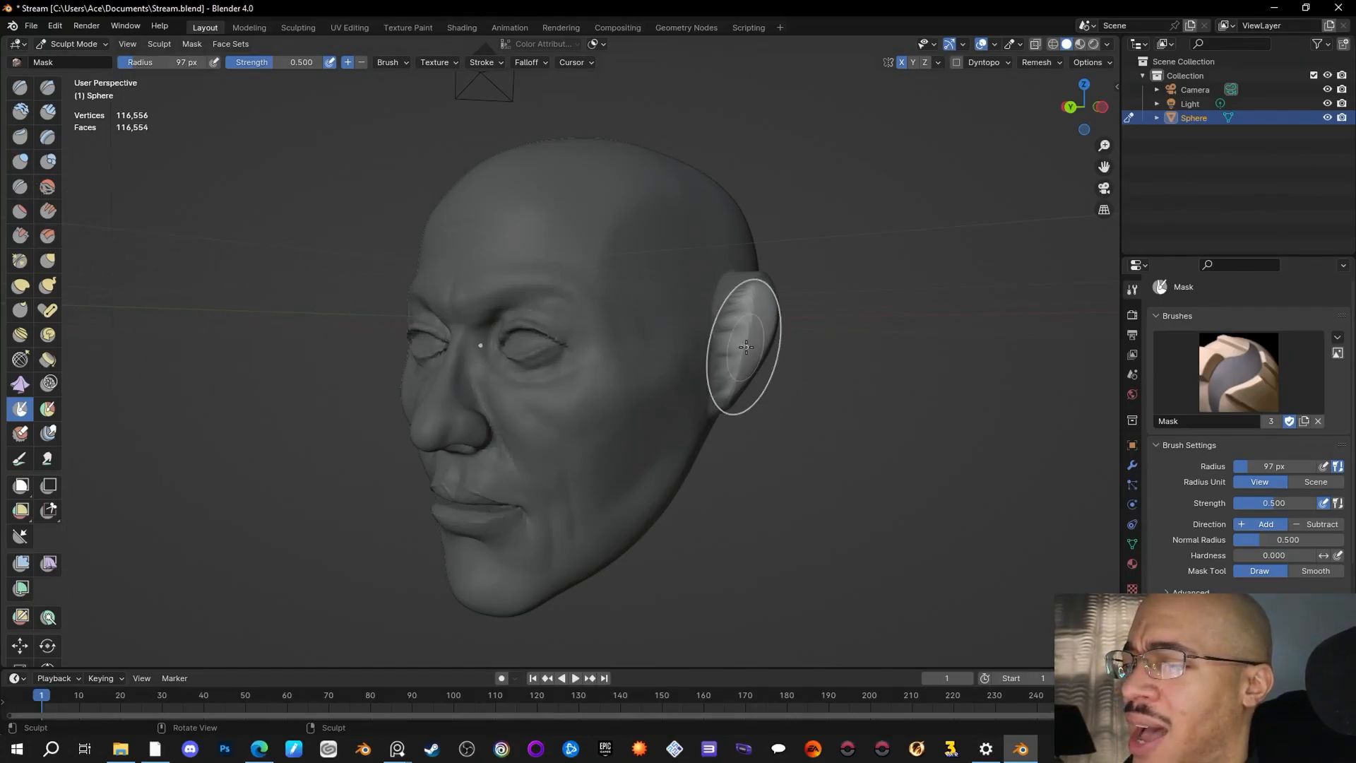
mouse_move(888, 506)
middle_down()
mouse_move(831, 514)
mouse_move(908, 507)
middle_up()
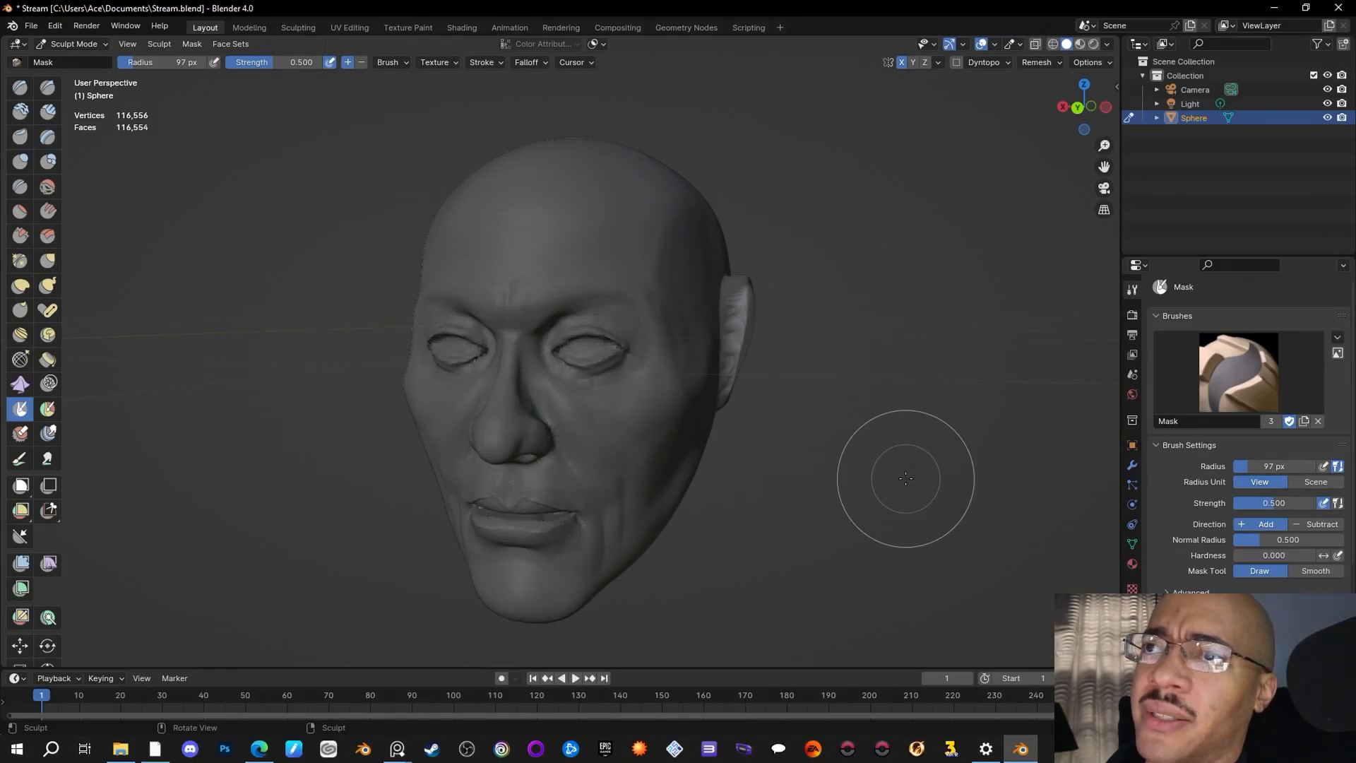
mouse_move(866, 506)
middle_down()
mouse_move(791, 519)
mouse_move(837, 516)
middle_up()
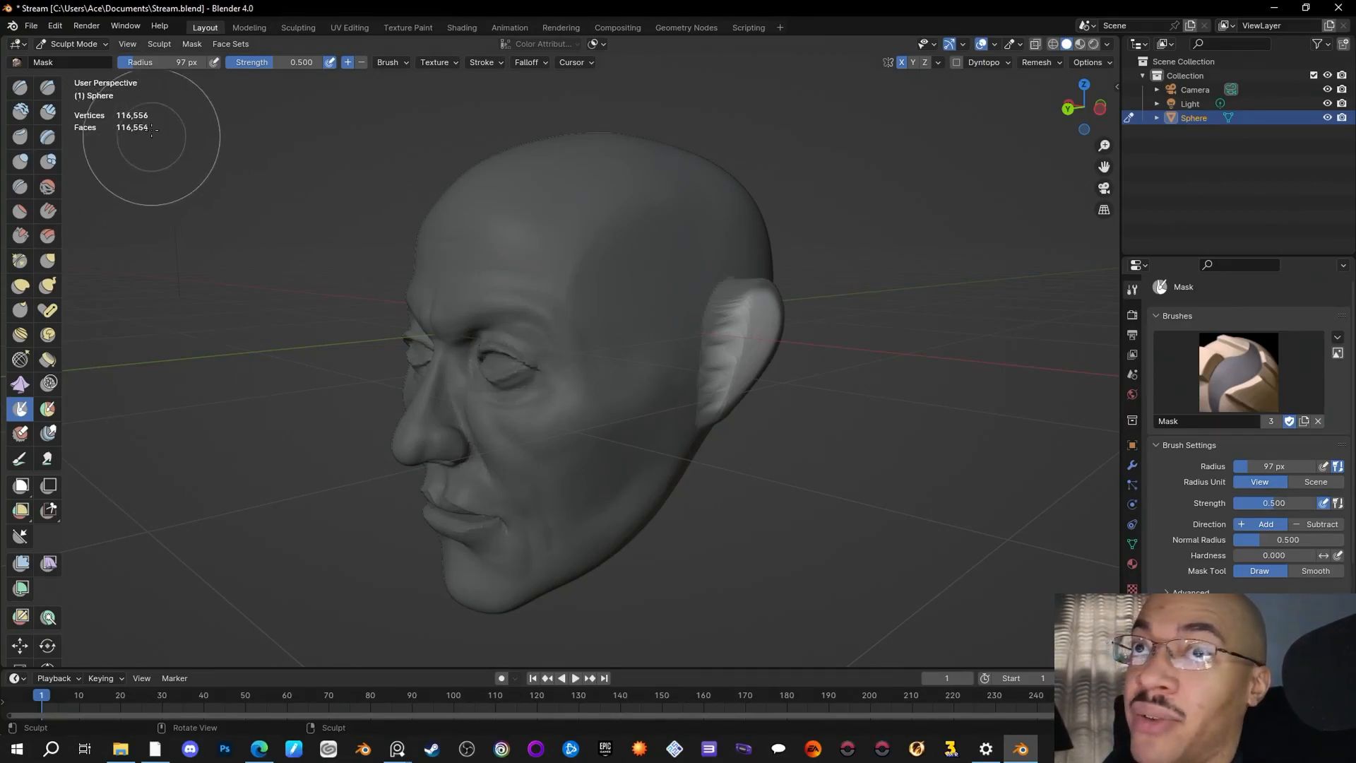
scroll(892, 519, up, 1)
middle_drag(893, 518, 705, 494)
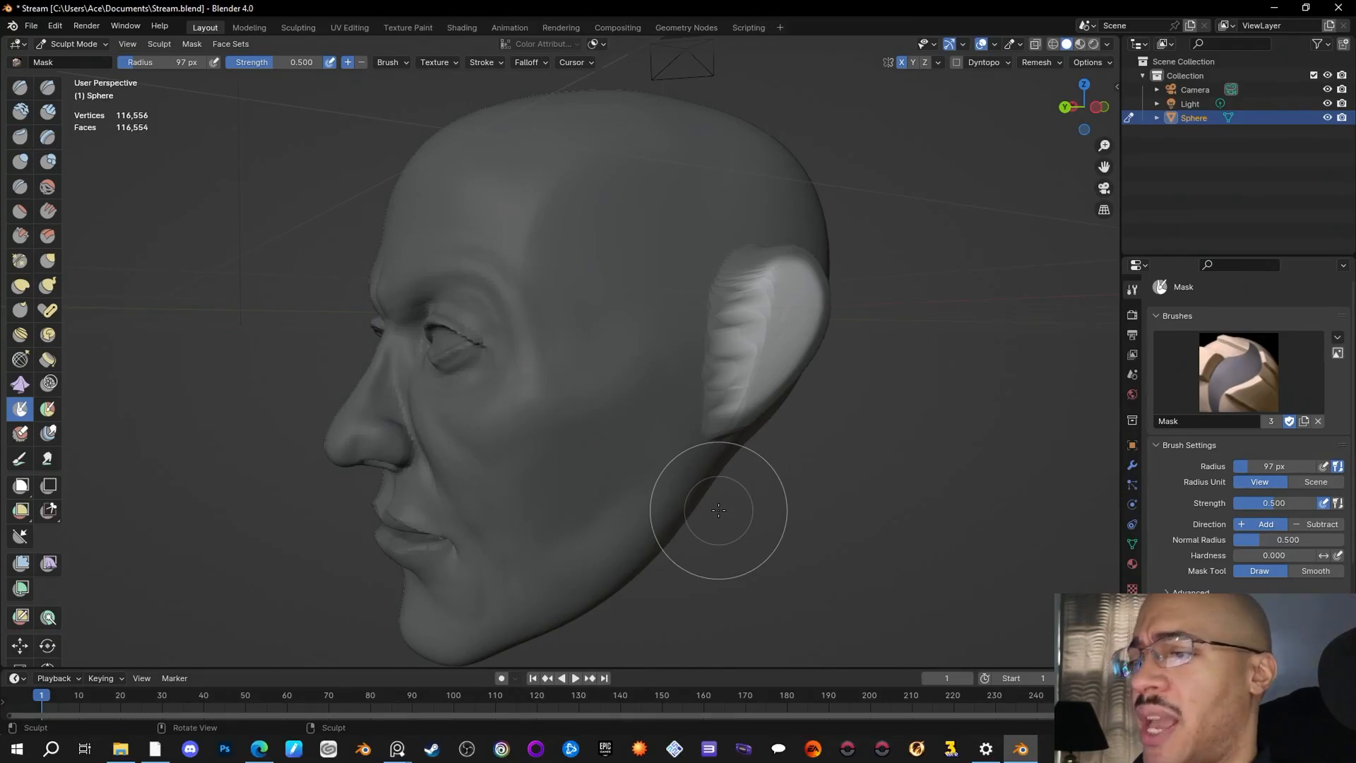
mouse_move(854, 369)
middle_down()
mouse_move(899, 425)
mouse_move(939, 438)
mouse_move(768, 363)
middle_up()
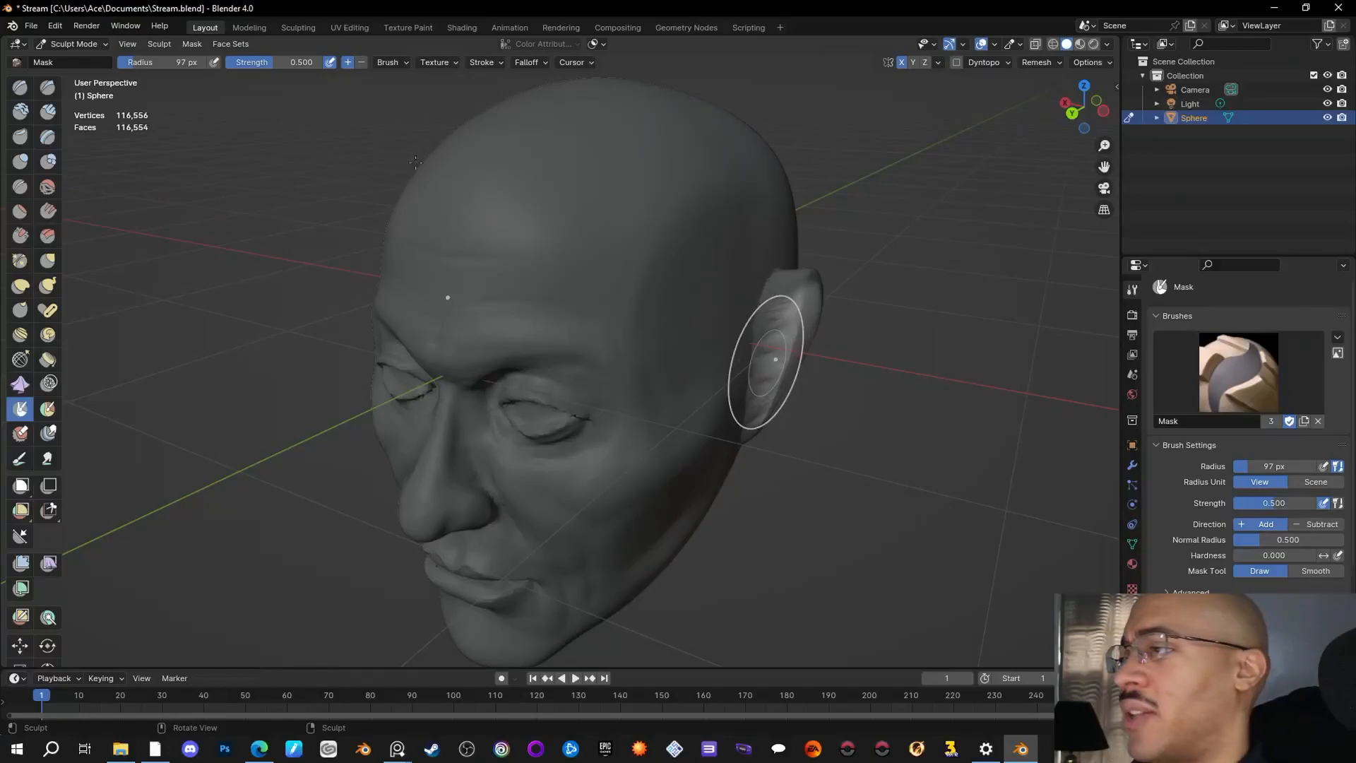
mouse_move(174, 65)
mouse_down()
mouse_move(196, 68)
mouse_move(176, 62)
mouse_up()
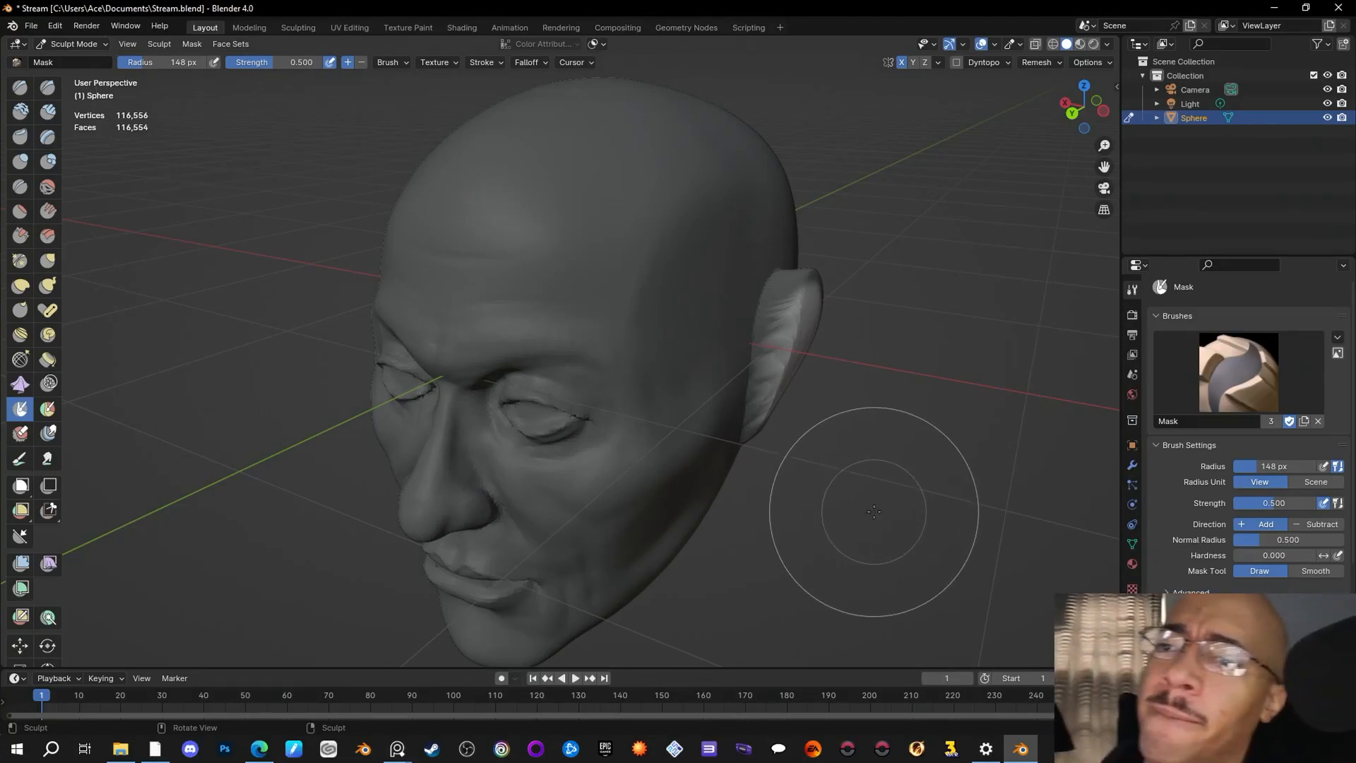
middle_drag(915, 454, 802, 318)
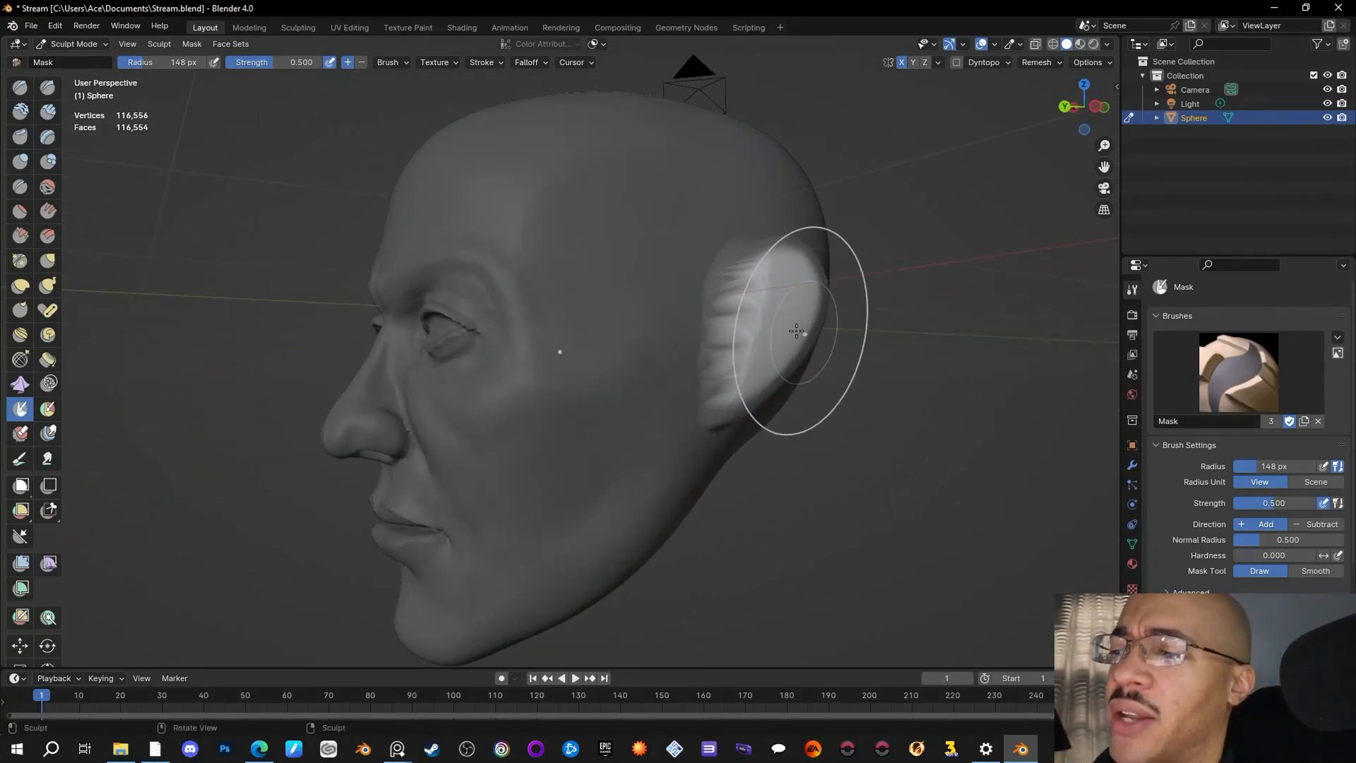
mouse_move(149, 65)
mouse_down()
mouse_move(175, 63)
mouse_move(164, 65)
mouse_up()
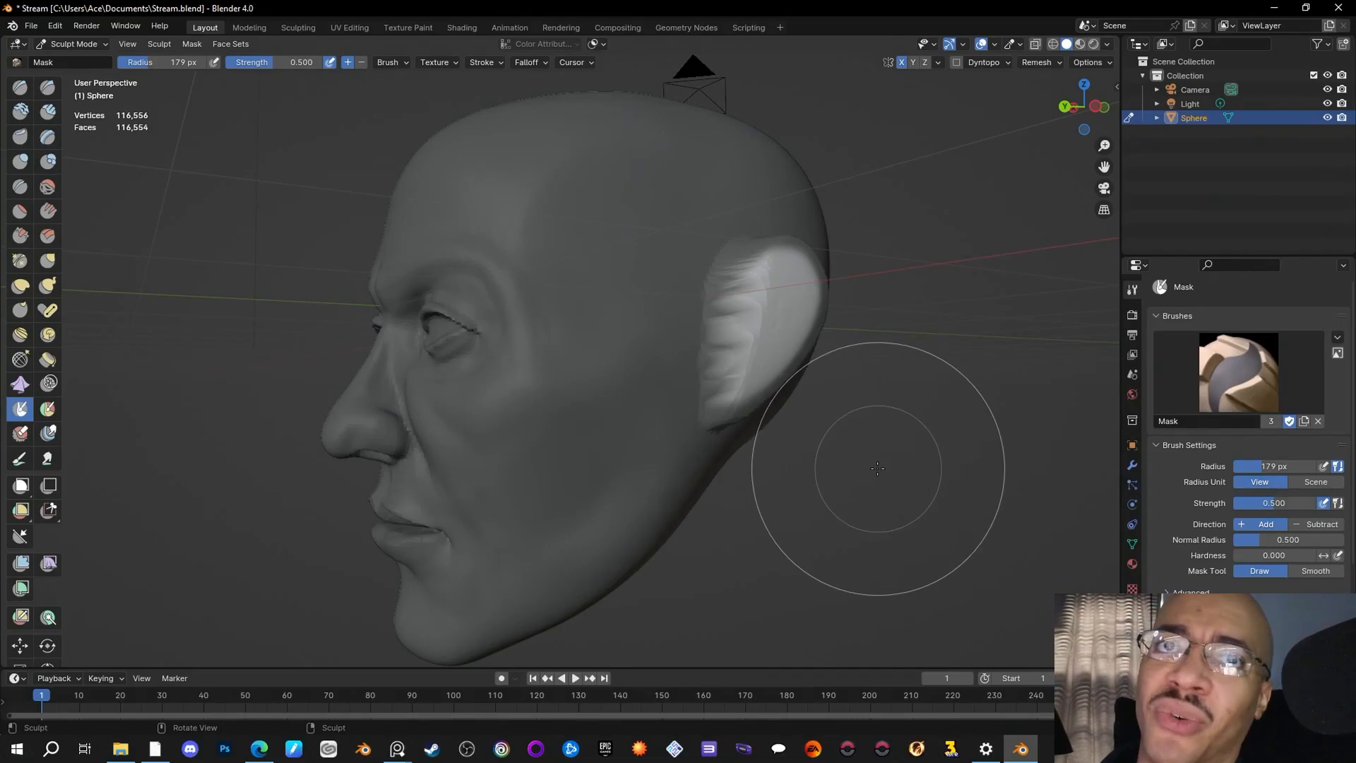
middle_drag(817, 448, 810, 358)
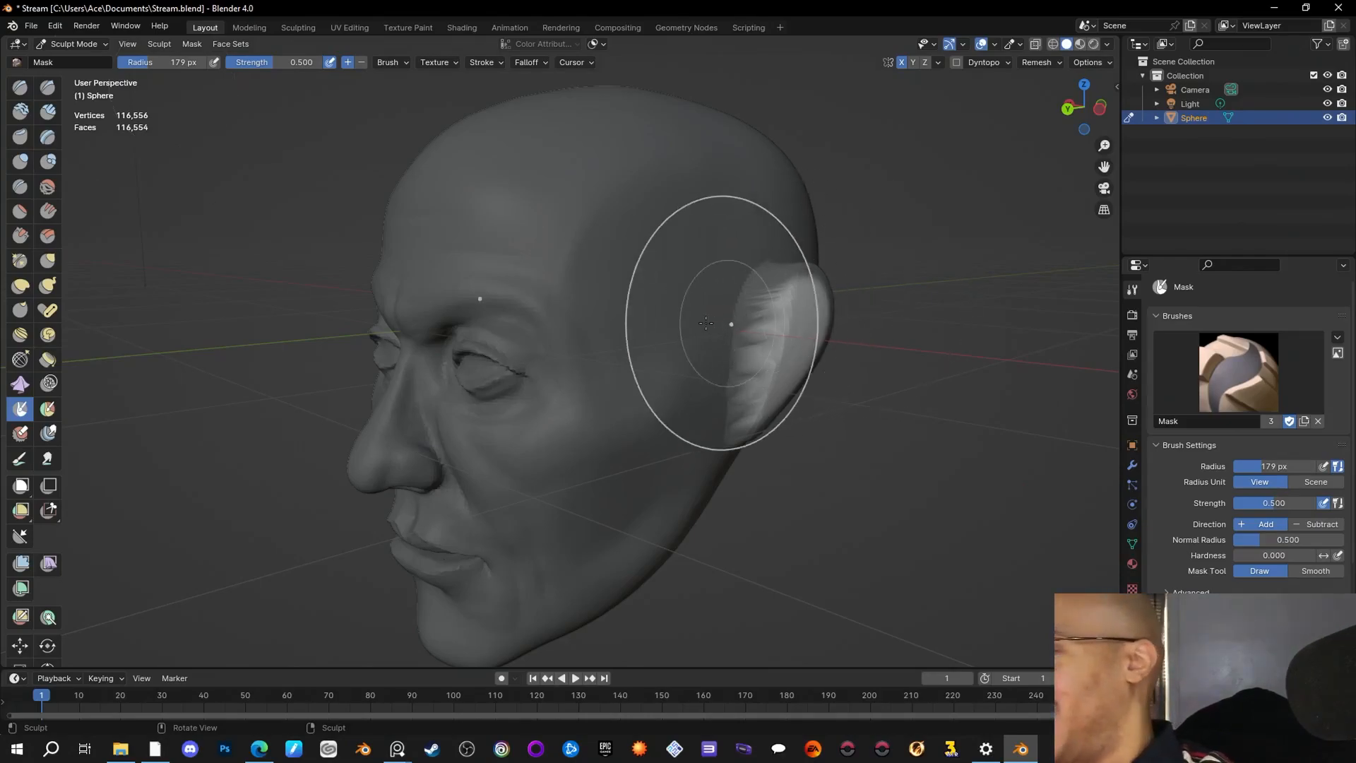
drag(794, 345, 791, 342)
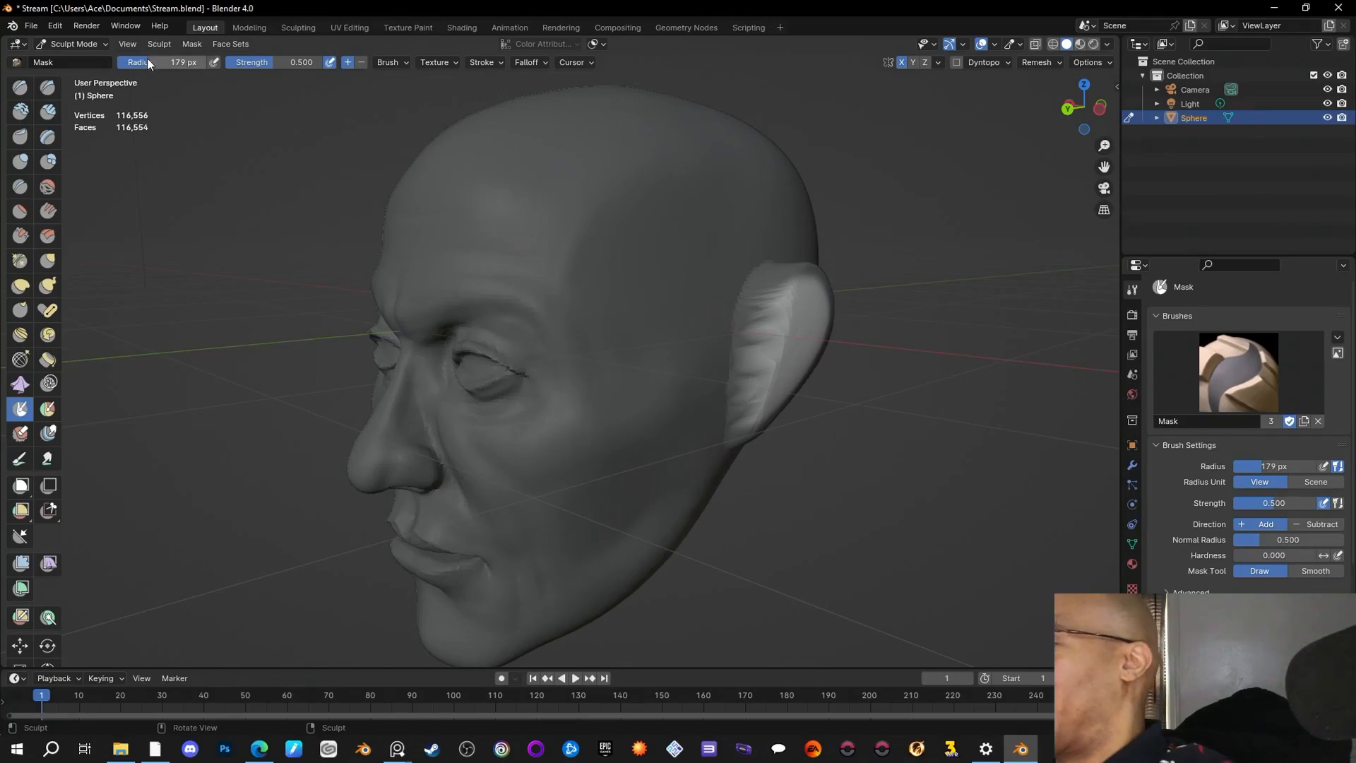
mouse_move(181, 66)
mouse_down()
mouse_move(206, 67)
mouse_move(189, 62)
mouse_up()
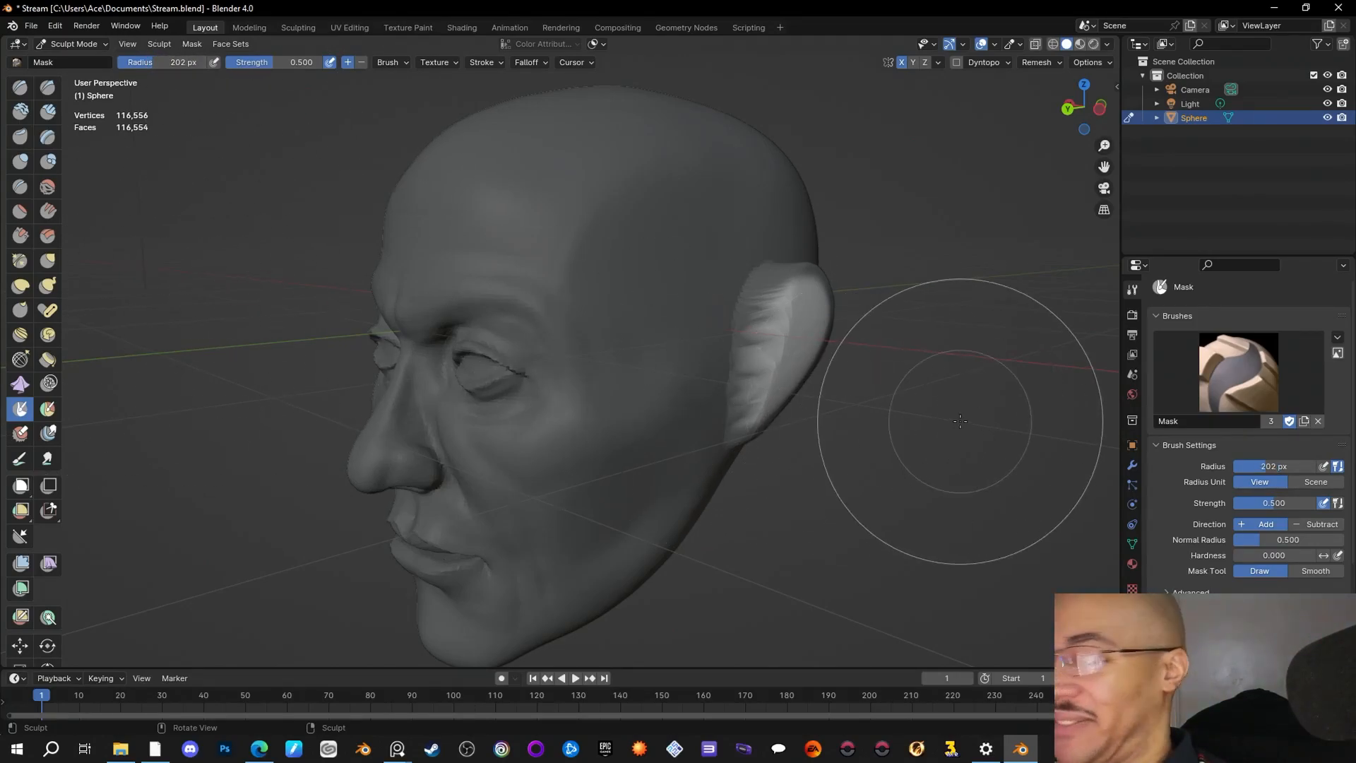
Step: Push the unmasked inner face of the ear inward with the Grab brush to hollow it out behind the rim
click(47, 261)
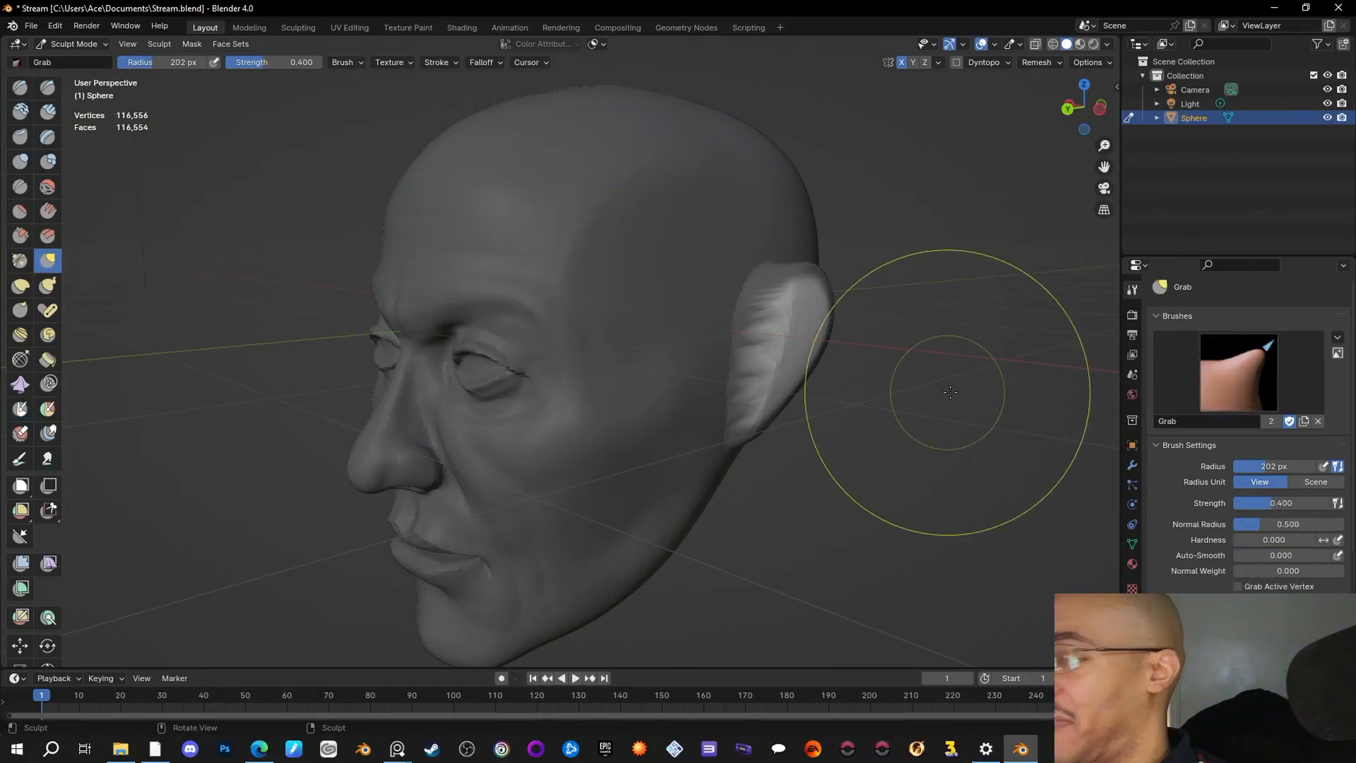
mouse_move(782, 353)
mouse_down()
mouse_move(750, 354)
mouse_move(770, 339)
mouse_move(759, 332)
mouse_move(798, 322)
mouse_move(753, 396)
mouse_move(784, 326)
mouse_up()
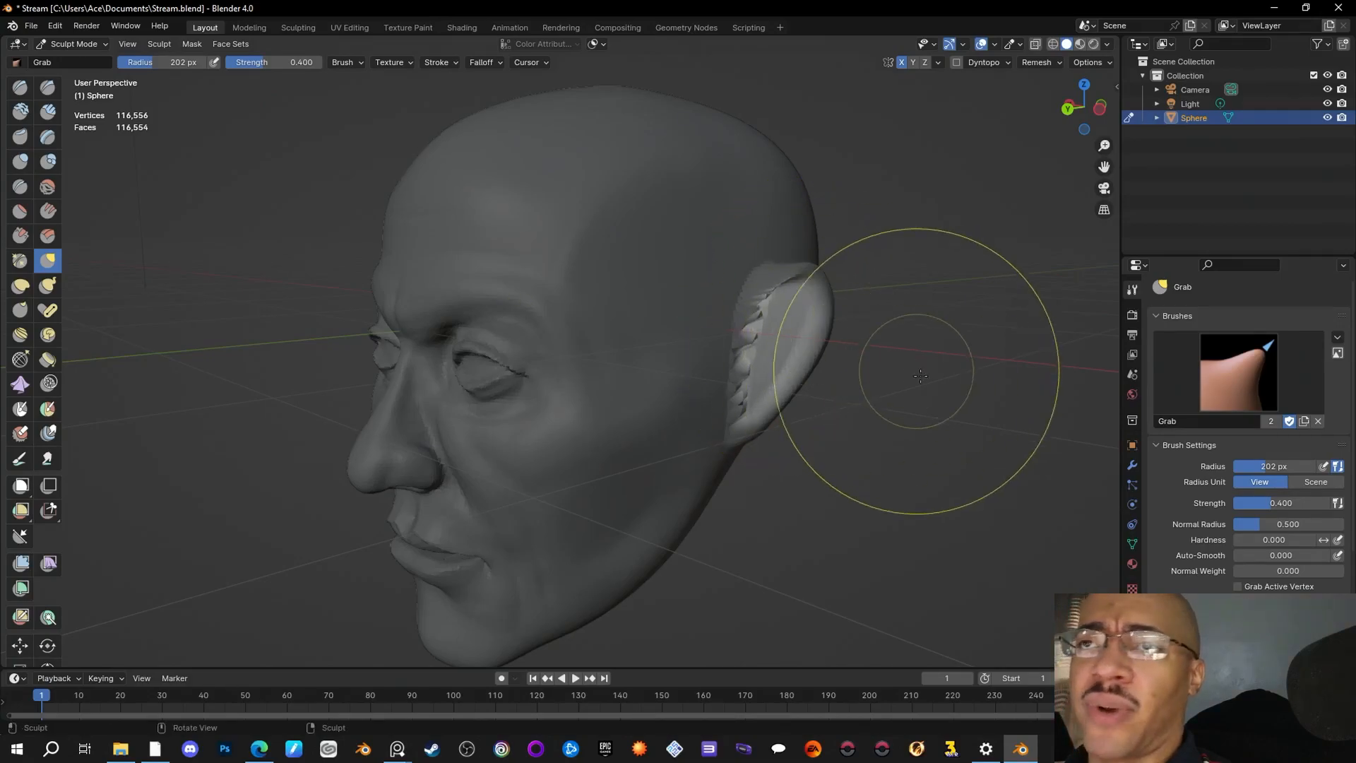
mouse_move(887, 402)
middle_down()
mouse_move(978, 473)
mouse_move(1011, 469)
middle_up()
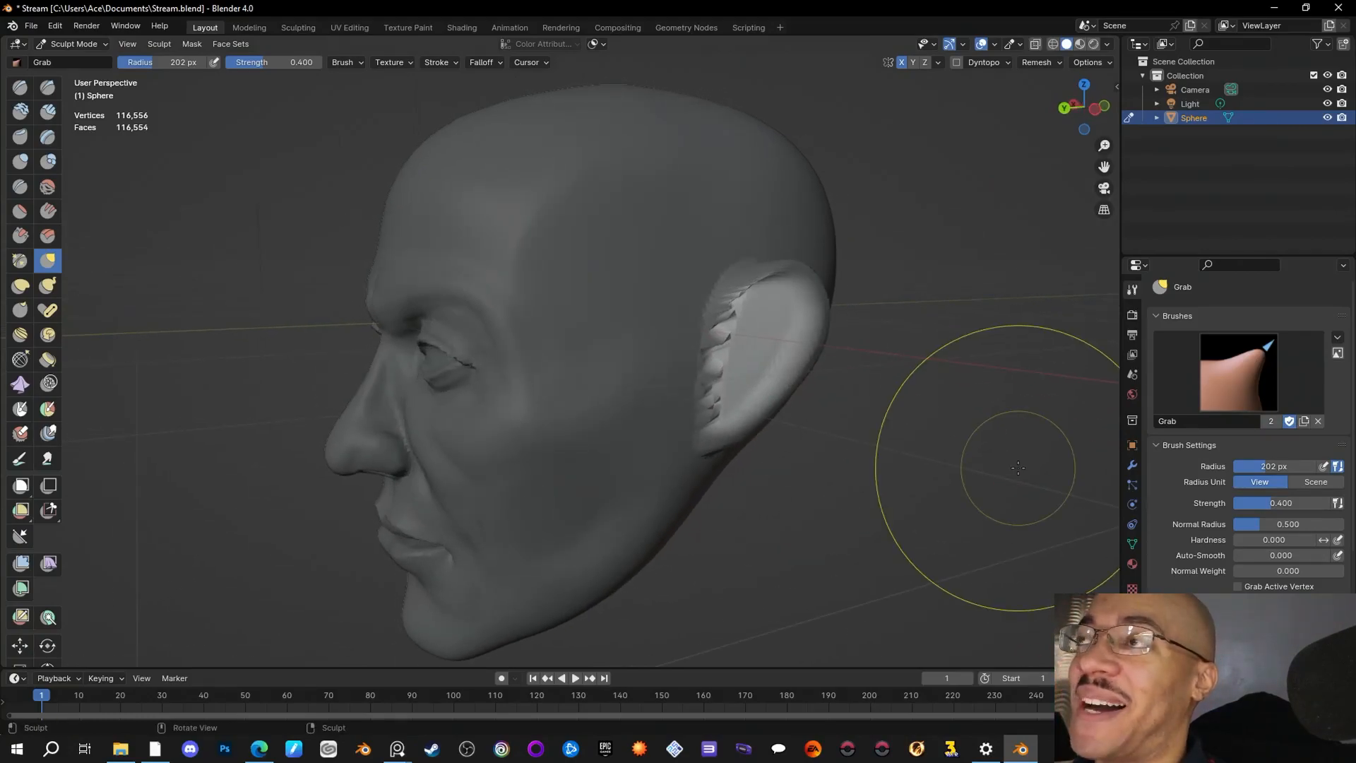
Step: Push the unmasked inner face of the ear further inward with the 202 px Grab brush, working from several angles
mouse_move(997, 486)
middle_down()
mouse_move(836, 463)
mouse_move(1004, 552)
mouse_move(953, 523)
middle_up()
drag(756, 327, 762, 321)
mouse_move(887, 439)
middle_down()
mouse_move(769, 468)
mouse_move(993, 427)
mouse_move(998, 443)
middle_up()
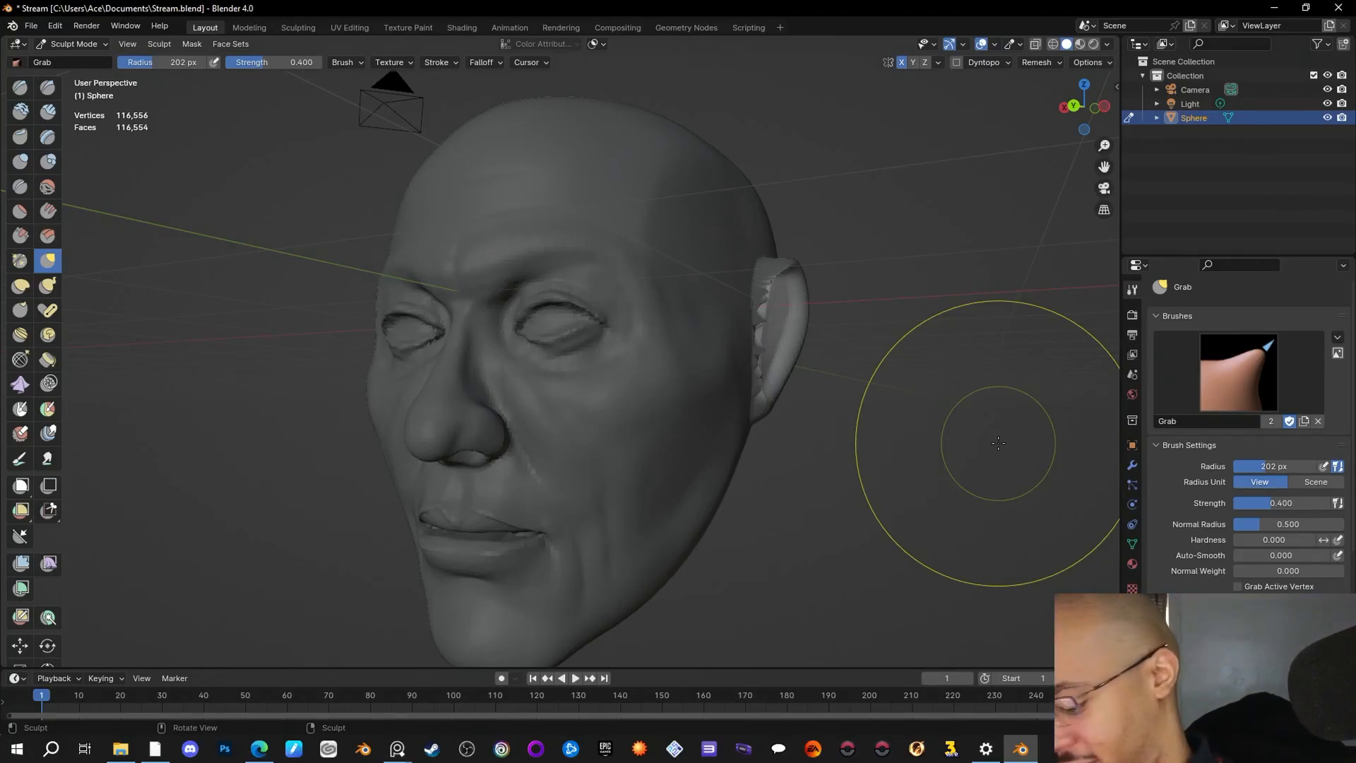
mouse_move(998, 442)
middle_down()
mouse_move(879, 431)
mouse_move(982, 504)
middle_up()
mouse_move(793, 347)
mouse_down()
mouse_move(780, 332)
mouse_move(775, 346)
mouse_up()
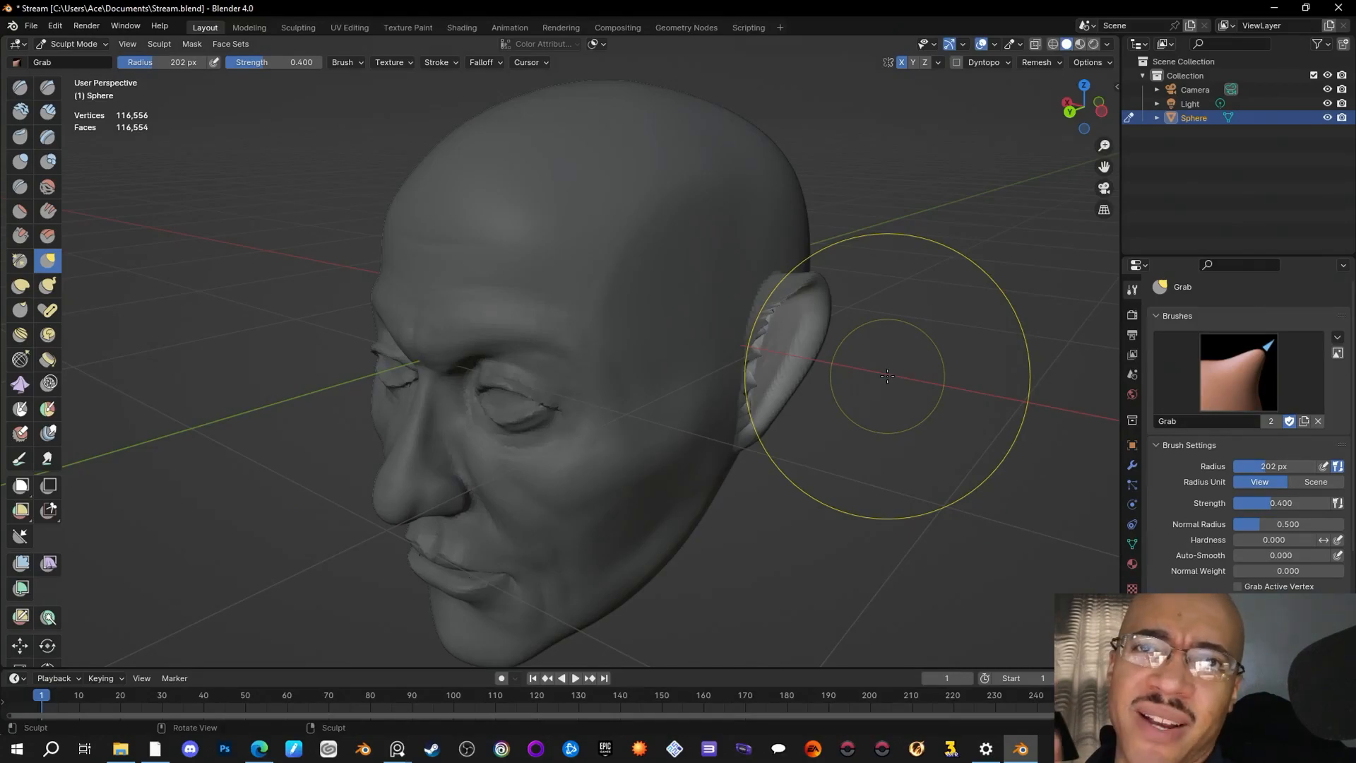
mouse_move(887, 376)
middle_down()
mouse_move(889, 439)
mouse_move(800, 452)
mouse_move(935, 461)
middle_up()
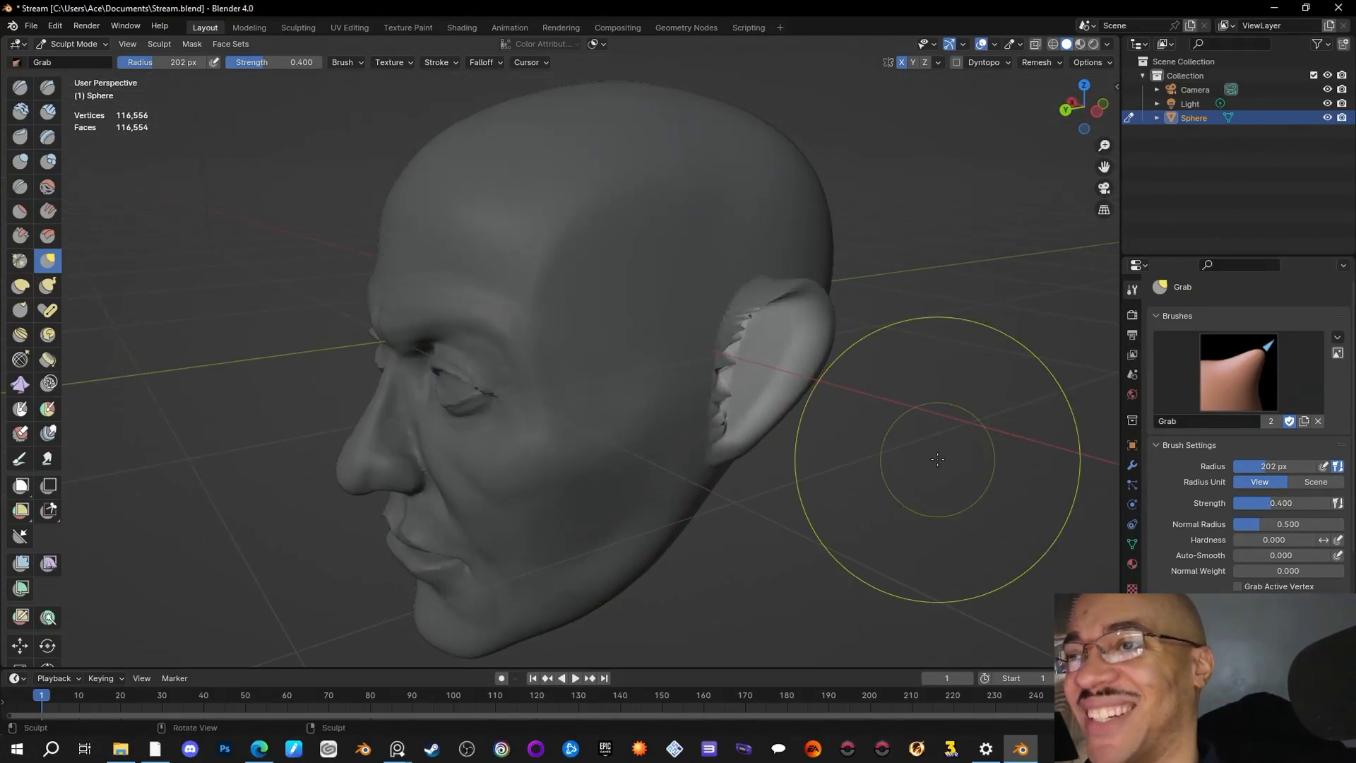
middle_drag(937, 460, 932, 439)
drag(779, 331, 768, 341)
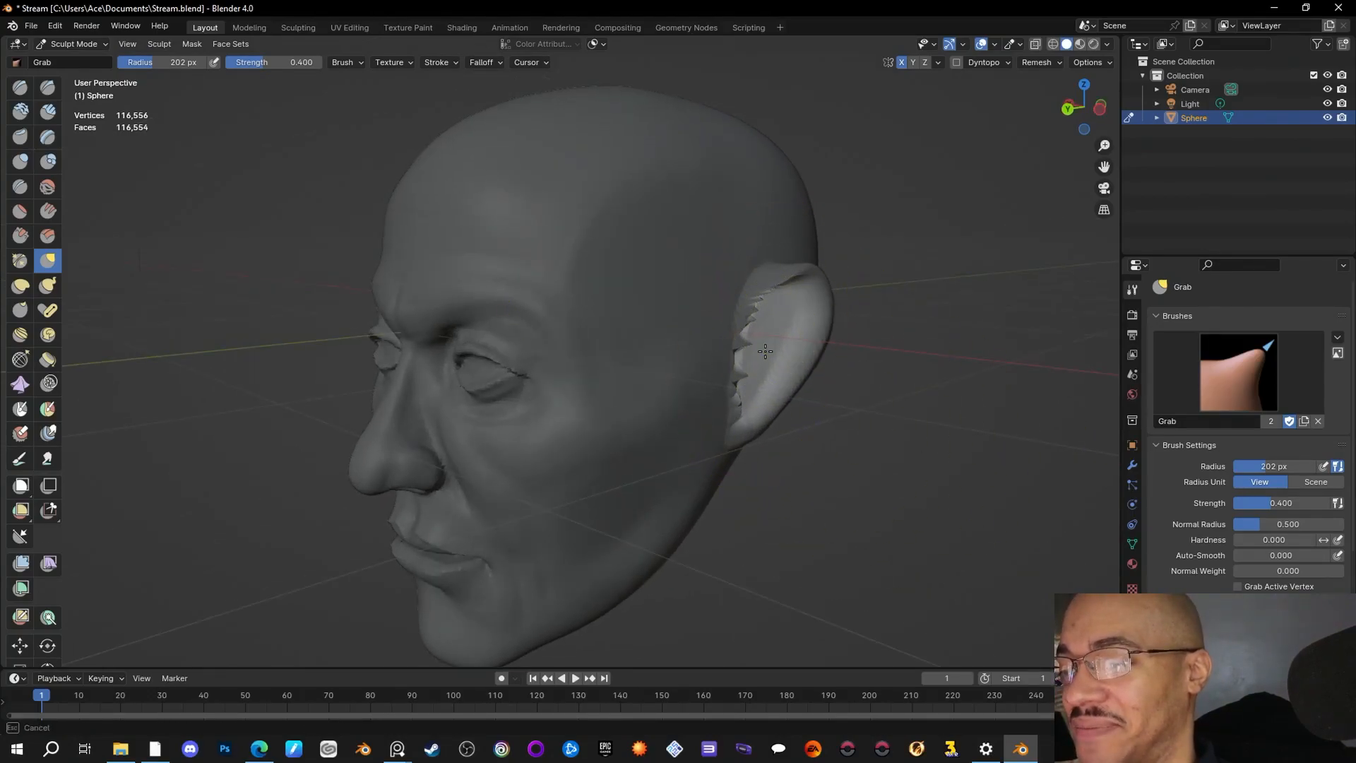
Step: Clear the mask from the head and check the hollowed ear from above and from the side
mouse_move(768, 340)
middle_down()
mouse_move(779, 372)
mouse_move(866, 415)
middle_up()
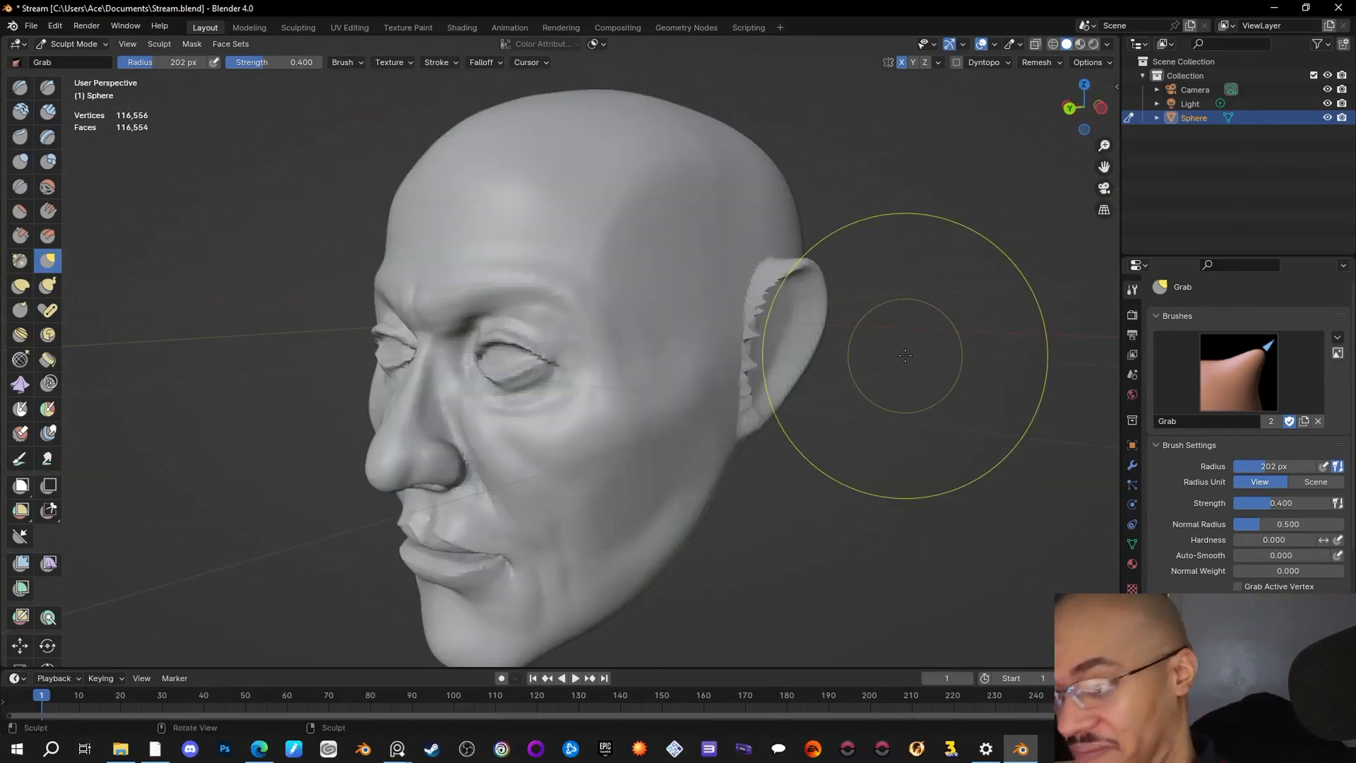
mouse_move(904, 355)
middle_down()
mouse_move(846, 364)
mouse_move(847, 377)
mouse_move(689, 394)
middle_up()
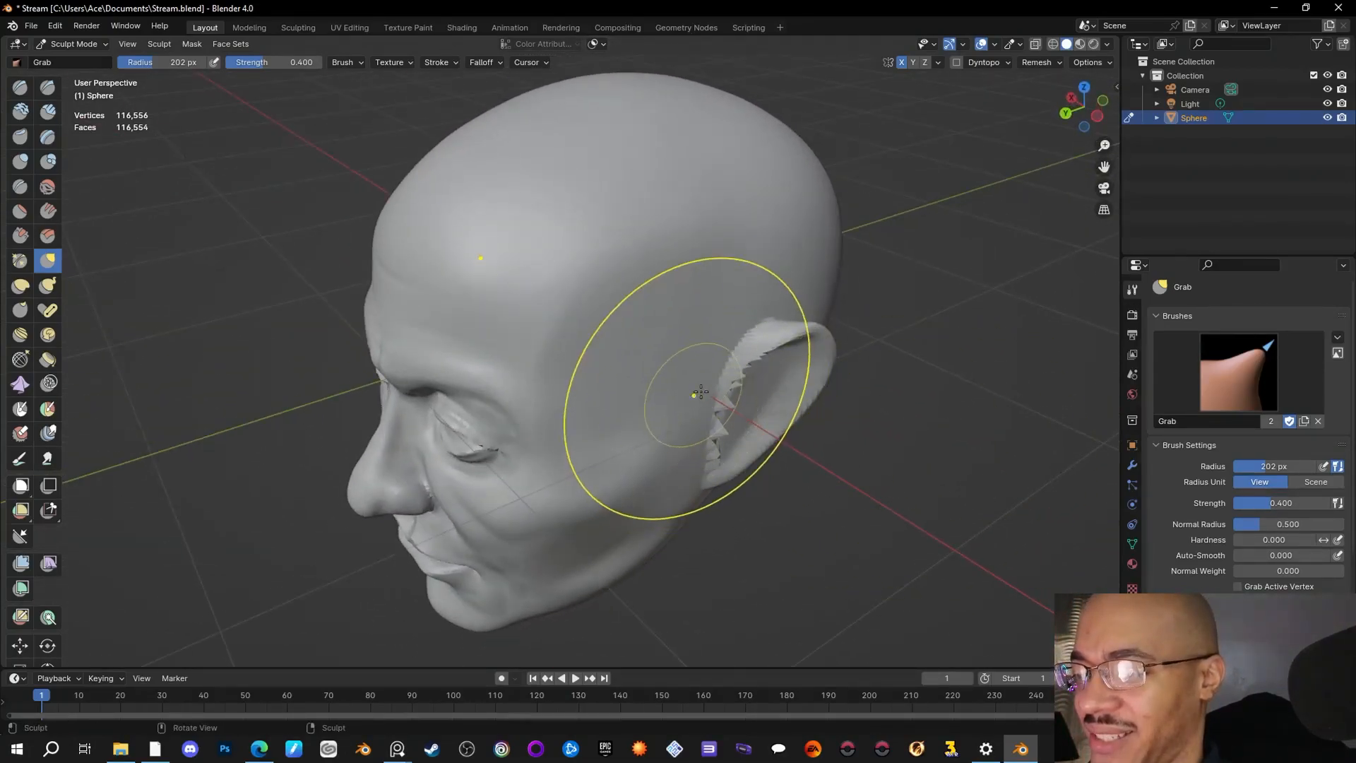
middle_drag(877, 500, 888, 505)
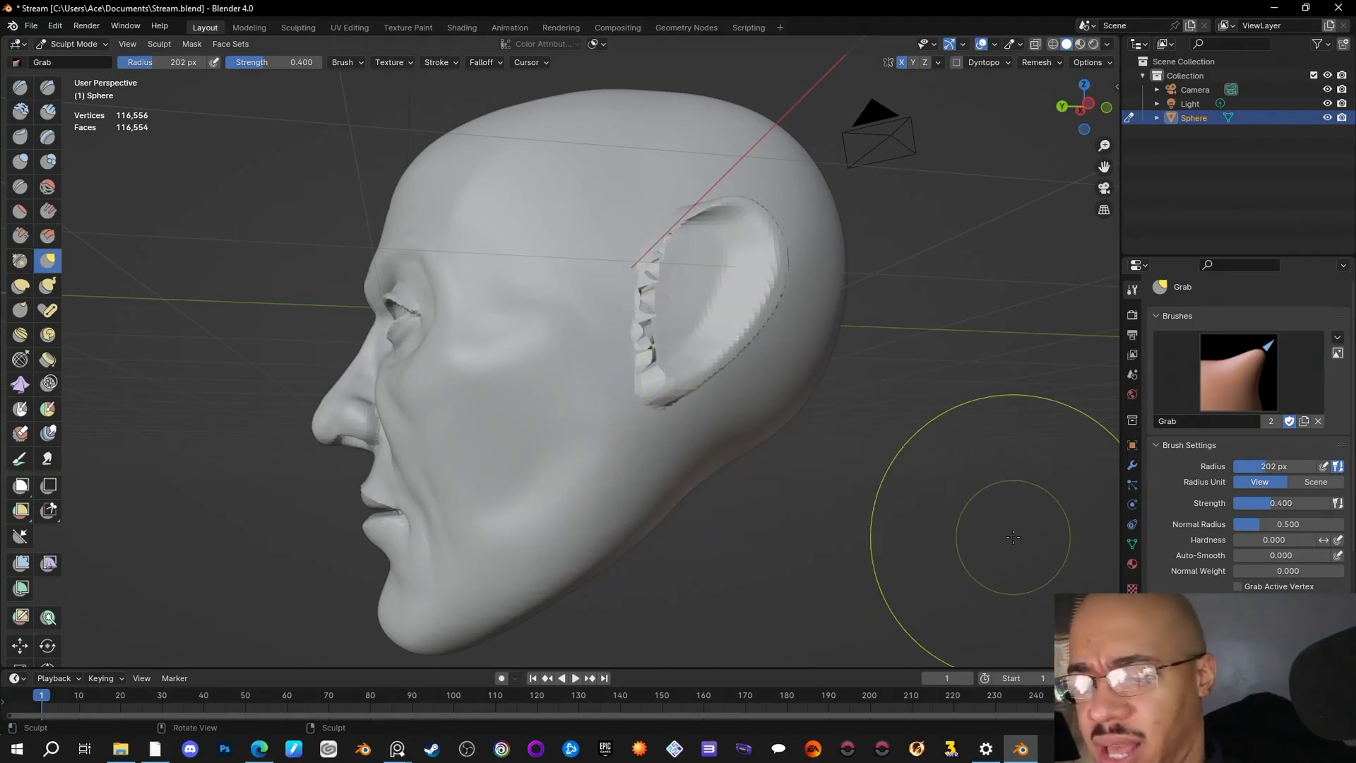
Step: Remesh the head with a voxel size of 0.015 m
scroll(1273, 579, down, 1)
scroll(1273, 579, down, 4)
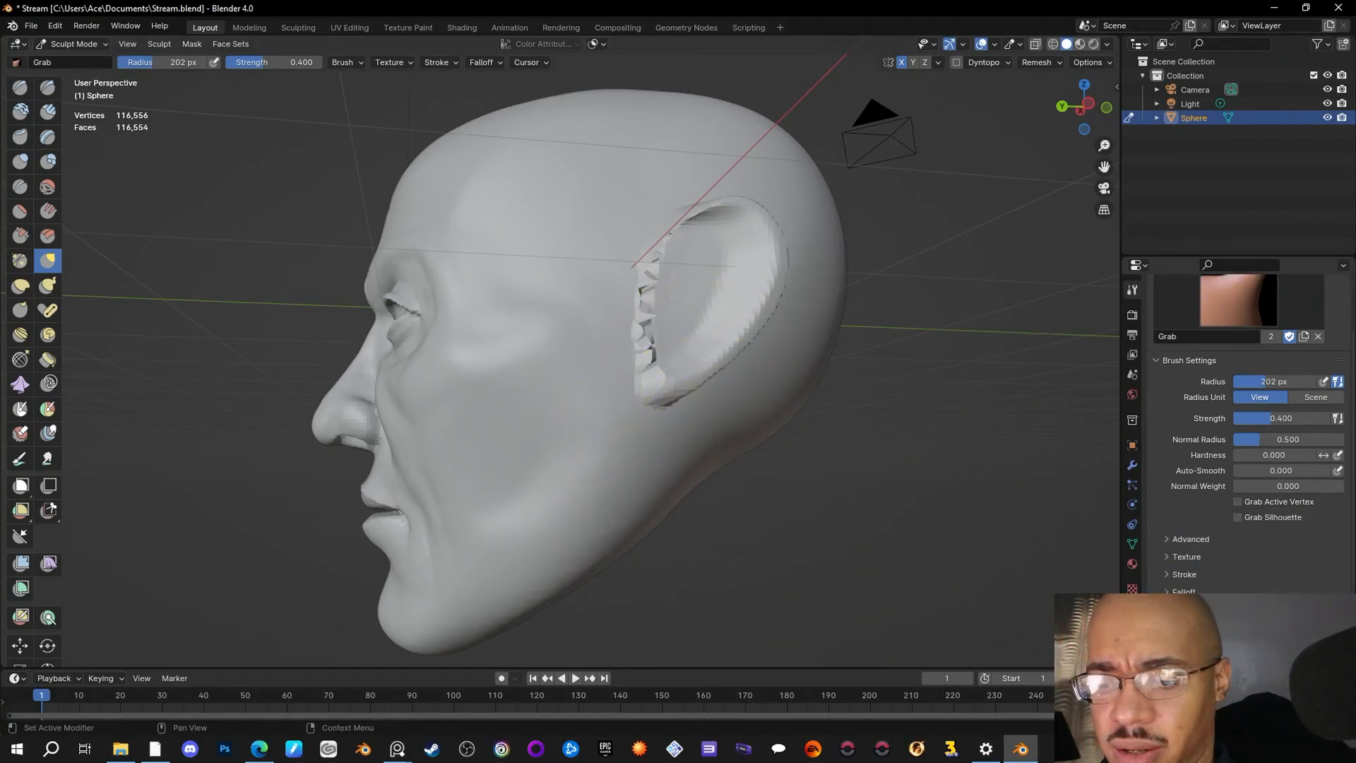
scroll(1273, 579, down, 3)
scroll(1273, 579, down, 1)
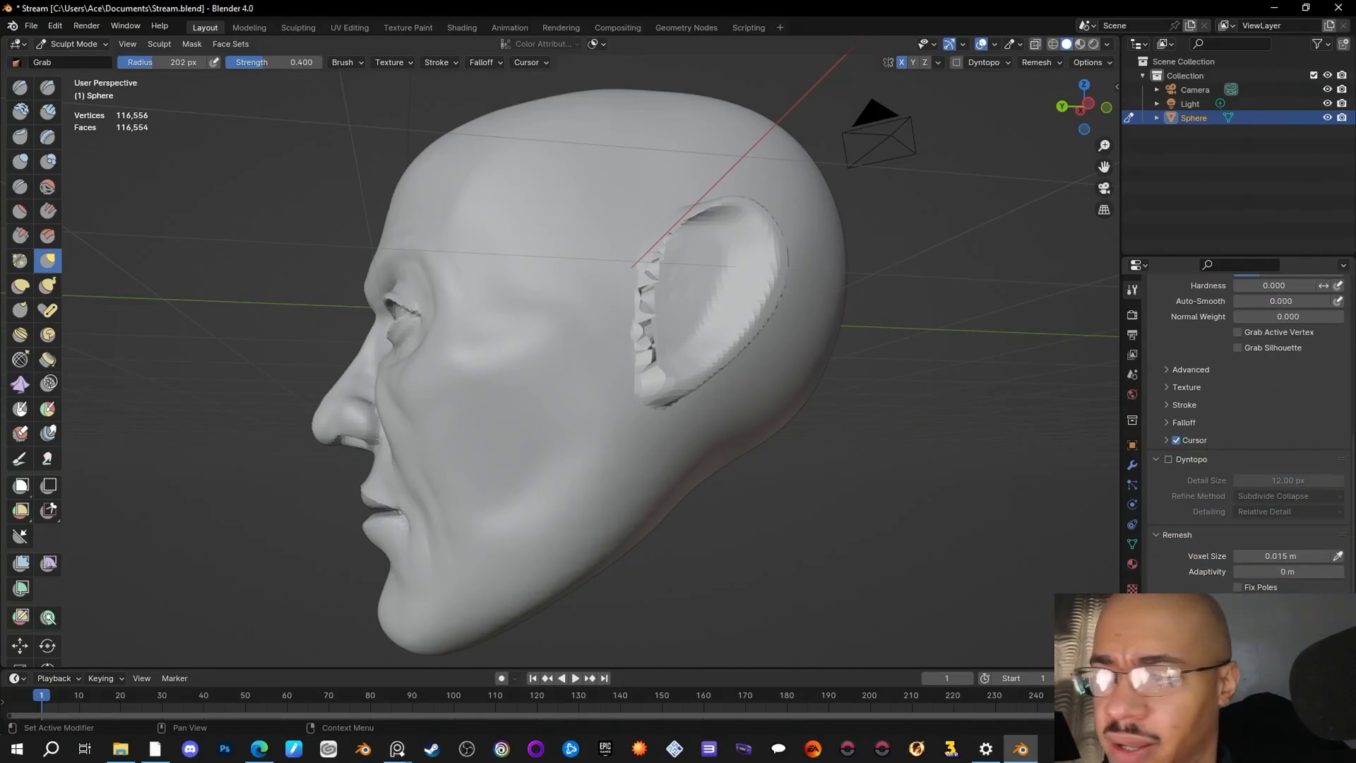
scroll(956, 472, up, 1)
scroll(968, 475, down, 1)
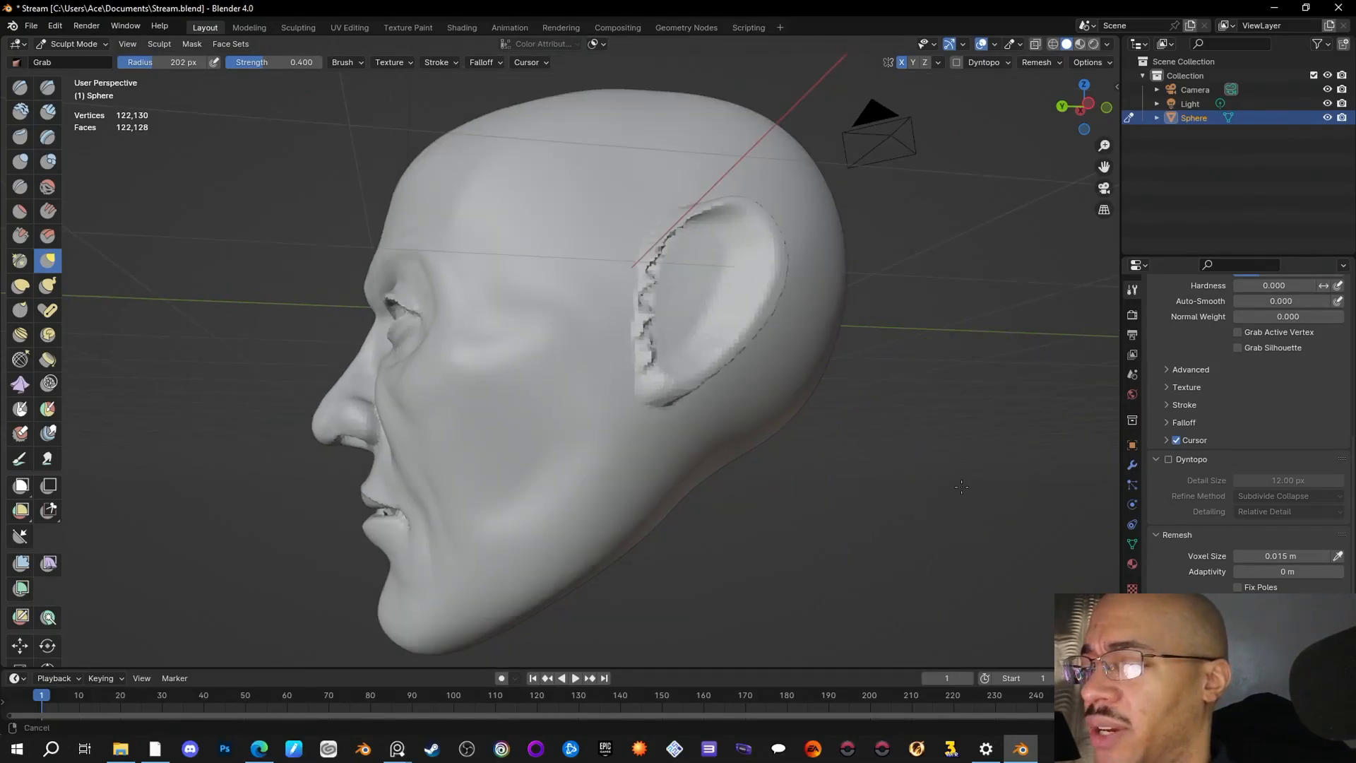
Step: Reduce the brush radius to 54 px and smooth out the jagged front edge where the ear meets the head
middle_drag(963, 480, 909, 476)
drag(148, 61, 102, 40)
middle_drag(775, 282, 841, 358)
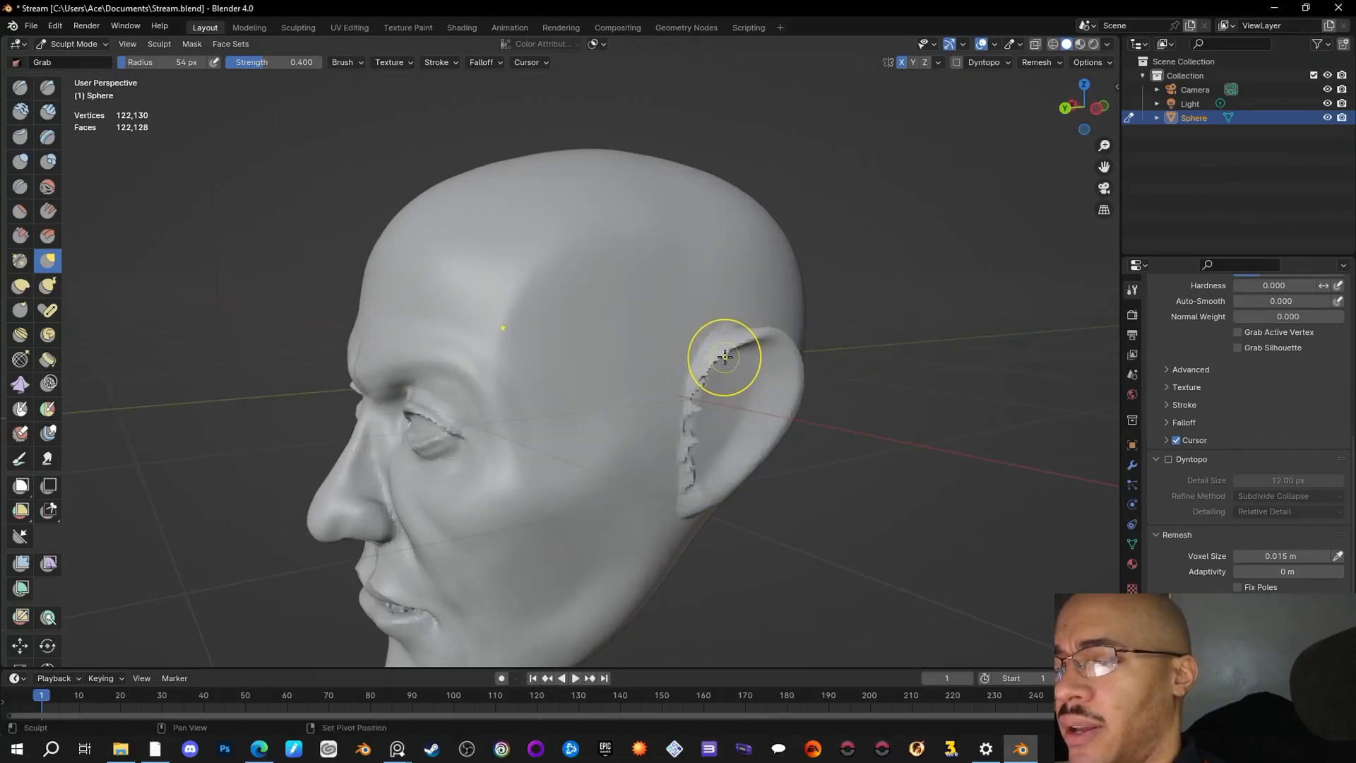
drag(722, 358, 694, 417)
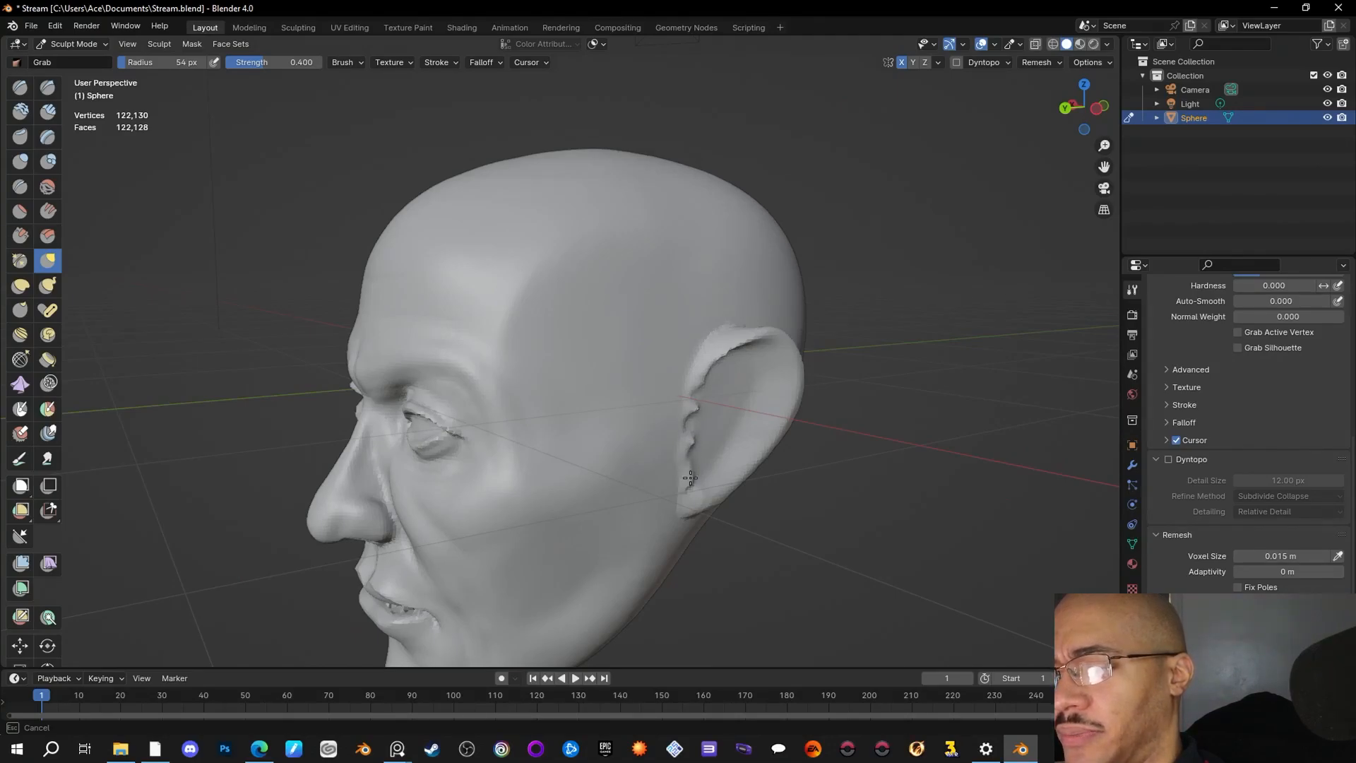
drag(692, 412, 695, 417)
mouse_move(892, 457)
middle_down()
mouse_move(910, 468)
mouse_move(892, 477)
middle_up()
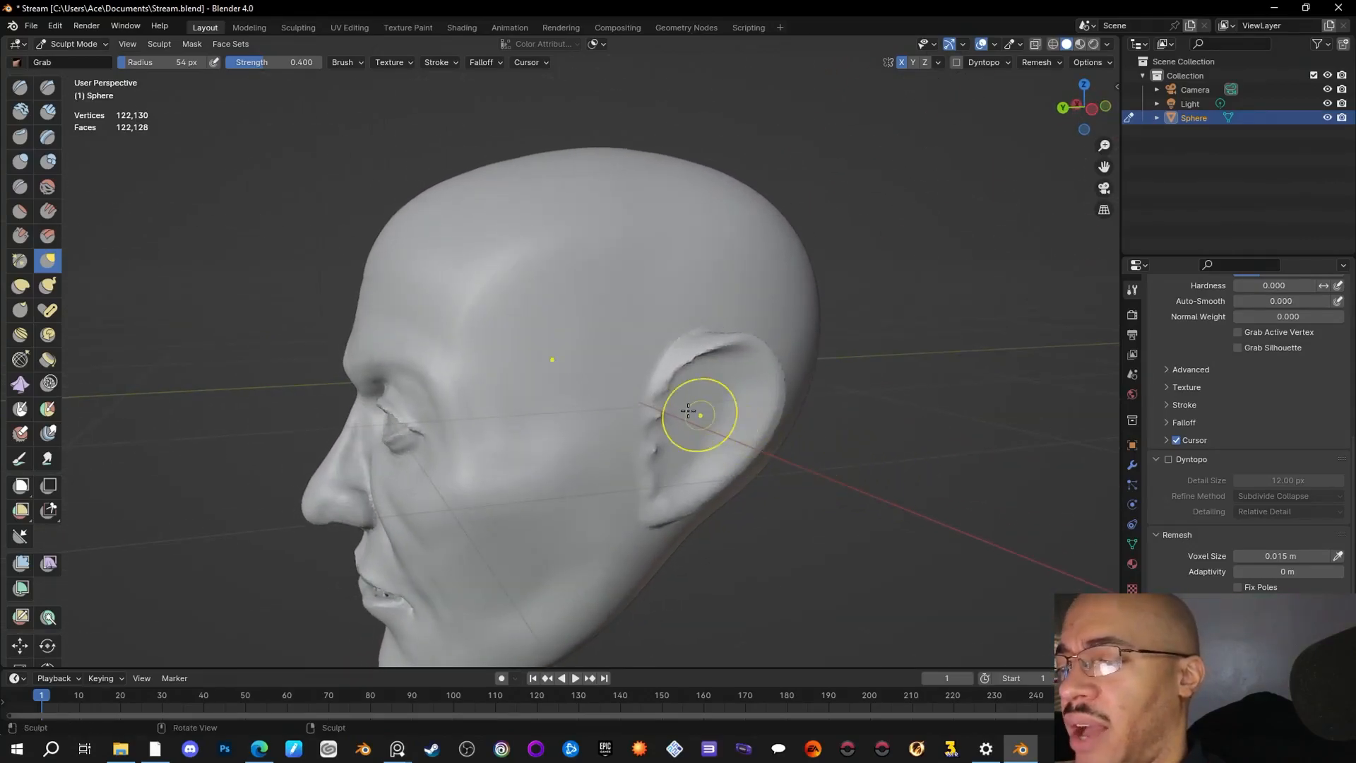
drag(665, 386, 655, 439)
drag(654, 484, 708, 454)
middle_drag(857, 532, 869, 444)
mouse_move(715, 369)
mouse_down()
mouse_move(727, 351)
mouse_move(708, 375)
mouse_up()
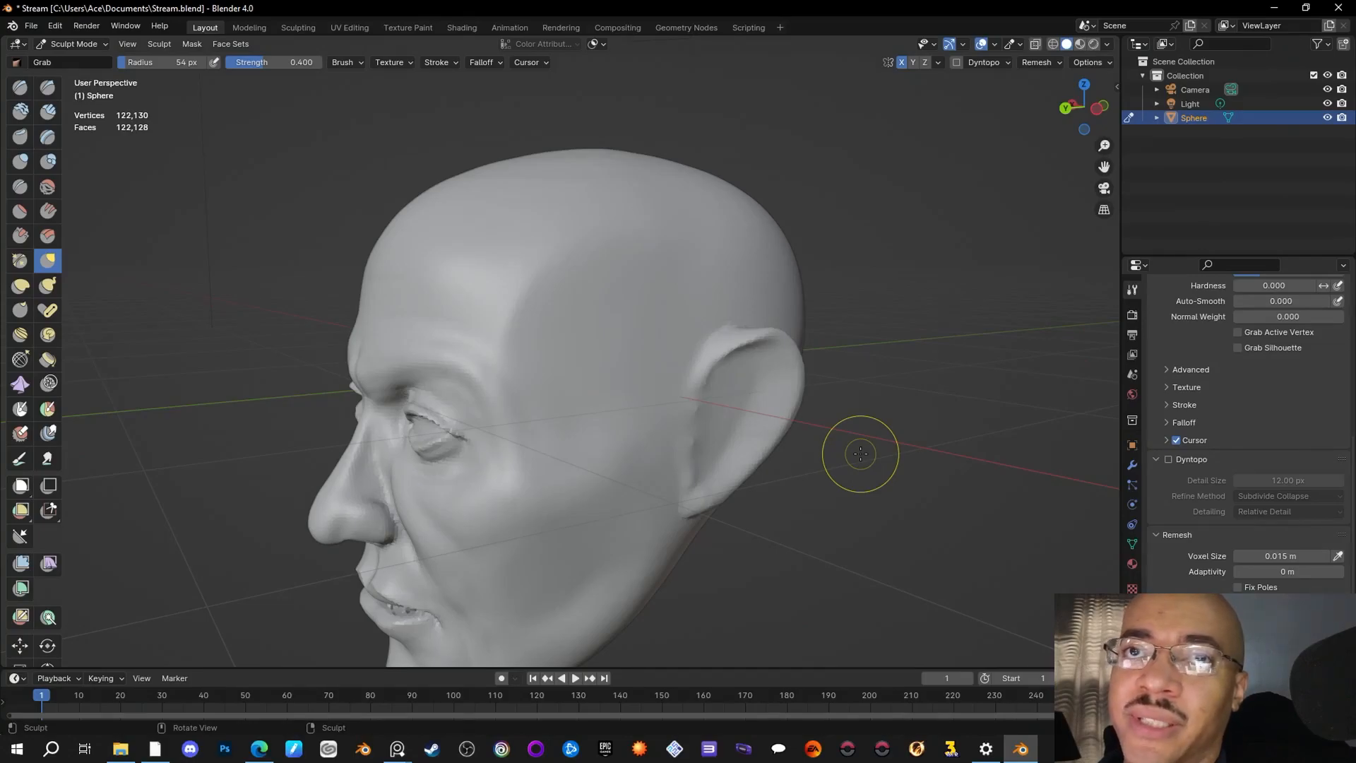
Step: Refine and smooth the ear's front edge and upper rim with short strokes, blending them into the side of the head
middle_drag(899, 446, 882, 444)
drag(673, 387, 666, 411)
drag(667, 422, 663, 410)
drag(670, 369, 669, 370)
drag(668, 389, 668, 378)
drag(690, 339, 735, 312)
drag(719, 319, 707, 324)
drag(748, 311, 717, 319)
drag(684, 350, 685, 383)
drag(671, 487, 672, 483)
shift+drag(667, 389, 706, 319)
mouse_move(733, 445)
shift+mouse_down()
mouse_move(762, 360)
mouse_move(726, 315)
mouse_move(772, 321)
mouse_move(732, 439)
shift+mouse_up()
Step: Switch to the Clay Strips brush with a 23 px radius and start building up the ear's outer rim from behind and above
mouse_move(692, 481)
middle_down()
mouse_move(925, 585)
mouse_move(841, 573)
mouse_move(781, 520)
middle_up()
click(47, 111)
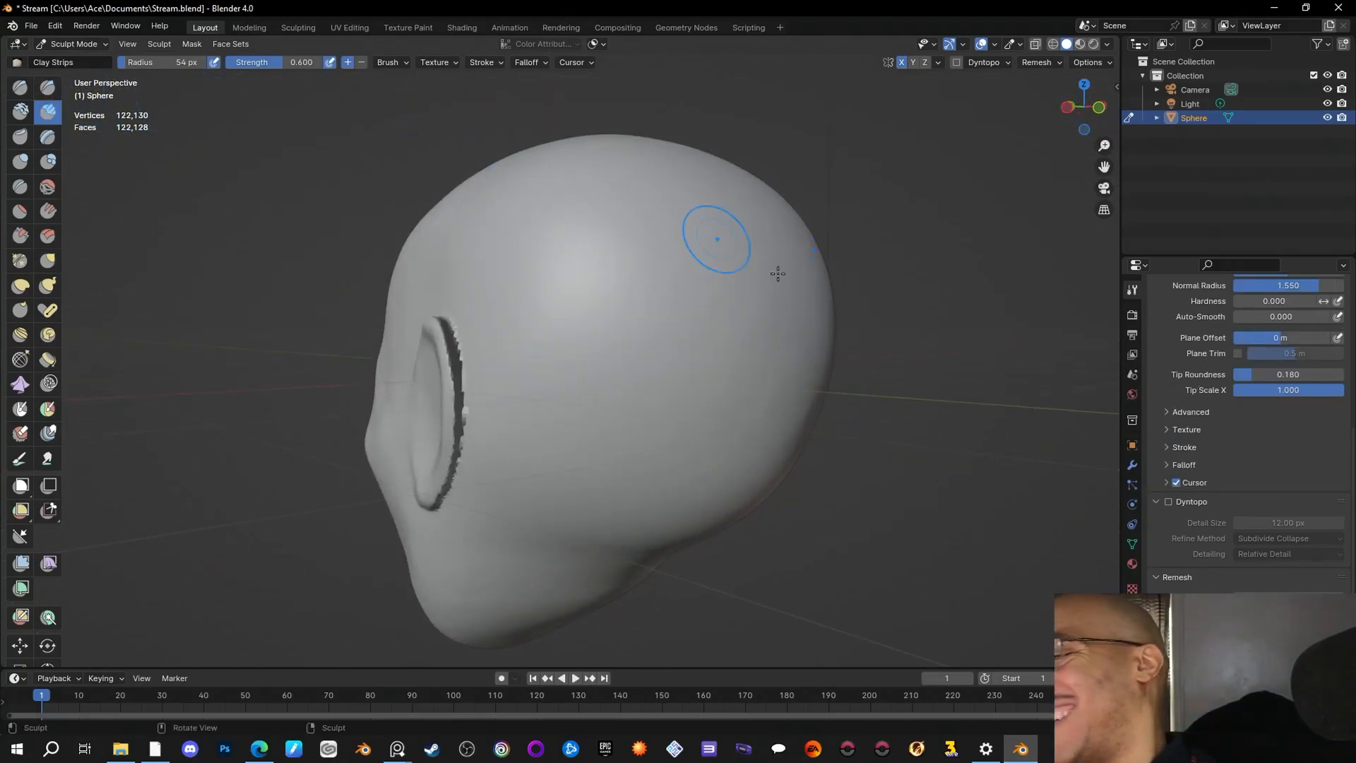
mouse_move(968, 485)
middle_down()
mouse_move(1031, 488)
mouse_move(761, 463)
middle_up()
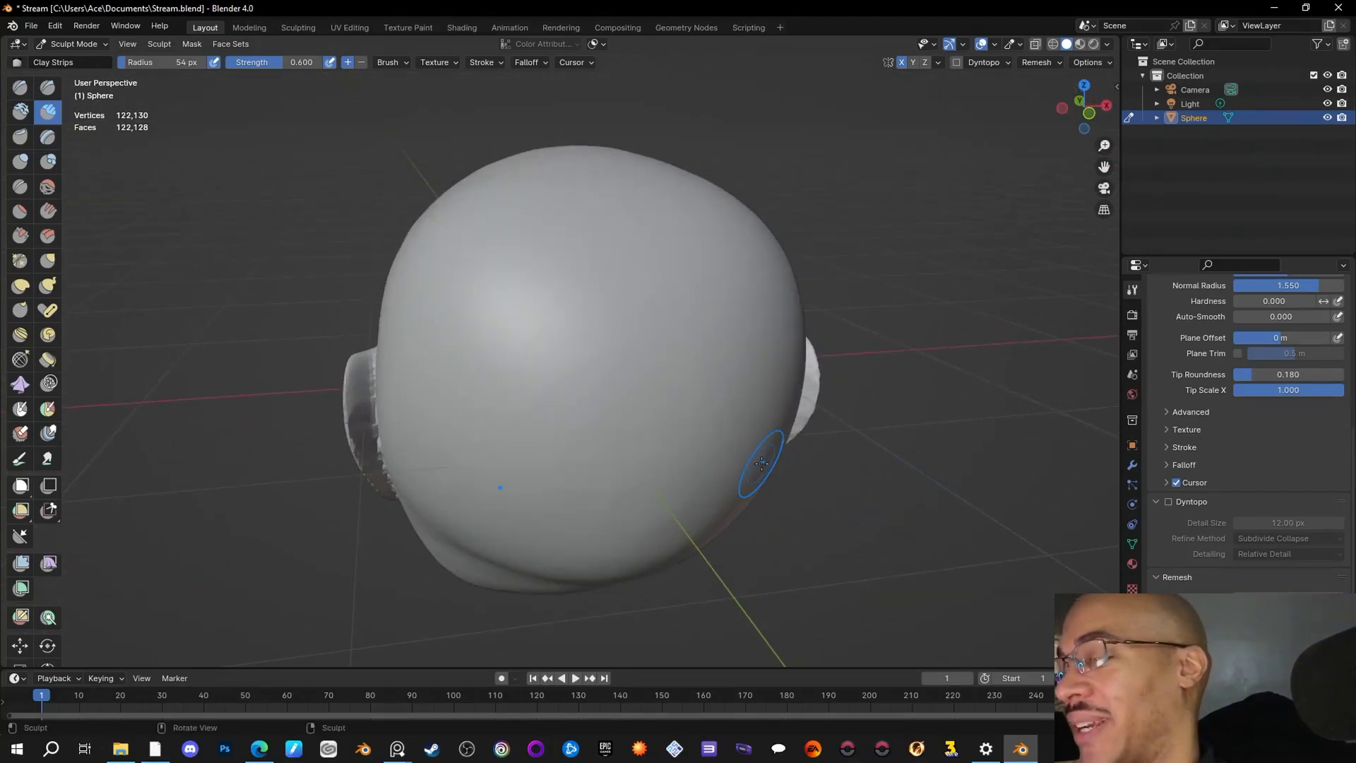
drag(125, 63, 88, 45)
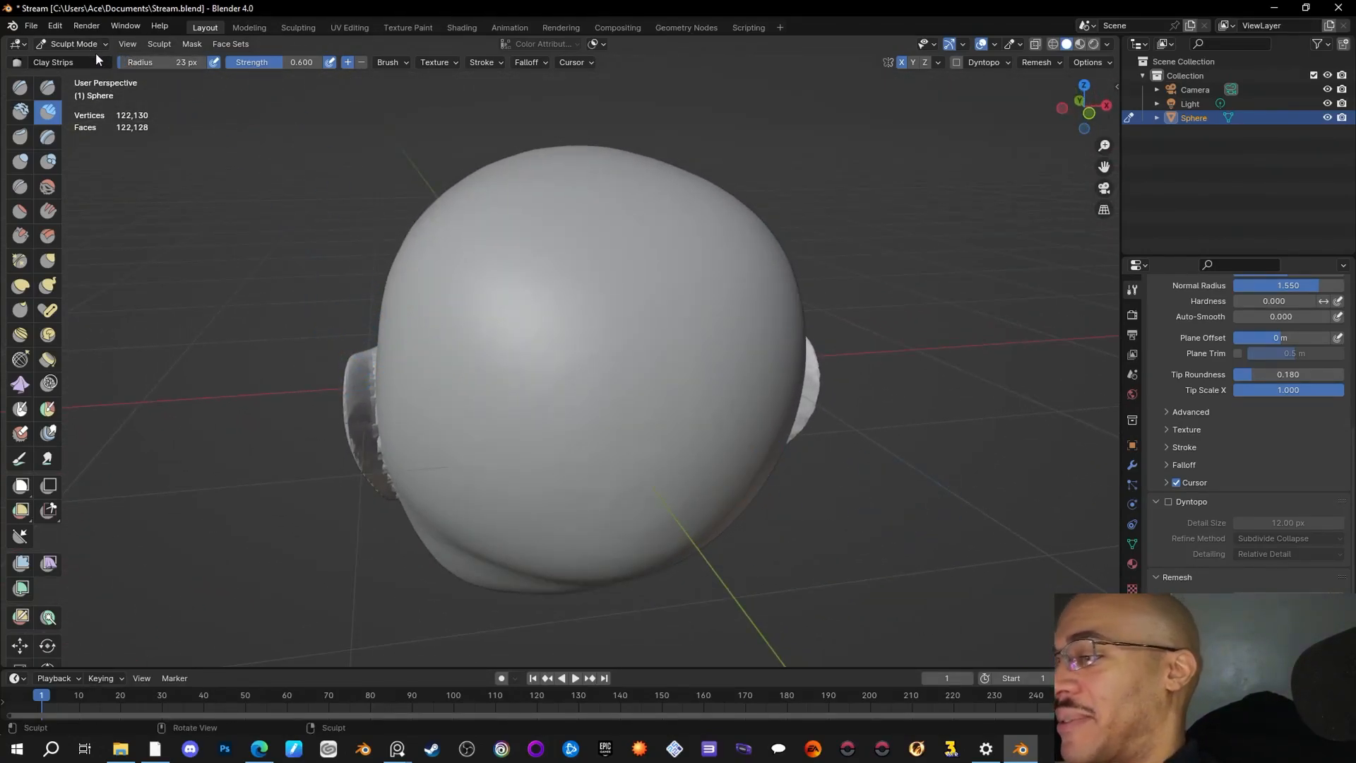
mouse_move(351, 361)
mouse_down()
mouse_move(350, 448)
mouse_move(352, 403)
mouse_up()
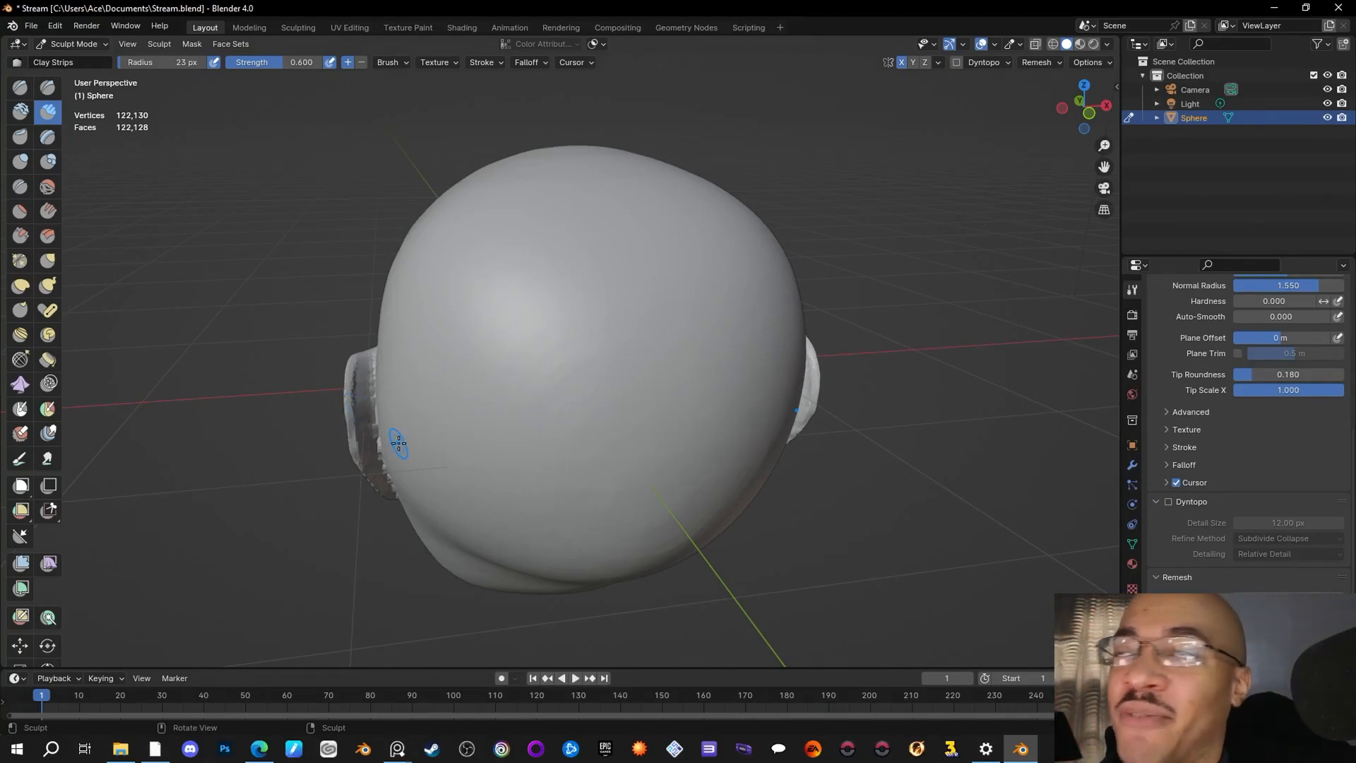
alt+drag(399, 443, 969, 536)
drag(734, 430, 770, 430)
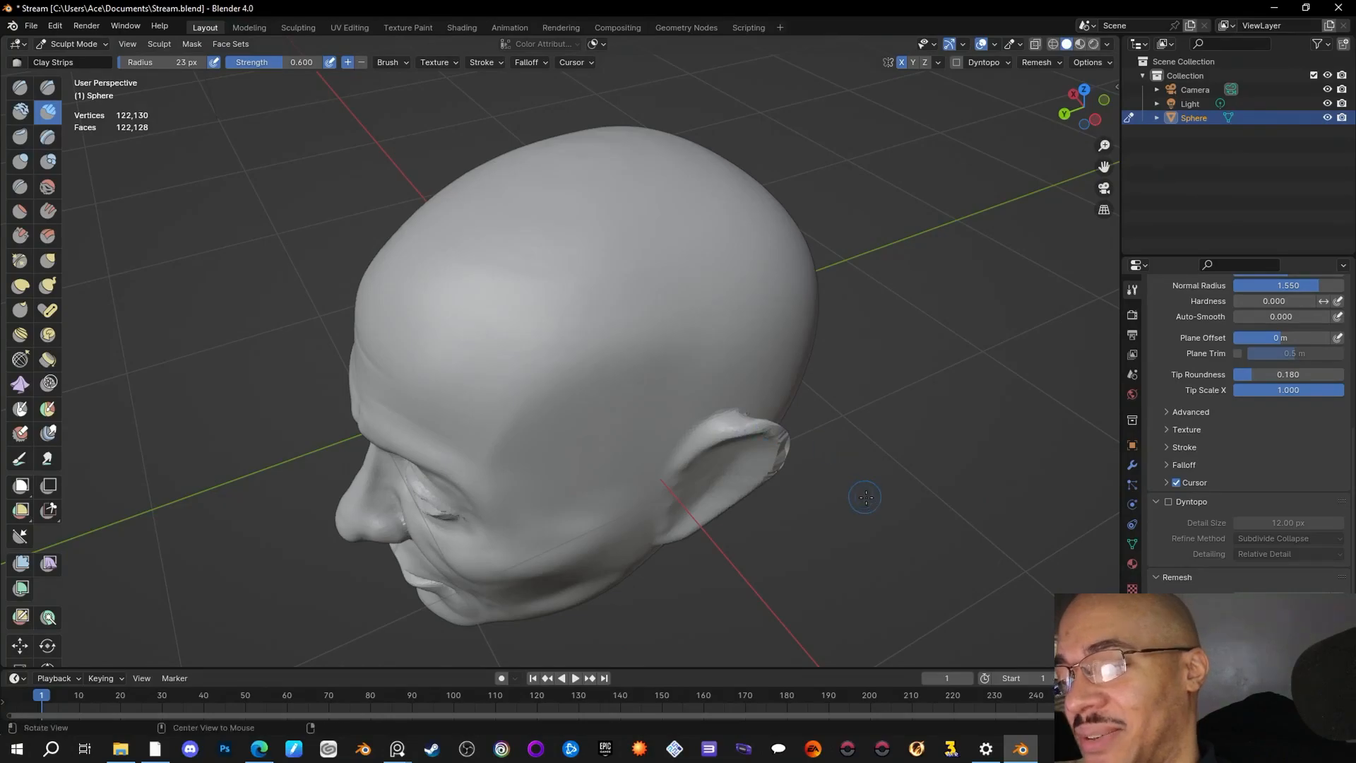
Step: Build up the ear's rear rim with Clay Strips from its upper edge down to the lobe
middle_drag(769, 431, 761, 428)
drag(761, 428, 671, 531)
mouse_move(713, 504)
middle_down()
mouse_move(839, 537)
mouse_move(502, 396)
middle_up()
mouse_move(385, 368)
mouse_down()
mouse_move(384, 399)
mouse_move(381, 367)
mouse_up()
mouse_move(381, 368)
middle_down()
mouse_move(895, 561)
mouse_move(927, 590)
middle_up()
mouse_move(778, 445)
mouse_down()
mouse_move(768, 422)
mouse_move(778, 430)
mouse_up()
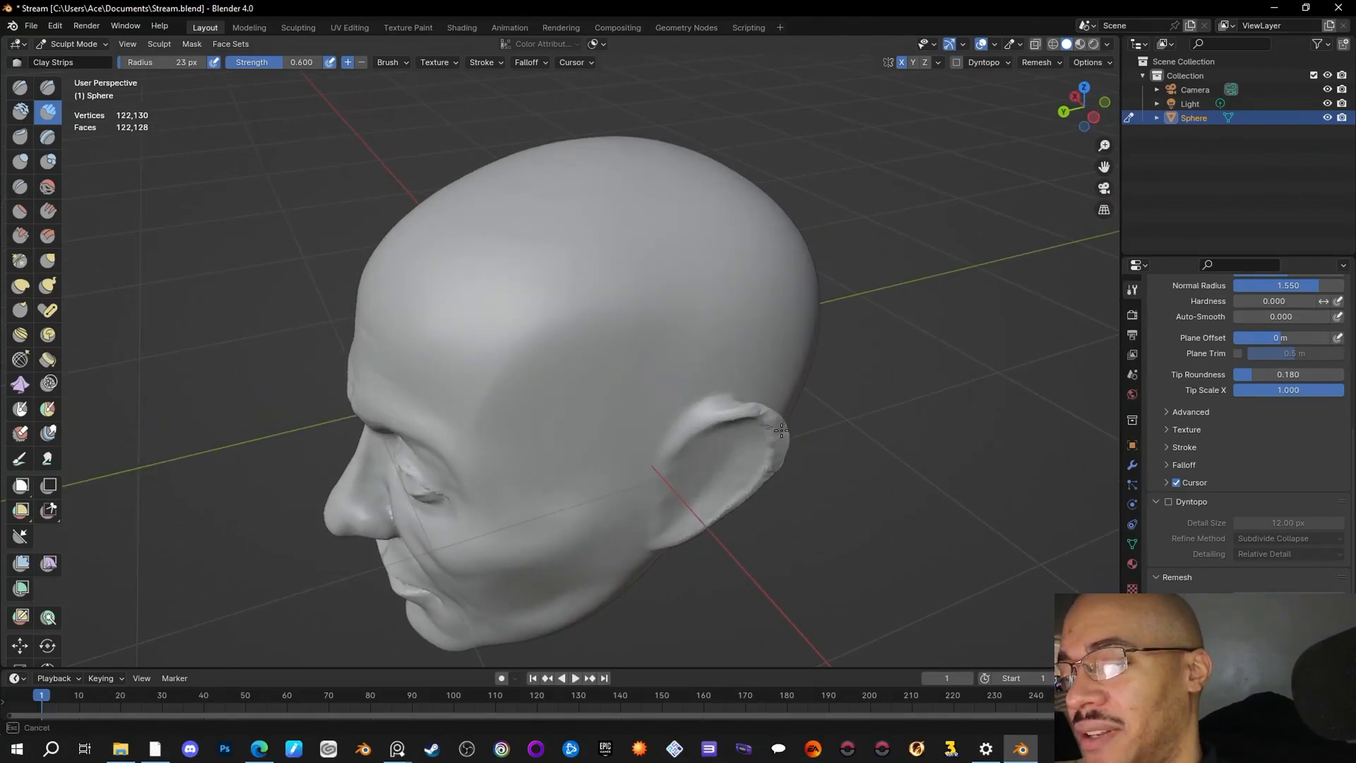
drag(703, 528, 659, 542)
middle_drag(659, 543, 841, 492)
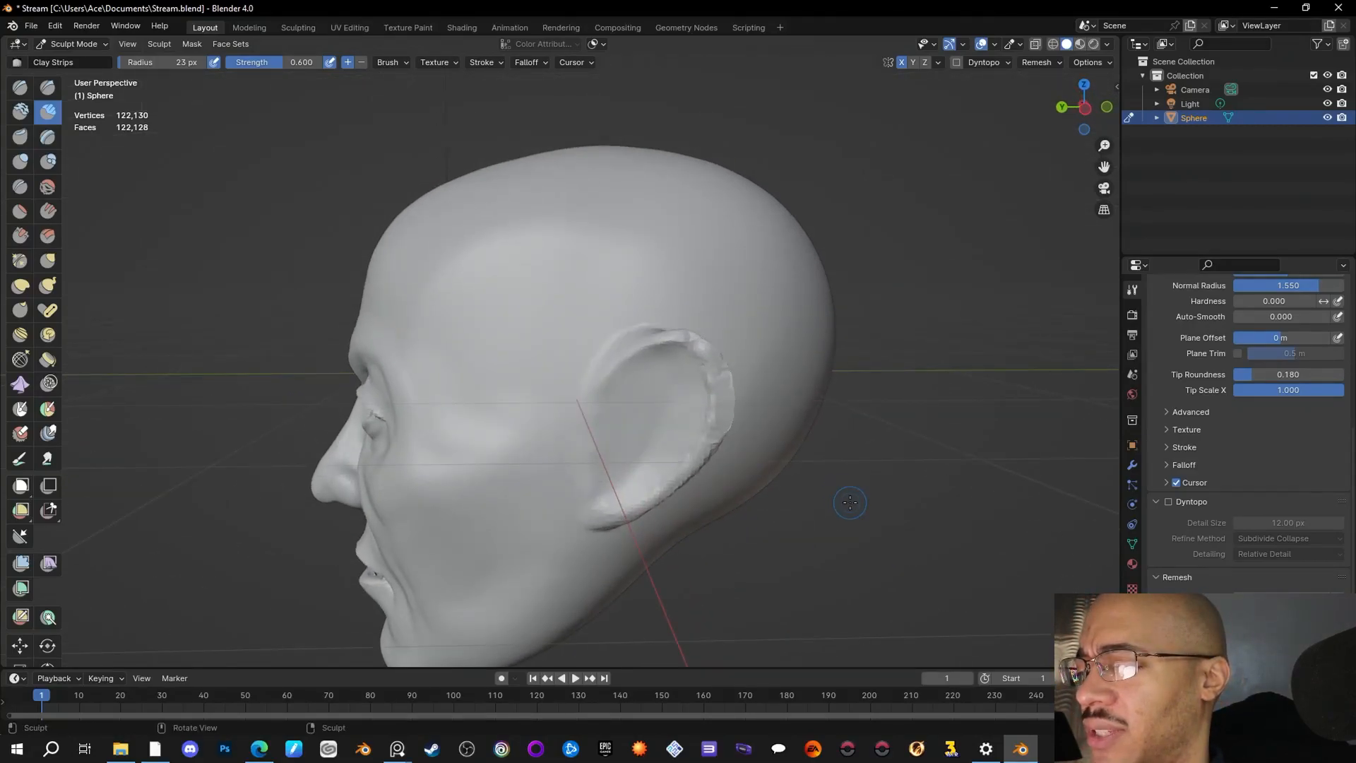
Step: Add Clay Strips strokes along the inner side of the ear's rim, from the upper front around to the lobe
drag(629, 354, 700, 347)
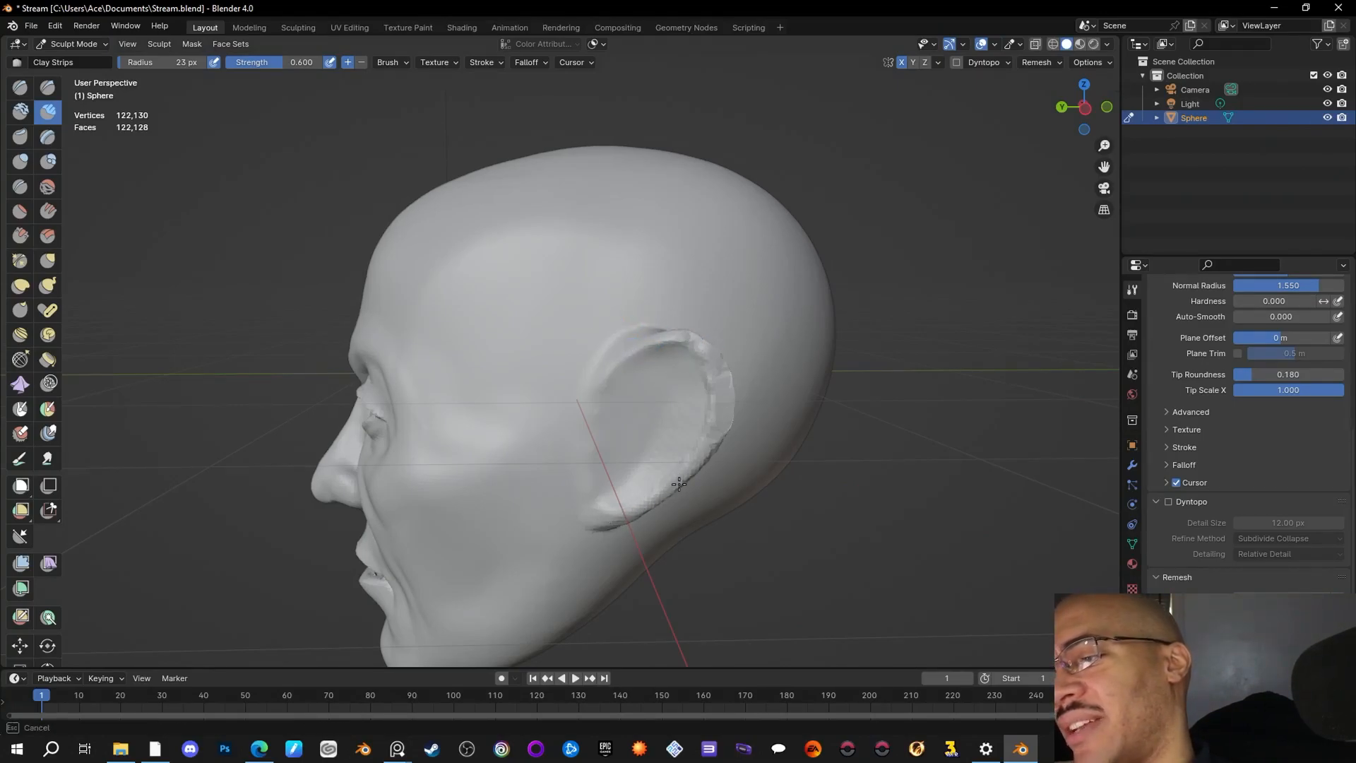
drag(675, 486, 639, 508)
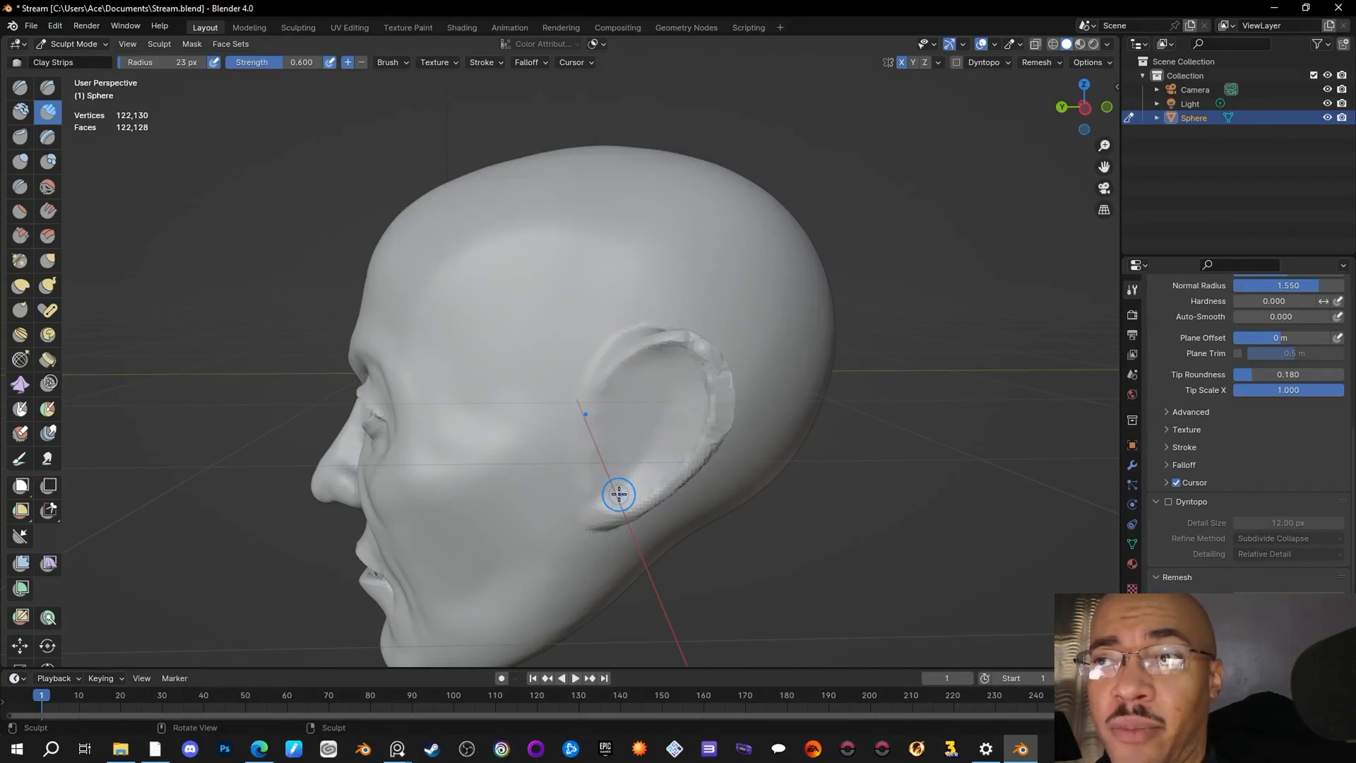
mouse_move(663, 338)
mouse_down()
mouse_move(603, 385)
mouse_move(709, 348)
mouse_move(730, 371)
mouse_move(679, 341)
mouse_move(721, 400)
mouse_move(691, 459)
mouse_up()
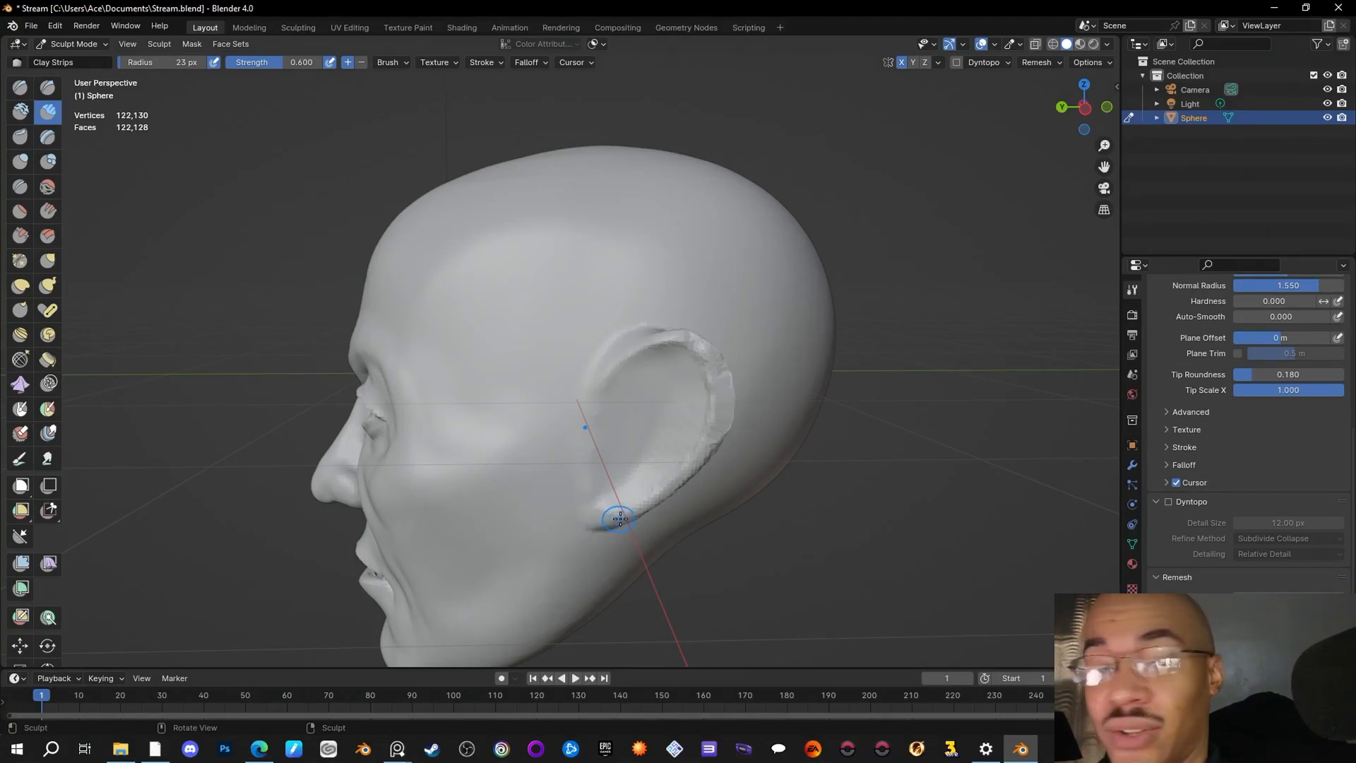
drag(589, 526, 699, 484)
middle_drag(699, 484, 920, 540)
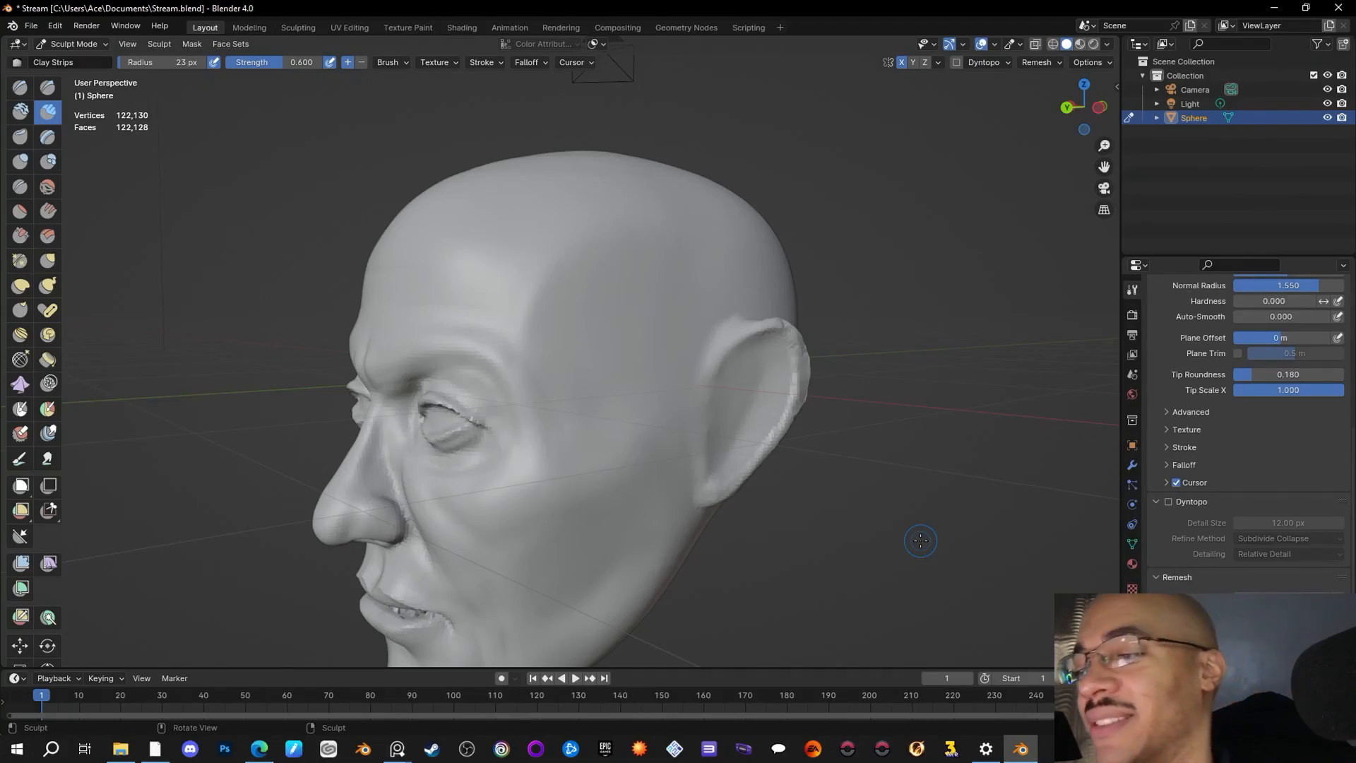
drag(796, 379, 800, 372)
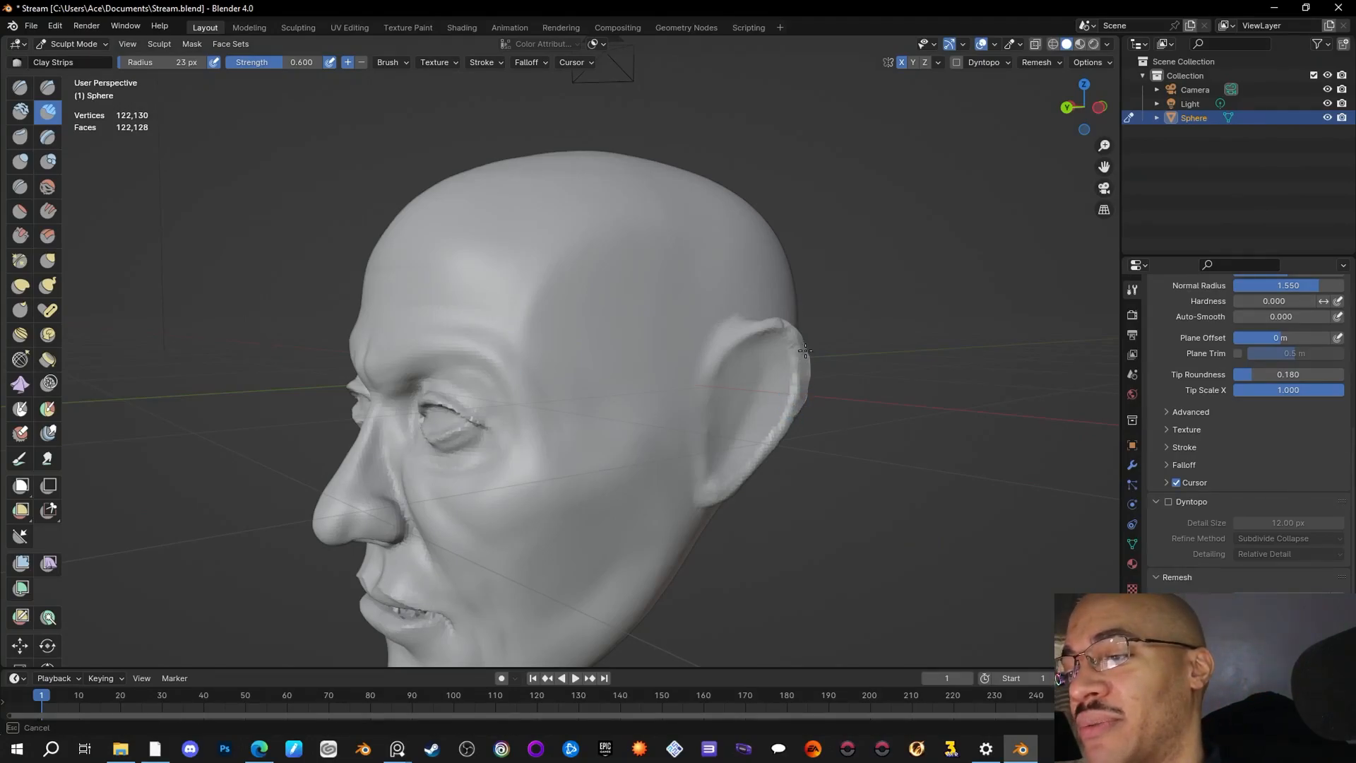
drag(719, 375, 706, 446)
mouse_move(892, 528)
middle_down()
mouse_move(811, 513)
mouse_move(768, 420)
middle_up()
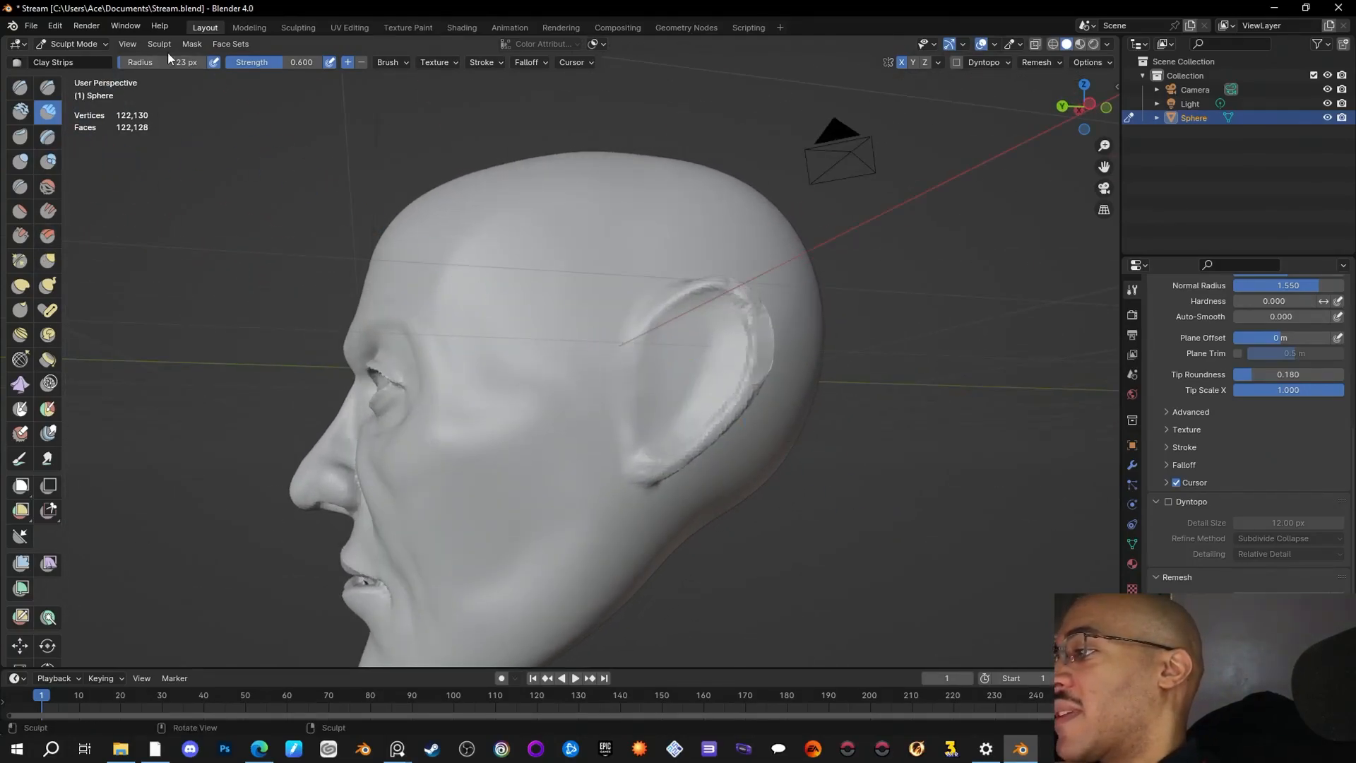
Step: Undo the last stroke on the ear and enlarge the Clay Strips radius to 27 px
key(ctrl+z)
key(ctrl+z)
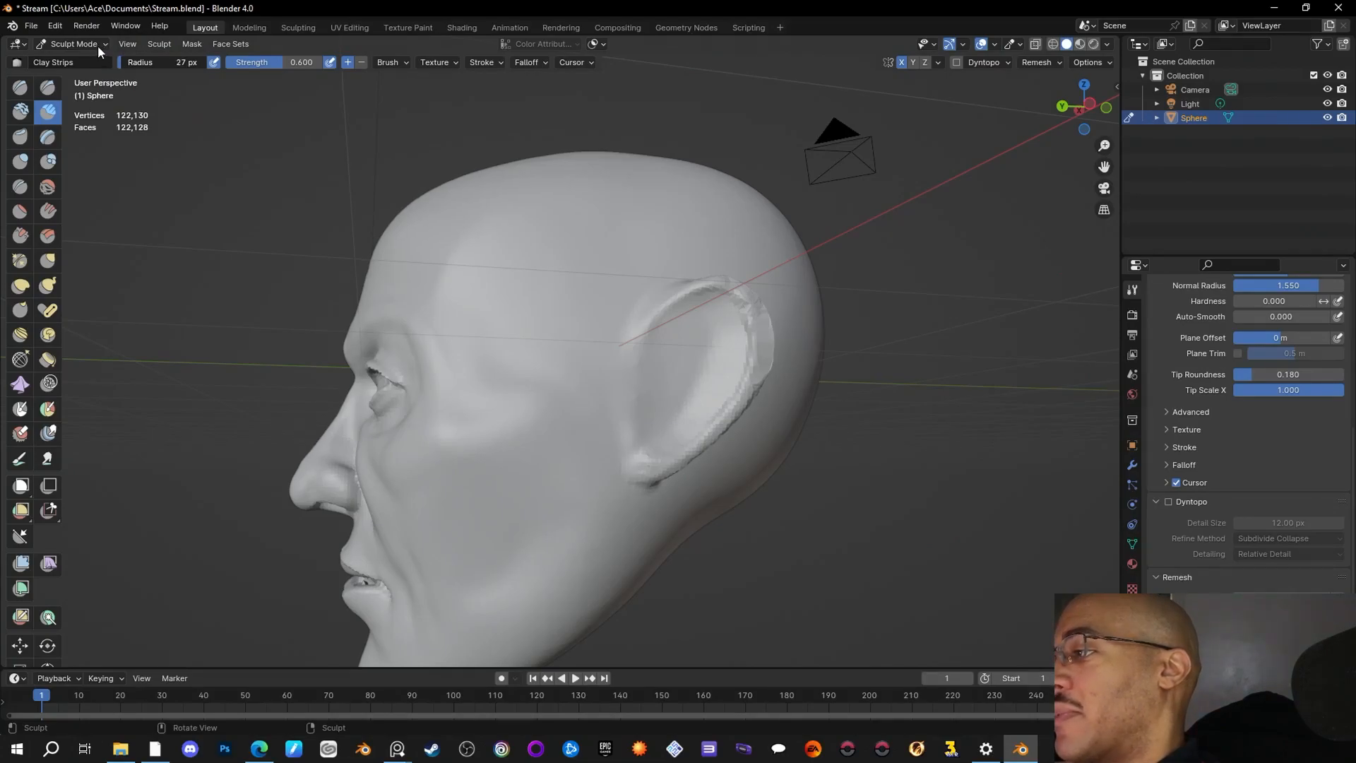
key(ctrl+shift+z)
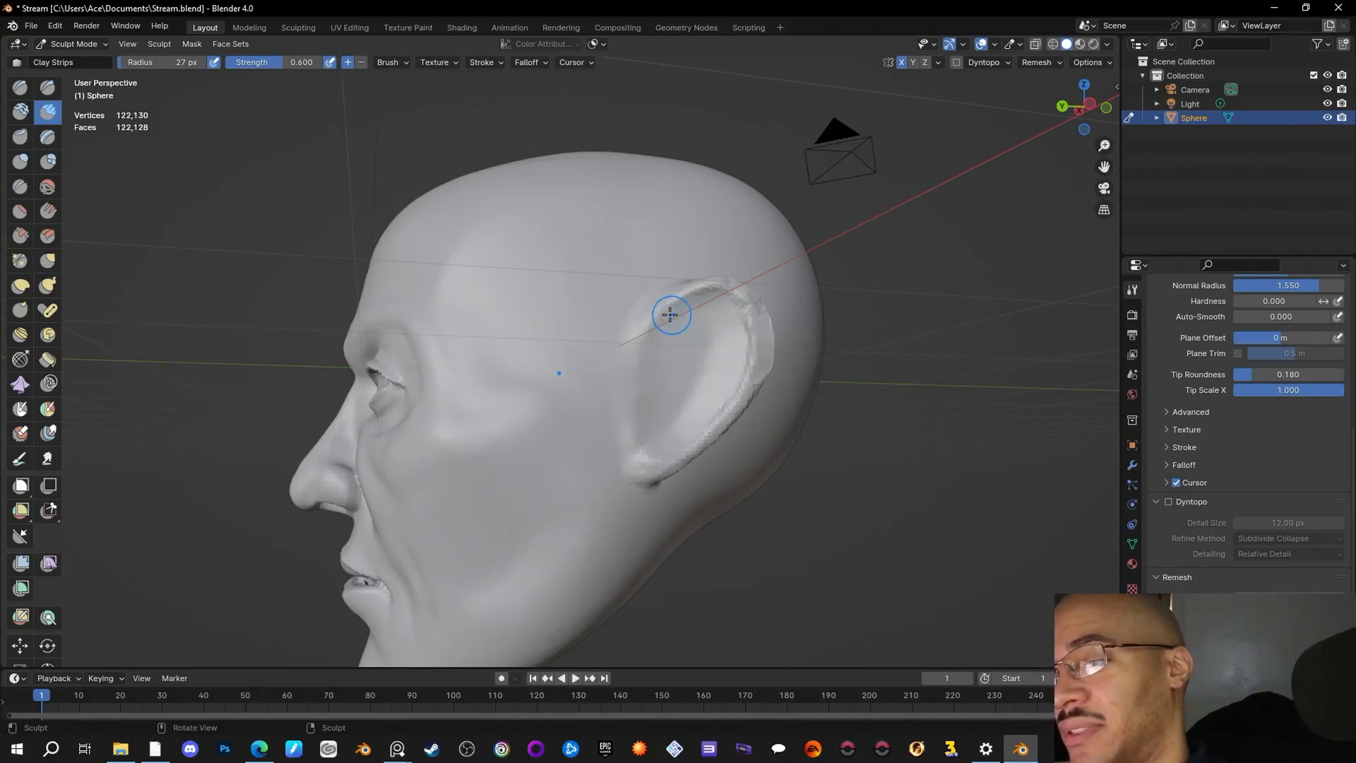
Step: Build a ridge with Clay Strips from the ear's upper front edge, curling down and into the inner face
drag(679, 302, 649, 340)
drag(668, 305, 650, 341)
drag(659, 323, 647, 345)
mouse_move(658, 317)
mouse_down()
mouse_move(650, 356)
mouse_move(671, 381)
mouse_up()
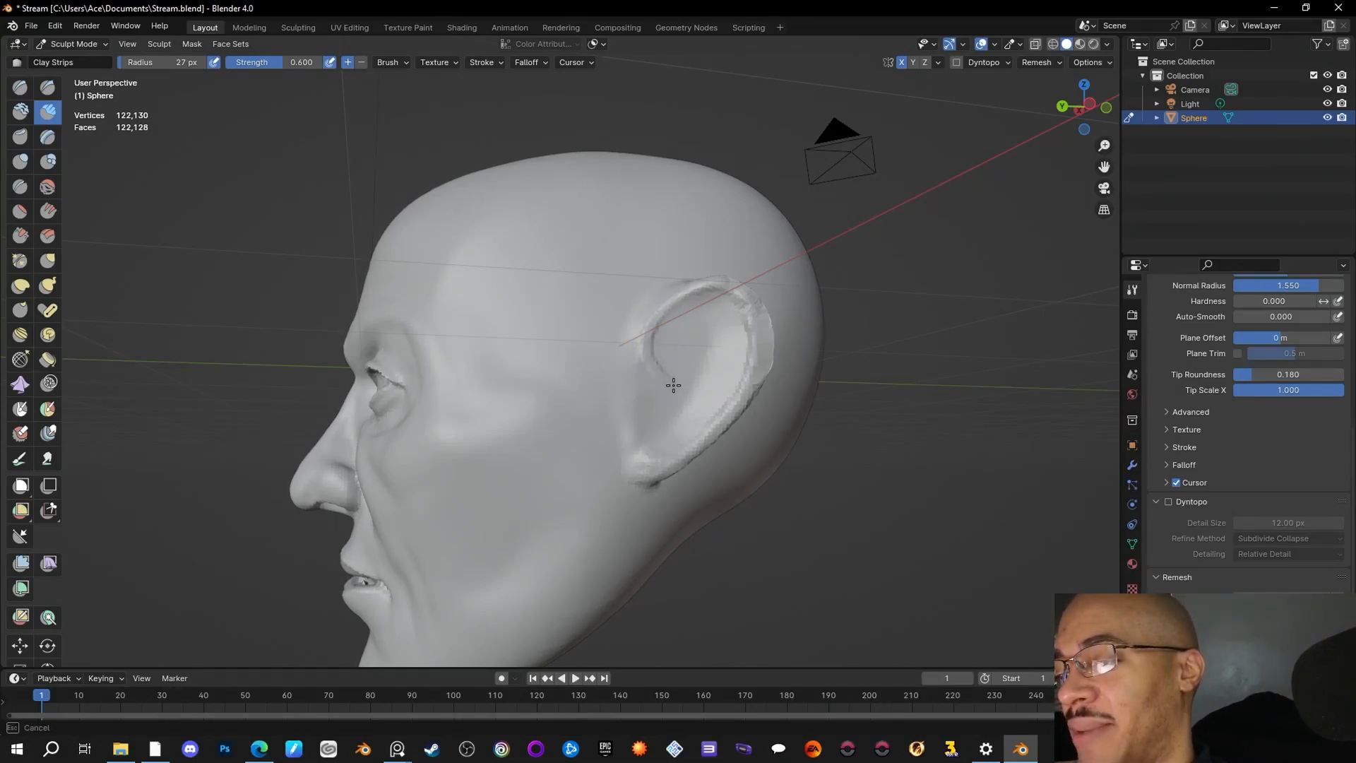
mouse_move(655, 322)
mouse_down()
mouse_move(650, 350)
mouse_move(669, 386)
mouse_move(642, 377)
mouse_move(670, 389)
mouse_move(649, 381)
mouse_up()
mouse_move(692, 303)
mouse_down()
mouse_move(727, 293)
mouse_move(760, 343)
mouse_move(728, 405)
mouse_up()
drag(655, 462, 669, 391)
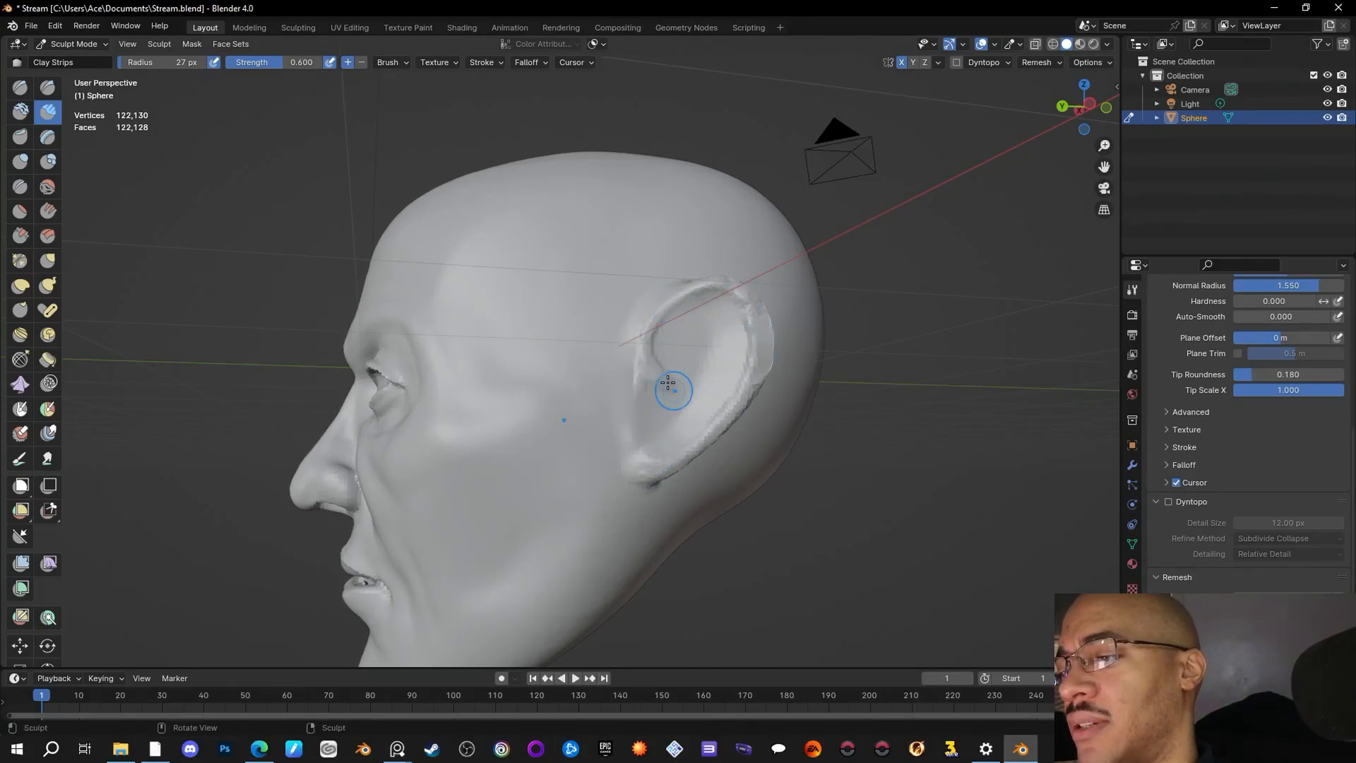
drag(656, 381, 660, 376)
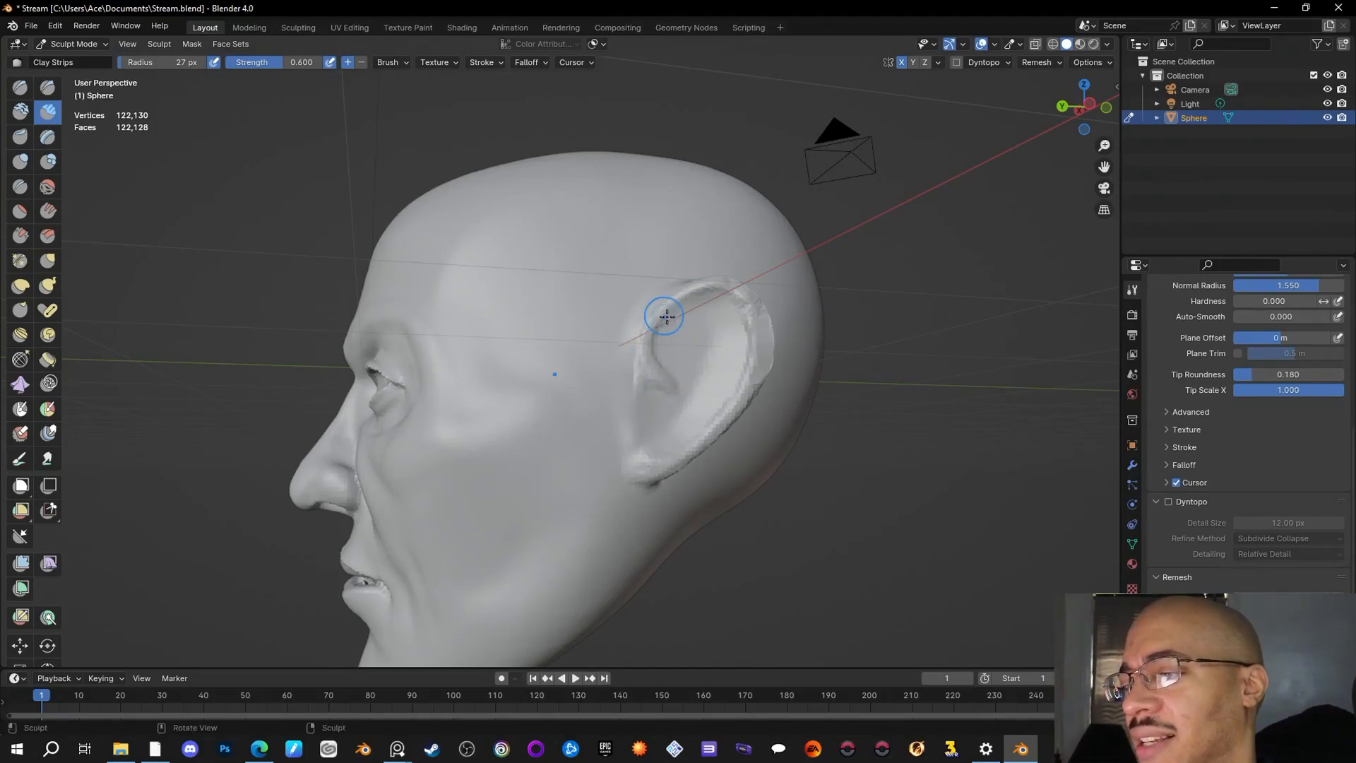
Step: Add Clay Strips strokes along the ear's rim, covering the upper rear edge and the stretch down to the lobe
drag(751, 299, 749, 302)
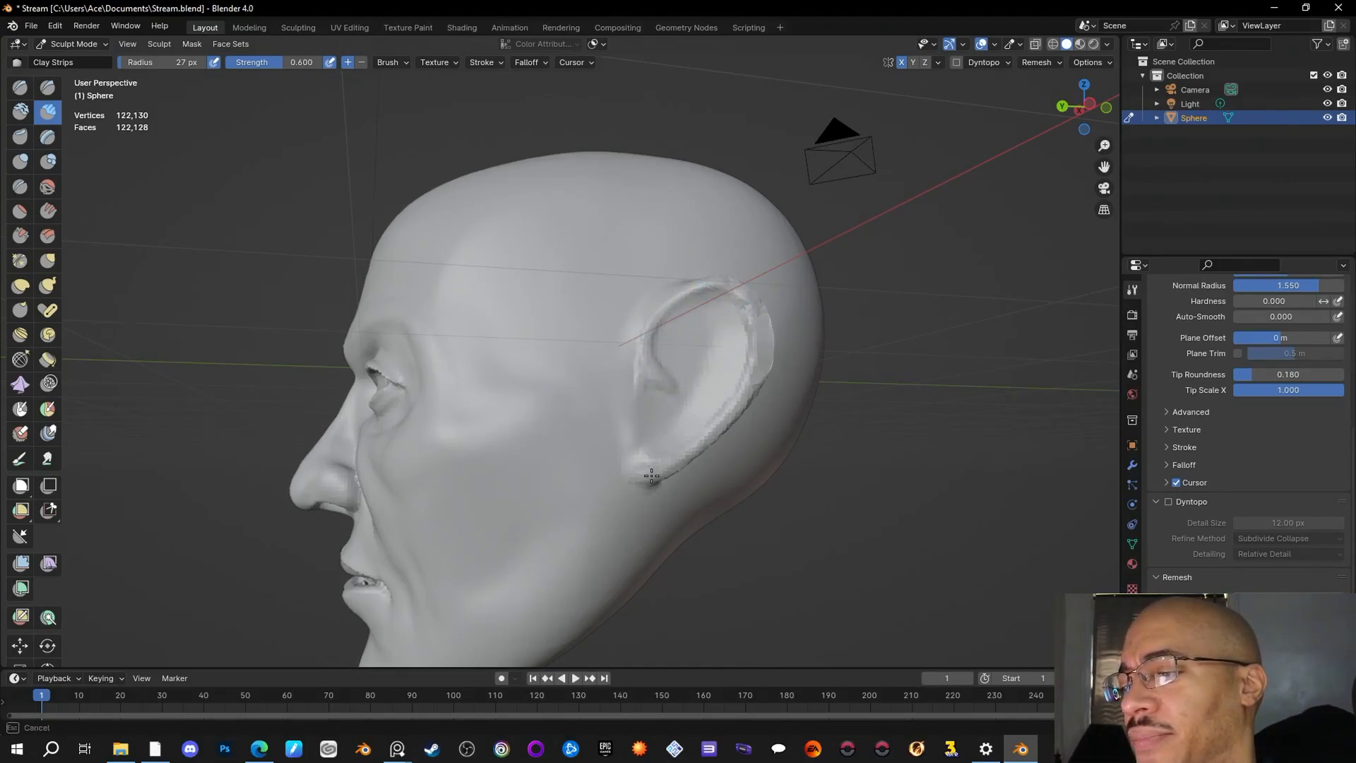
drag(653, 474, 656, 478)
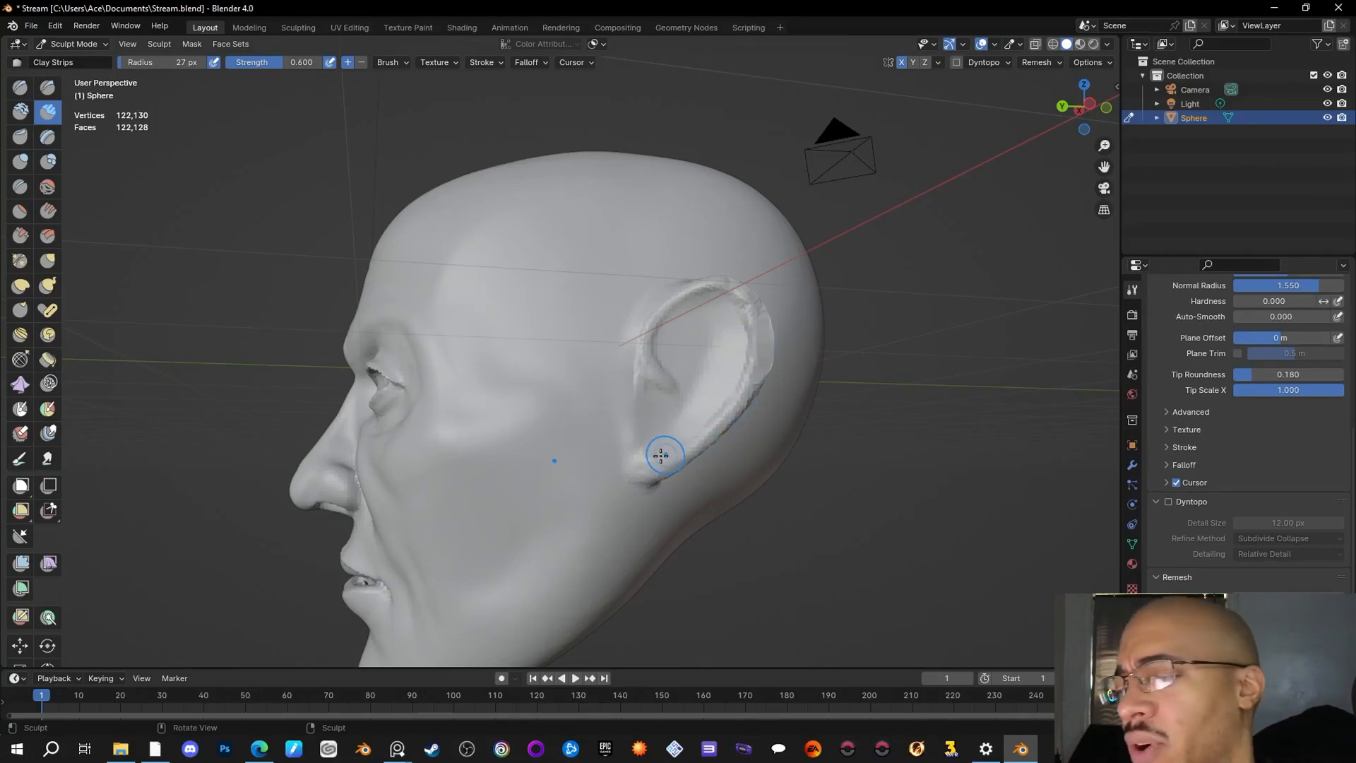
mouse_move(705, 432)
mouse_down()
mouse_move(648, 460)
mouse_move(661, 478)
mouse_move(695, 445)
mouse_up()
mouse_move(679, 303)
mouse_down()
mouse_move(642, 344)
mouse_move(756, 350)
mouse_up()
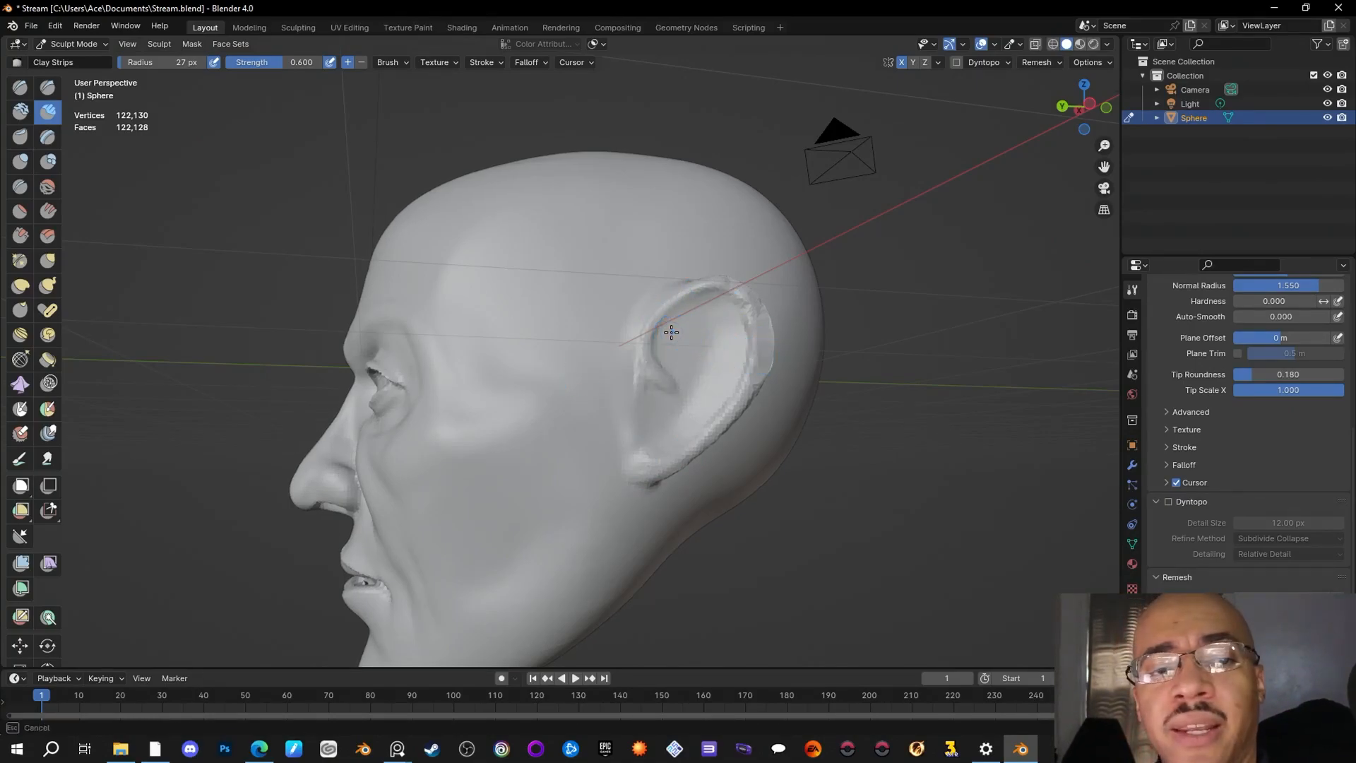
Step: Build a short Clay Strips fold from the ear's upper front hollow back across the upper inner face
mouse_move(679, 333)
mouse_down()
mouse_move(687, 353)
mouse_move(671, 319)
mouse_move(678, 345)
mouse_move(672, 331)
mouse_up()
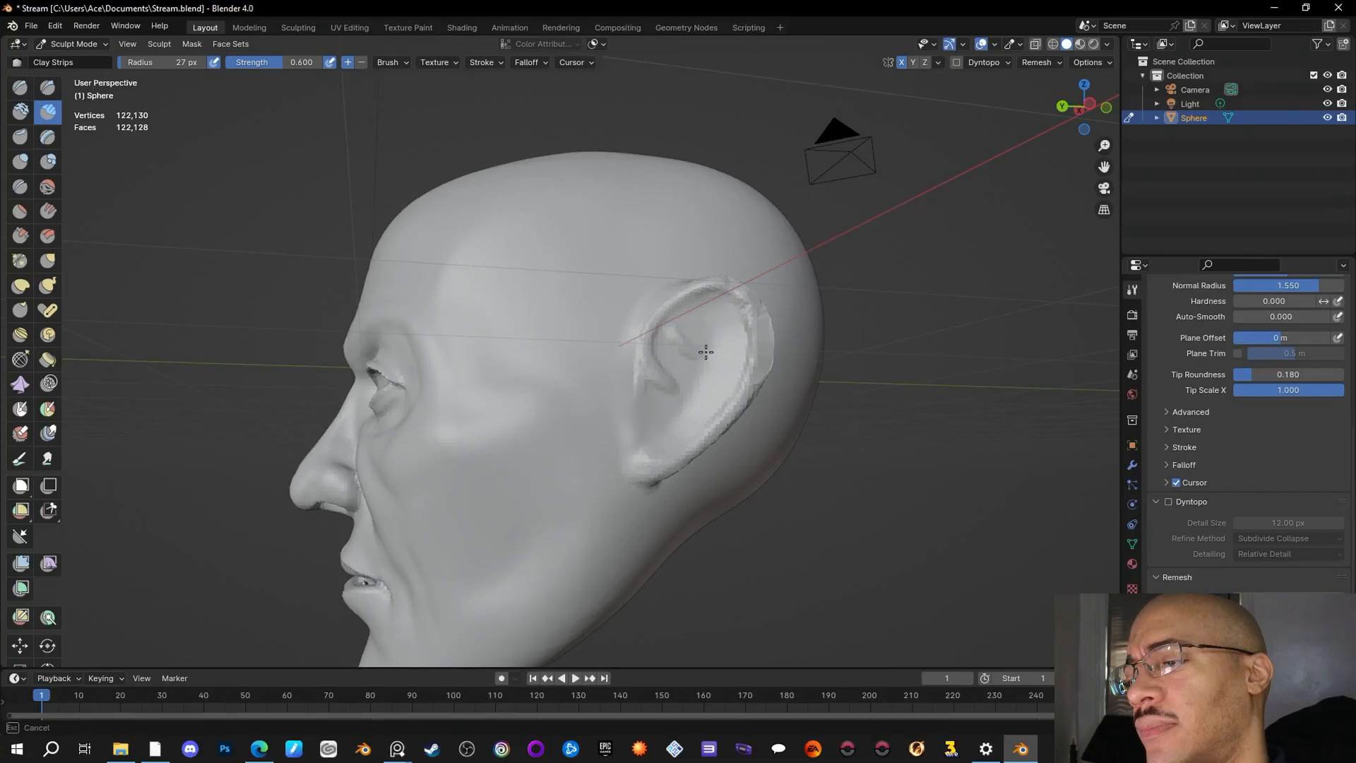
drag(690, 348, 723, 353)
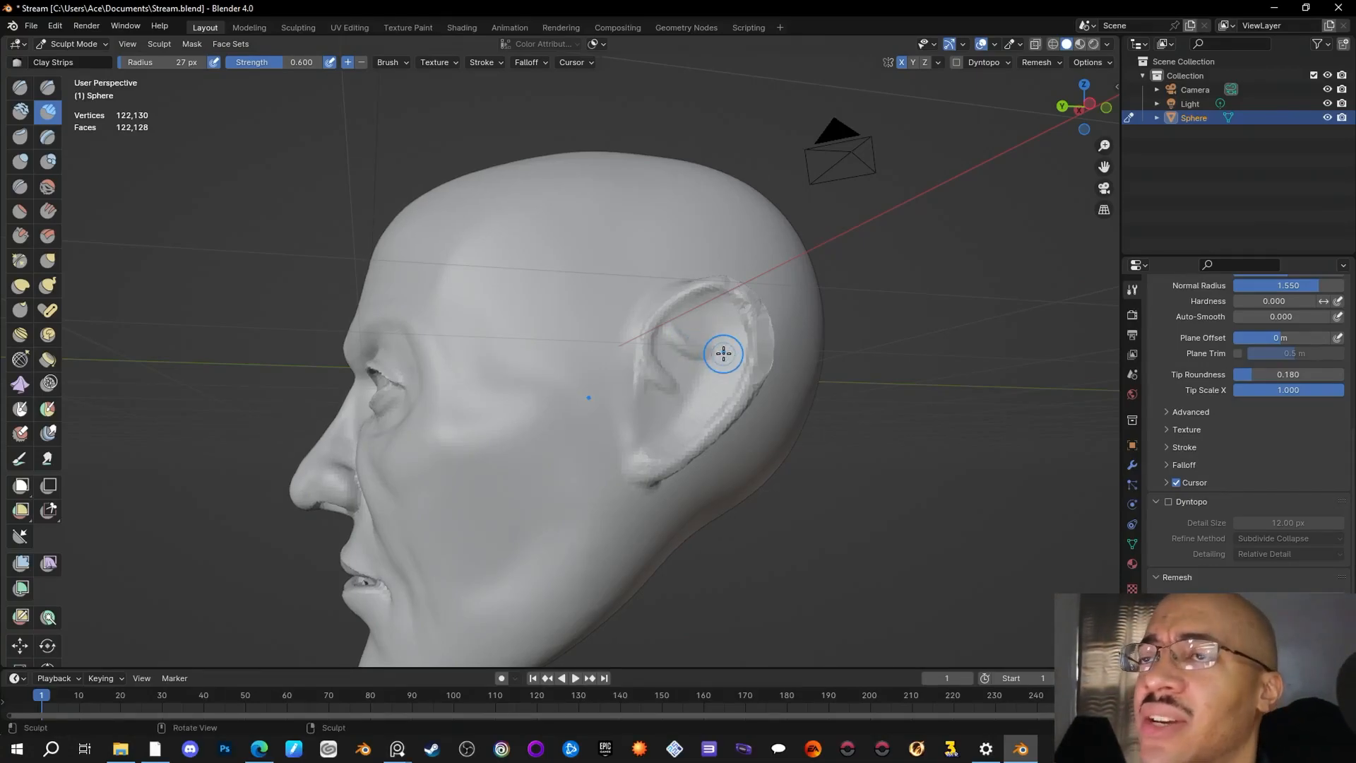
mouse_move(701, 323)
mouse_down()
mouse_move(699, 311)
mouse_move(712, 319)
mouse_up()
mouse_move(712, 319)
mouse_down()
mouse_move(714, 347)
mouse_move(699, 315)
mouse_up()
Step: Raise a vertical Clay Strips ridge inside the ear, running parallel to the rear rim
mouse_move(714, 373)
mouse_down()
mouse_move(712, 335)
mouse_move(709, 378)
mouse_up()
mouse_move(709, 374)
mouse_down()
mouse_move(691, 408)
mouse_move(726, 363)
mouse_move(720, 345)
mouse_up()
drag(699, 407, 720, 325)
mouse_move(708, 384)
mouse_down()
mouse_move(717, 346)
mouse_move(703, 372)
mouse_up()
drag(711, 323, 713, 326)
drag(689, 421, 699, 405)
drag(717, 351, 713, 346)
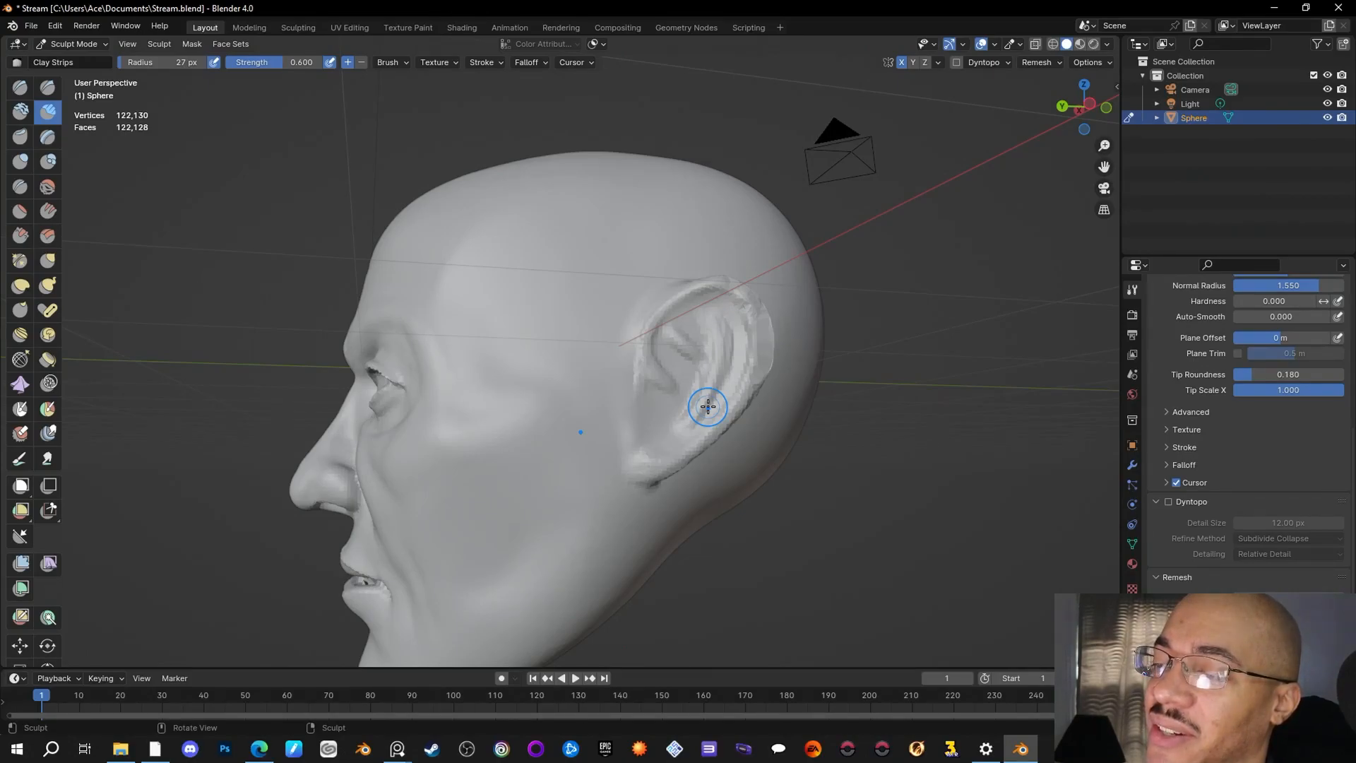
Step: Extend the ear's inner ridge down toward the lobe with long Clay Strips strokes and reinforce its upper fold
mouse_move(717, 309)
mouse_down()
mouse_move(722, 358)
mouse_move(714, 348)
mouse_move(666, 438)
mouse_up()
mouse_move(729, 333)
mouse_down()
mouse_move(728, 367)
mouse_move(710, 387)
mouse_up()
drag(675, 337, 685, 350)
mouse_move(686, 351)
mouse_down()
mouse_move(704, 386)
mouse_move(659, 448)
mouse_move(675, 440)
mouse_up()
mouse_move(708, 394)
mouse_down()
mouse_move(722, 366)
mouse_move(657, 461)
mouse_up()
drag(657, 460, 705, 355)
mouse_move(705, 355)
mouse_down()
mouse_move(690, 354)
mouse_move(706, 377)
mouse_up()
drag(706, 378, 664, 443)
mouse_move(734, 296)
mouse_down()
mouse_move(757, 348)
mouse_move(723, 283)
mouse_up()
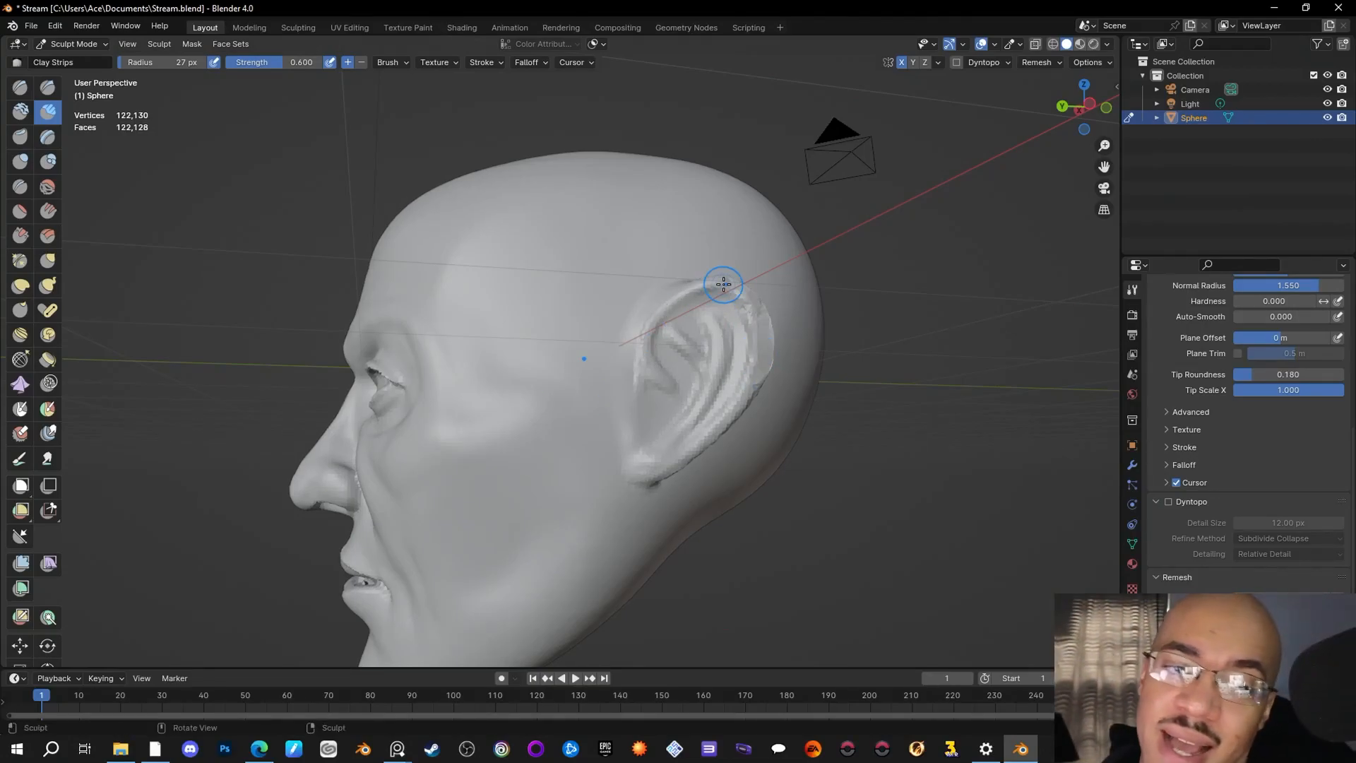
Step: Thicken the ear's top and upper rear rim and the adjoining inner folds with Clay Strips
mouse_move(723, 286)
mouse_down()
mouse_move(711, 311)
mouse_move(724, 346)
mouse_up()
drag(700, 406, 694, 409)
mouse_move(656, 456)
mouse_down()
mouse_move(703, 426)
mouse_move(668, 456)
mouse_move(758, 330)
mouse_move(721, 285)
mouse_up()
mouse_move(660, 317)
mouse_down()
mouse_move(643, 361)
mouse_move(671, 388)
mouse_move(657, 373)
mouse_move(672, 388)
mouse_move(660, 323)
mouse_move(666, 390)
mouse_up()
drag(685, 297, 707, 305)
drag(710, 308, 750, 313)
drag(755, 317, 744, 303)
mouse_move(753, 318)
mouse_down()
mouse_move(754, 366)
mouse_move(733, 378)
mouse_up()
Step: Add Clay Strips strokes along the lower part of the ear's inner ridge down toward the lobe
key(Right)
mouse_move(873, 365)
middle_down()
mouse_move(762, 425)
mouse_move(869, 434)
mouse_move(727, 379)
mouse_move(860, 502)
mouse_move(662, 372)
mouse_move(756, 401)
mouse_move(917, 387)
middle_up()
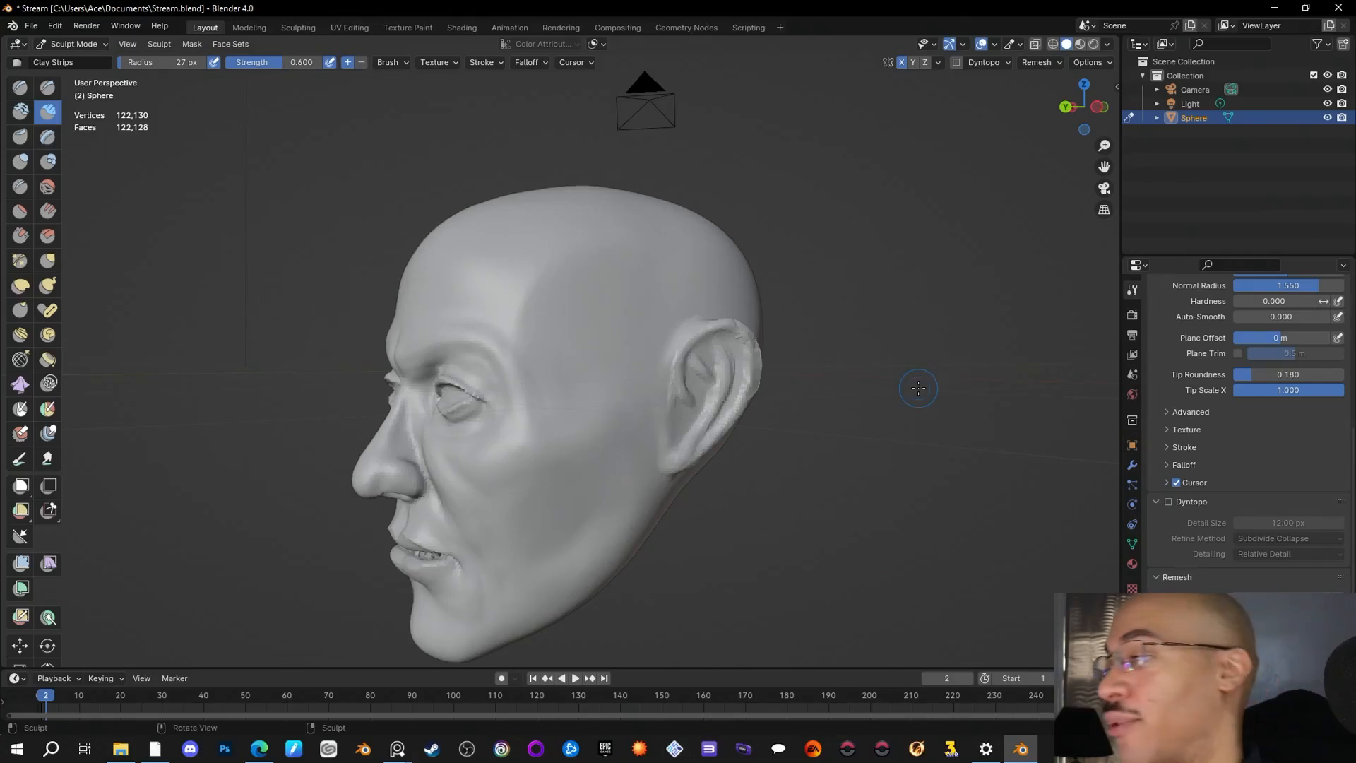
mouse_move(739, 385)
mouse_down()
mouse_move(726, 344)
mouse_move(710, 404)
mouse_up()
drag(709, 406, 693, 441)
mouse_move(696, 442)
middle_down()
mouse_move(793, 469)
mouse_move(834, 462)
middle_up()
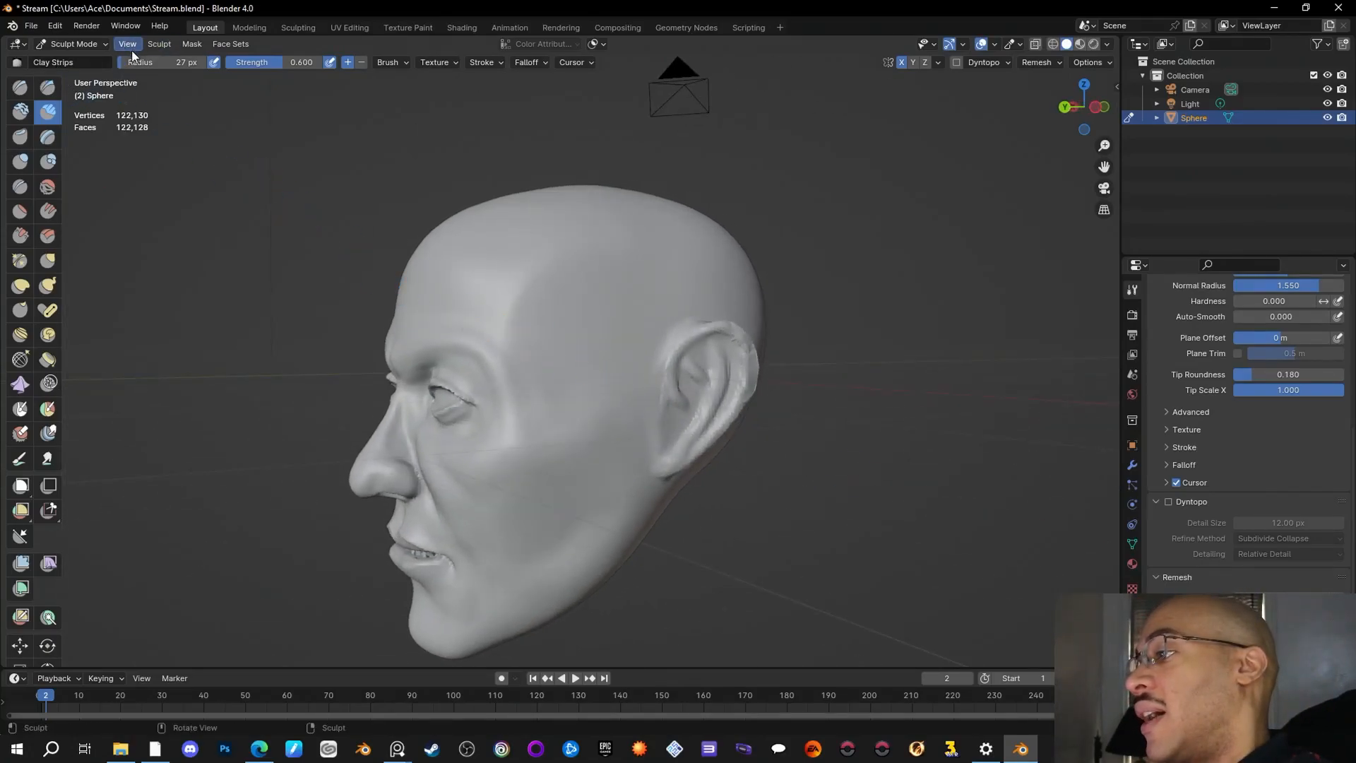
Step: Carve the groove between the ear's rear rim and inner ridge with Draw Sharp at a 23 px radius
drag(104, 51, 112, 53)
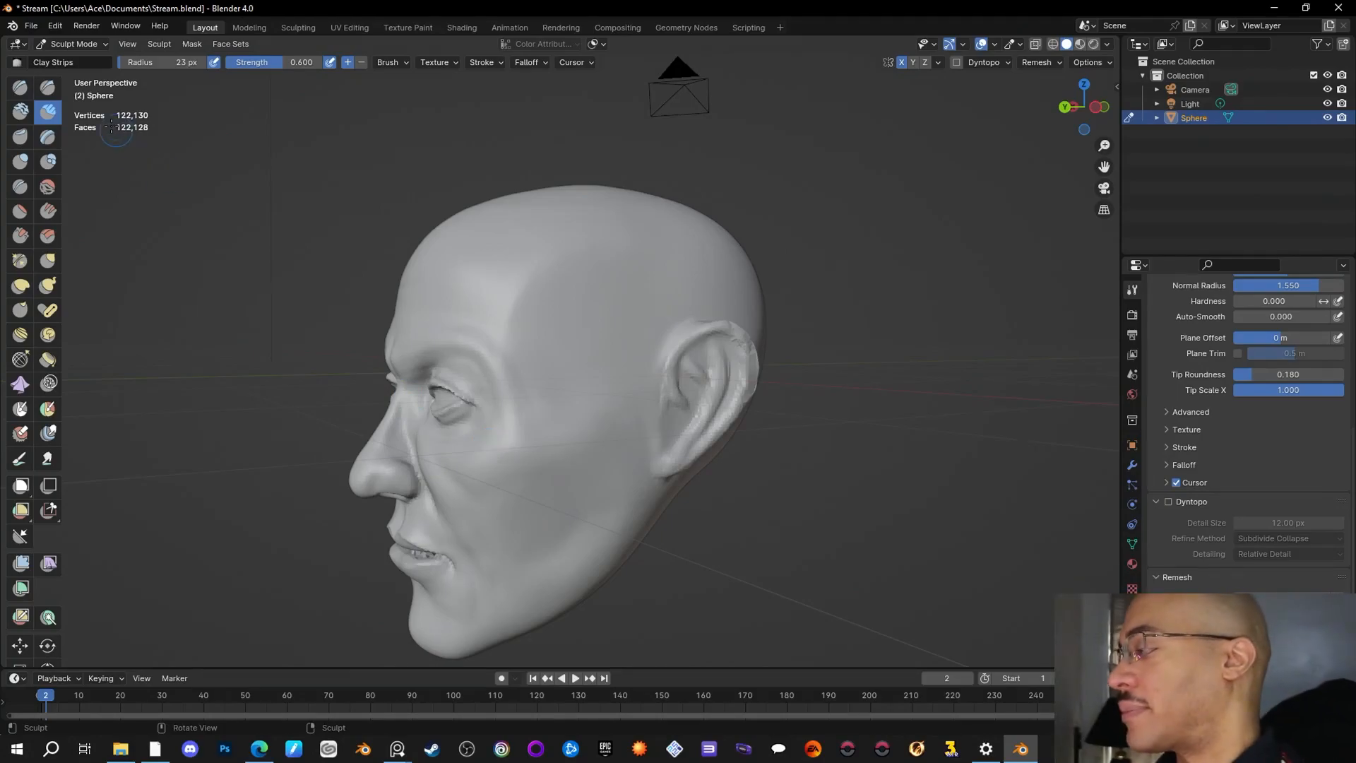
click(47, 87)
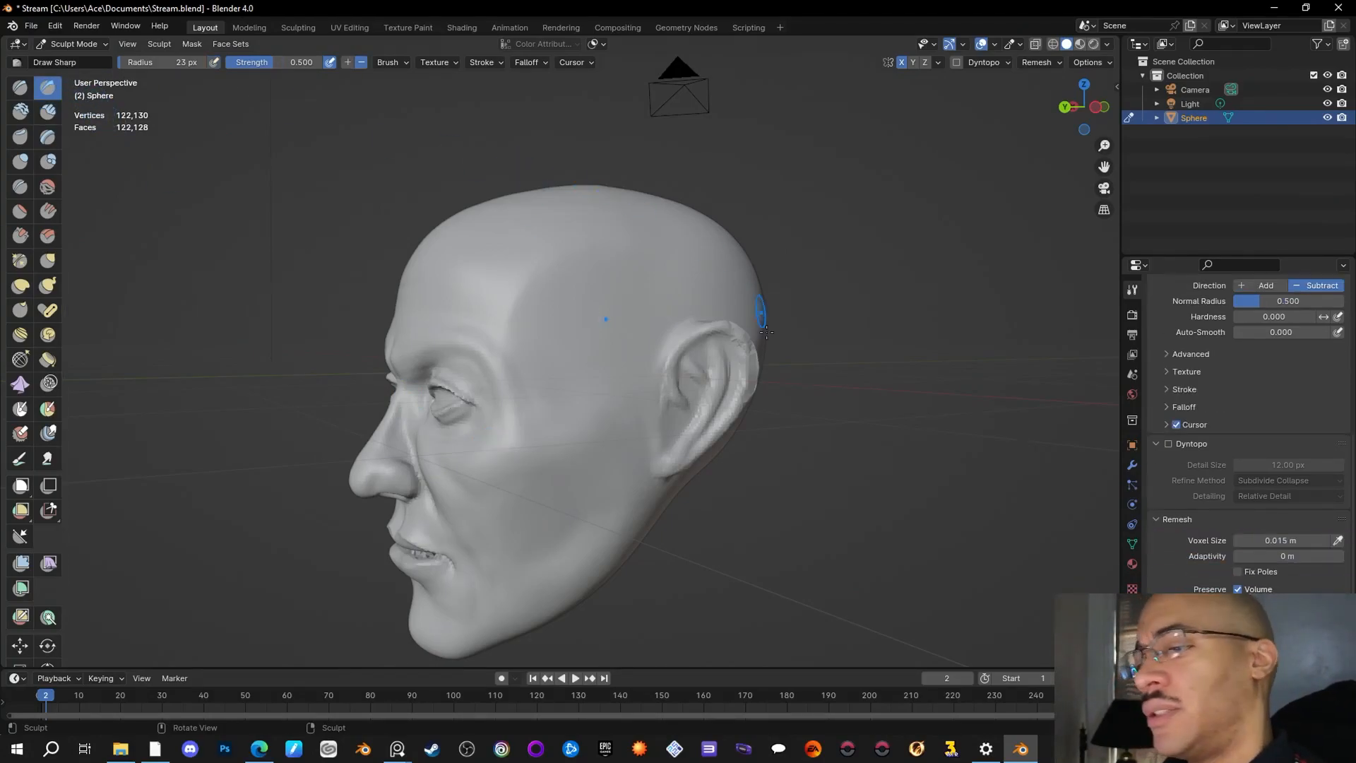
middle_drag(738, 363, 788, 369)
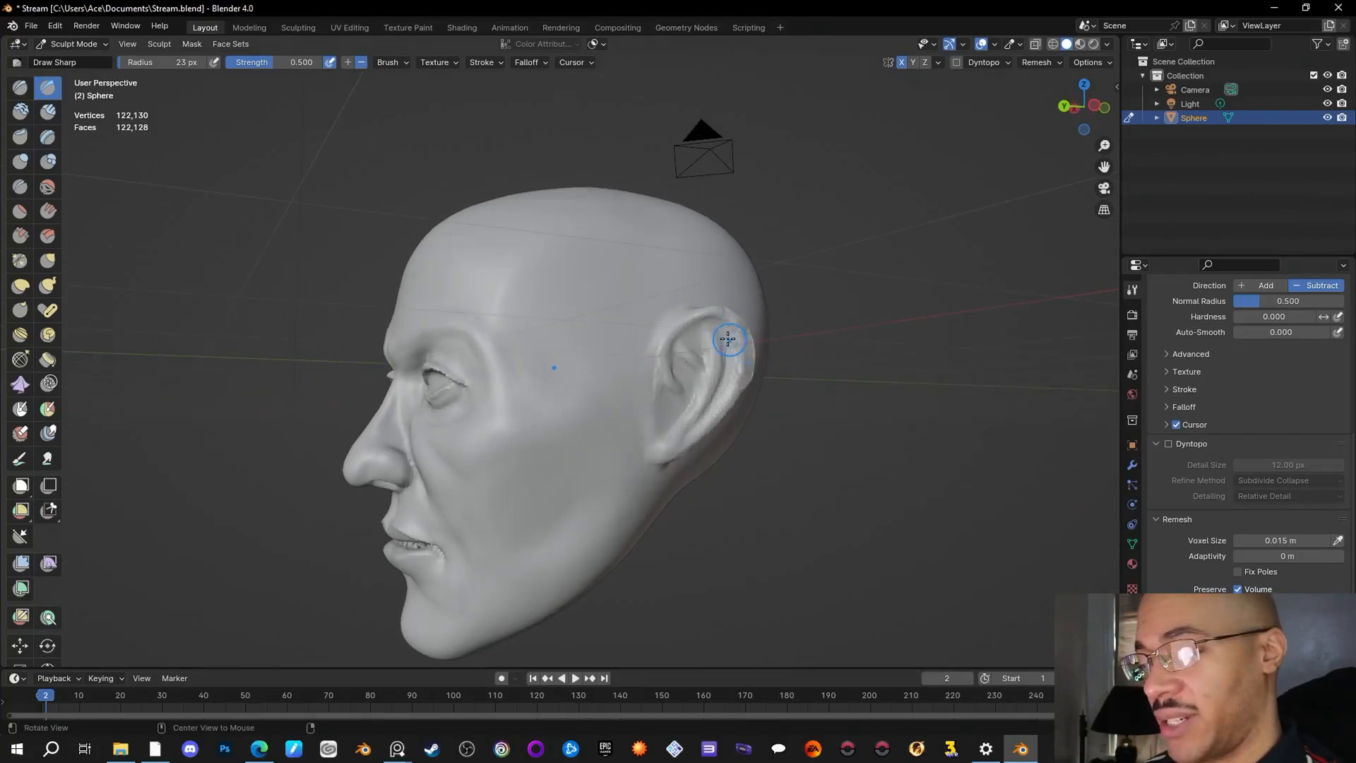
alt+drag(726, 335, 728, 356)
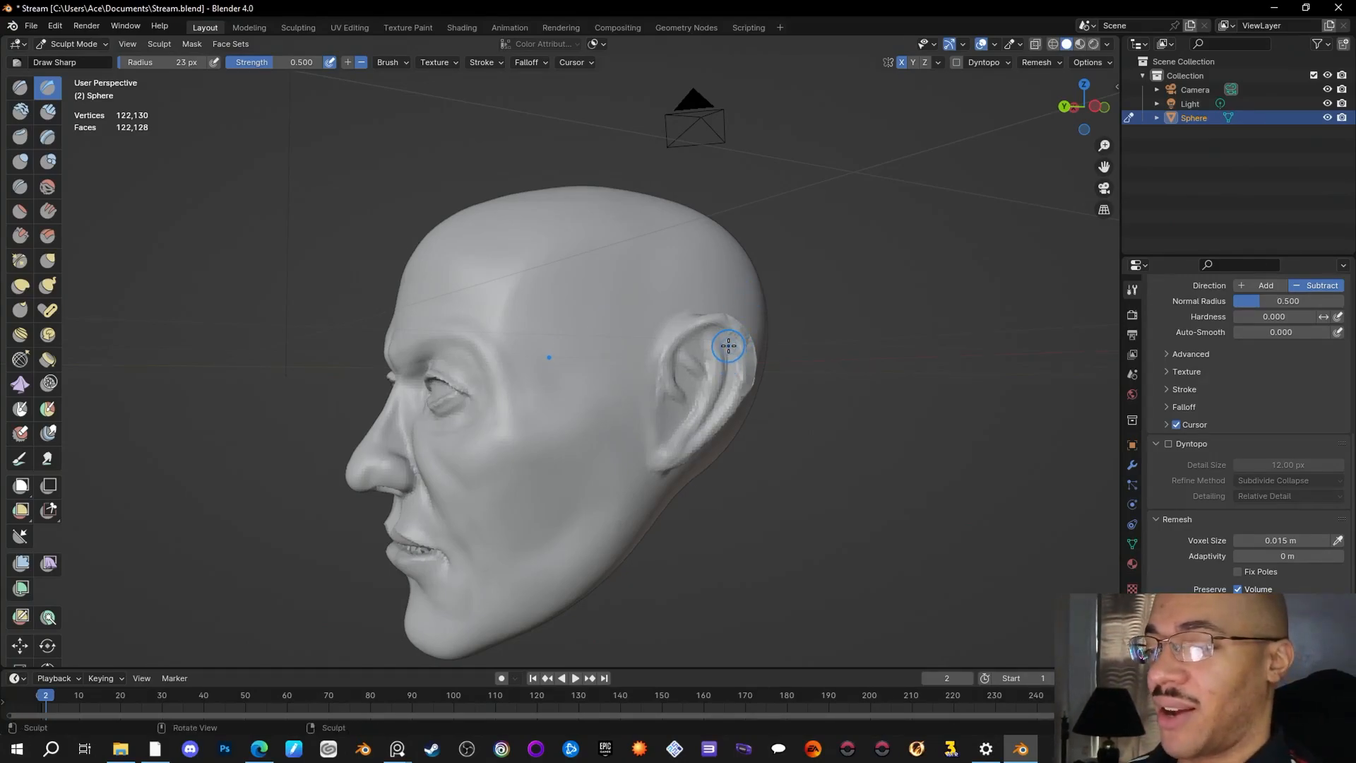
drag(728, 345, 719, 403)
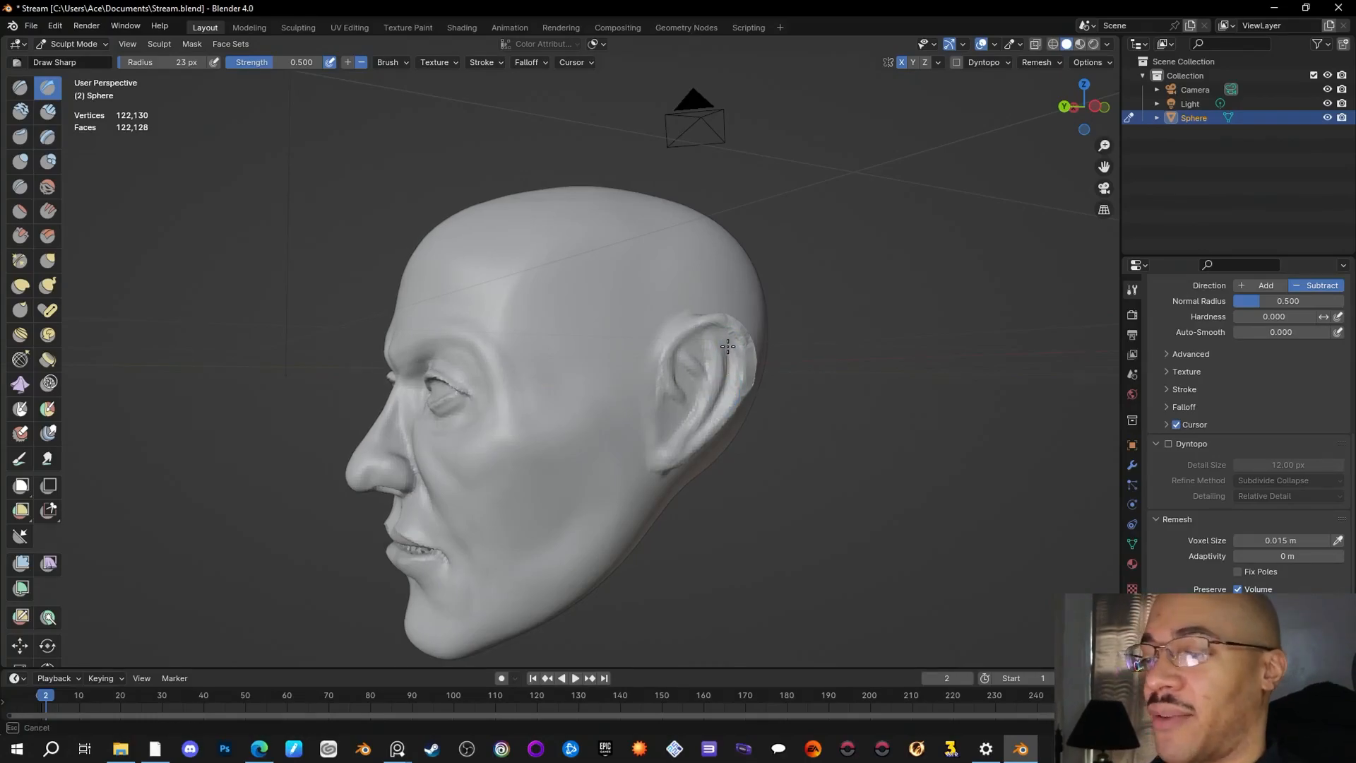
drag(725, 344, 721, 399)
mouse_move(721, 398)
middle_down()
mouse_move(803, 415)
mouse_move(735, 387)
mouse_move(869, 399)
mouse_move(666, 384)
mouse_move(645, 342)
mouse_move(690, 436)
mouse_move(695, 397)
mouse_move(893, 373)
mouse_move(647, 375)
mouse_move(789, 383)
middle_up()
mouse_move(708, 365)
mouse_down()
mouse_move(702, 353)
mouse_move(691, 422)
mouse_move(666, 450)
mouse_up()
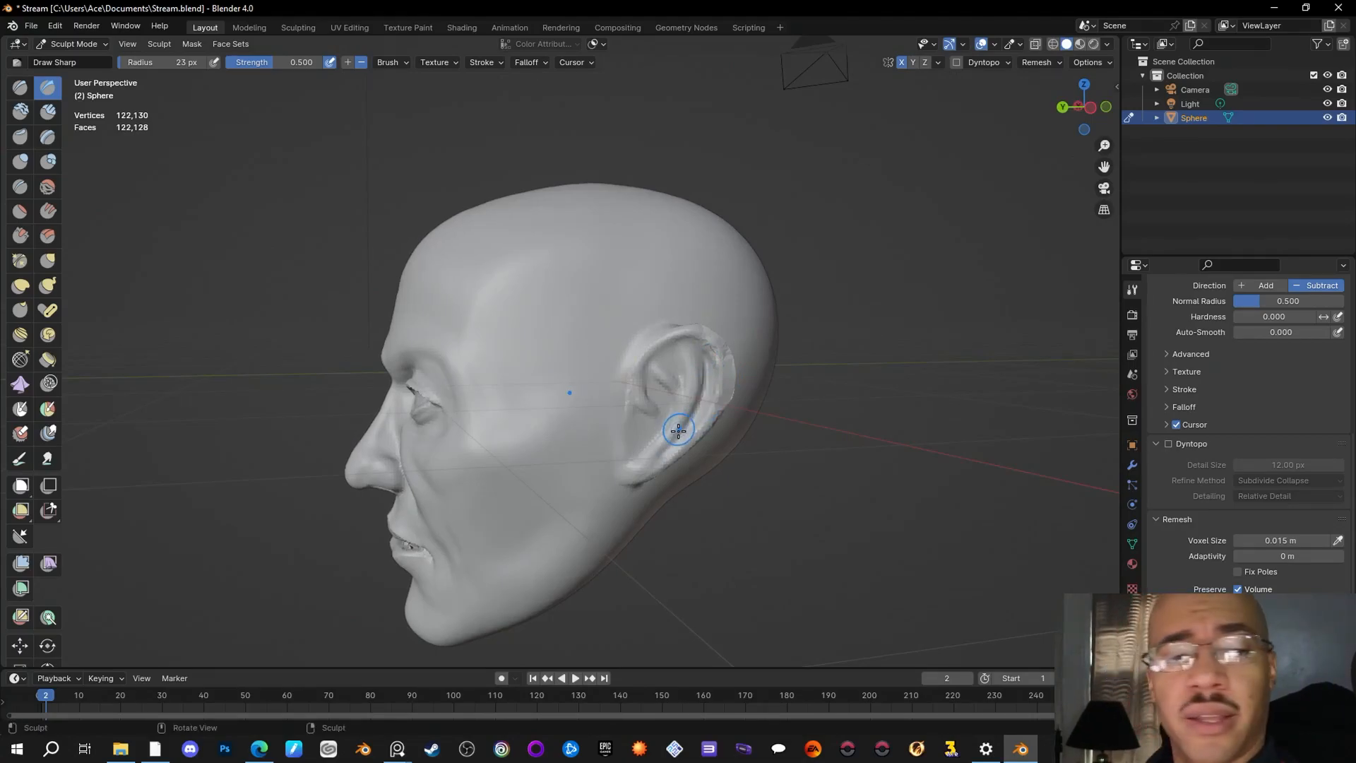
Step: Cut creases around the fold in the ear's upper inner face with Draw Sharp, down into the front hollow
drag(665, 358, 668, 363)
drag(681, 387, 661, 359)
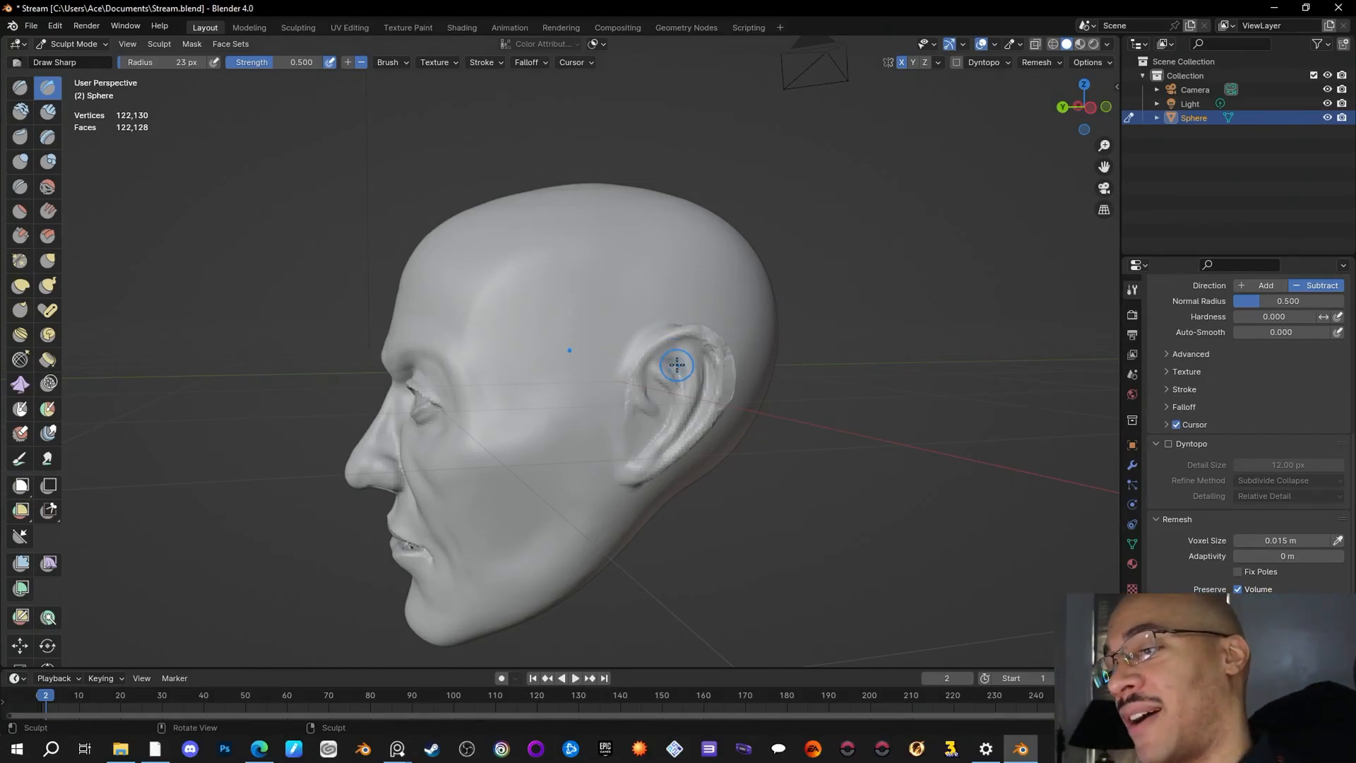
mouse_move(666, 361)
mouse_down()
mouse_move(708, 350)
mouse_move(675, 341)
mouse_move(648, 384)
mouse_up()
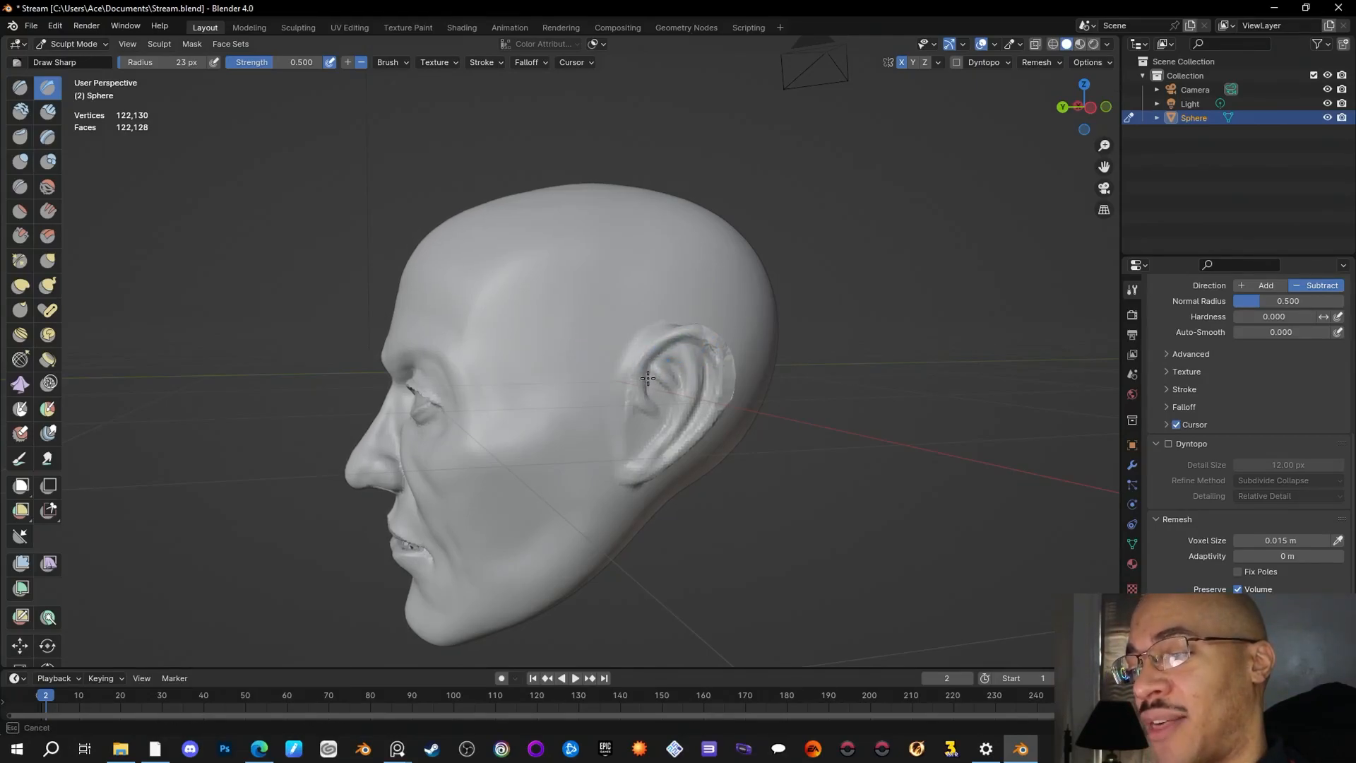
mouse_move(647, 381)
middle_down()
mouse_move(791, 358)
mouse_move(862, 422)
mouse_move(807, 391)
middle_up()
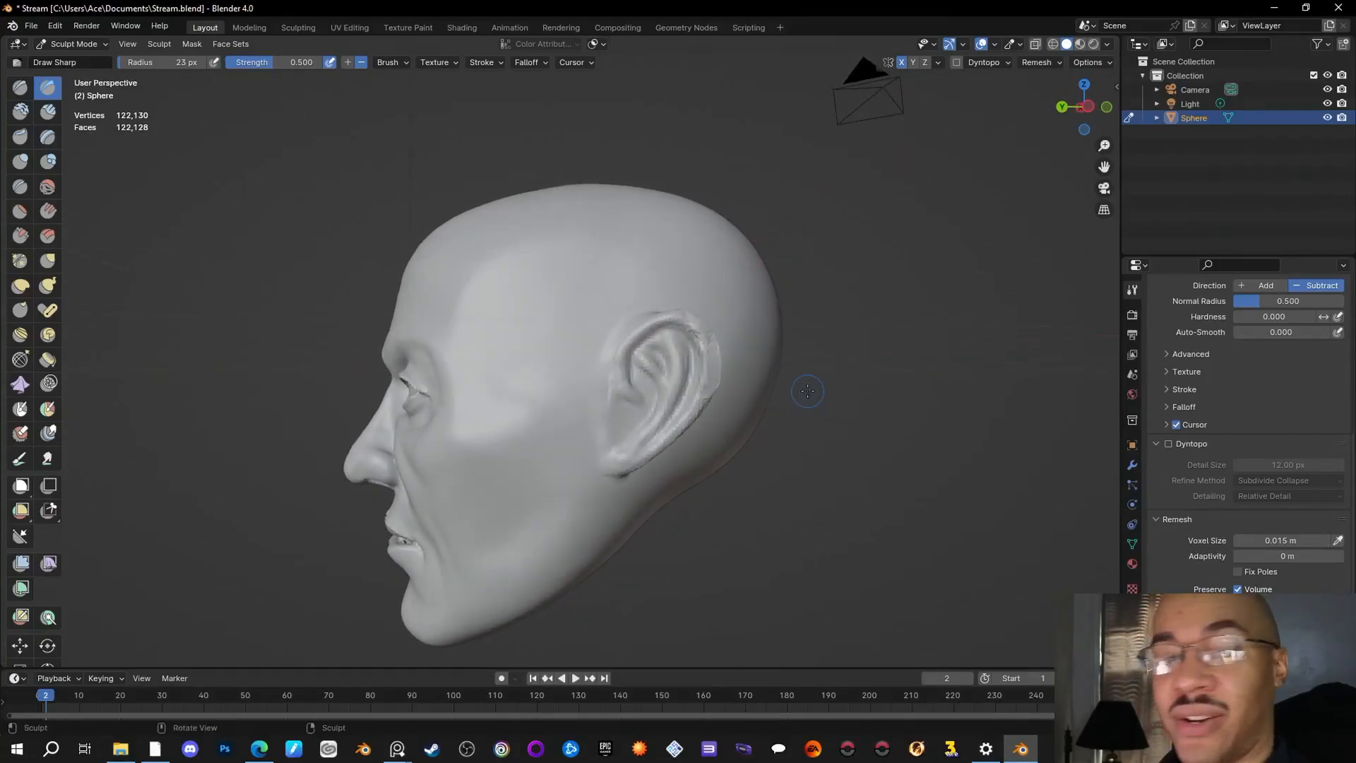
drag(660, 321, 644, 346)
Step: Sharpen the grooves beneath the ear's upper rim, along its rear rim and in the front hollow with Draw Sharp
mouse_move(643, 346)
middle_down()
mouse_move(804, 433)
mouse_move(909, 398)
mouse_move(846, 430)
middle_up()
mouse_move(779, 445)
middle_down()
mouse_move(962, 415)
mouse_move(909, 465)
mouse_move(839, 429)
middle_up()
drag(609, 323, 616, 313)
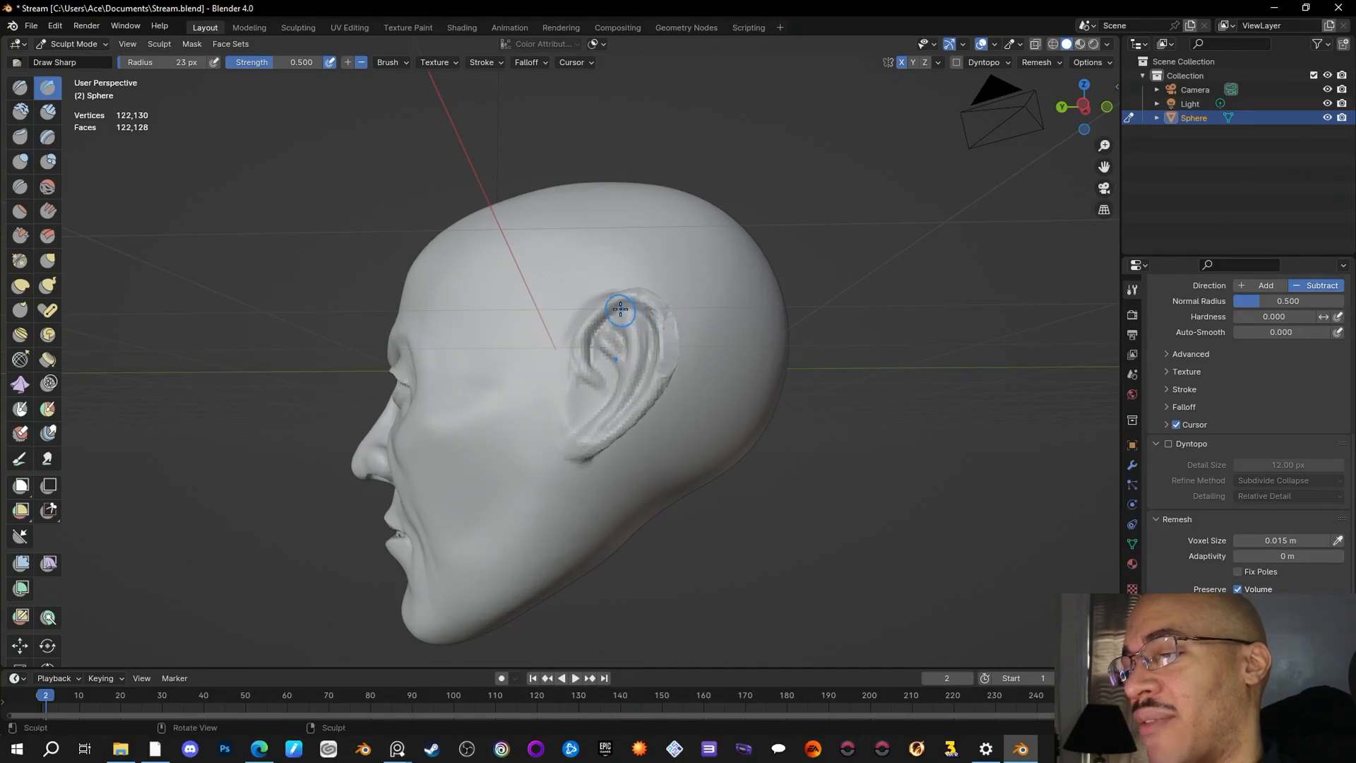
drag(655, 348, 644, 354)
middle_drag(645, 354, 905, 505)
drag(709, 381, 718, 376)
middle_drag(741, 376, 793, 439)
drag(599, 377, 599, 393)
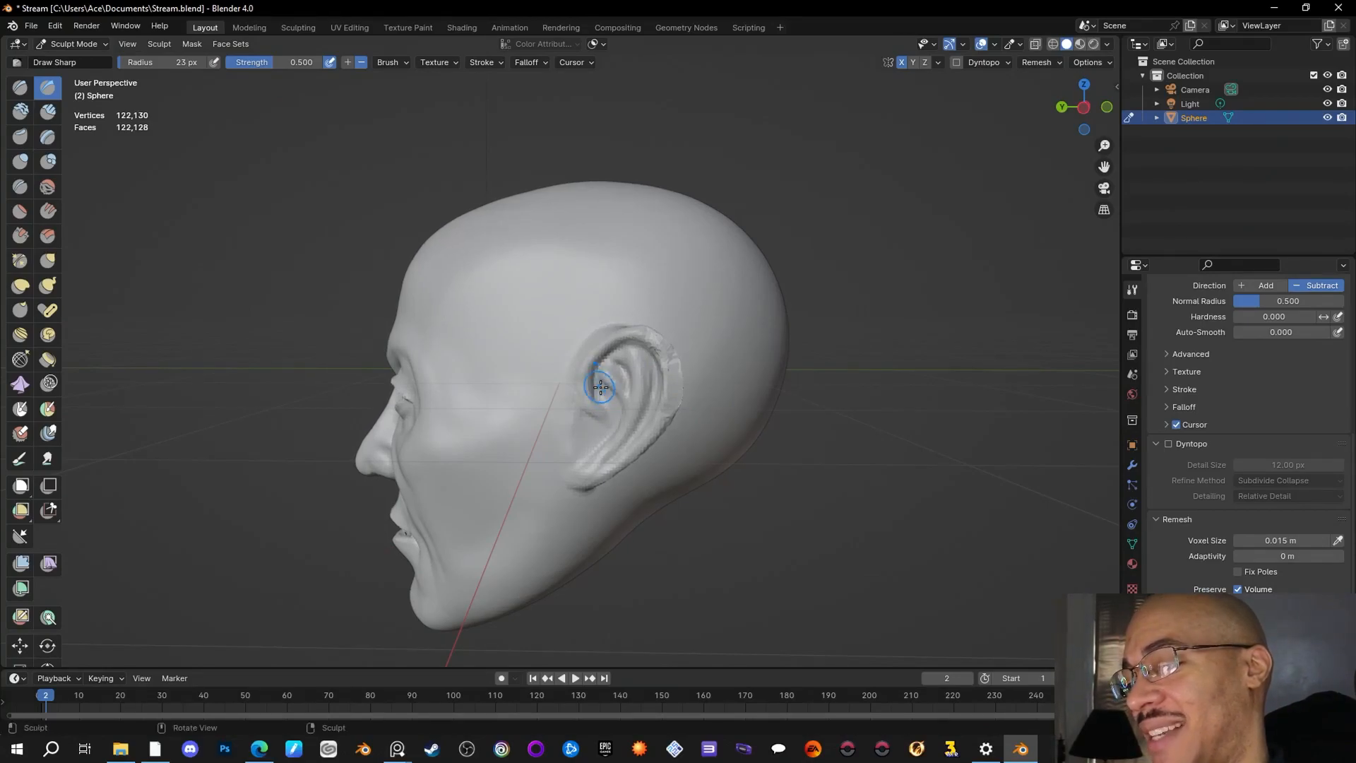
Step: Deepen the crease around the ear's curled inner fold and under the top rim with Draw Sharp
middle_drag(678, 424, 908, 467)
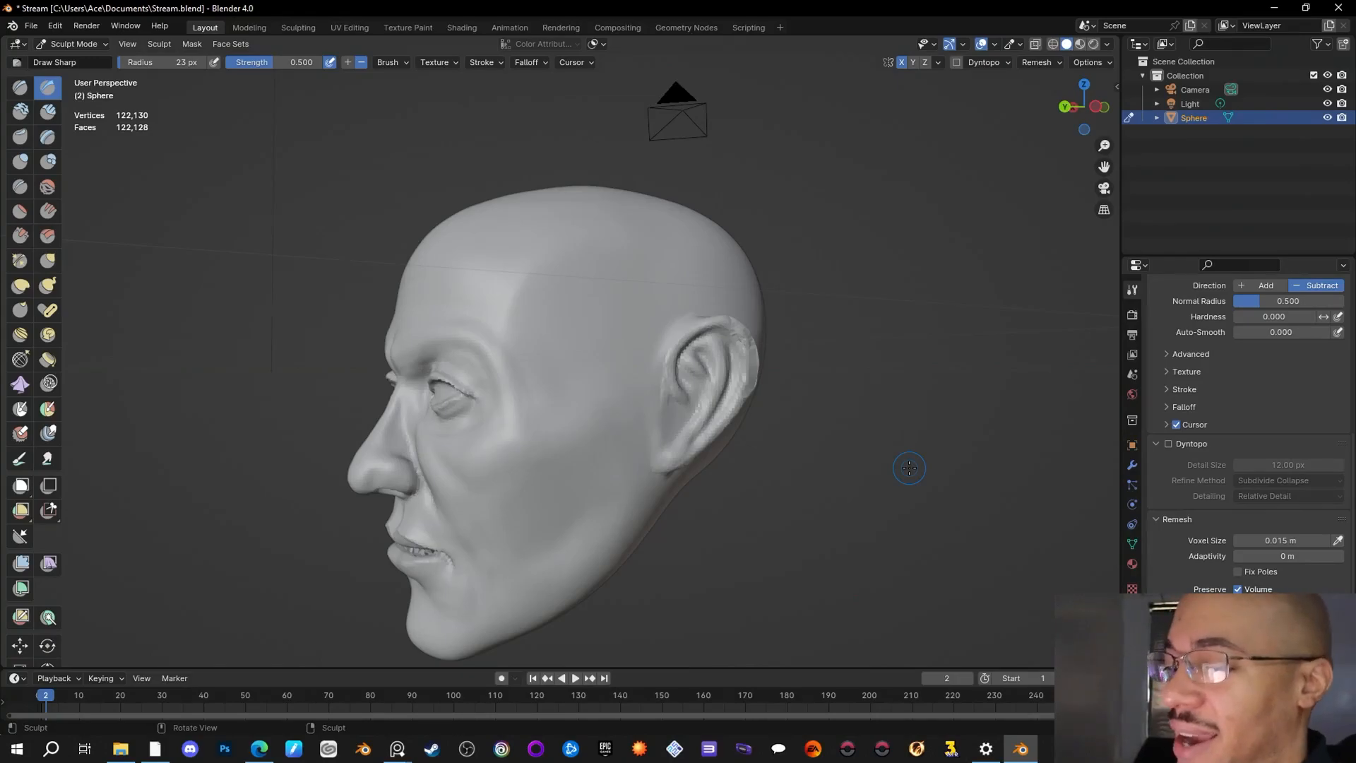
mouse_move(834, 384)
middle_down()
mouse_move(858, 386)
mouse_move(791, 390)
mouse_move(825, 389)
mouse_move(582, 334)
middle_up()
drag(587, 326, 598, 335)
mouse_move(598, 335)
mouse_down()
mouse_move(582, 347)
mouse_move(585, 372)
mouse_up()
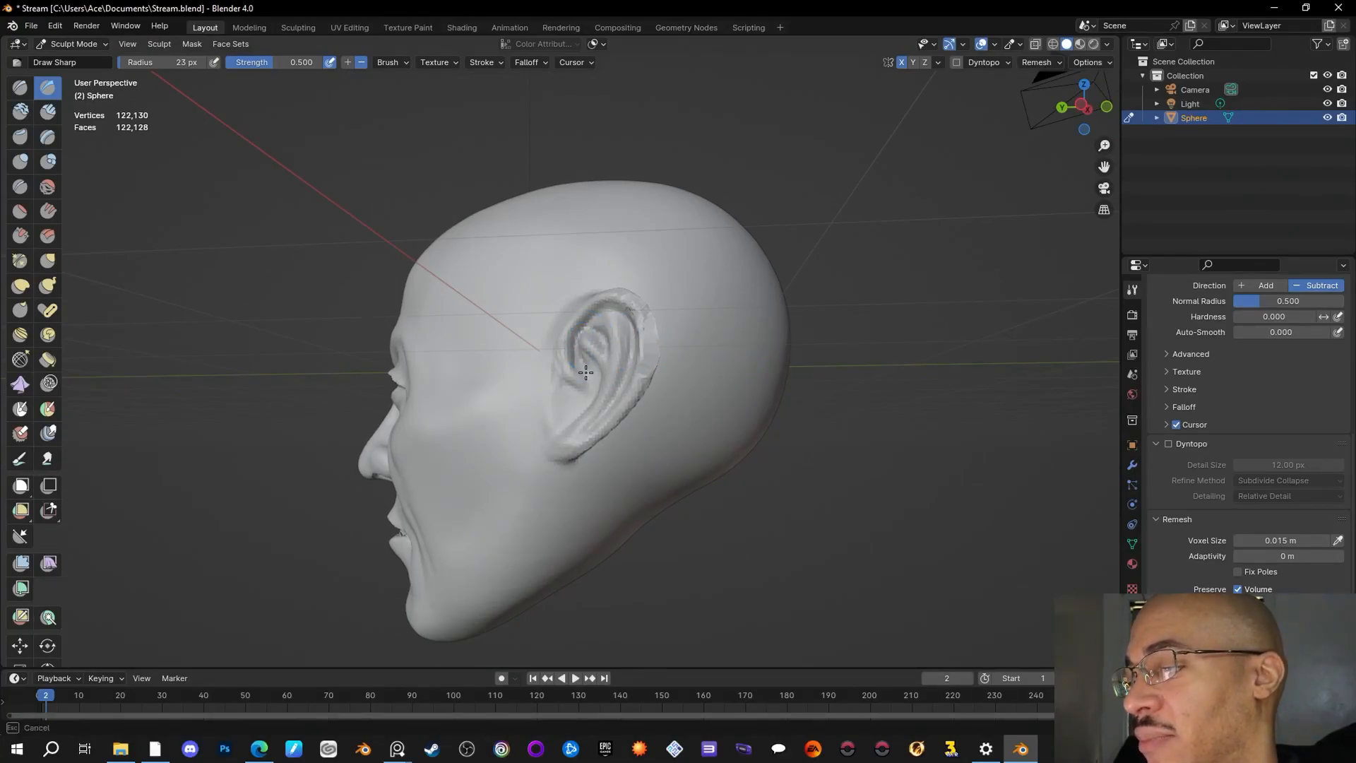
mouse_move(615, 312)
mouse_down()
mouse_move(597, 313)
mouse_move(612, 306)
mouse_up()
mouse_move(914, 480)
middle_down()
mouse_move(764, 515)
mouse_move(910, 468)
mouse_move(906, 523)
middle_up()
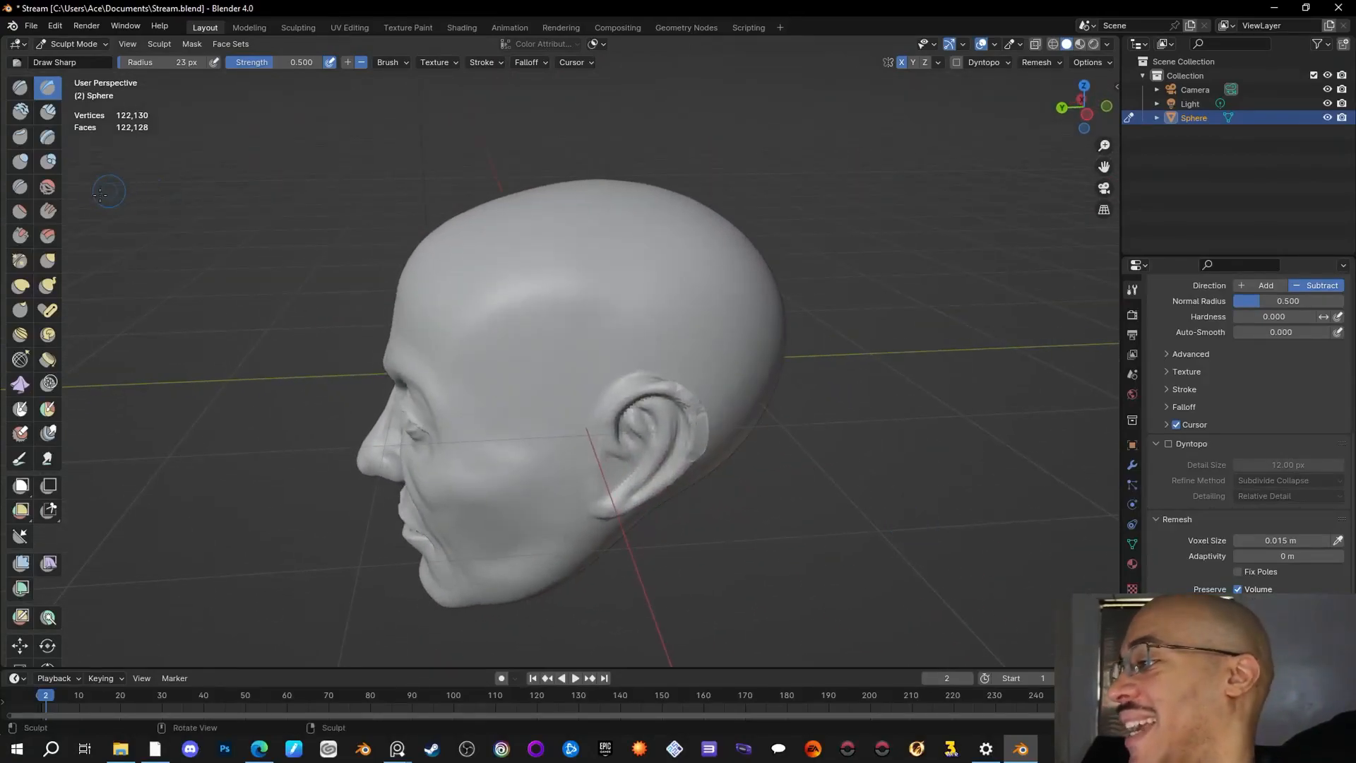
Step: Thicken the ear's rear rim and its back side with Inflate/Deflate strokes in the Inflate direction
click(47, 261)
click(21, 162)
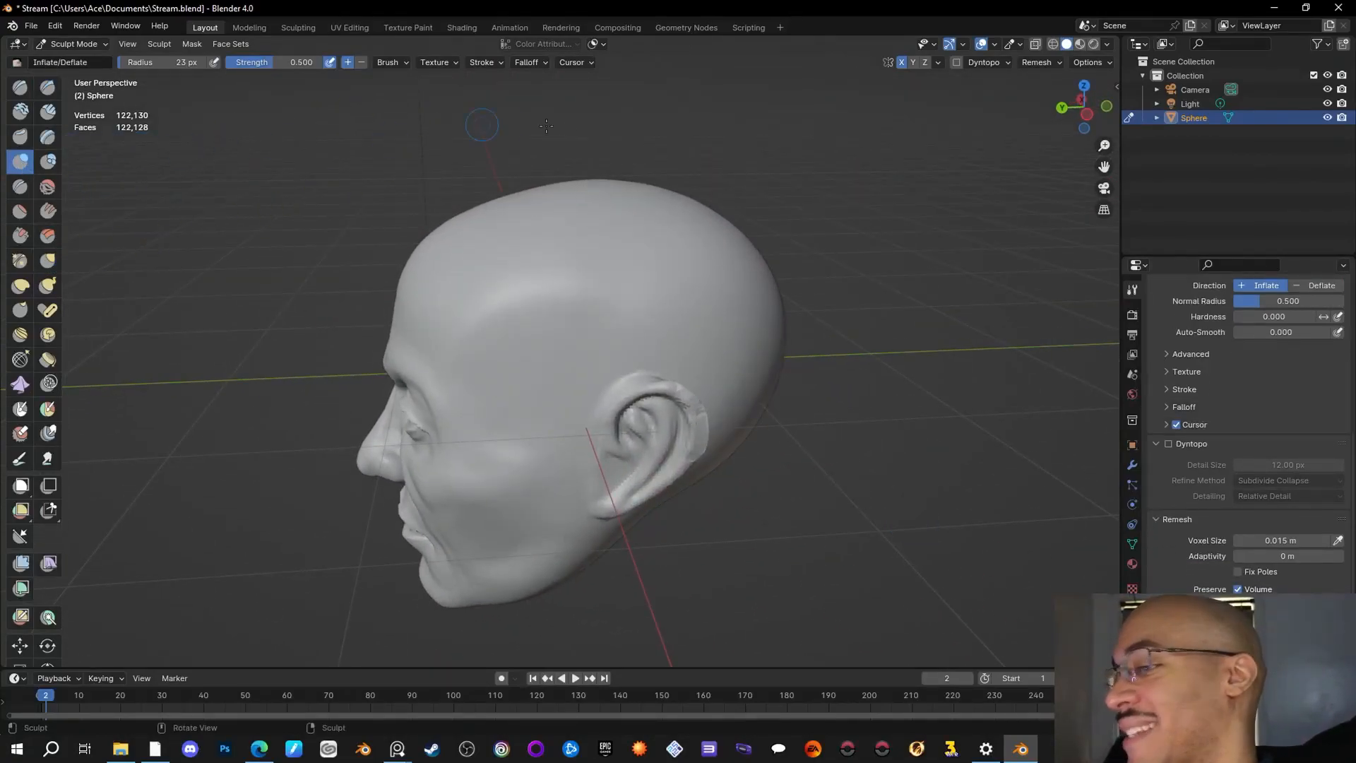
alt+drag(873, 469, 737, 468)
drag(551, 404, 580, 439)
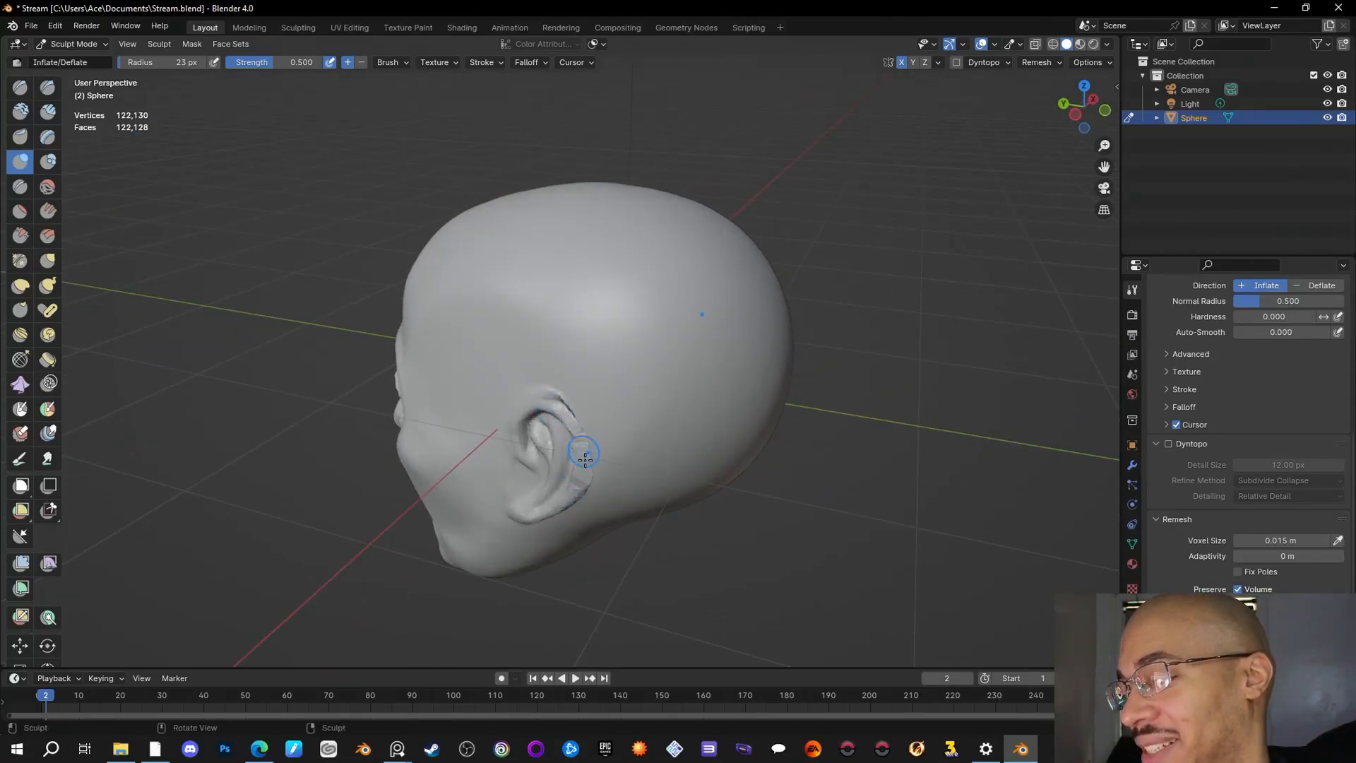
middle_drag(590, 426, 811, 458)
drag(415, 349, 403, 363)
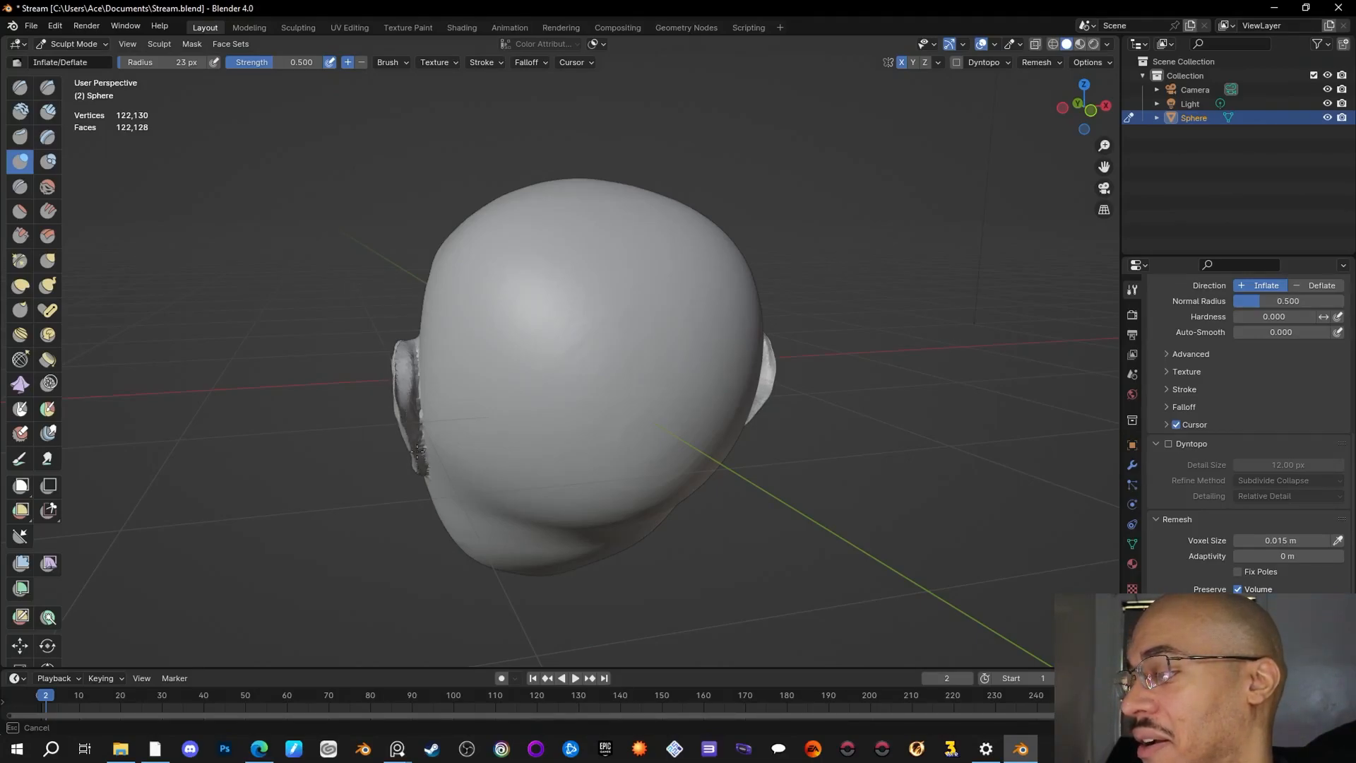
drag(422, 442, 424, 438)
mouse_move(590, 402)
middle_down()
mouse_move(960, 504)
mouse_move(750, 486)
middle_up()
middle_drag(616, 309, 949, 347)
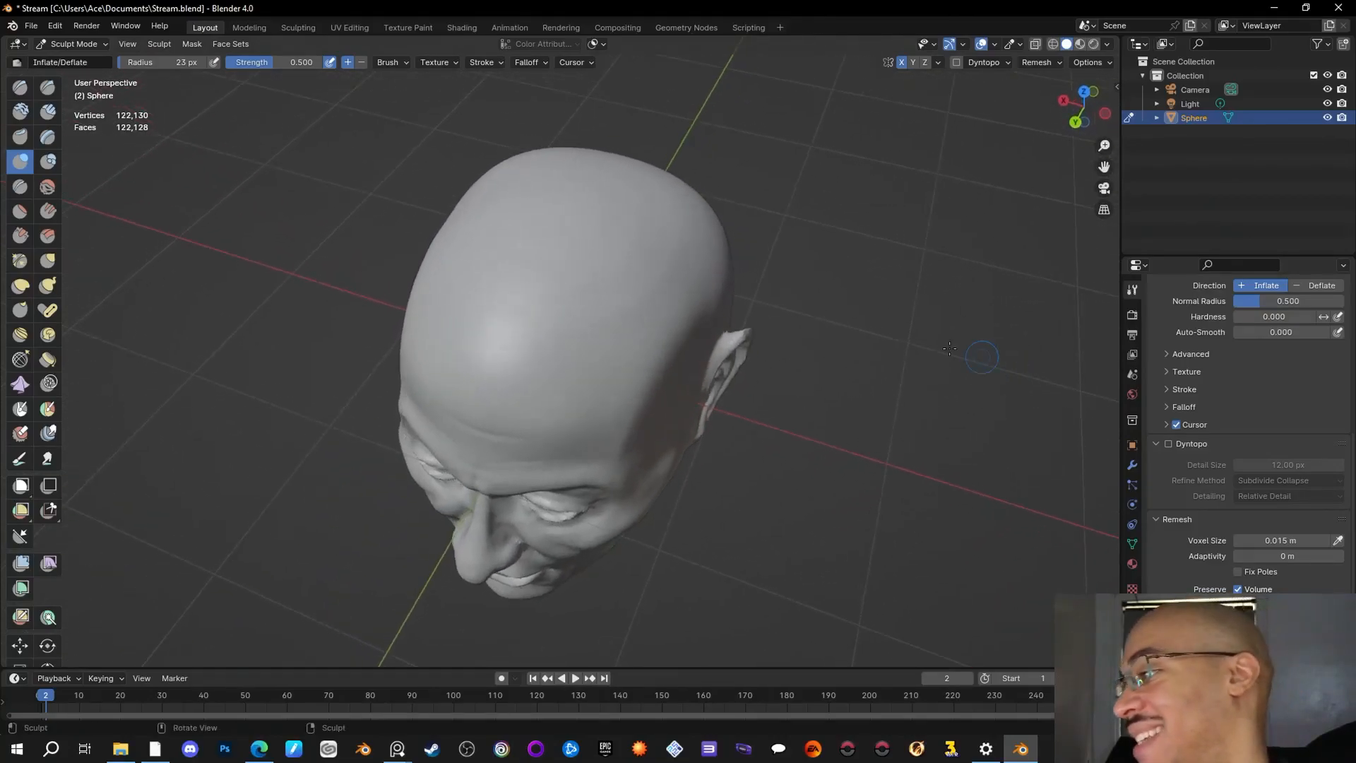
Step: Build up the outer edge at the top of the ear with Clay Strips
click(47, 111)
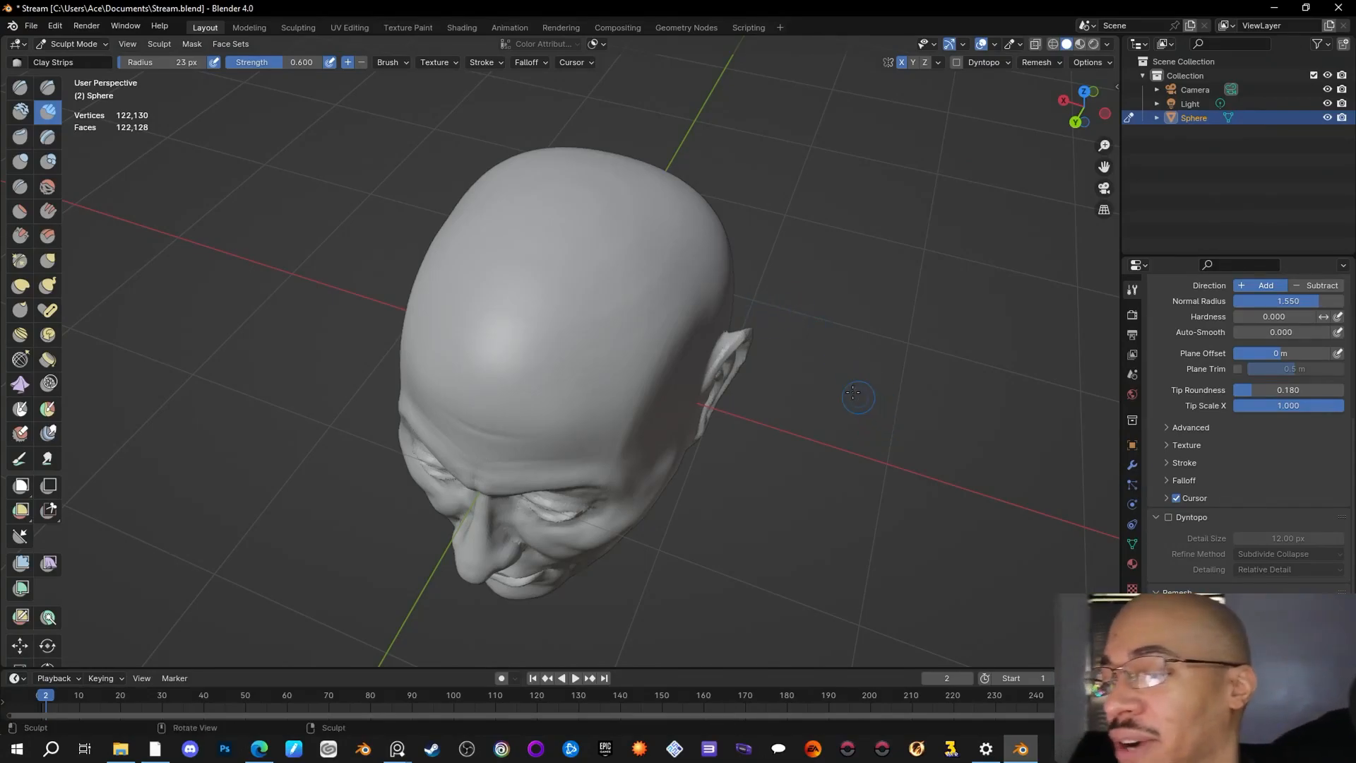
mouse_move(853, 393)
middle_down()
mouse_move(859, 274)
mouse_move(860, 400)
mouse_move(848, 340)
mouse_move(826, 341)
middle_up()
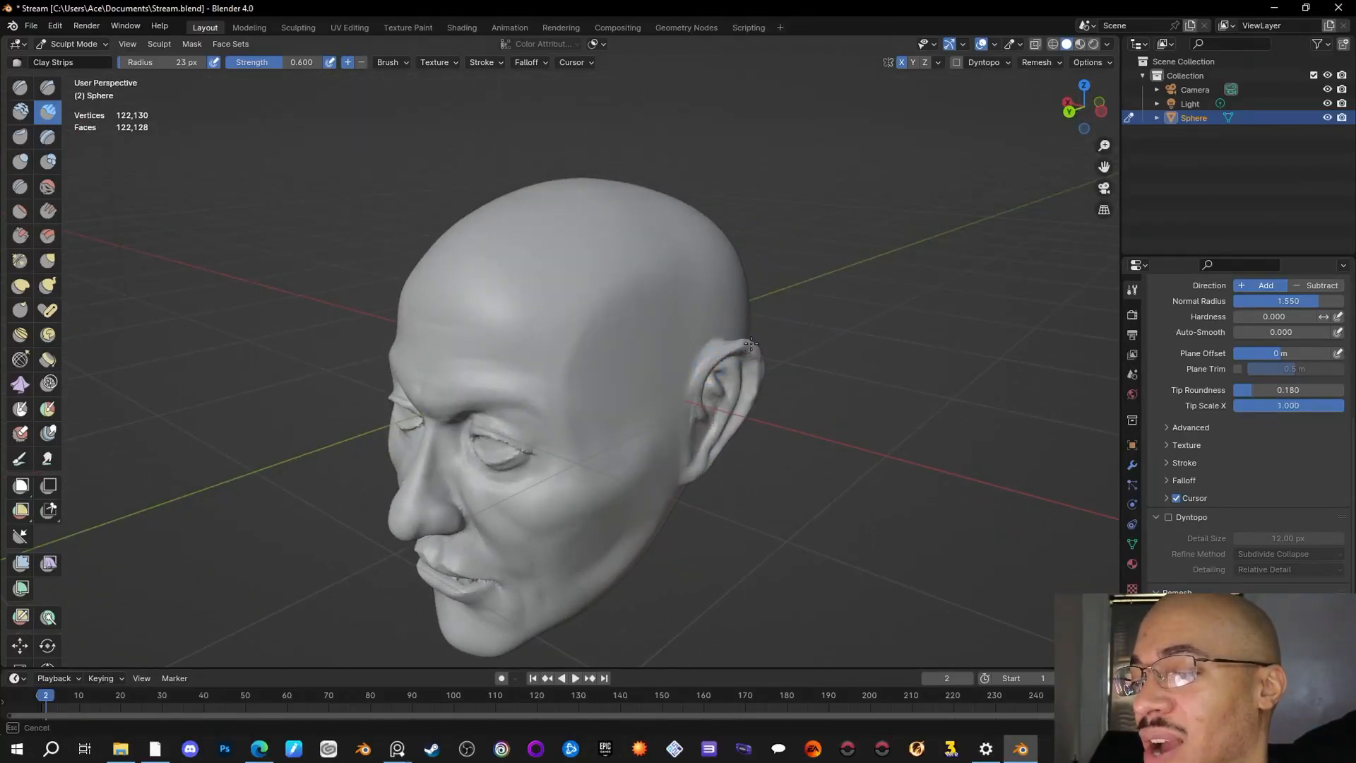
middle_drag(755, 409, 541, 335)
Step: Carve the ear's central hollow deeper with Draw Sharp in the Subtract direction
click(51, 88)
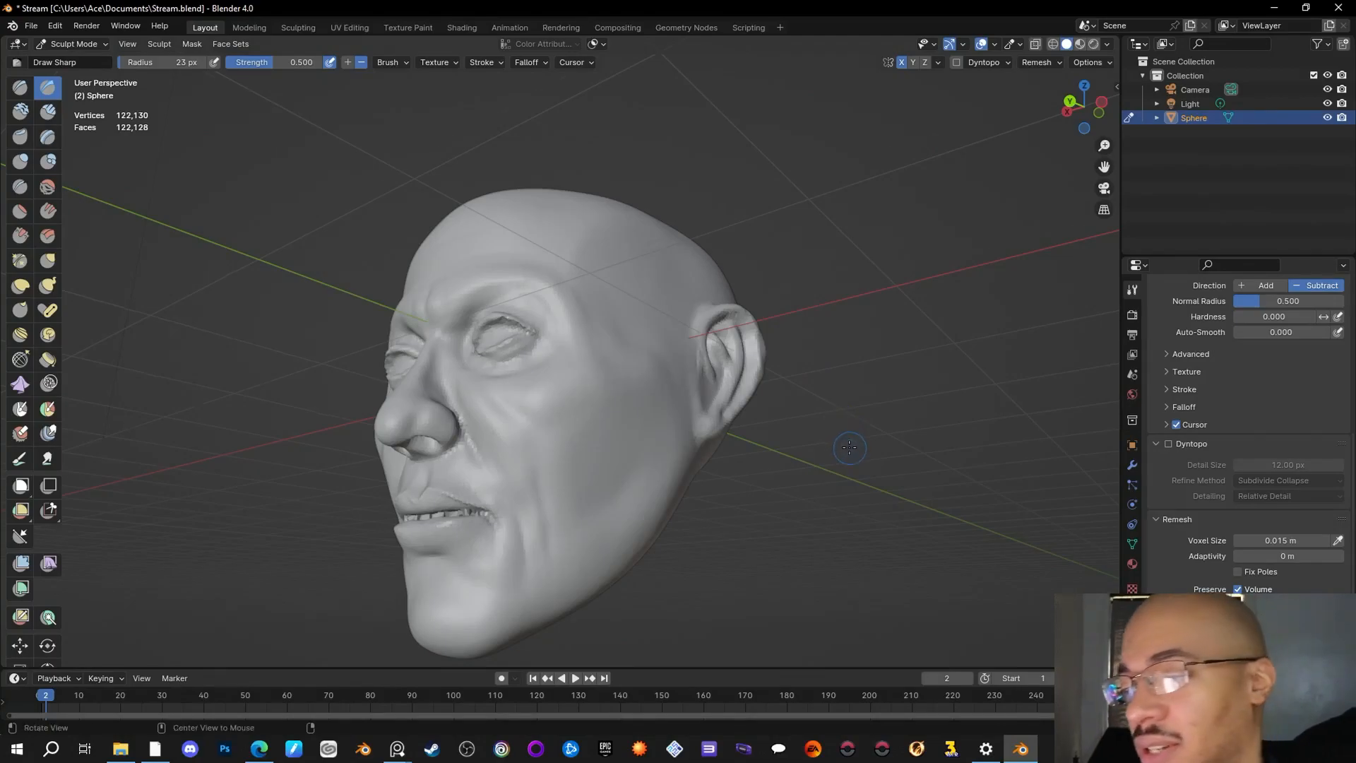
middle_drag(850, 448, 746, 337)
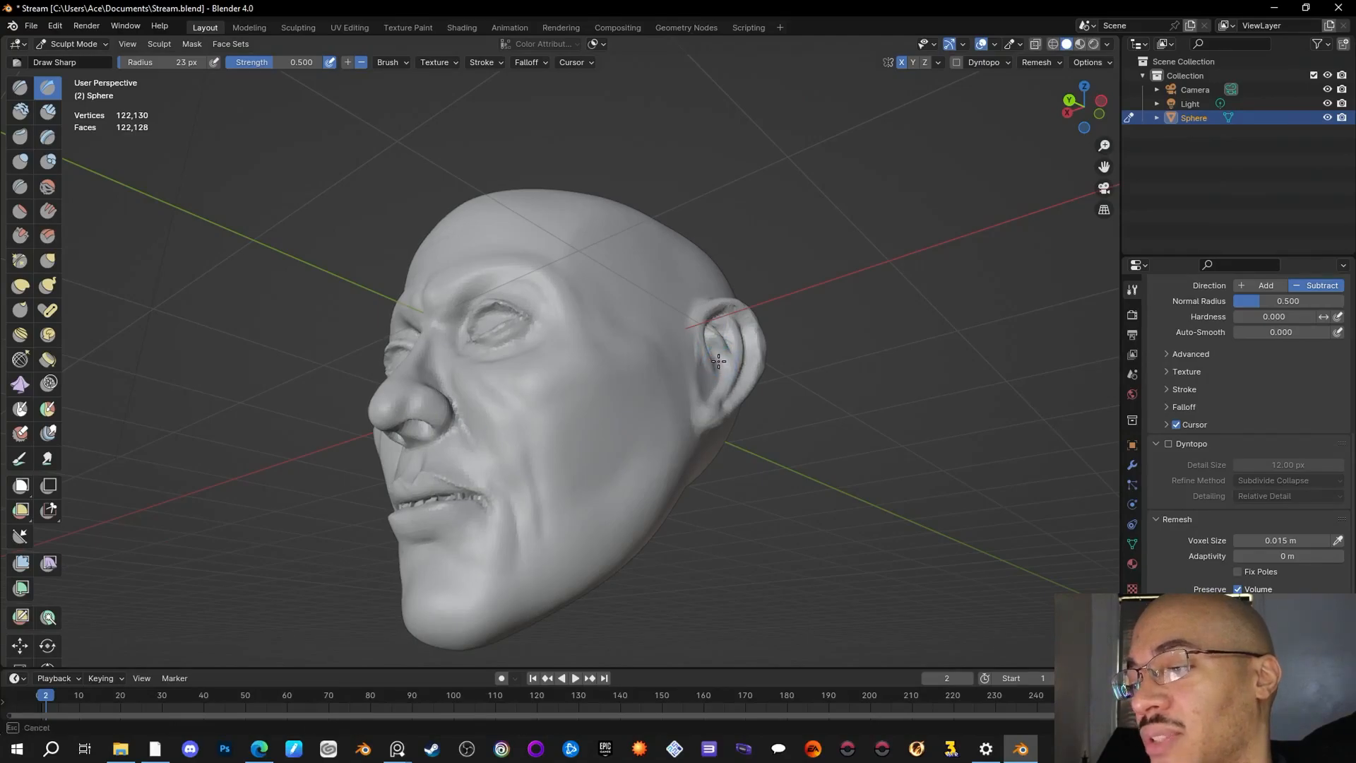
mouse_move(759, 355)
middle_down()
mouse_move(851, 456)
mouse_move(805, 490)
middle_up()
drag(576, 430, 585, 426)
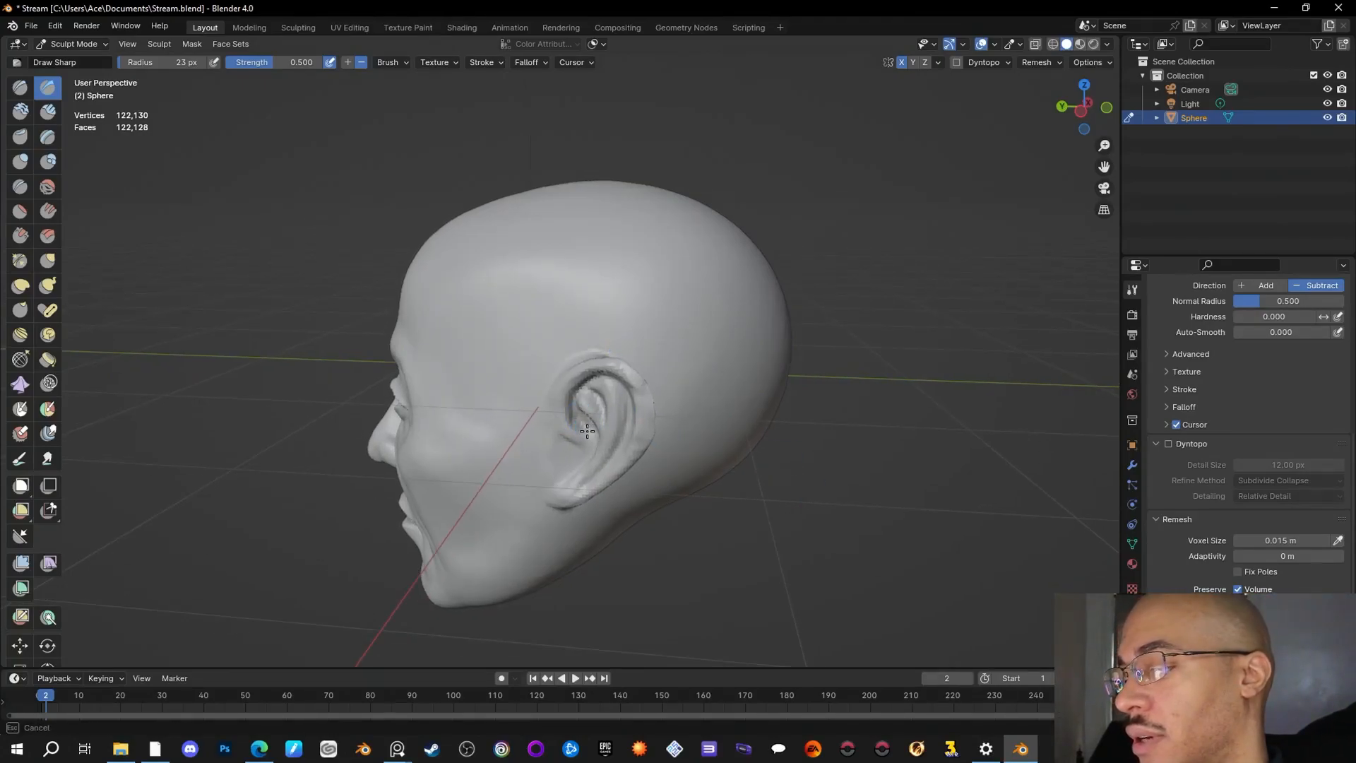
Step: Deepen the groove under the ear's upper rim and around the inner fold with Draw Sharp from below
mouse_move(836, 452)
middle_down()
mouse_move(932, 459)
mouse_move(844, 473)
mouse_move(899, 482)
mouse_move(846, 443)
mouse_move(791, 353)
mouse_move(699, 263)
middle_up()
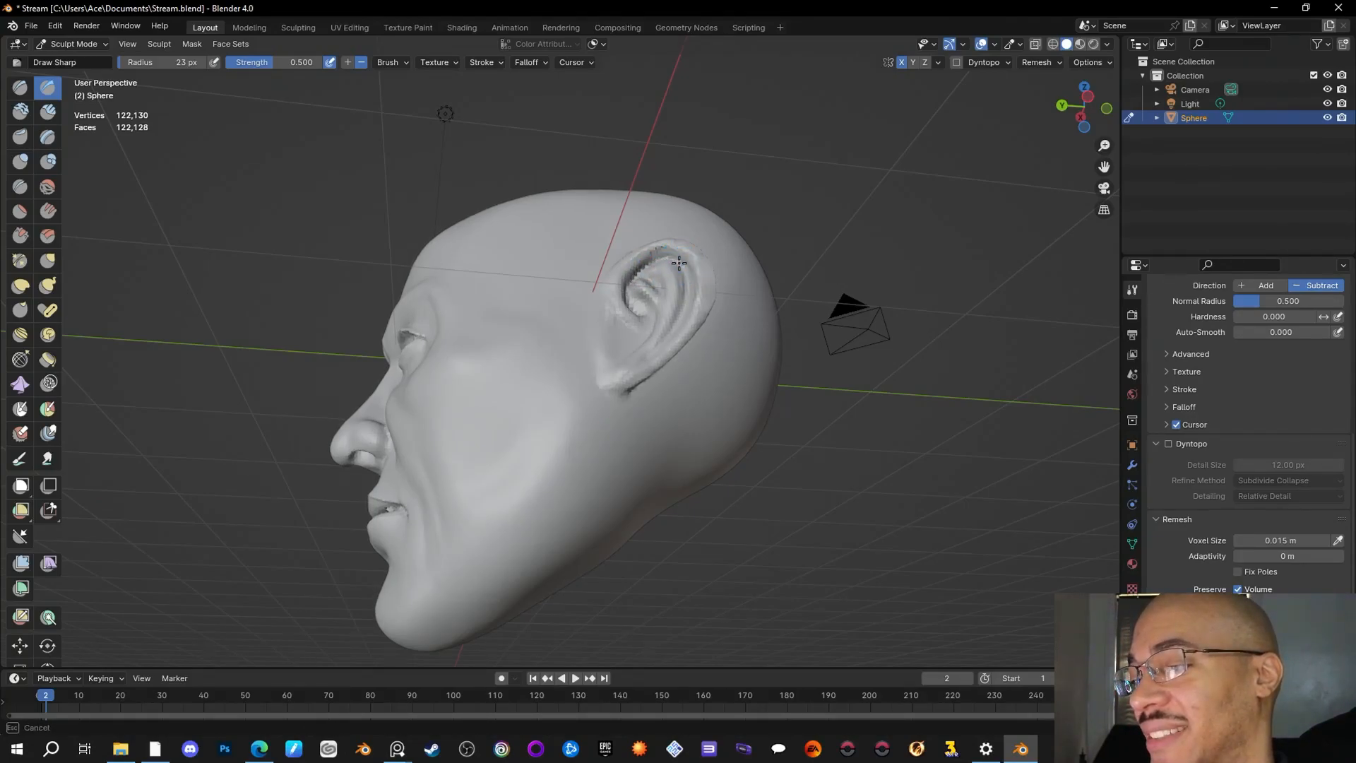
mouse_move(835, 365)
middle_down()
mouse_move(748, 424)
mouse_move(842, 385)
mouse_move(779, 558)
mouse_move(663, 421)
mouse_move(659, 396)
mouse_move(624, 401)
mouse_move(801, 441)
mouse_move(641, 403)
mouse_move(868, 410)
mouse_move(804, 318)
middle_up()
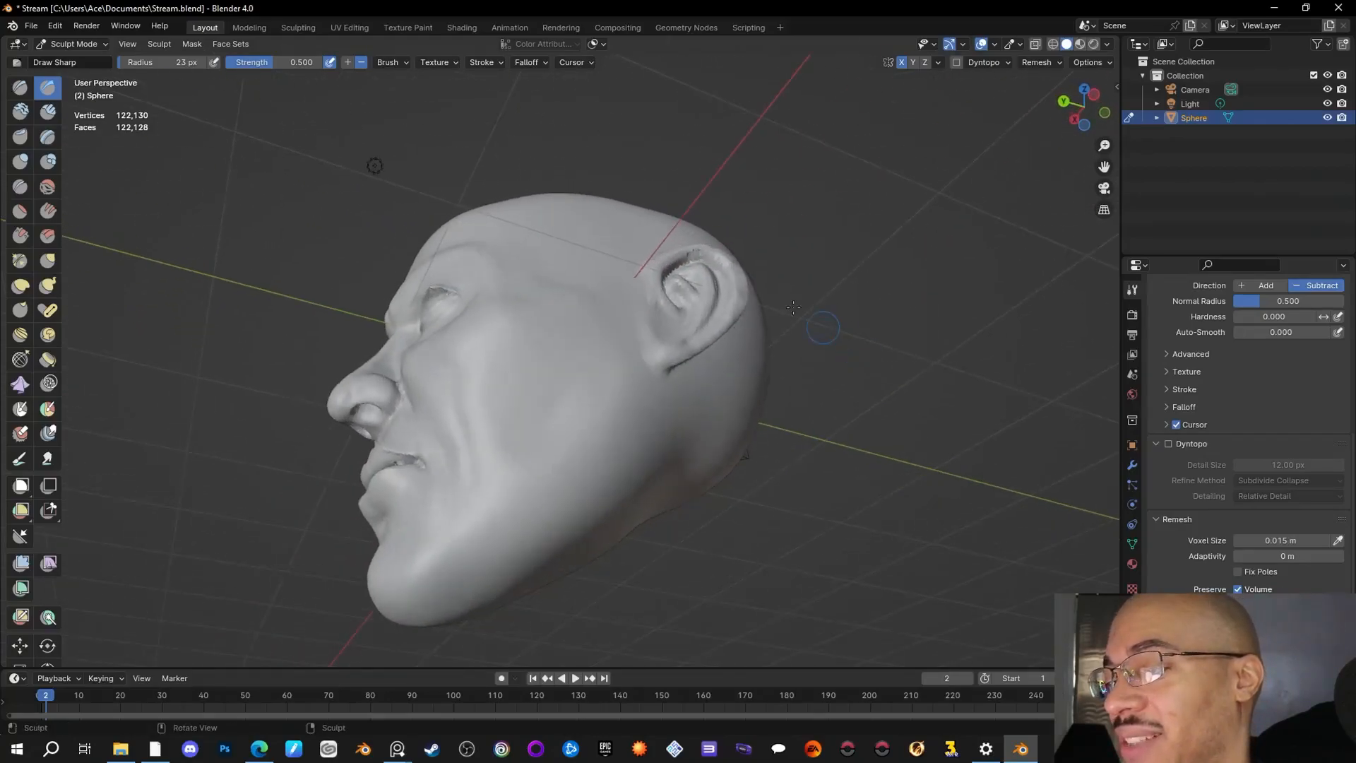
drag(673, 267, 687, 265)
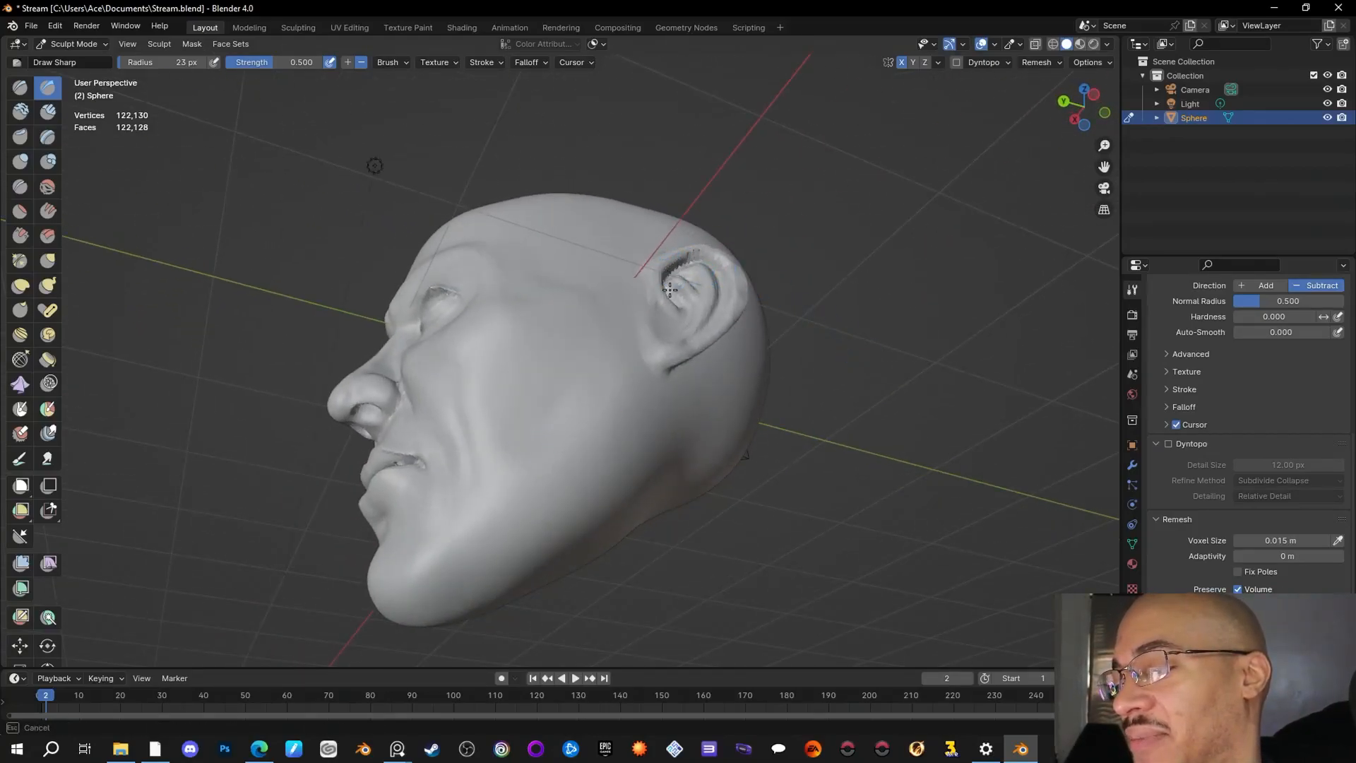
Step: Examine the head and both ears from the sides, front and below
mouse_move(860, 371)
middle_down()
mouse_move(842, 422)
mouse_move(662, 378)
middle_up()
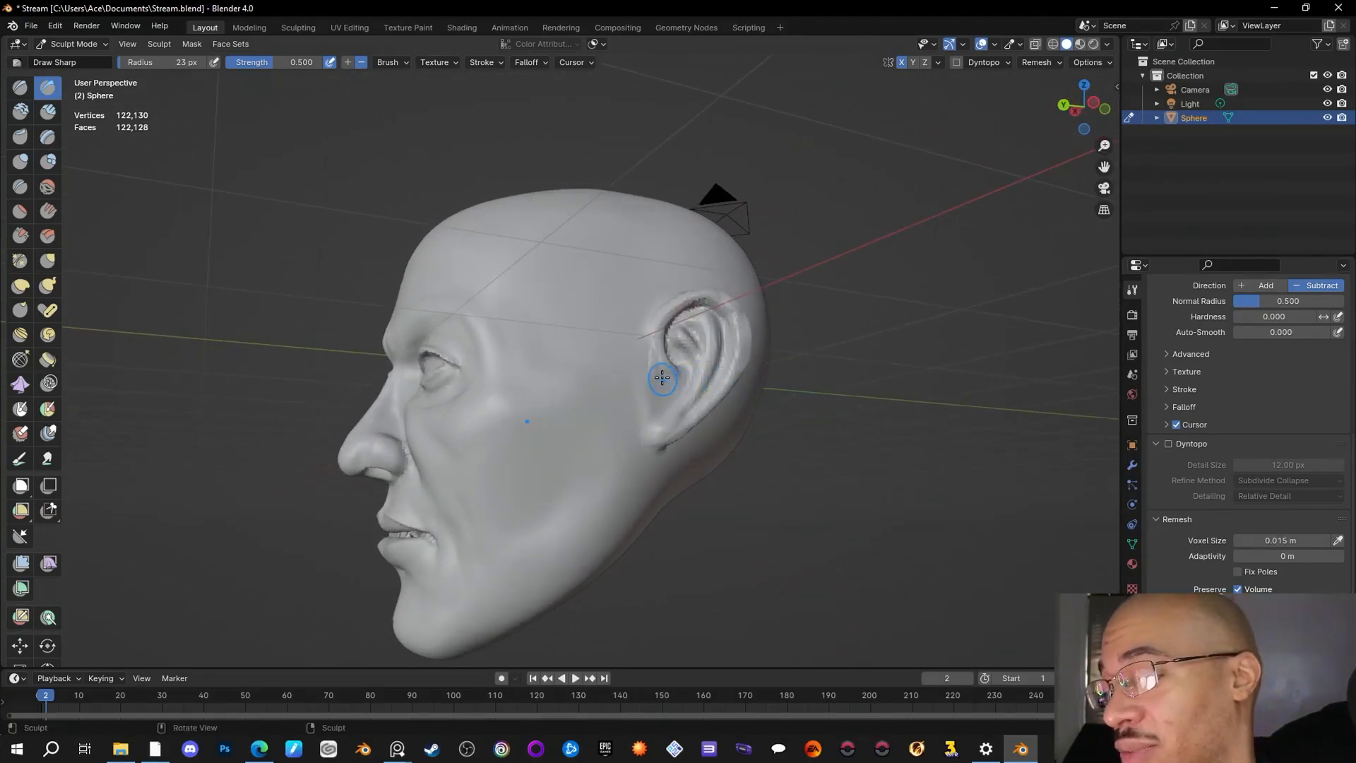
middle_drag(845, 443, 876, 504)
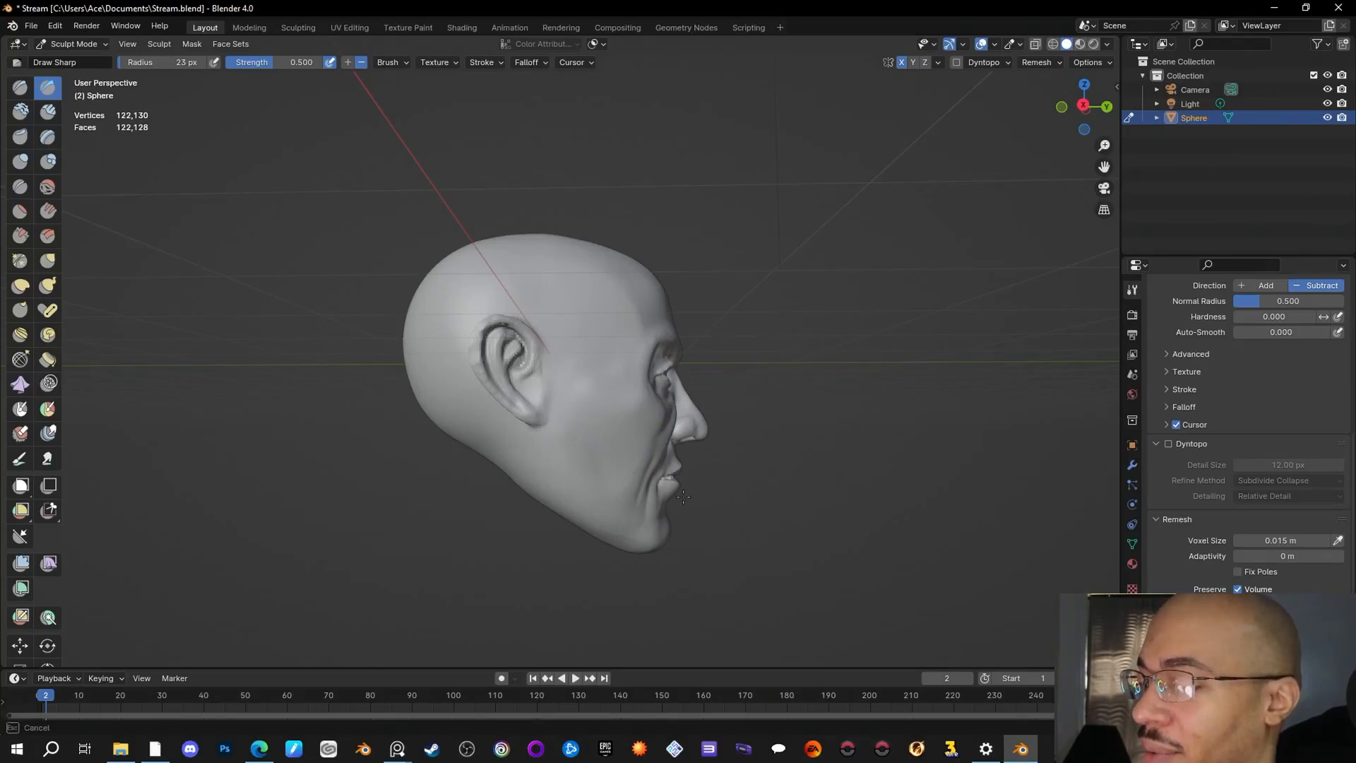
middle_drag(880, 505, 583, 502)
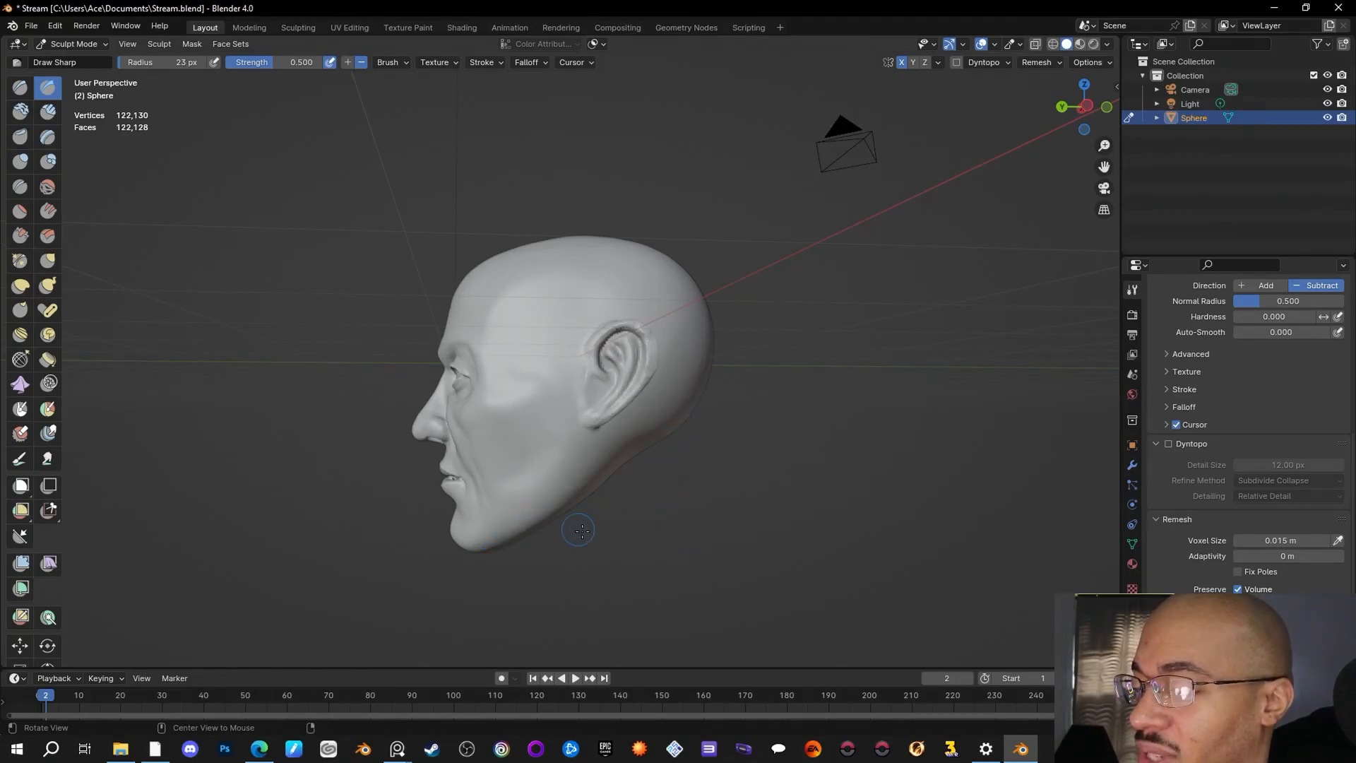
middle_drag(636, 539, 908, 462)
scroll(897, 487, down, 3)
middle_drag(883, 514, 479, 531)
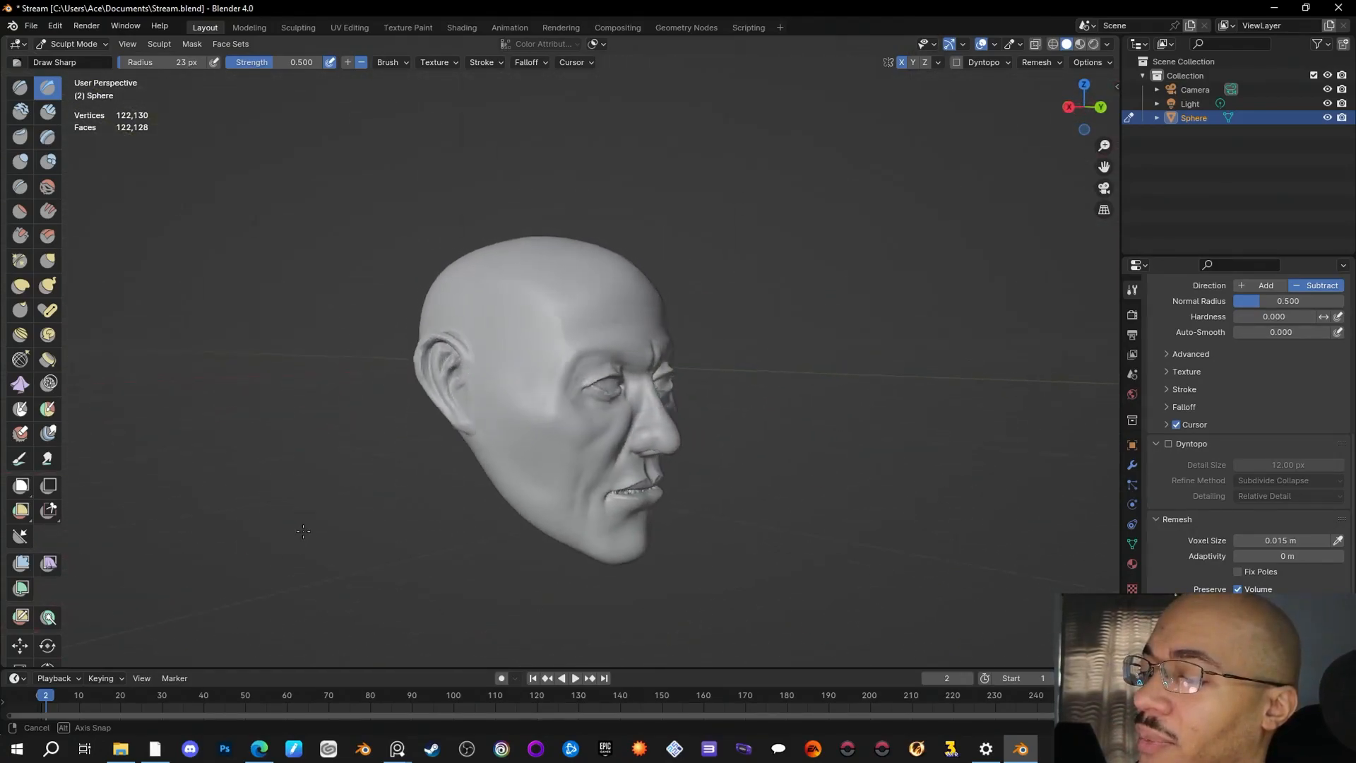
middle_drag(282, 526, 166, 519)
middle_drag(120, 523, 795, 519)
scroll(817, 469, up, 5)
middle_drag(943, 514, 770, 494)
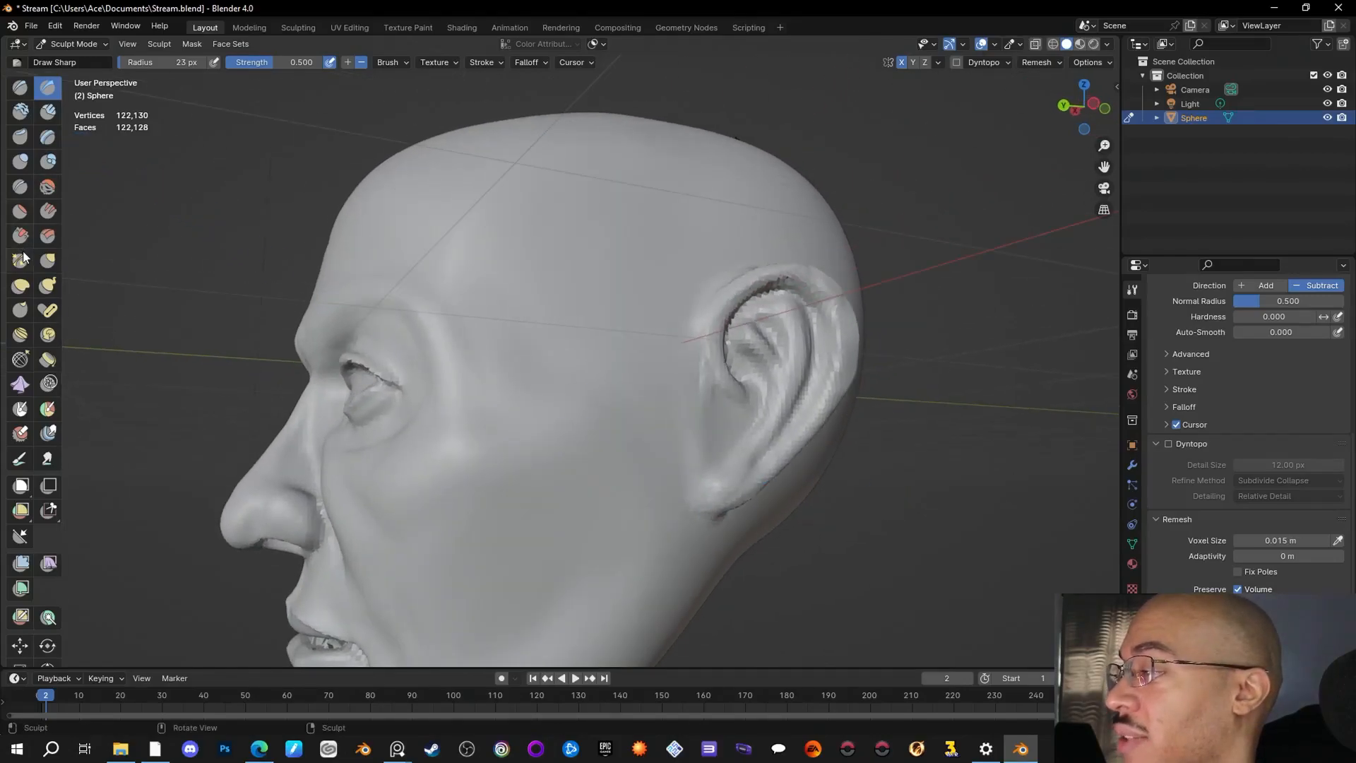
Step: Lengthen and reshape the earlobe and the rim just above it with Grab at a 42 px radius
key(g)
click(156, 85)
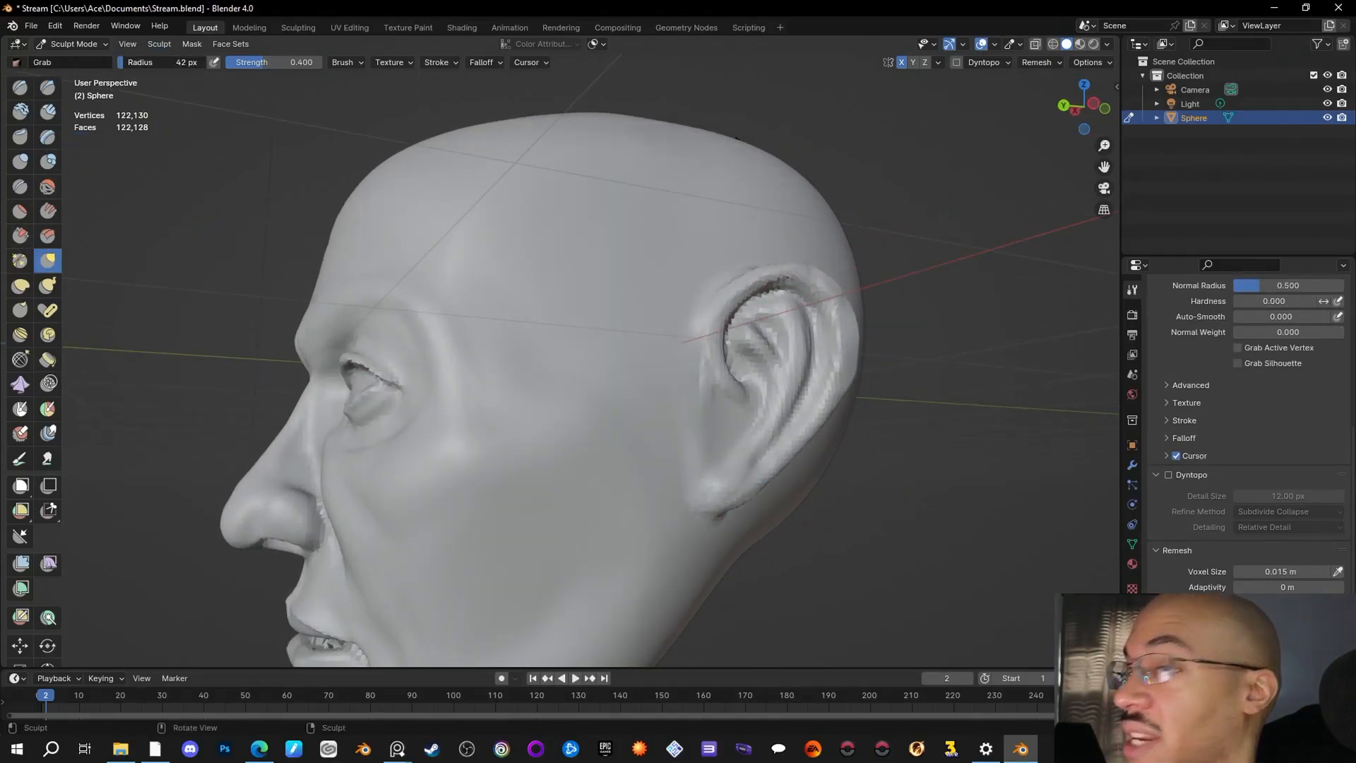
scroll(897, 430, down, 2)
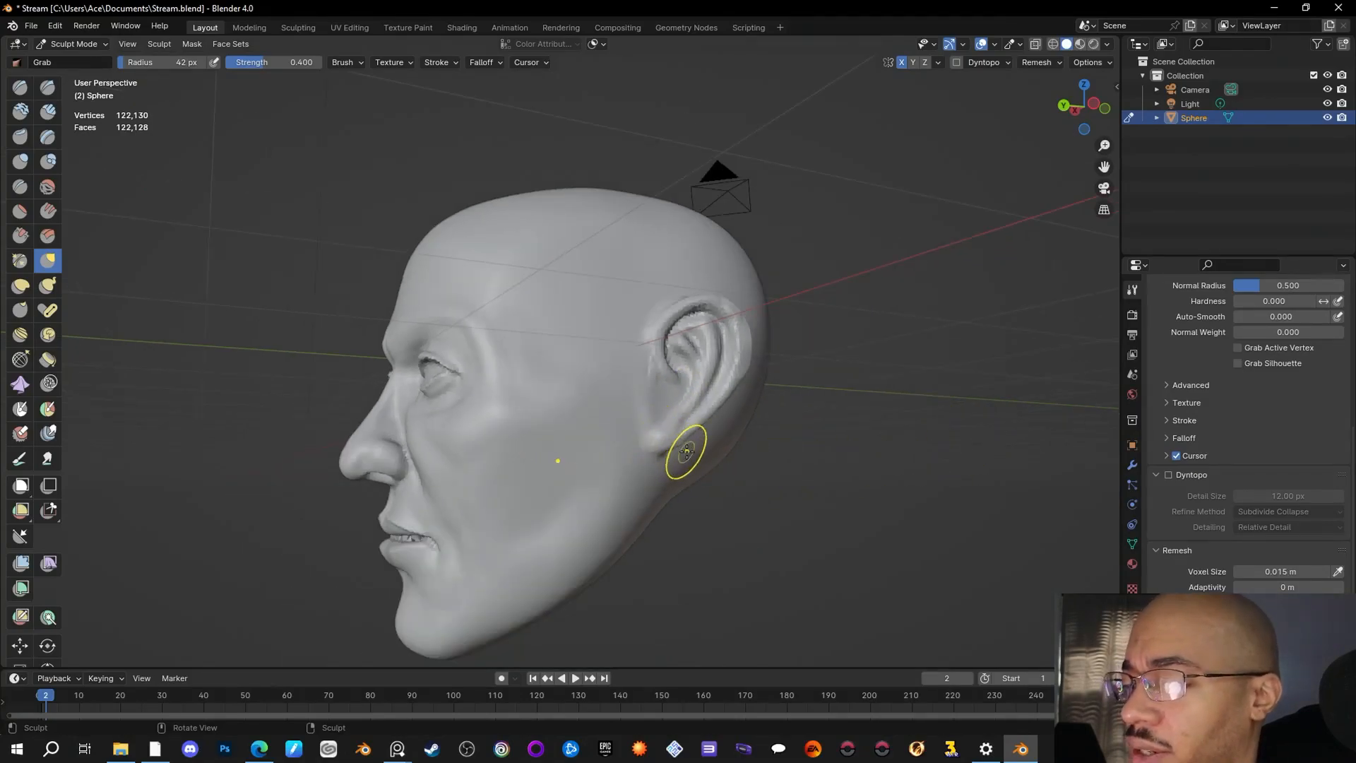
middle_drag(819, 523, 808, 530)
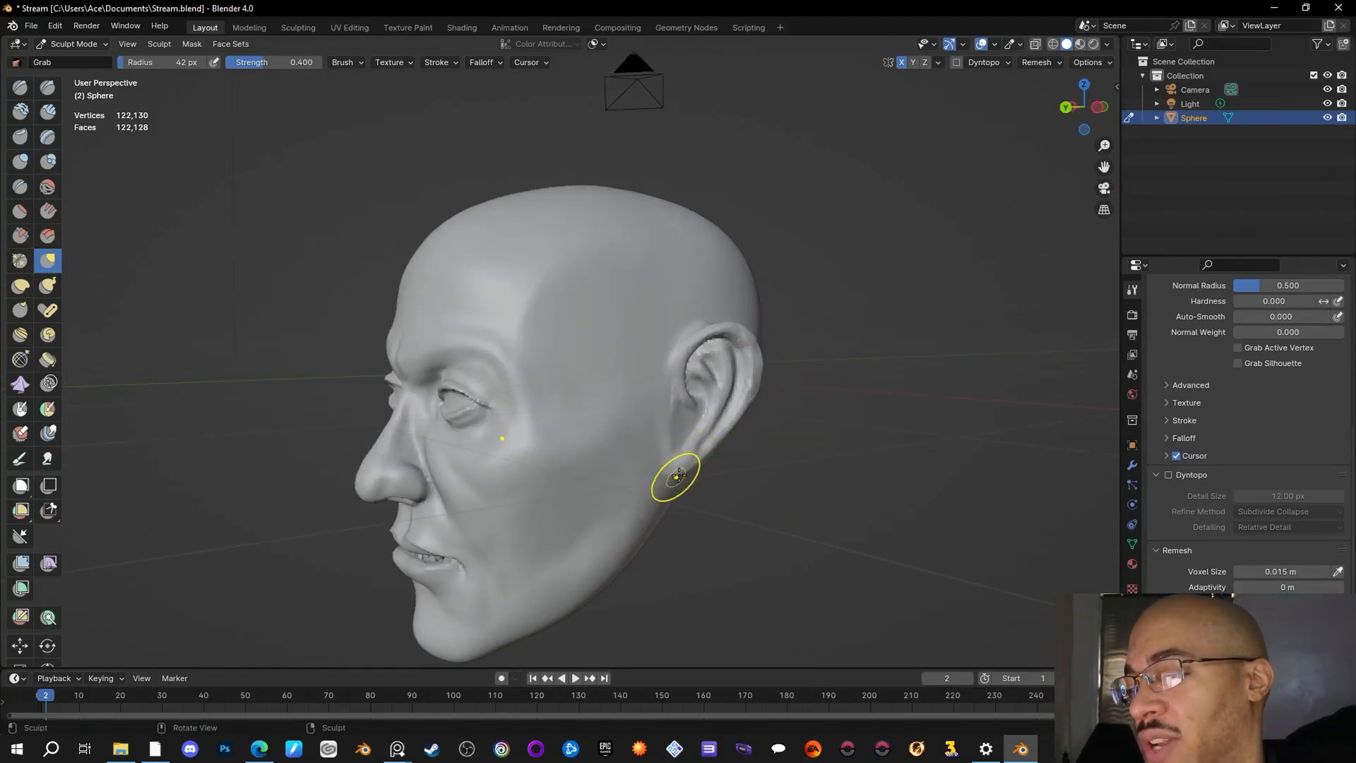
mouse_move(678, 468)
mouse_down()
mouse_move(680, 484)
mouse_move(704, 458)
mouse_up()
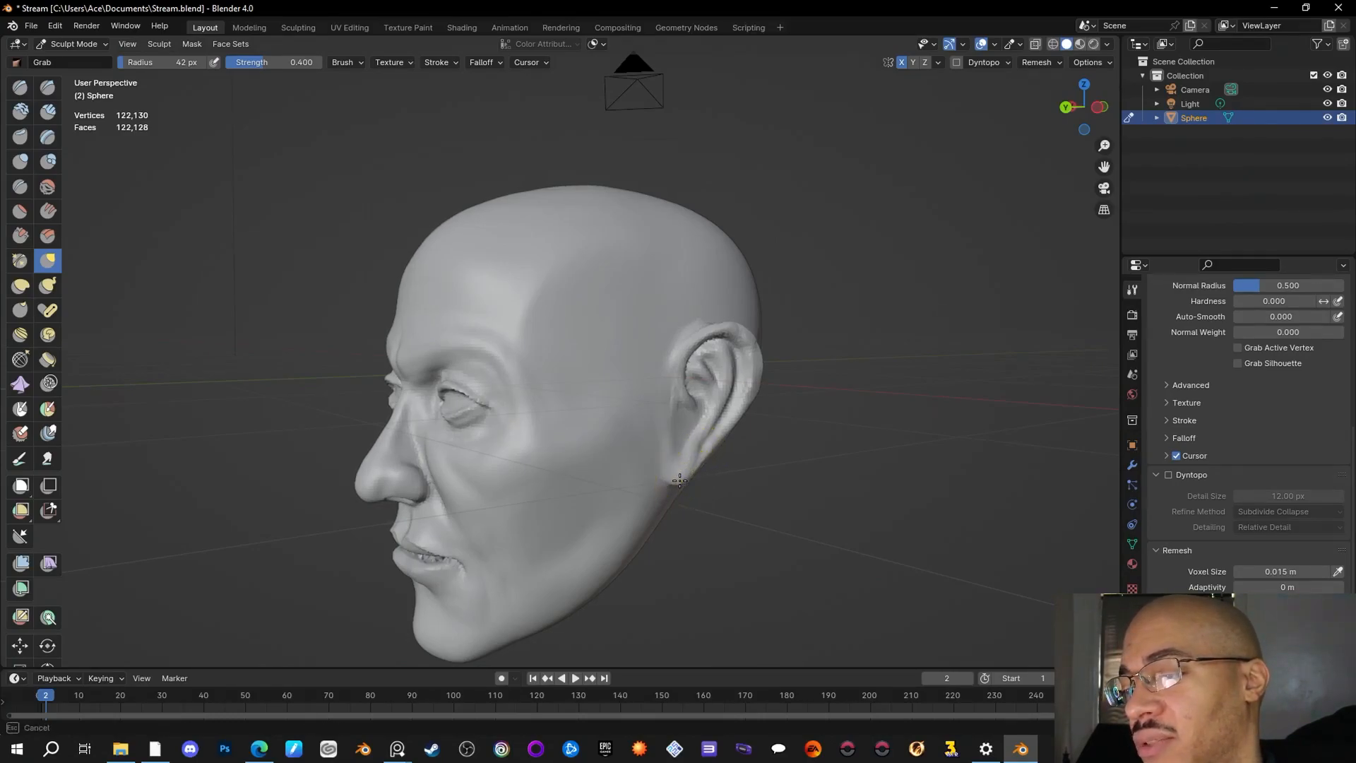
middle_drag(805, 483, 887, 466)
drag(703, 442, 705, 453)
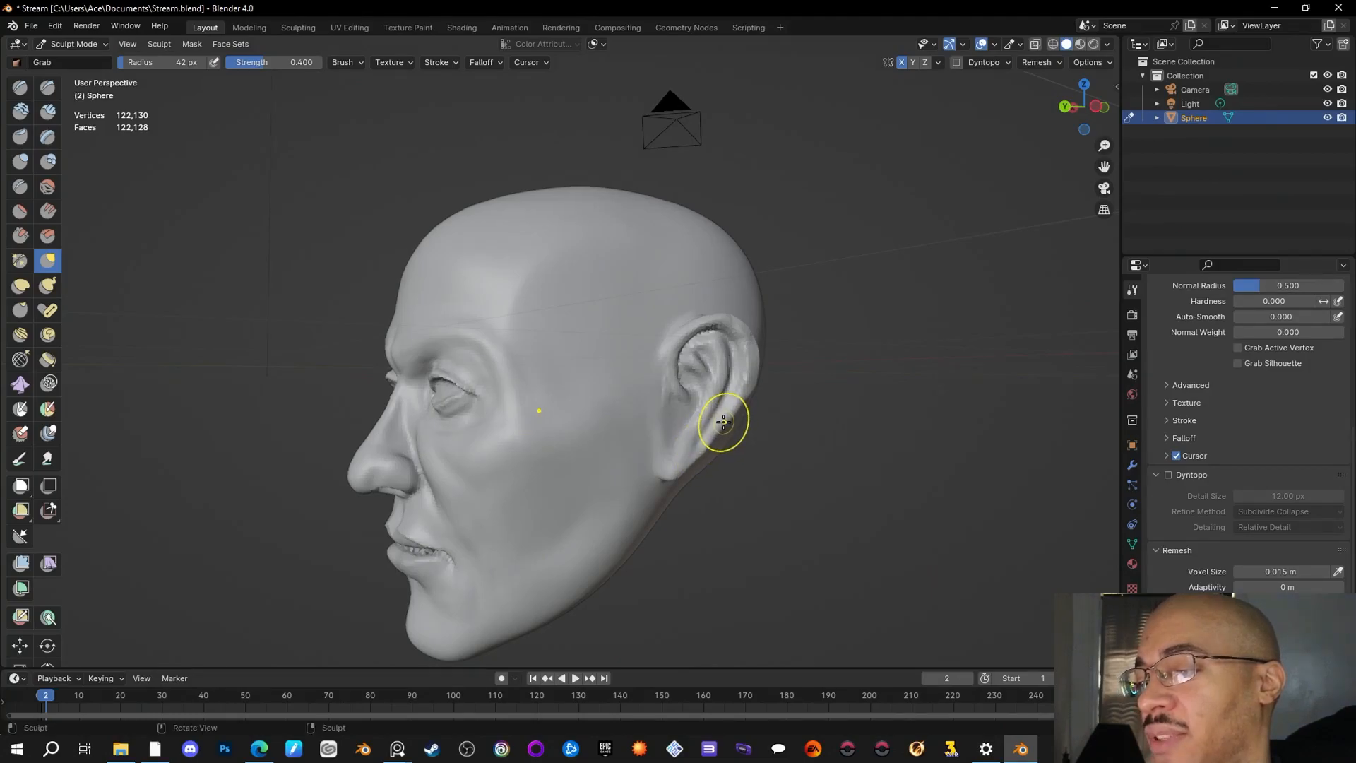
Step: Refine the rear edge of the earlobe with Grab, judging its shape against the whole head
middle_drag(883, 435, 857, 491)
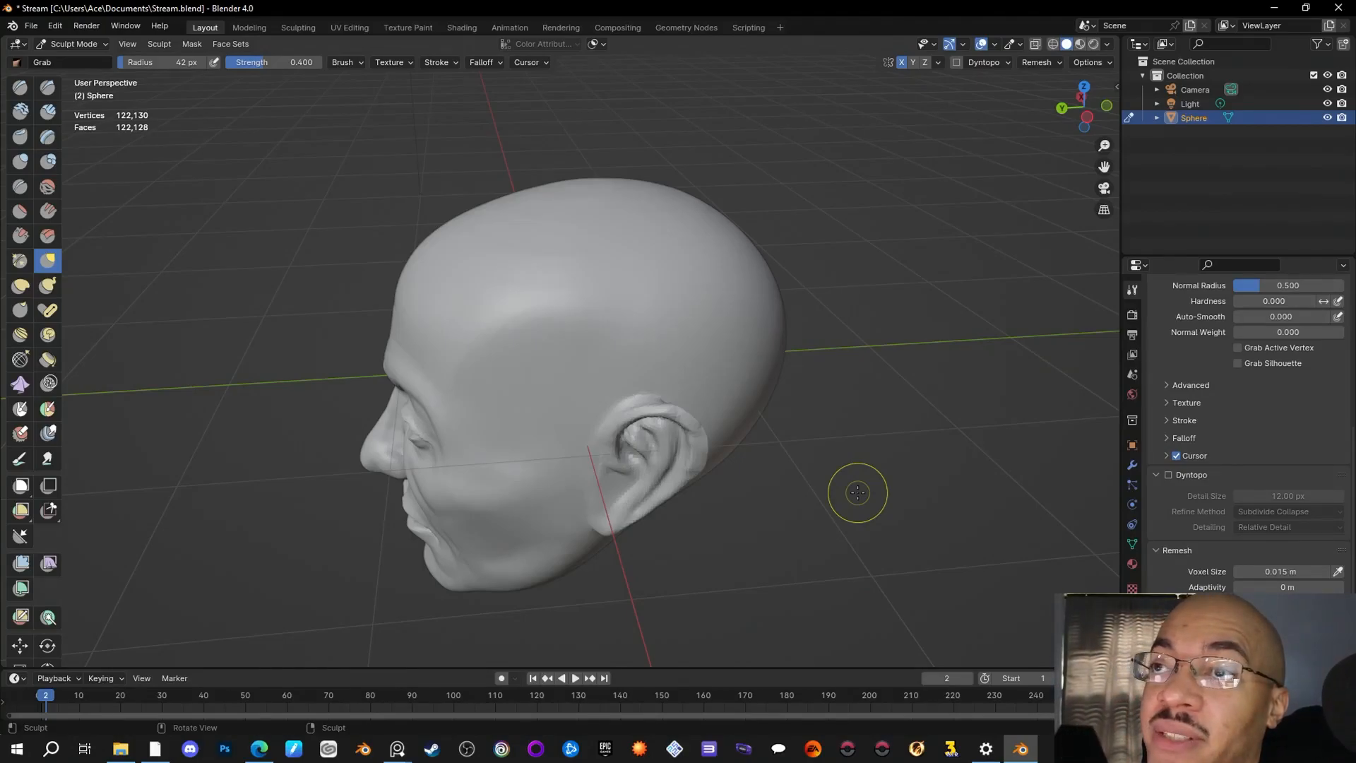
mouse_move(804, 502)
middle_down()
mouse_move(864, 442)
mouse_move(856, 433)
mouse_move(932, 475)
middle_up()
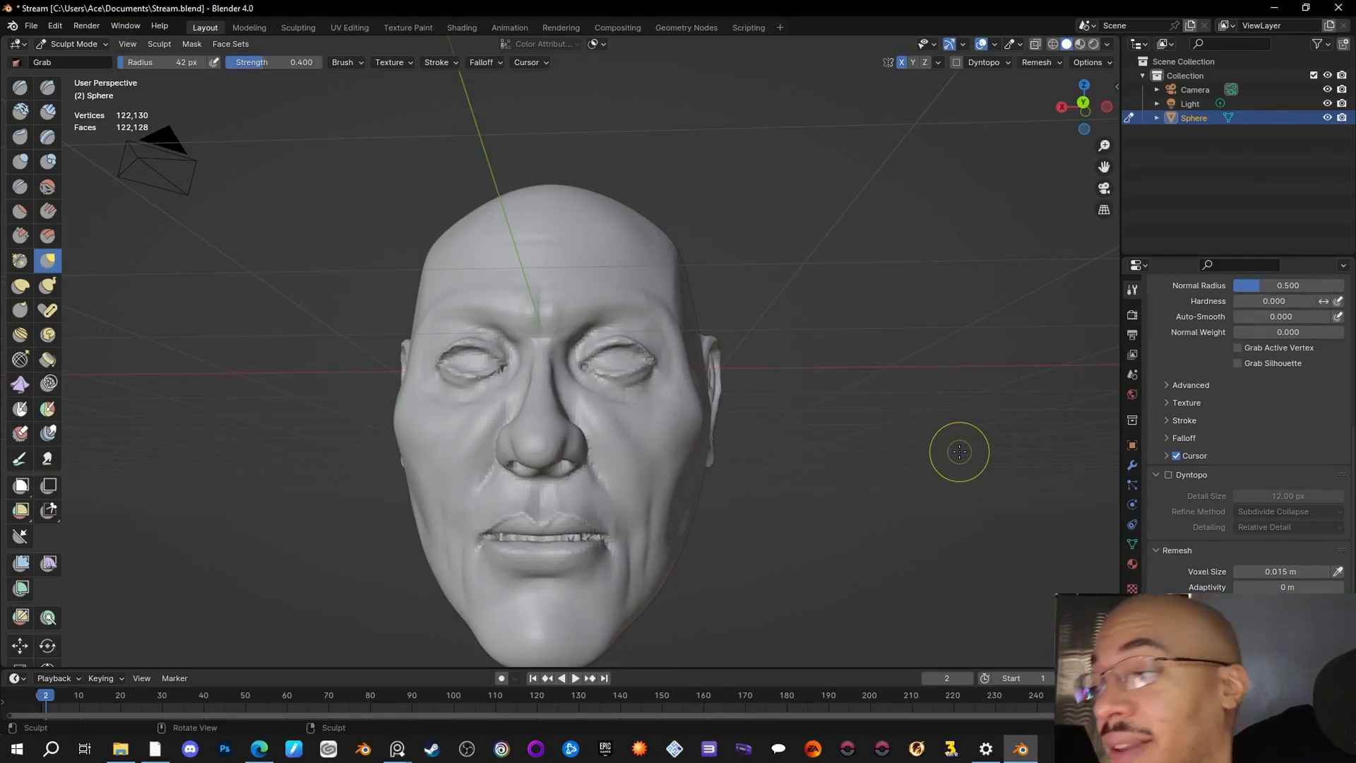
mouse_move(850, 379)
middle_down()
mouse_move(770, 487)
mouse_move(736, 425)
mouse_move(733, 458)
middle_up()
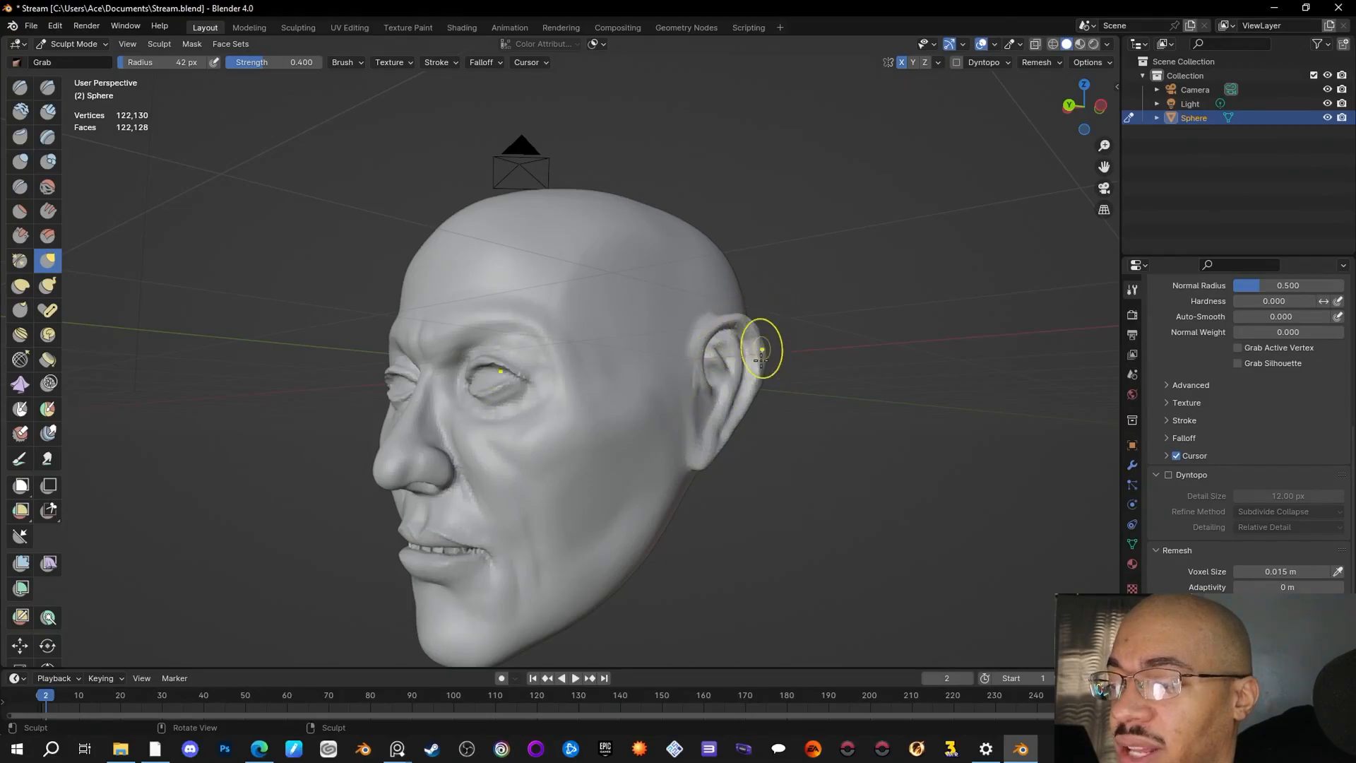
mouse_move(883, 463)
middle_down()
mouse_move(773, 500)
mouse_move(880, 490)
middle_up()
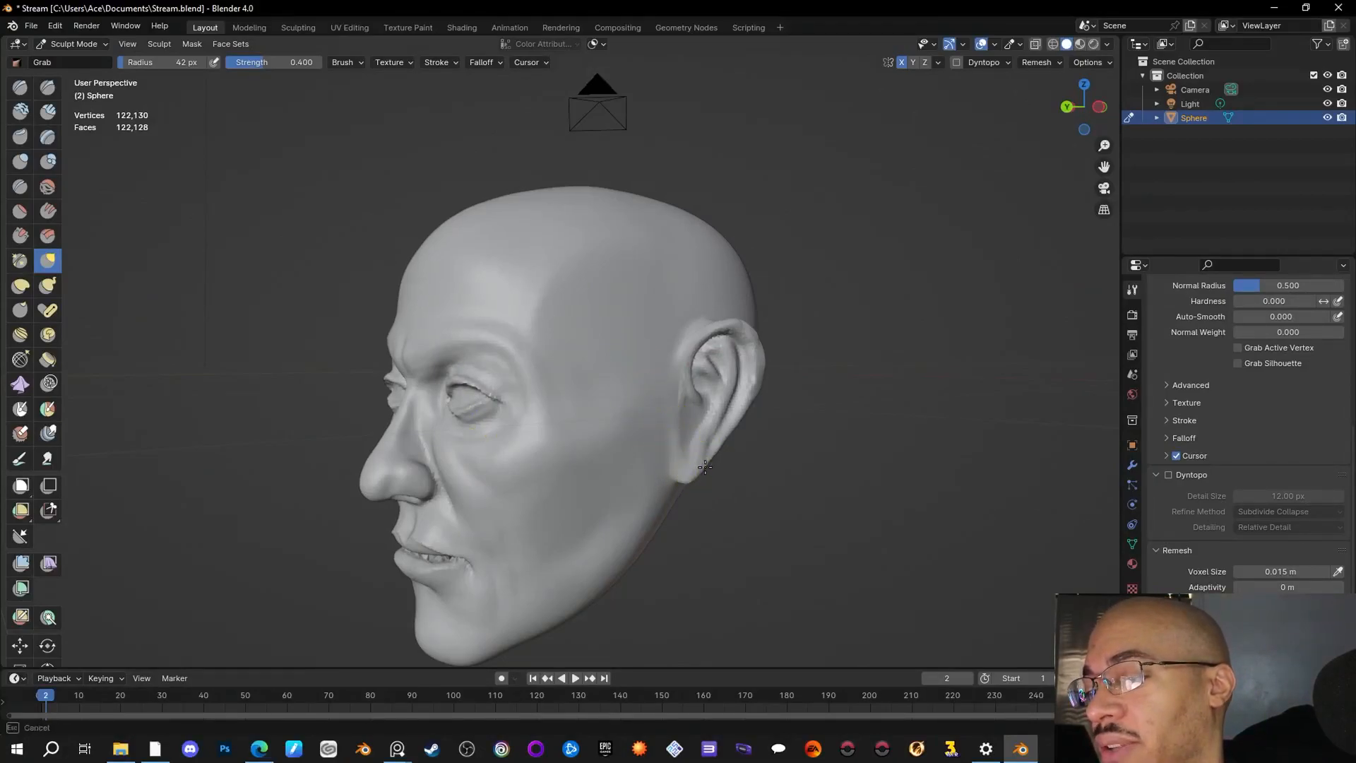
drag(693, 475, 704, 463)
middle_drag(796, 481, 739, 463)
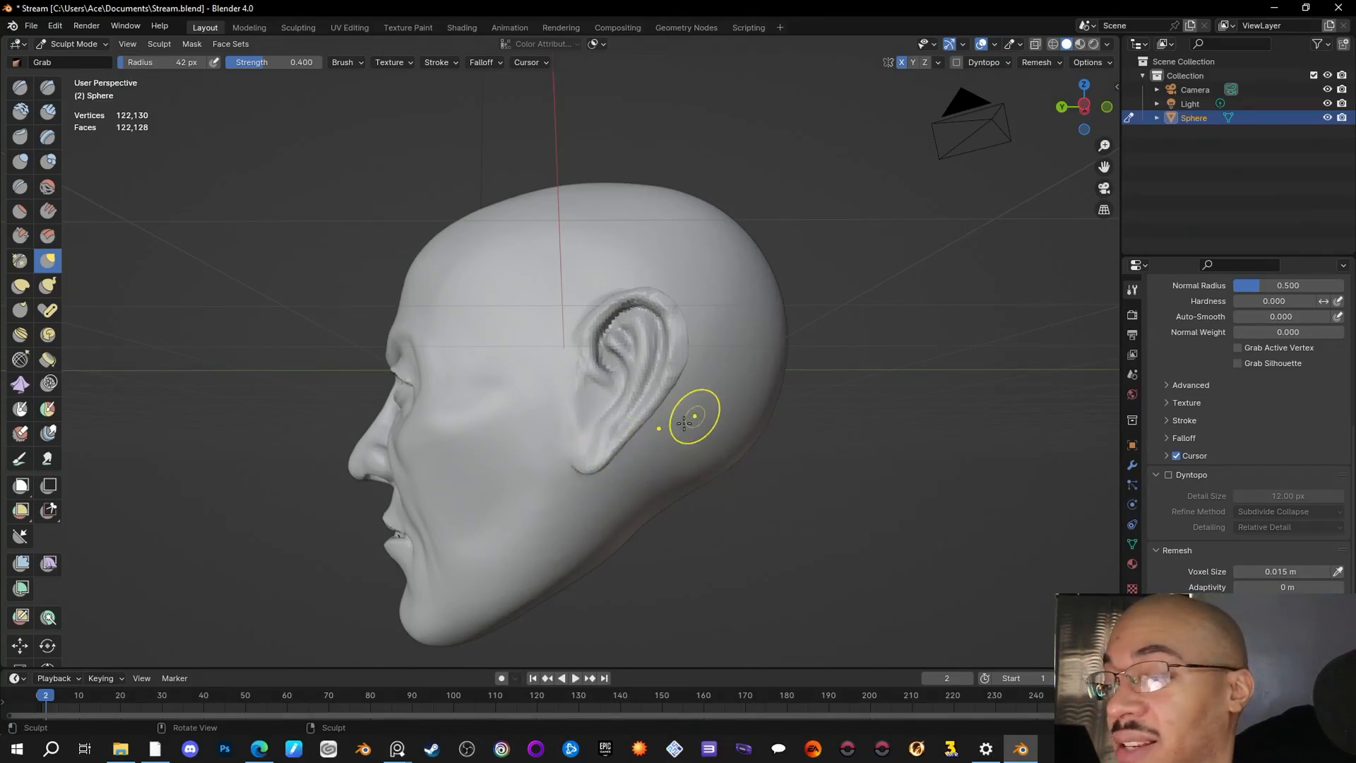
mouse_move(854, 481)
middle_down()
mouse_move(872, 495)
mouse_move(702, 454)
middle_up()
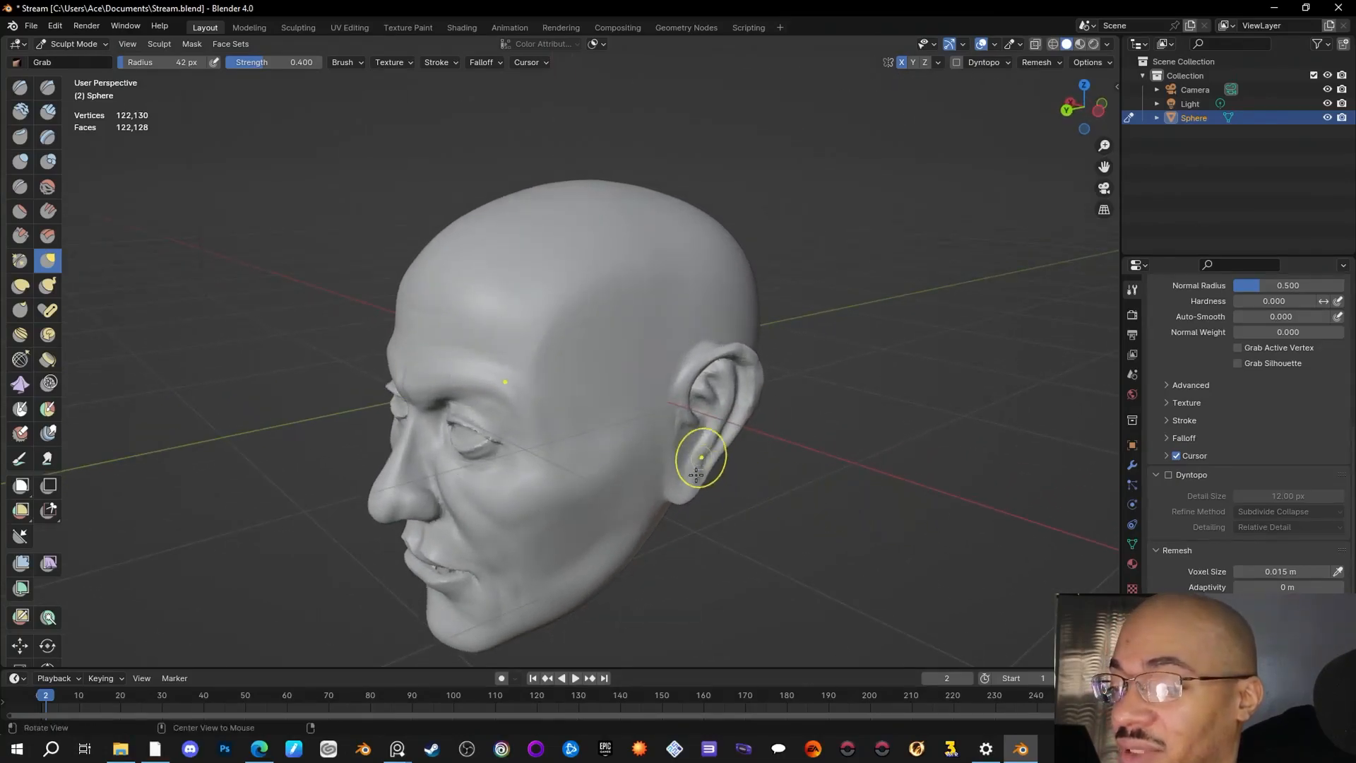
mouse_move(918, 507)
middle_down()
mouse_move(844, 488)
mouse_move(884, 458)
mouse_move(991, 462)
mouse_move(847, 431)
mouse_move(793, 403)
middle_up()
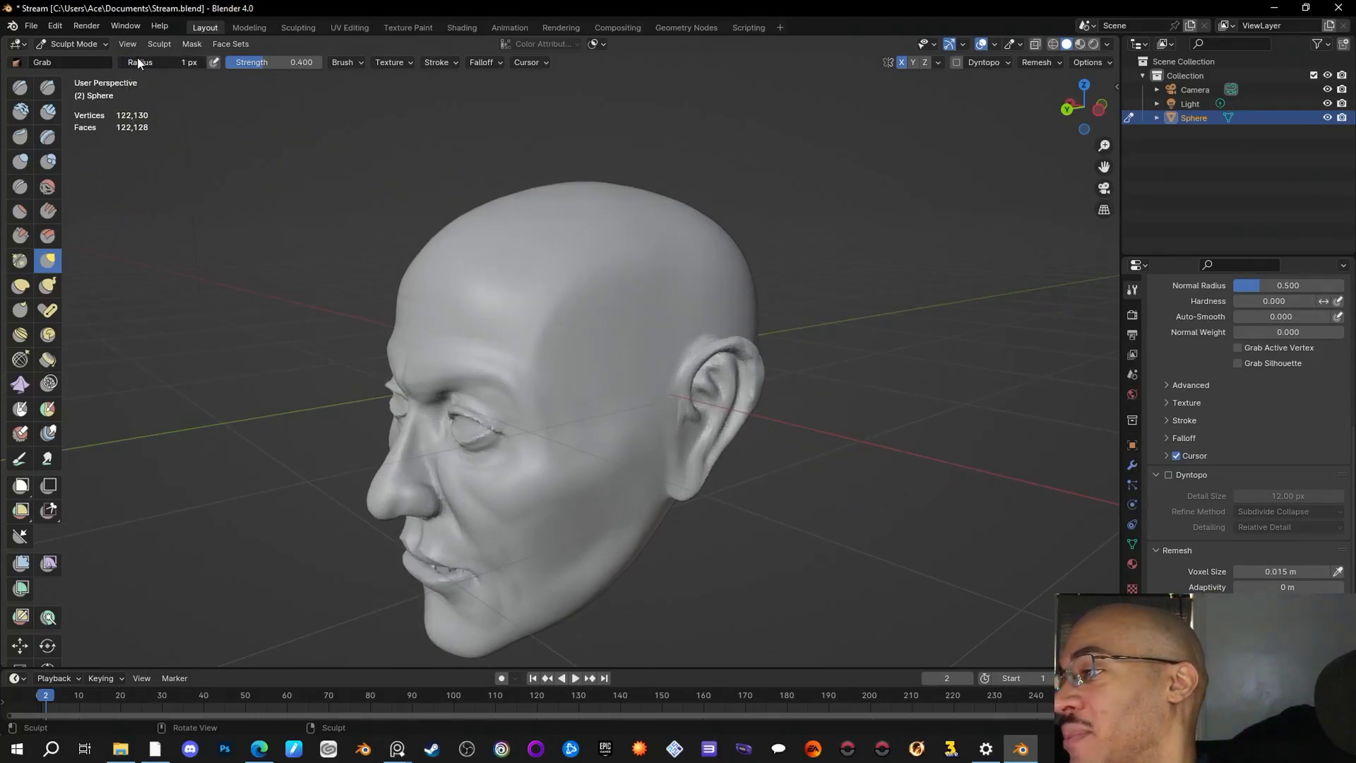
Step: Reshape the ear's upper rim and lower rear rim with Grab at a 54 px radius
drag(153, 61, 150, 60)
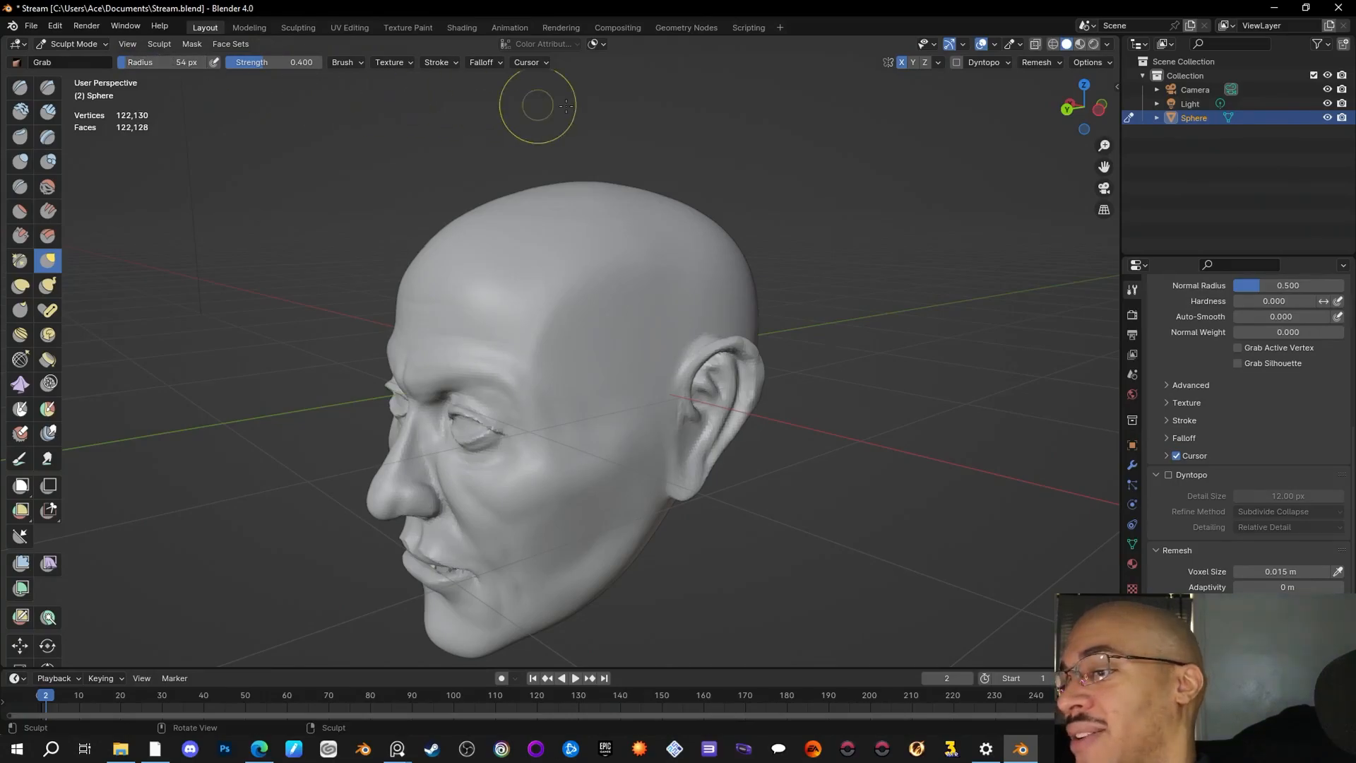
middle_drag(923, 448, 878, 394)
drag(683, 311, 742, 302)
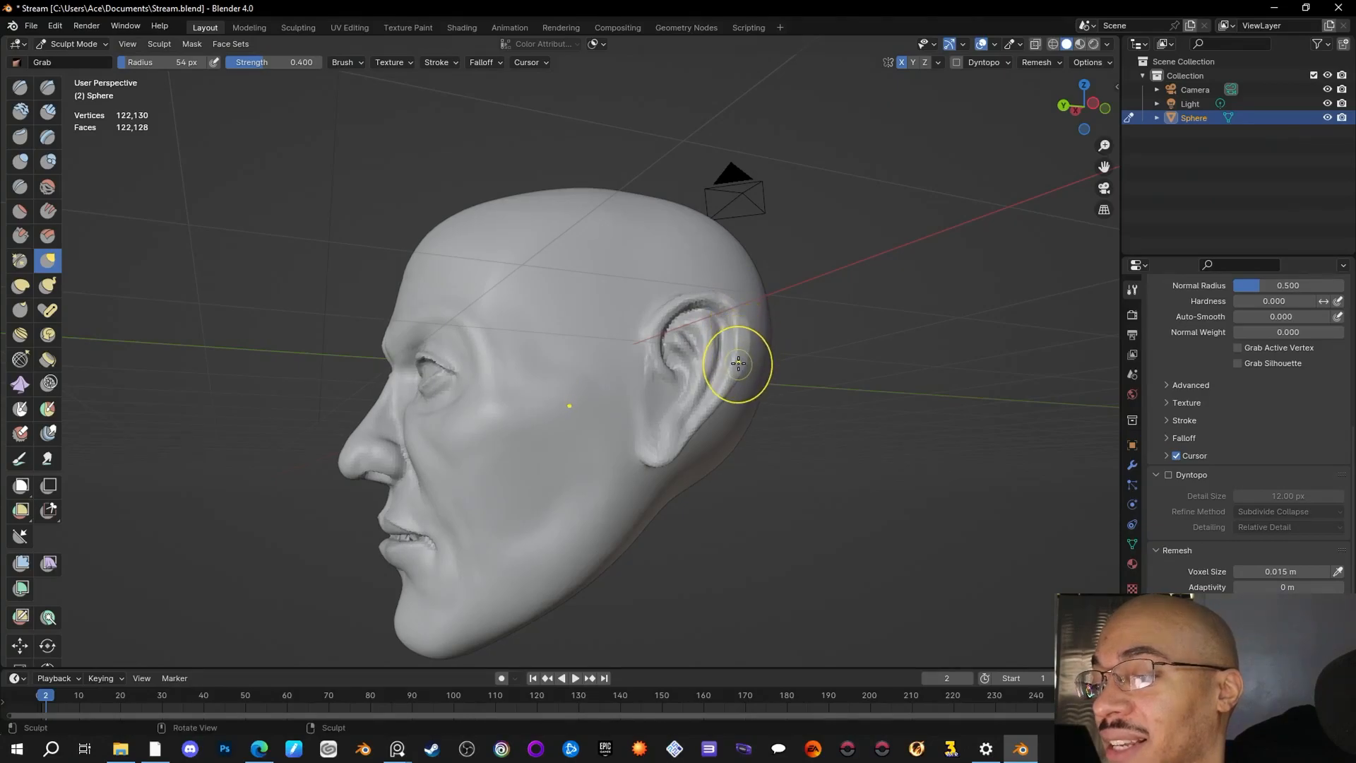
mouse_move(705, 421)
mouse_down()
mouse_move(689, 433)
mouse_move(727, 394)
mouse_up()
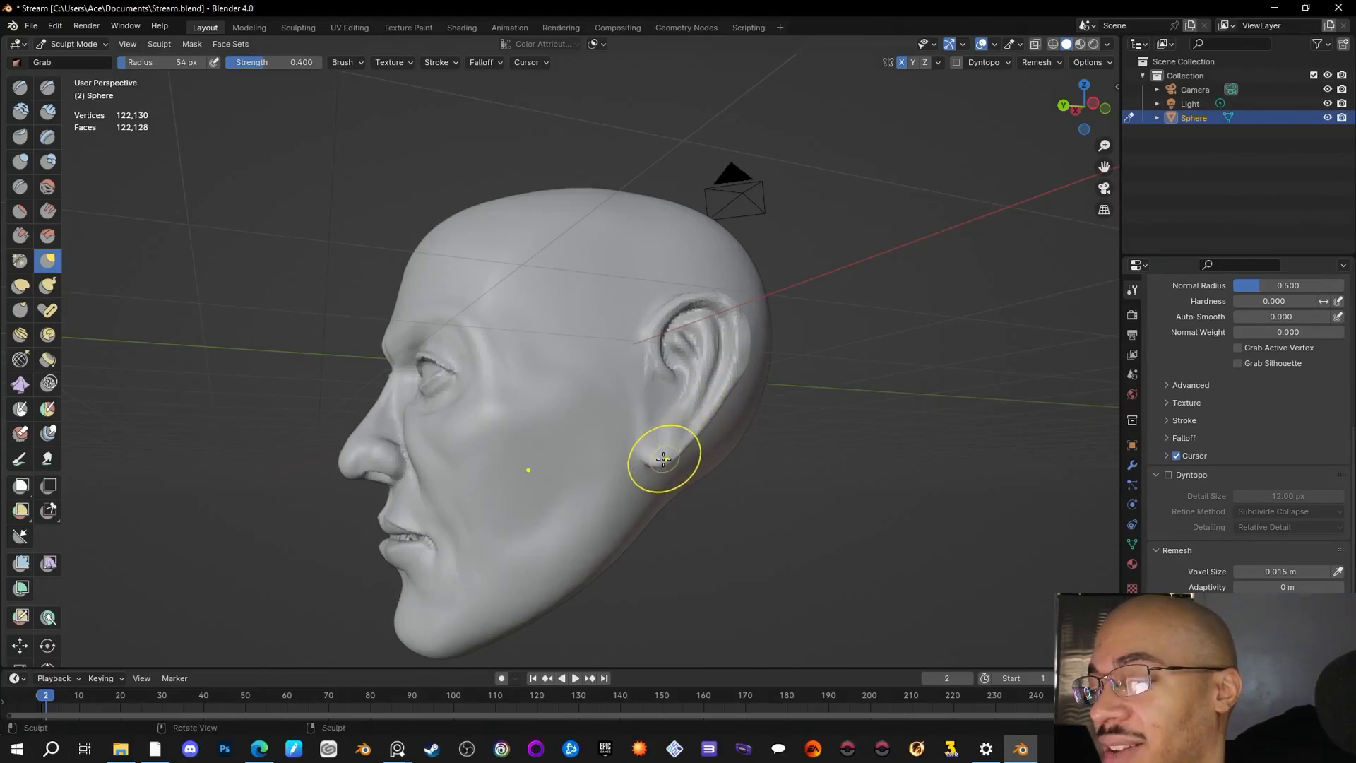
mouse_move(802, 372)
middle_down()
mouse_move(860, 482)
mouse_move(845, 464)
mouse_move(914, 417)
mouse_move(870, 397)
mouse_move(886, 424)
middle_up()
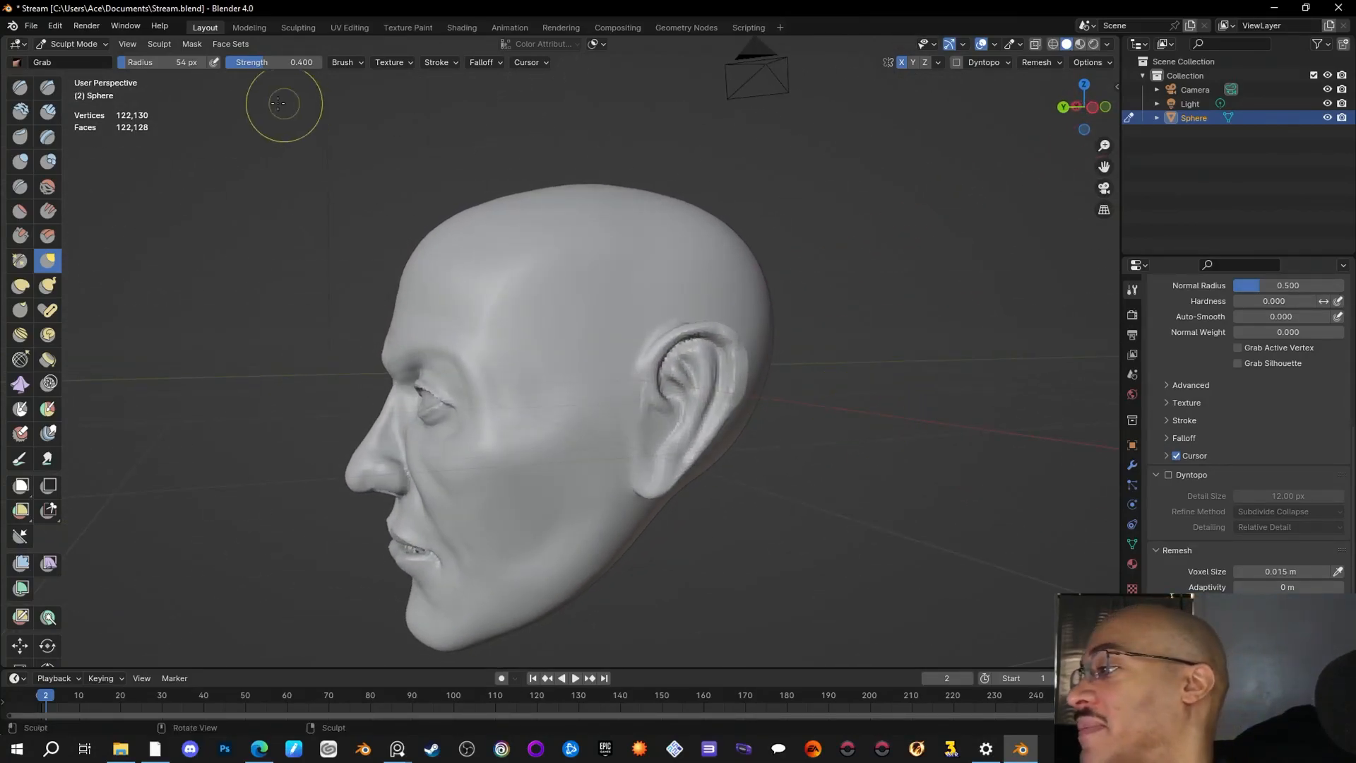
drag(678, 337, 676, 329)
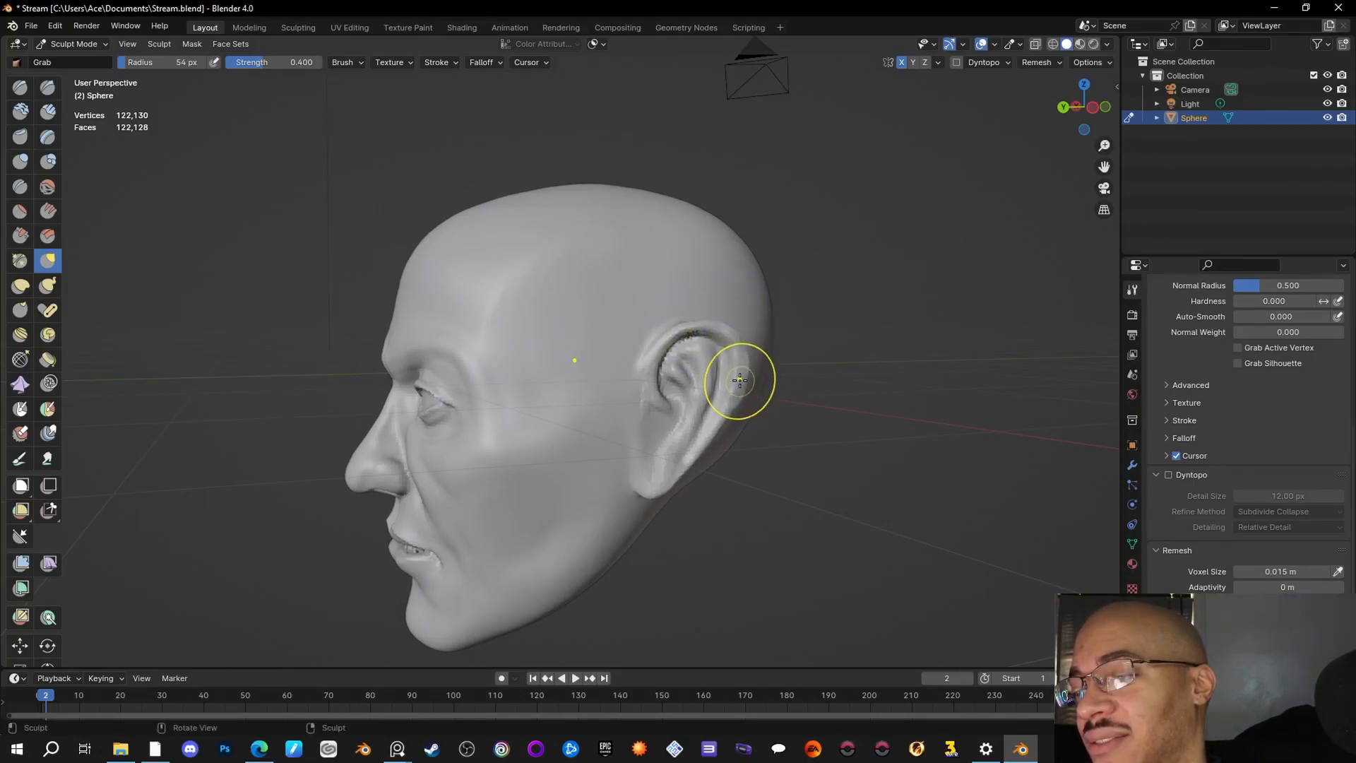
mouse_move(826, 445)
middle_down()
mouse_move(804, 428)
mouse_move(830, 447)
middle_up()
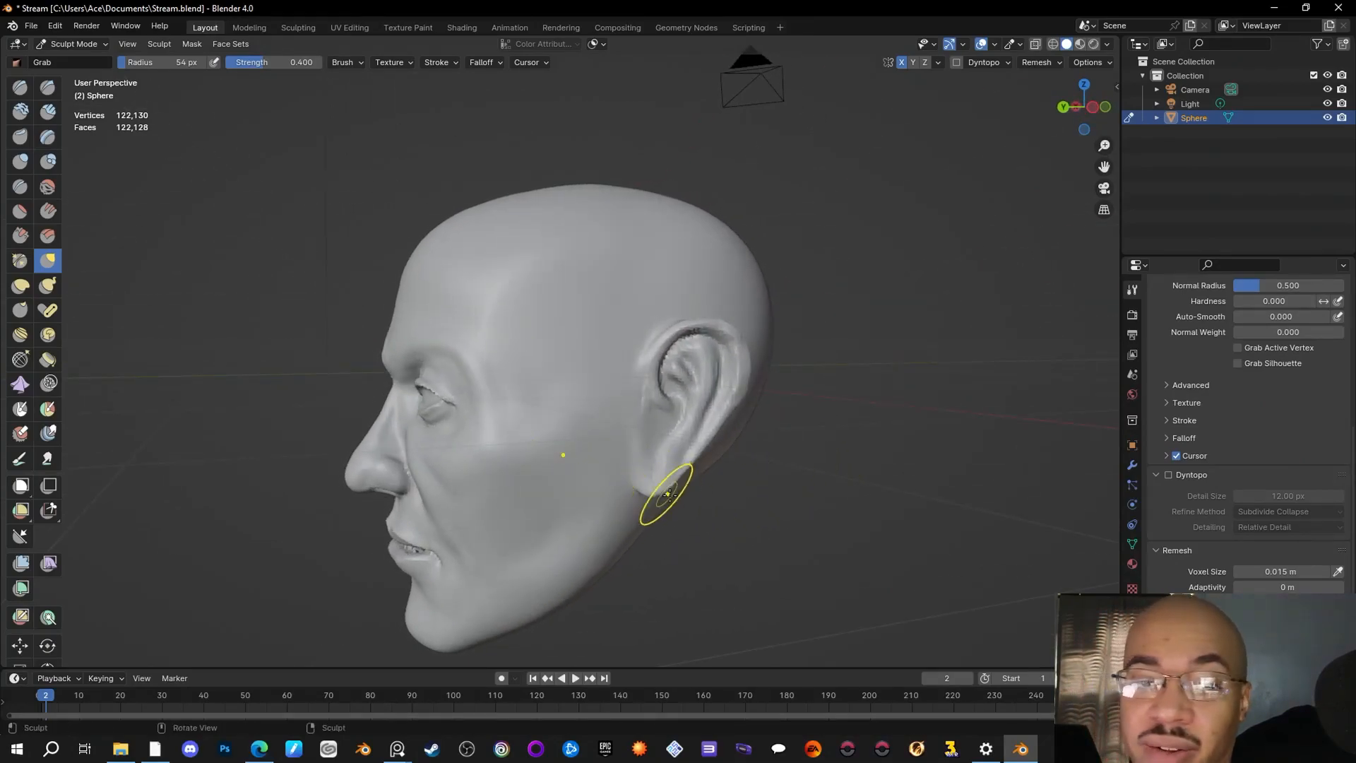
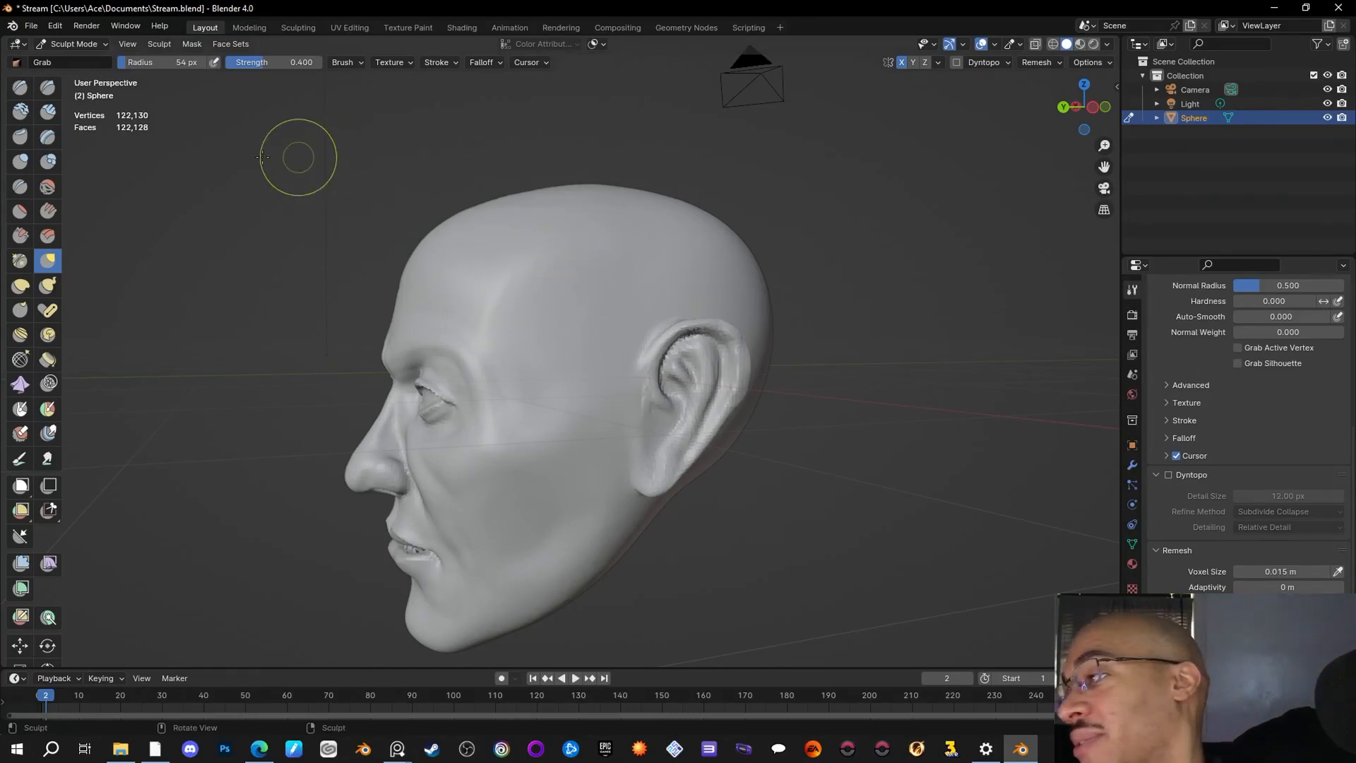
Step: Carve the ear canal hollow at the front of the ear above the lobe with Draw Sharp in Subtract at a 19 px radius
click(47, 86)
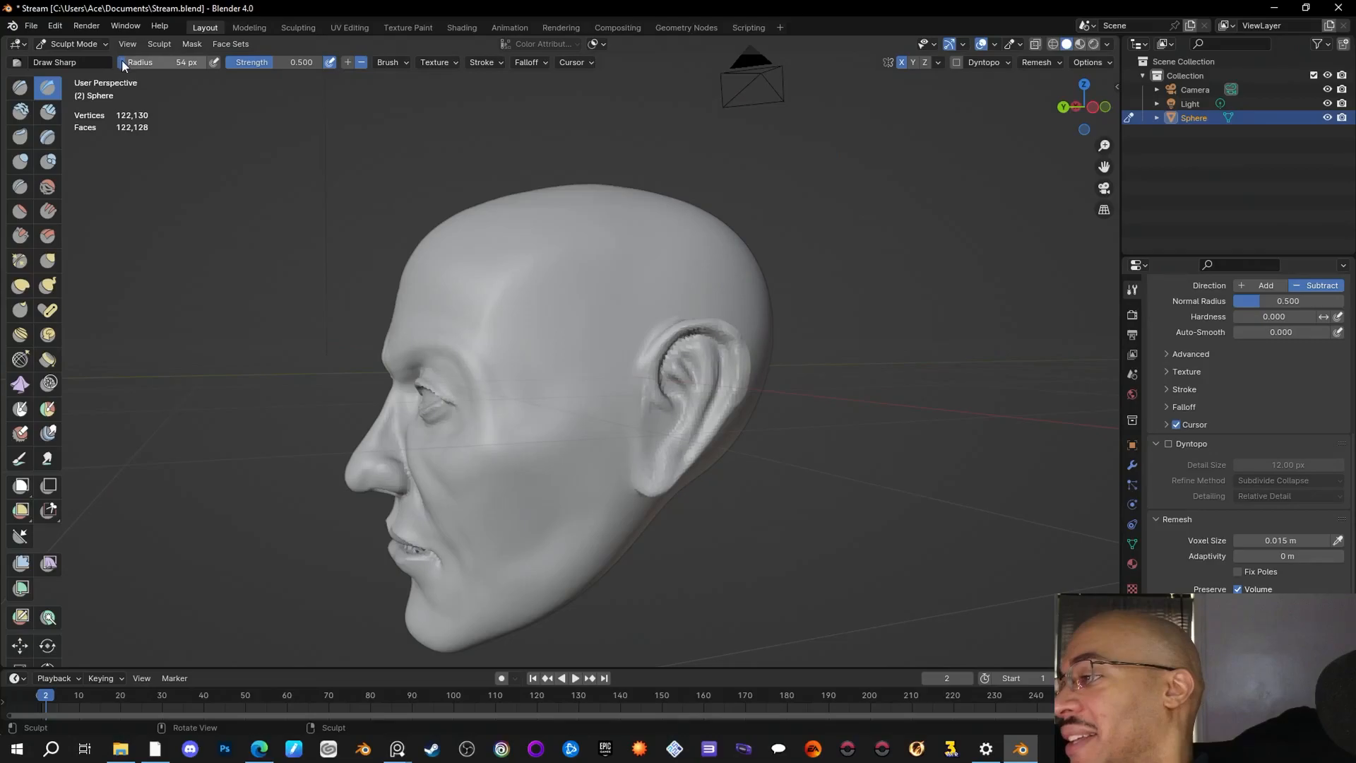
mouse_move(898, 468)
alt+mouse_down()
mouse_move(837, 460)
mouse_move(887, 424)
mouse_move(888, 452)
alt+mouse_up()
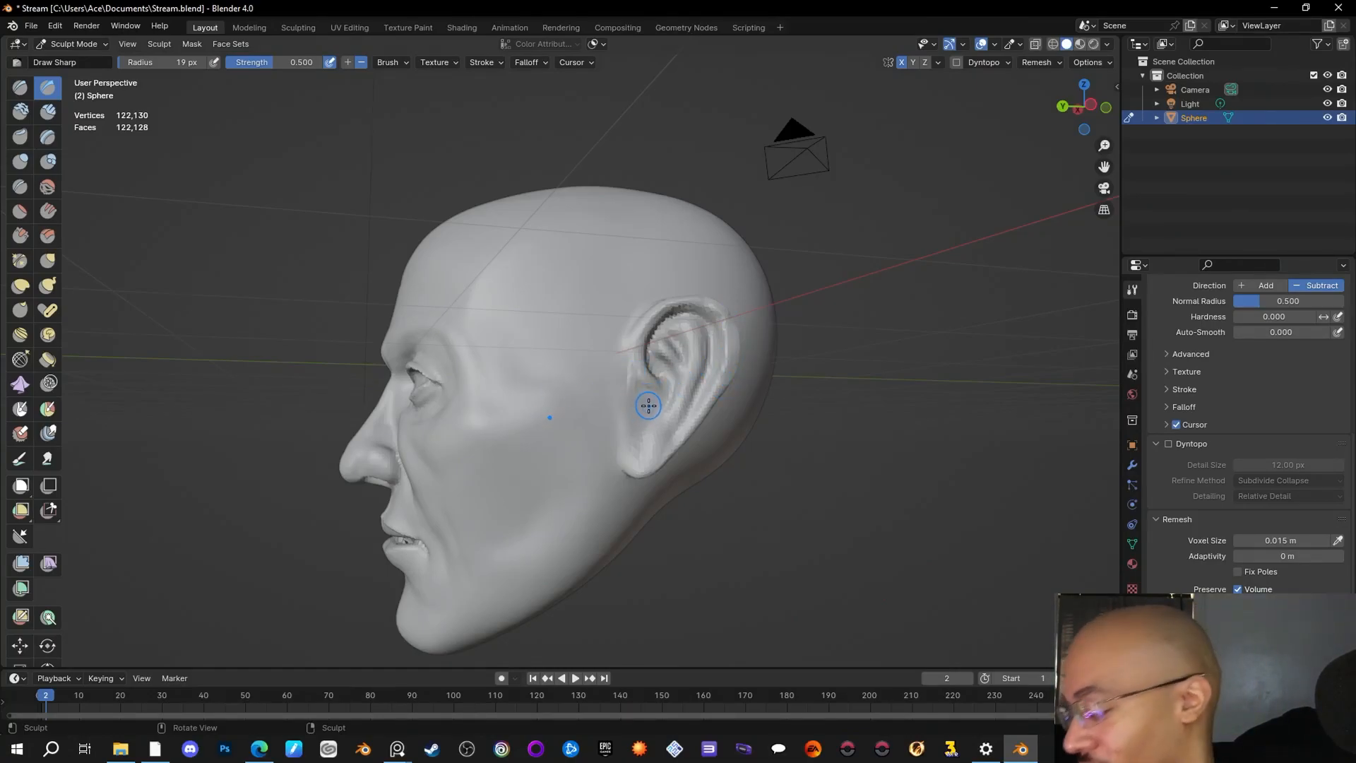
alt+drag(647, 412, 646, 410)
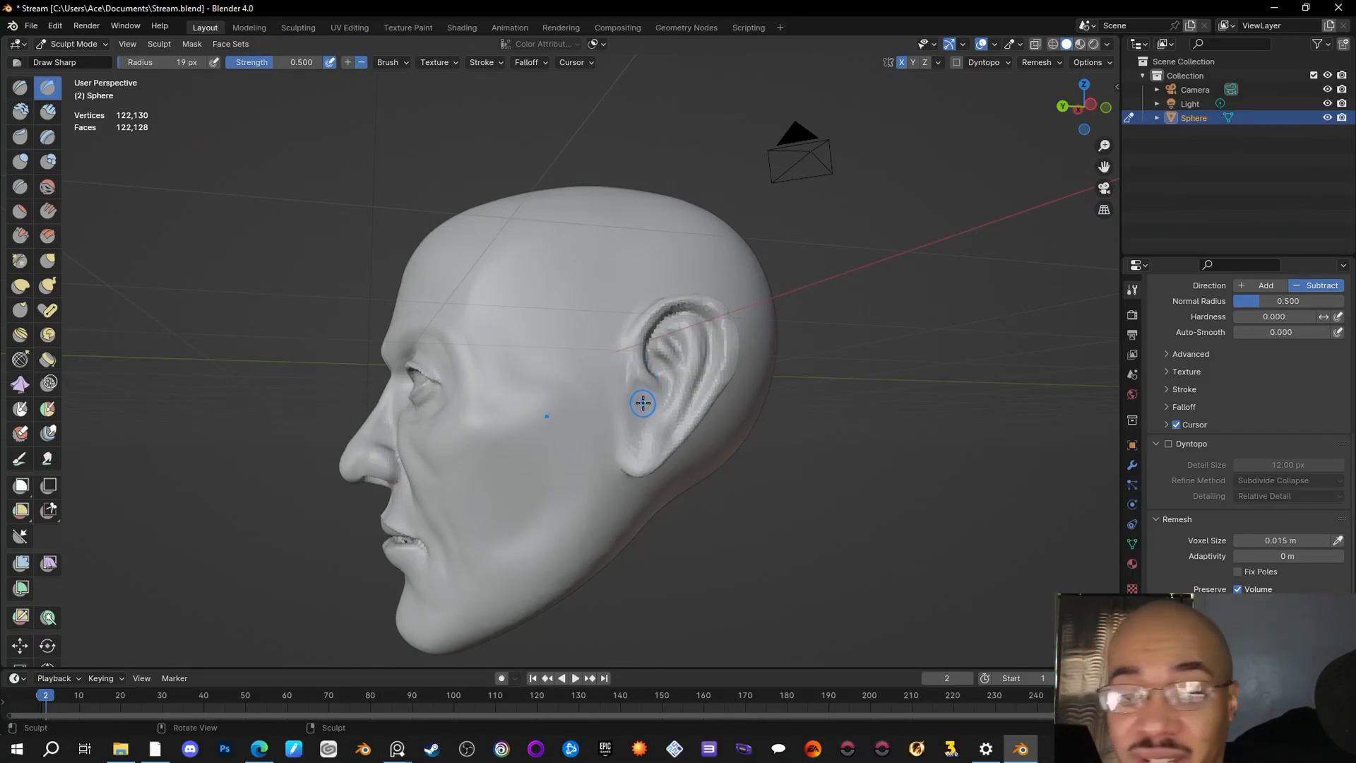
middle_drag(723, 422, 602, 422)
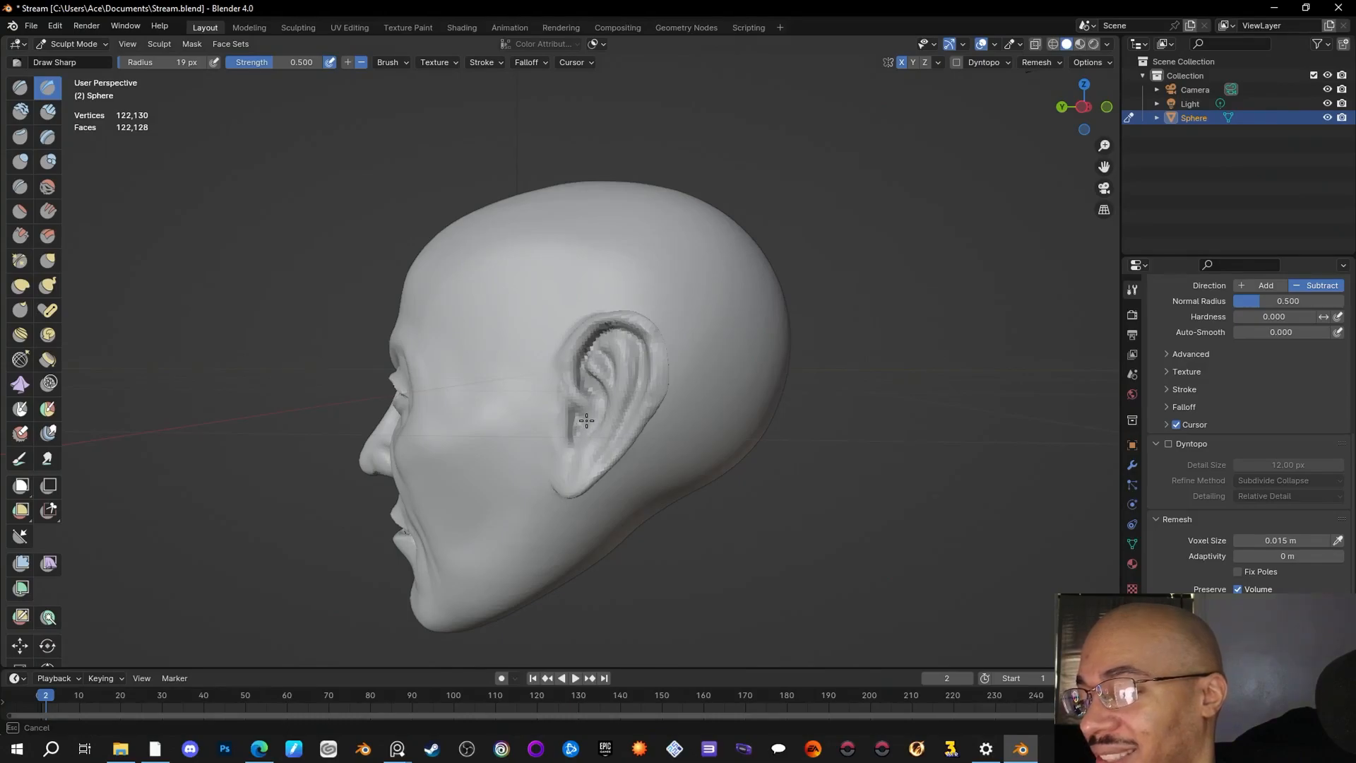
mouse_move(574, 443)
middle_down()
mouse_move(657, 439)
mouse_move(586, 421)
middle_up()
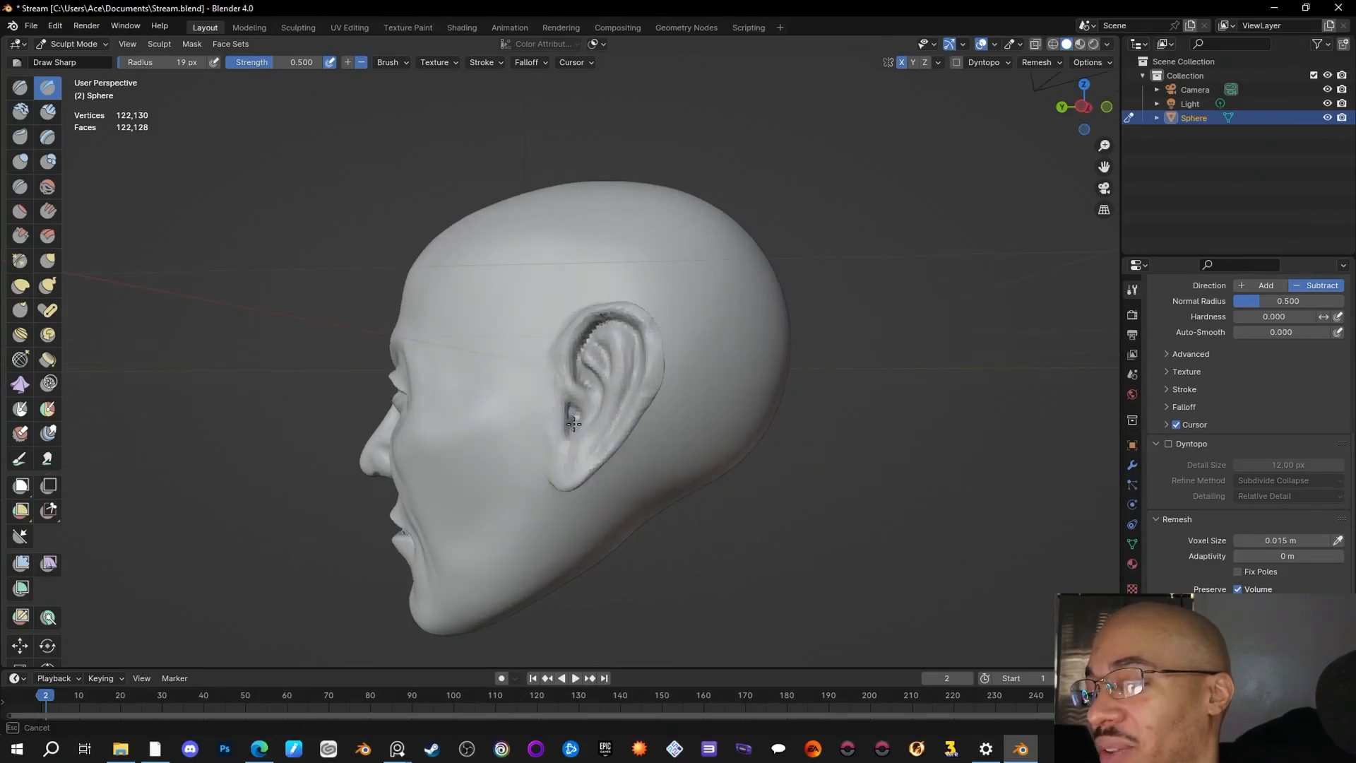
mouse_move(662, 424)
middle_down()
mouse_move(526, 432)
mouse_move(809, 469)
mouse_move(698, 454)
middle_up()
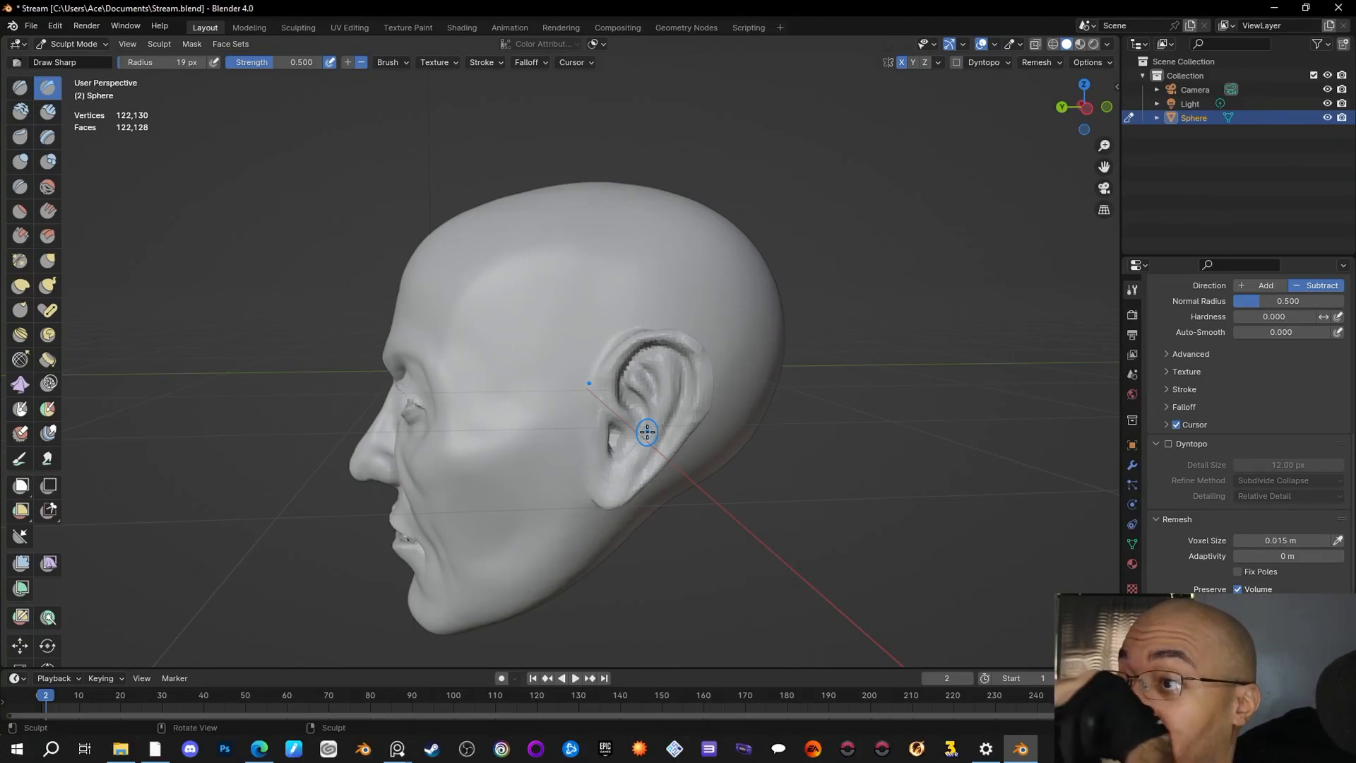
middle_drag(732, 477, 546, 437)
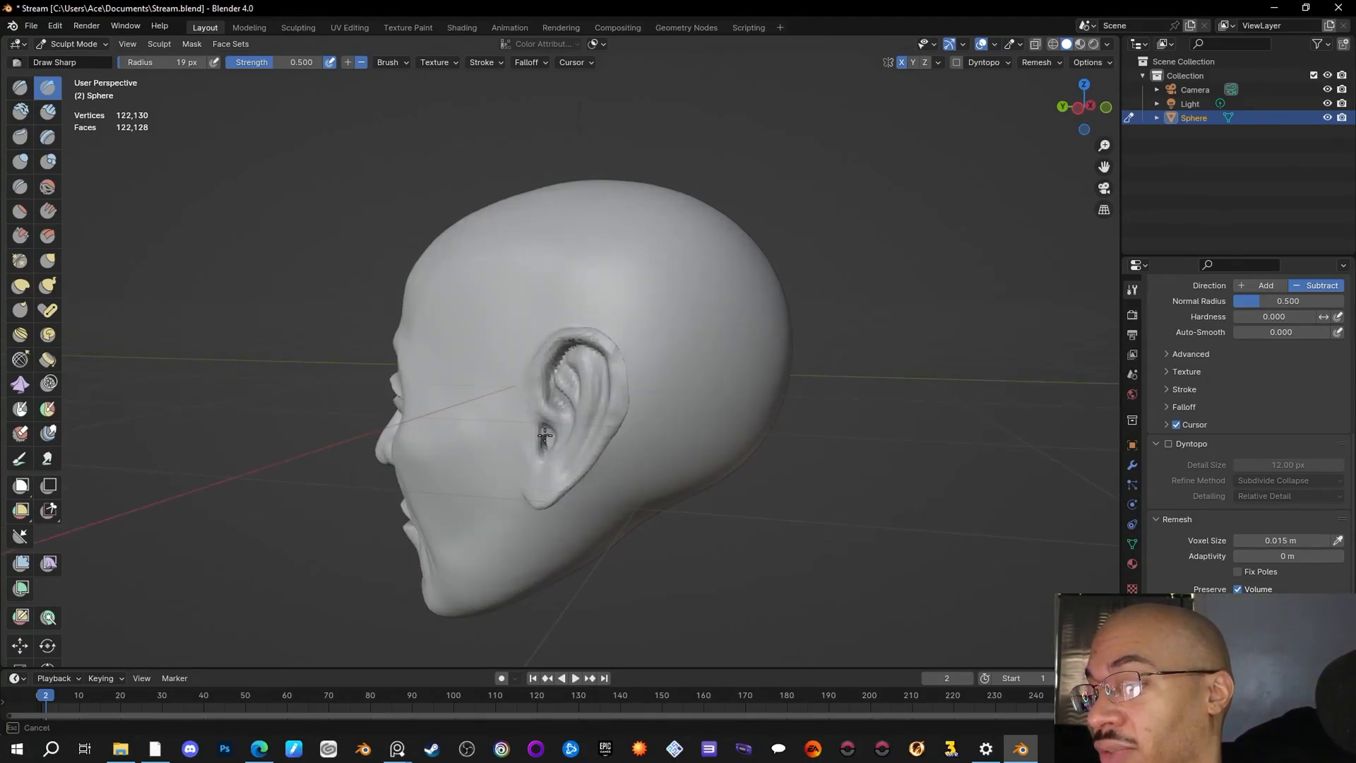
middle_drag(543, 432, 771, 503)
middle_drag(759, 507, 880, 518)
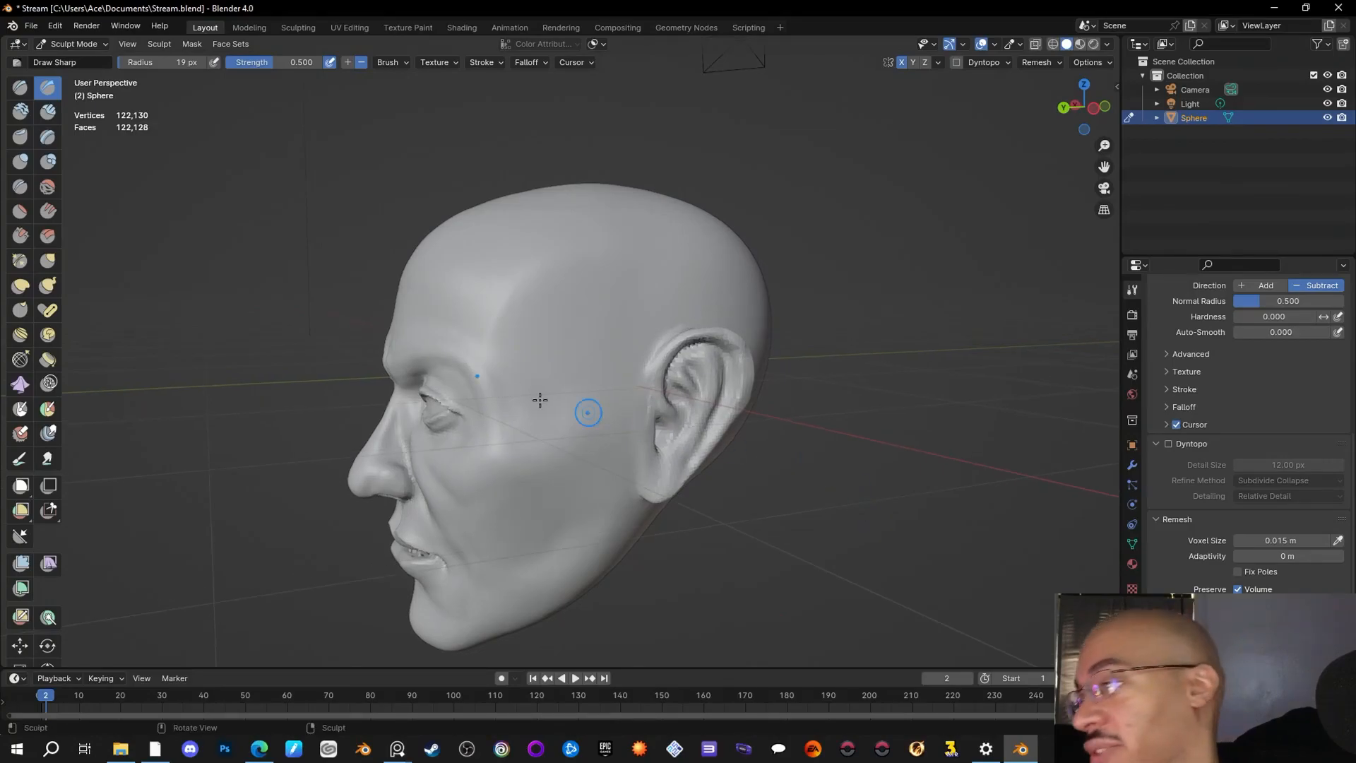
Step: Shape the small flap in front of the ear canal with Grab at a 19 px radius
click(48, 261)
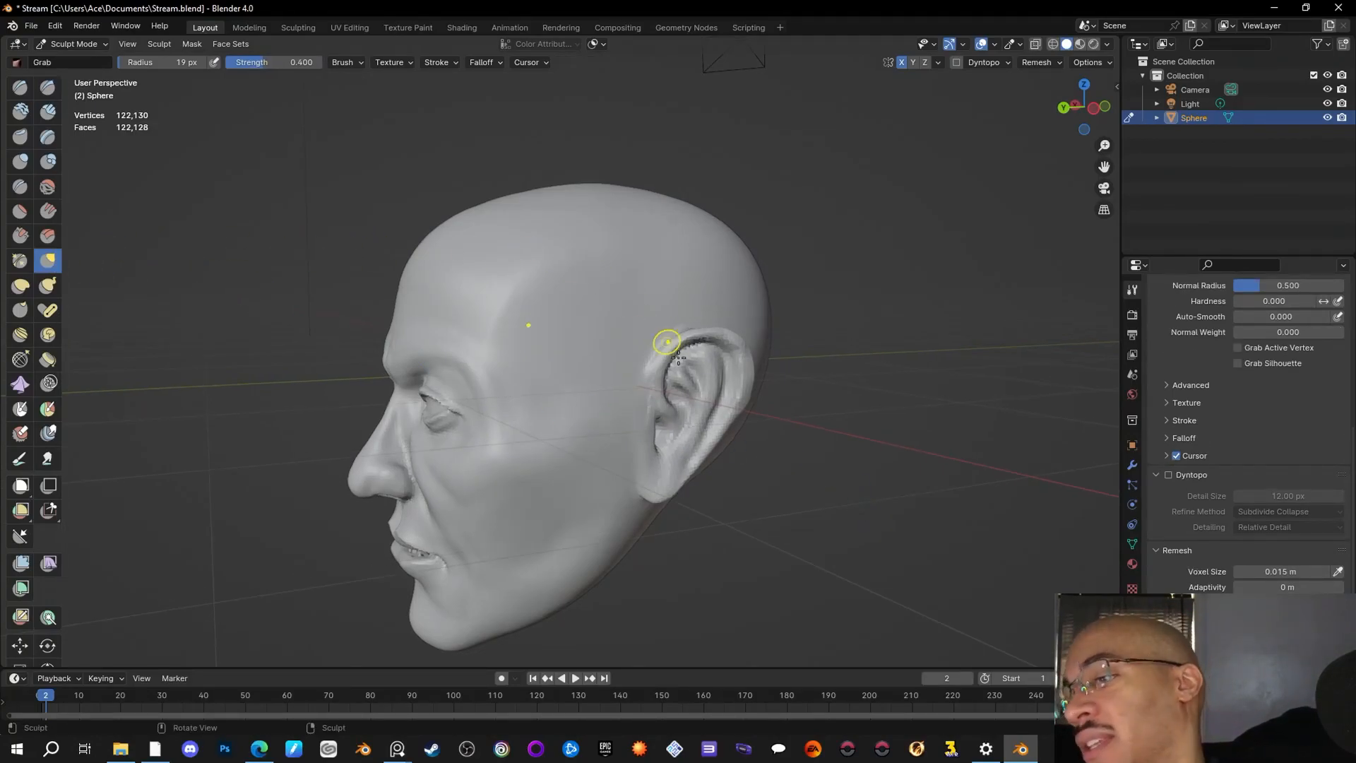
drag(654, 431, 657, 438)
mouse_move(818, 434)
middle_down()
mouse_move(708, 498)
mouse_move(665, 444)
middle_up()
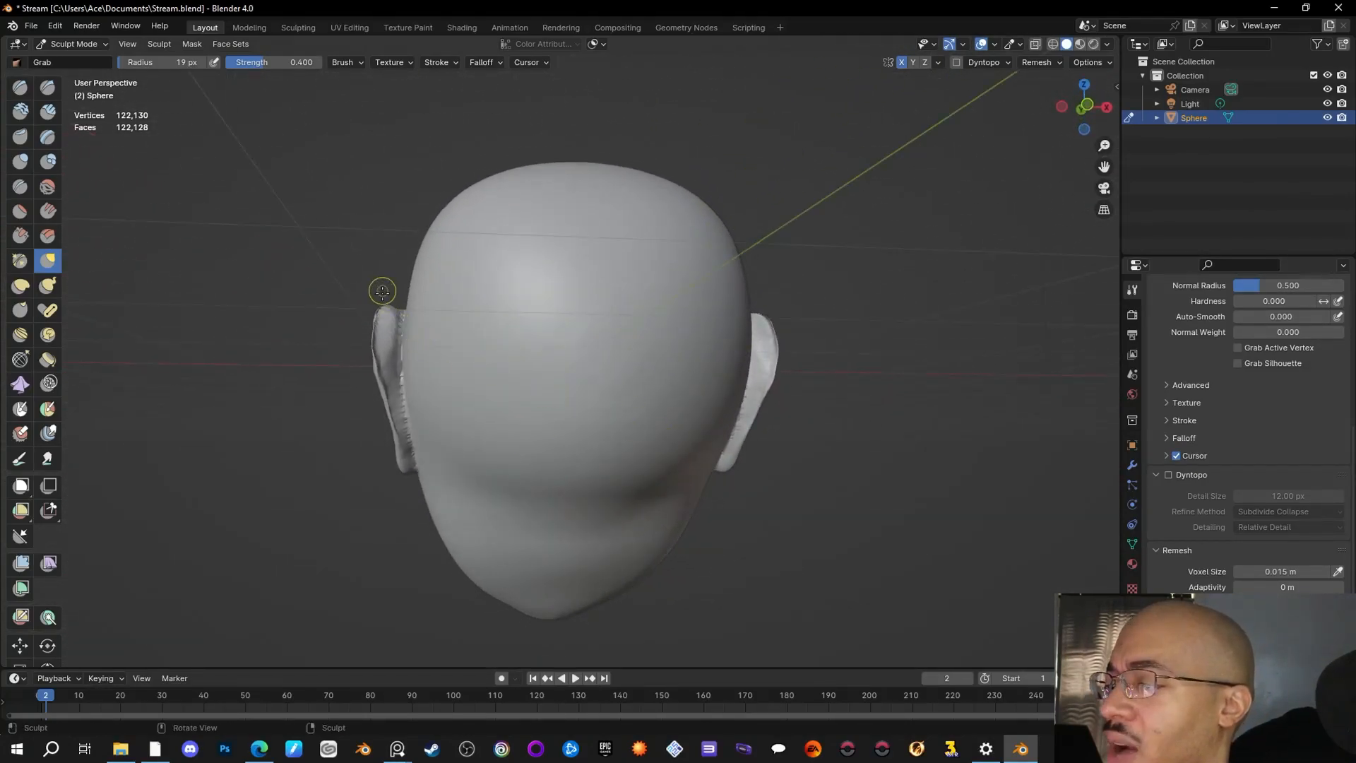
middle_drag(838, 502, 1014, 557)
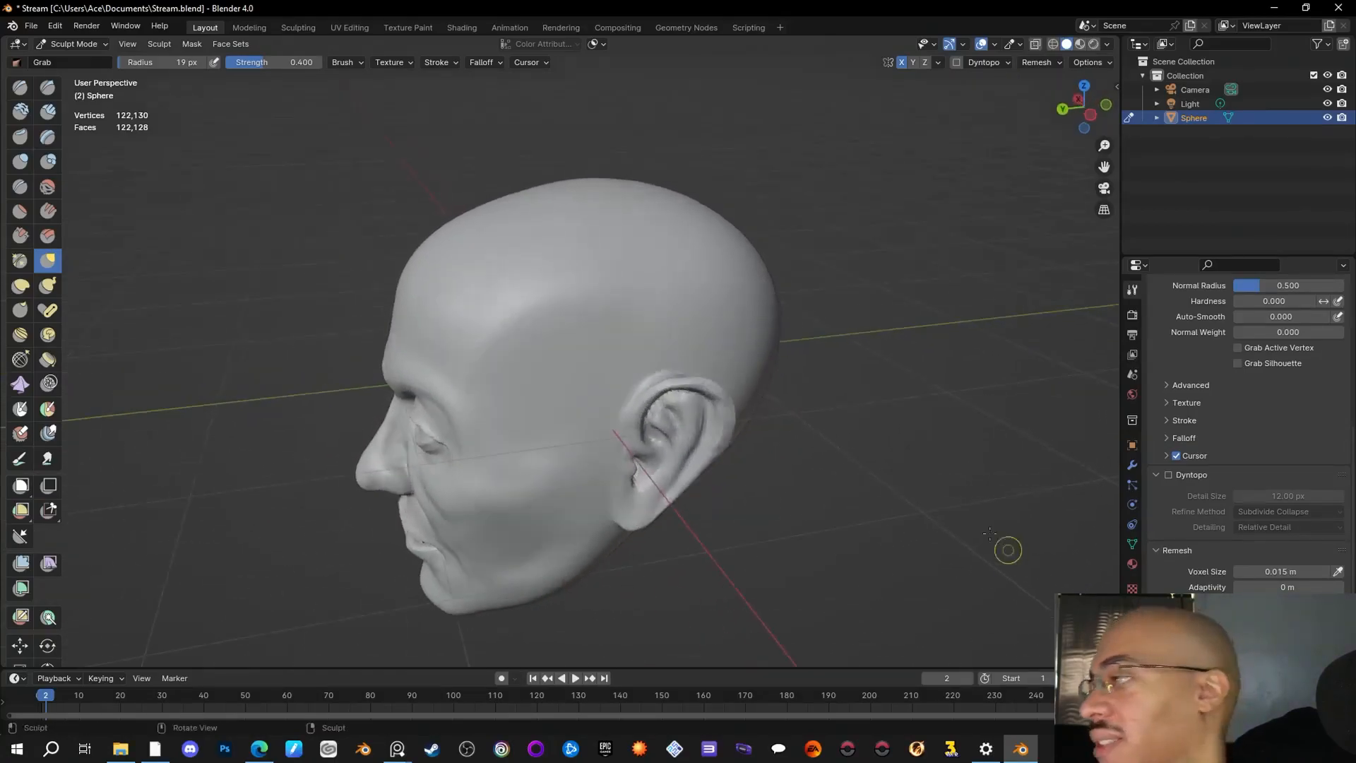
Step: Thicken the back of the ear and its outer rim with Inflate/Deflate in Inflate direction at a 19 px radius and 0.500 strength
click(19, 161)
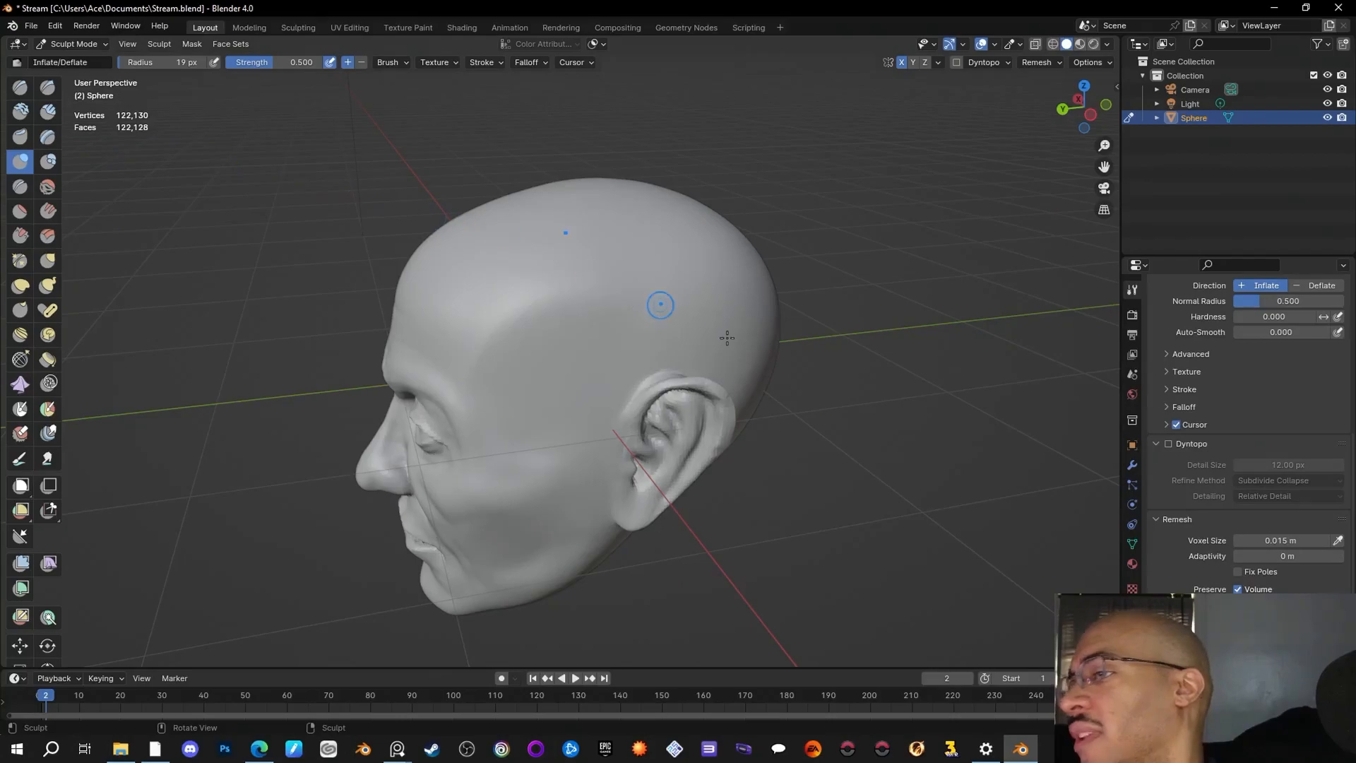
middle_drag(626, 290, 565, 397)
drag(417, 382, 418, 397)
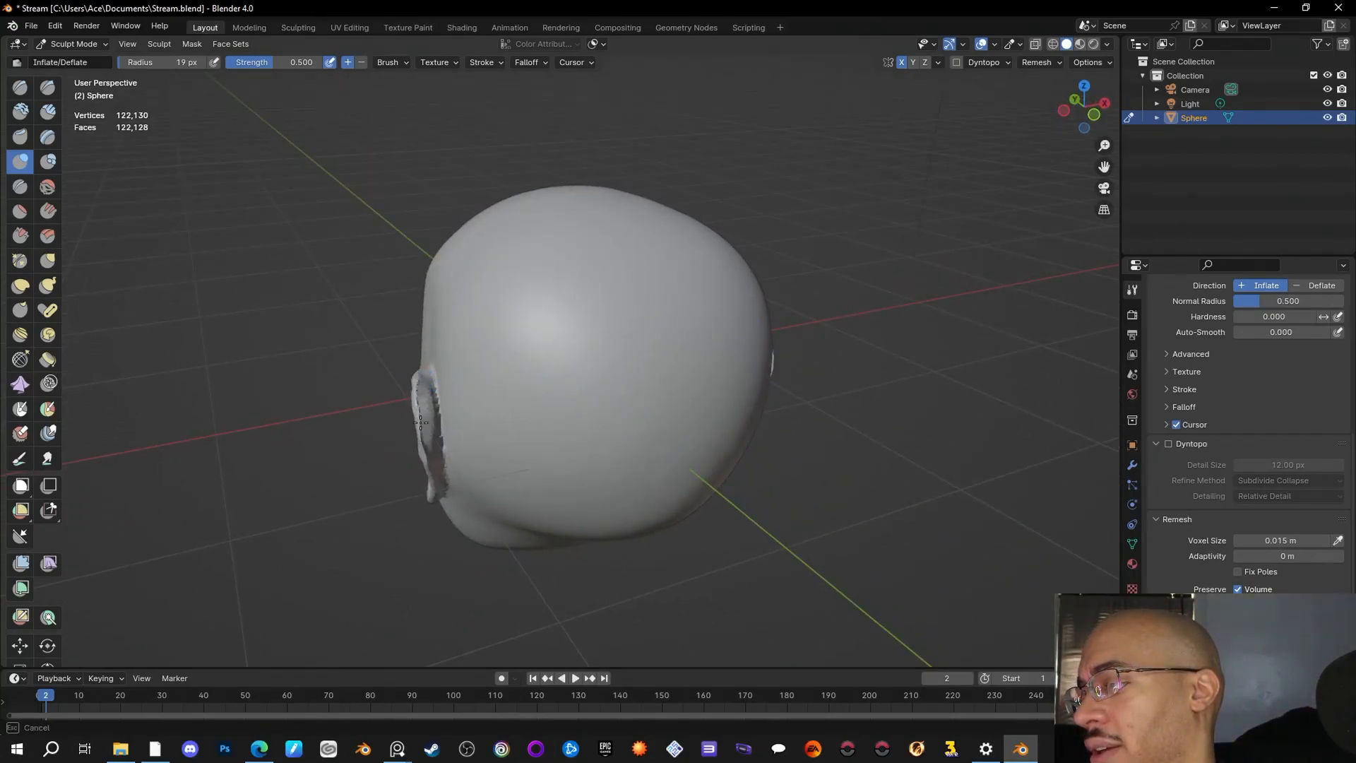
drag(419, 416, 424, 450)
middle_drag(423, 452, 684, 491)
drag(390, 314, 390, 344)
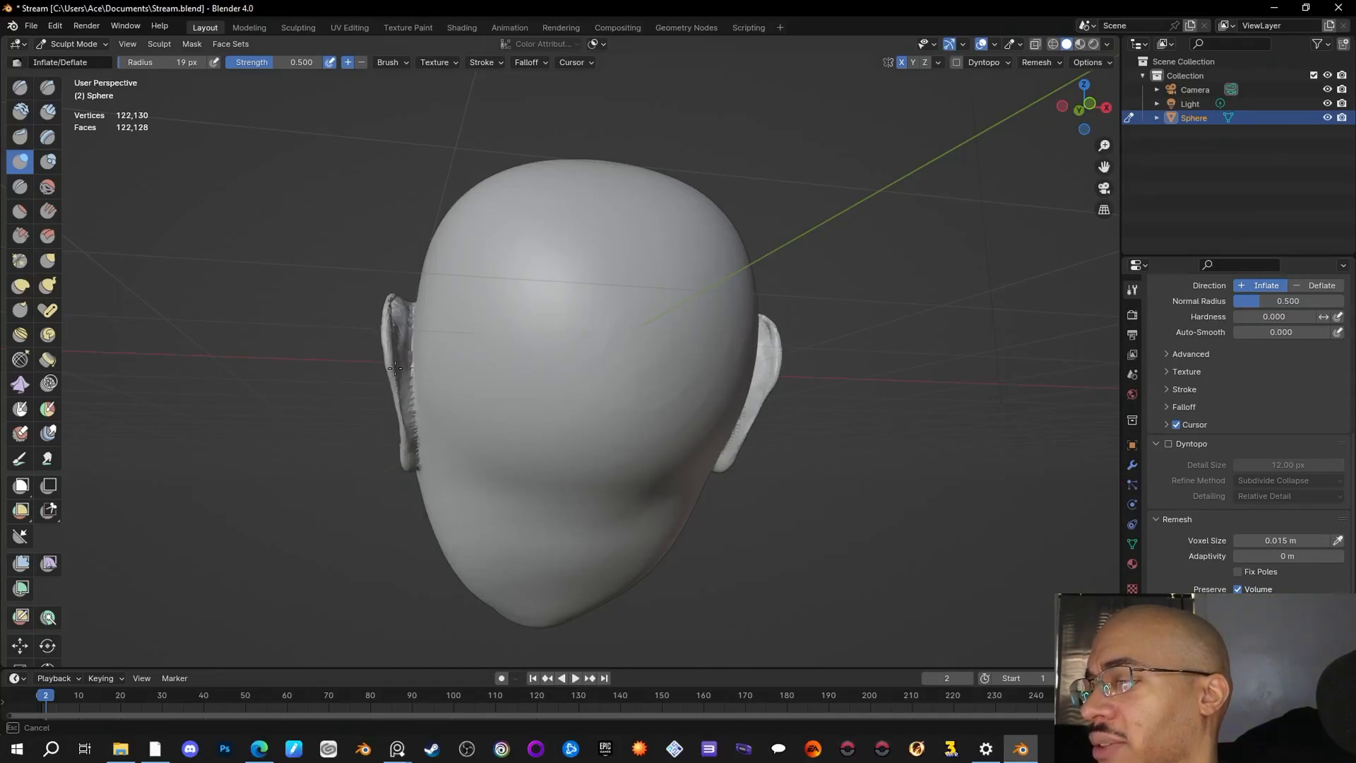
drag(398, 380, 401, 447)
mouse_move(448, 319)
middle_down()
mouse_move(537, 367)
mouse_move(1030, 538)
mouse_move(849, 609)
mouse_move(928, 503)
mouse_move(853, 641)
mouse_move(848, 559)
mouse_move(777, 564)
middle_up()
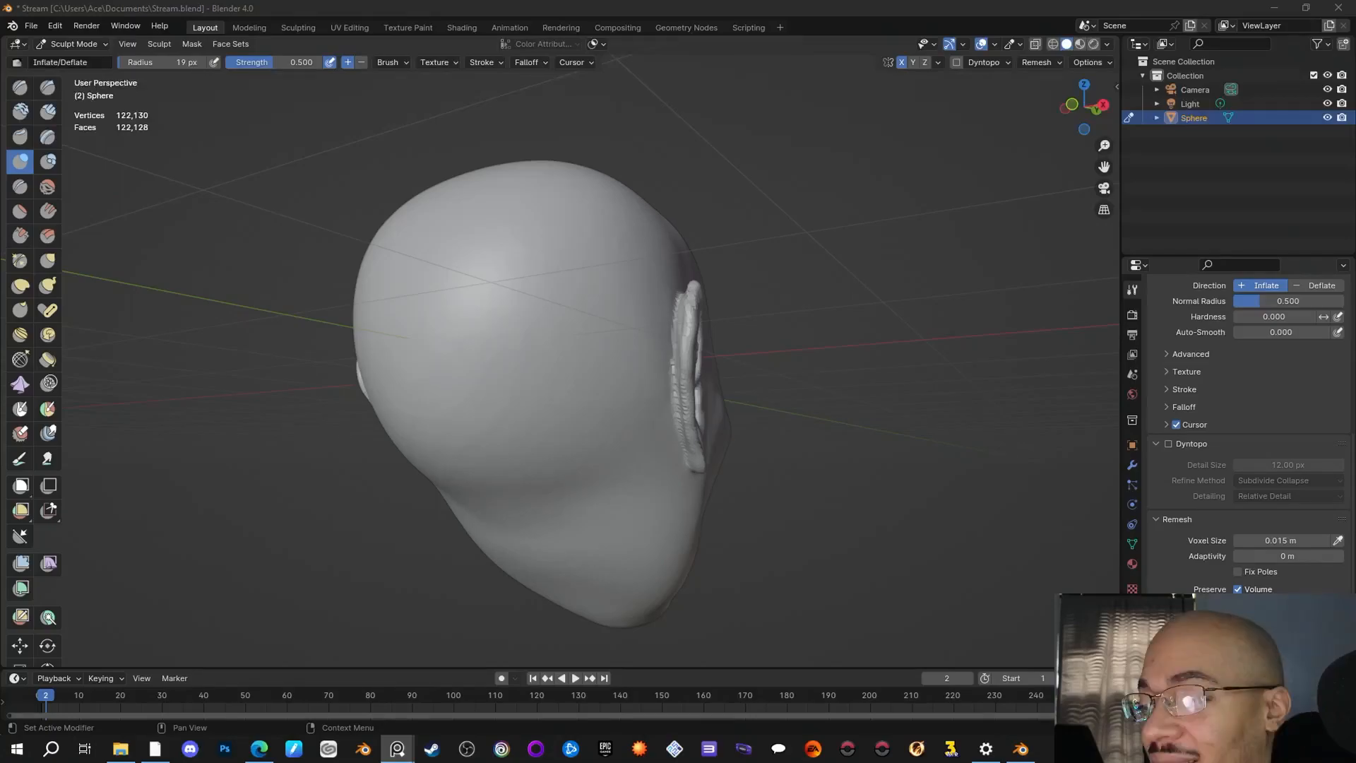
middle_drag(706, 396, 1045, 395)
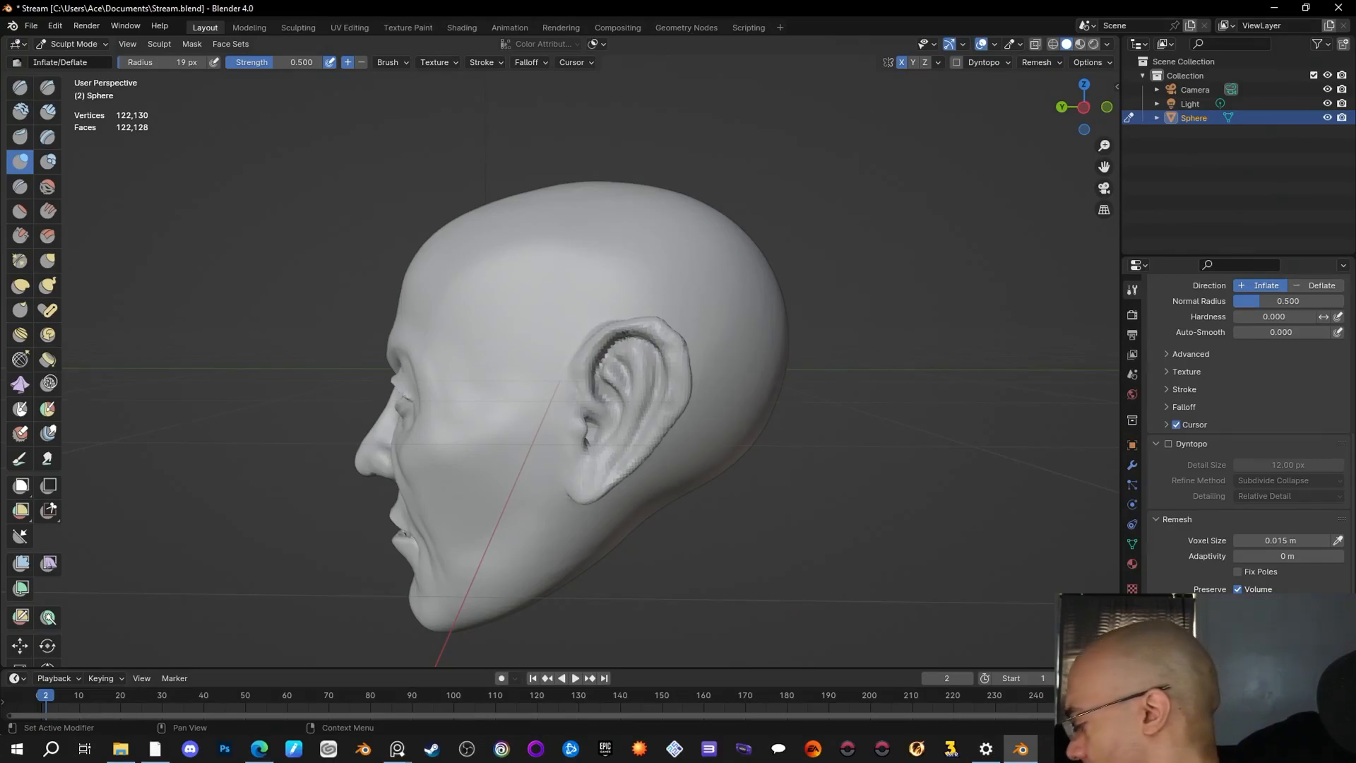
Step: Build up the back surface of the ear with Clay Strips in Add direction at a 19 px radius and 0.600 strength
middle_drag(914, 463, 743, 430)
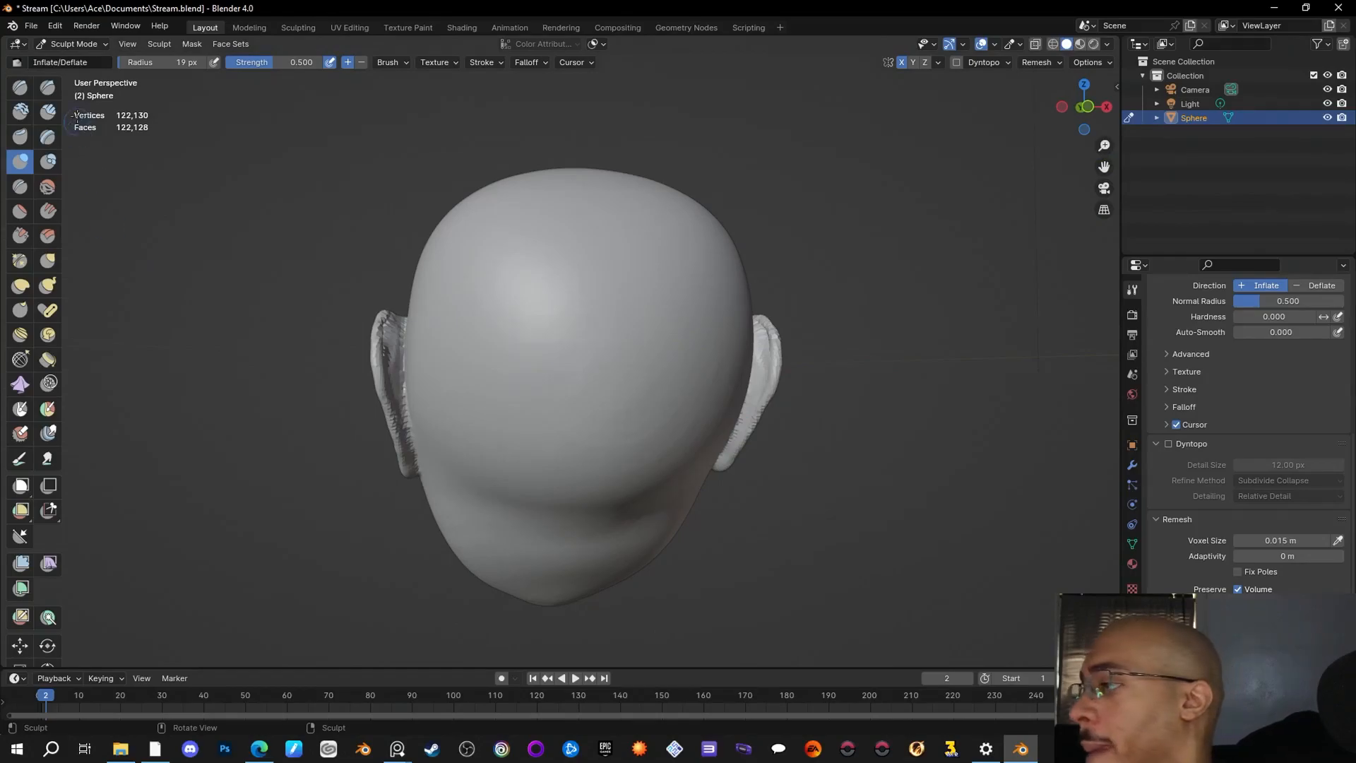
click(47, 110)
drag(391, 343, 401, 404)
drag(393, 357, 403, 437)
mouse_move(394, 387)
mouse_down()
mouse_move(408, 458)
mouse_move(392, 363)
mouse_move(407, 329)
mouse_up()
middle_drag(810, 541, 855, 554)
drag(385, 333, 389, 345)
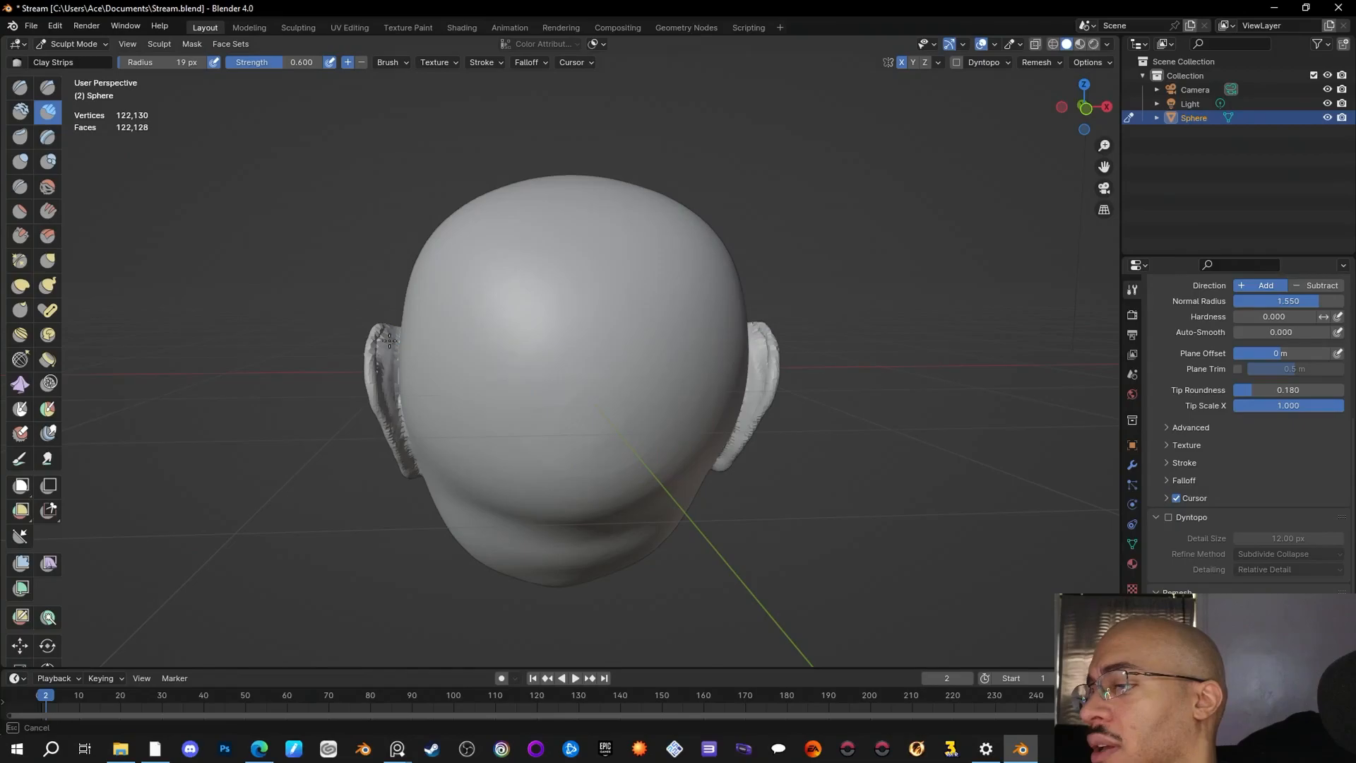
drag(392, 417, 404, 456)
drag(387, 348, 394, 424)
drag(390, 374, 397, 406)
mouse_move(396, 352)
mouse_down()
mouse_move(406, 444)
mouse_move(401, 424)
mouse_up()
drag(400, 420, 393, 384)
mouse_move(767, 541)
middle_down()
mouse_move(790, 496)
mouse_move(762, 494)
middle_up()
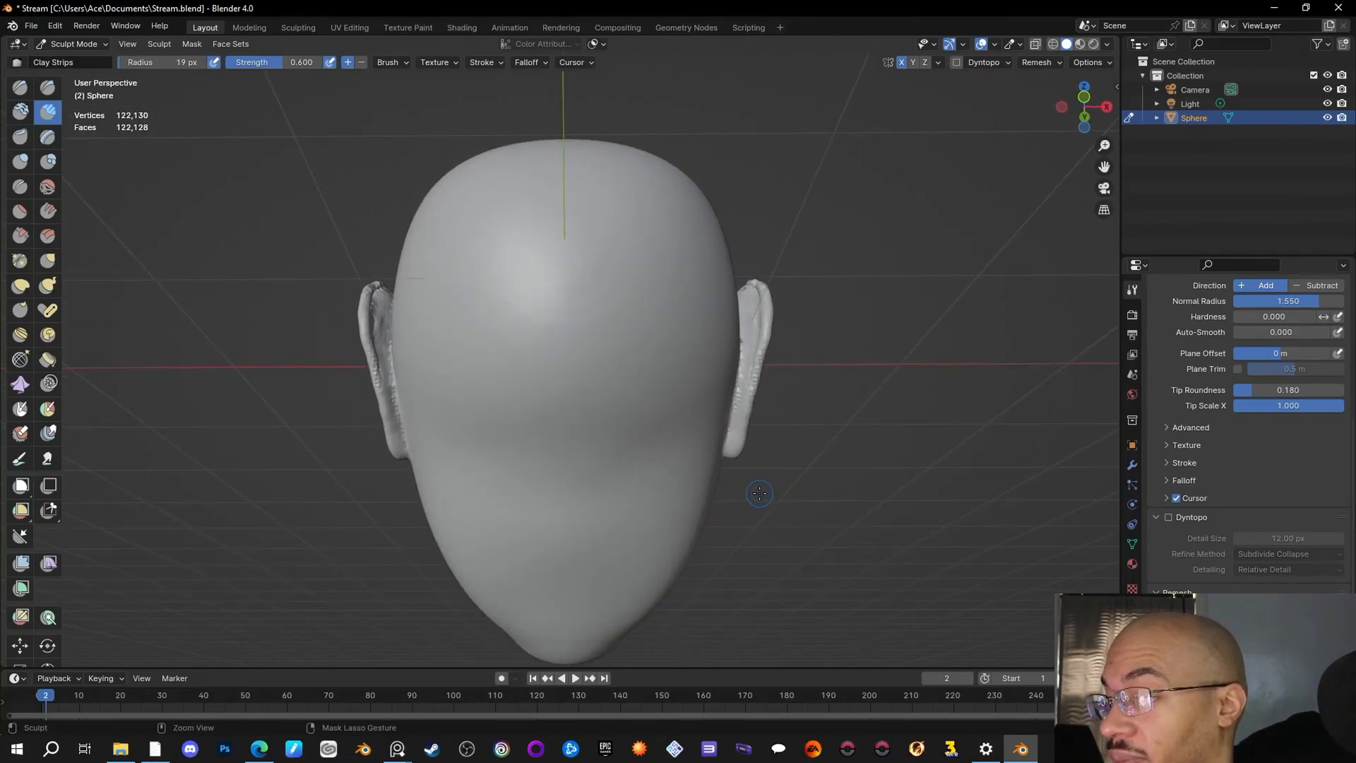
Step: Extend the Clay Strips buildup down the rear of the ear to the lobe and where the ear meets the head
middle_drag(759, 493, 735, 555)
mouse_move(394, 374)
mouse_down()
mouse_move(391, 353)
mouse_move(397, 406)
mouse_up()
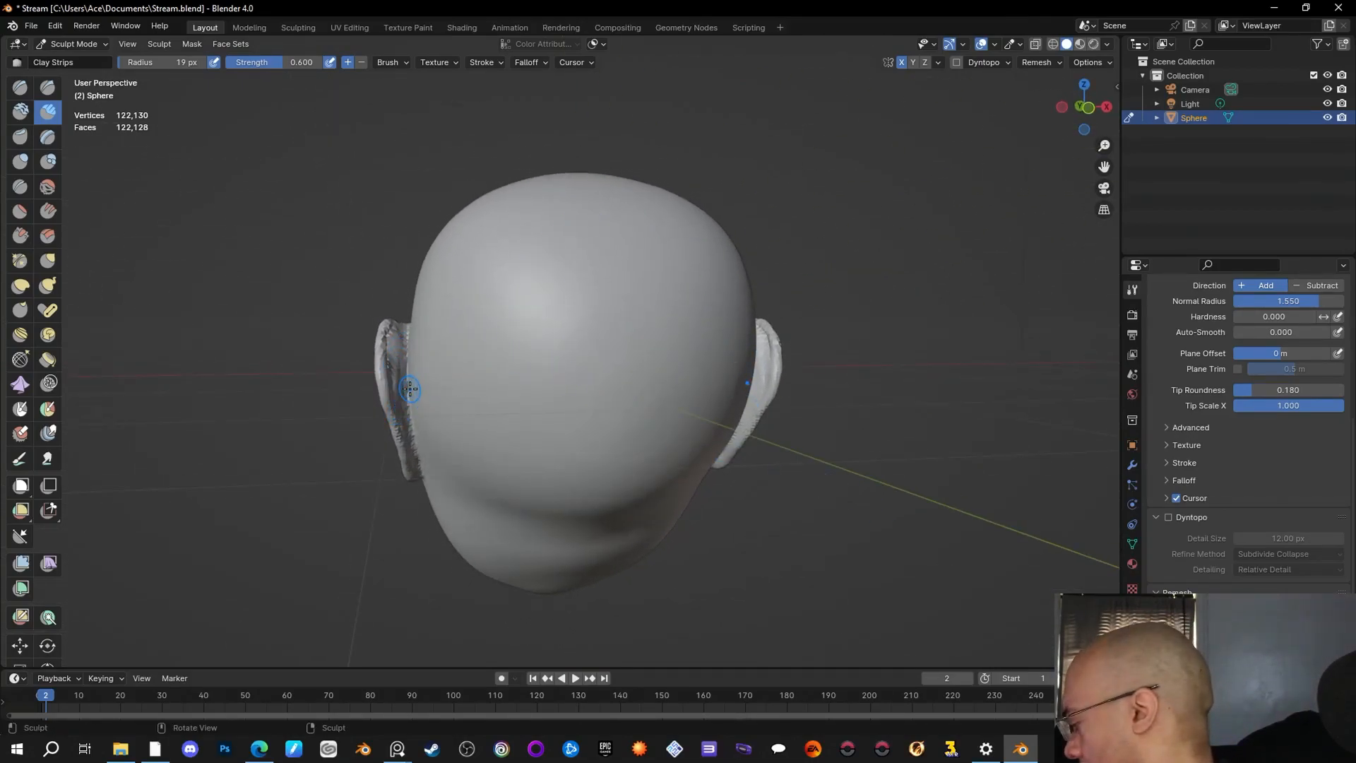
drag(394, 339, 398, 393)
drag(398, 389, 413, 475)
drag(402, 417, 411, 463)
drag(401, 415, 410, 463)
drag(402, 419, 407, 453)
drag(392, 385, 398, 409)
drag(394, 358, 396, 396)
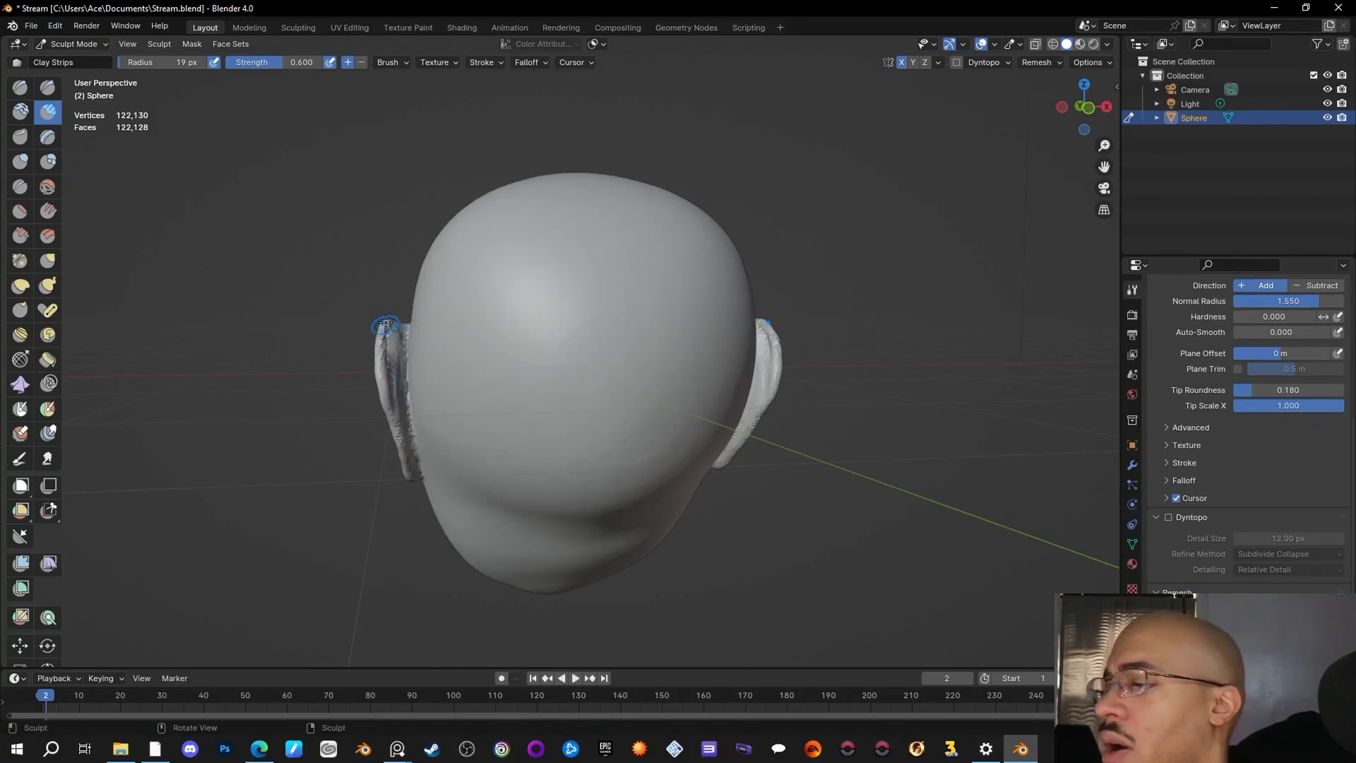
middle_drag(492, 366, 508, 442)
drag(443, 421, 448, 441)
drag(443, 421, 448, 466)
mouse_move(418, 439)
middle_down()
mouse_move(816, 472)
mouse_move(901, 494)
mouse_move(853, 507)
mouse_move(884, 587)
mouse_move(696, 384)
middle_up()
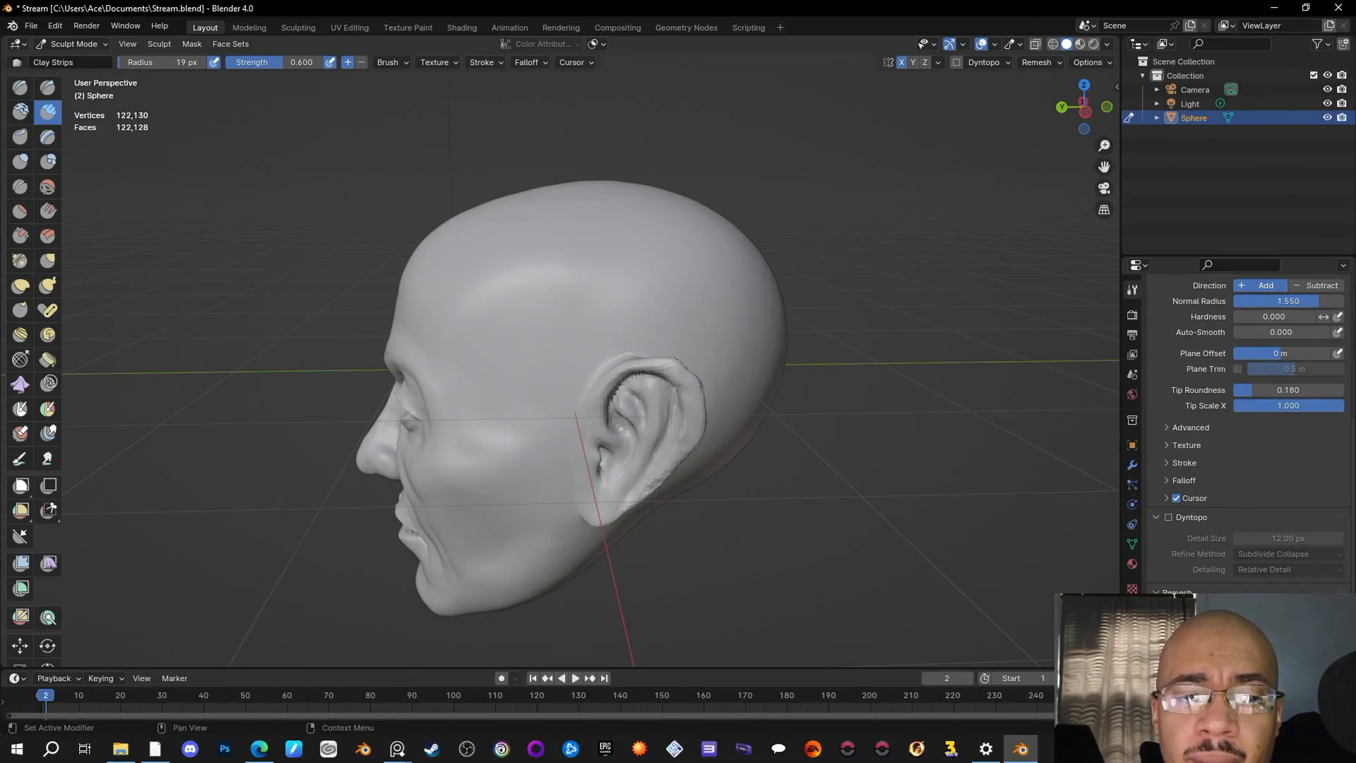
Step: Fill out the ear's outer rim along its upper and rear edge with Clay Strips at a 19 px radius
middle_drag(820, 472, 802, 422)
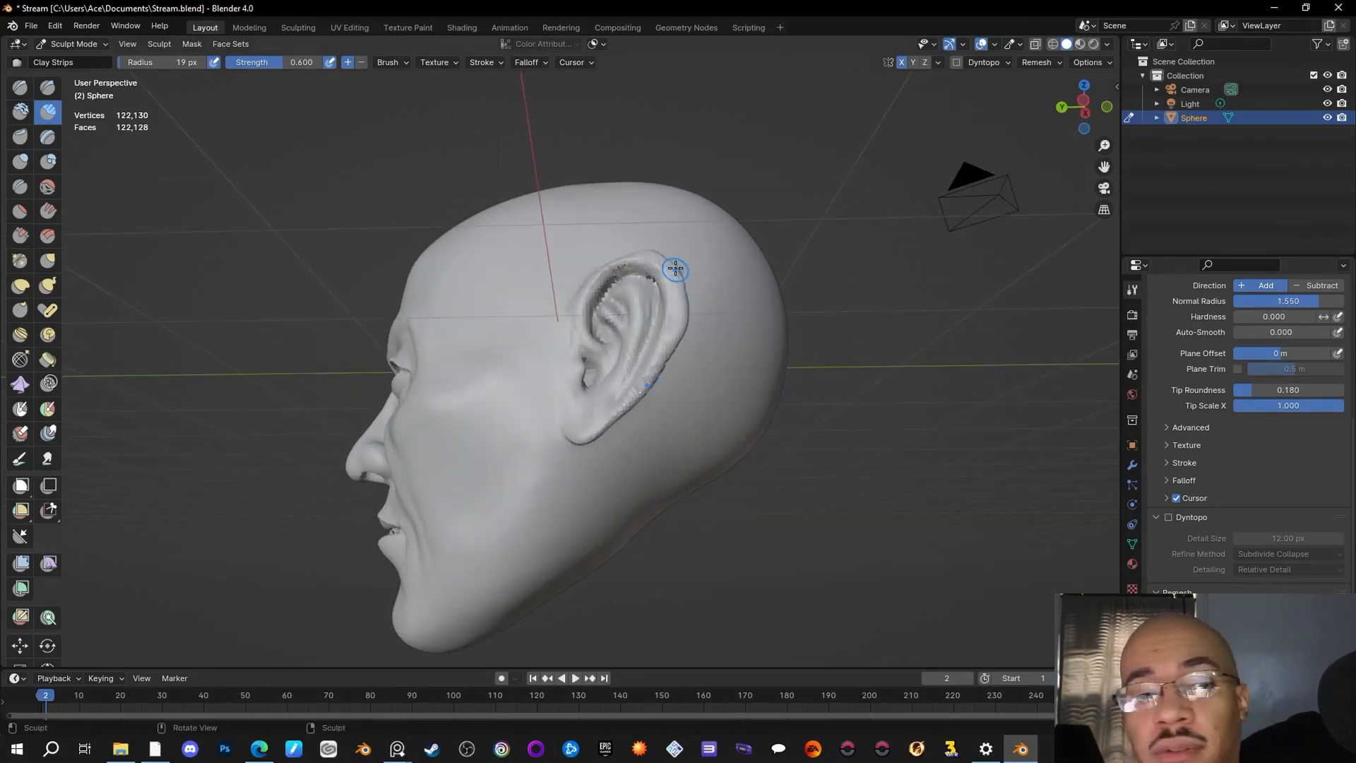
mouse_move(672, 290)
mouse_down()
mouse_move(648, 364)
mouse_move(671, 339)
mouse_move(639, 385)
mouse_up()
mouse_move(639, 385)
middle_down()
mouse_move(952, 430)
mouse_move(720, 340)
middle_up()
drag(720, 341, 700, 328)
mouse_move(706, 332)
middle_down()
mouse_move(944, 452)
mouse_move(671, 416)
mouse_move(967, 472)
mouse_move(879, 435)
middle_up()
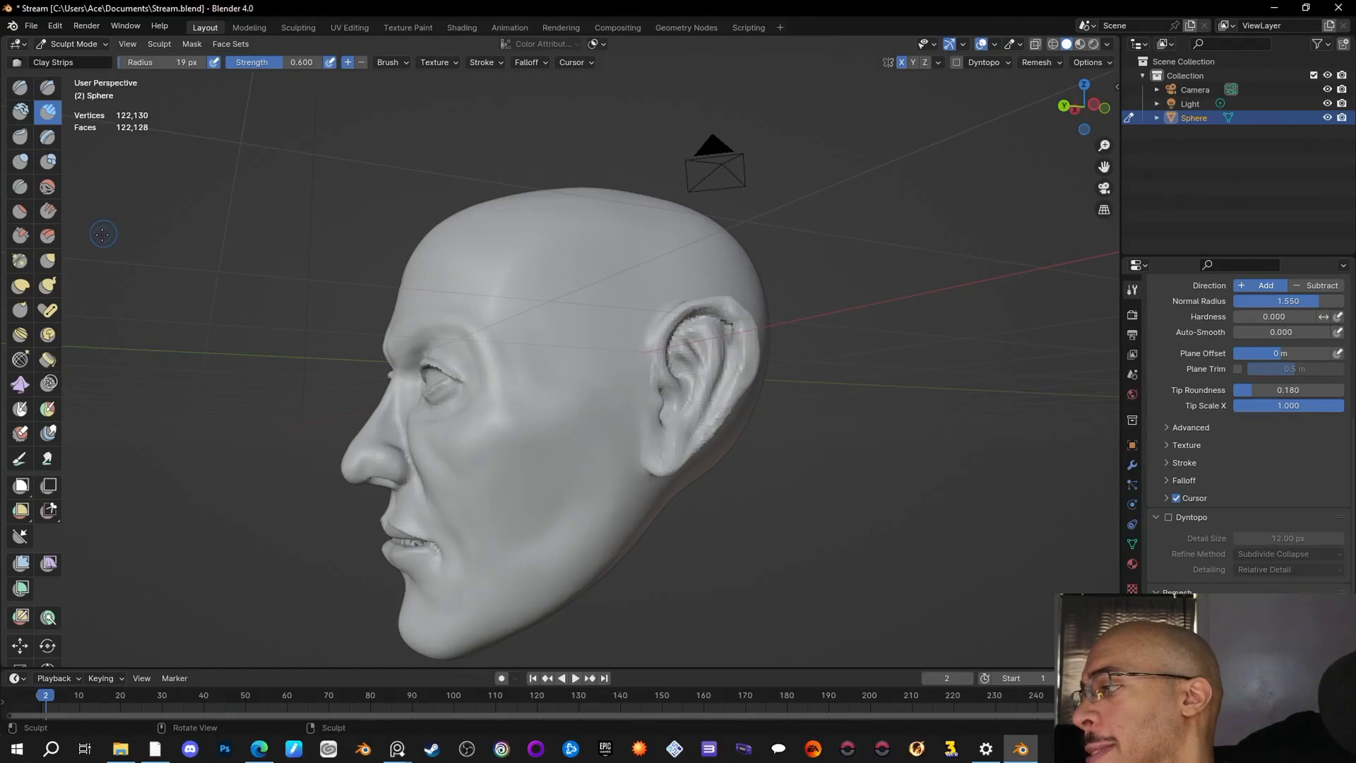
Step: Brush over the ear's inner folds, upper rim and canal area with the Mask brush at a 38 px radius and 0.500 strength
click(20, 408)
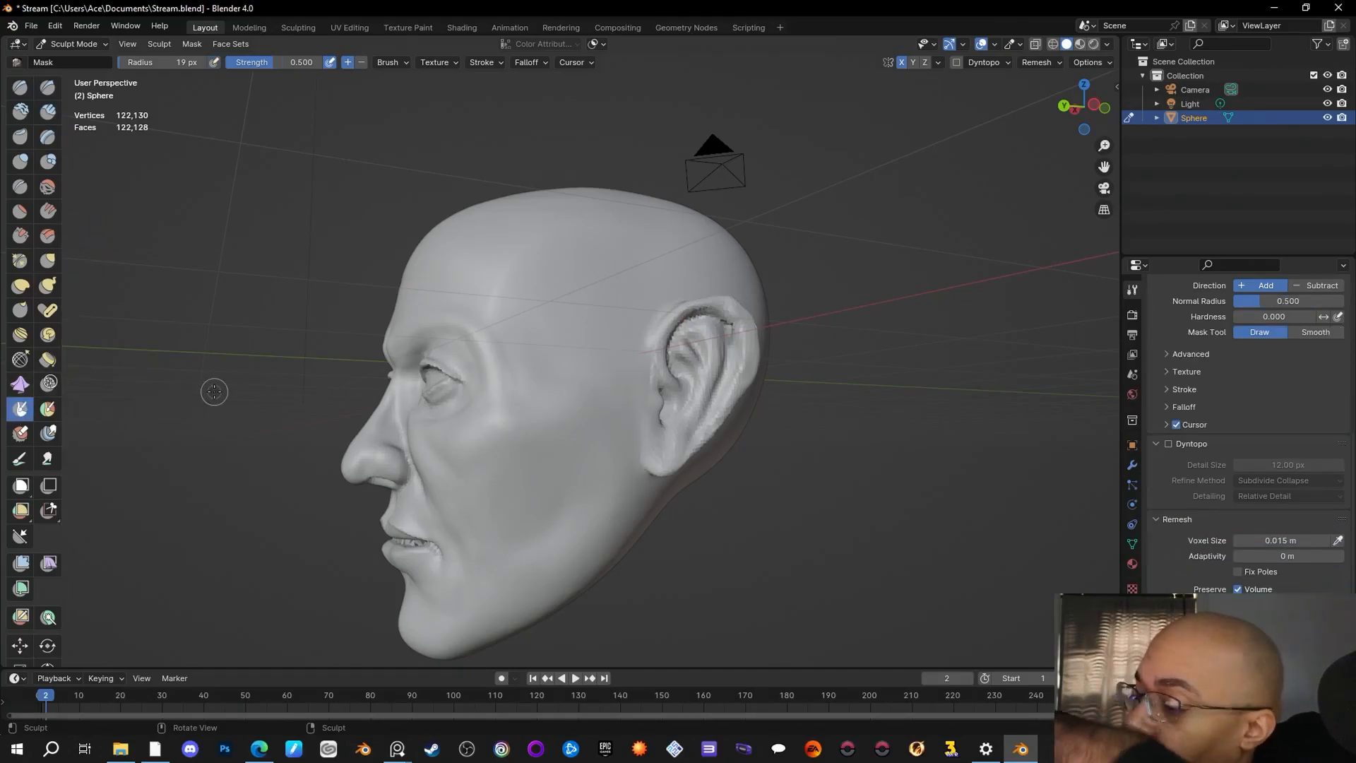
drag(128, 57, 146, 58)
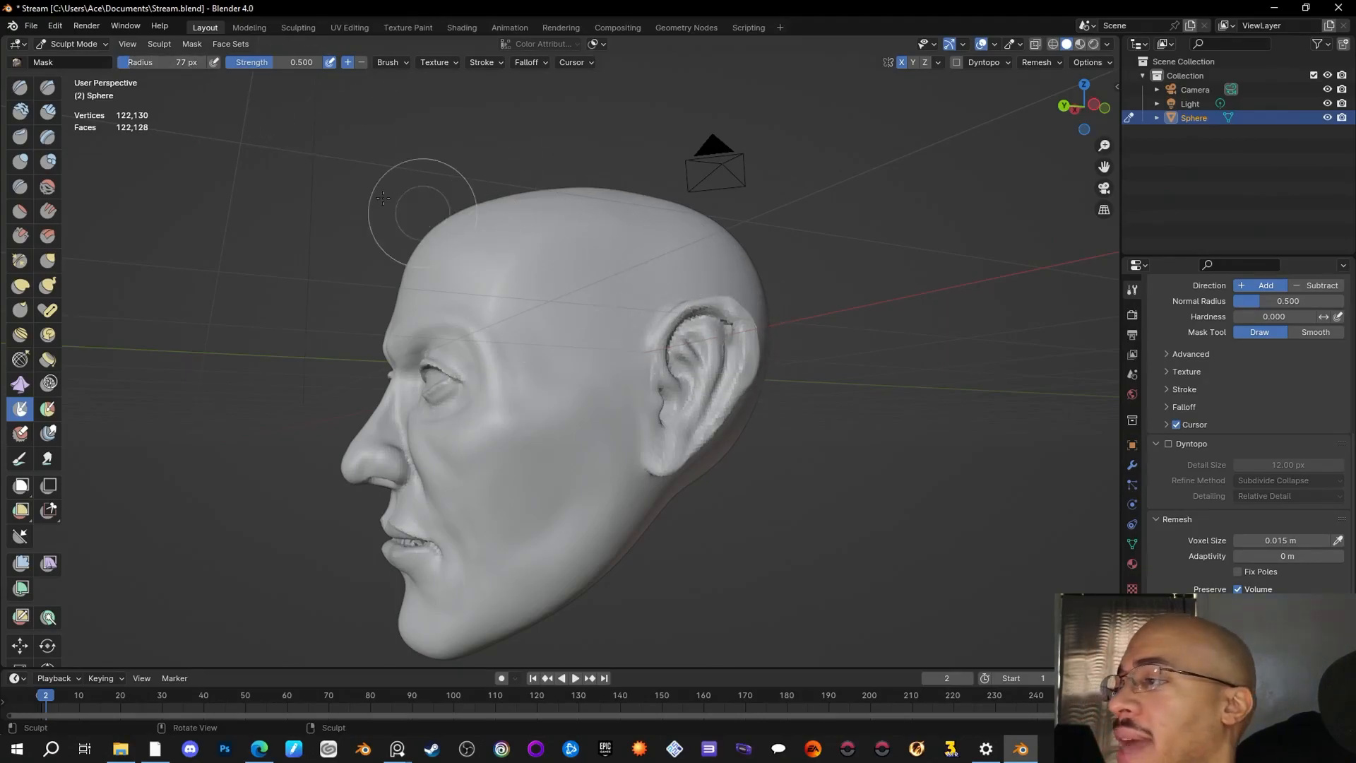
drag(120, 63, 117, 64)
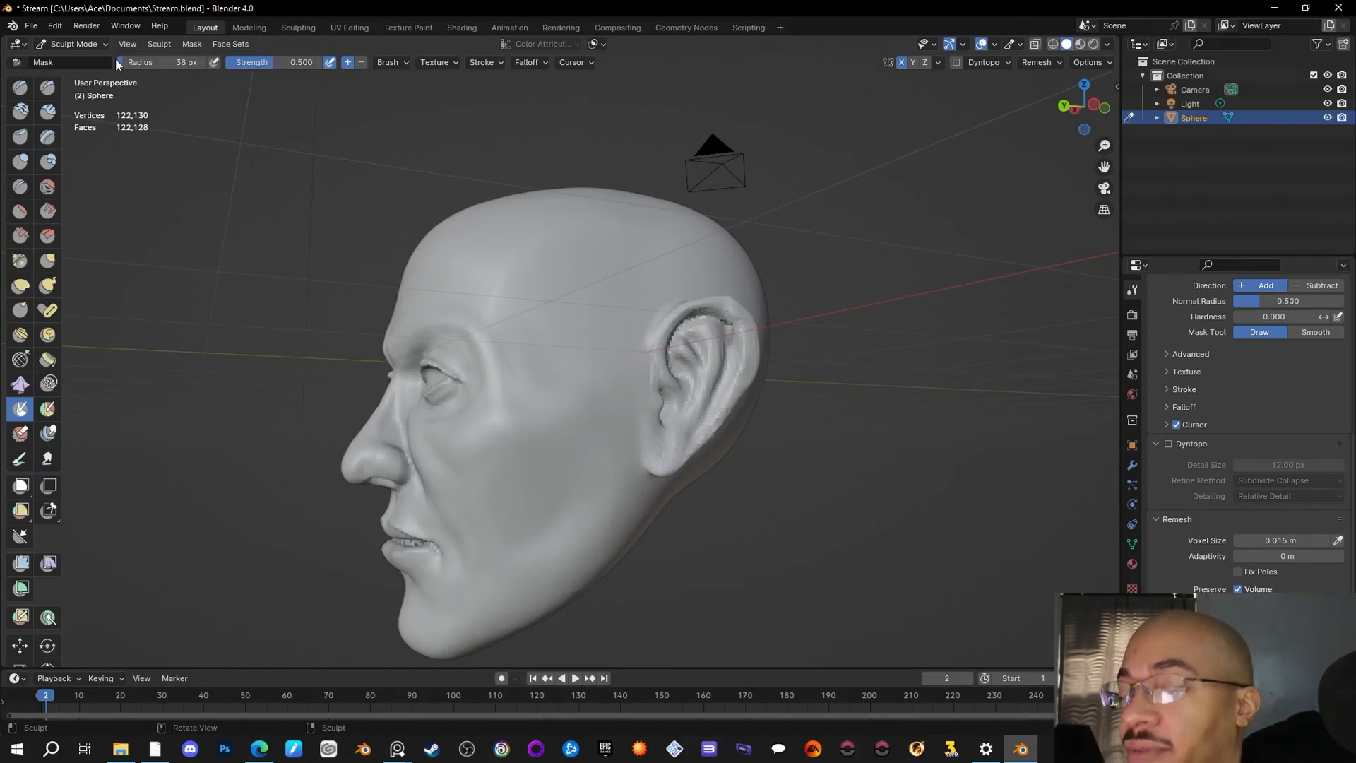
middle_drag(880, 450, 921, 478)
middle_drag(906, 405, 860, 416)
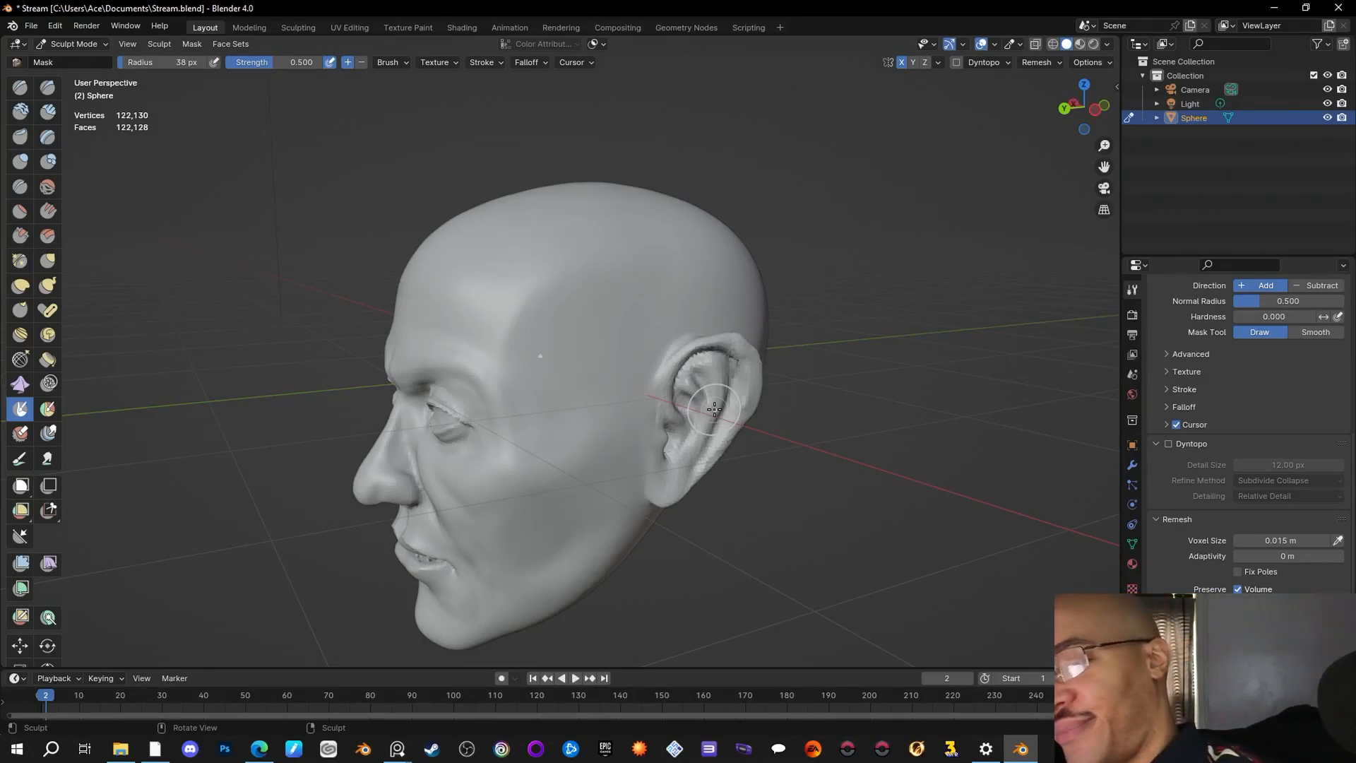
mouse_move(682, 406)
mouse_down()
mouse_move(680, 422)
mouse_move(704, 416)
mouse_move(662, 489)
mouse_move(725, 436)
mouse_move(750, 385)
mouse_move(748, 367)
mouse_move(731, 367)
mouse_move(743, 353)
mouse_up()
mouse_move(708, 355)
mouse_down()
mouse_move(683, 363)
mouse_move(667, 414)
mouse_up()
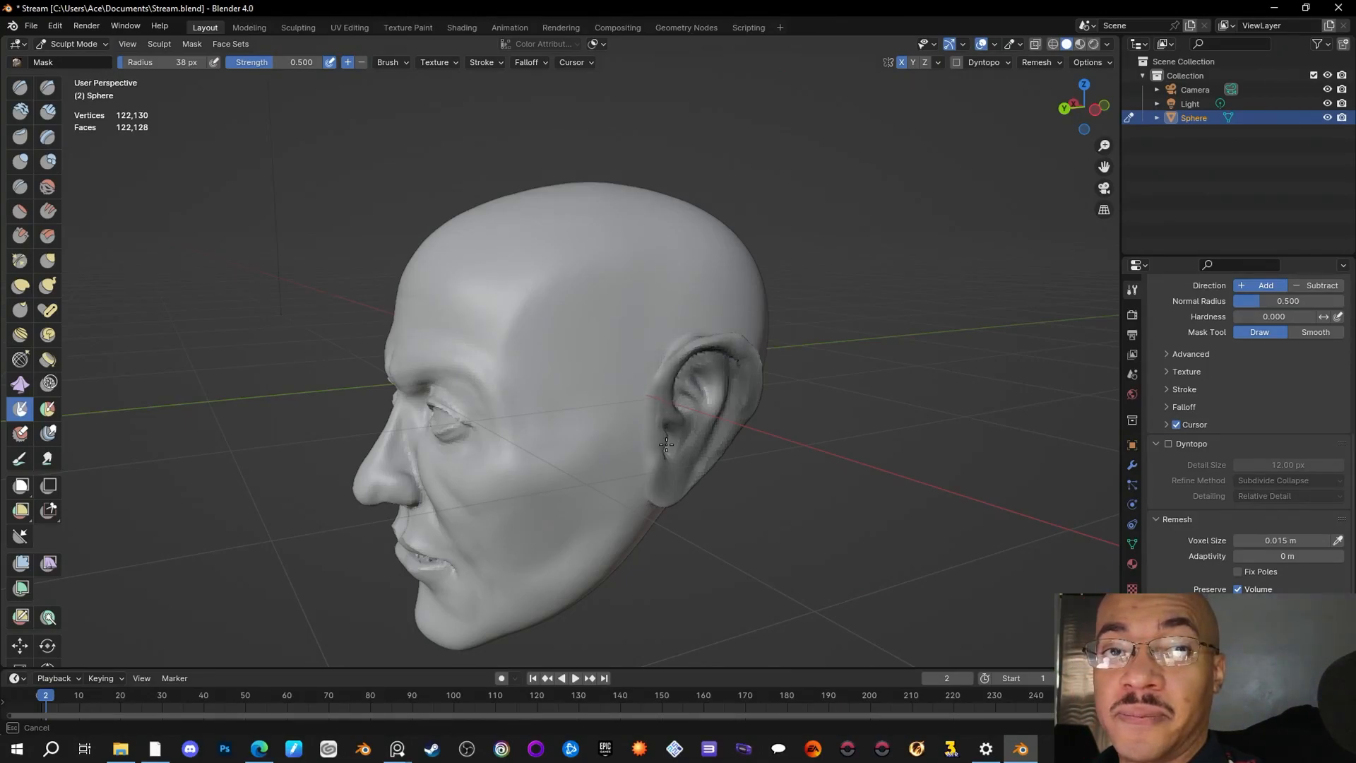
drag(674, 439, 718, 403)
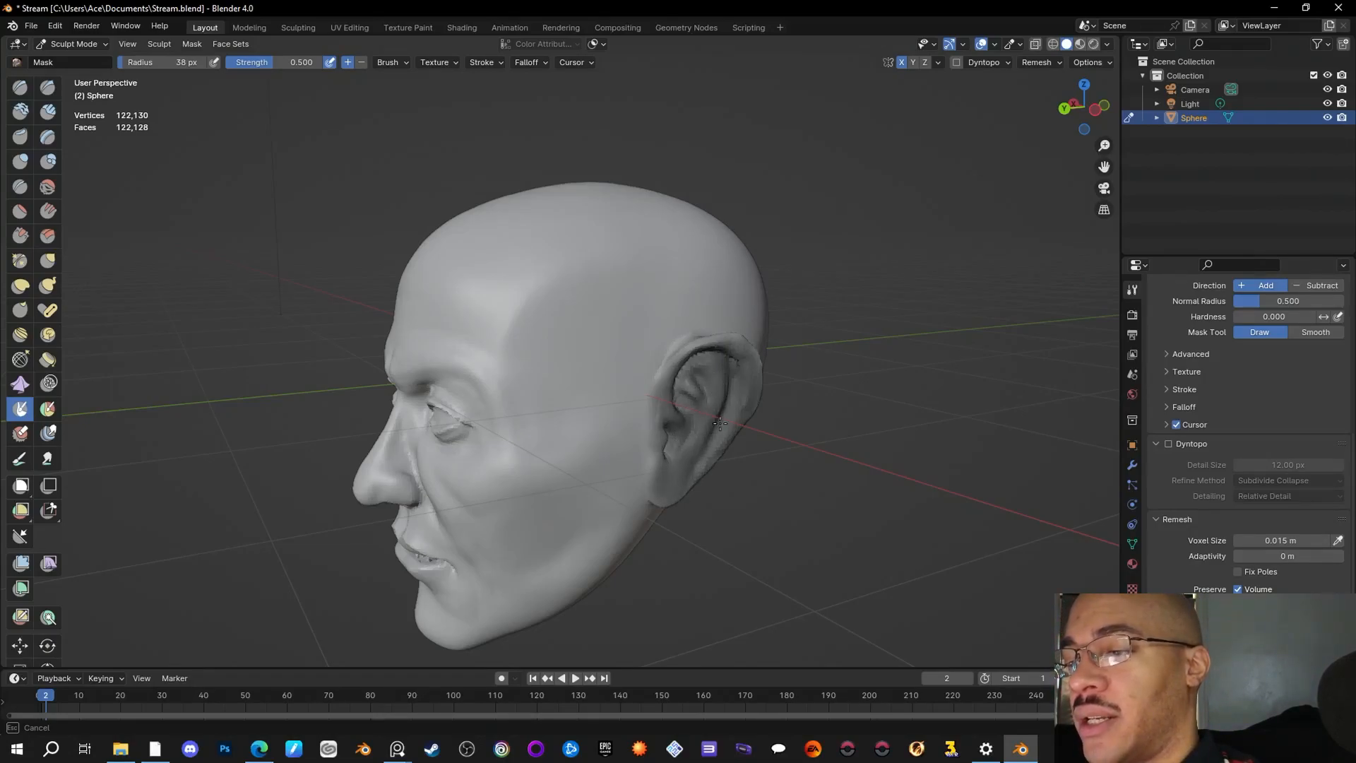
Step: Paint a mask over the ear's side and along its back surface with the Mask brush
drag(708, 343, 674, 359)
mouse_move(883, 441)
middle_down()
mouse_move(691, 443)
mouse_move(769, 424)
mouse_move(706, 431)
mouse_move(740, 372)
middle_up()
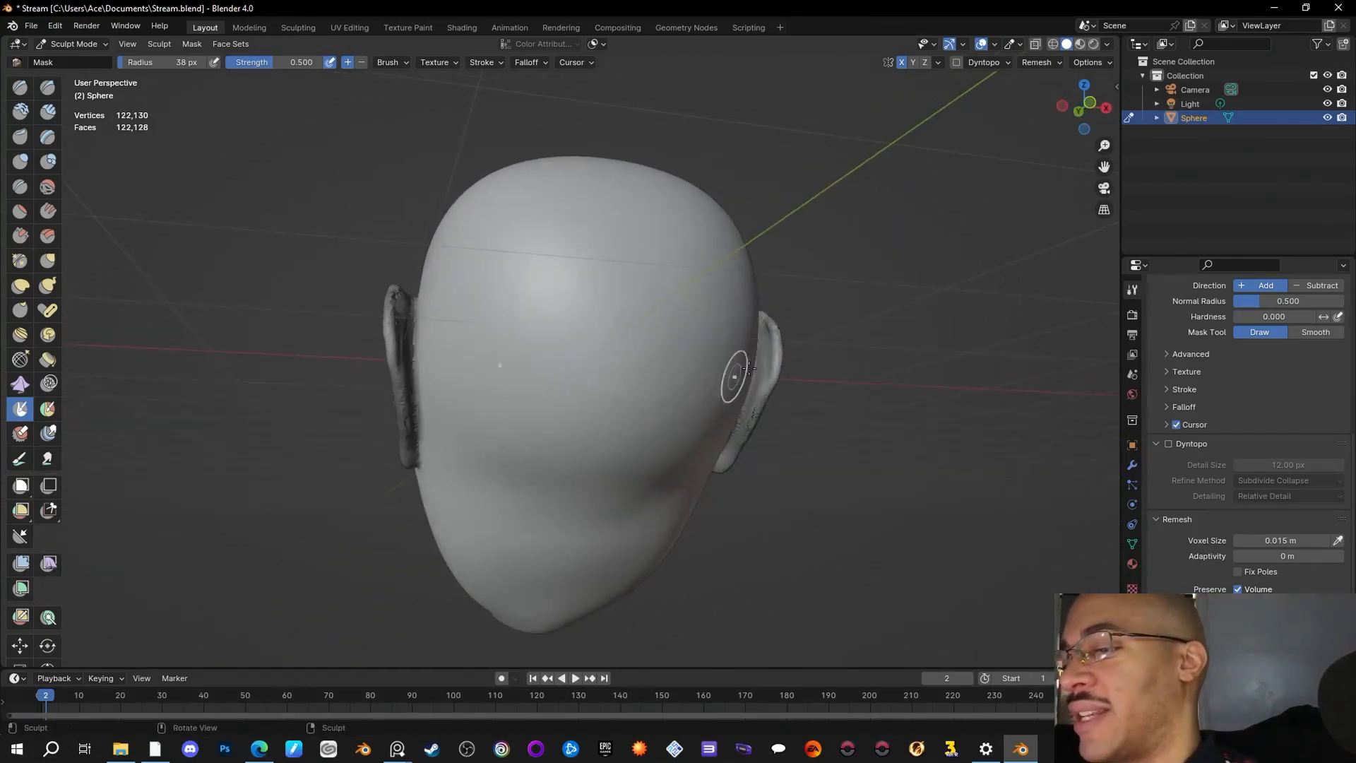
drag(390, 346, 387, 304)
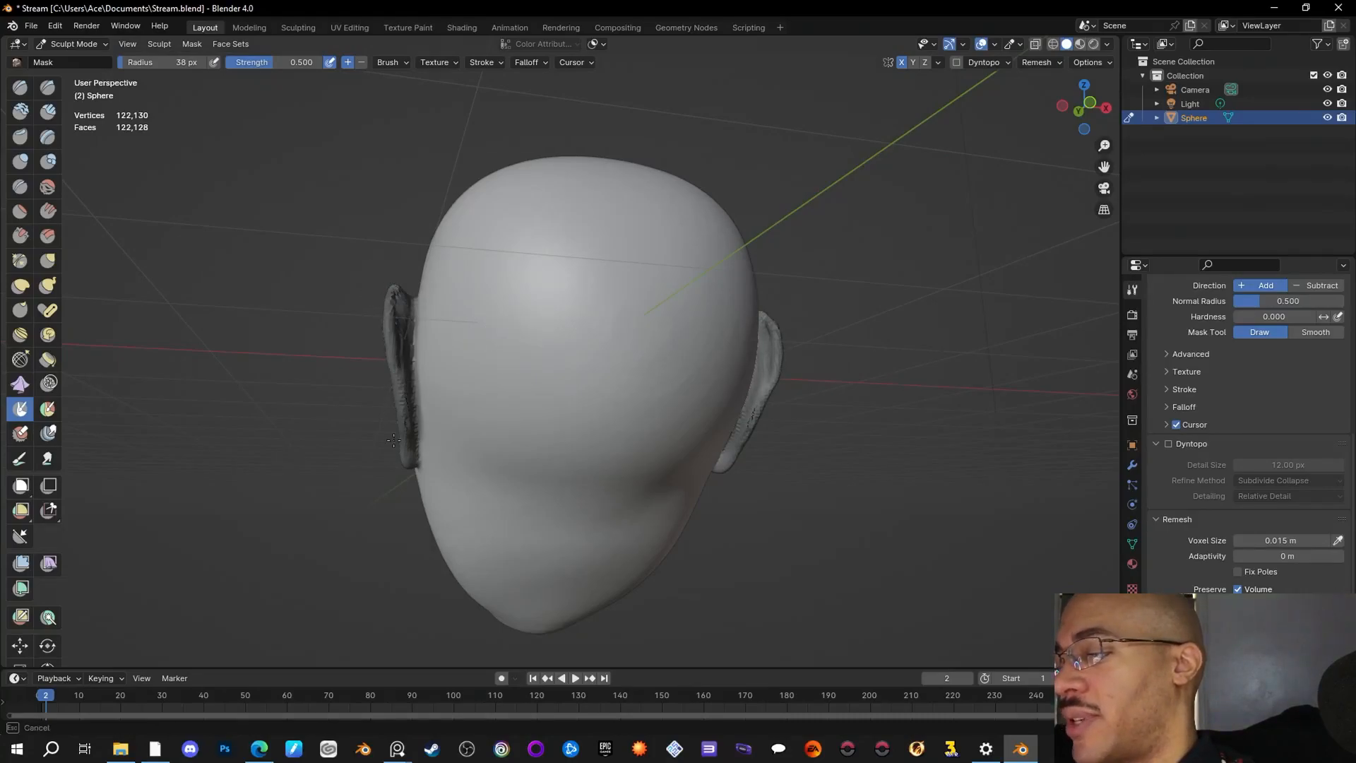
drag(399, 444, 358, 445)
mouse_move(357, 445)
middle_down()
mouse_move(593, 515)
mouse_move(605, 454)
middle_up()
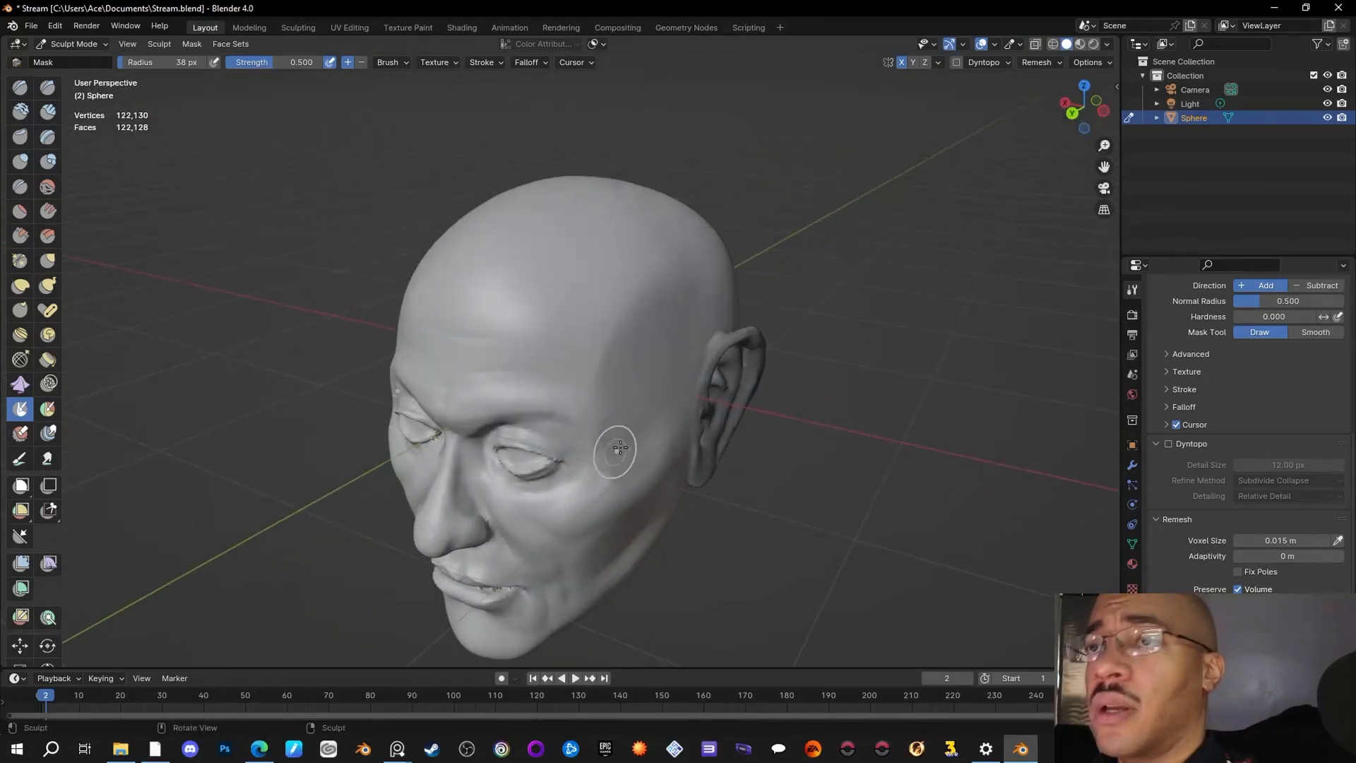
Step: Mask the remaining front parts of the ear and invert the mask to leave only the ears editable
drag(718, 358, 757, 328)
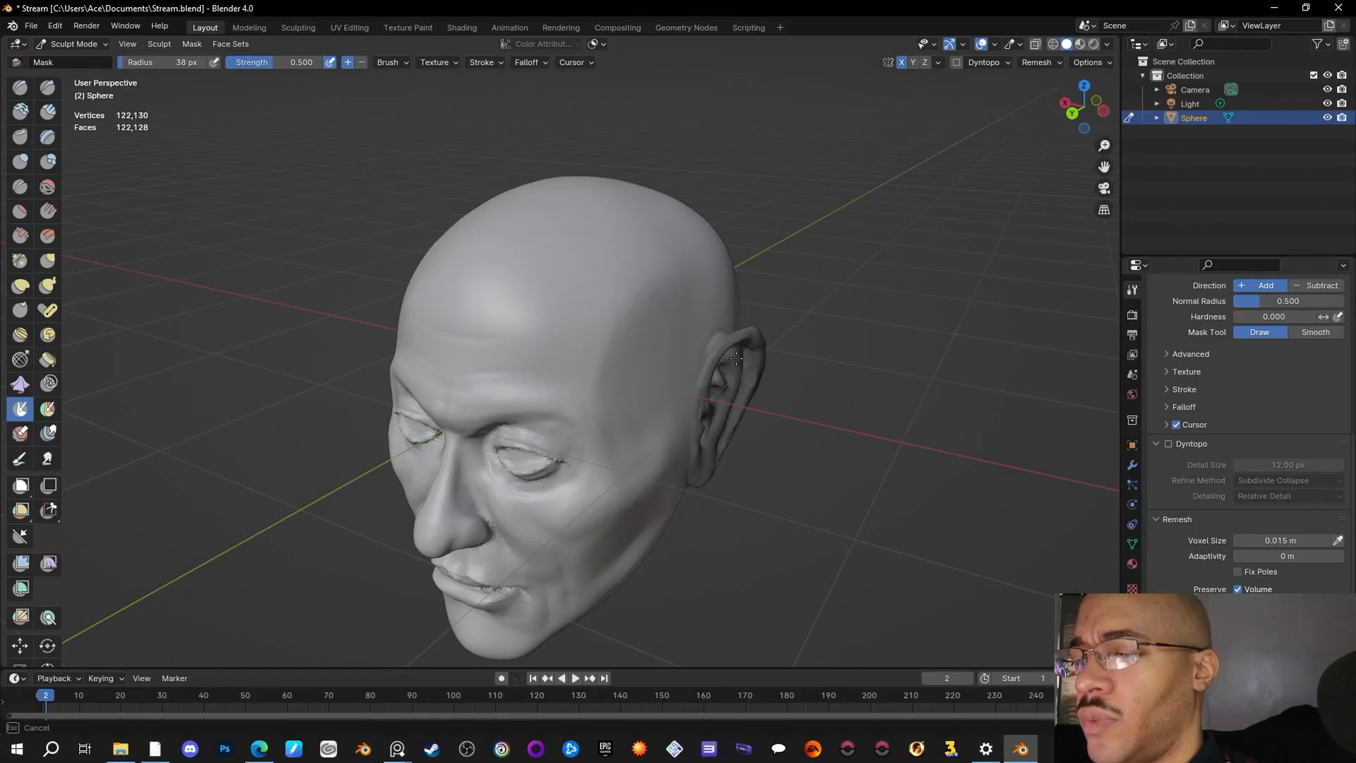
drag(725, 360, 781, 388)
mouse_move(780, 388)
middle_down()
mouse_move(788, 459)
mouse_move(852, 449)
middle_up()
key(ctrl+i)
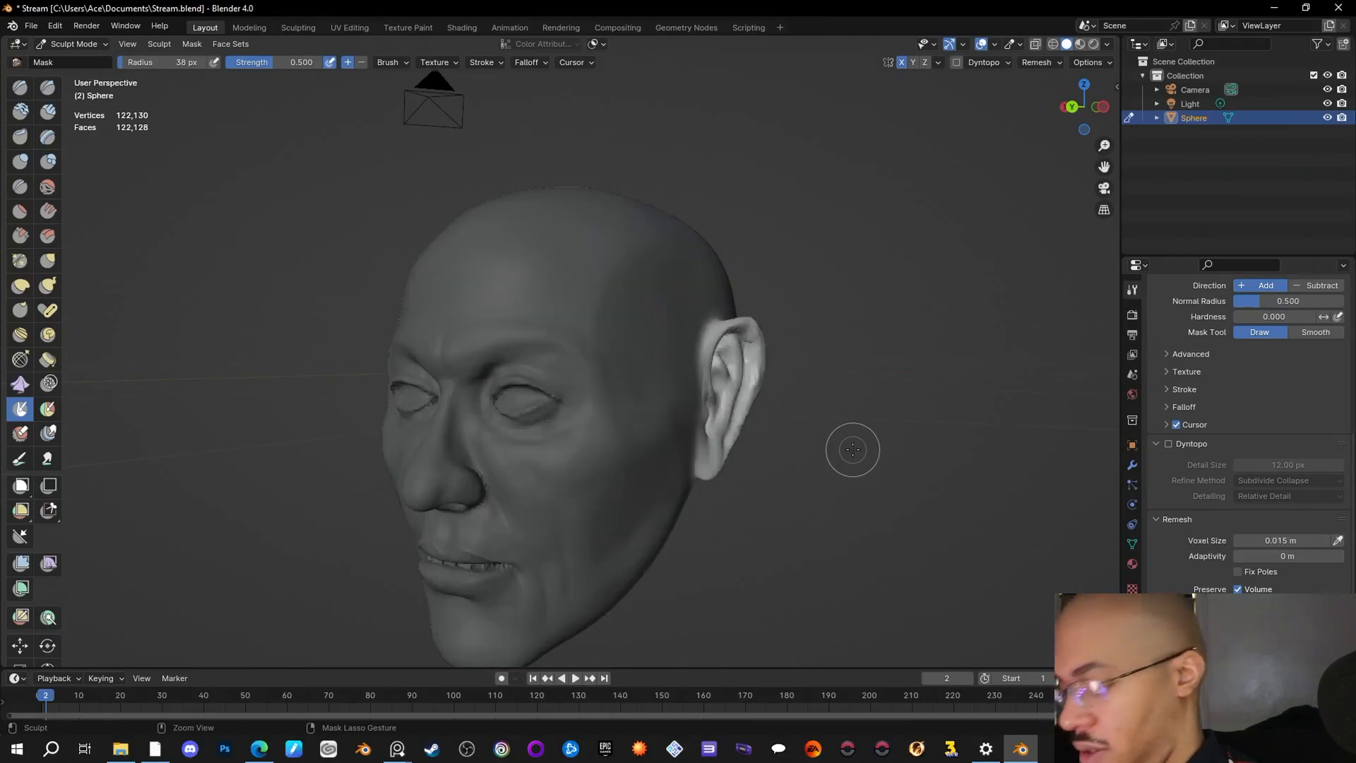
Step: Reshape the ear's overall form with the Grab brush at a 174 px radius, adjusting its upper rim and lobe
middle_drag(696, 439, 810, 508)
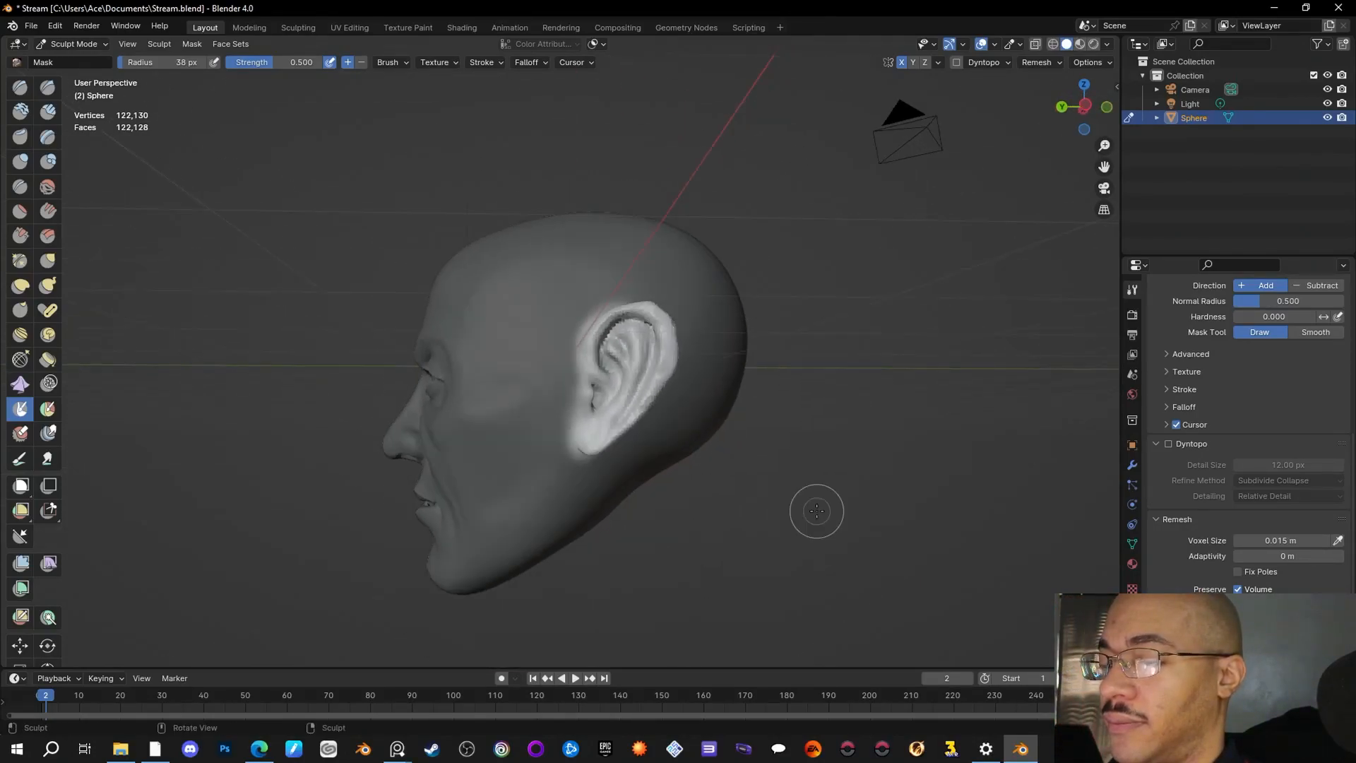
click(47, 259)
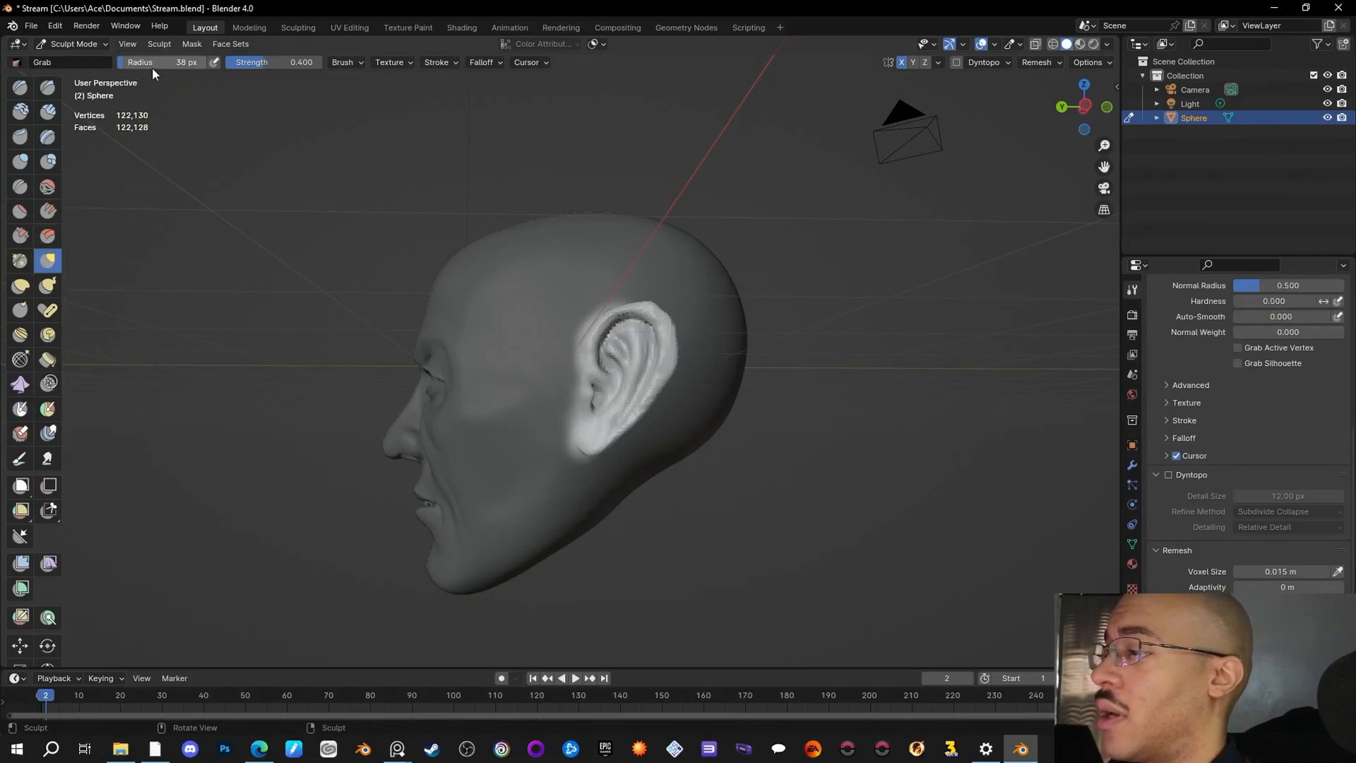
drag(146, 66, 159, 65)
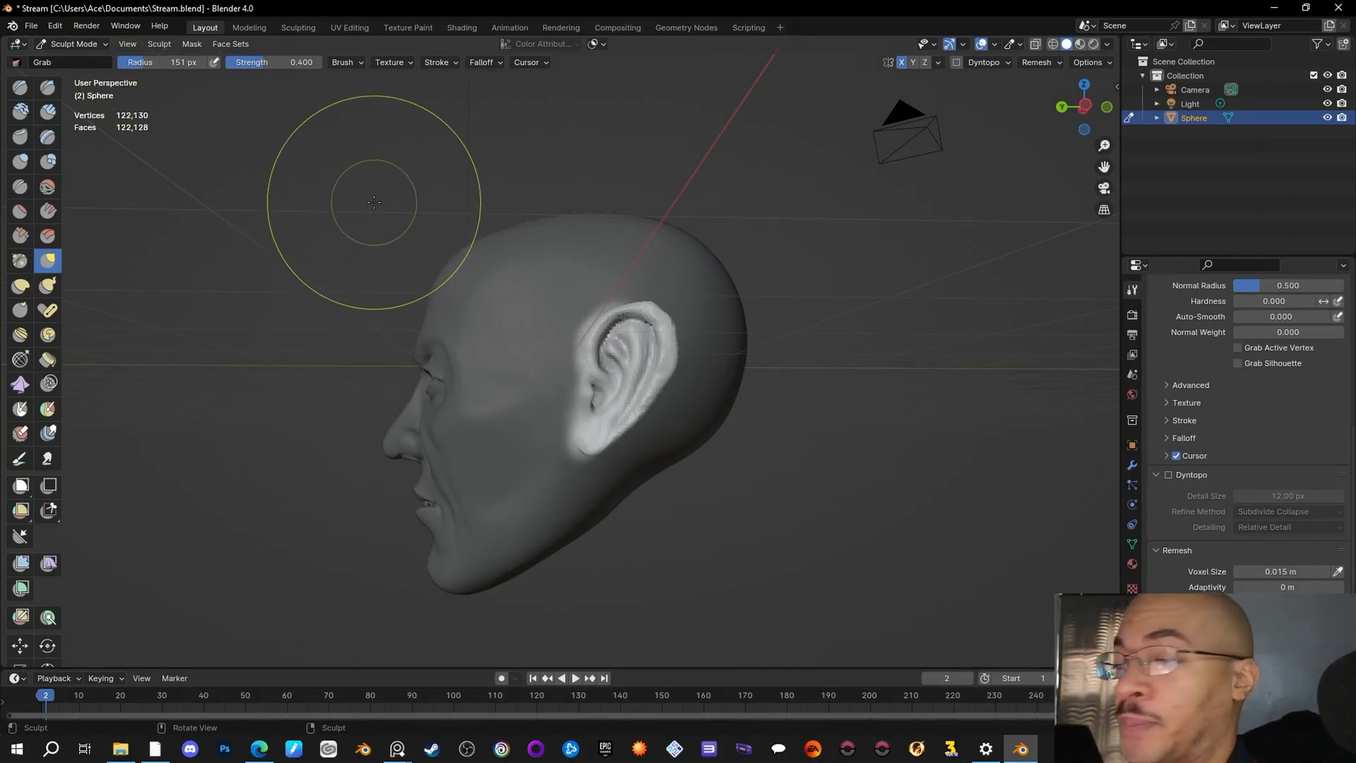
middle_drag(787, 535, 734, 480)
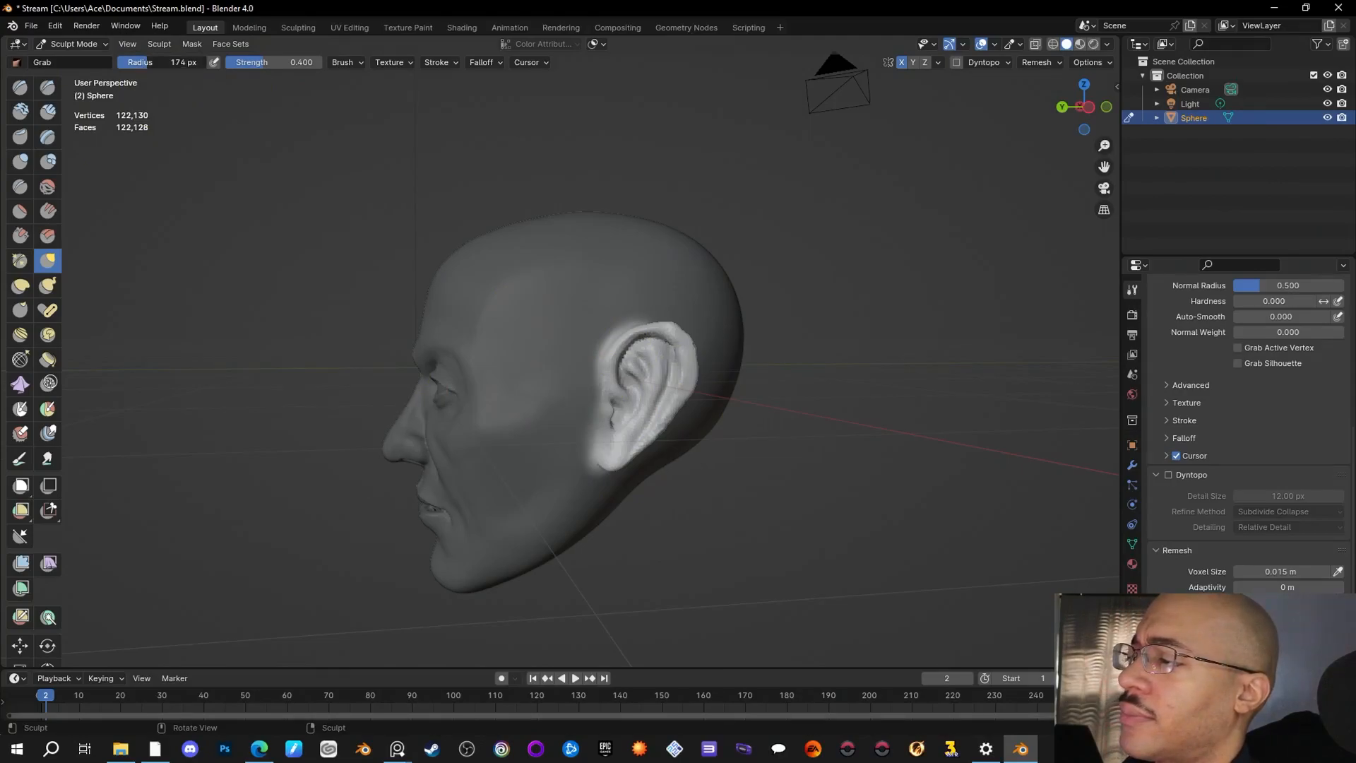
drag(630, 377, 607, 454)
drag(659, 337, 665, 333)
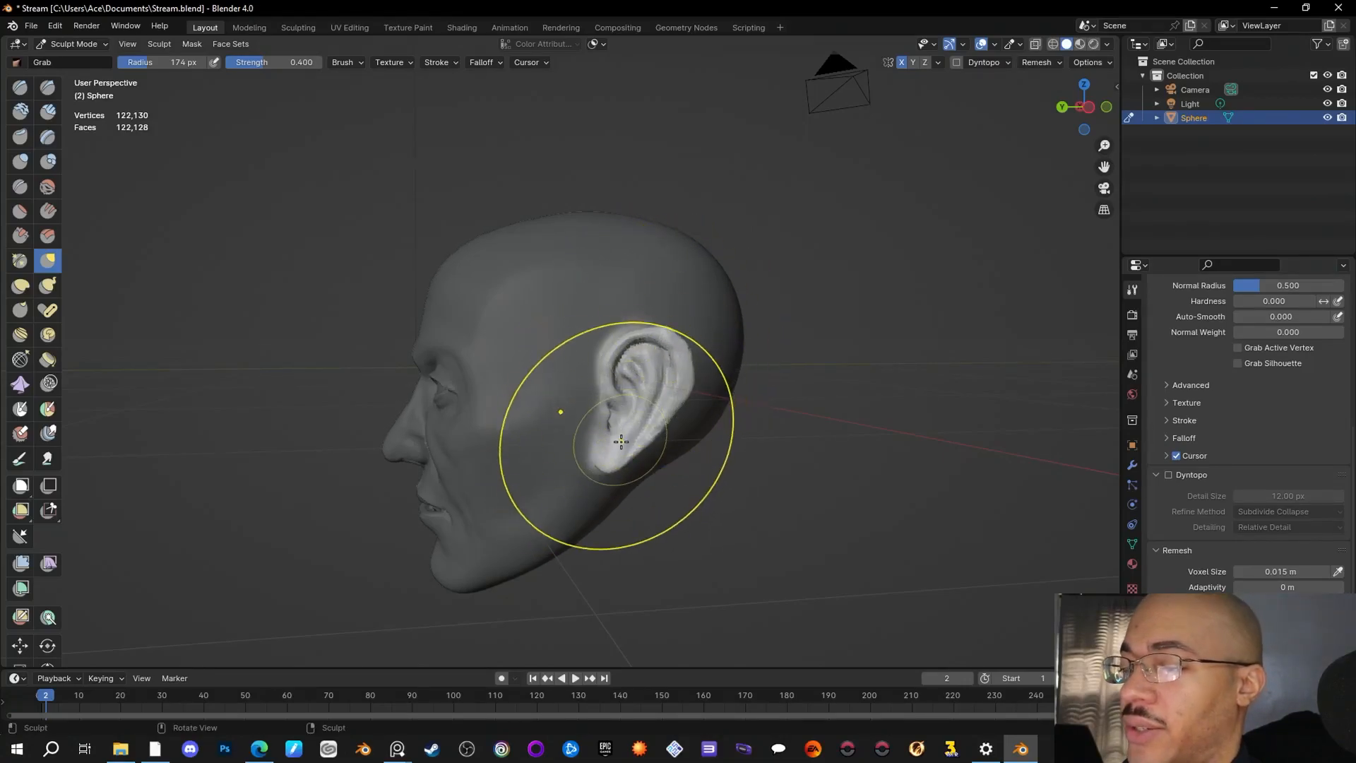
drag(604, 459, 605, 472)
Step: Refine the ear's upper rim in the left orthographic side view with small Grab strokes
middle_drag(775, 560, 762, 554)
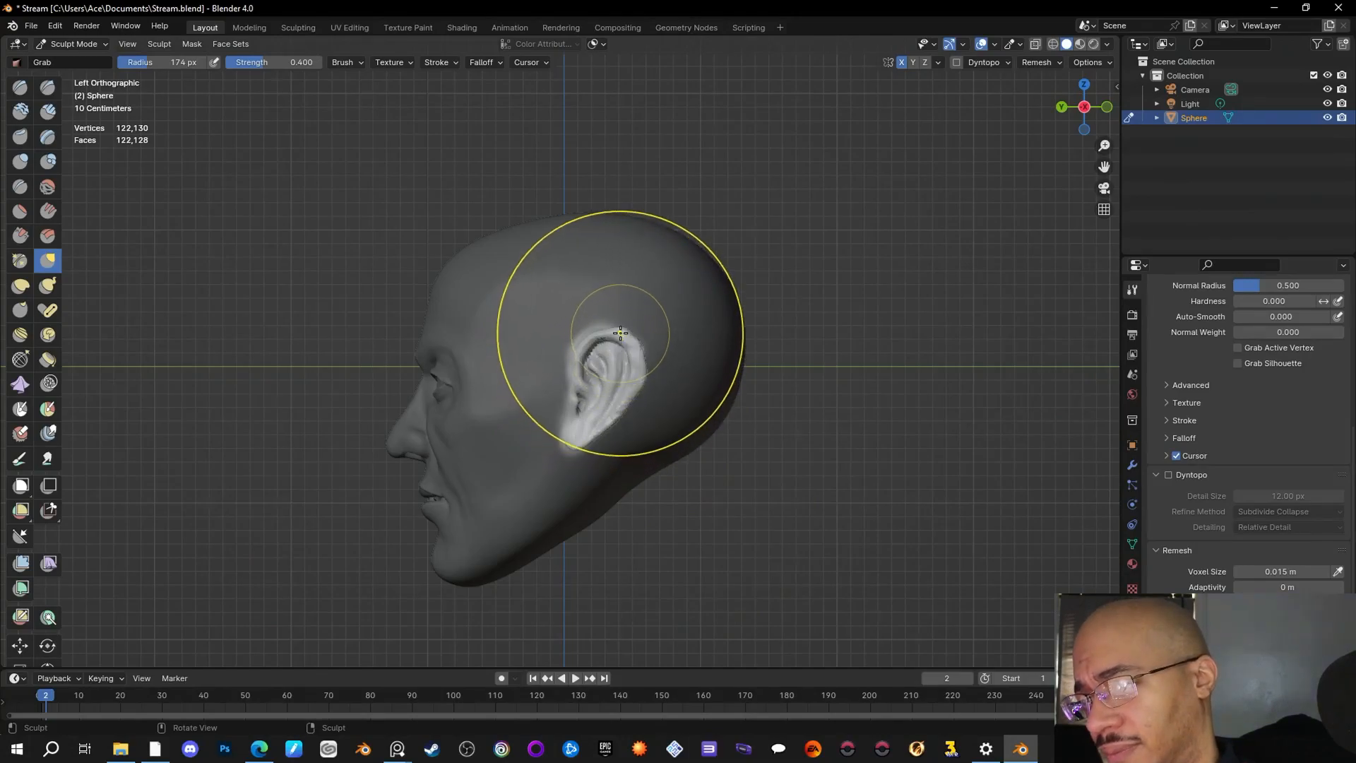
drag(621, 330, 614, 336)
mouse_move(612, 337)
mouse_down()
mouse_move(640, 374)
mouse_move(618, 335)
mouse_up()
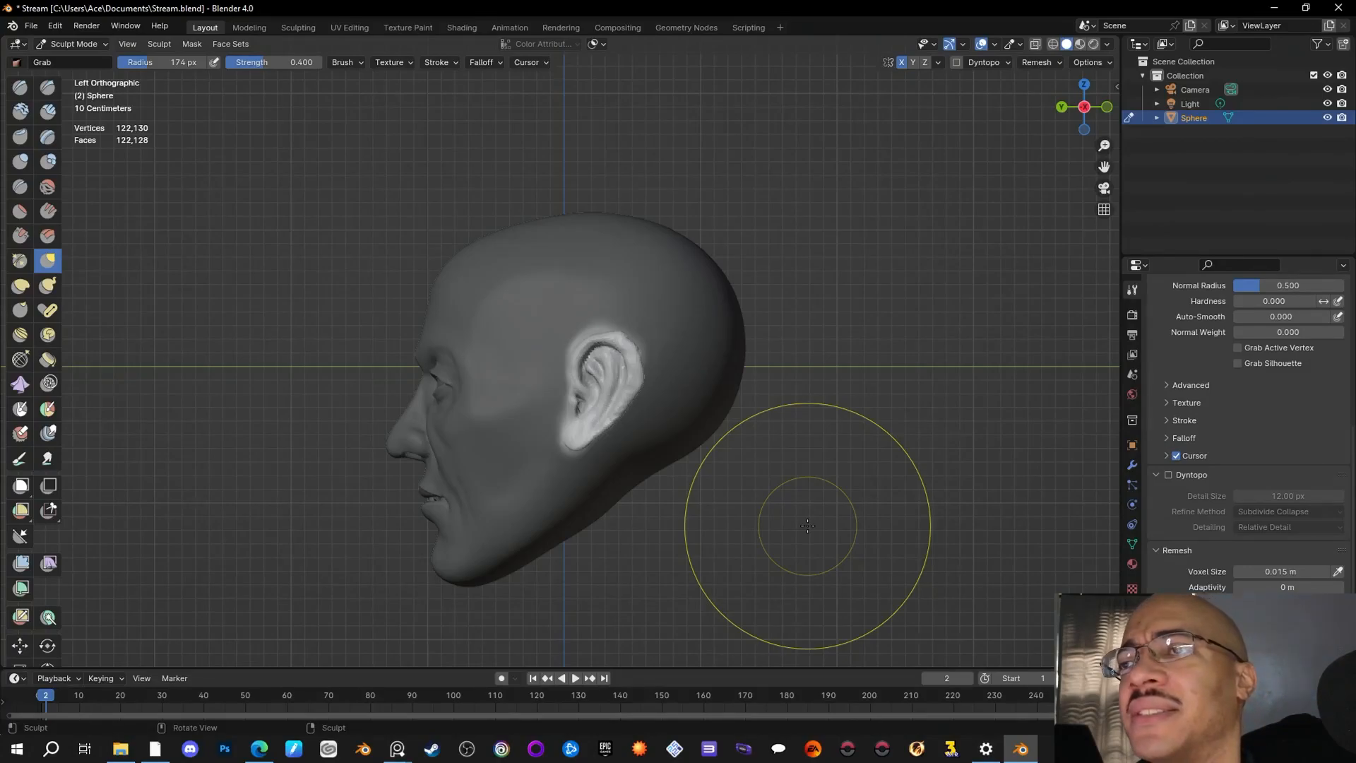
drag(620, 333, 617, 332)
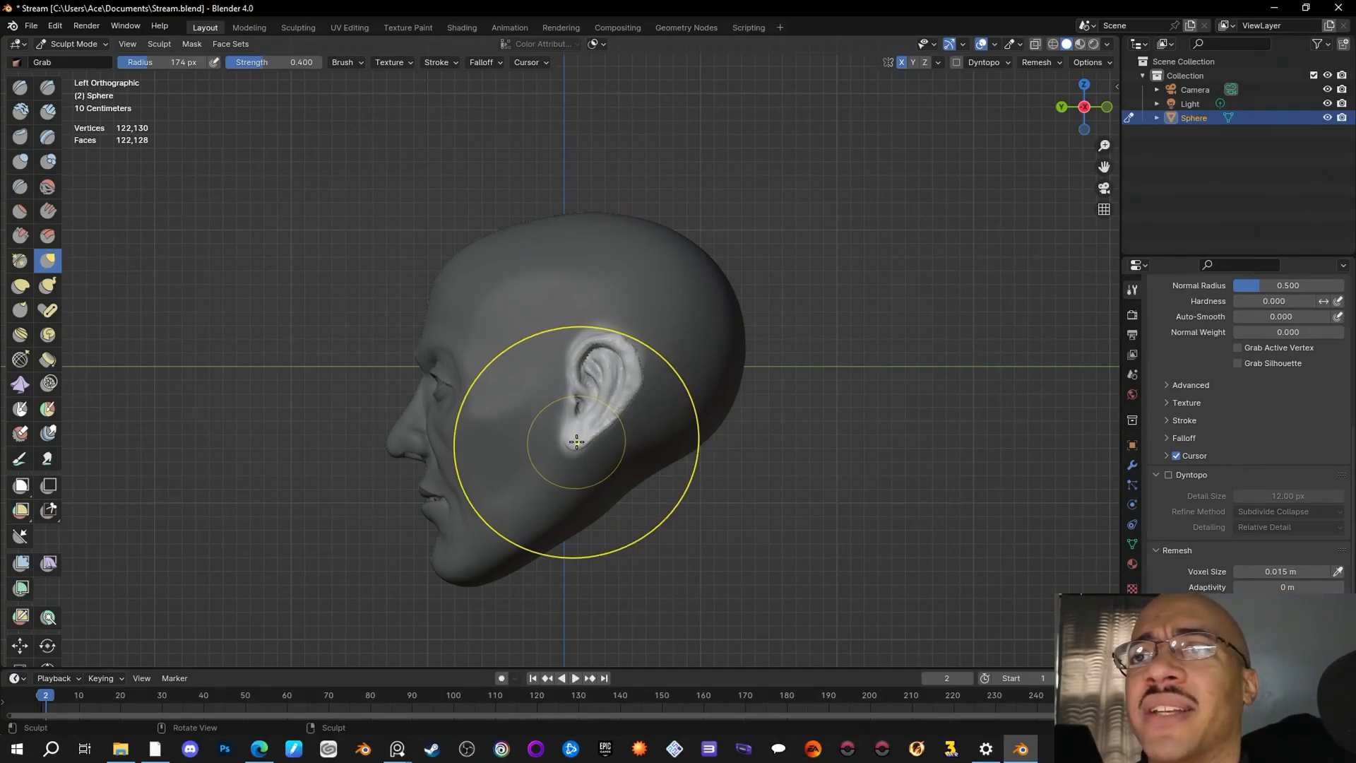
drag(616, 333, 613, 337)
drag(613, 338, 621, 334)
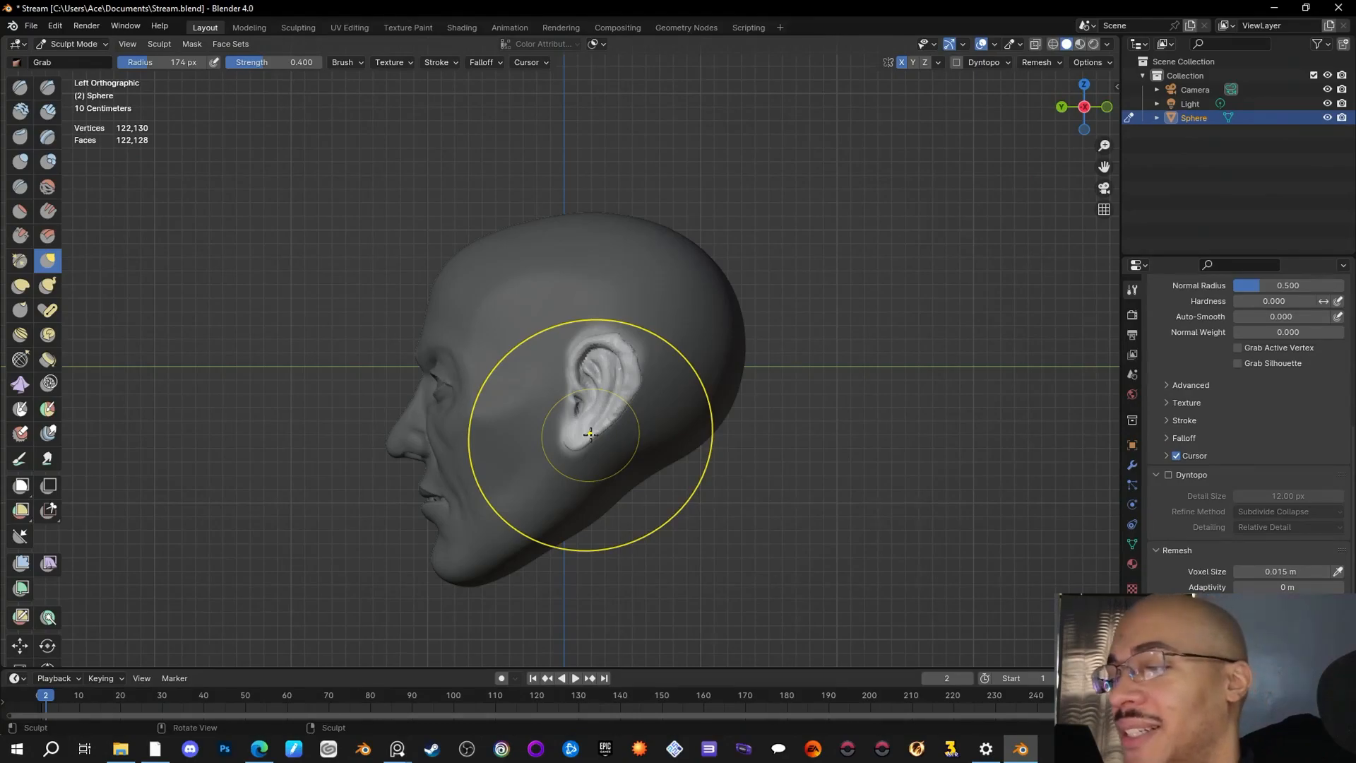
mouse_move(619, 329)
mouse_down()
mouse_move(621, 341)
mouse_move(612, 332)
mouse_up()
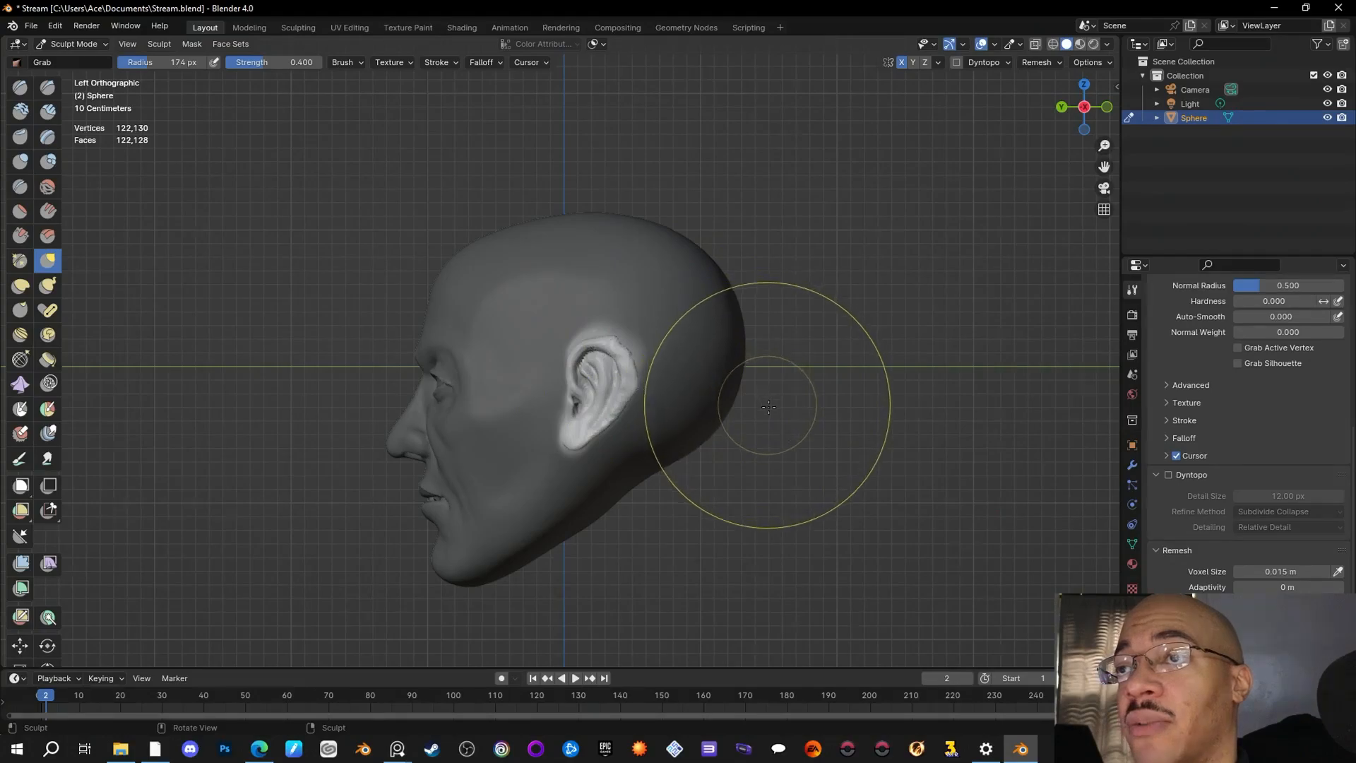
Step: Adjust the top of the ear from slightly rotated side views with the Grab brush
mouse_move(781, 485)
middle_down()
mouse_move(800, 501)
mouse_move(874, 481)
mouse_move(851, 487)
mouse_move(999, 490)
mouse_move(857, 490)
mouse_move(824, 458)
middle_up()
drag(624, 335, 620, 334)
mouse_move(786, 448)
middle_down()
mouse_move(895, 448)
mouse_move(876, 467)
middle_up()
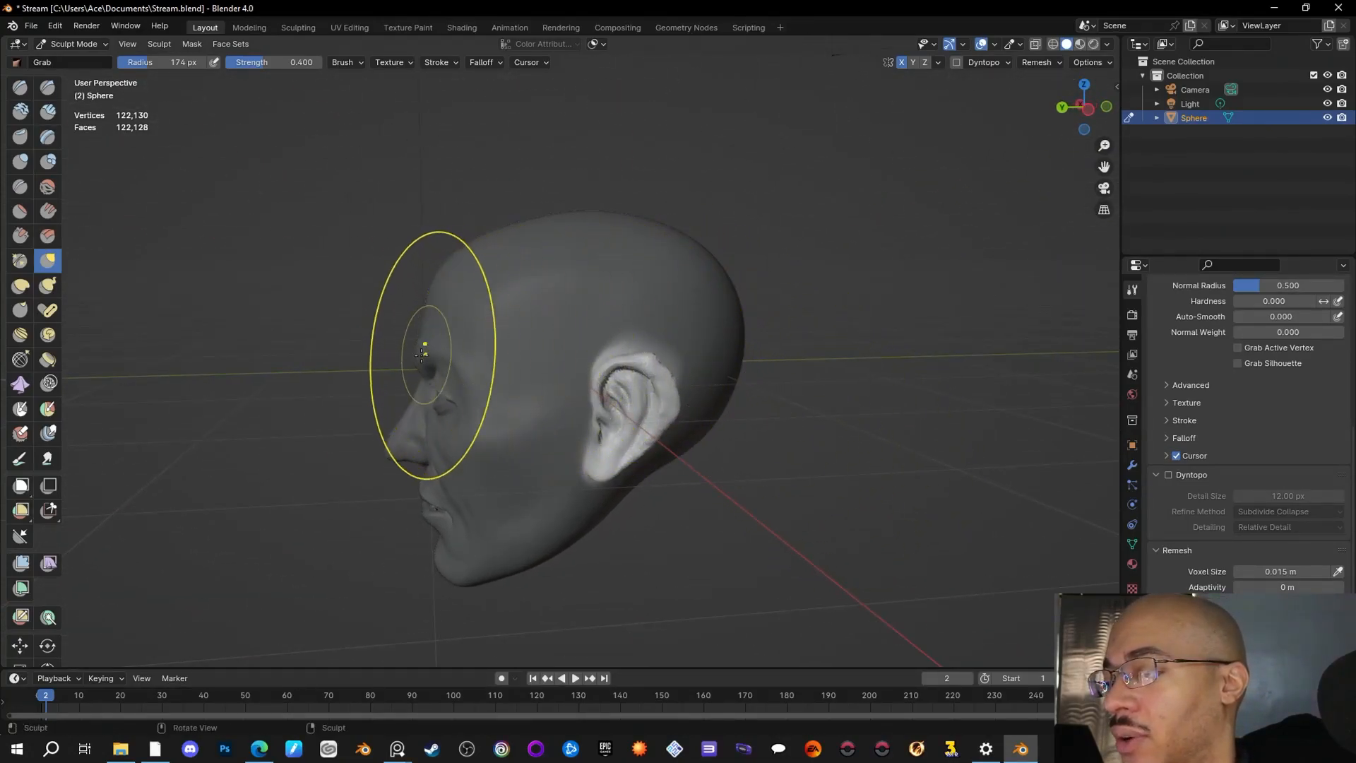
drag(645, 355, 637, 344)
middle_drag(784, 455, 627, 424)
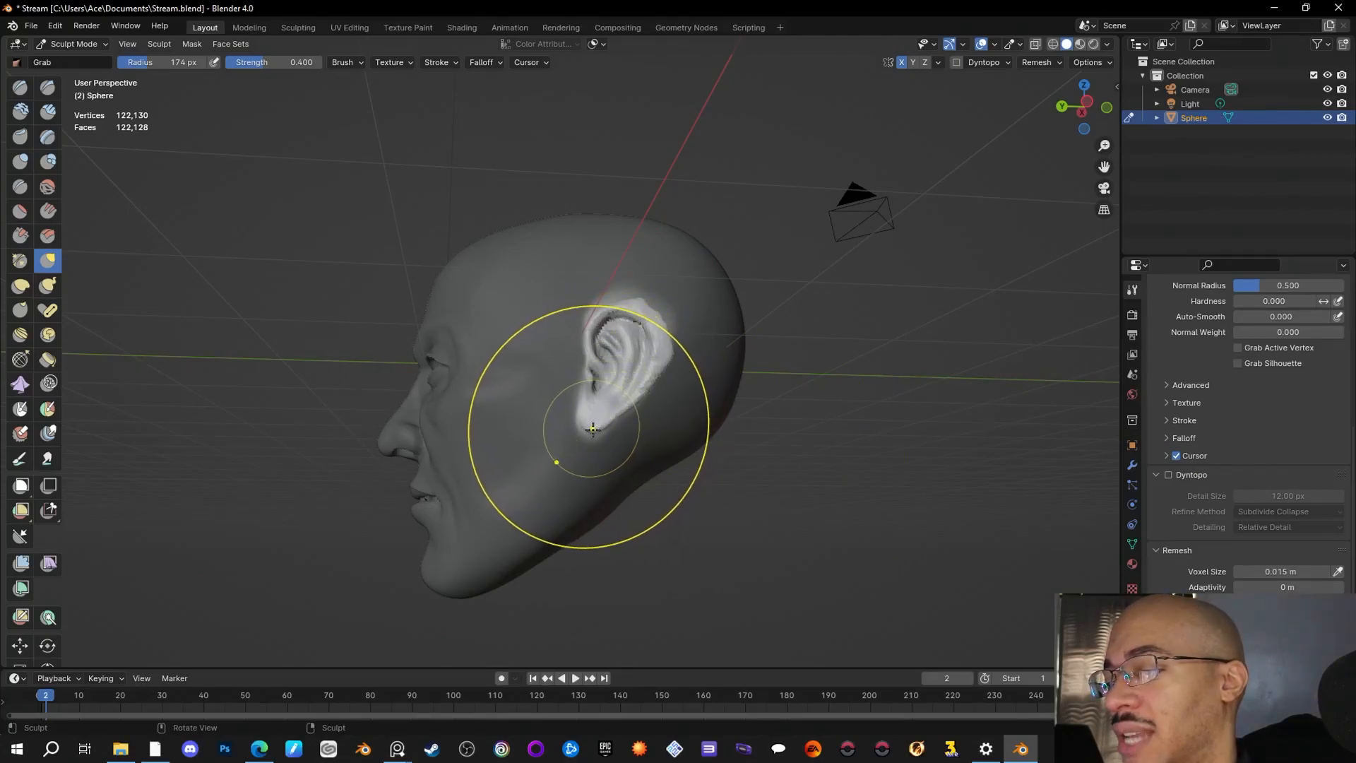
Step: Pull the upper back corner of the ear outward with the Grab brush, checking it from behind and three-quarter views
middle_drag(791, 444, 841, 475)
drag(684, 346, 689, 347)
mouse_move(872, 408)
middle_down()
mouse_move(784, 439)
mouse_move(731, 424)
mouse_move(831, 497)
middle_up()
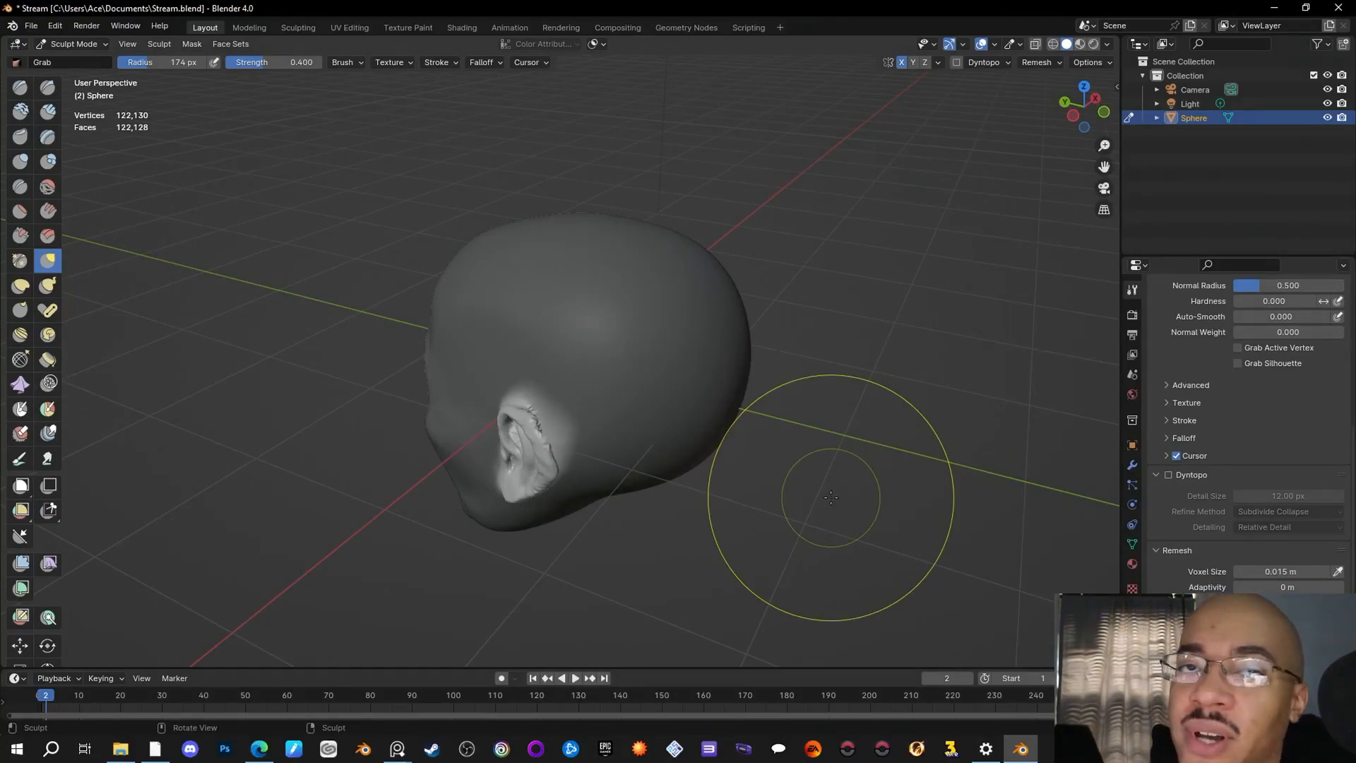
middle_drag(856, 493, 960, 439)
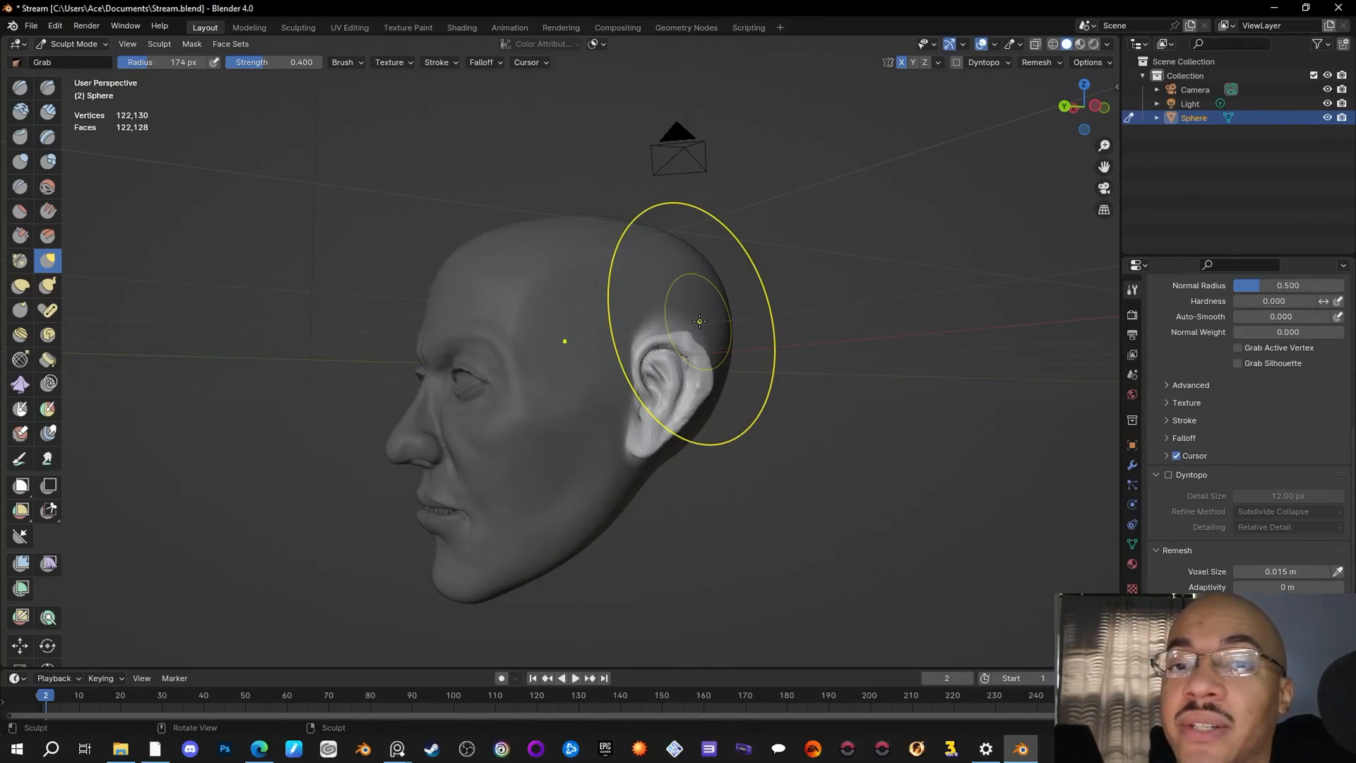
drag(685, 334, 710, 321)
middle_drag(796, 384, 812, 402)
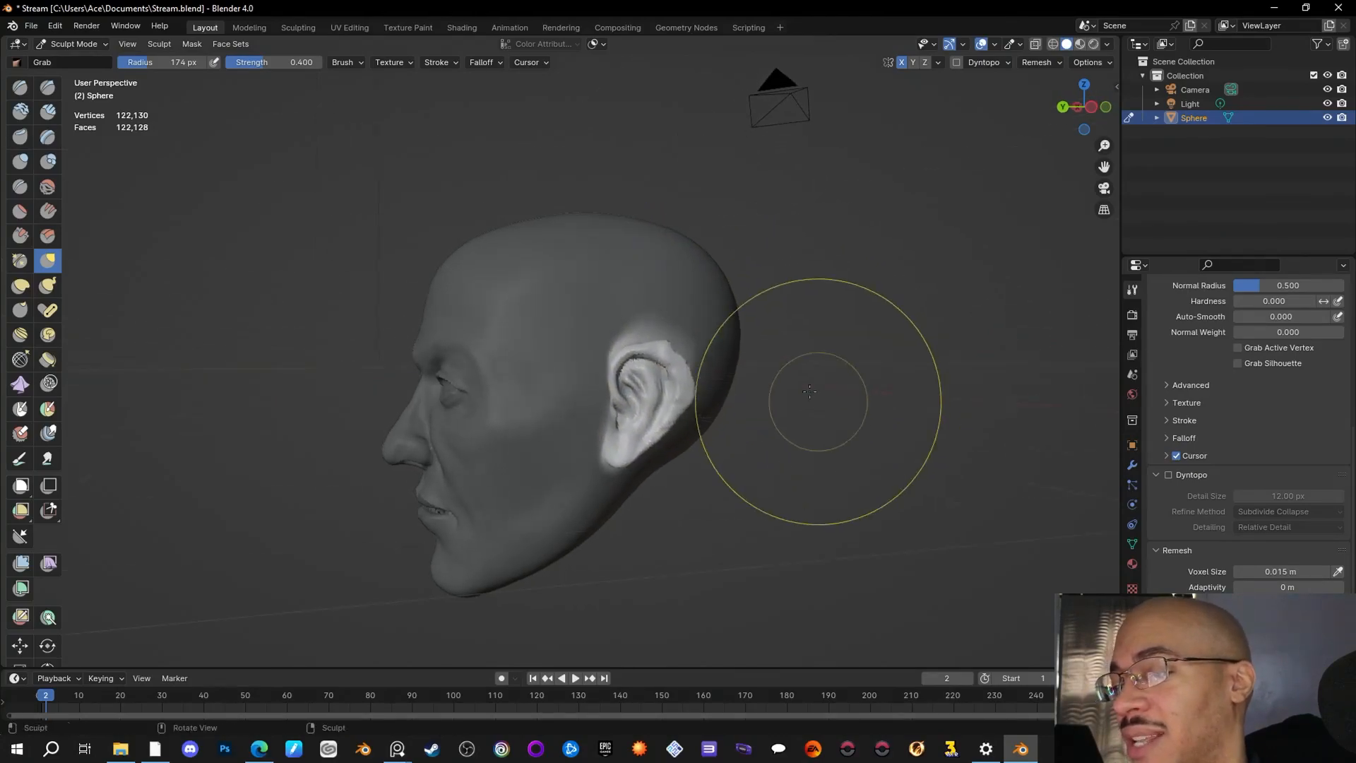
Step: Reduce the Grab radius to 30 px and smooth out the contour of the ear's upper and rear rim
drag(142, 62, 88, 44)
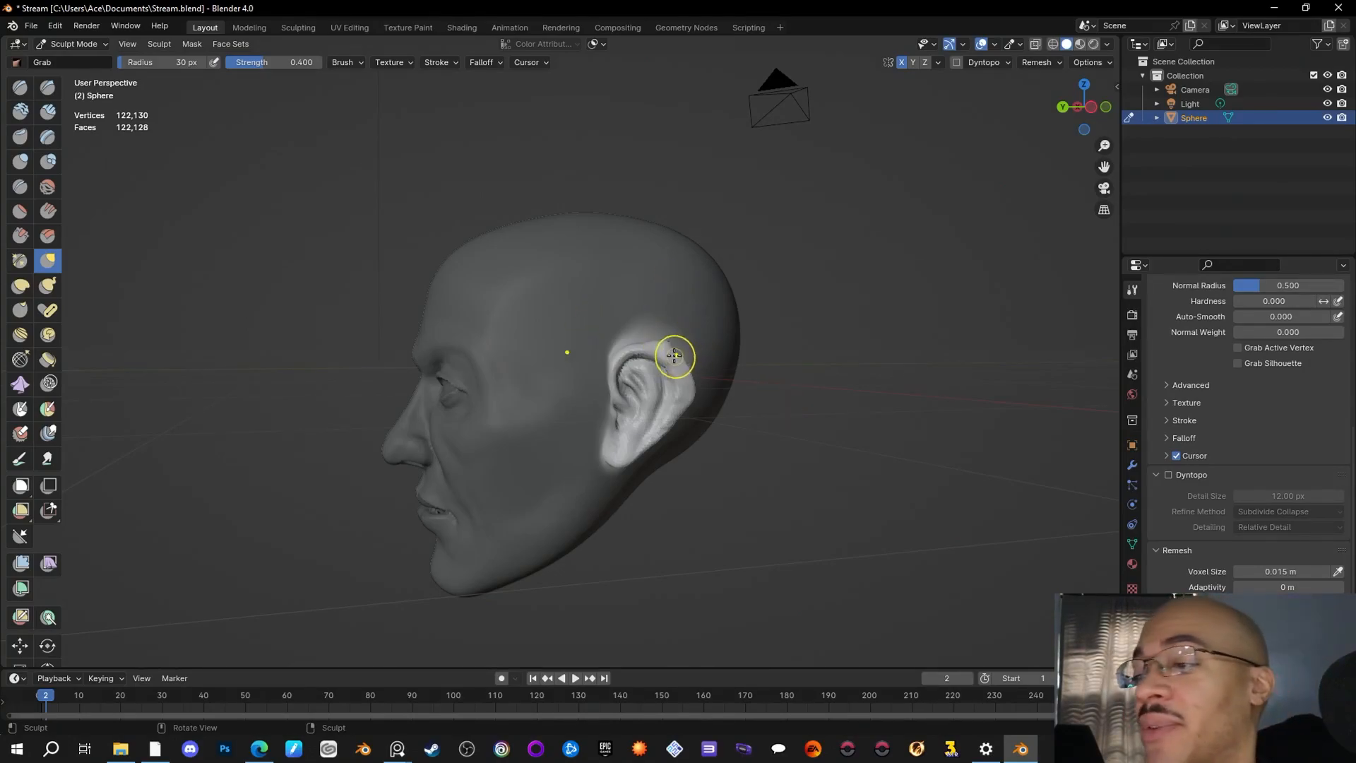
mouse_move(672, 352)
mouse_down()
mouse_move(666, 335)
mouse_move(670, 350)
mouse_up()
drag(670, 352, 675, 351)
drag(675, 354, 673, 350)
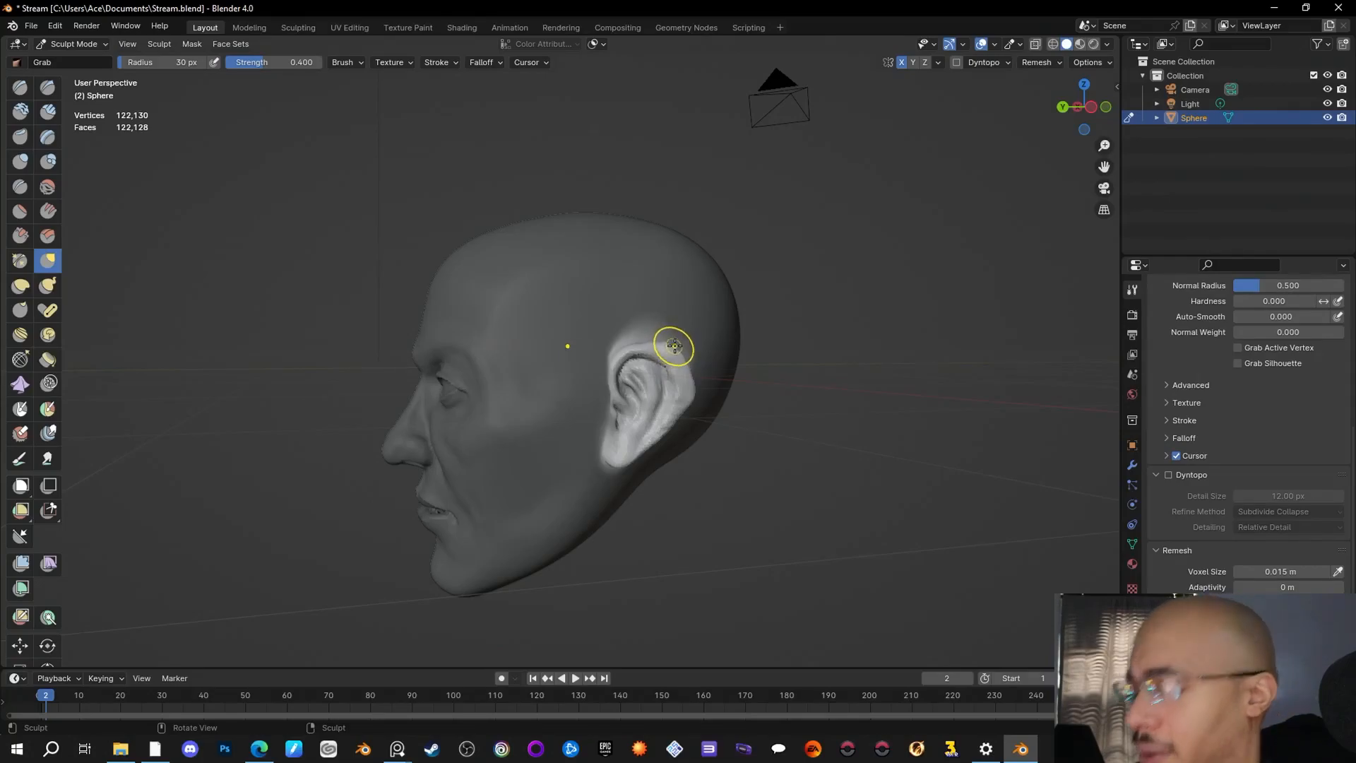
drag(668, 344, 682, 363)
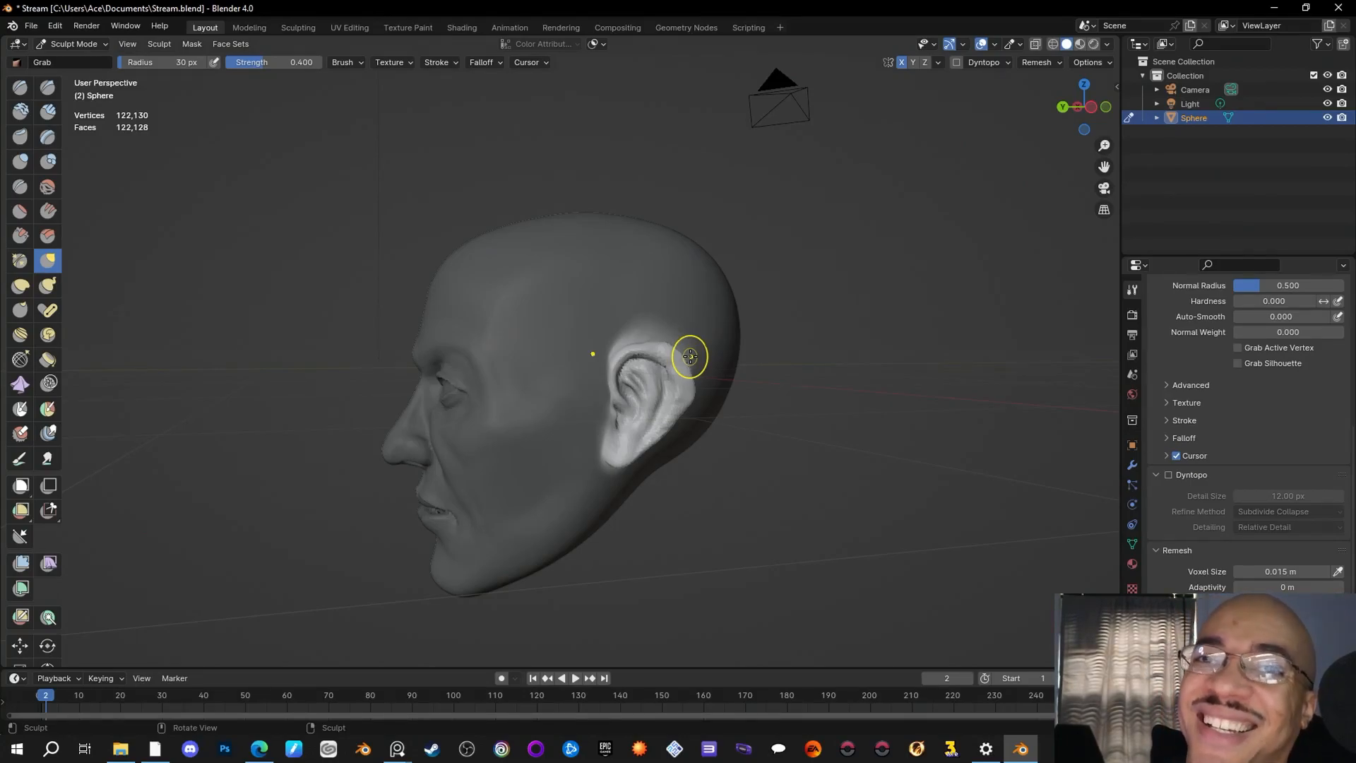
mouse_move(690, 356)
mouse_down()
mouse_move(678, 324)
mouse_move(664, 349)
mouse_move(690, 357)
mouse_up()
drag(669, 425, 690, 396)
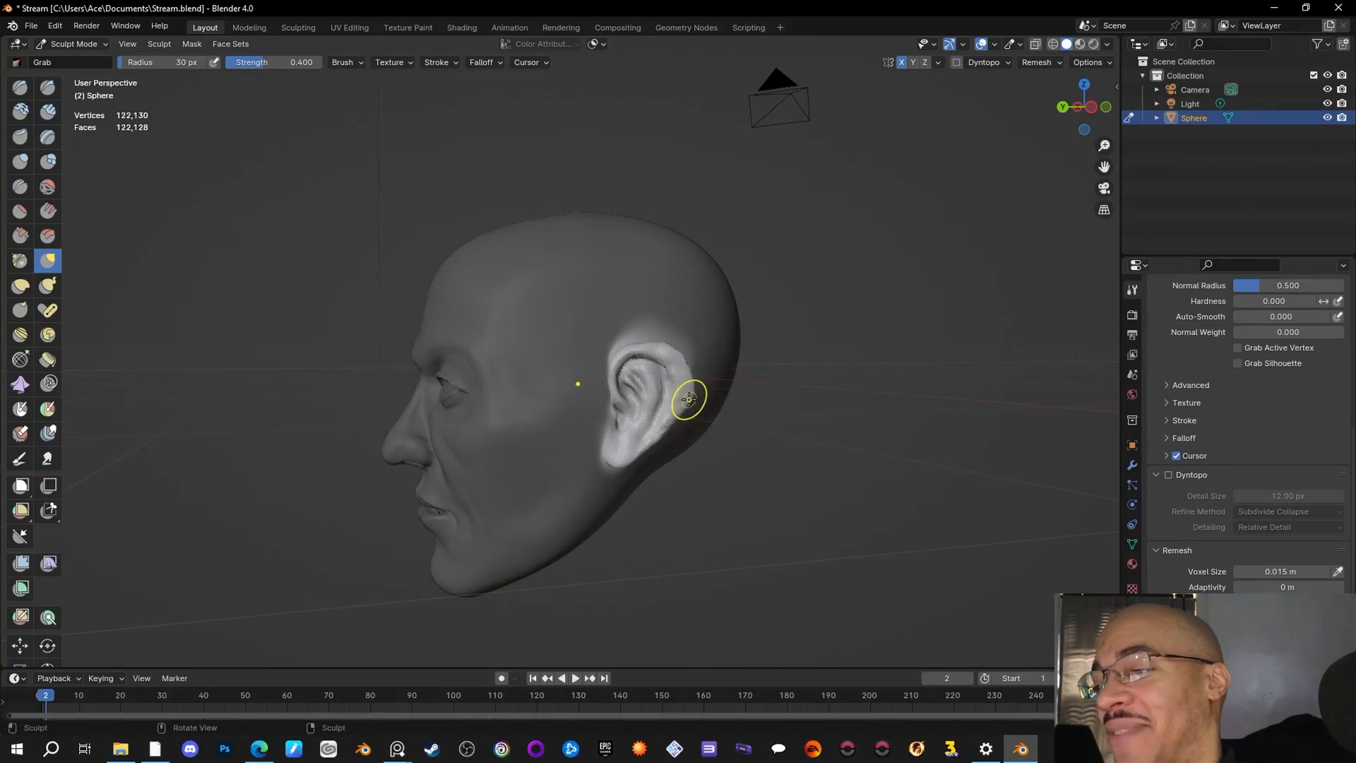
Step: Clear the mask and nudge the ear's rear edge slightly inward with the Grab brush
mouse_move(812, 429)
middle_down()
mouse_move(736, 426)
mouse_move(966, 426)
mouse_move(975, 398)
middle_up()
mouse_move(859, 420)
middle_down()
mouse_move(989, 467)
mouse_move(826, 460)
mouse_move(910, 421)
mouse_move(902, 438)
mouse_move(822, 435)
middle_up()
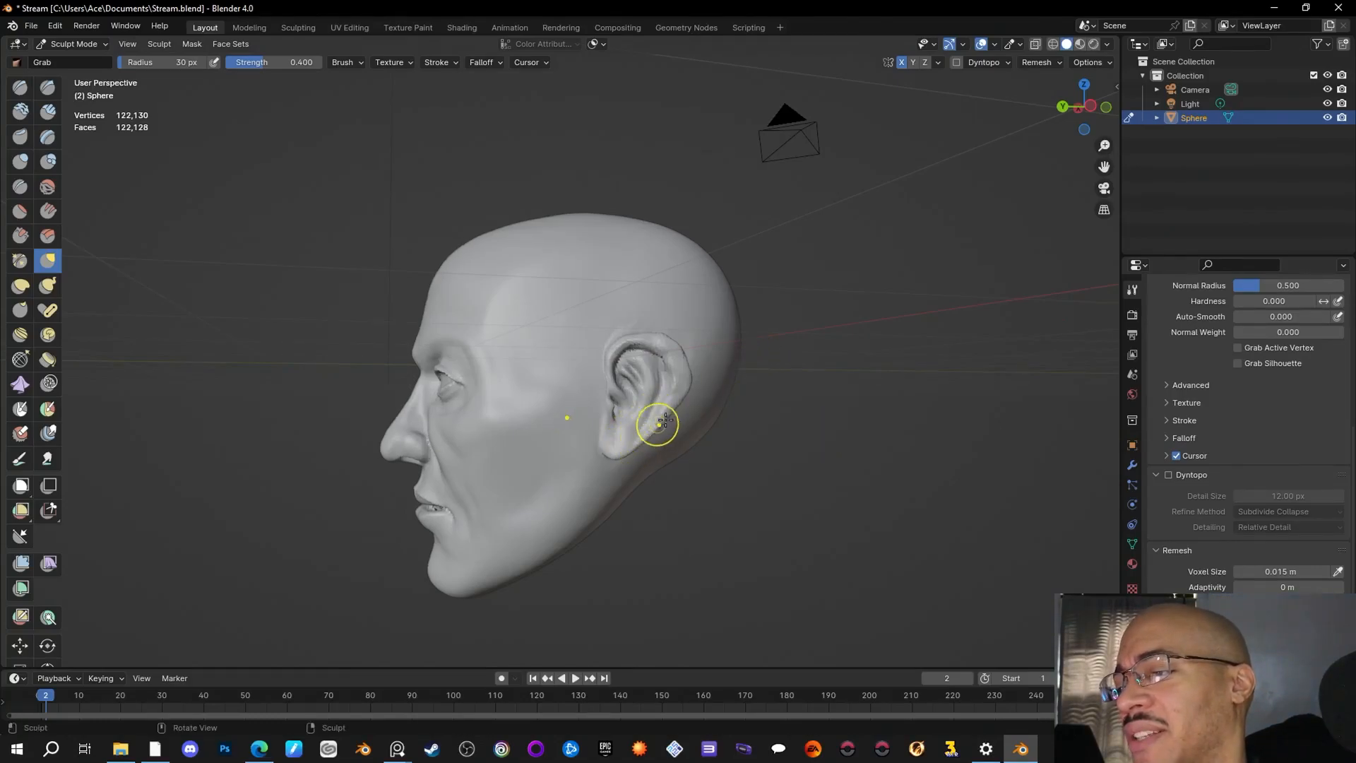
drag(689, 376, 686, 375)
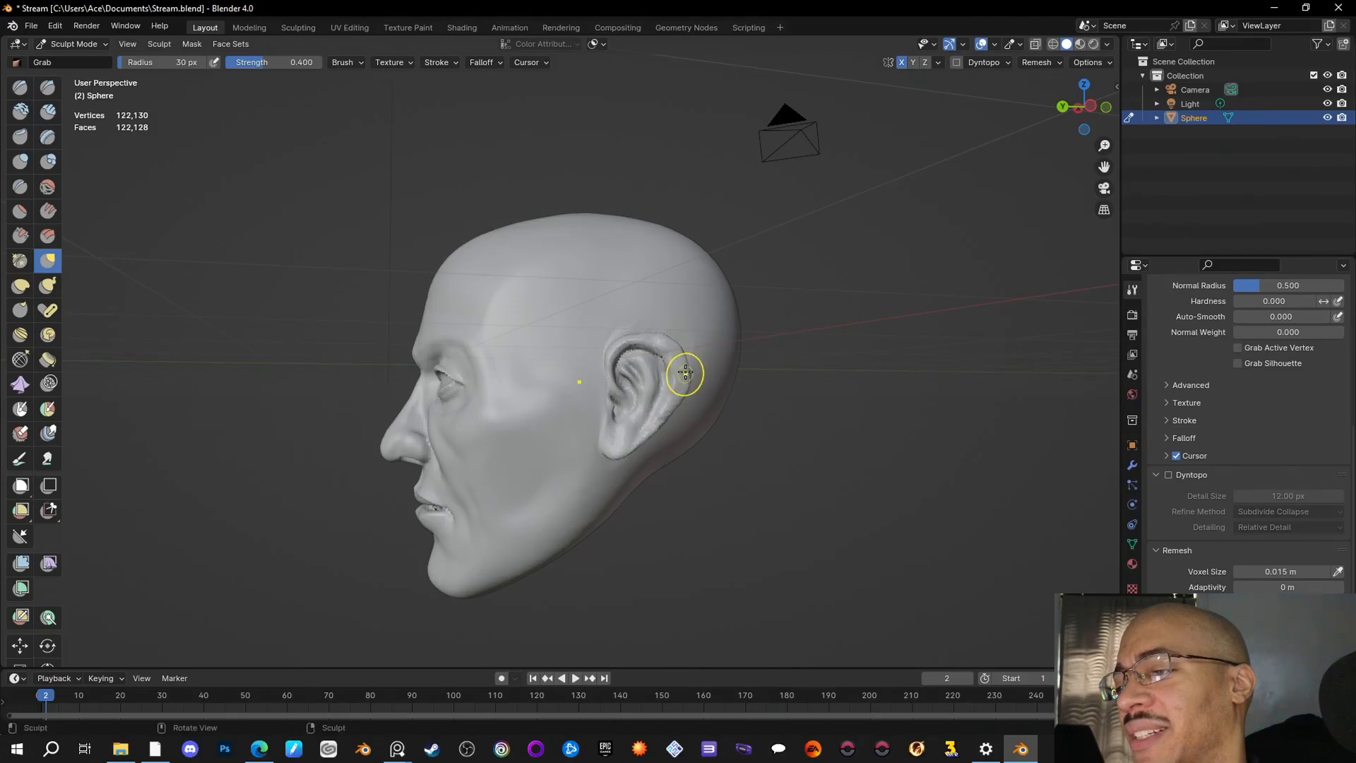
Step: Build up the back surface of the ear with the Clay Strips brush at 30 px radius and 0.600 strength
mouse_move(787, 415)
middle_down()
mouse_move(899, 448)
mouse_move(621, 434)
middle_up()
click(48, 111)
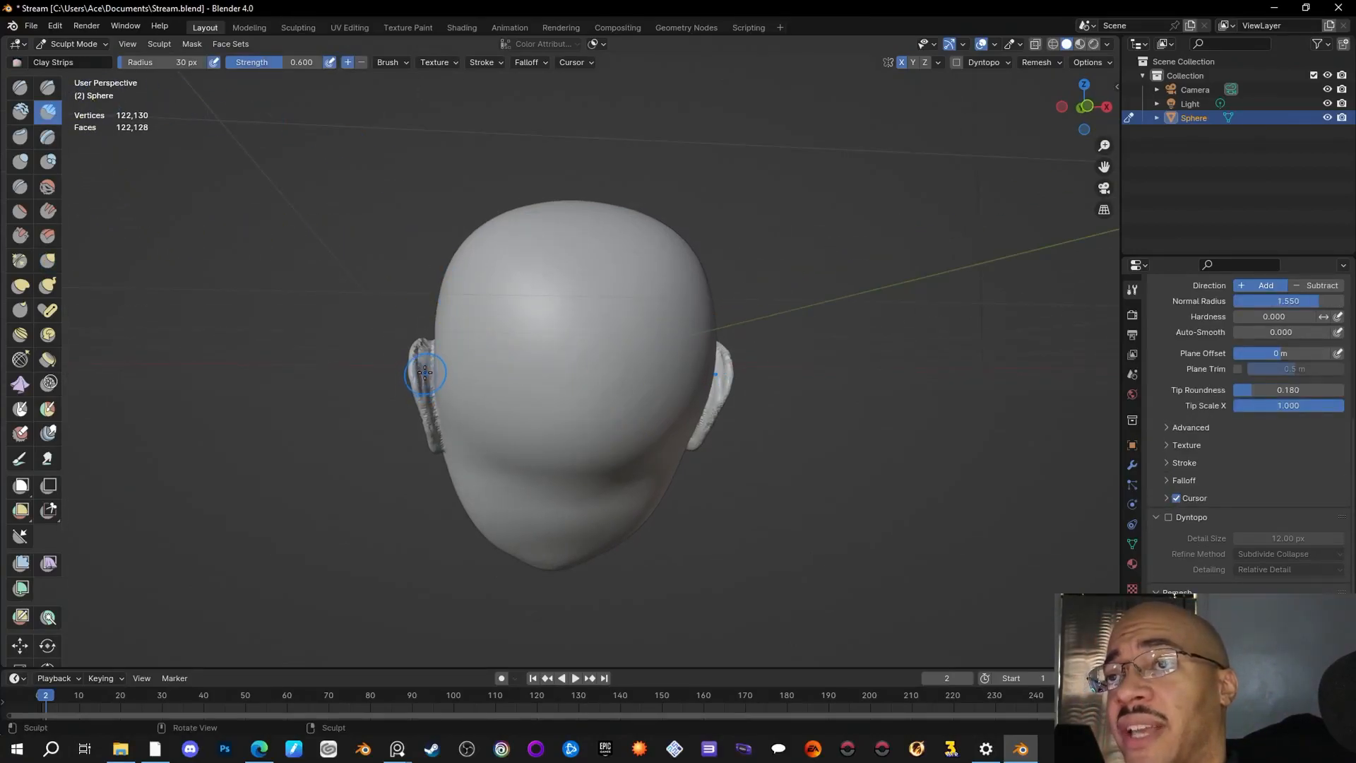
drag(425, 362, 422, 434)
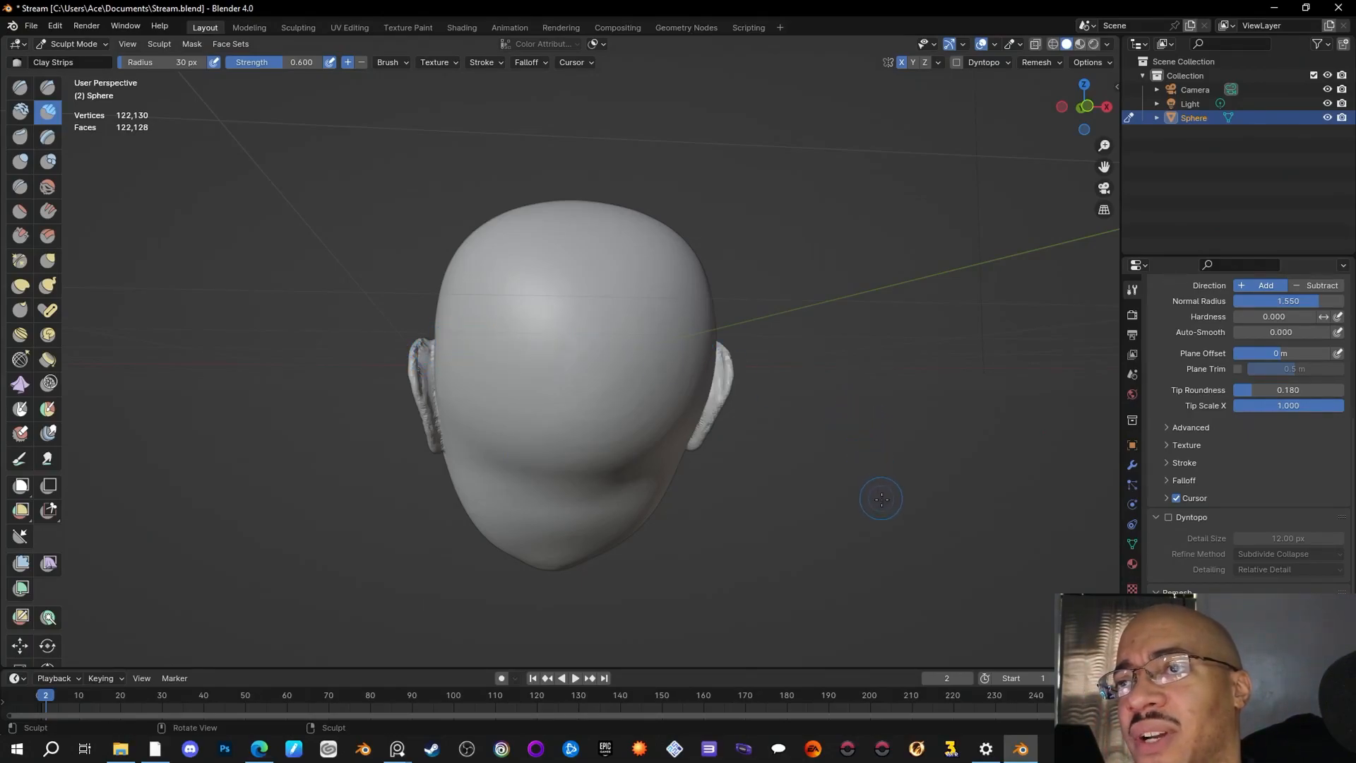
mouse_move(846, 460)
middle_down()
mouse_move(906, 582)
mouse_move(532, 396)
middle_up()
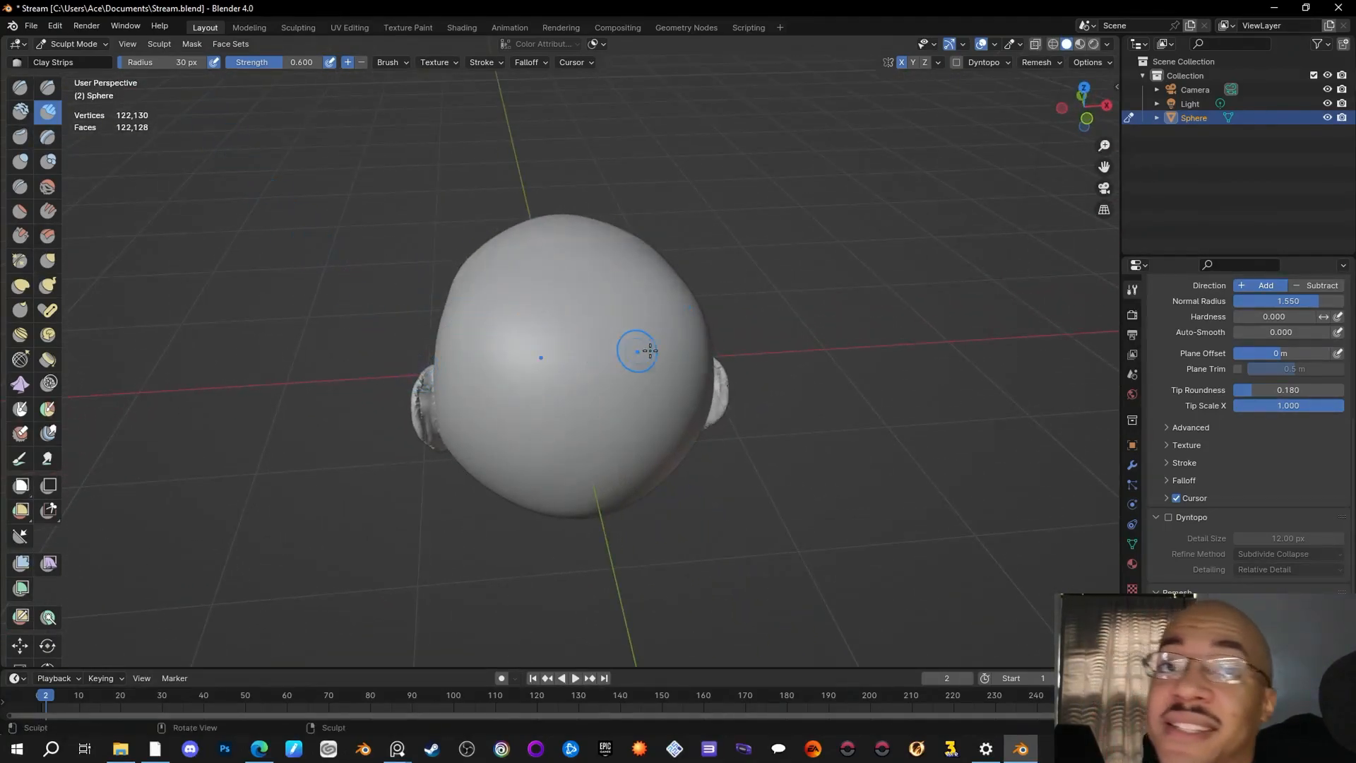
mouse_move(418, 366)
mouse_down()
mouse_move(415, 415)
mouse_move(428, 362)
mouse_up()
middle_drag(433, 448, 725, 454)
mouse_move(422, 359)
mouse_down()
mouse_move(426, 385)
mouse_move(421, 343)
mouse_move(418, 357)
mouse_up()
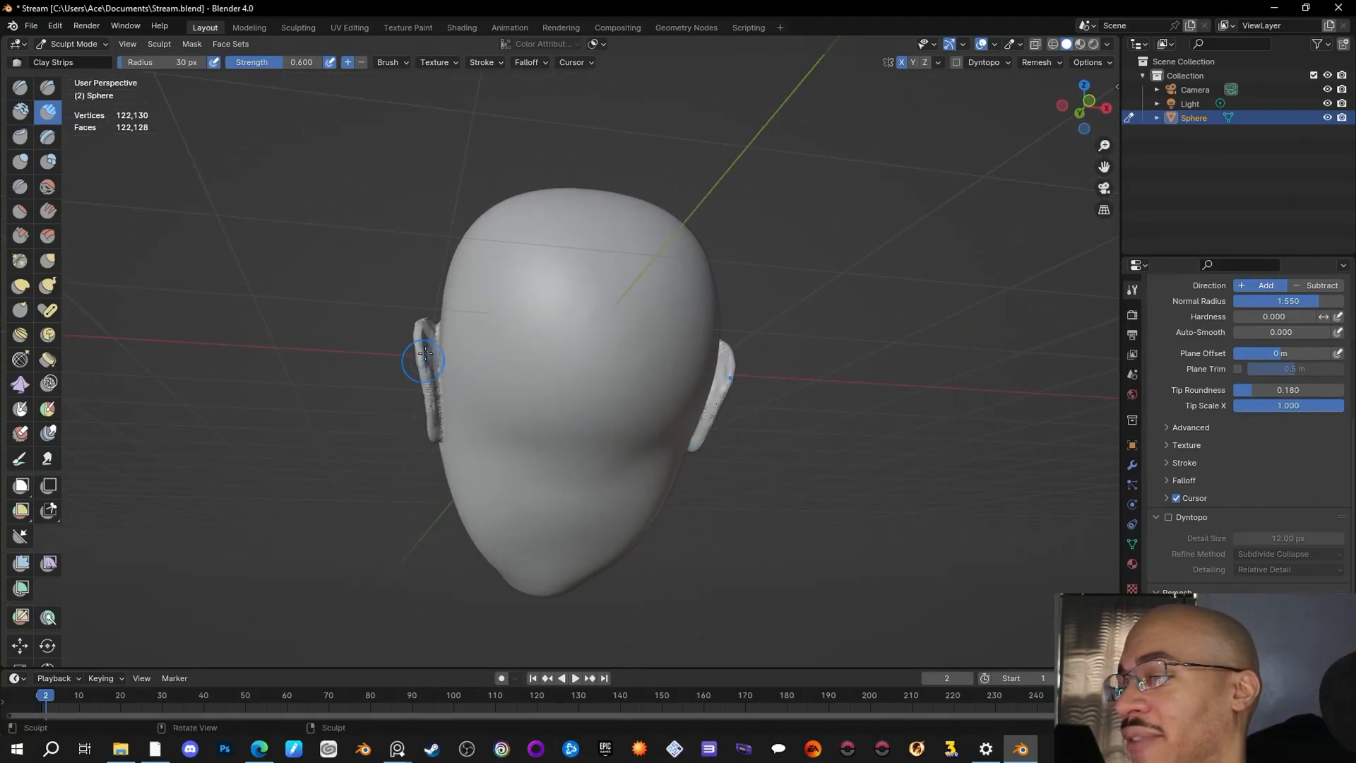
Step: Thicken the ear's outer rim from the lobe to the top with the Inflate/Deflate brush set to Inflate
middle_drag(809, 494, 879, 520)
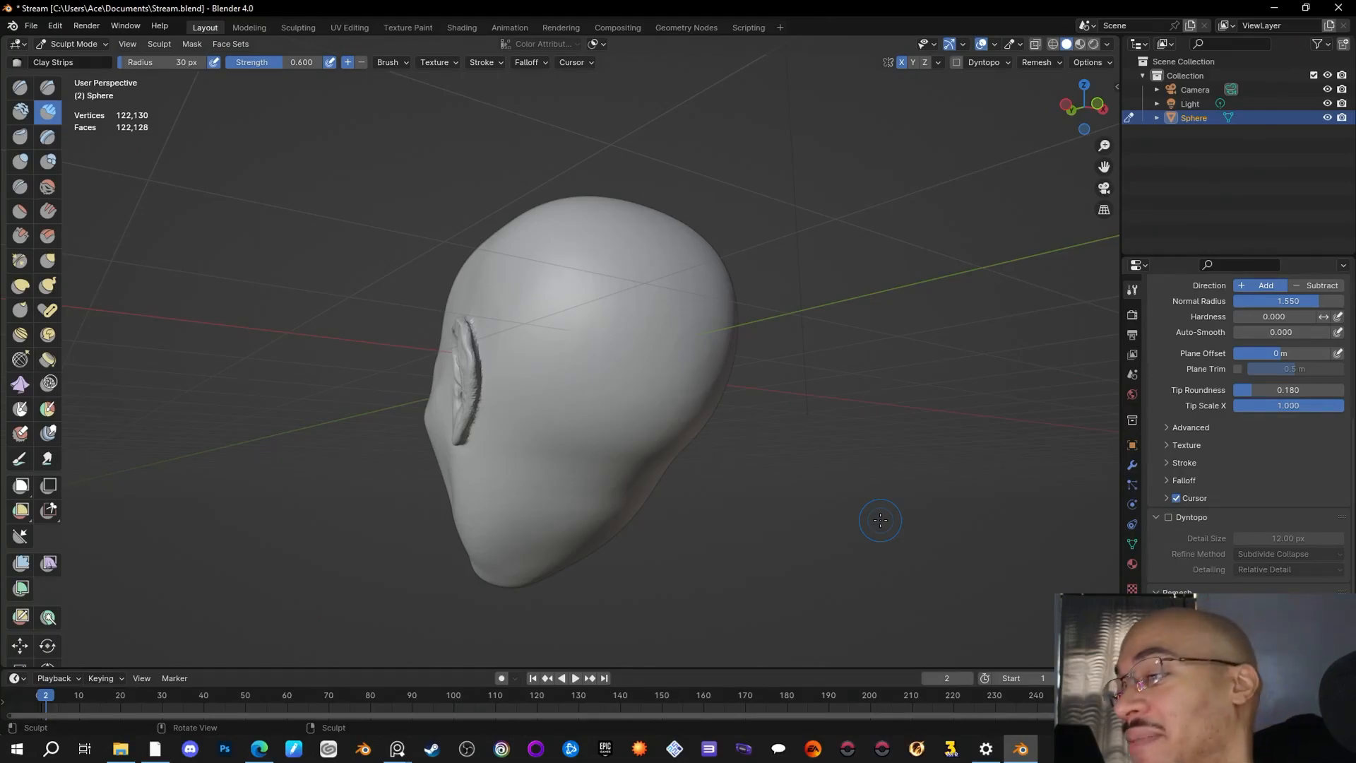
mouse_move(880, 521)
middle_down()
mouse_move(865, 475)
mouse_move(897, 472)
mouse_move(883, 520)
middle_up()
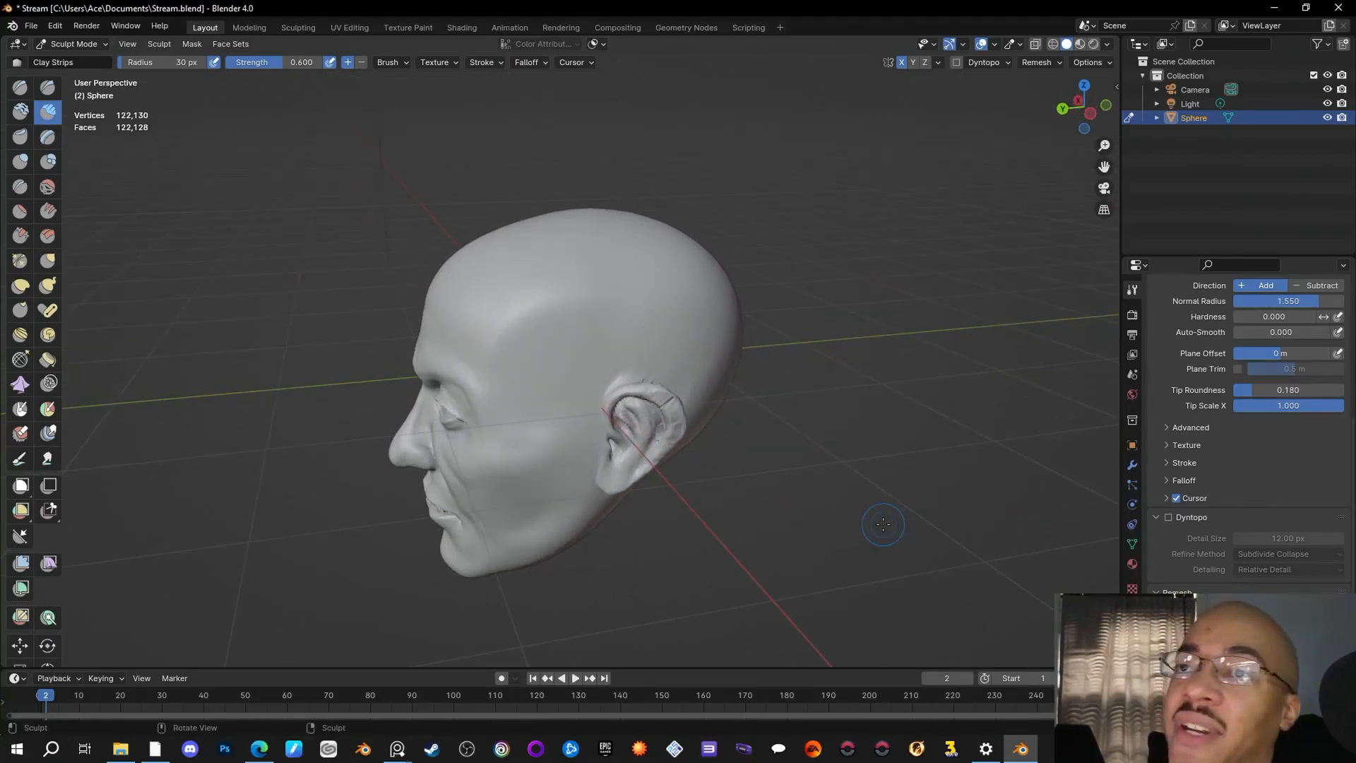
middle_drag(706, 395, 812, 415)
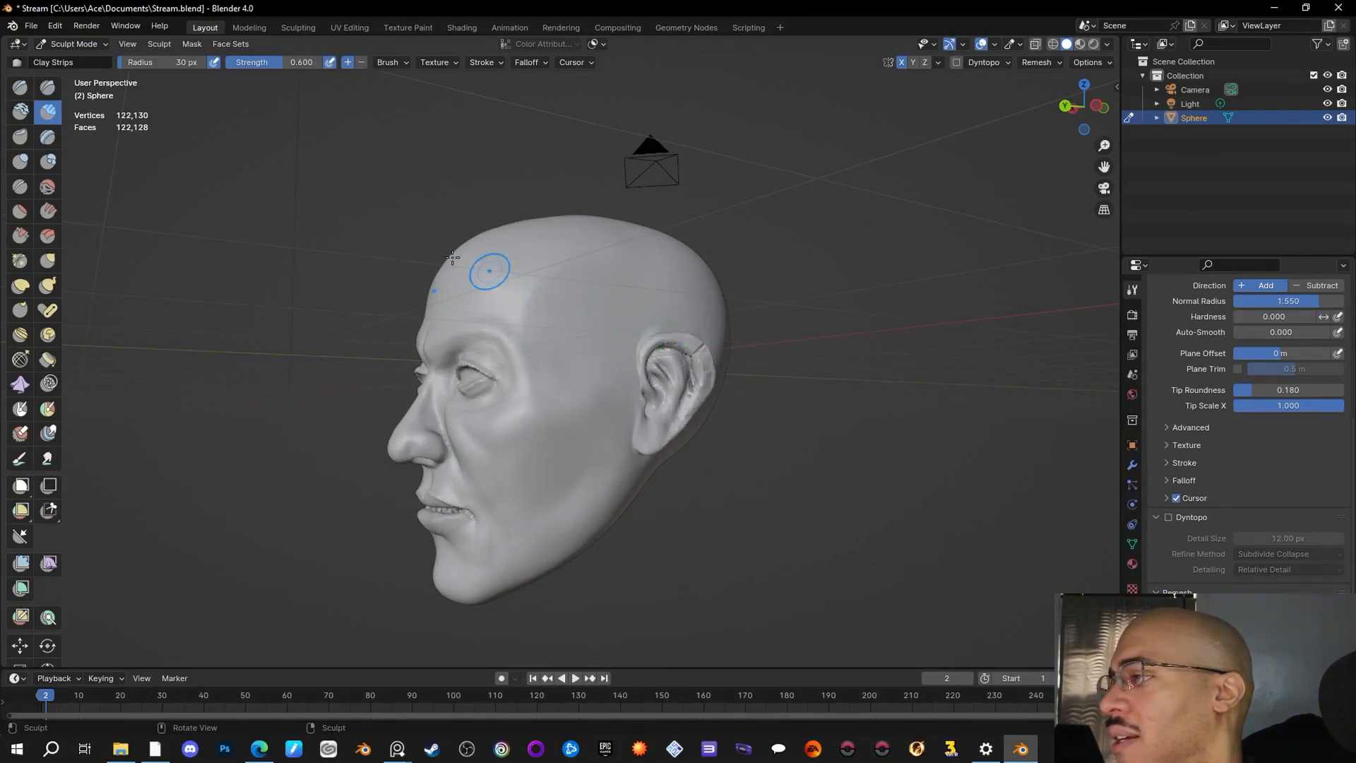
click(20, 161)
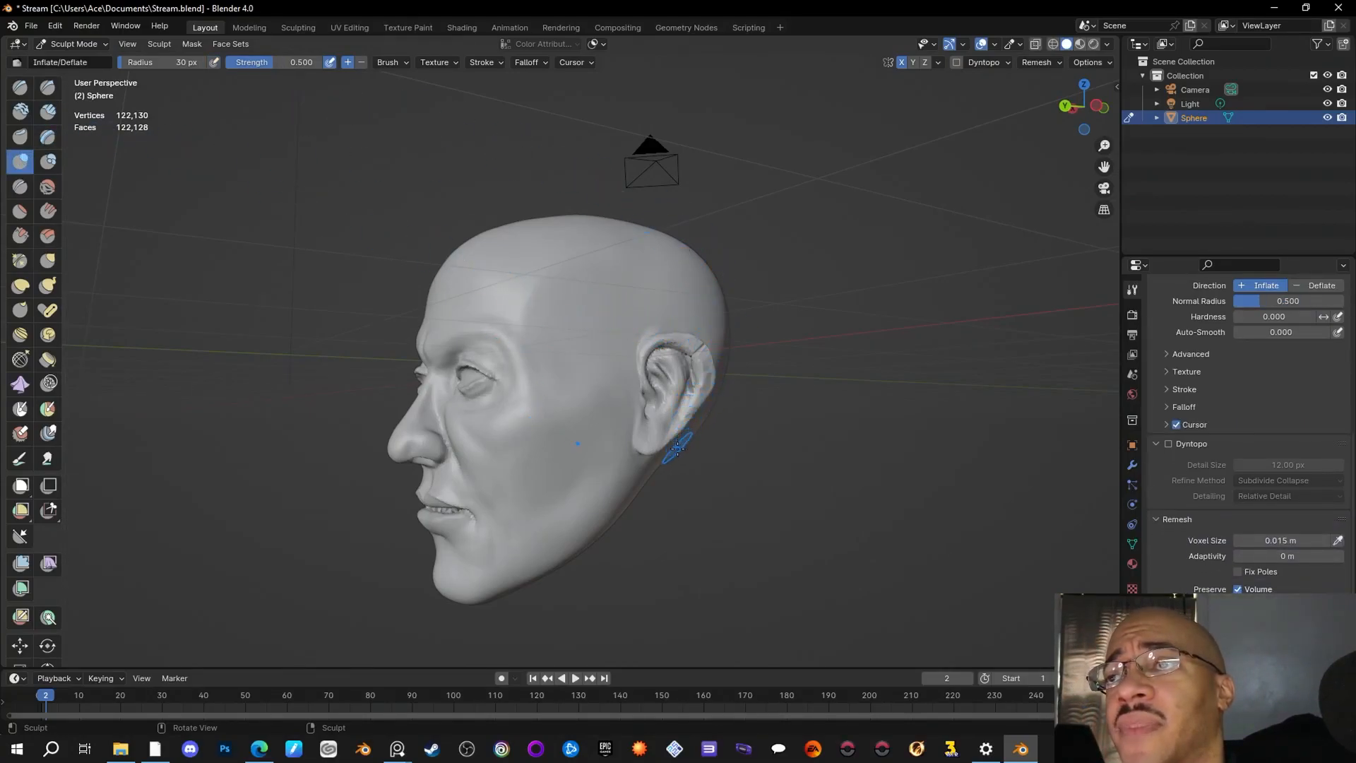
mouse_move(664, 441)
mouse_down()
mouse_move(705, 383)
mouse_move(705, 353)
mouse_move(680, 337)
mouse_up()
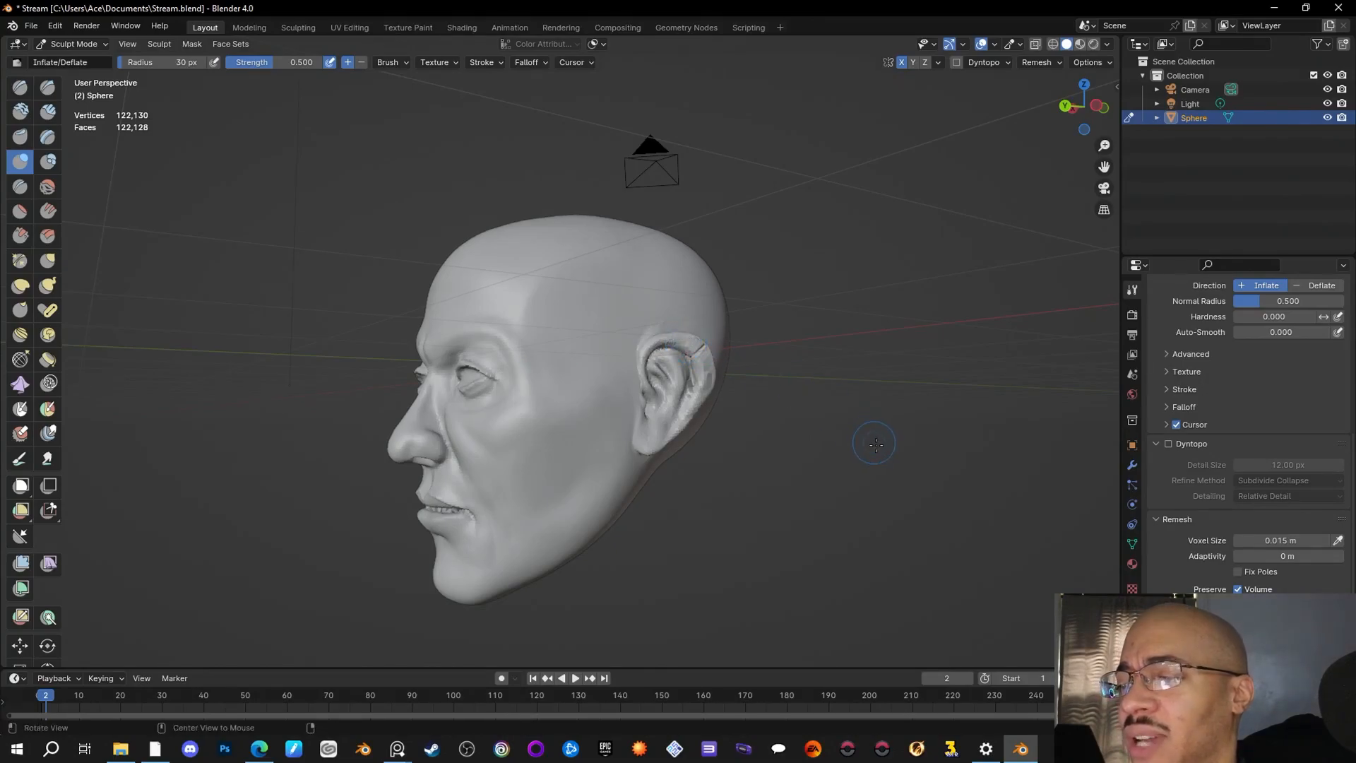
middle_drag(869, 445, 825, 469)
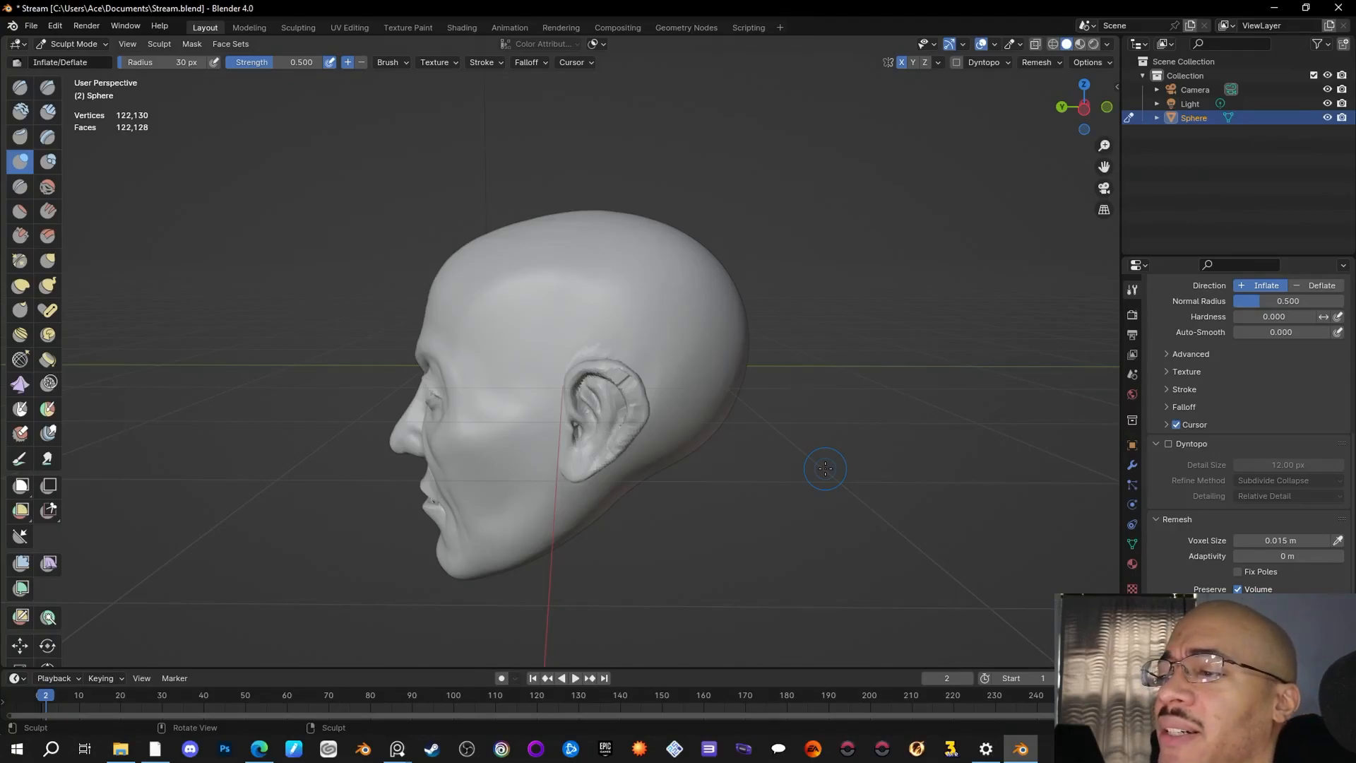
middle_drag(825, 468, 970, 468)
middle_drag(959, 442, 706, 374)
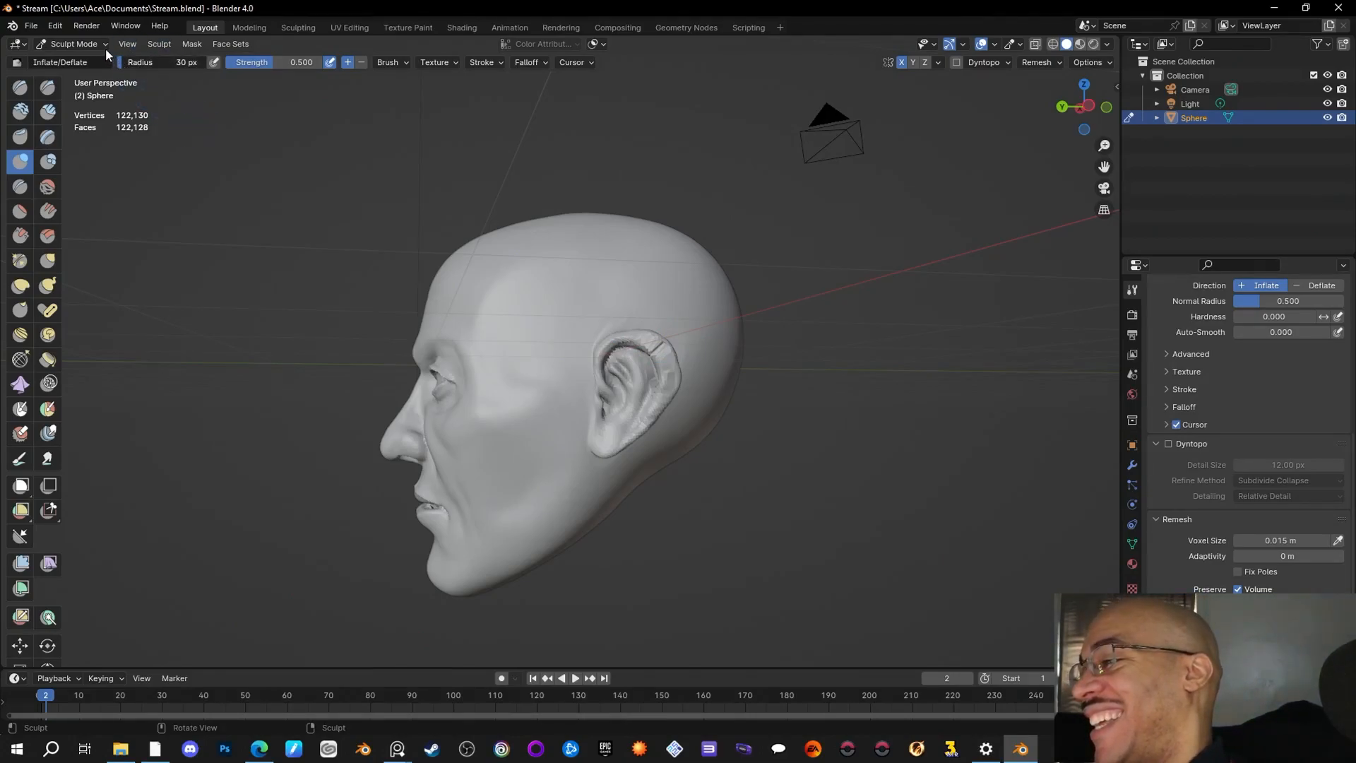
click(129, 62)
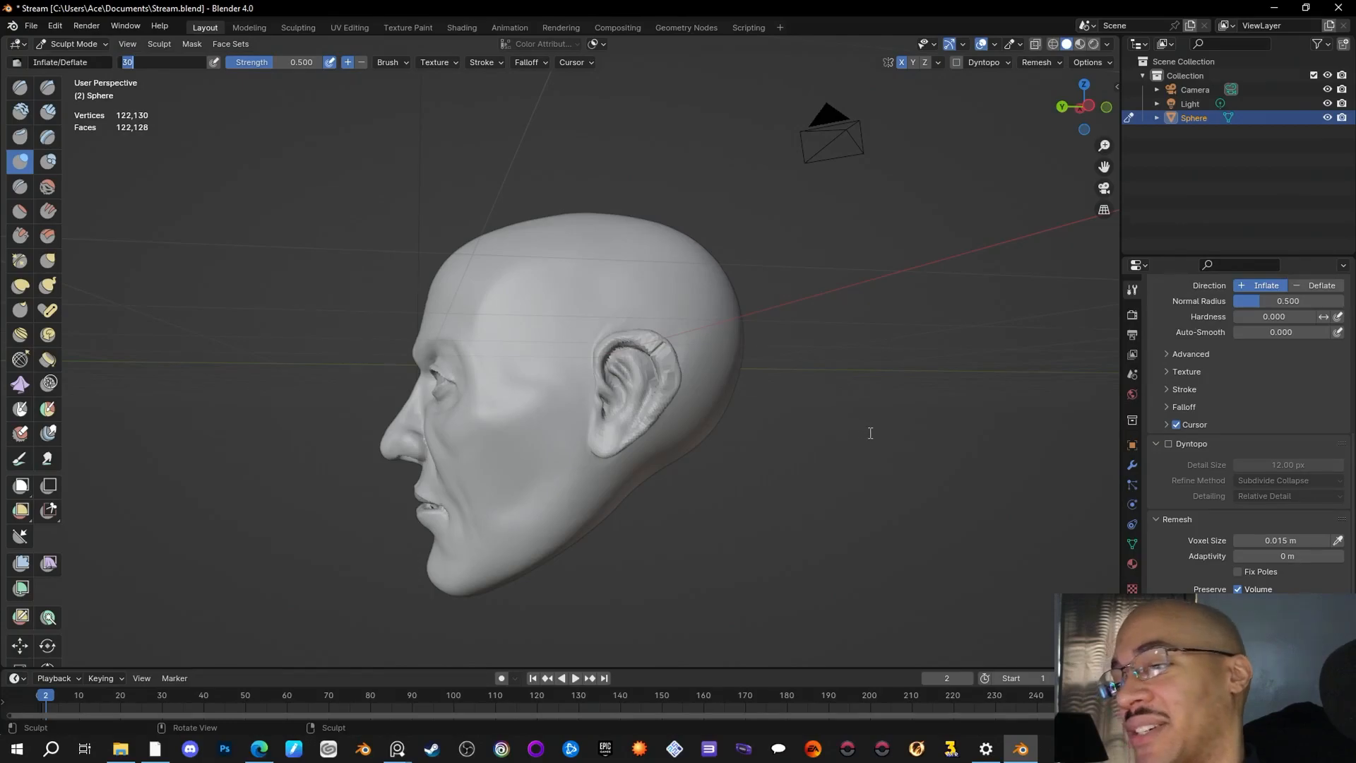
key(Return)
Step: Carve along the inner side of the ear's upper rim with the Draw Sharp brush set to Subtract at 30 px radius
mouse_move(875, 426)
middle_down()
mouse_move(900, 484)
mouse_move(915, 417)
middle_up()
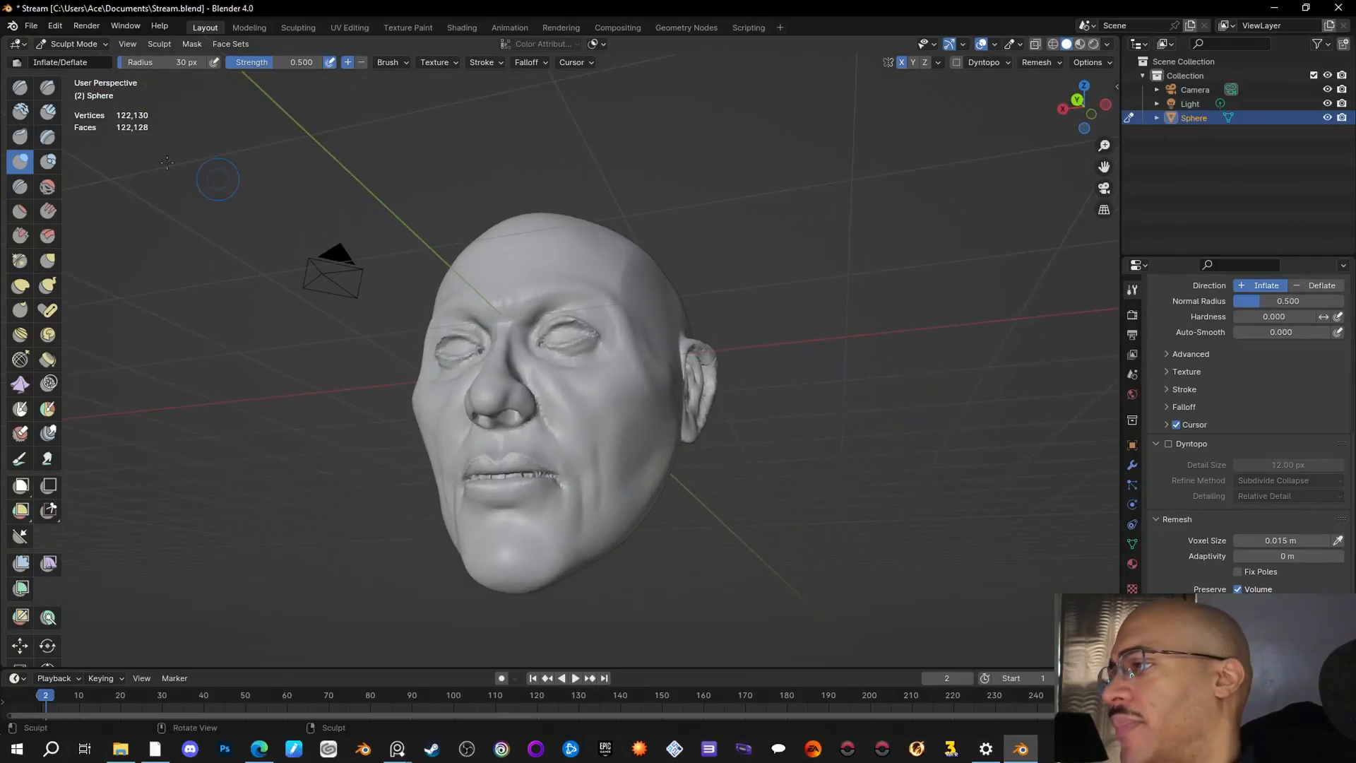
click(52, 89)
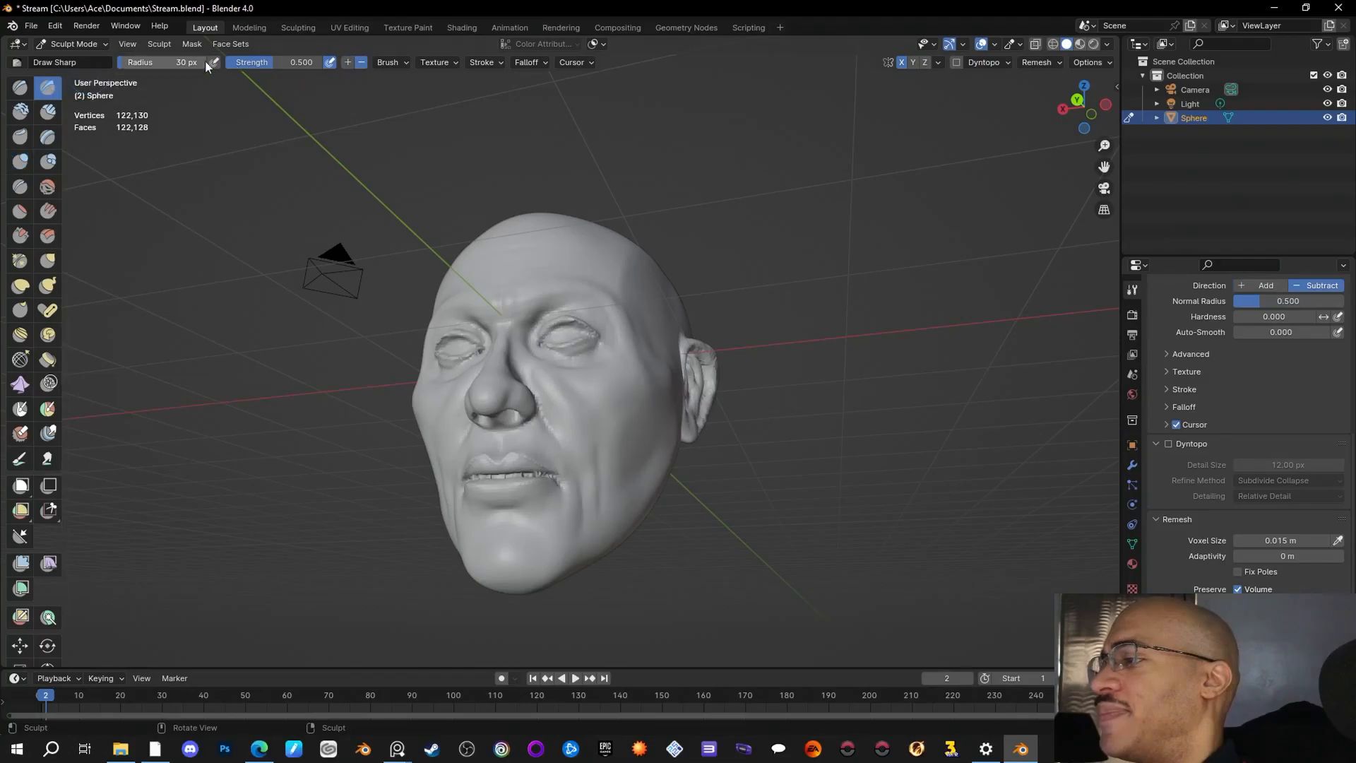
middle_drag(835, 385, 793, 354)
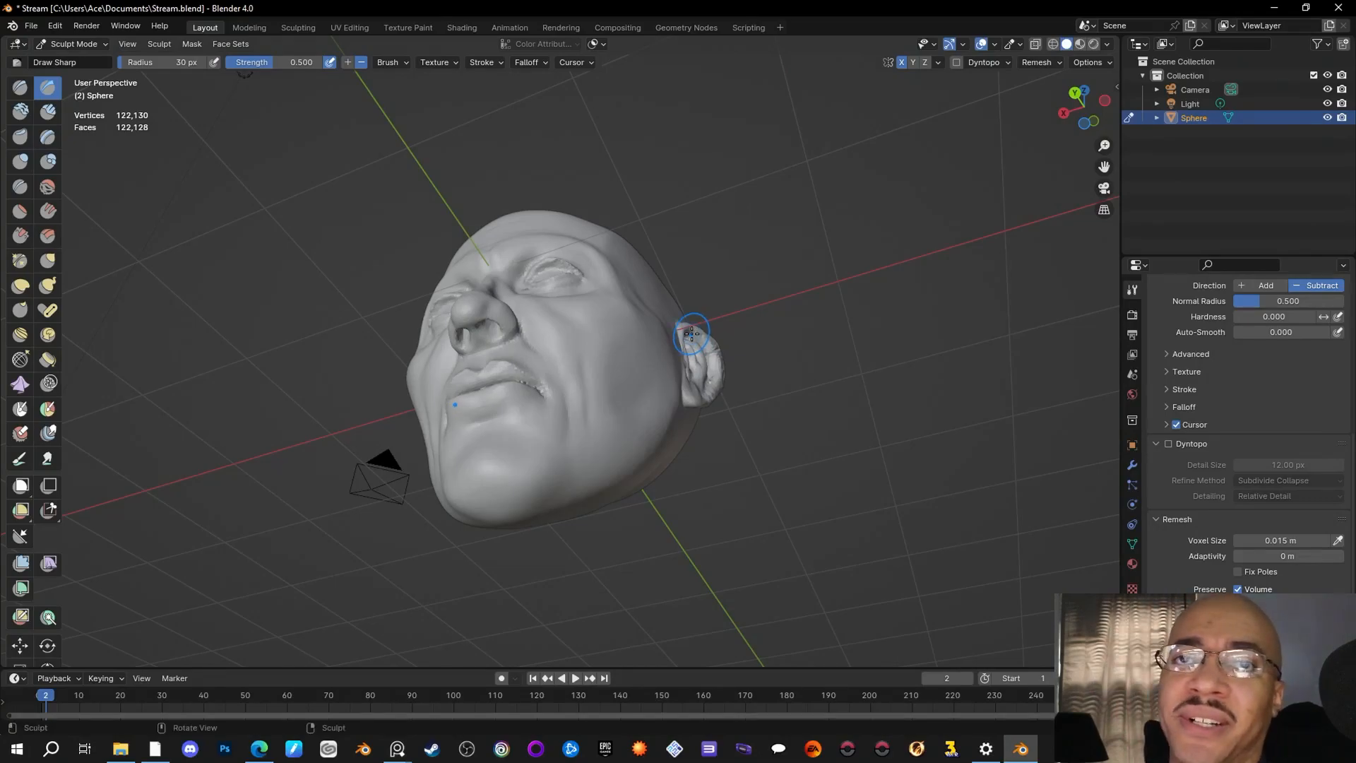
drag(692, 334, 712, 371)
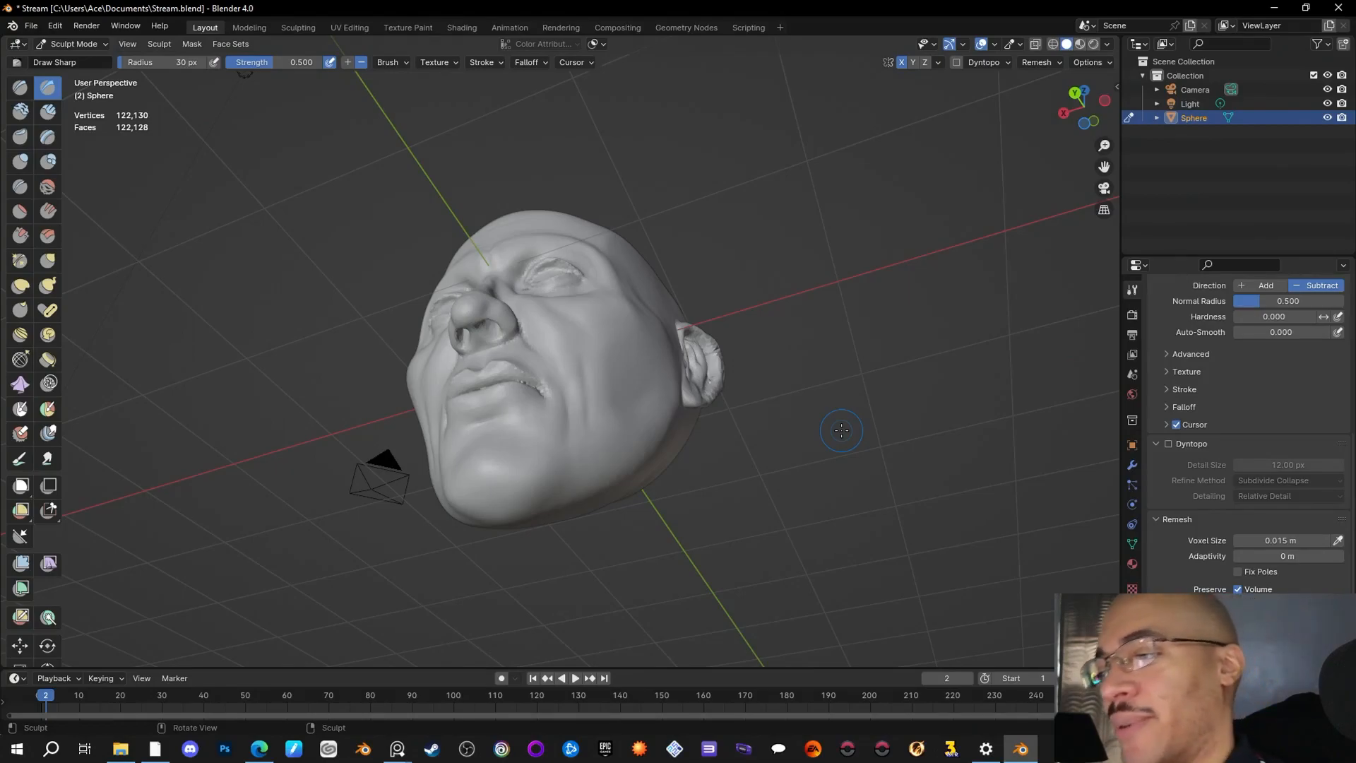
Step: Build up the ear's outer rim from the top to the lobe with the Clay Strips brush at 0.600 strength
middle_drag(841, 430, 778, 423)
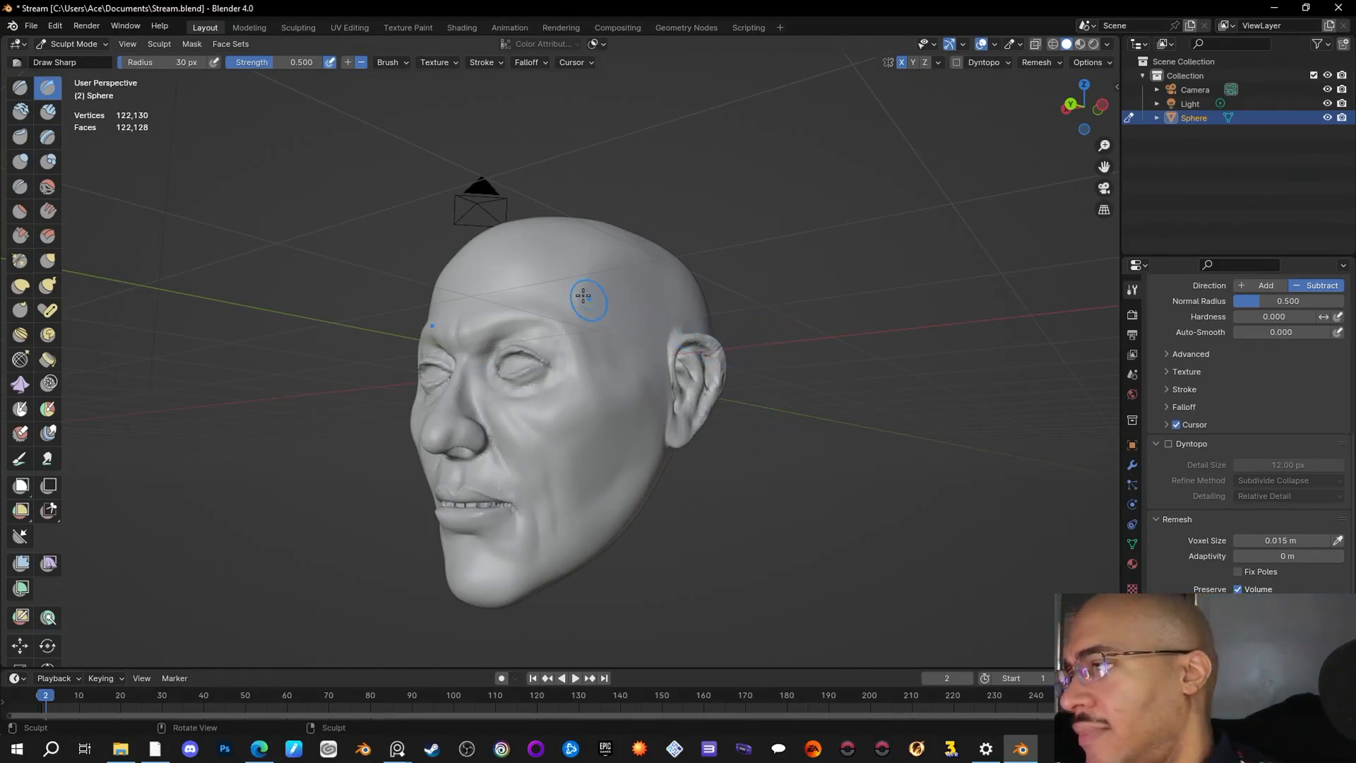
click(47, 111)
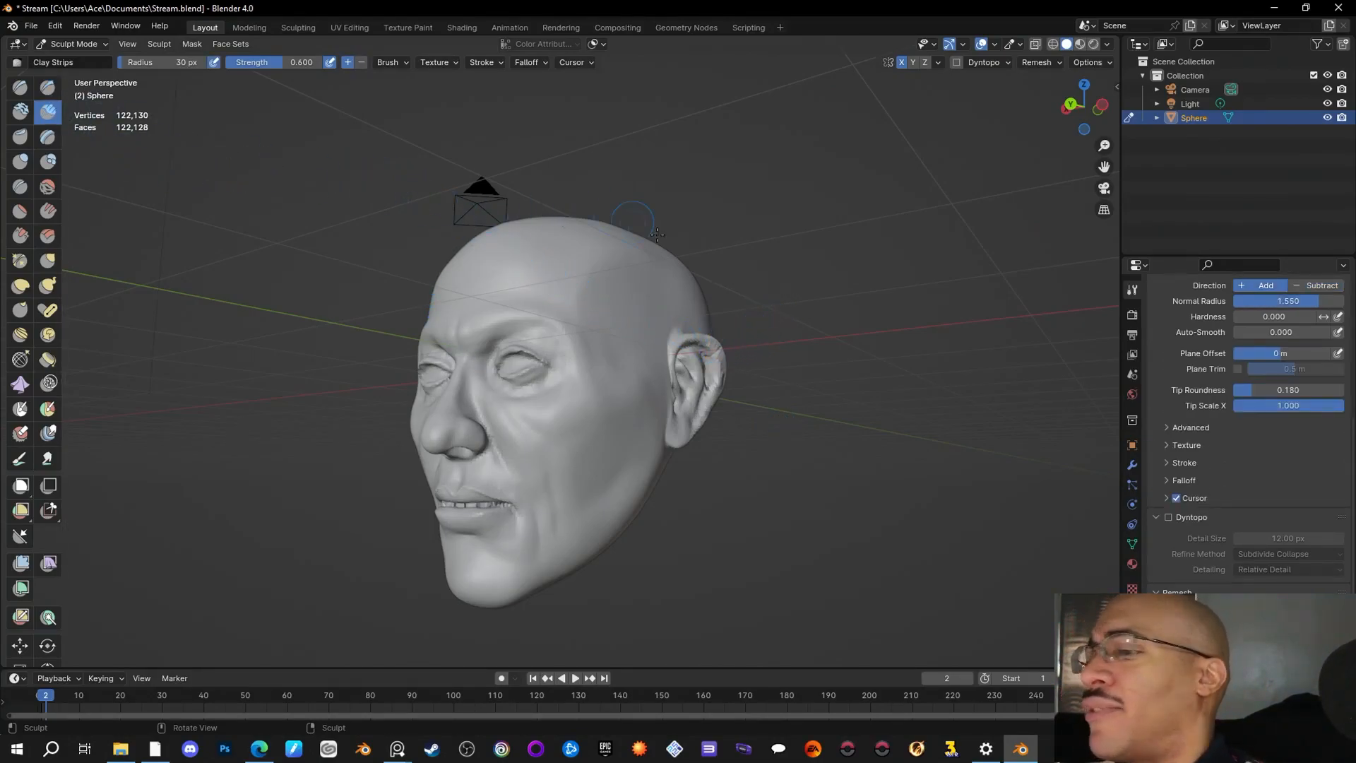
drag(719, 355, 680, 450)
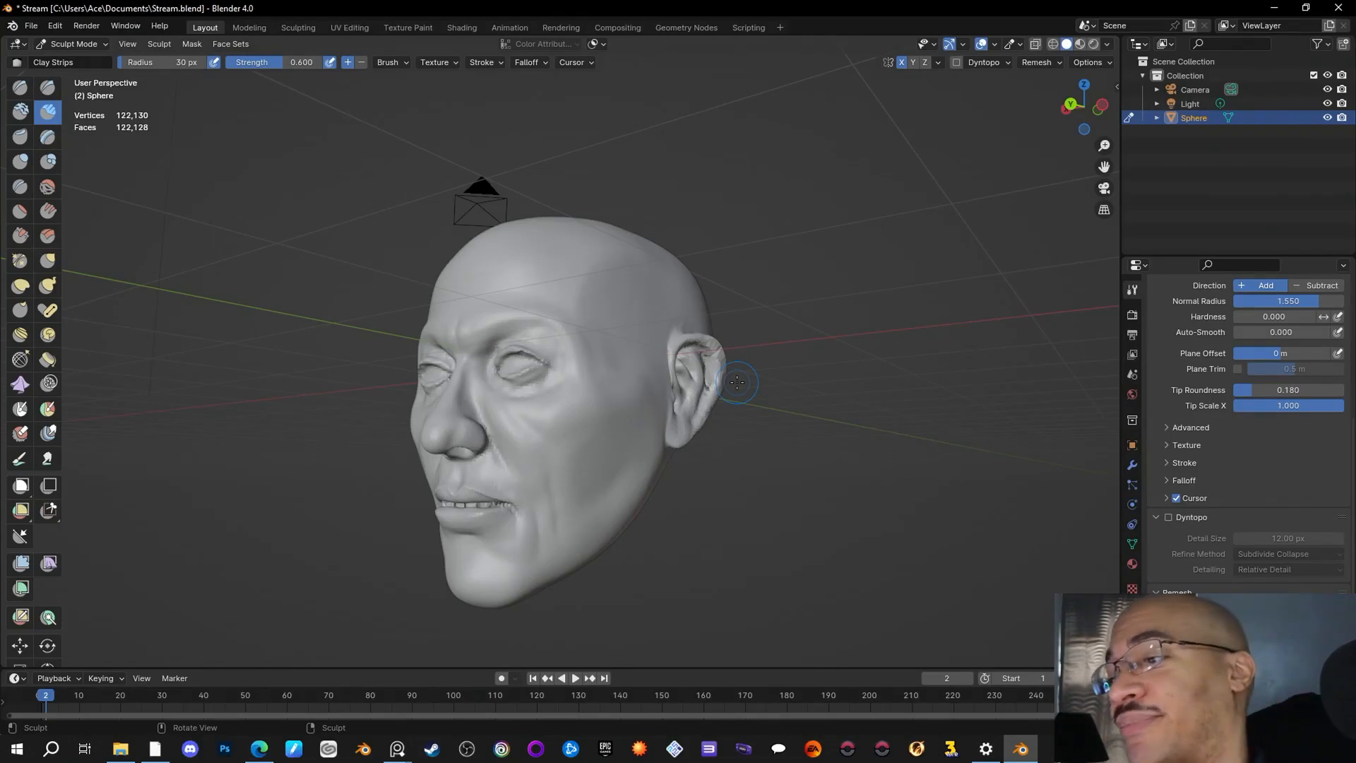
mouse_move(711, 344)
mouse_down()
mouse_move(725, 383)
mouse_move(702, 426)
mouse_move(712, 346)
mouse_move(690, 342)
mouse_up()
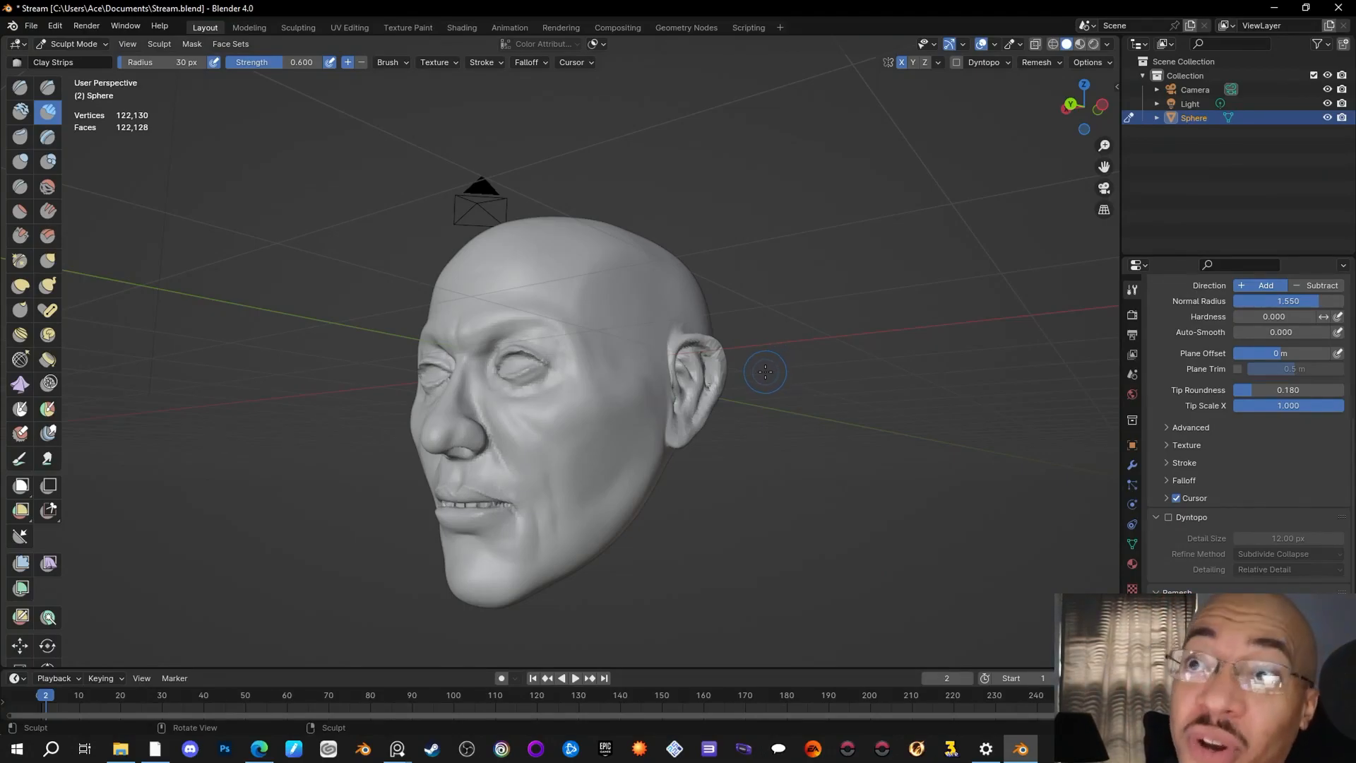
Step: Add Clay Strips strokes down the back surface of the ear and on its upper rim
mouse_move(853, 447)
middle_down()
mouse_move(728, 470)
mouse_move(812, 569)
middle_up()
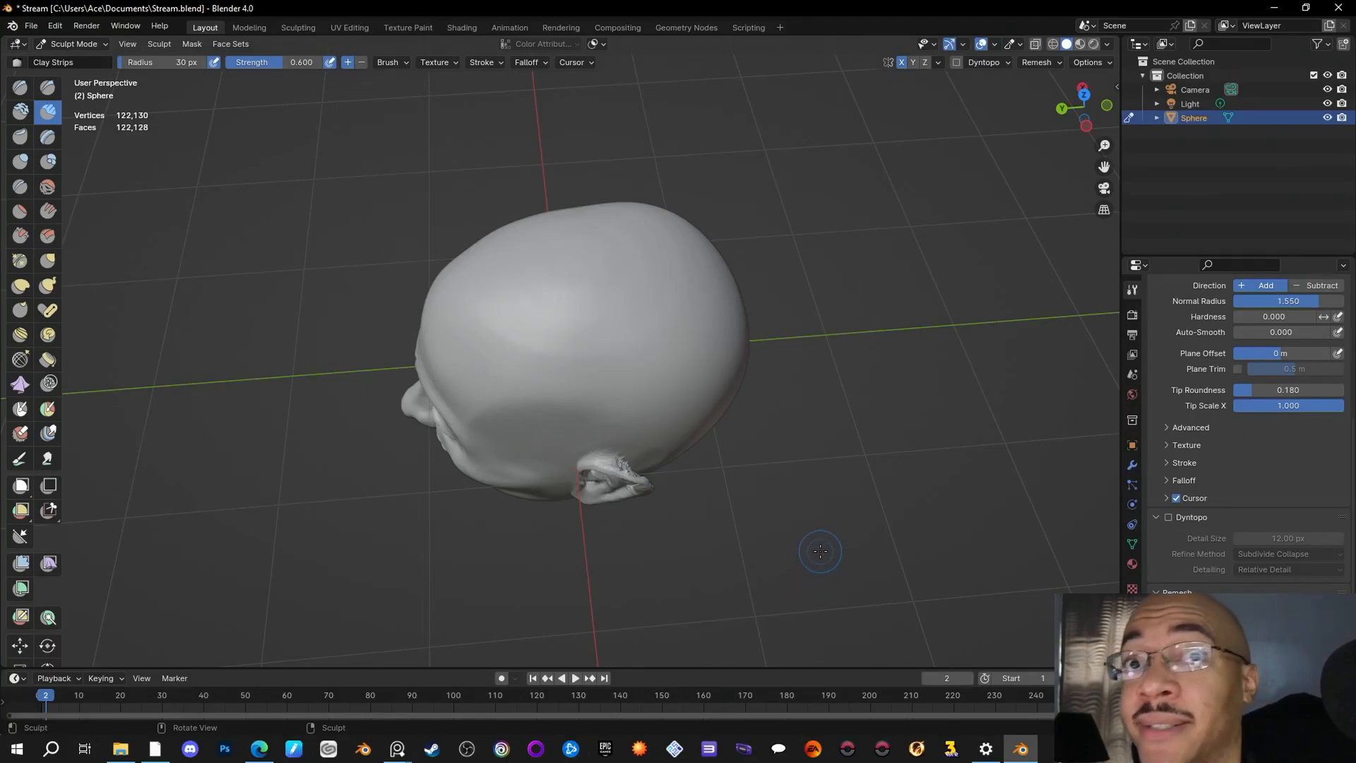
middle_drag(807, 520, 706, 402)
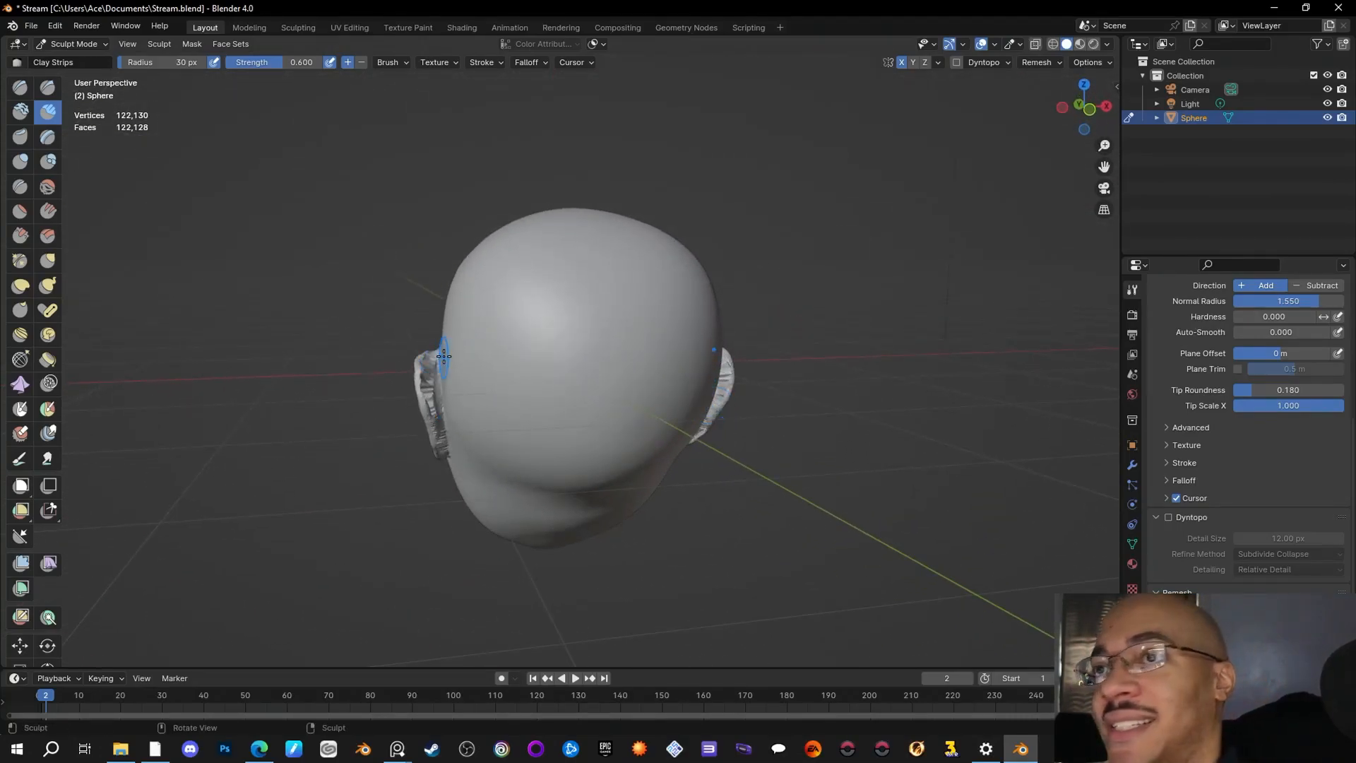
drag(428, 371, 428, 403)
mouse_move(627, 261)
middle_down()
mouse_move(829, 422)
mouse_move(806, 418)
mouse_move(837, 466)
mouse_move(860, 441)
middle_up()
mouse_move(425, 392)
mouse_down()
mouse_move(424, 358)
mouse_move(440, 451)
mouse_move(435, 420)
mouse_move(435, 435)
mouse_up()
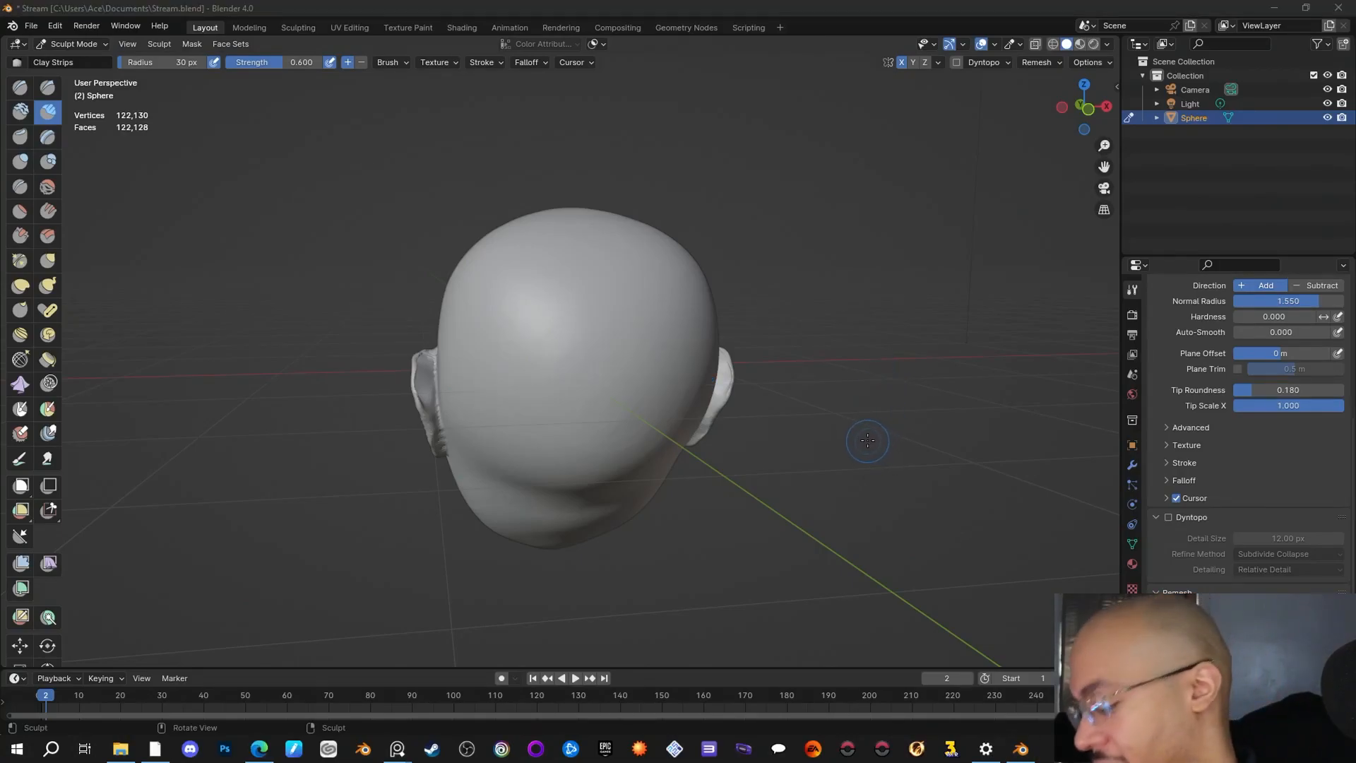
middle_drag(876, 459, 944, 492)
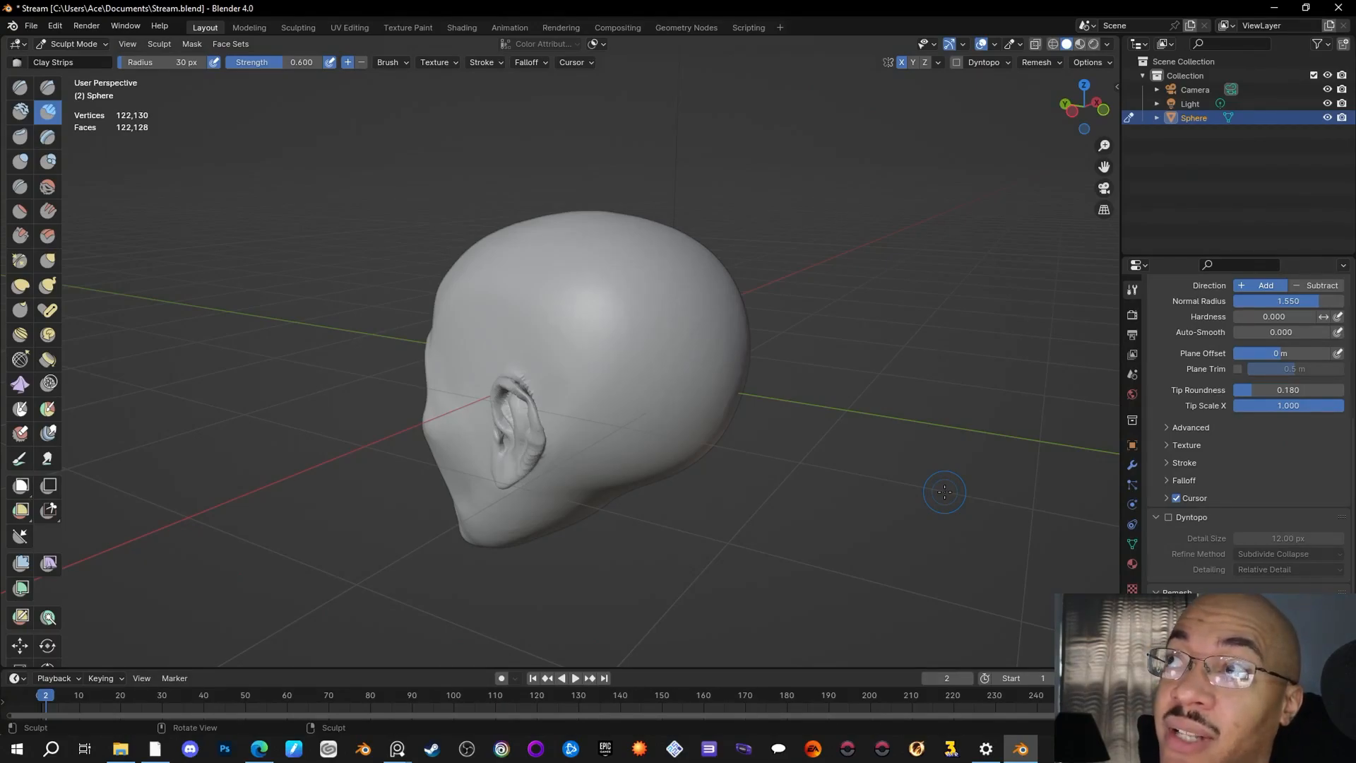
middle_drag(945, 492, 760, 328)
drag(706, 339, 714, 350)
Step: Carve the back of the ear near the head and along its top with the Draw Sharp brush set to Subtract, strength 0.500
mouse_move(854, 452)
middle_down()
mouse_move(920, 496)
mouse_move(499, 341)
middle_up()
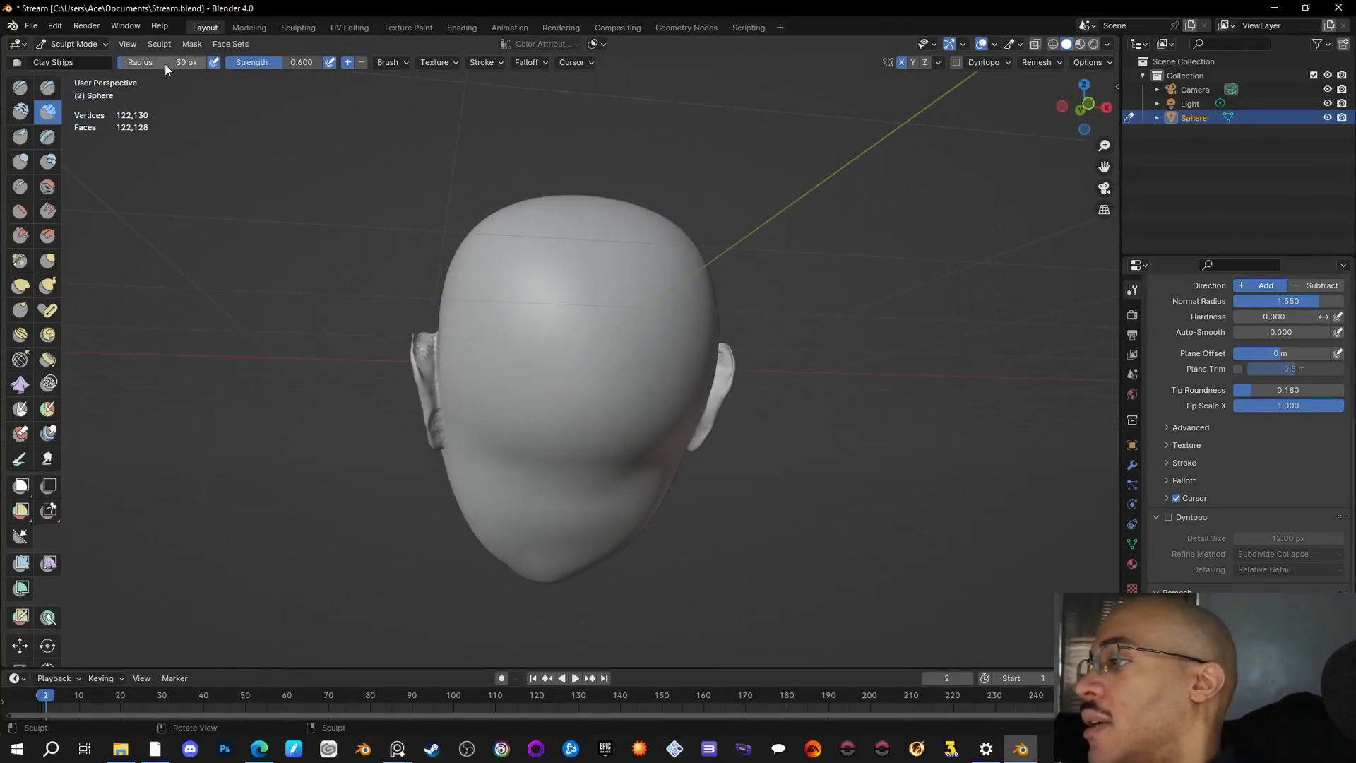
click(47, 87)
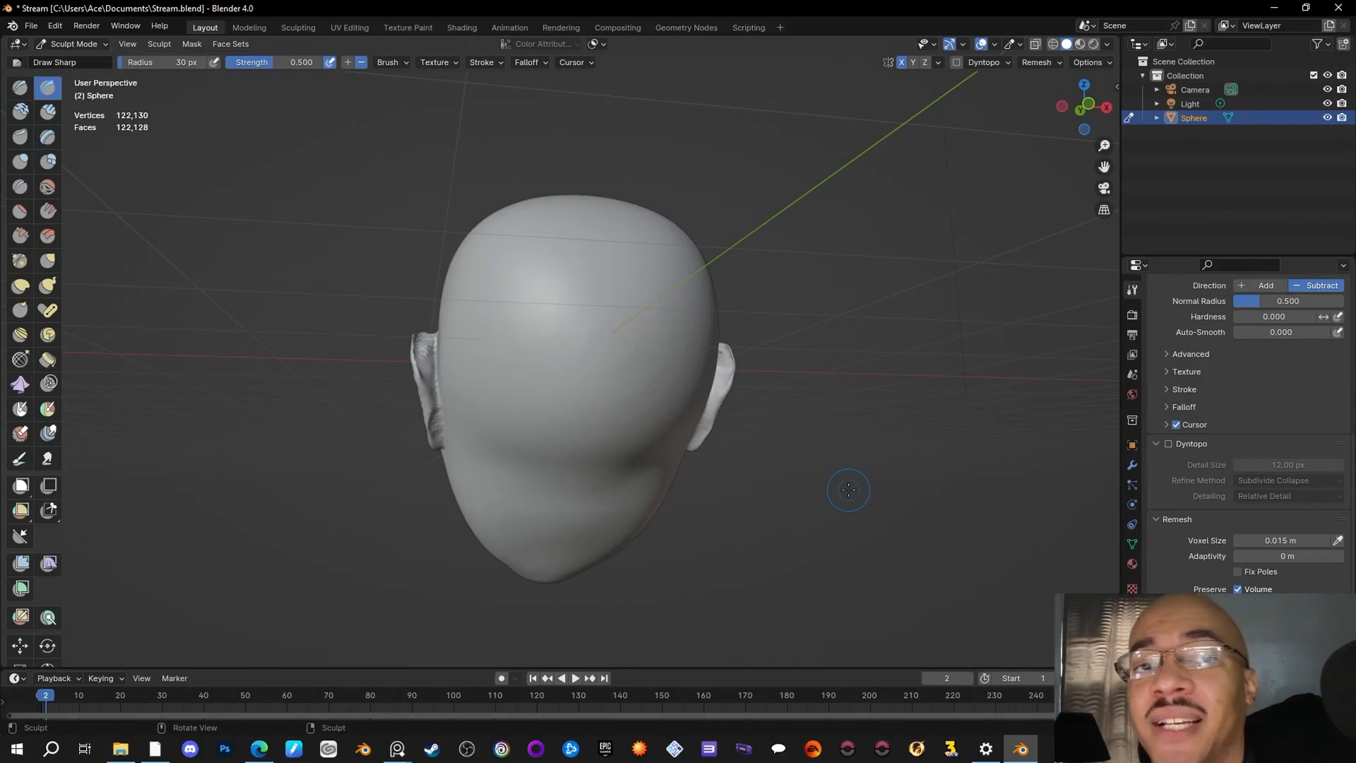
mouse_move(802, 393)
middle_down()
mouse_move(949, 511)
mouse_move(894, 460)
mouse_move(802, 436)
mouse_move(982, 525)
mouse_move(504, 340)
middle_up()
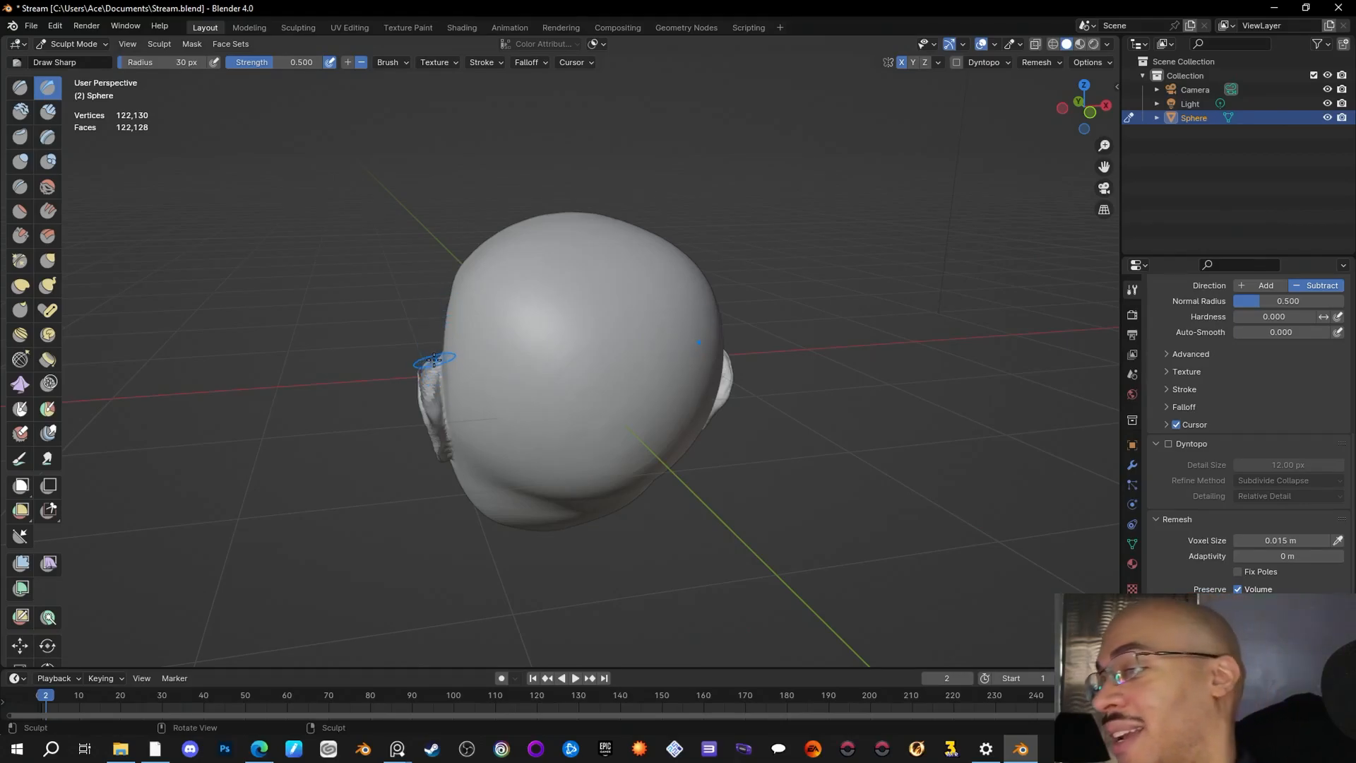
mouse_move(438, 364)
mouse_down()
mouse_move(437, 353)
mouse_move(438, 368)
mouse_up()
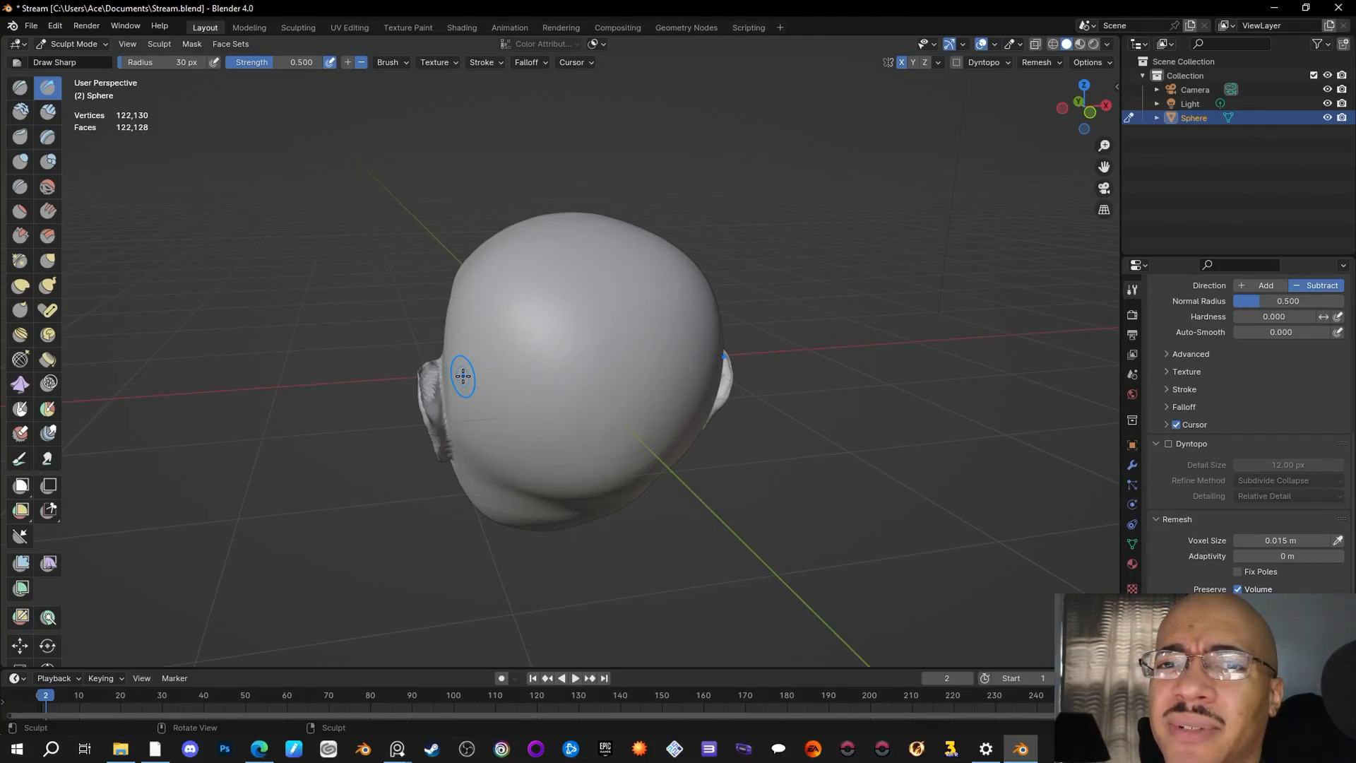
middle_drag(462, 376, 431, 362)
drag(431, 362, 434, 423)
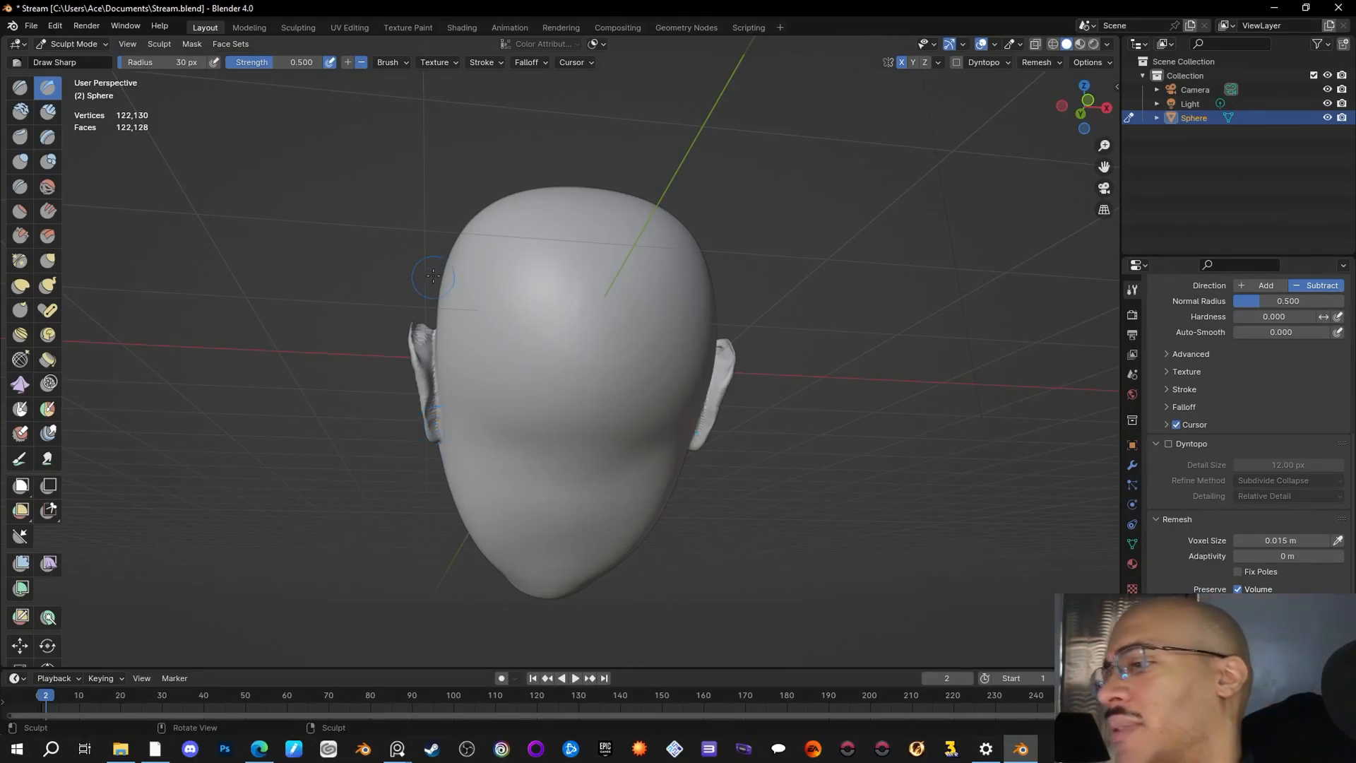
mouse_move(481, 305)
middle_down()
mouse_move(917, 450)
mouse_move(1037, 525)
middle_up()
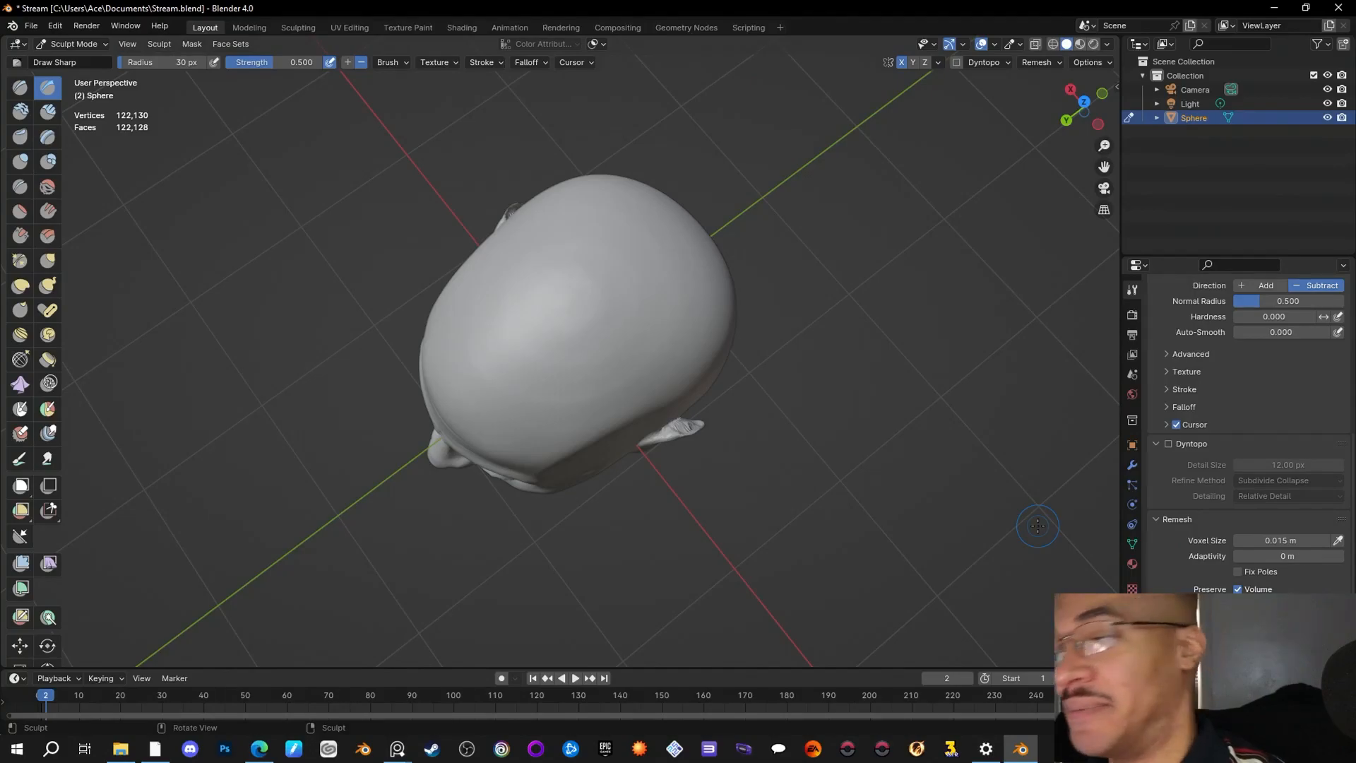
mouse_move(841, 423)
middle_down()
mouse_move(726, 311)
mouse_move(645, 266)
mouse_move(625, 274)
middle_up()
drag(420, 326, 428, 336)
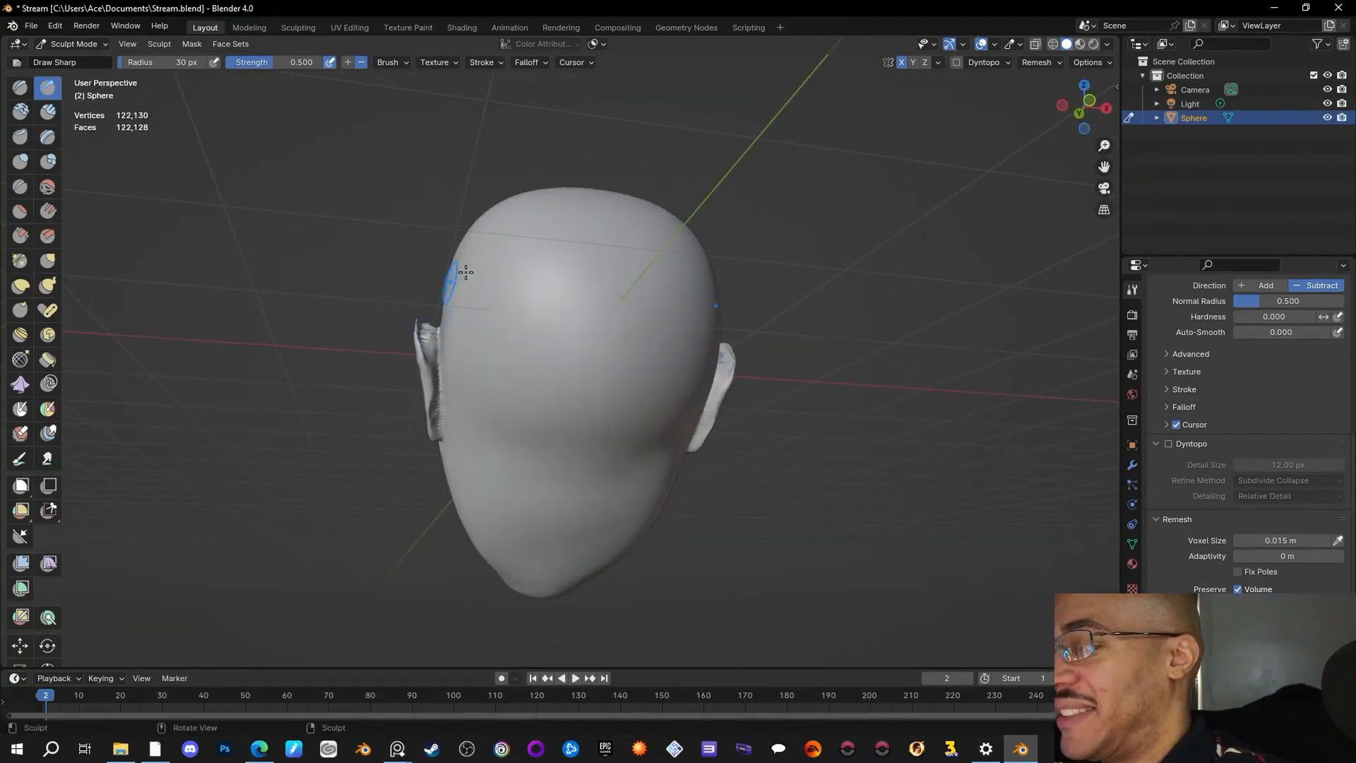
Step: Fill in the back of the ear and its upper rear edge with short Clay Strips strokes
click(48, 111)
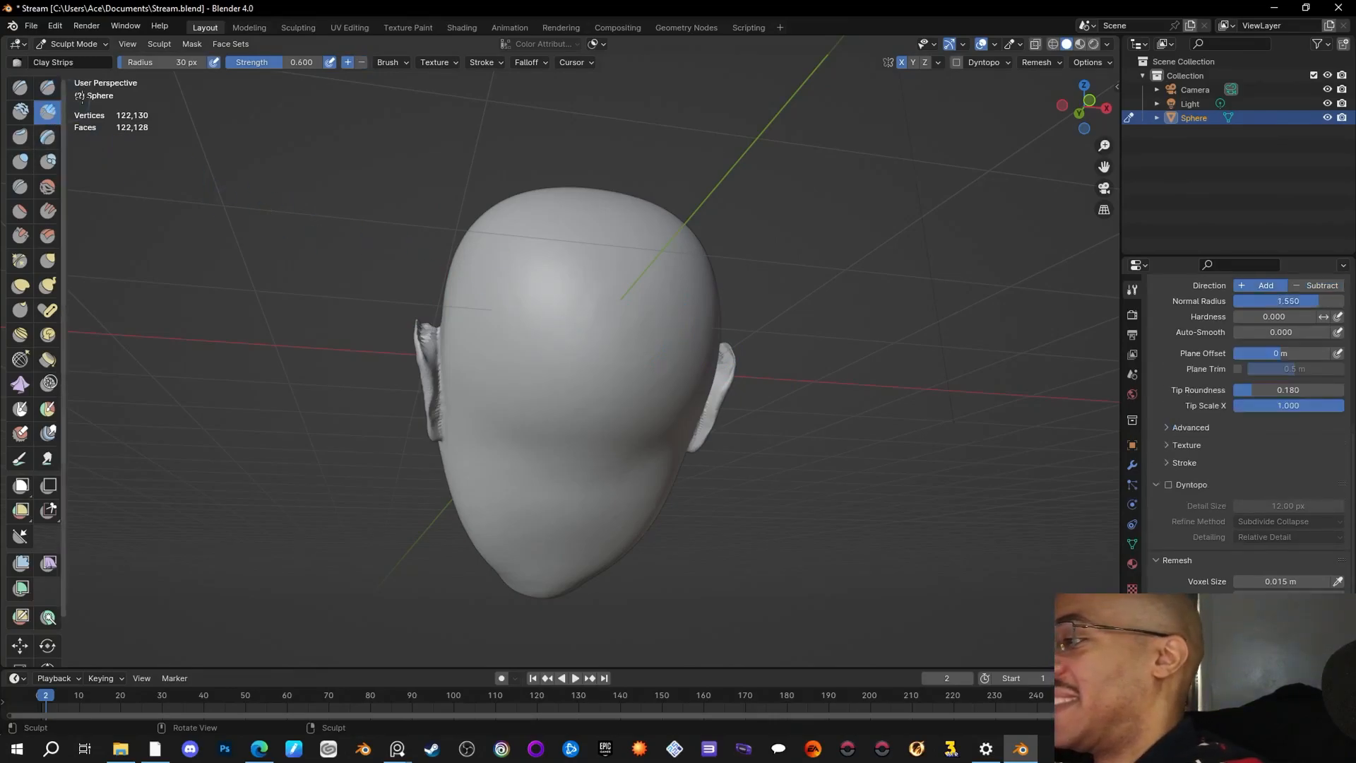
middle_drag(852, 382, 826, 503)
mouse_move(432, 396)
mouse_down()
mouse_move(429, 438)
mouse_move(434, 398)
mouse_up()
middle_drag(450, 389, 440, 293)
mouse_move(411, 346)
mouse_down()
mouse_move(415, 327)
mouse_move(419, 362)
mouse_up()
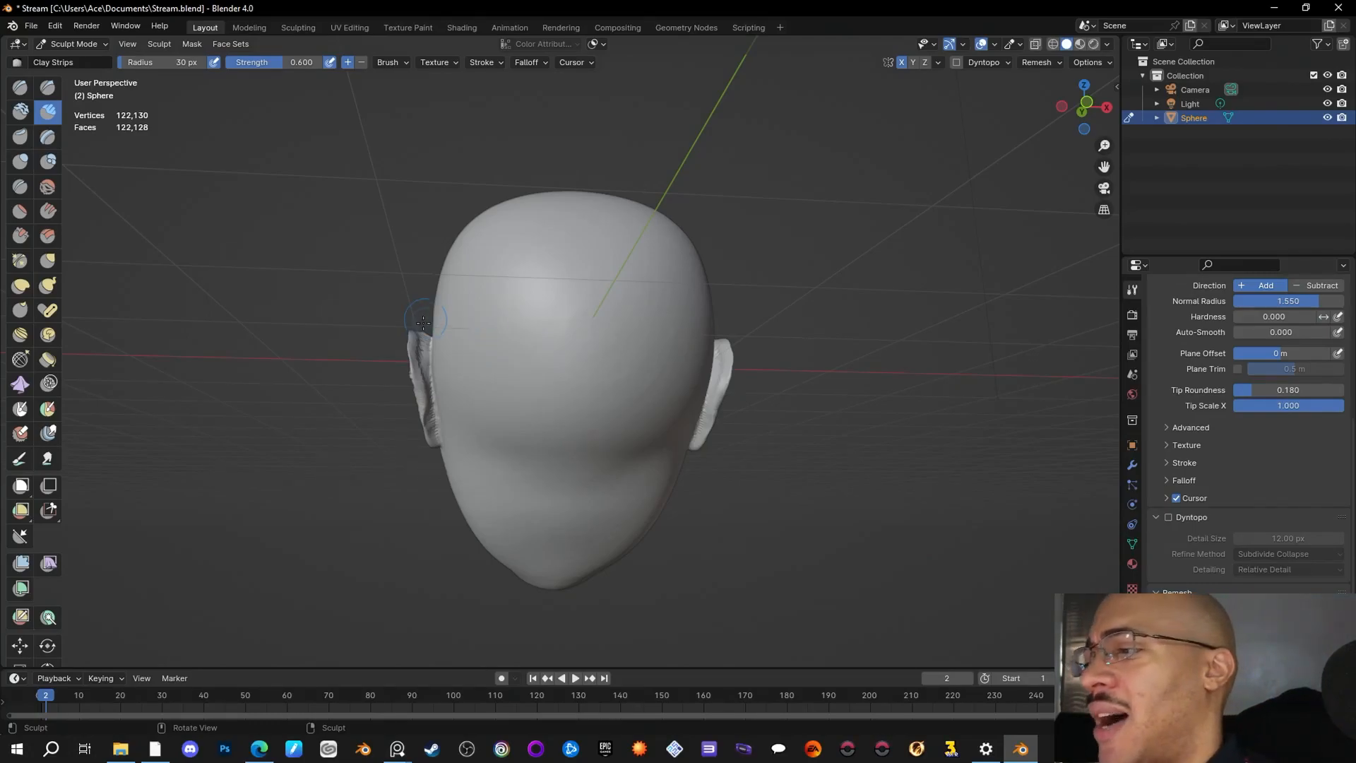
middle_drag(705, 287, 794, 366)
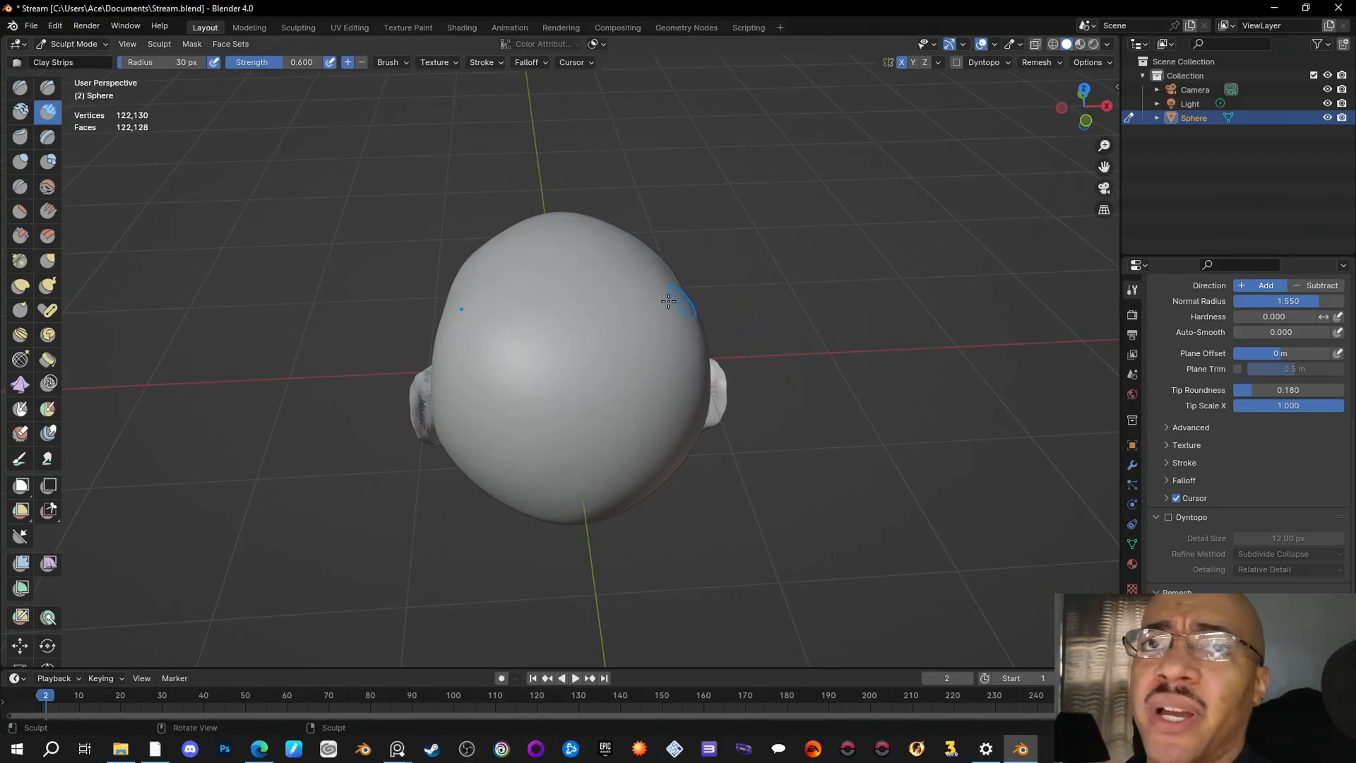
drag(421, 433, 423, 375)
middle_drag(475, 417, 906, 513)
key(ctrl+z)
key(ctrl+z)
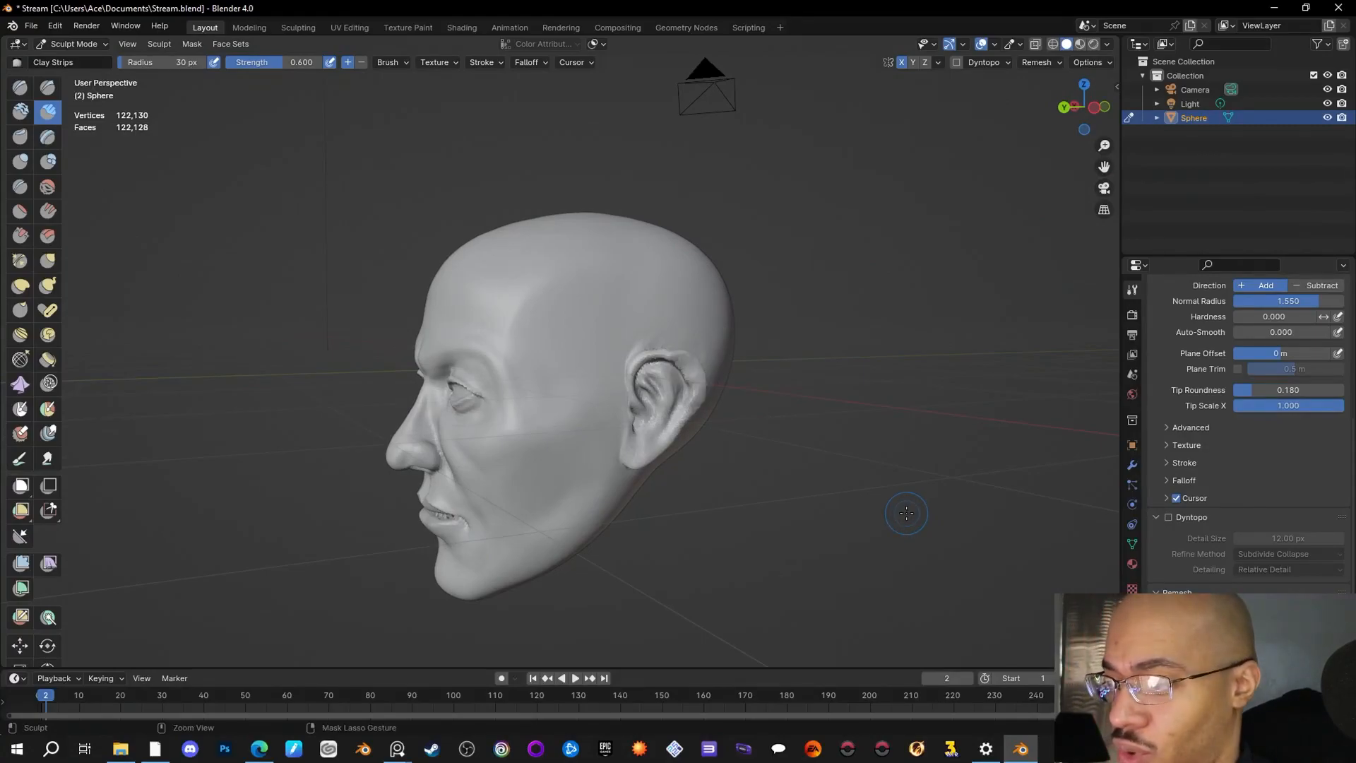
Step: Examine the thickness and shape of both ears from behind, above and the sides of the head
mouse_move(905, 513)
middle_down()
mouse_move(730, 399)
mouse_move(777, 437)
mouse_move(653, 439)
middle_up()
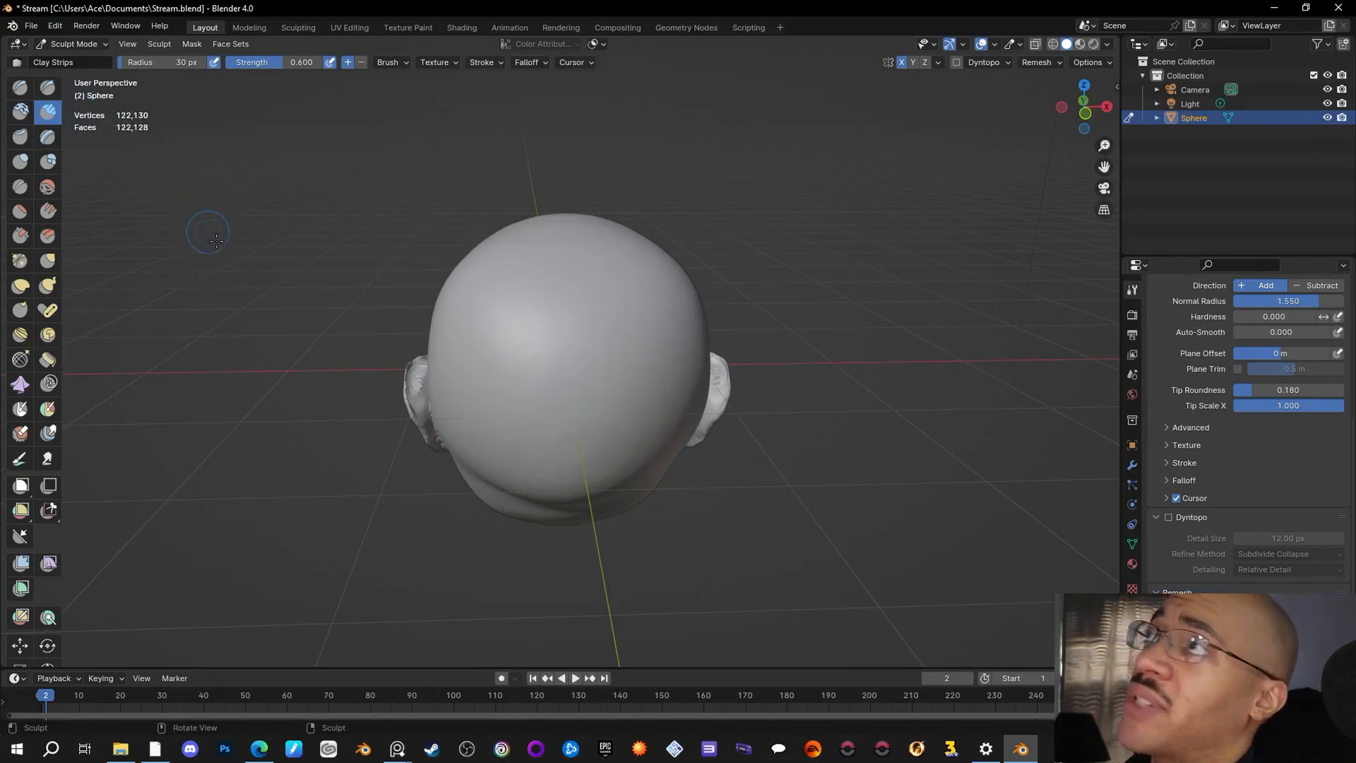
click(47, 86)
click(47, 111)
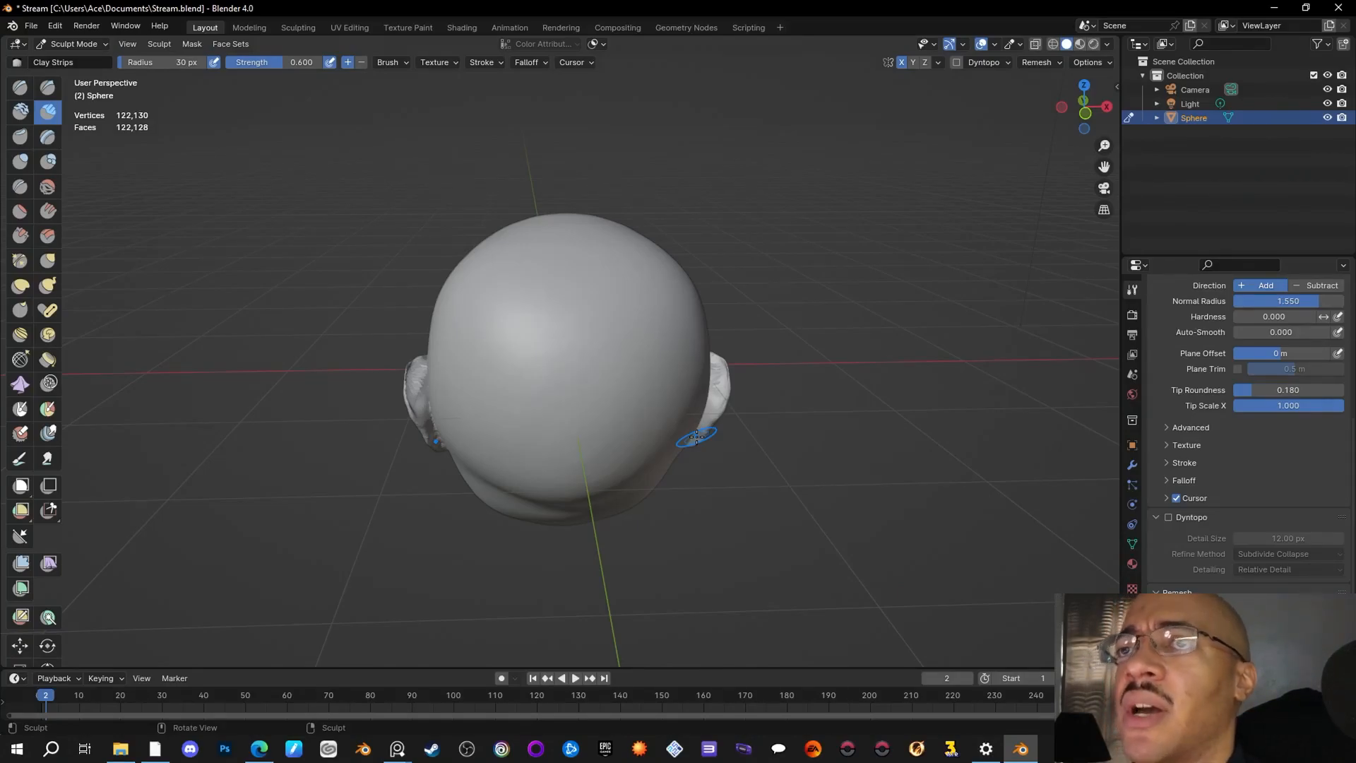
mouse_move(759, 499)
middle_down()
mouse_move(888, 489)
mouse_move(943, 574)
middle_up()
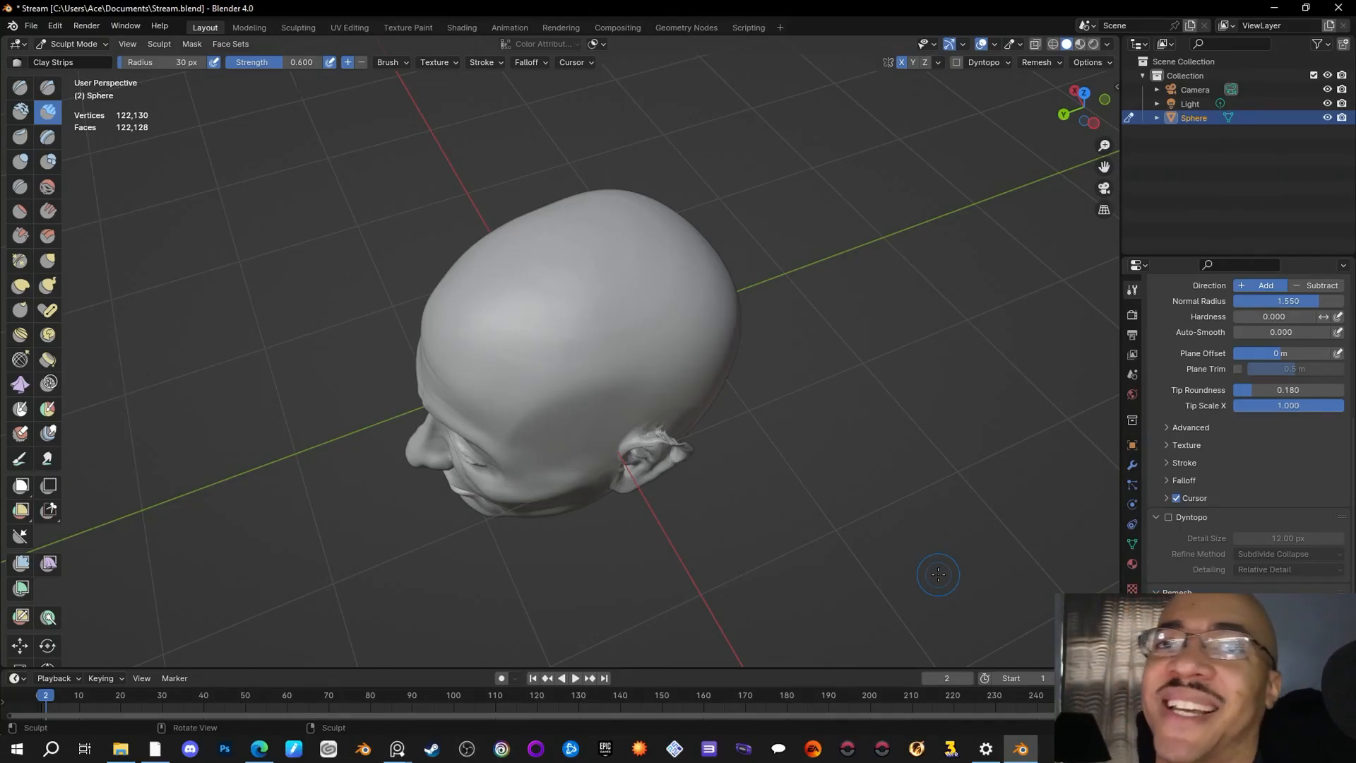
mouse_move(925, 573)
middle_down()
mouse_move(648, 354)
mouse_move(634, 496)
mouse_move(635, 478)
mouse_move(810, 520)
mouse_move(807, 429)
mouse_move(785, 490)
middle_up()
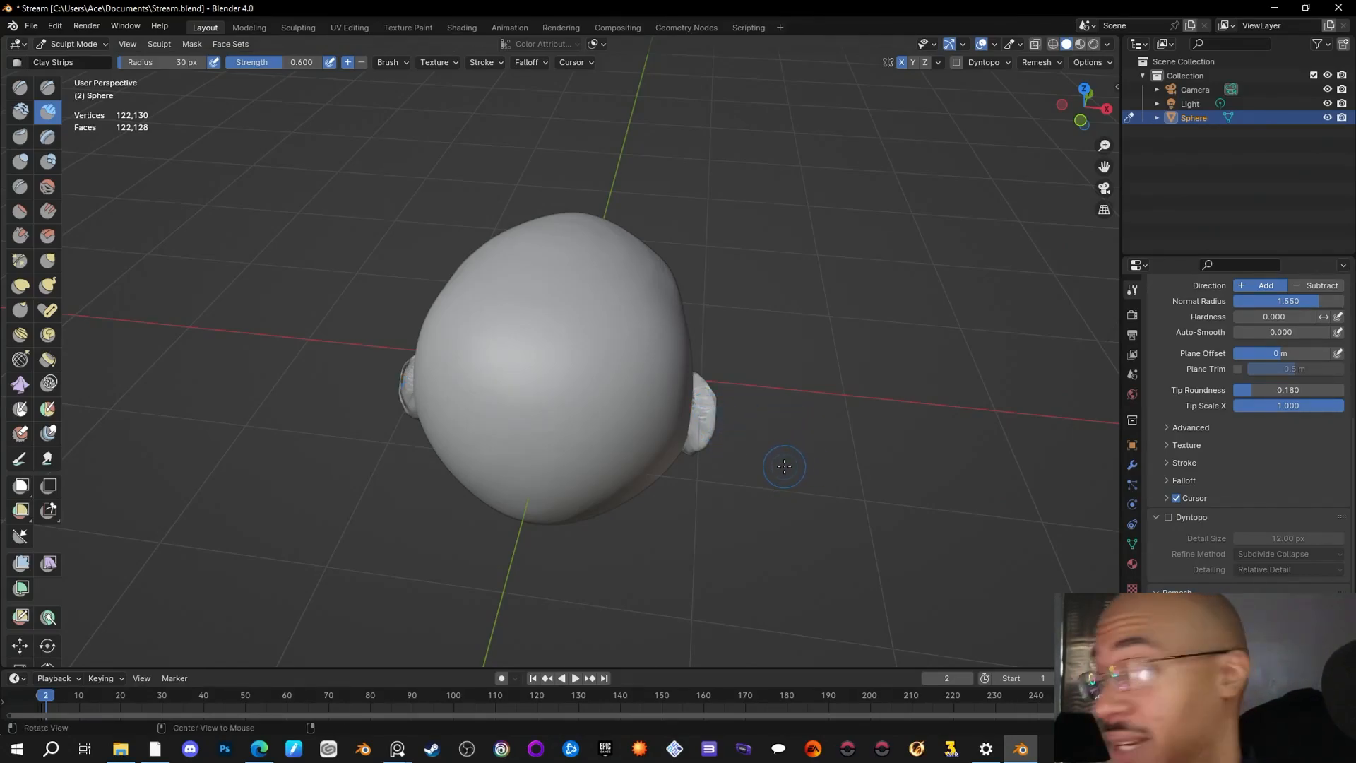
mouse_move(780, 462)
alt+mouse_down()
mouse_move(706, 388)
mouse_move(701, 364)
mouse_move(687, 397)
alt+mouse_up()
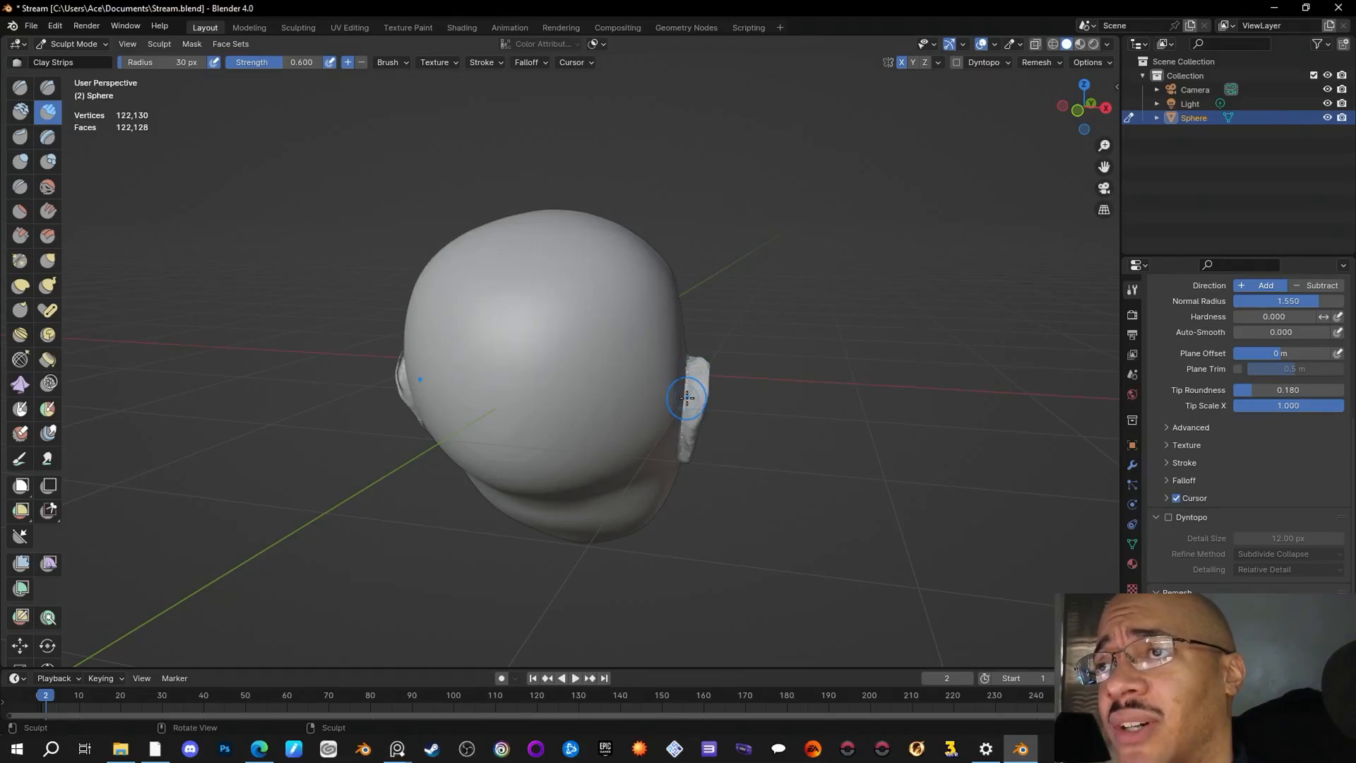
alt+drag(700, 389, 701, 333)
alt+drag(799, 336, 724, 410)
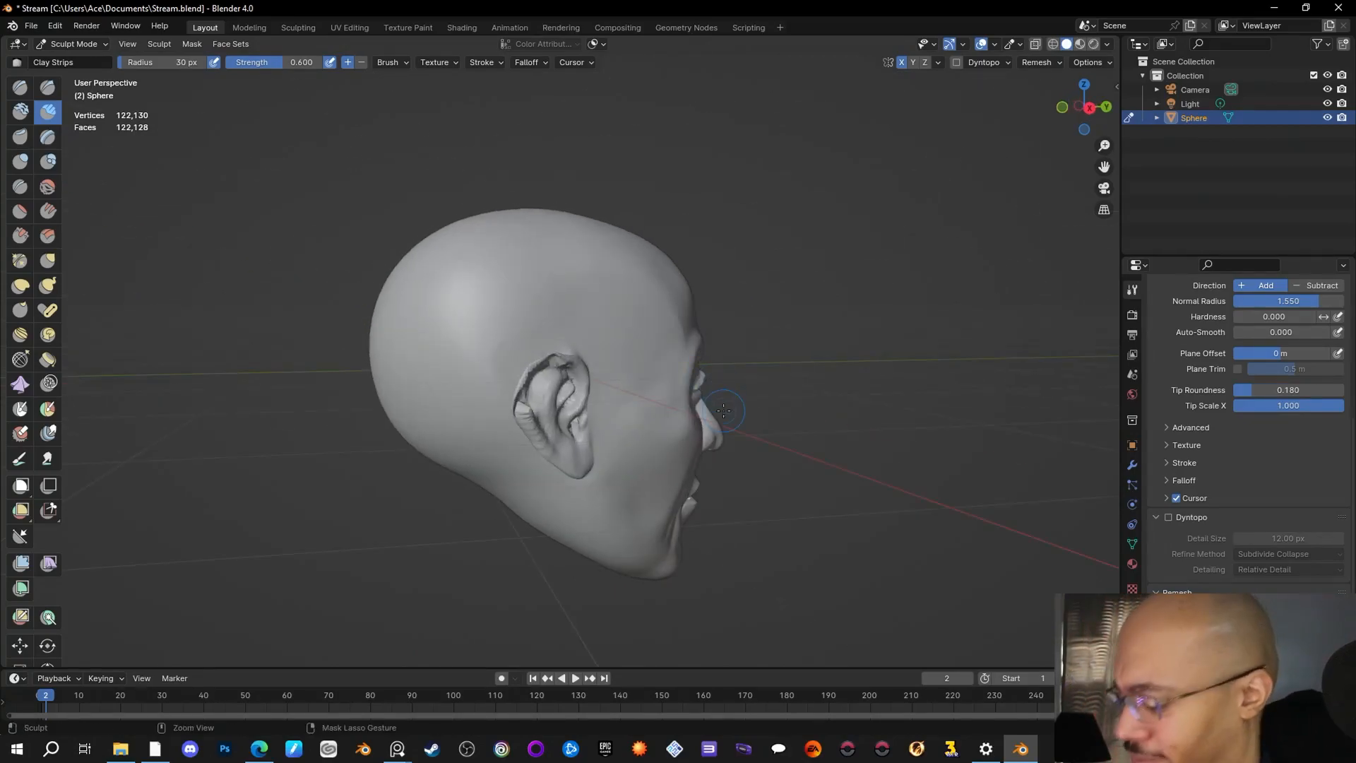
mouse_move(789, 424)
middle_down()
mouse_move(781, 454)
mouse_move(812, 469)
middle_up()
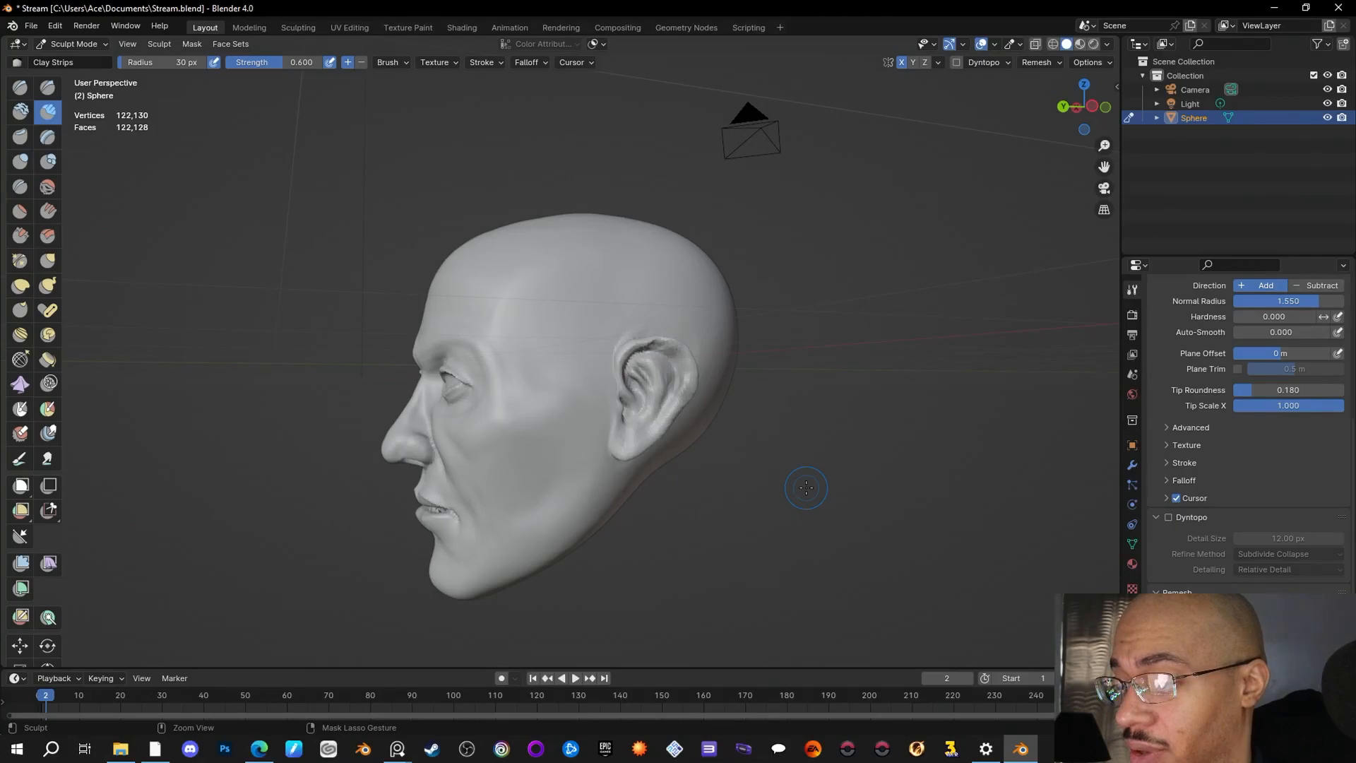
mouse_move(806, 488)
middle_down()
mouse_move(752, 500)
mouse_move(730, 472)
middle_up()
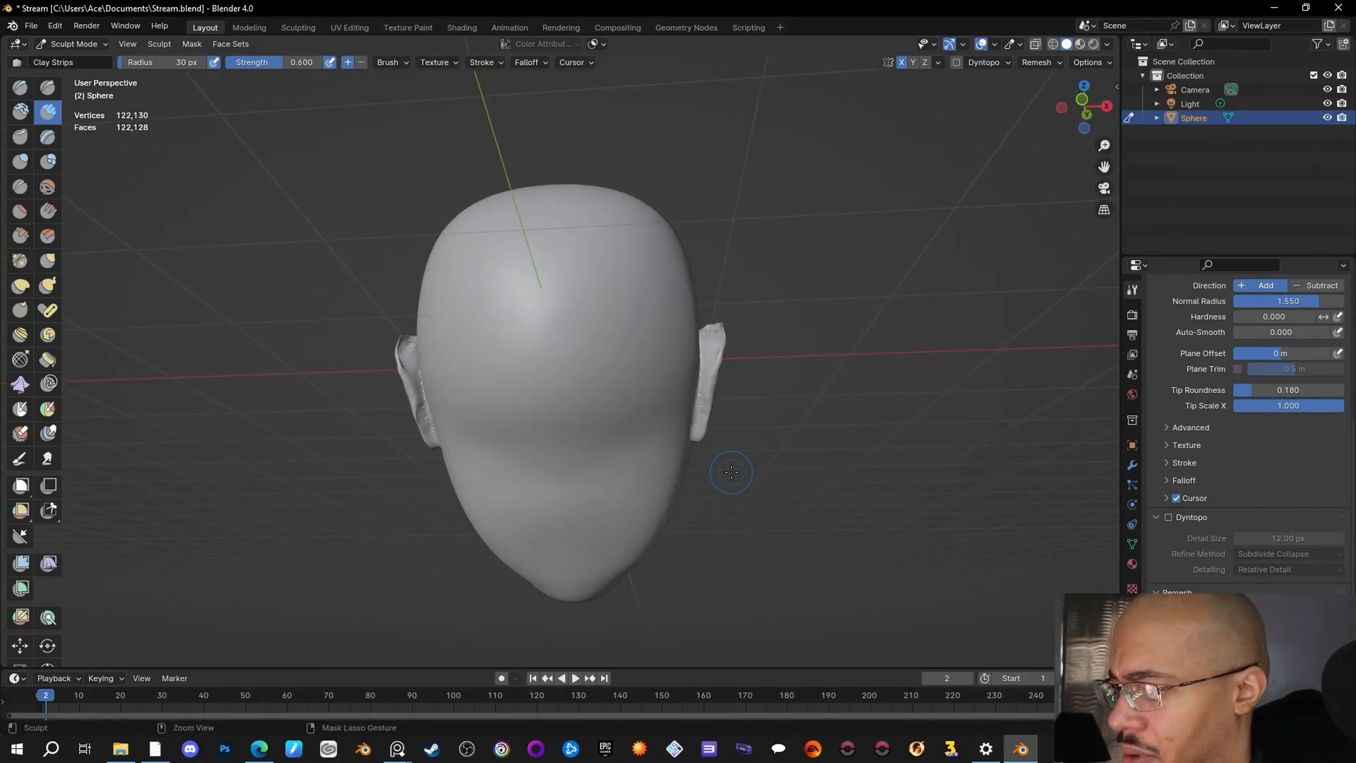
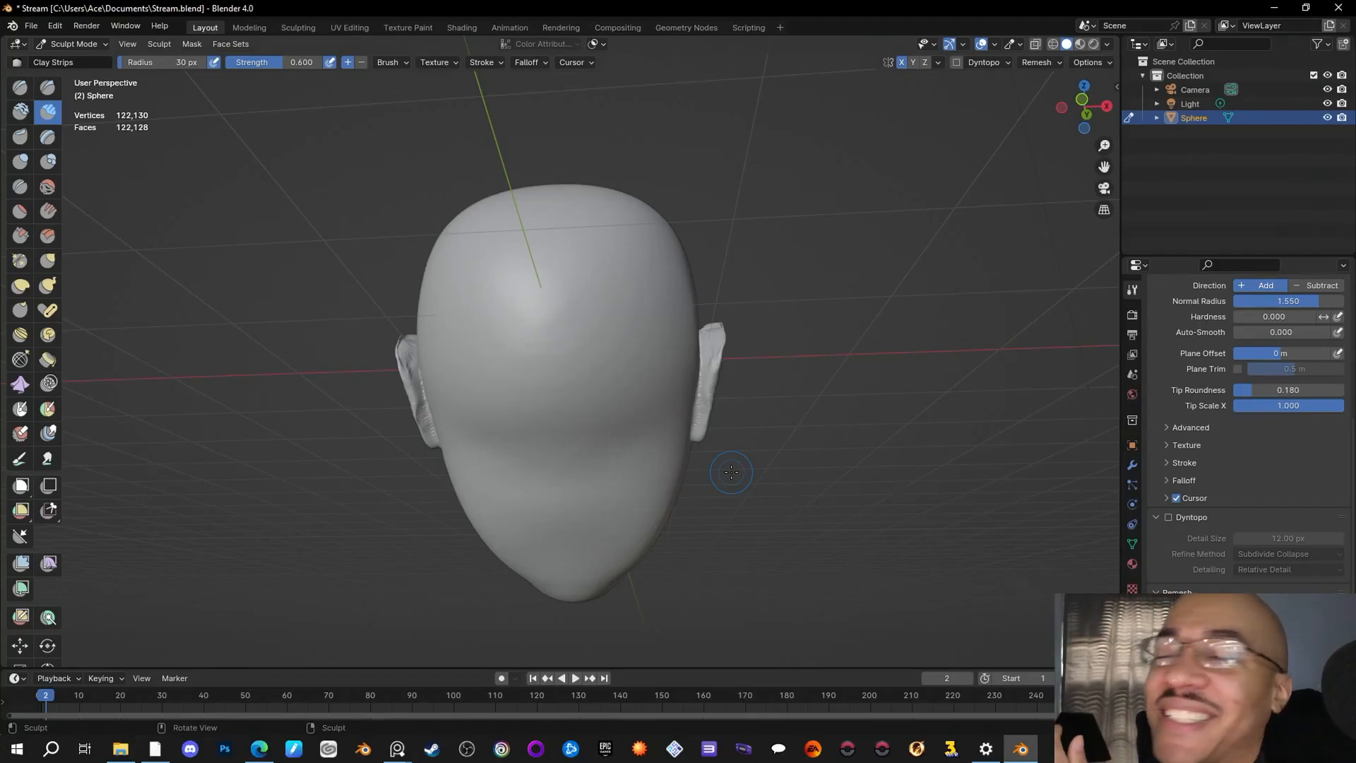
Step: Set the Clay Strips radius to 24 px and build up the back surface of the ear with short strokes
middle_drag(731, 472, 847, 551)
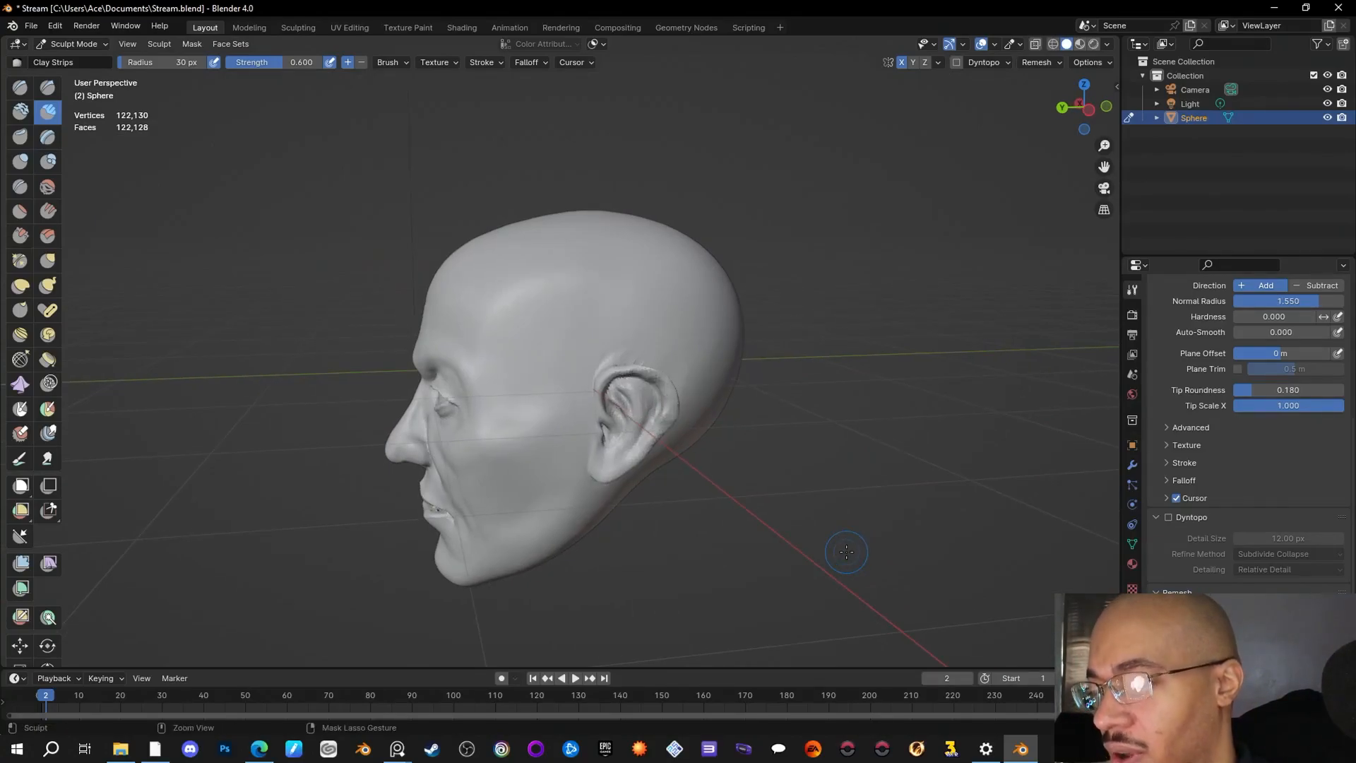
mouse_move(833, 501)
middle_down()
mouse_move(871, 416)
mouse_move(676, 493)
mouse_move(529, 448)
middle_up()
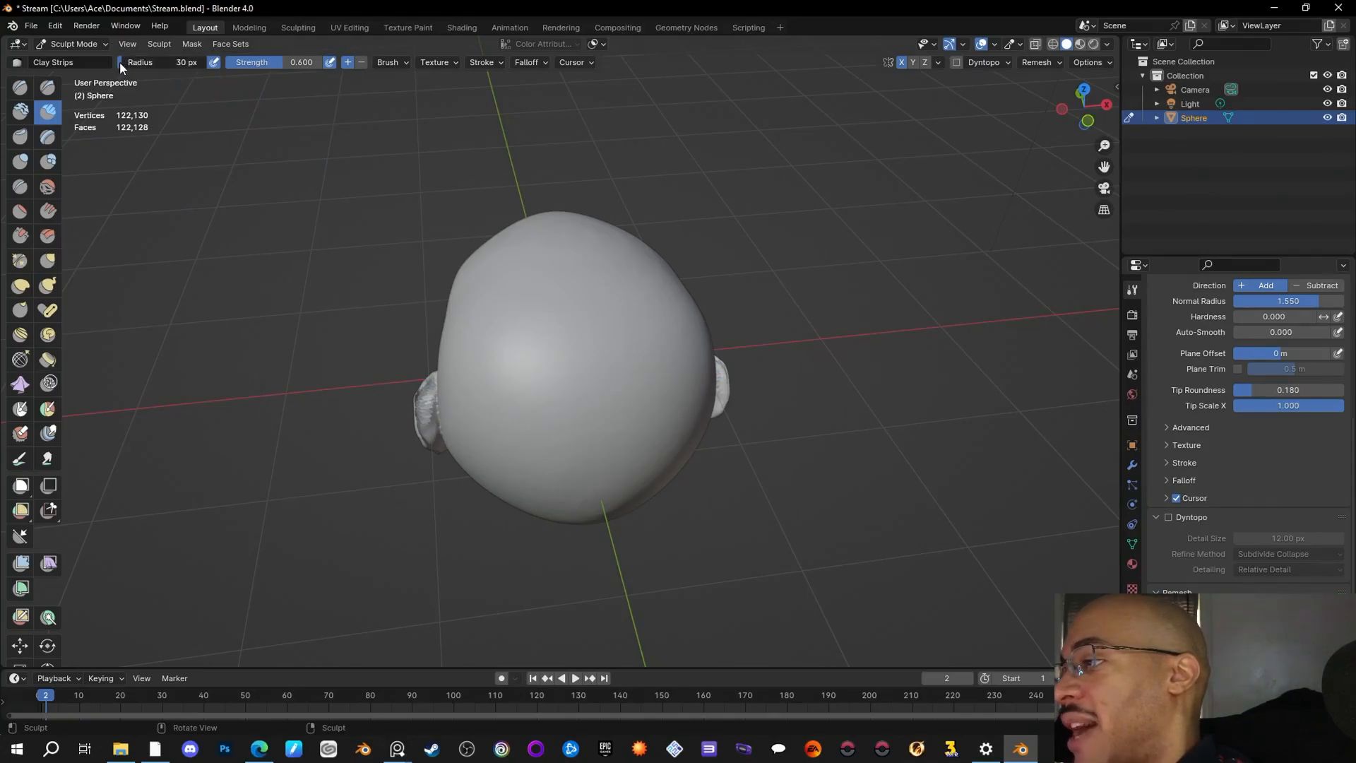
drag(95, 48, 92, 45)
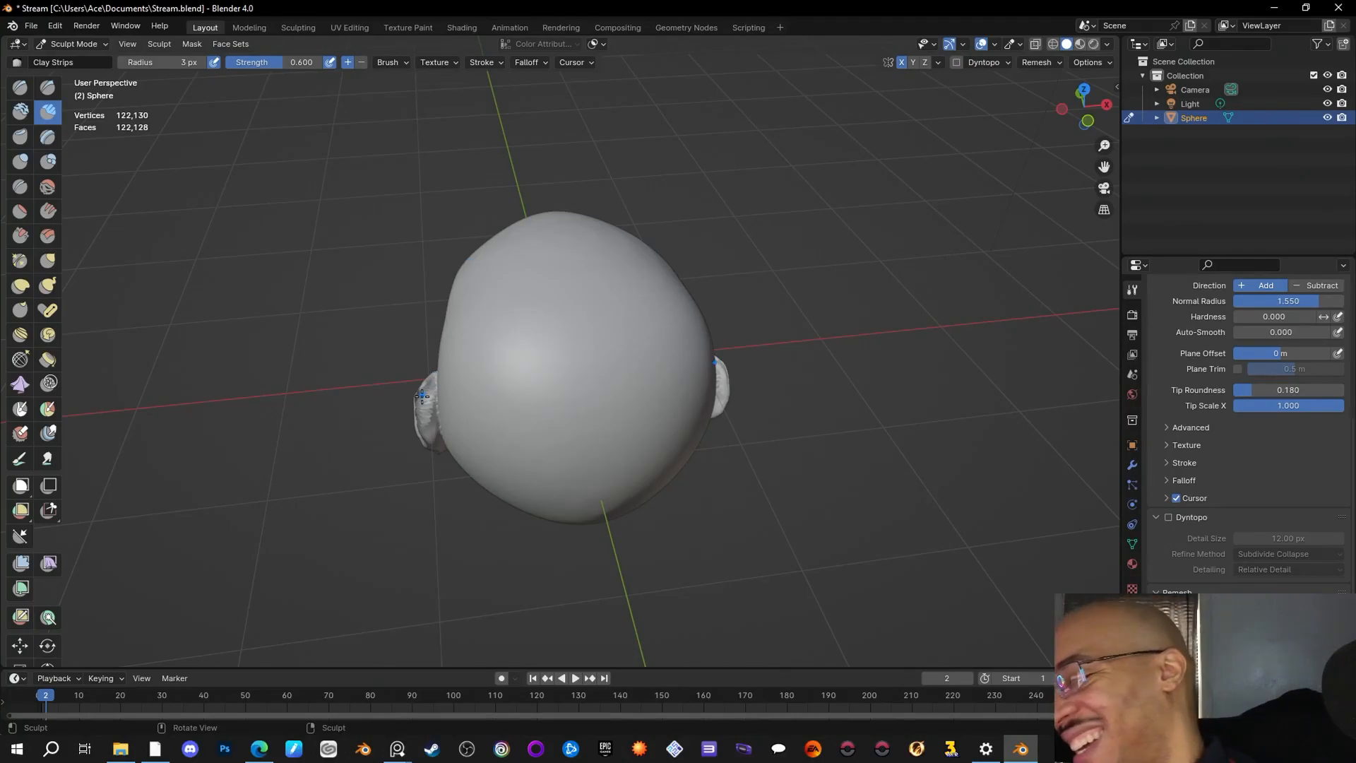
drag(143, 59, 123, 61)
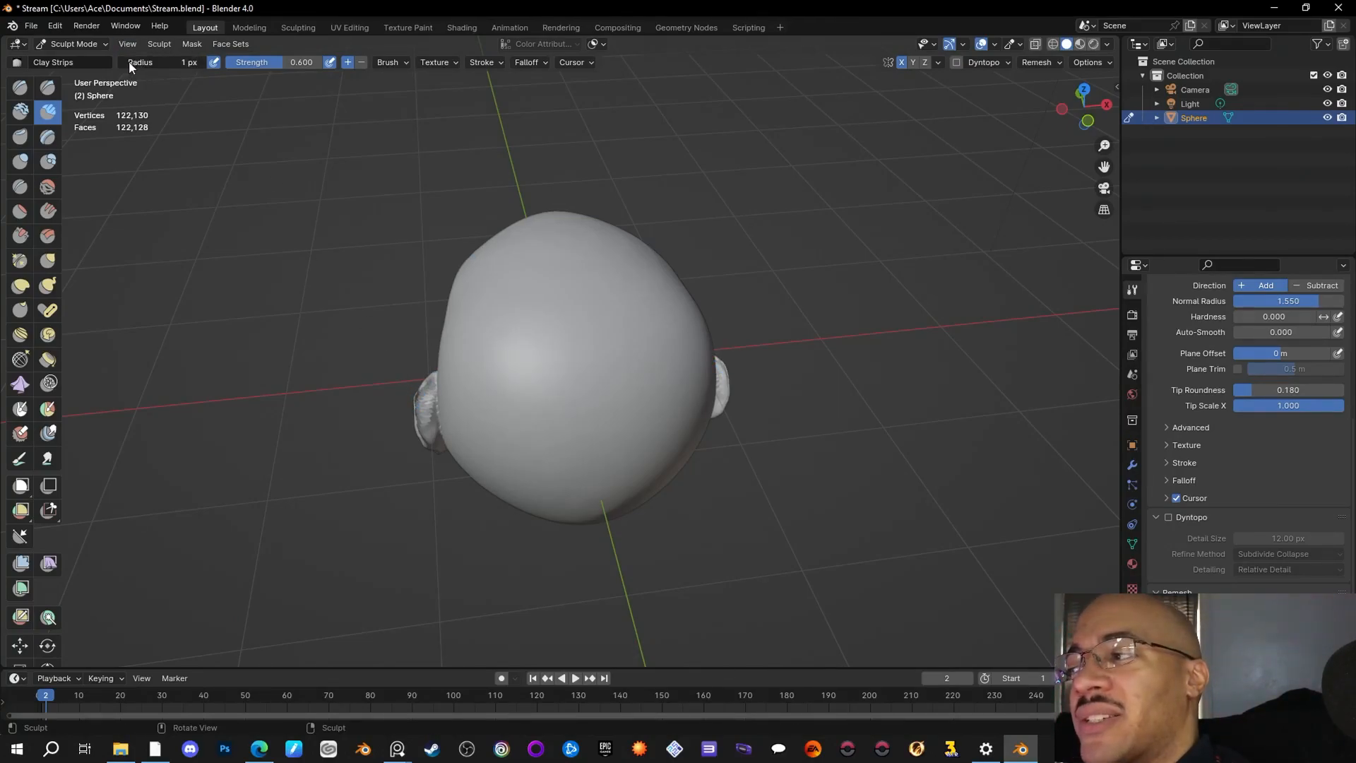
drag(139, 62, 133, 62)
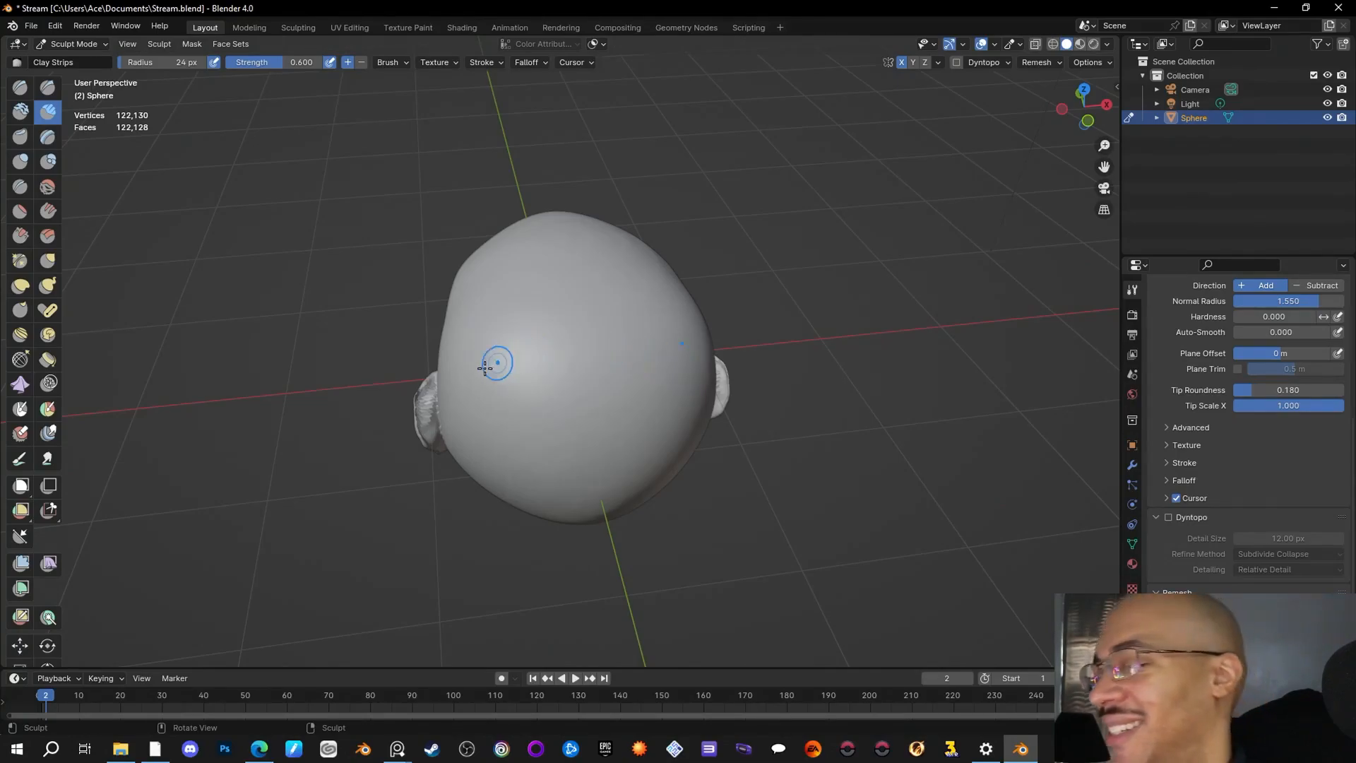
drag(417, 402, 418, 427)
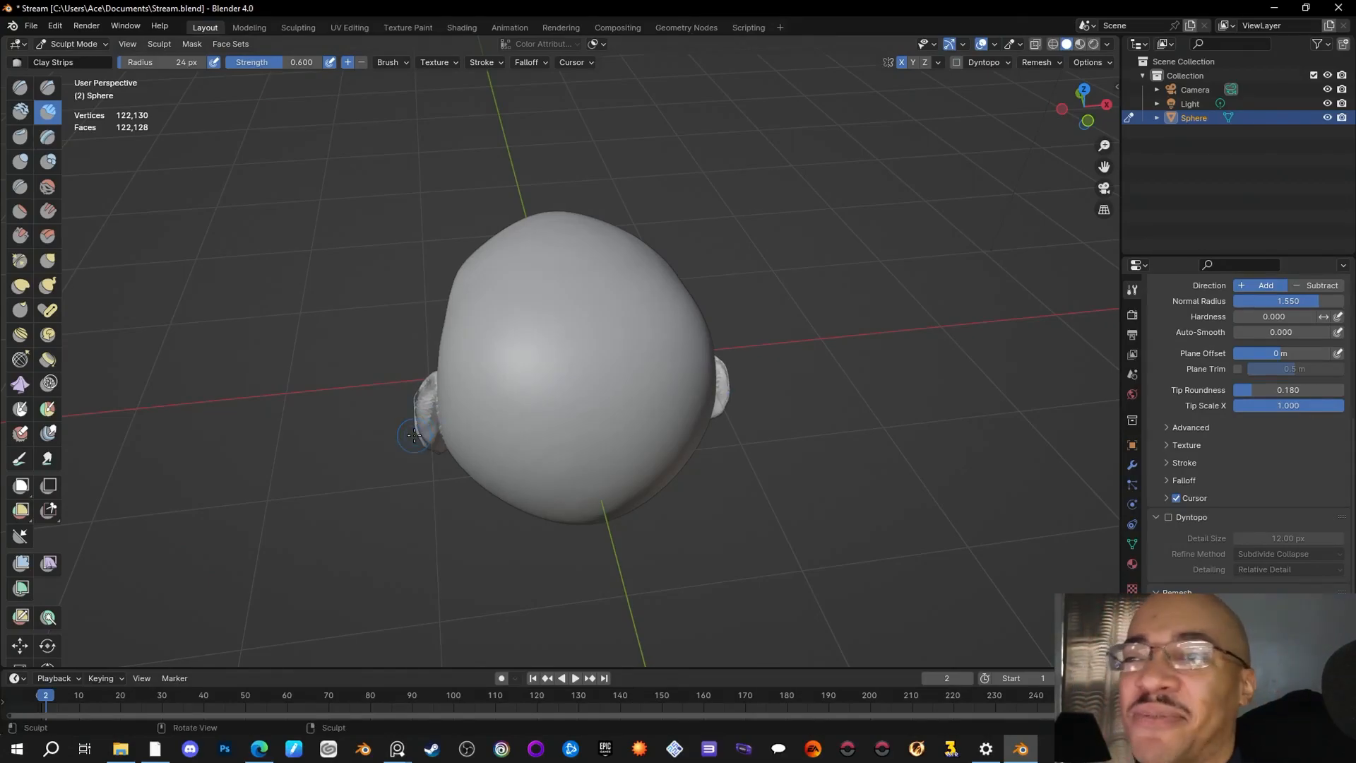
mouse_move(424, 406)
mouse_down()
mouse_move(426, 420)
mouse_move(427, 408)
mouse_up()
mouse_move(584, 443)
middle_down()
mouse_move(842, 424)
mouse_move(690, 370)
middle_up()
drag(650, 342, 644, 341)
drag(638, 344, 640, 340)
mouse_move(642, 345)
middle_down()
mouse_move(758, 483)
mouse_move(671, 448)
middle_up()
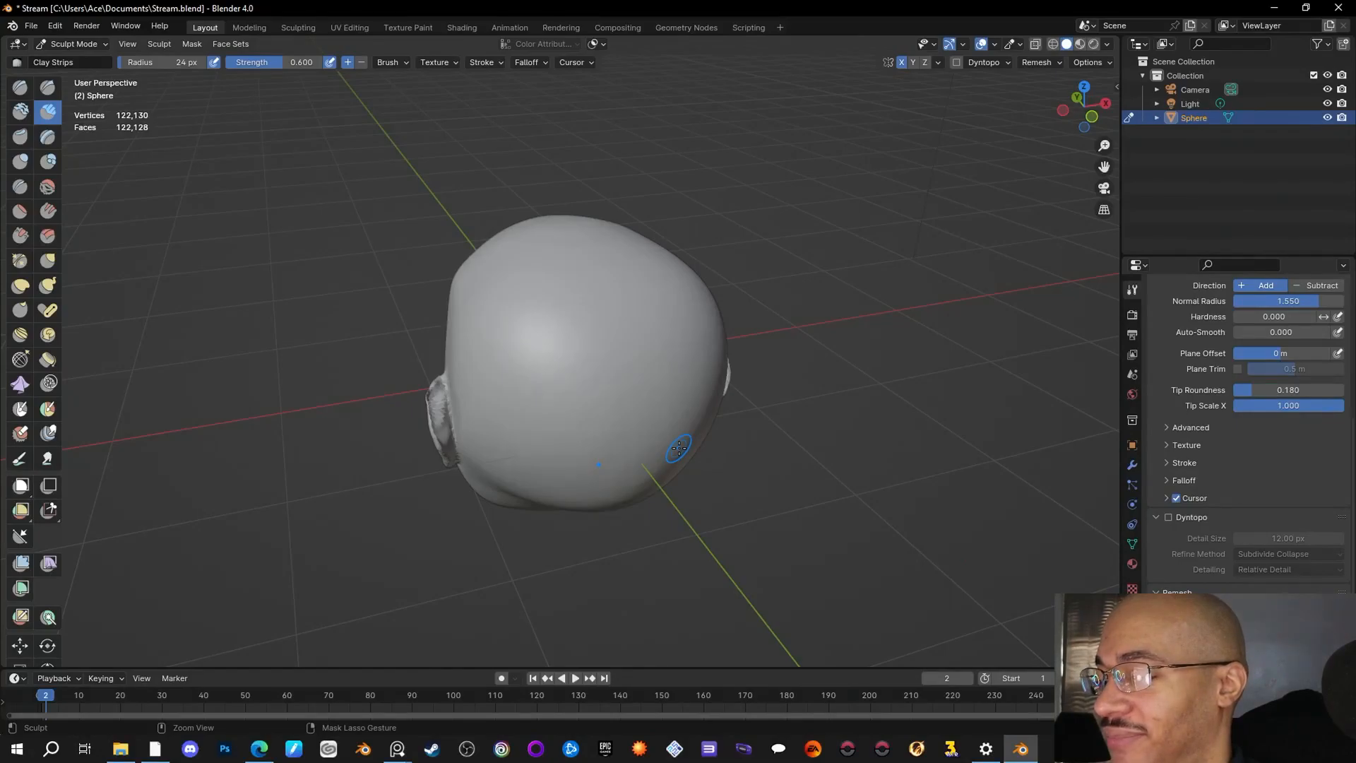
Step: Remesh the sculpted head with a voxel size of 0.015 m
mouse_move(679, 447)
middle_down()
mouse_move(817, 461)
mouse_move(663, 508)
mouse_move(928, 471)
mouse_move(878, 464)
middle_up()
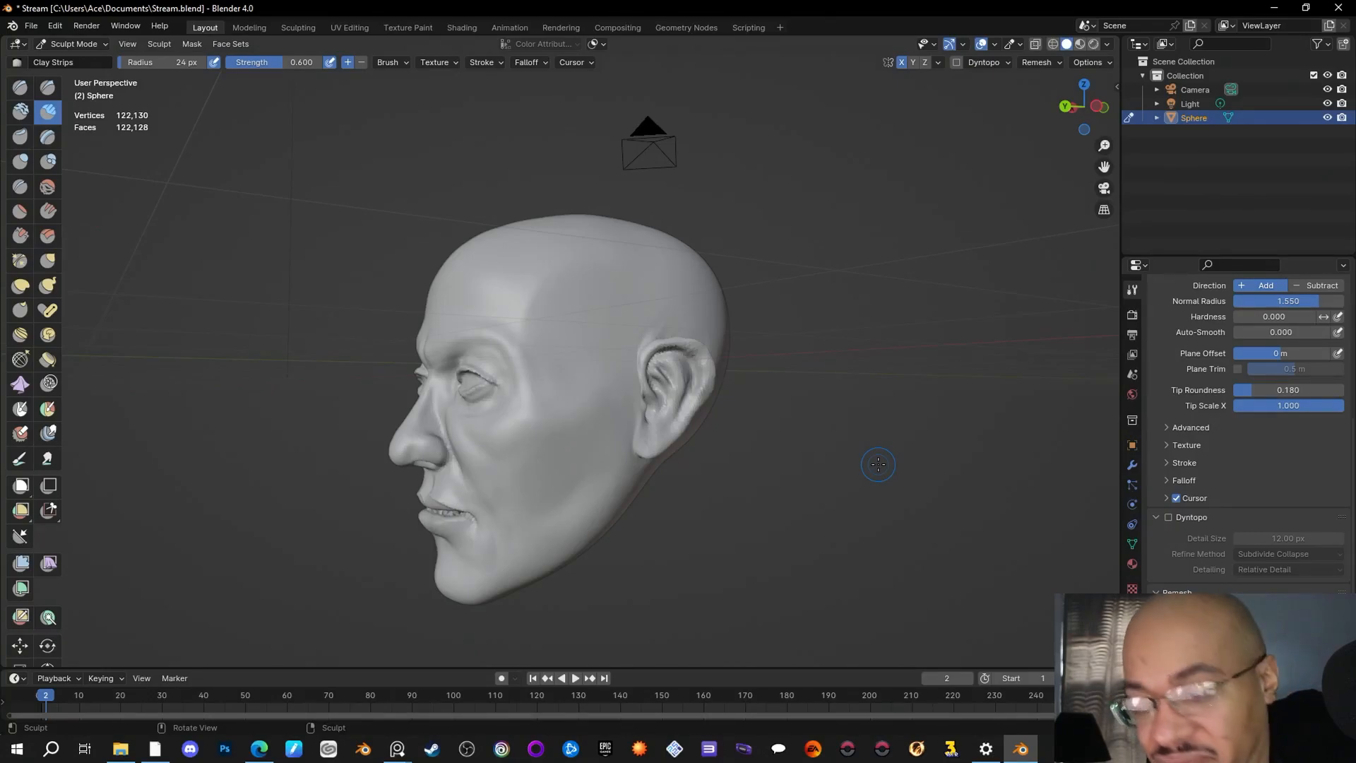
scroll(1200, 565, down, 1)
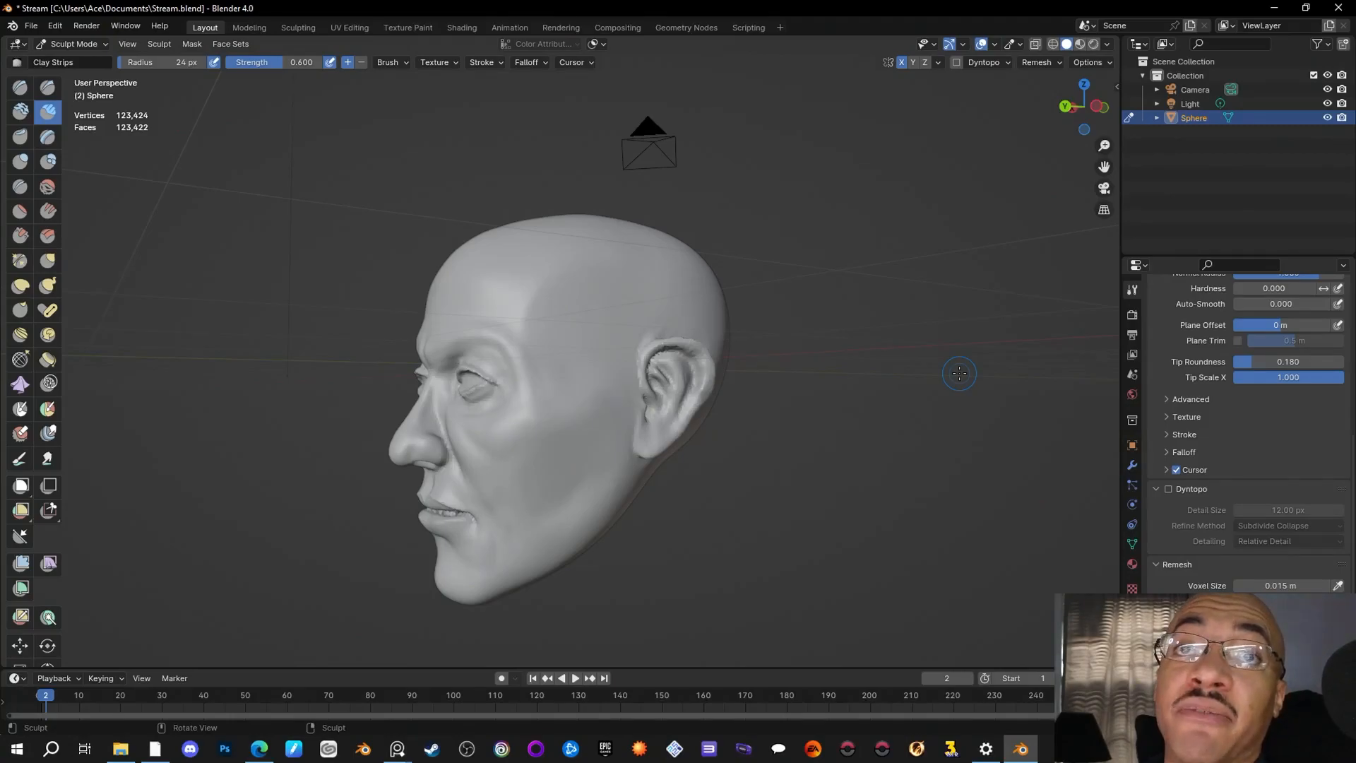
Step: Fill in the back of the ear and its upper edge with Clay Strips strokes, radius 24 px and strength 0.600
middle_drag(962, 325, 754, 368)
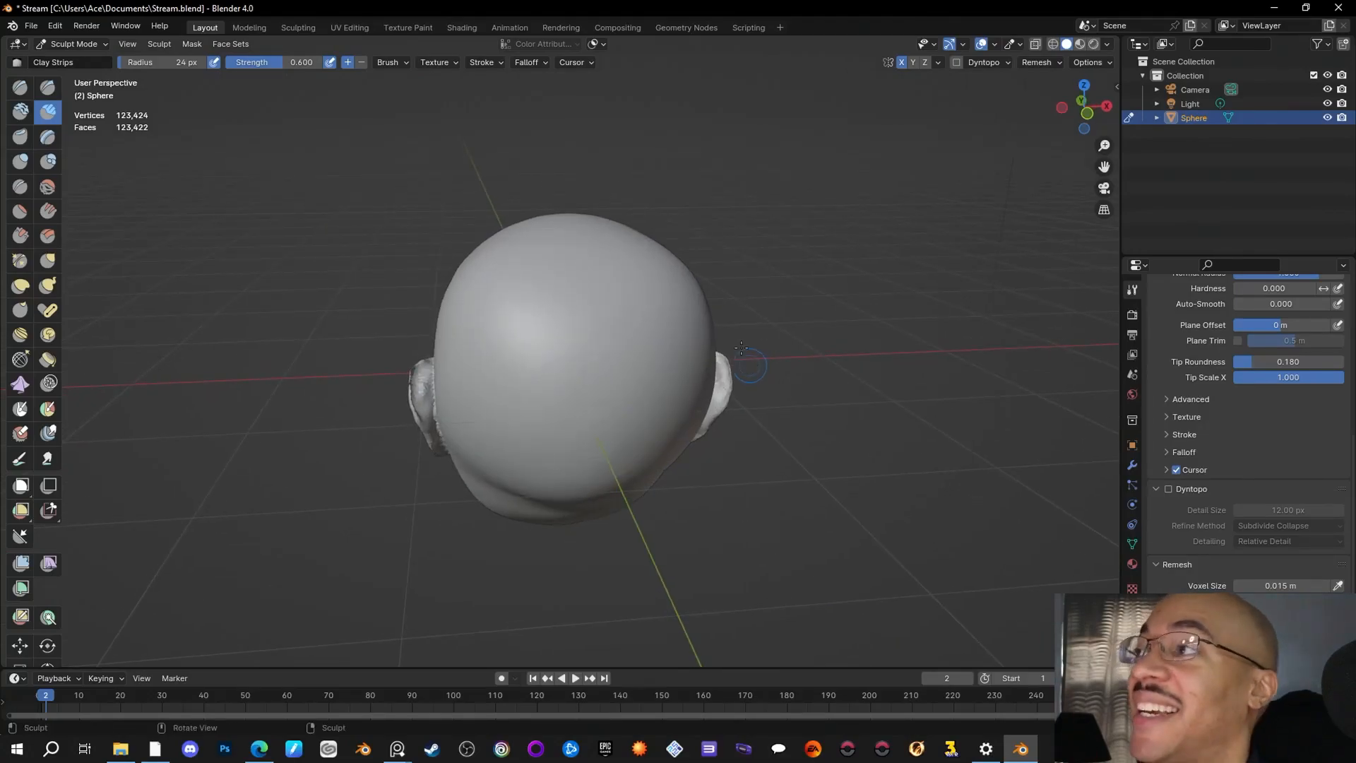
mouse_move(710, 322)
middle_down()
mouse_move(791, 388)
mouse_move(918, 437)
mouse_move(833, 466)
mouse_move(818, 424)
middle_up()
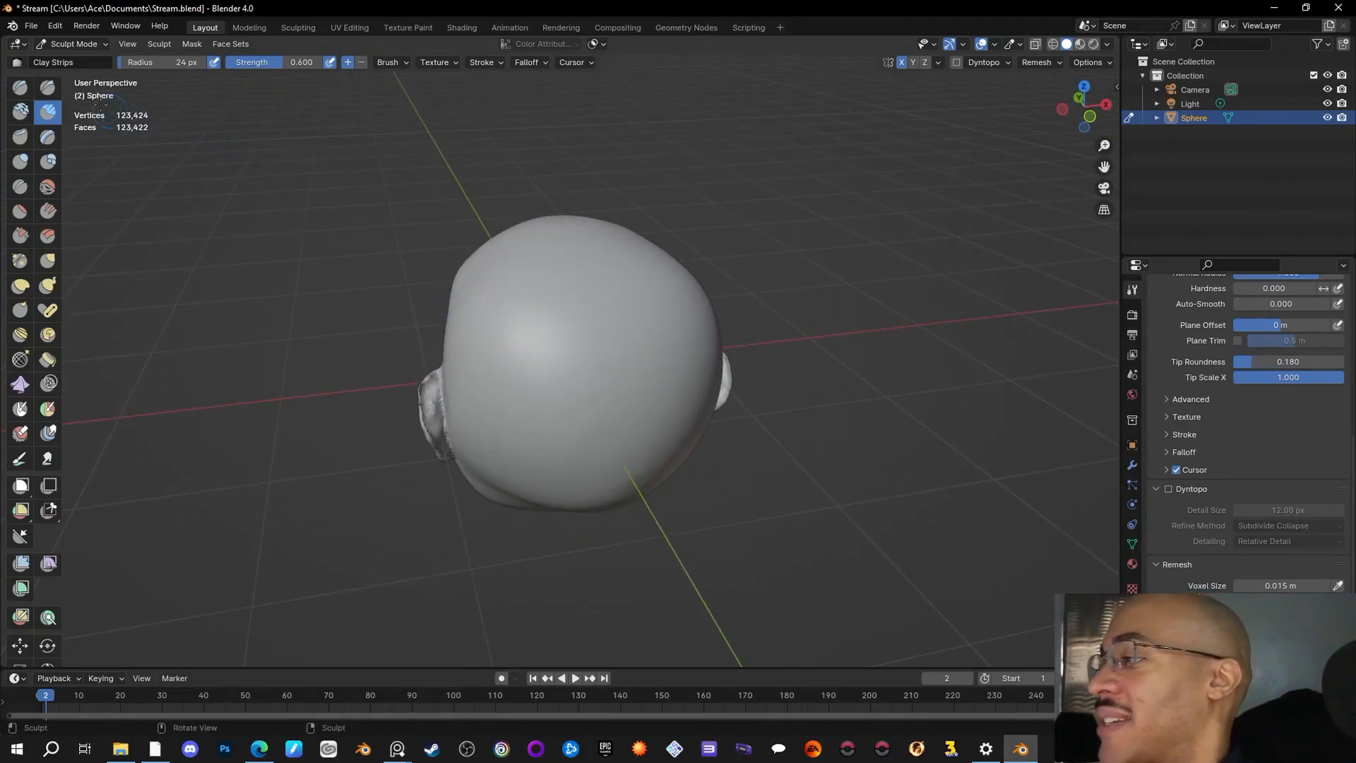
click(48, 87)
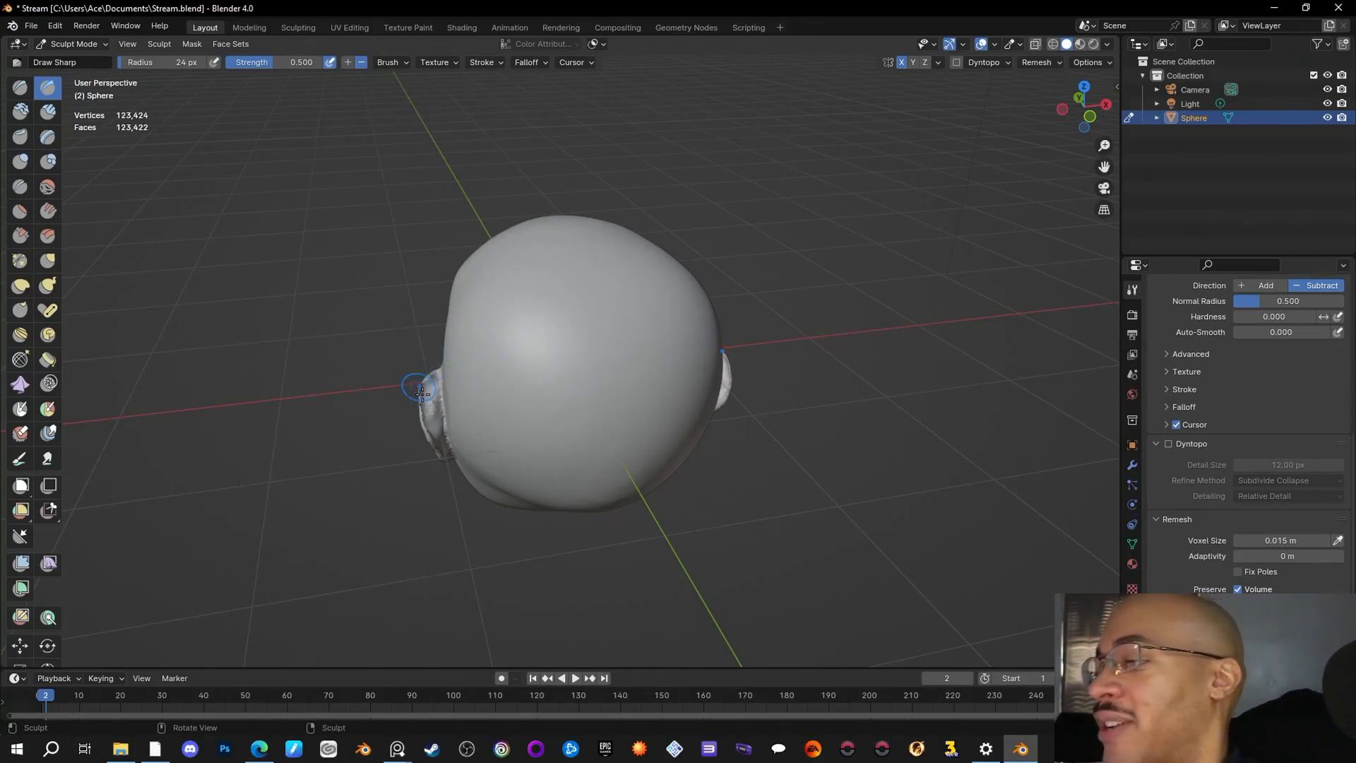
click(47, 111)
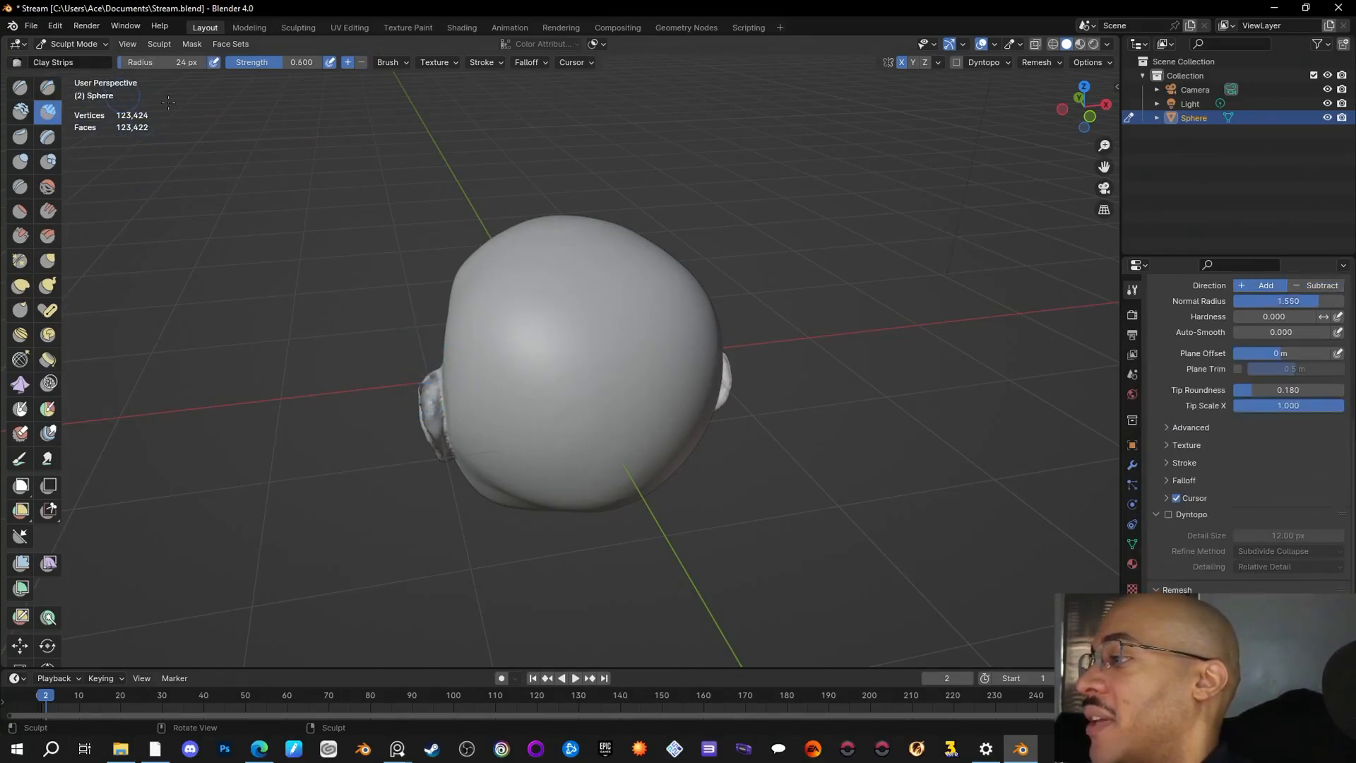
mouse_move(426, 418)
mouse_down()
mouse_move(430, 384)
mouse_move(433, 431)
mouse_move(432, 380)
mouse_move(432, 432)
mouse_up()
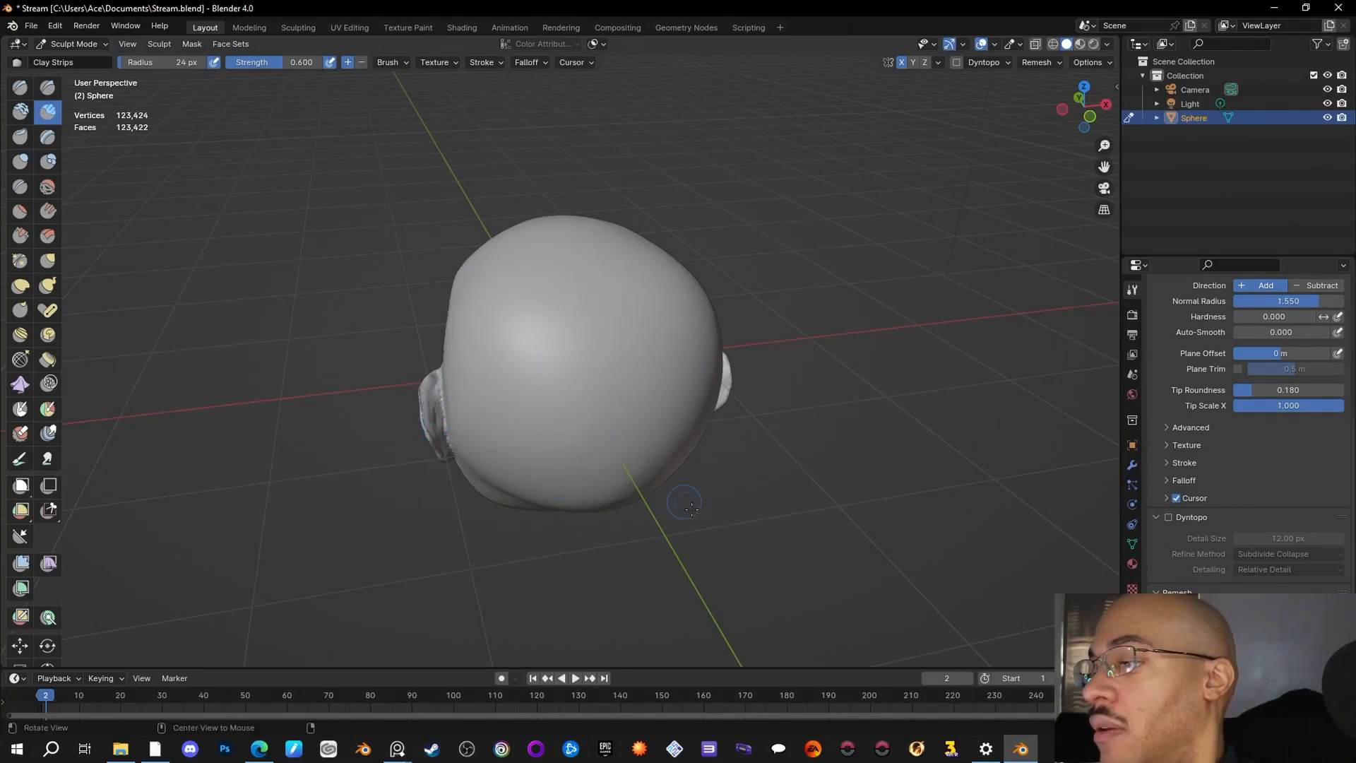
middle_drag(665, 488, 653, 425)
drag(416, 363, 428, 401)
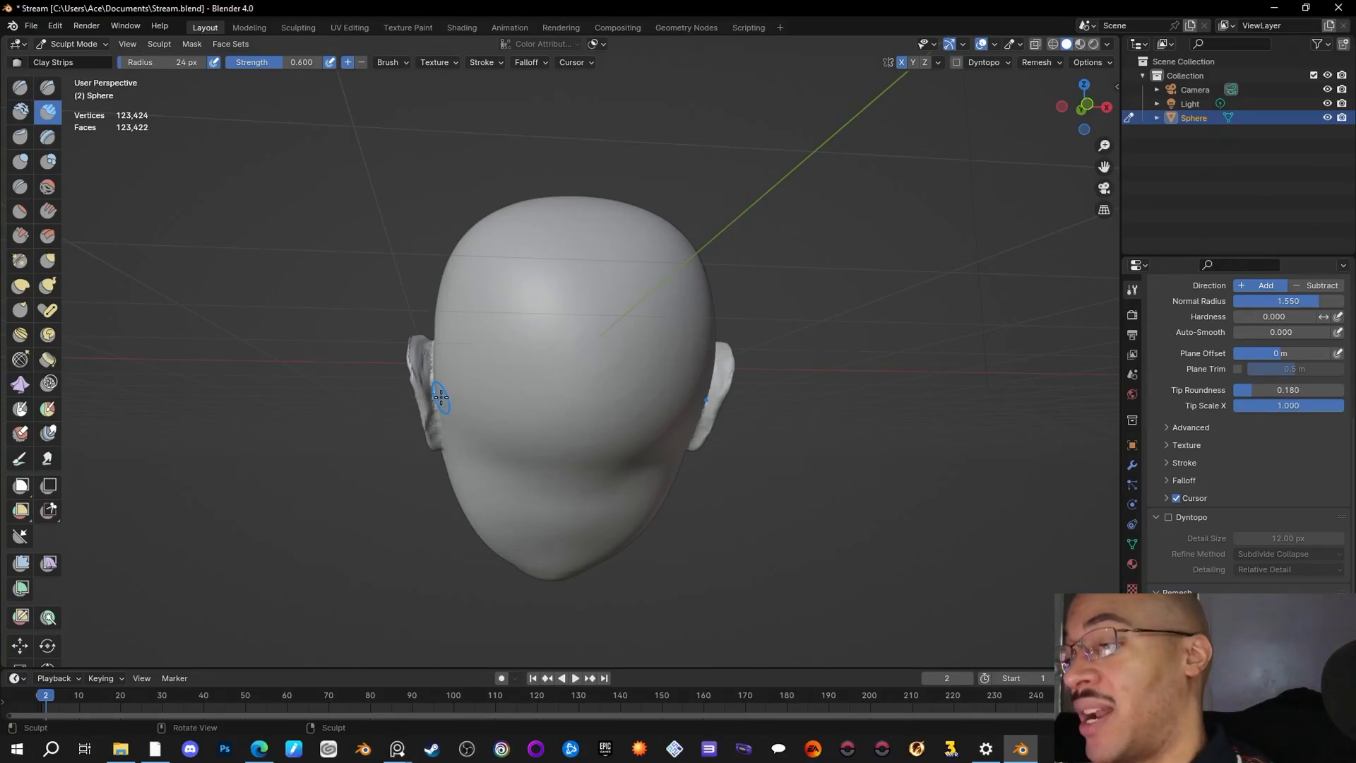
Step: Thicken the back and outer rim of the ear with the Inflate/Deflate brush set to Inflate, radius 24 px, strength 0.500
middle_drag(796, 433, 800, 541)
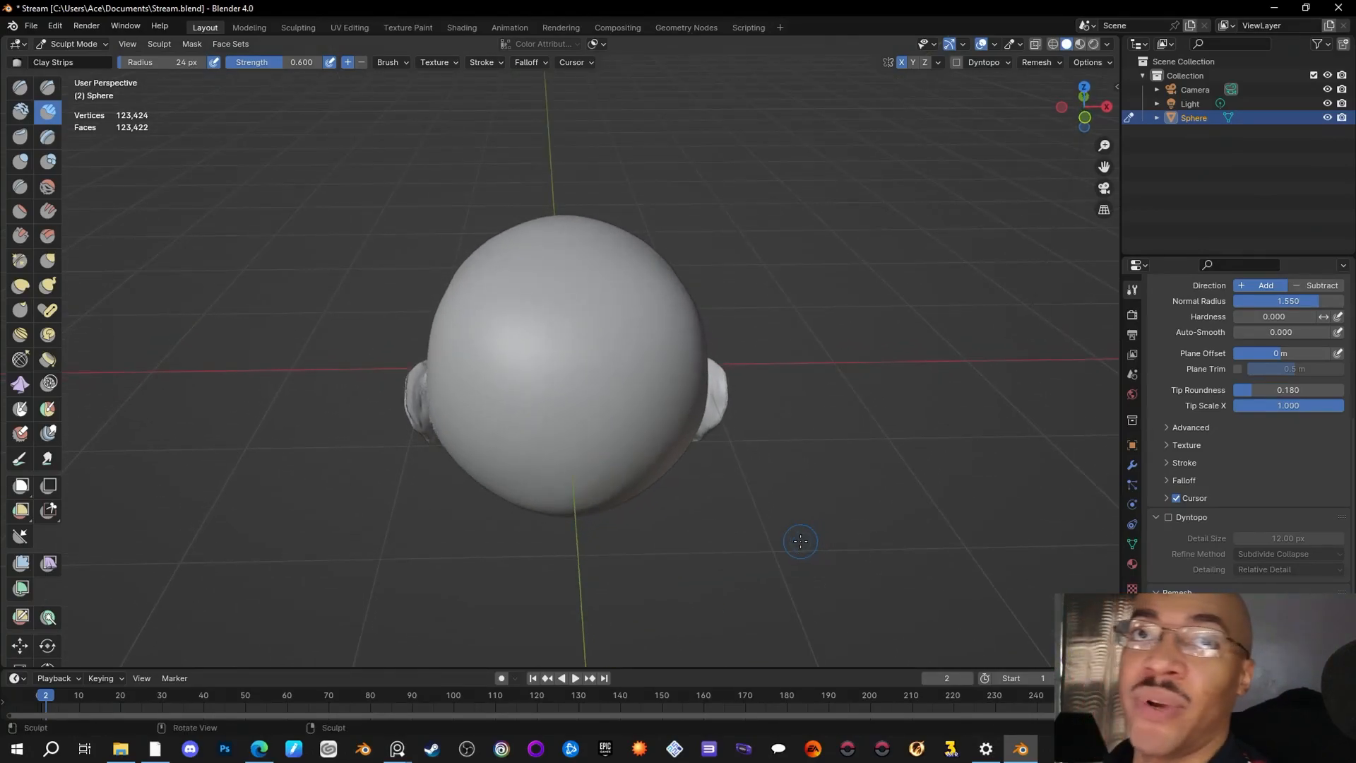
middle_drag(800, 542, 779, 472)
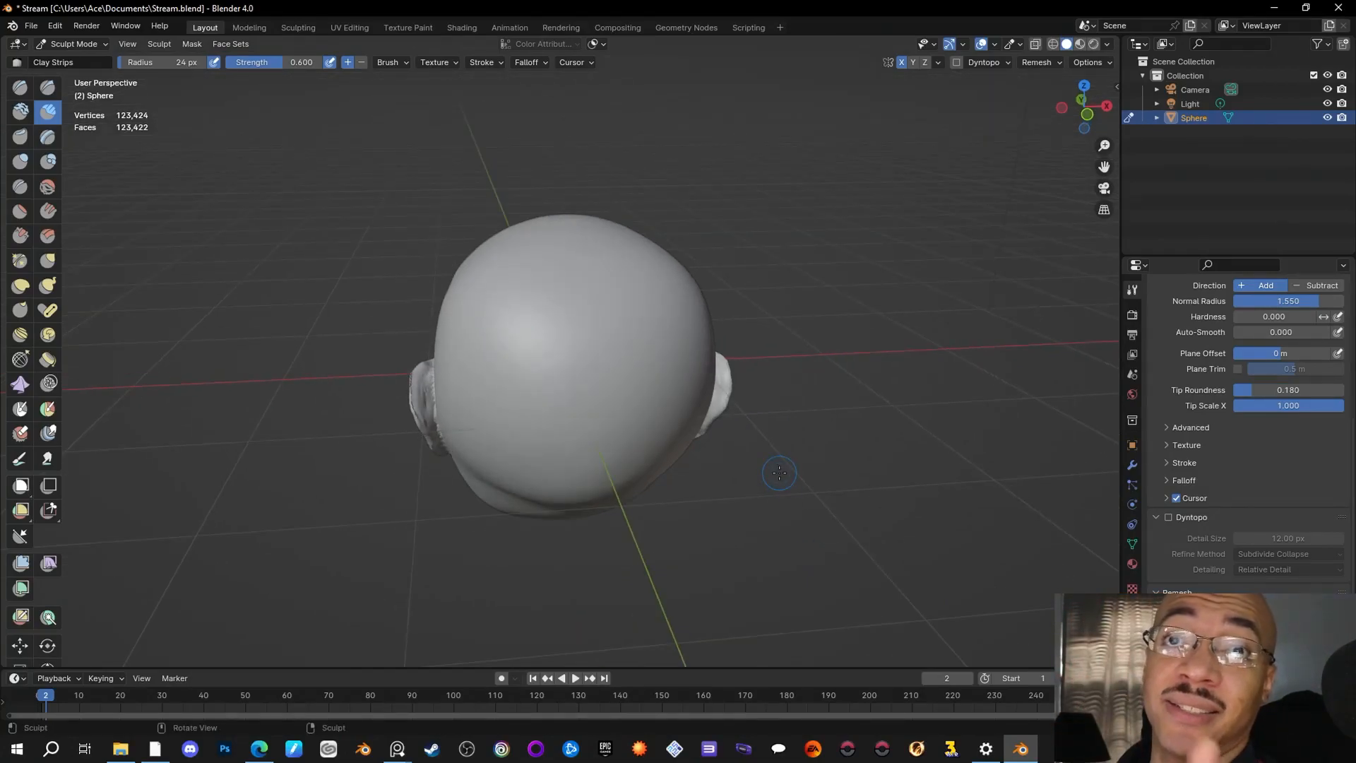
mouse_move(833, 423)
middle_down()
mouse_move(812, 474)
mouse_move(941, 424)
mouse_move(963, 390)
middle_up()
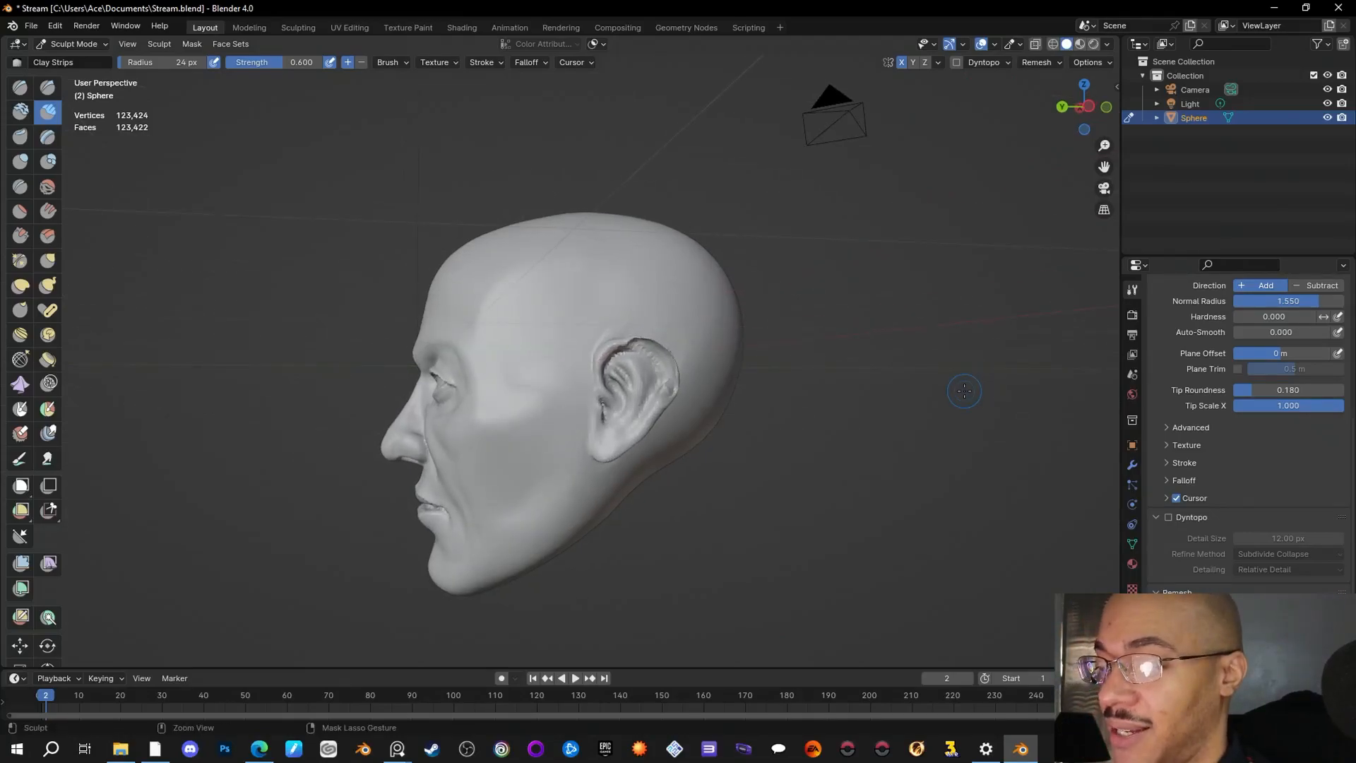
middle_drag(899, 444, 716, 505)
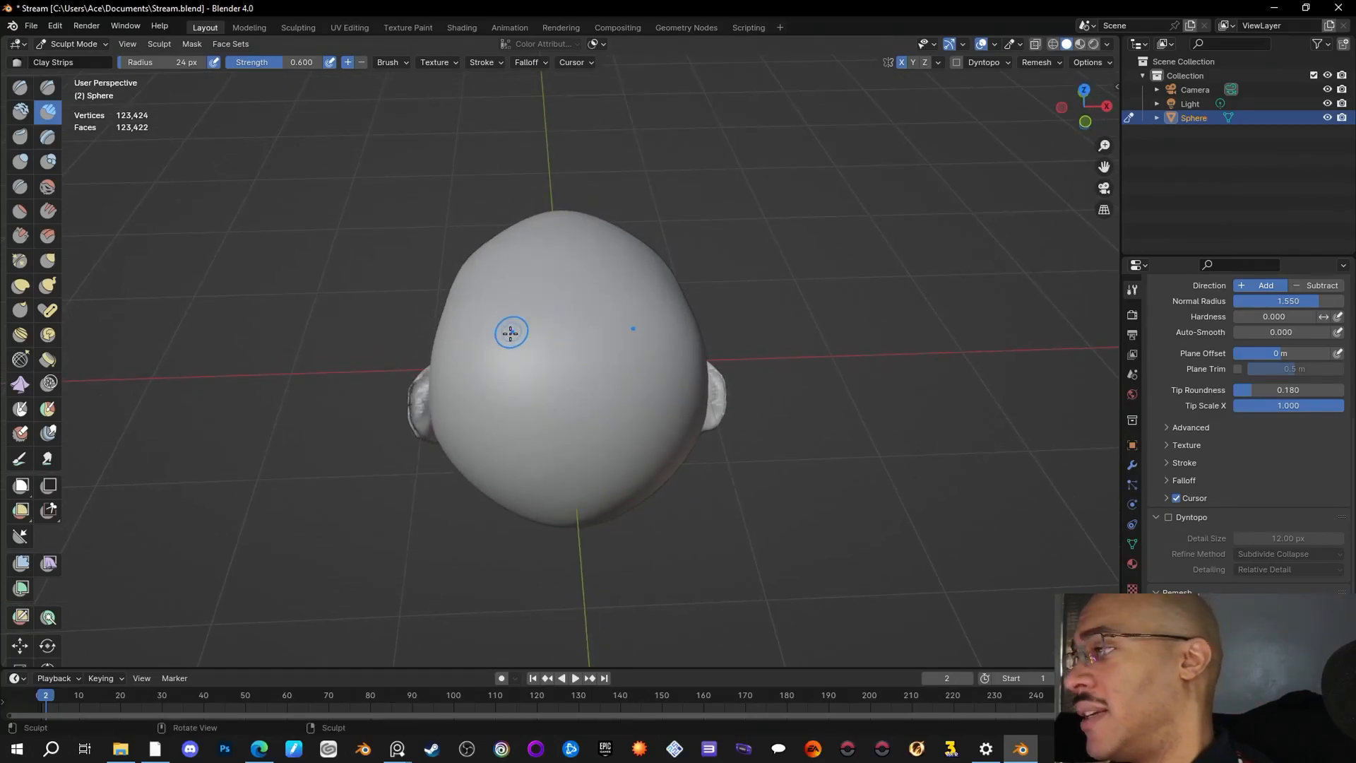
click(20, 161)
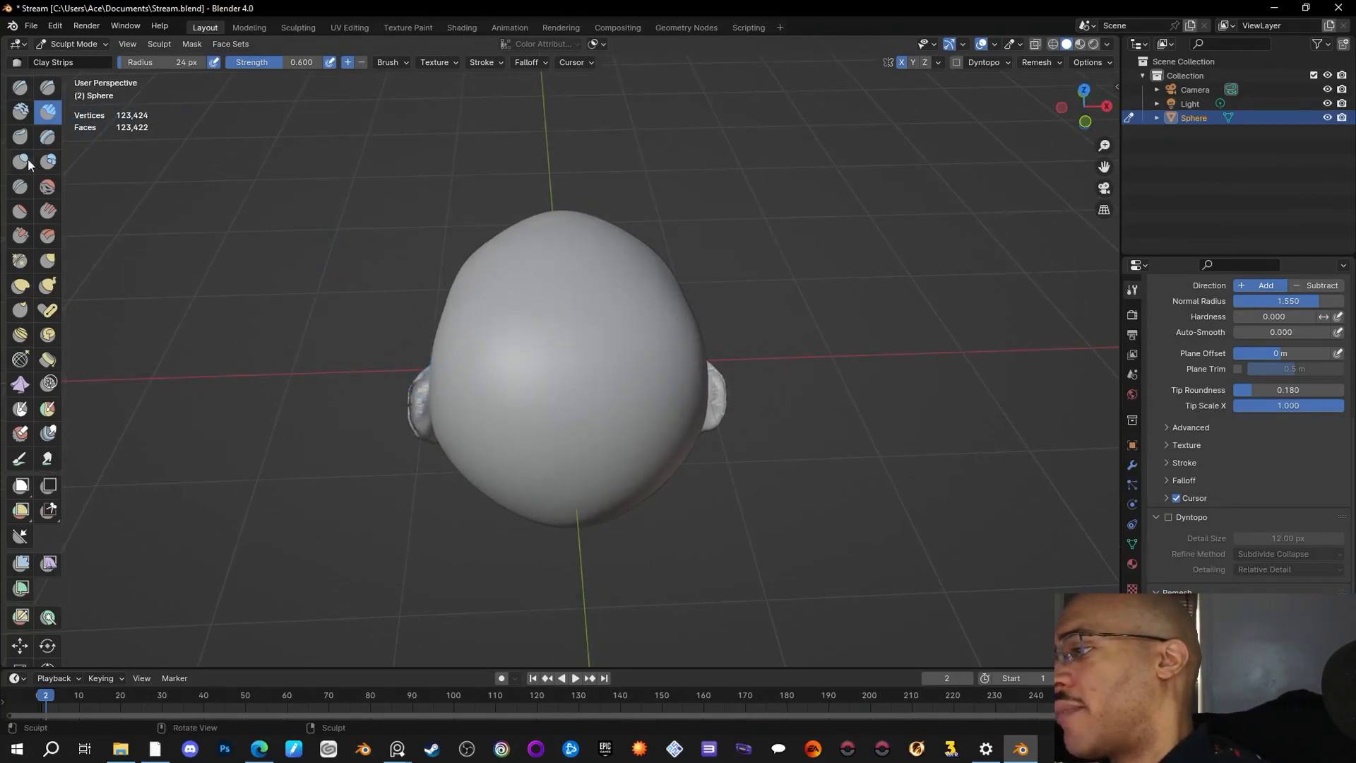
mouse_move(416, 408)
mouse_down()
mouse_move(419, 393)
mouse_move(418, 428)
mouse_up()
middle_drag(513, 422, 734, 534)
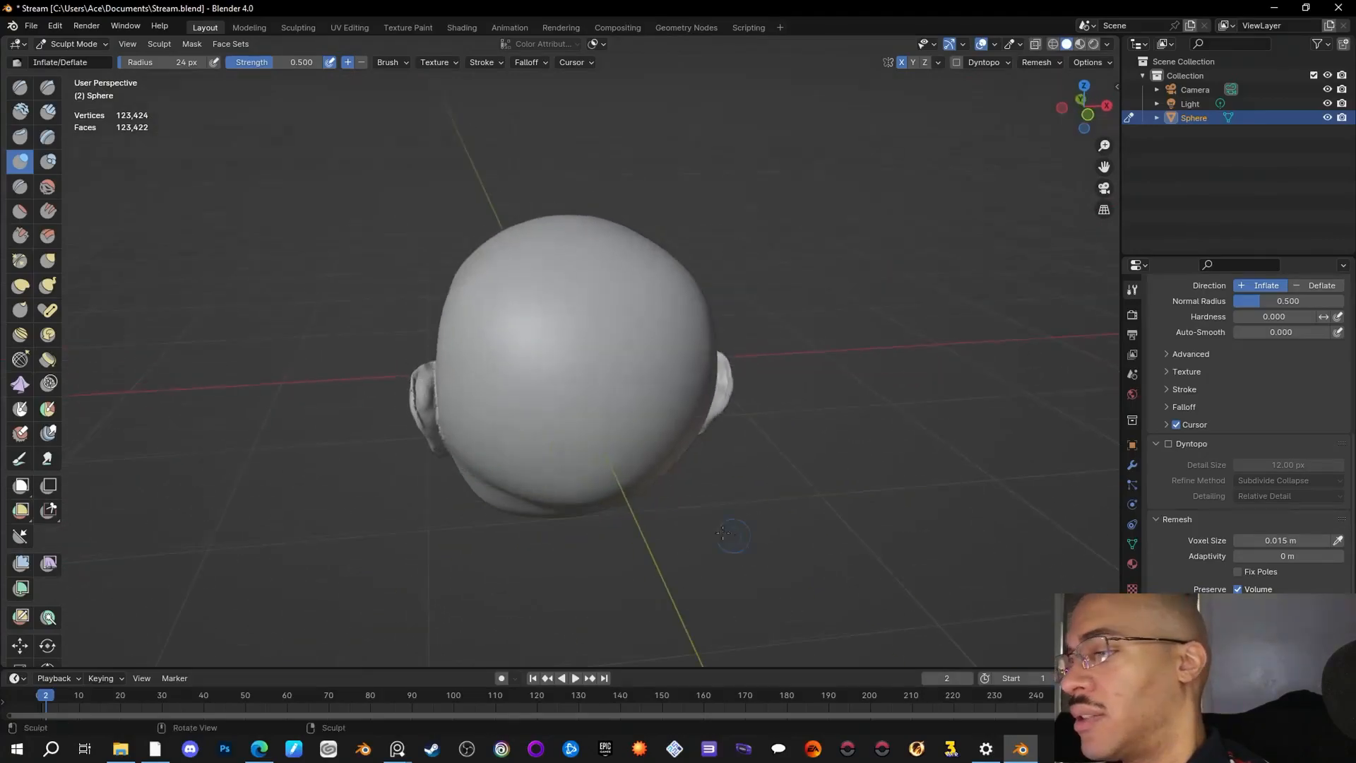
mouse_move(416, 380)
mouse_down()
mouse_move(421, 394)
mouse_move(419, 374)
mouse_up()
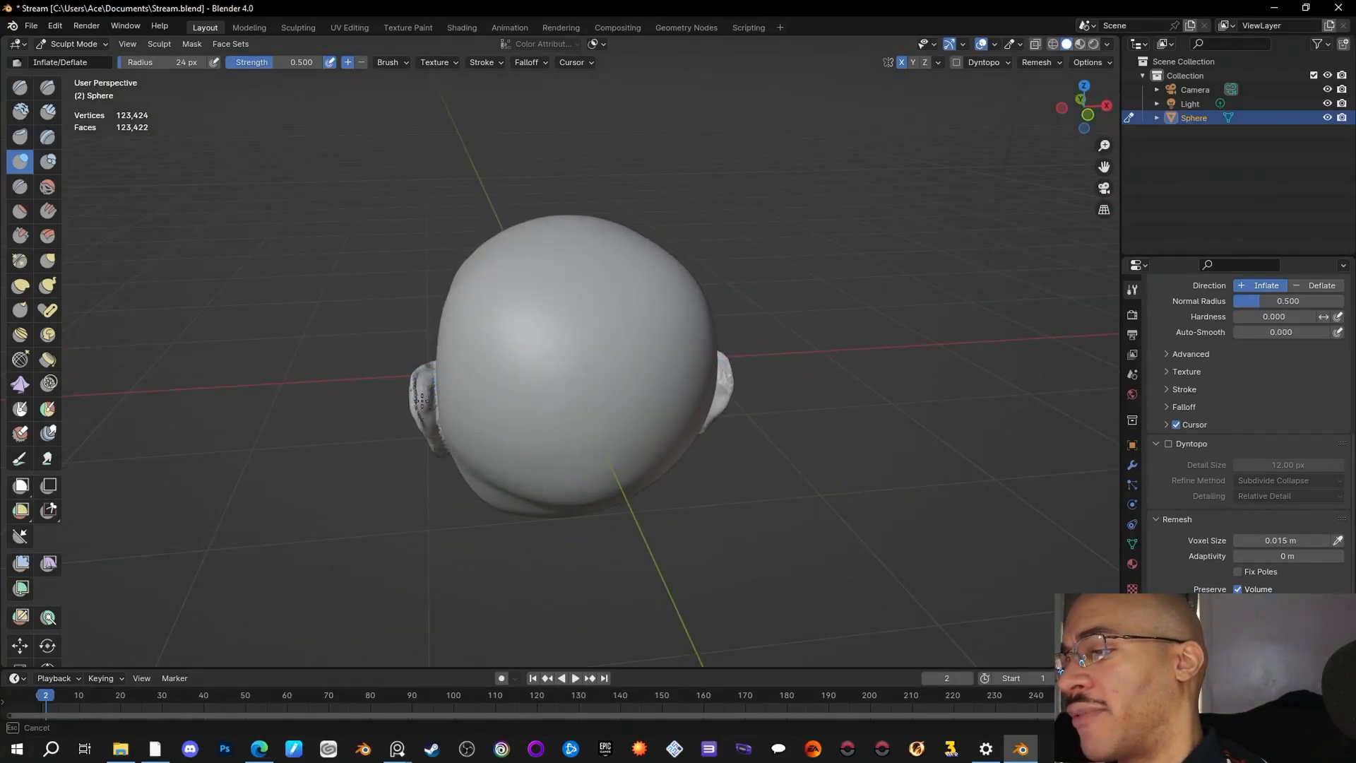
drag(427, 422, 427, 427)
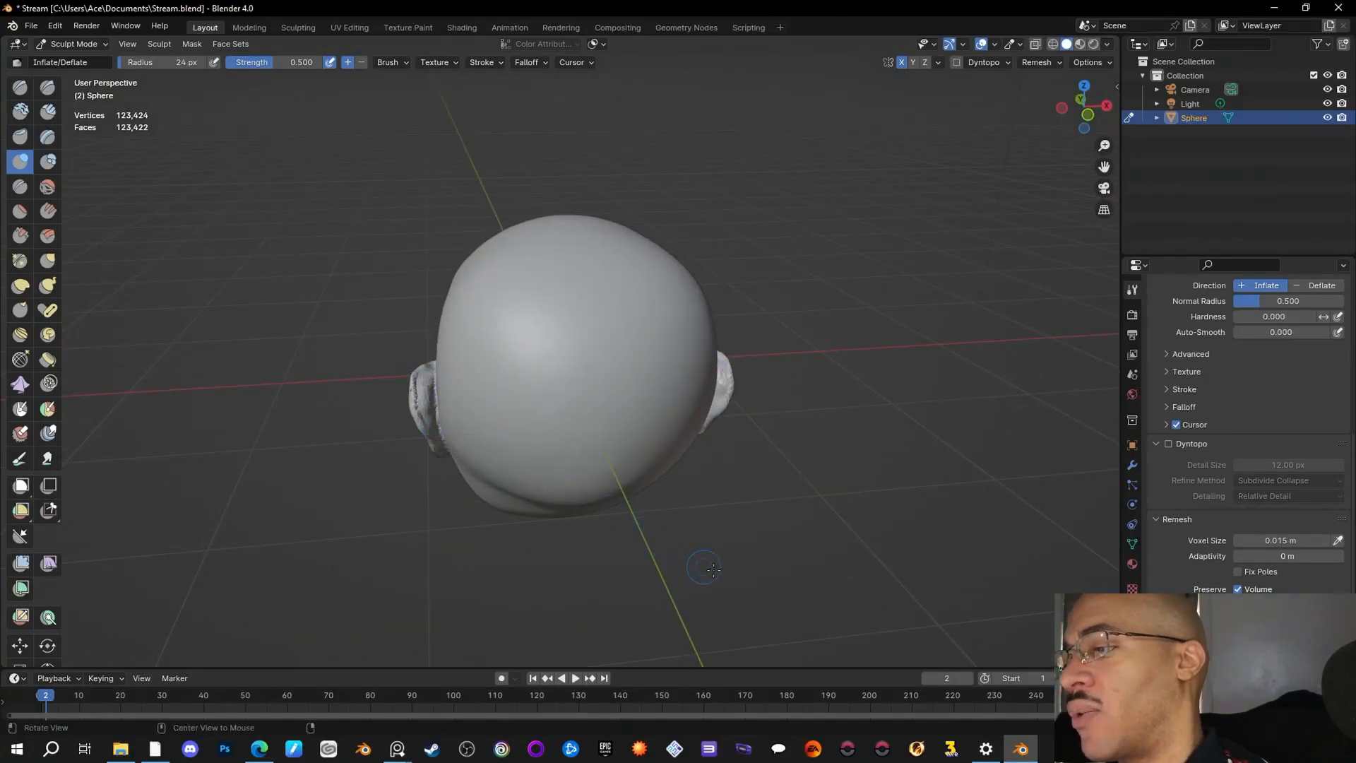
middle_drag(427, 427, 668, 481)
drag(432, 367, 429, 441)
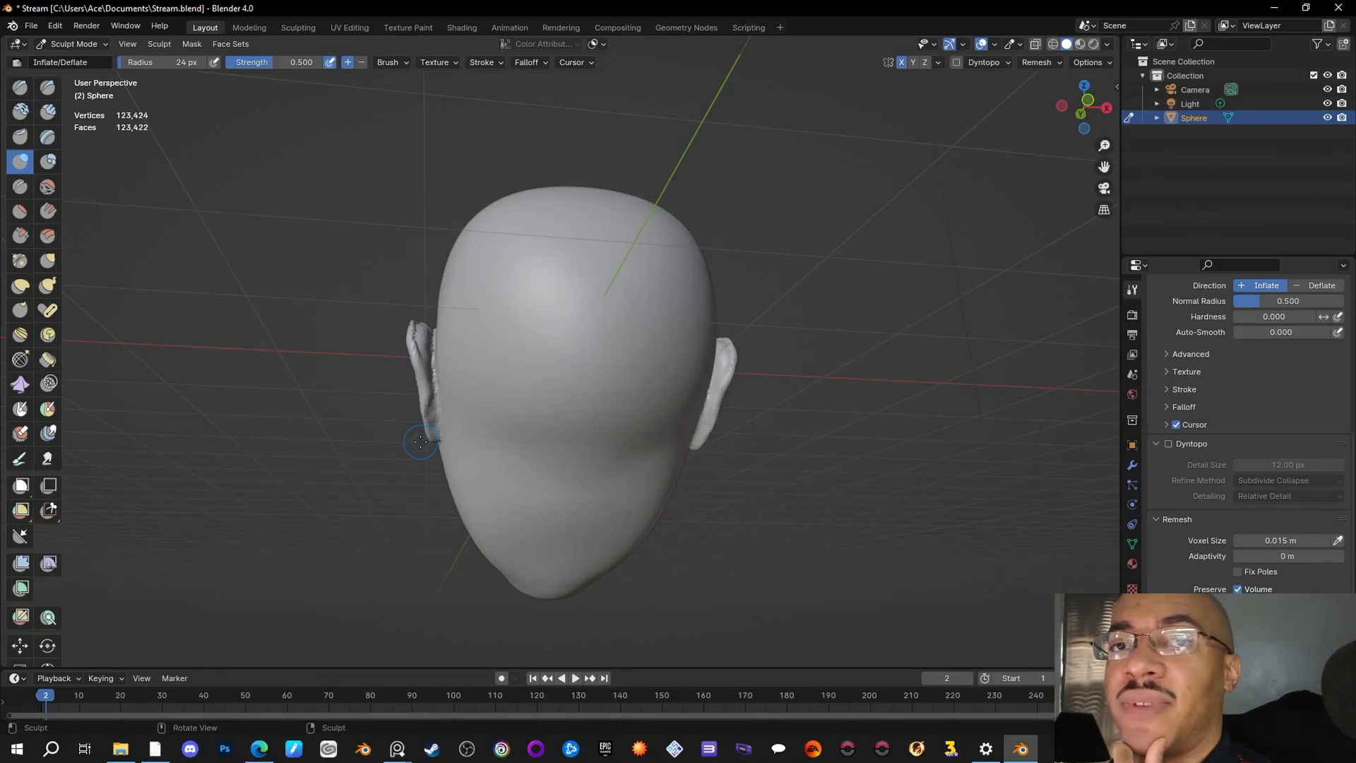
Step: Carve the groove inside the ear's upper and outer rim with the Draw Sharp brush set to Subtract, radius 16 px
middle_drag(421, 441, 971, 497)
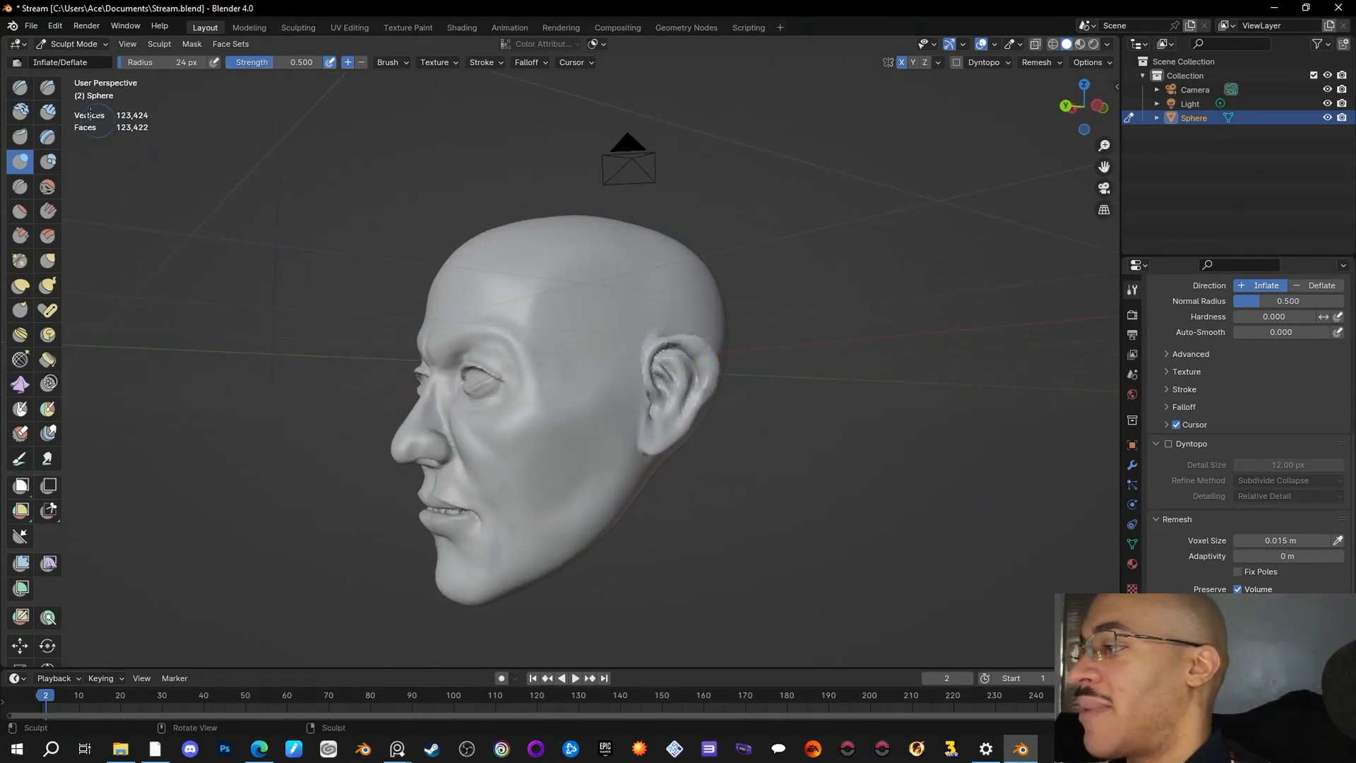
click(47, 87)
middle_drag(762, 395, 696, 334)
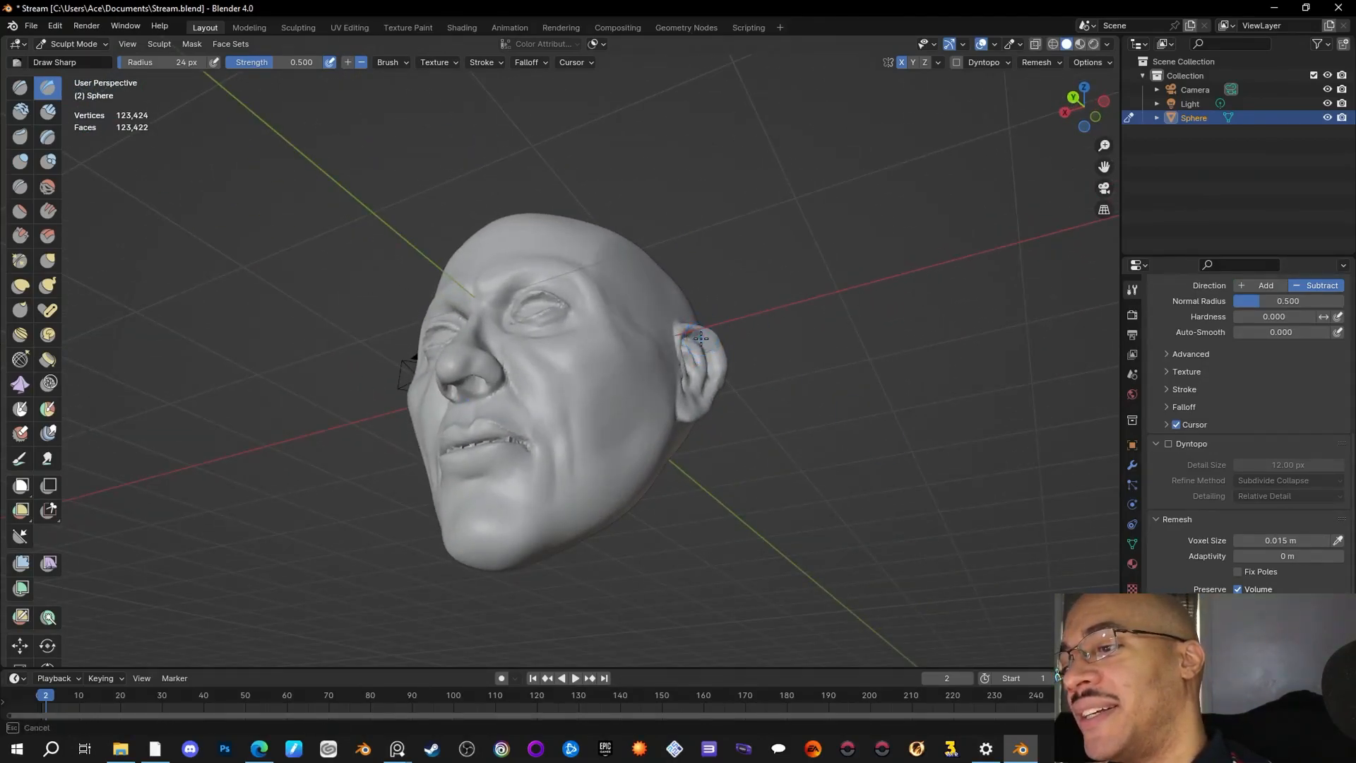
drag(118, 59, 106, 53)
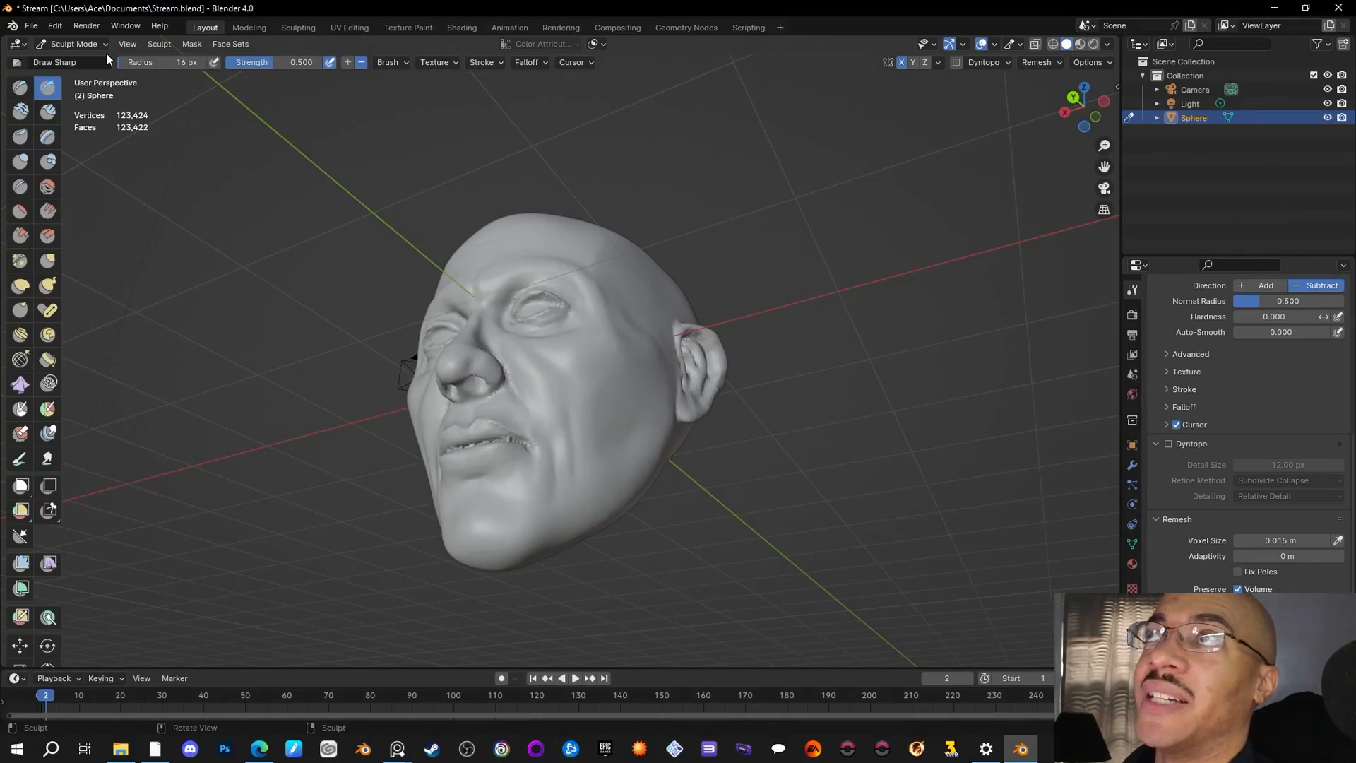
mouse_move(706, 438)
middle_down()
mouse_move(815, 443)
mouse_move(713, 350)
middle_up()
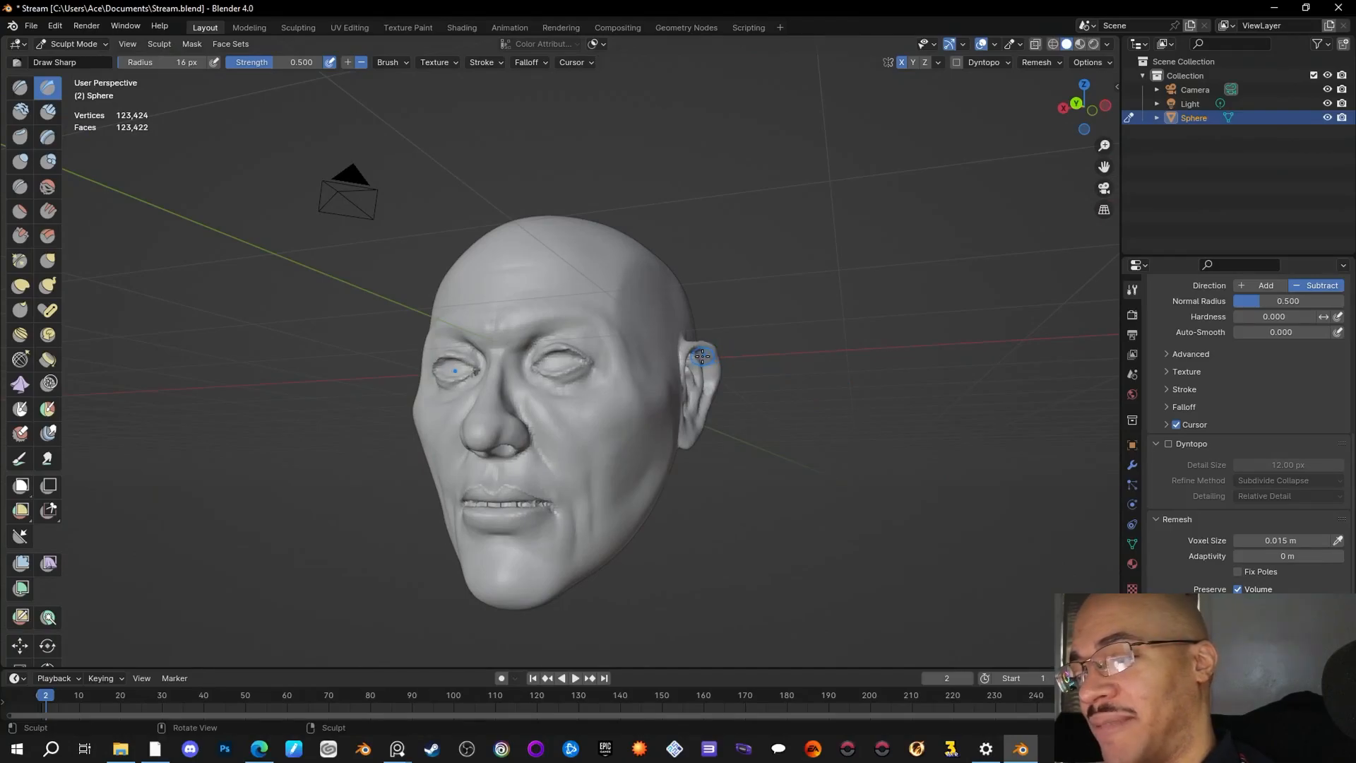
mouse_move(701, 358)
mouse_down()
mouse_move(706, 384)
mouse_move(705, 367)
mouse_up()
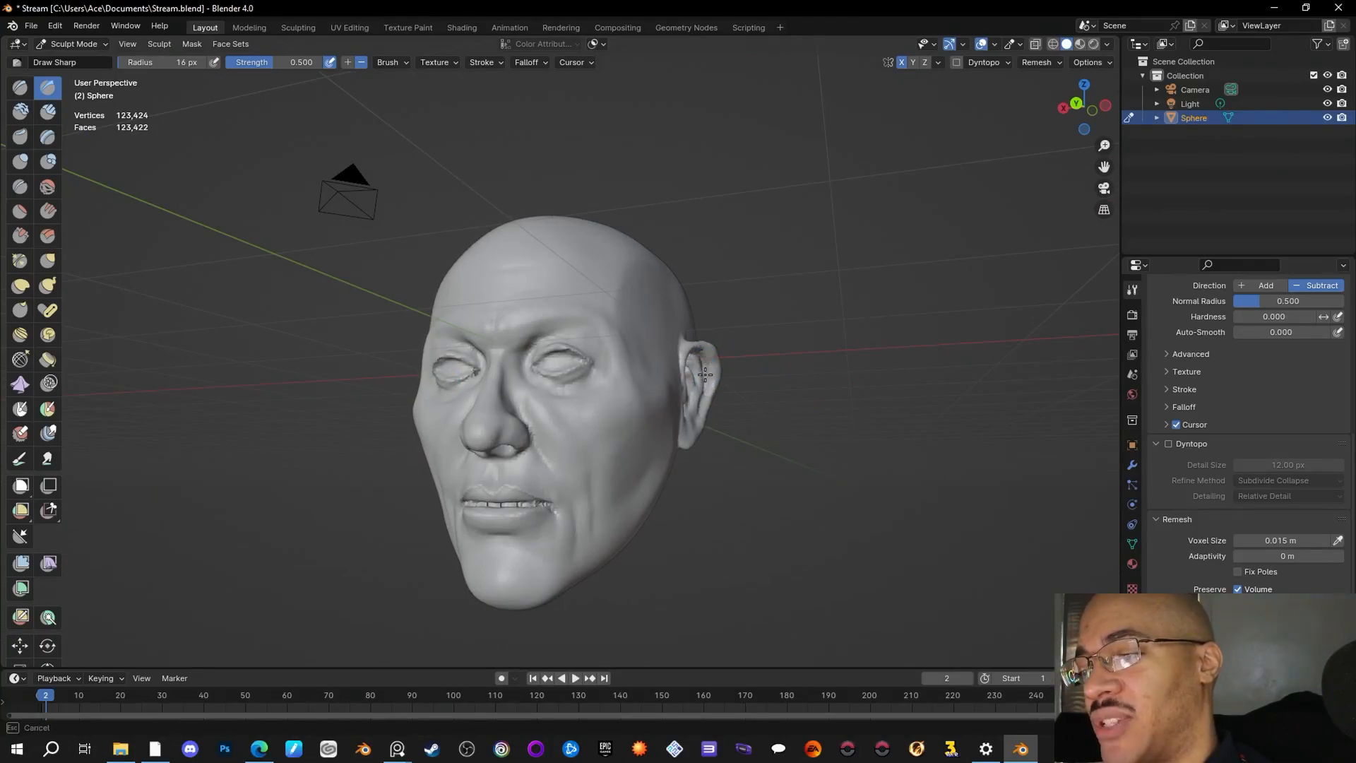
mouse_move(706, 381)
middle_down()
mouse_move(771, 442)
mouse_move(717, 380)
middle_up()
drag(713, 376, 706, 406)
Step: Examine the ears' rims and backs from above, behind and the side, switching to Inflate/Deflate and back to the Draw Sharp brush
mouse_move(781, 379)
middle_down()
mouse_move(817, 493)
mouse_move(766, 599)
middle_up()
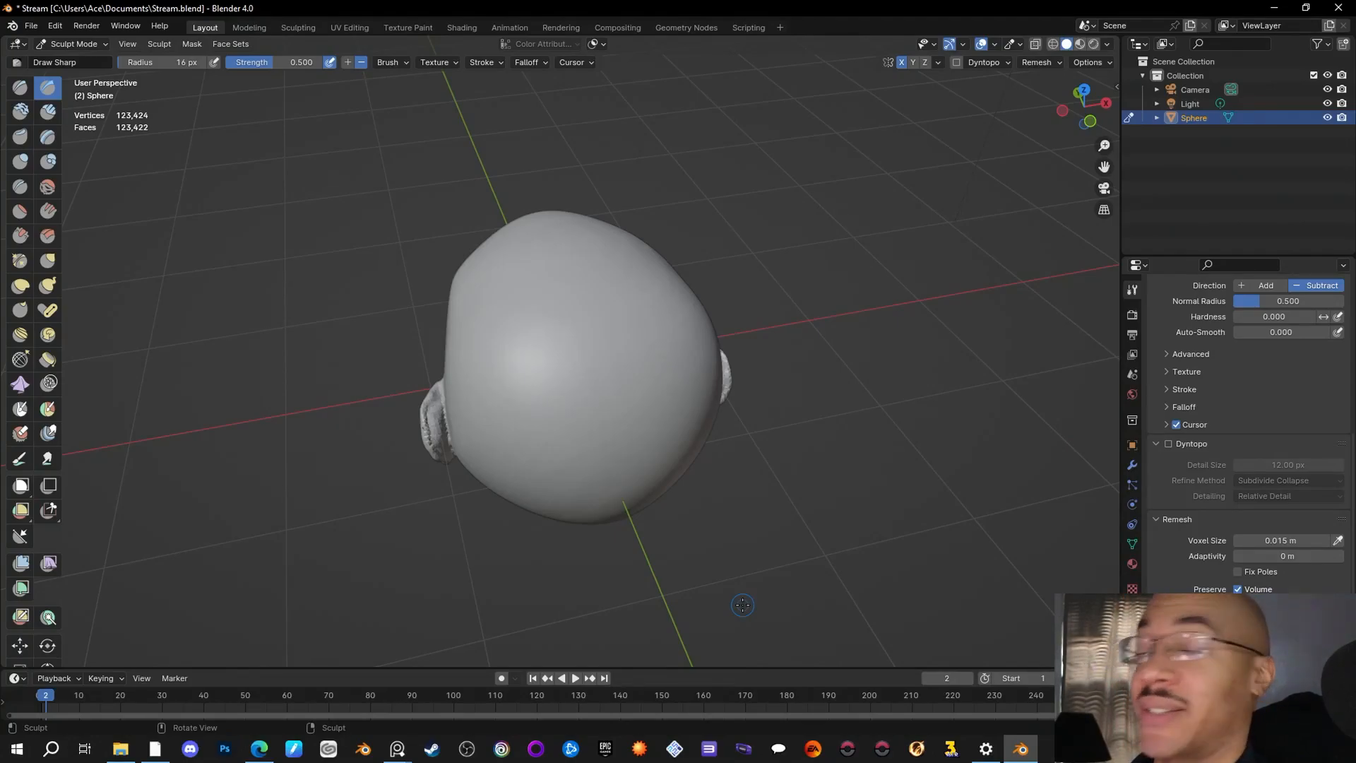
middle_drag(825, 516, 828, 493)
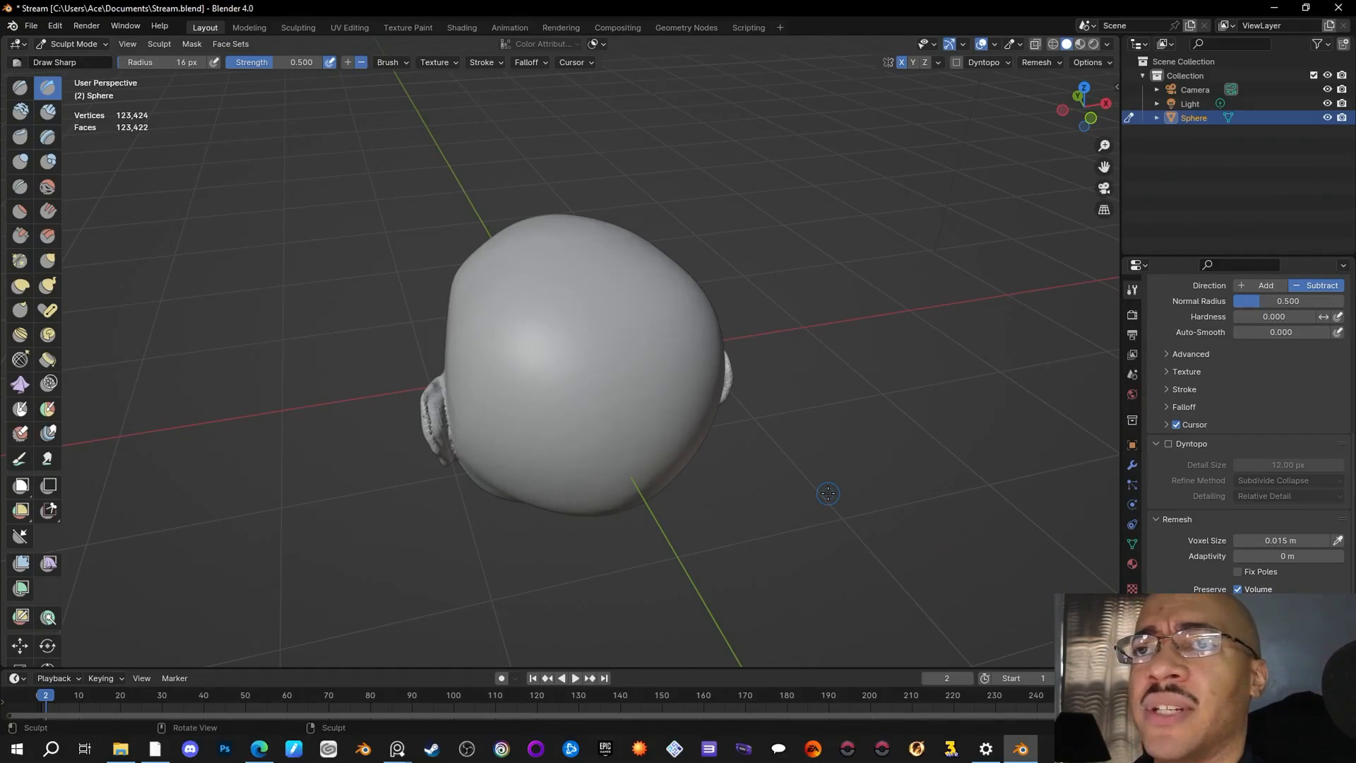
mouse_move(828, 493)
middle_down()
mouse_move(784, 514)
mouse_move(958, 465)
mouse_move(706, 417)
middle_up()
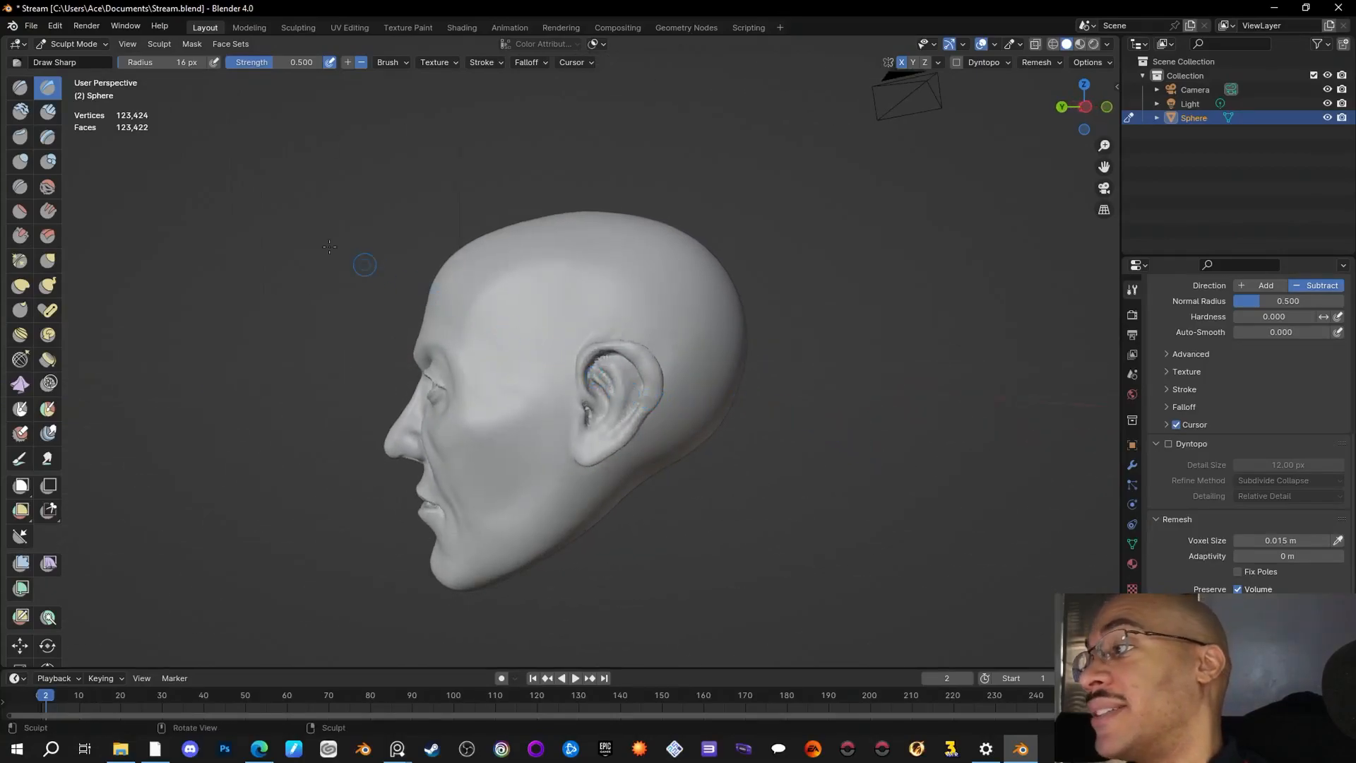
click(20, 161)
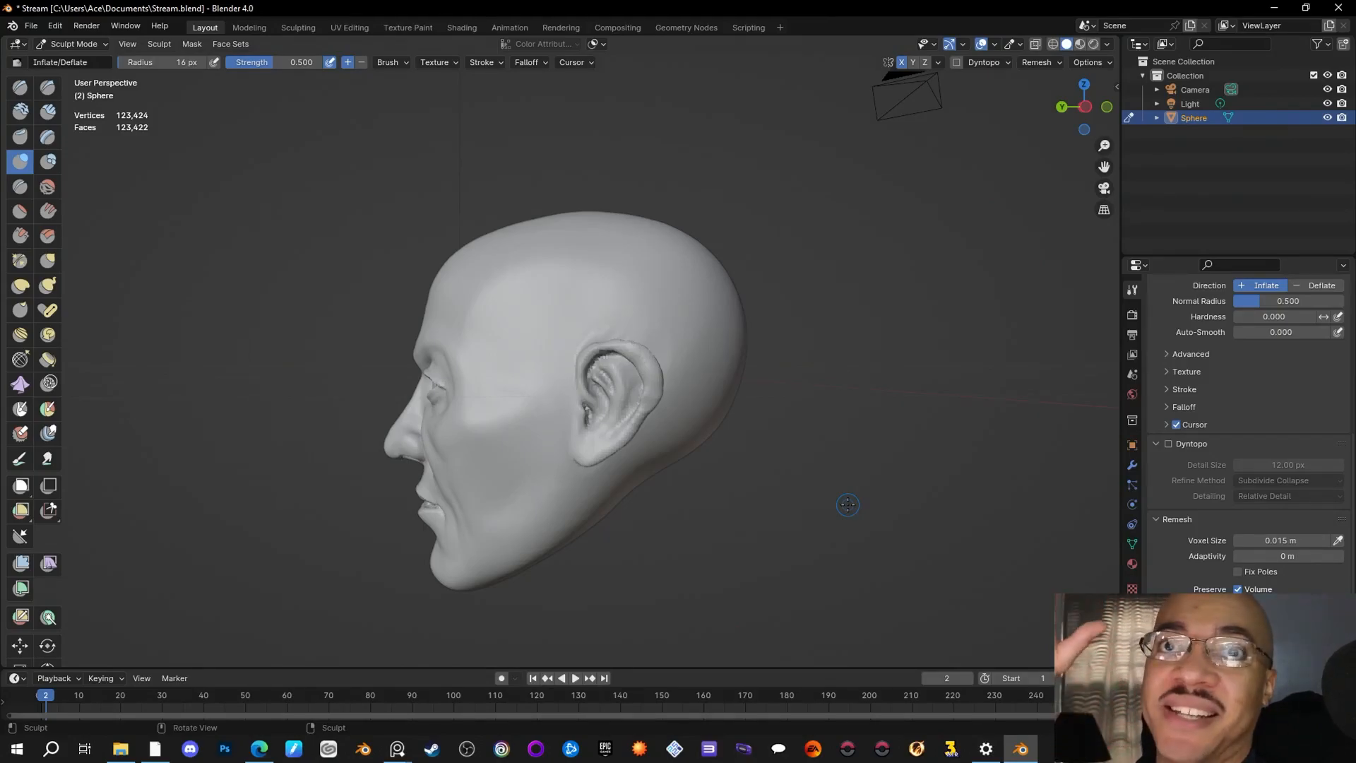
mouse_move(847, 503)
middle_down()
mouse_move(831, 451)
mouse_move(802, 555)
mouse_move(679, 461)
mouse_move(739, 456)
mouse_move(738, 473)
middle_up()
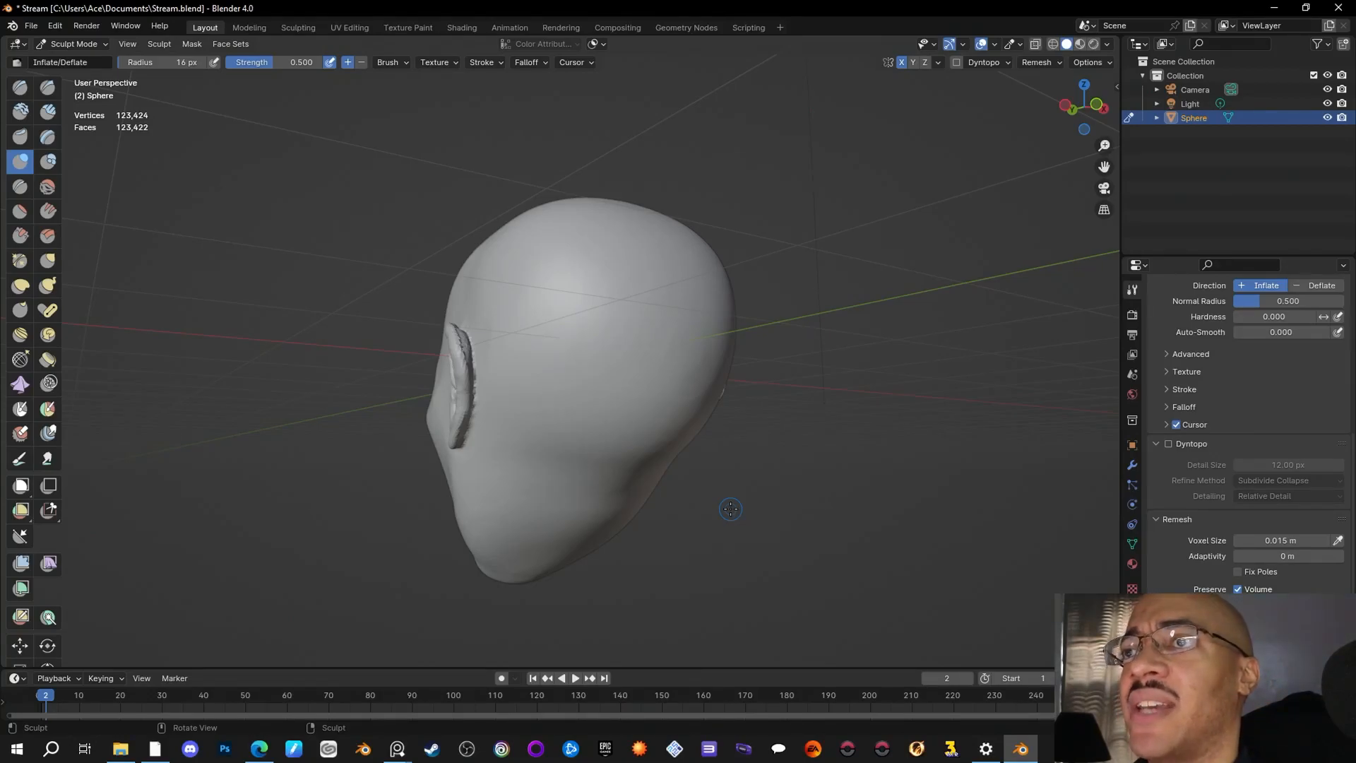
mouse_move(730, 508)
middle_down()
mouse_move(900, 484)
mouse_move(919, 445)
mouse_move(339, 243)
middle_up()
click(47, 87)
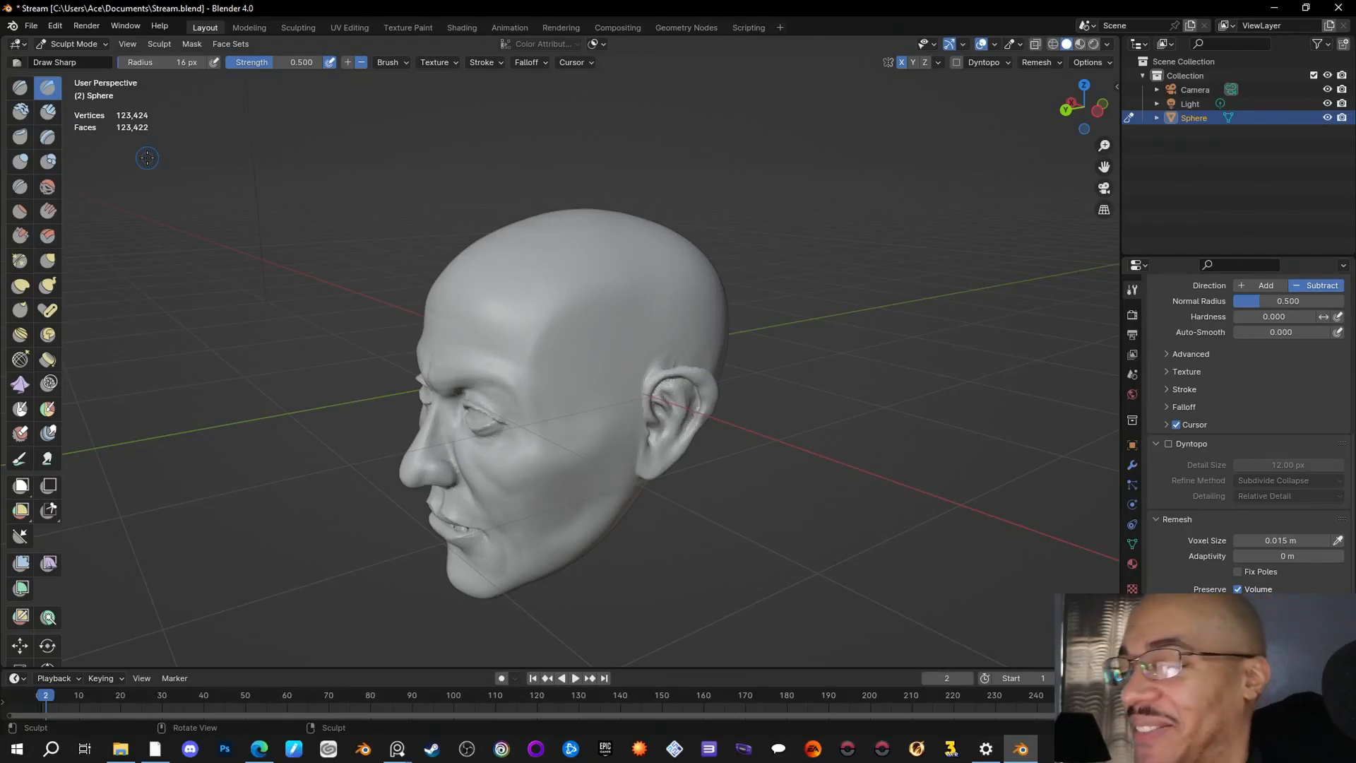
Step: Touch up the ear's outer rim with the Draw Sharp brush set to Subtract, strength 0.500, raising its radius to 32 px
mouse_move(854, 385)
middle_down()
mouse_move(813, 387)
mouse_move(793, 452)
middle_up()
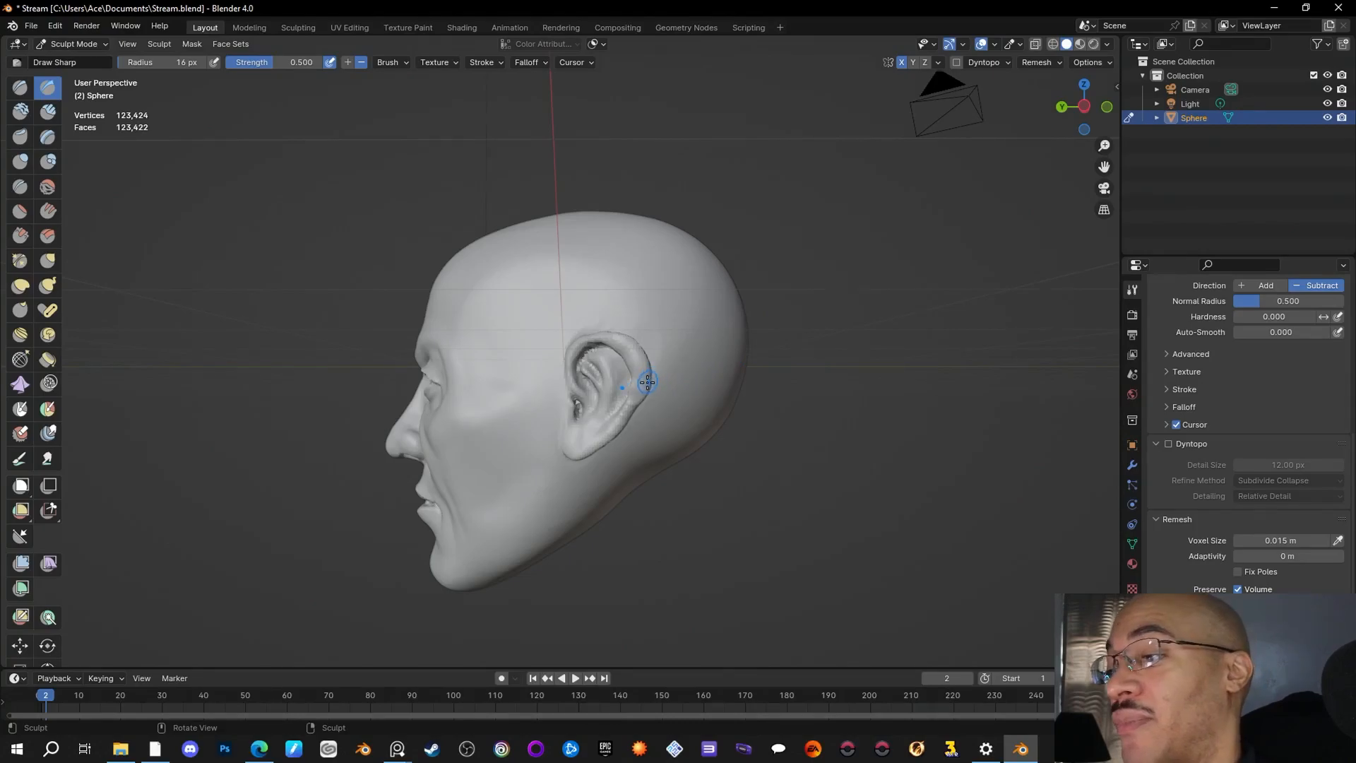
drag(644, 387, 633, 379)
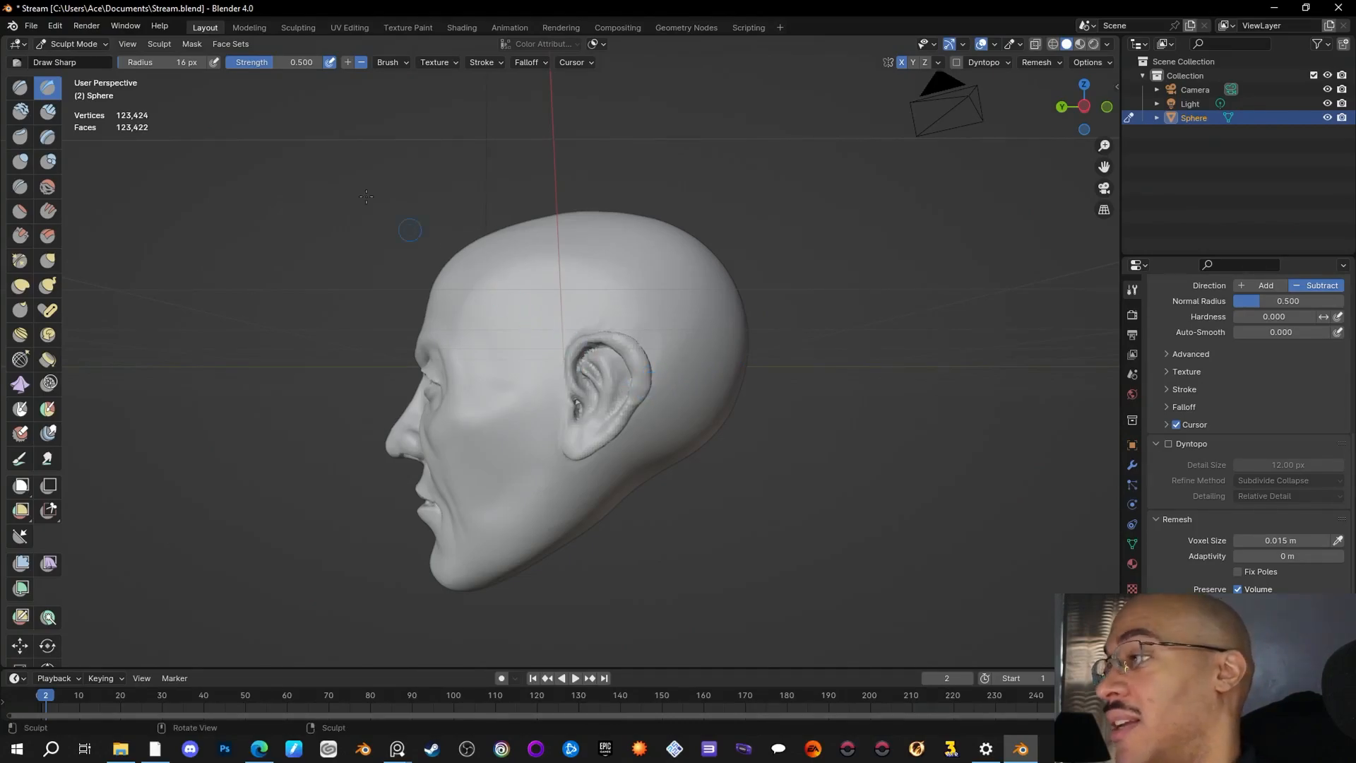
click(163, 62)
click(175, 111)
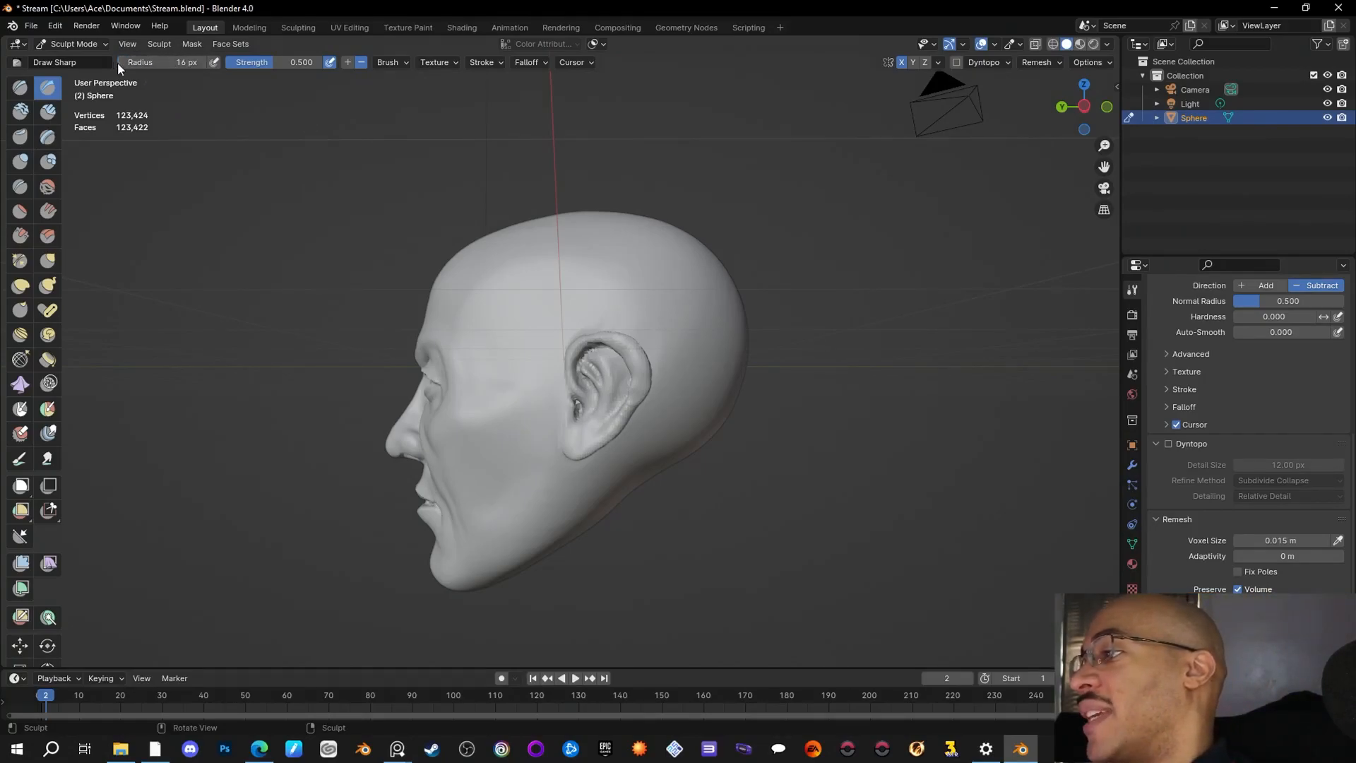
drag(120, 62, 139, 61)
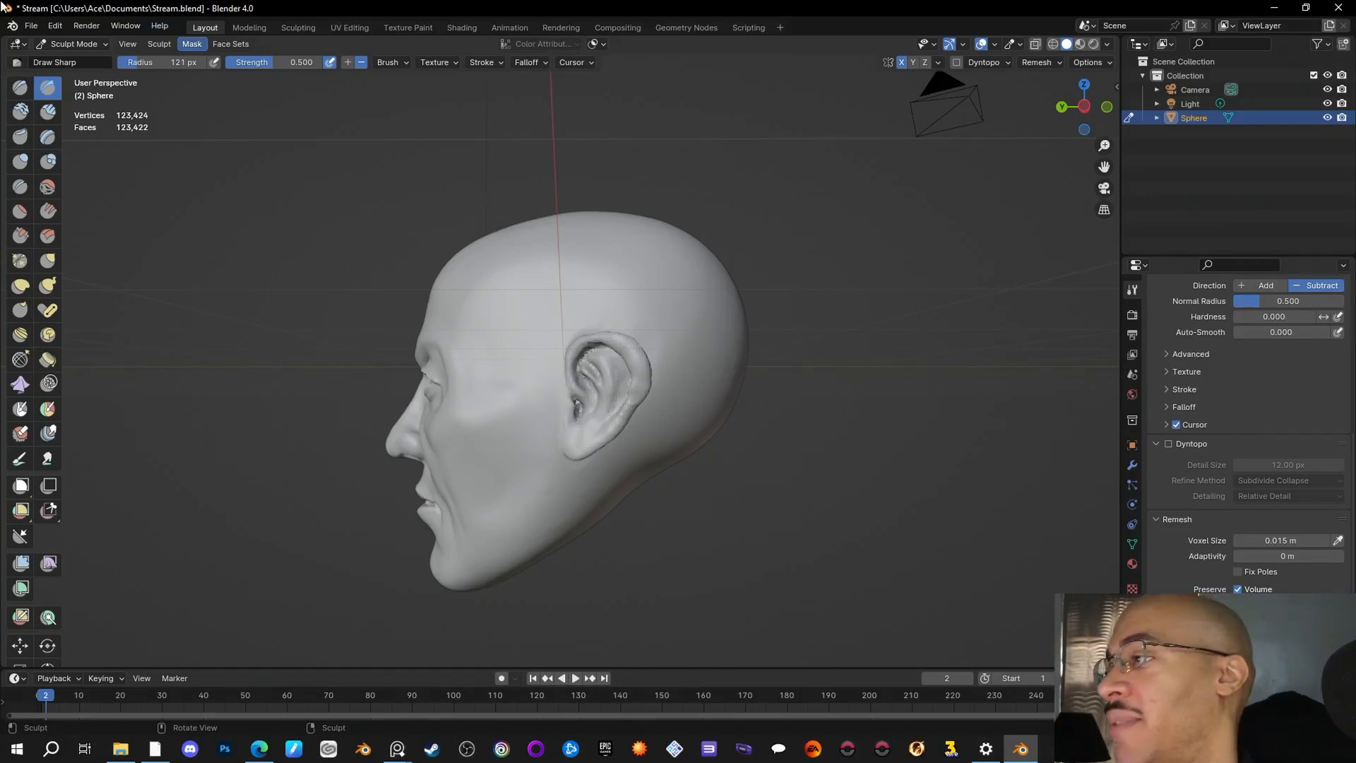
drag(145, 62, 127, 61)
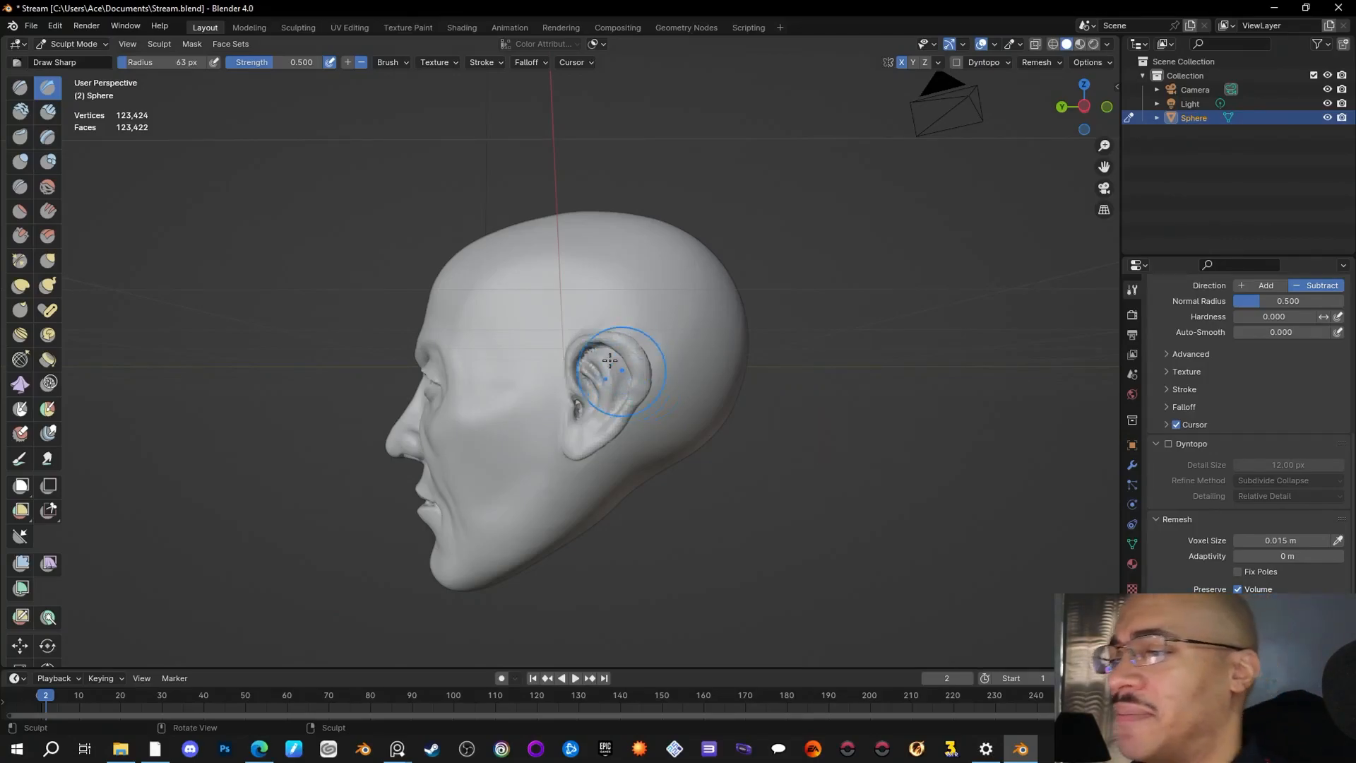
drag(103, 53, 99, 49)
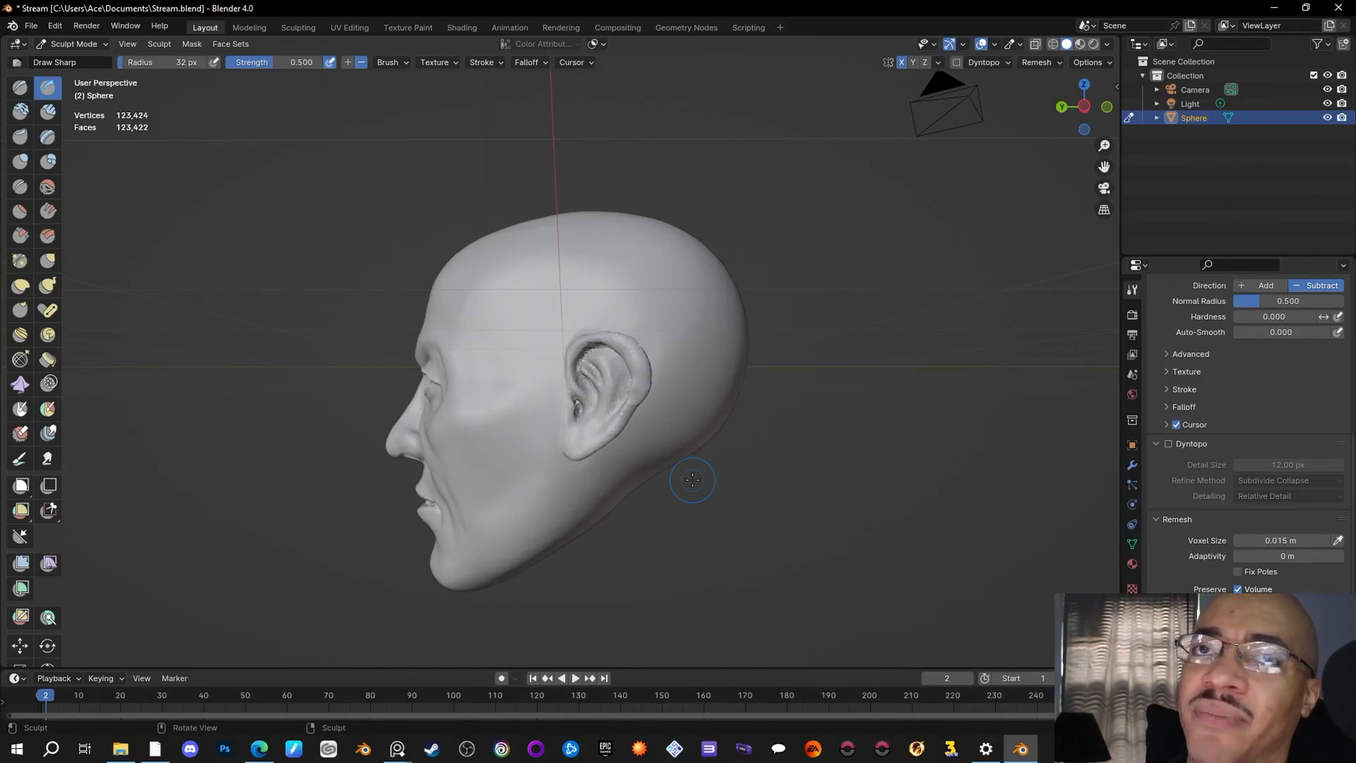
drag(633, 395, 633, 386)
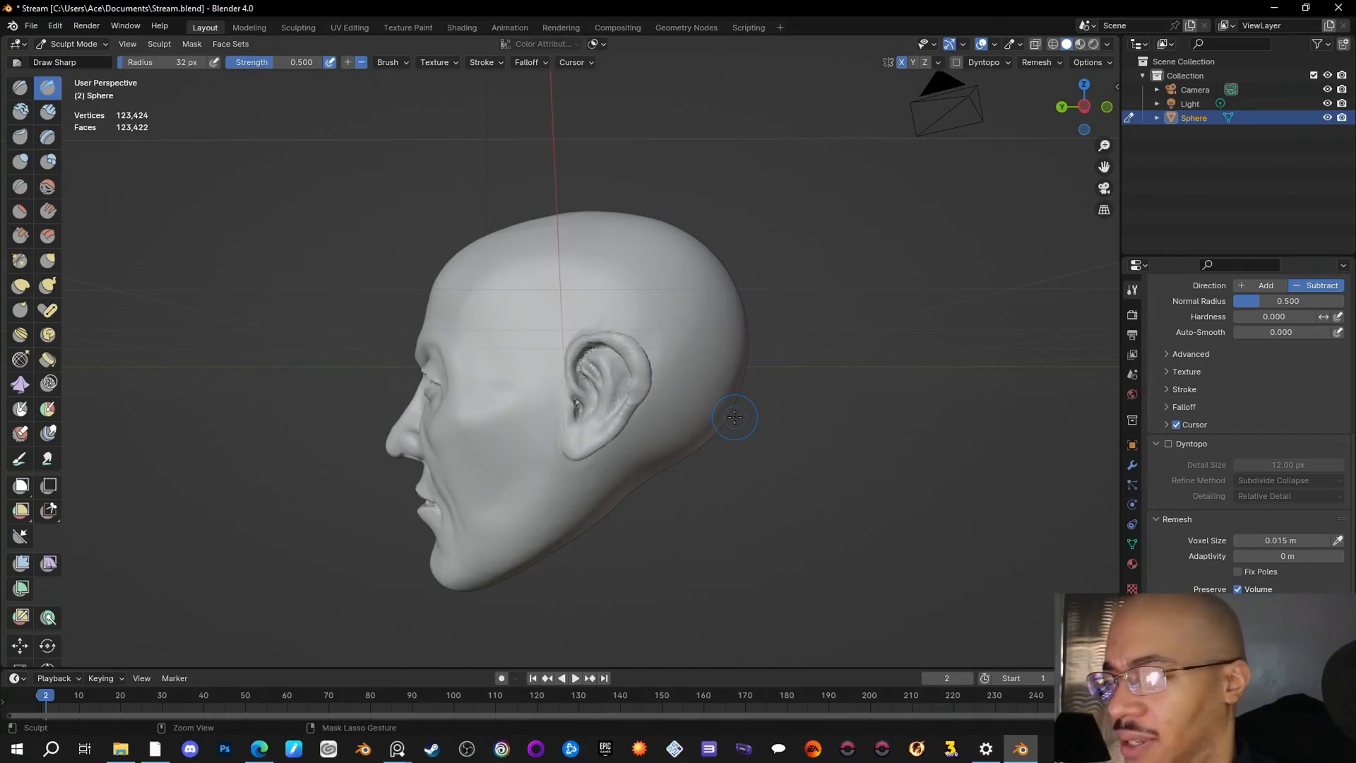
Step: Reshape the ear's upper outer rim by pulling it slightly inward with the Grab brush, radius 32 px, strength 0.400
key(g)
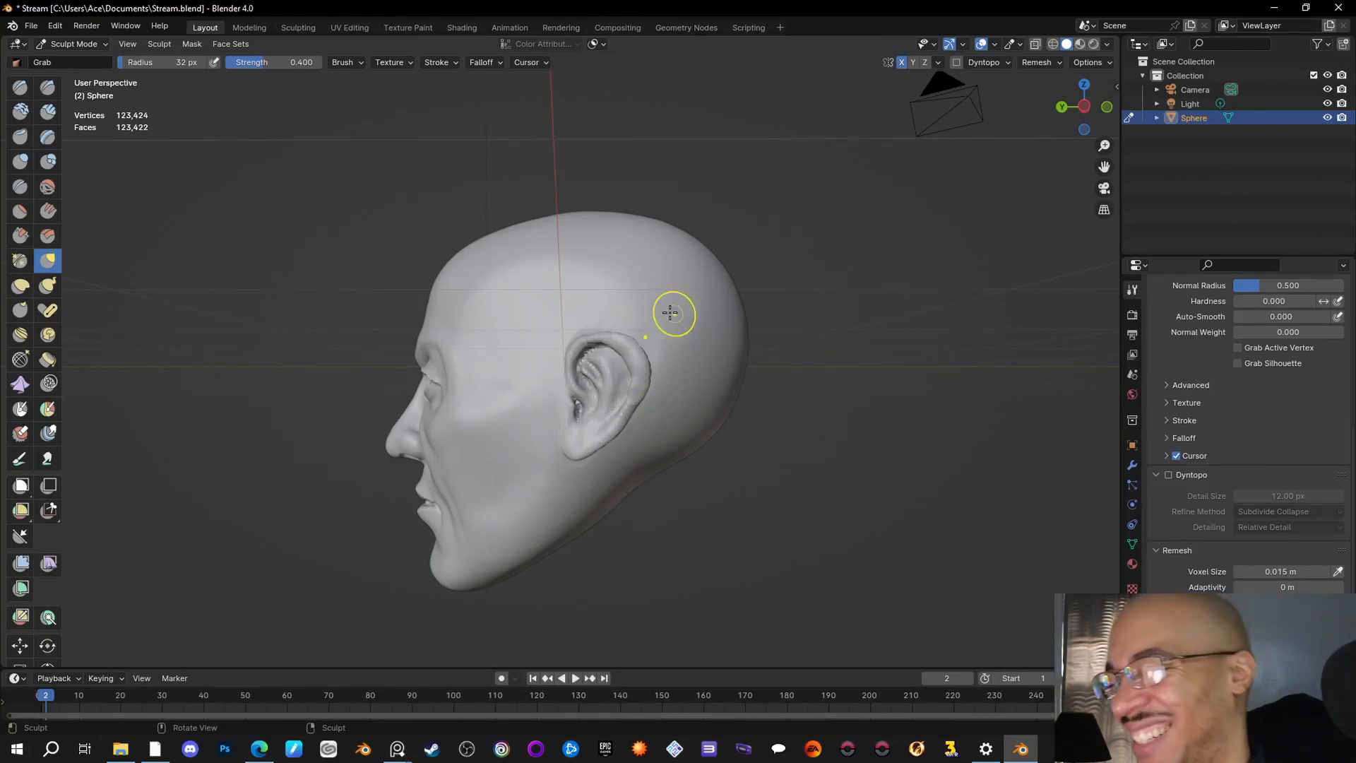
mouse_move(645, 381)
mouse_down()
mouse_move(639, 399)
mouse_move(639, 353)
mouse_up()
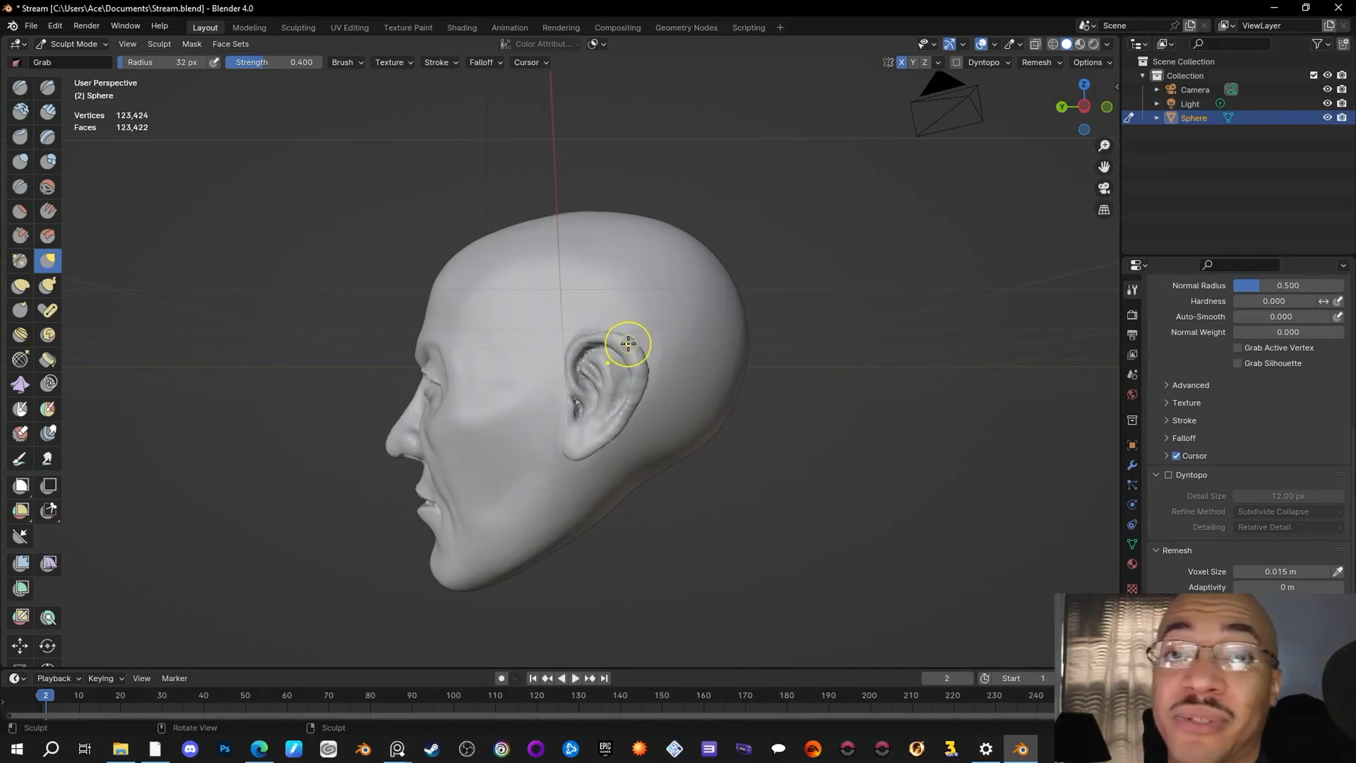
mouse_move(634, 344)
mouse_down()
mouse_move(617, 335)
mouse_move(643, 358)
mouse_move(633, 387)
mouse_move(629, 365)
mouse_up()
drag(631, 366, 615, 354)
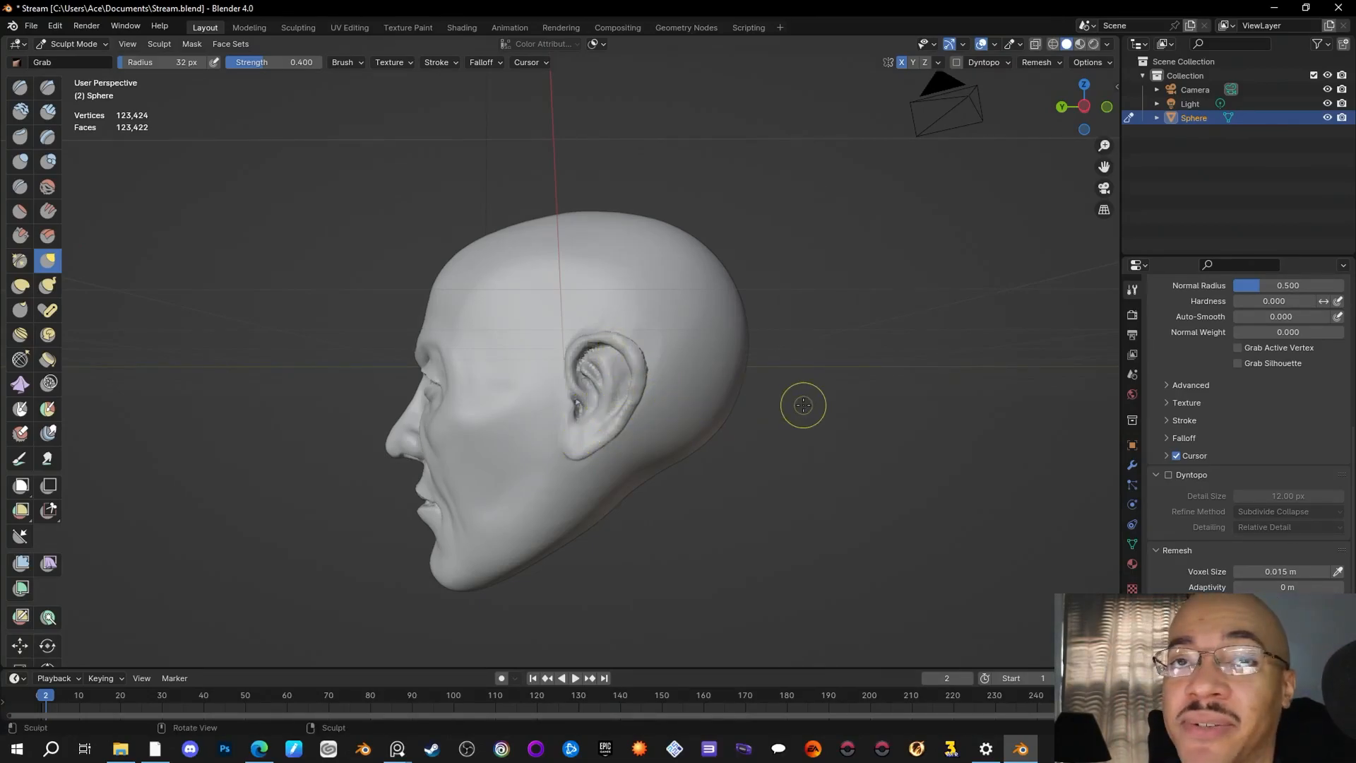
Step: Carve along the ear's inner surface from the outer rim toward the lobe with Draw Sharp set to Subtract, radius 32 px
mouse_move(812, 454)
middle_down()
mouse_move(902, 446)
mouse_move(855, 455)
mouse_move(869, 463)
middle_up()
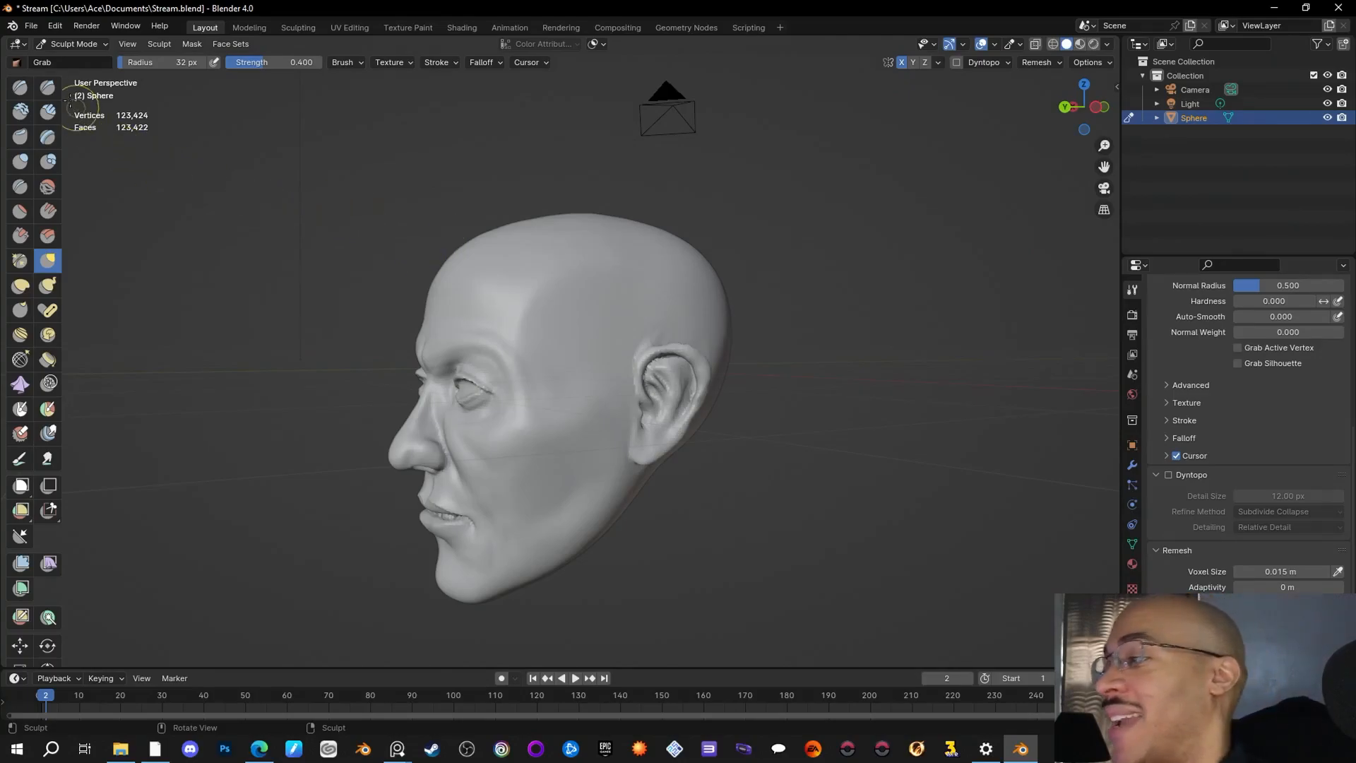
click(48, 87)
drag(692, 395, 642, 447)
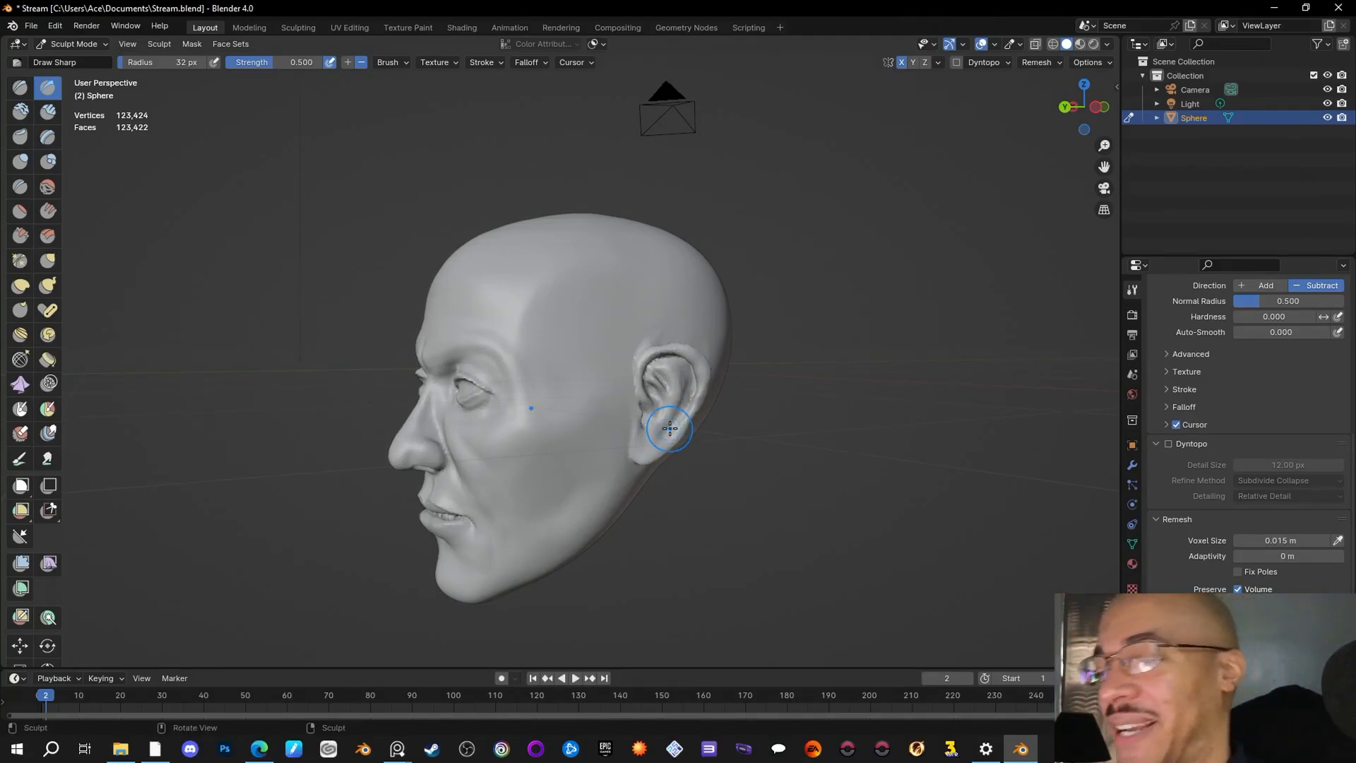
Step: Examine the ear's rim, lobe and inner folds from the side, three-quarter front, above and behind
mouse_move(735, 402)
middle_down()
mouse_move(784, 397)
mouse_move(657, 418)
mouse_move(850, 513)
mouse_move(909, 219)
mouse_move(636, 427)
mouse_move(614, 372)
mouse_move(821, 419)
mouse_move(815, 454)
middle_up()
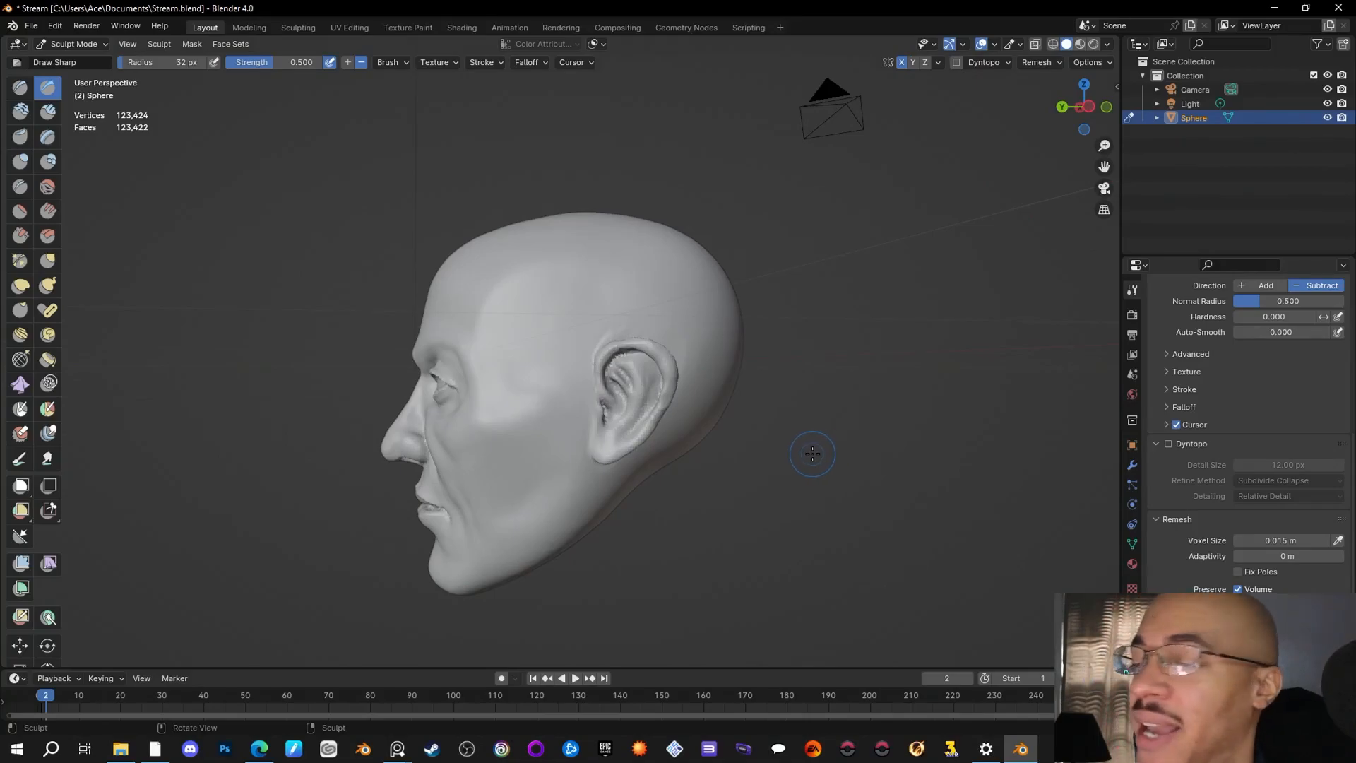
scroll(812, 456, up, 5)
scroll(923, 563, down, 4)
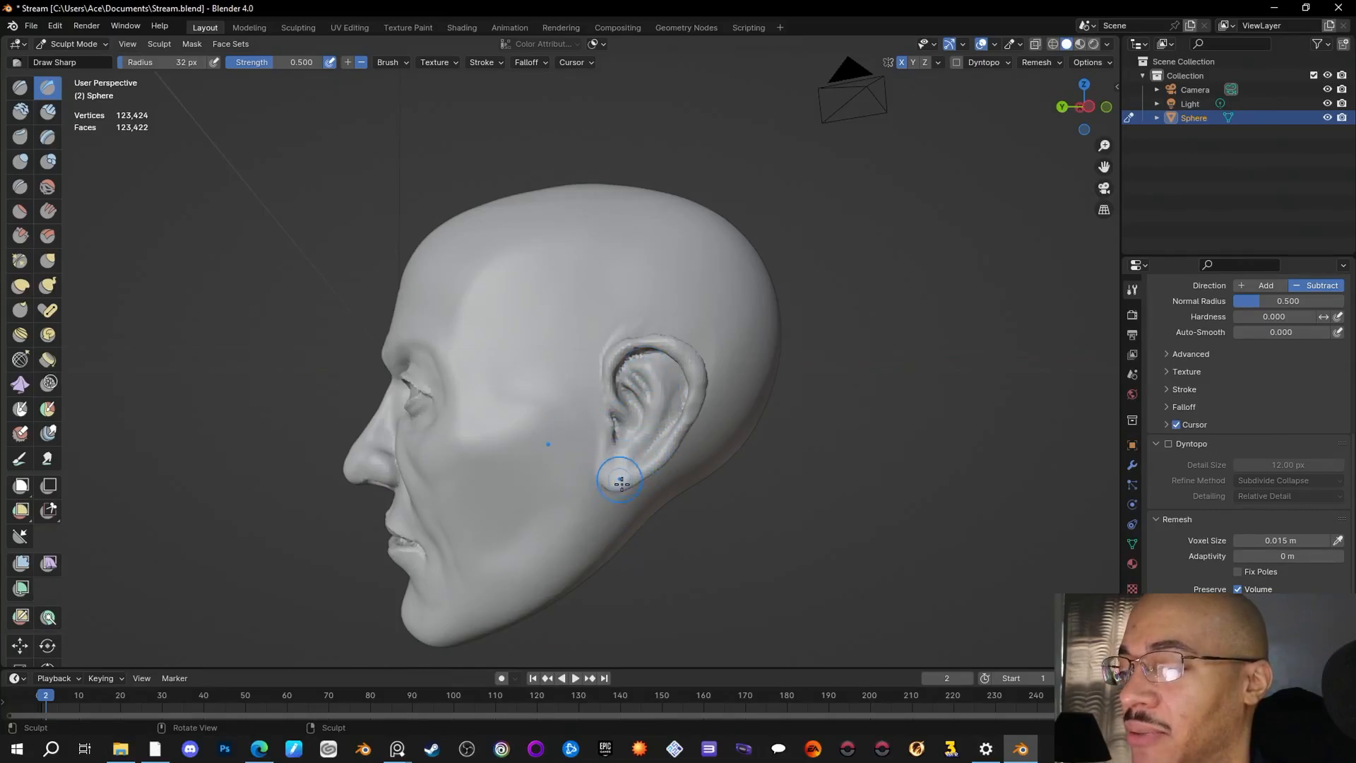
middle_drag(812, 533, 875, 567)
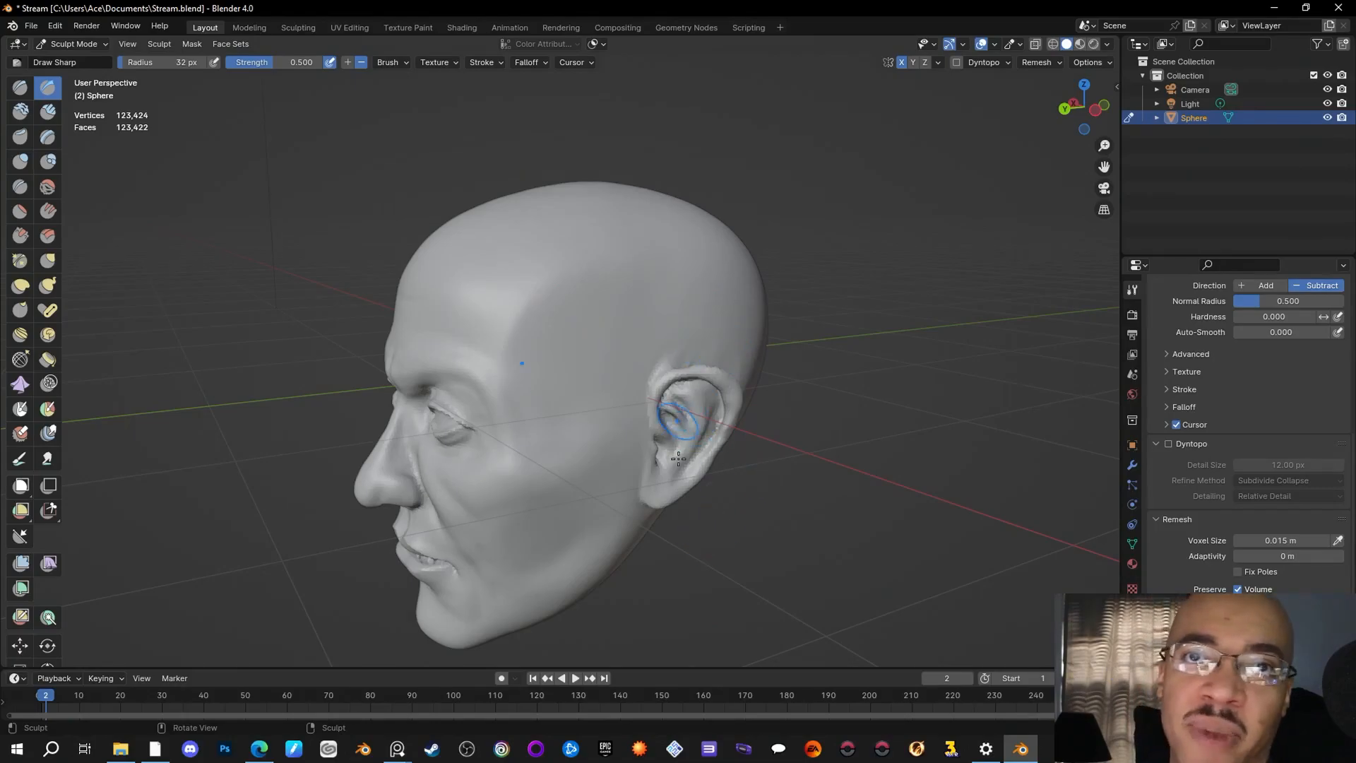
mouse_move(847, 596)
middle_down()
mouse_move(718, 583)
mouse_move(911, 566)
mouse_move(865, 569)
middle_up()
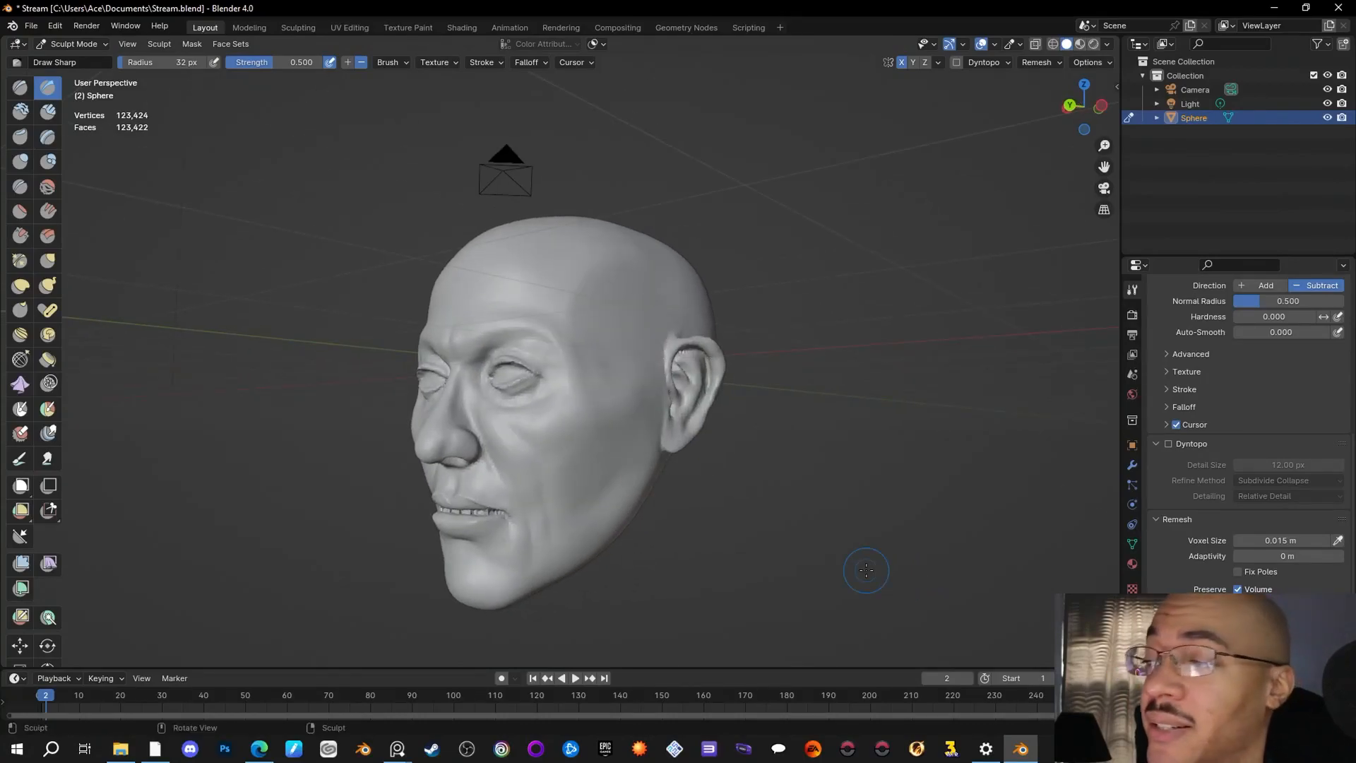
mouse_move(828, 555)
middle_down()
mouse_move(688, 563)
mouse_move(851, 527)
mouse_move(721, 555)
mouse_move(635, 494)
middle_up()
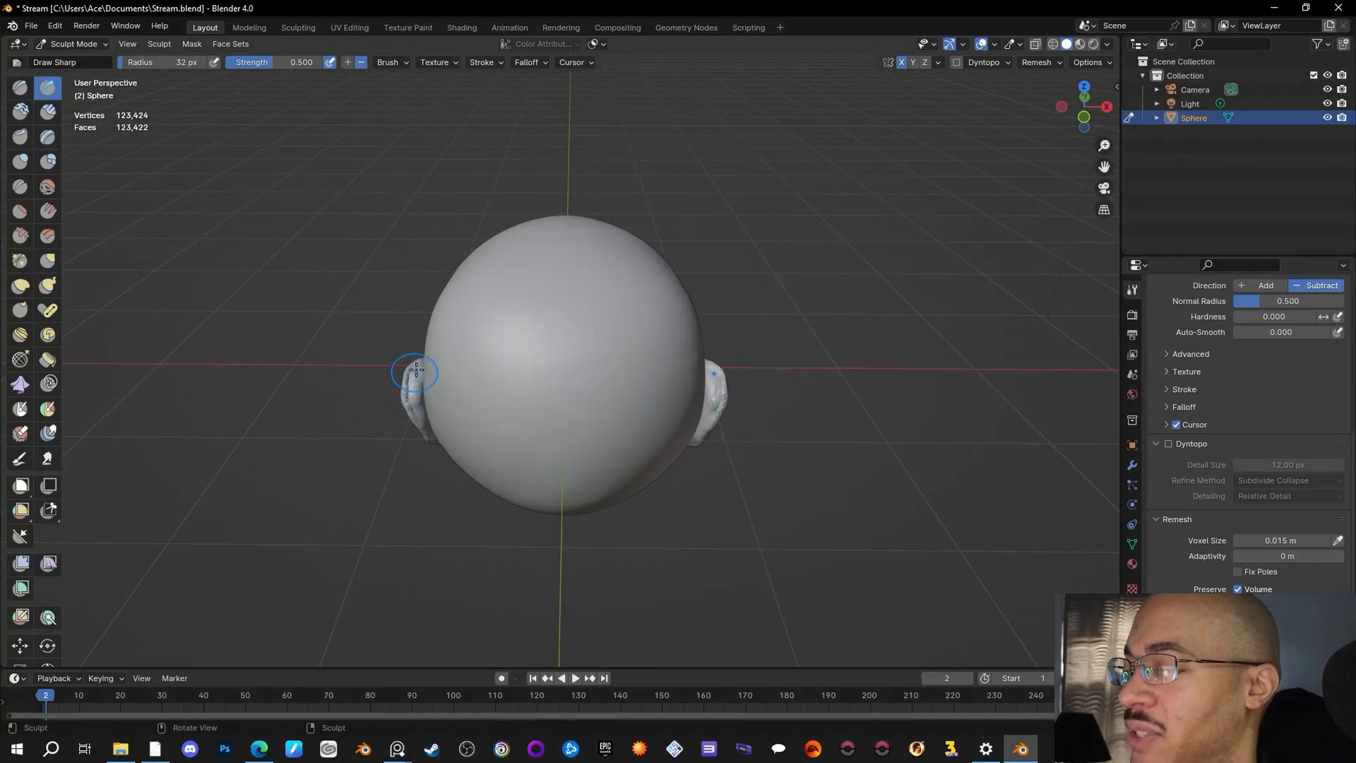
middle_drag(601, 586, 824, 566)
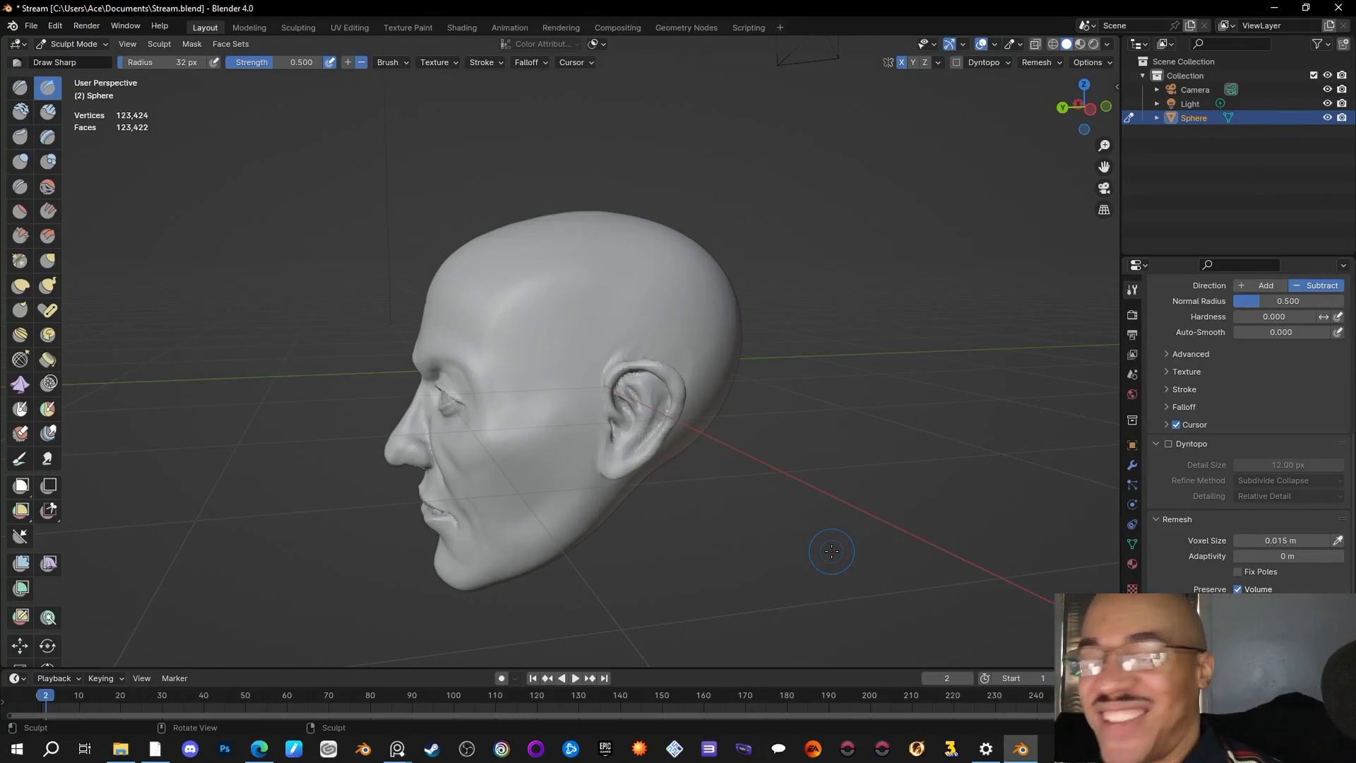
middle_drag(832, 550, 809, 505)
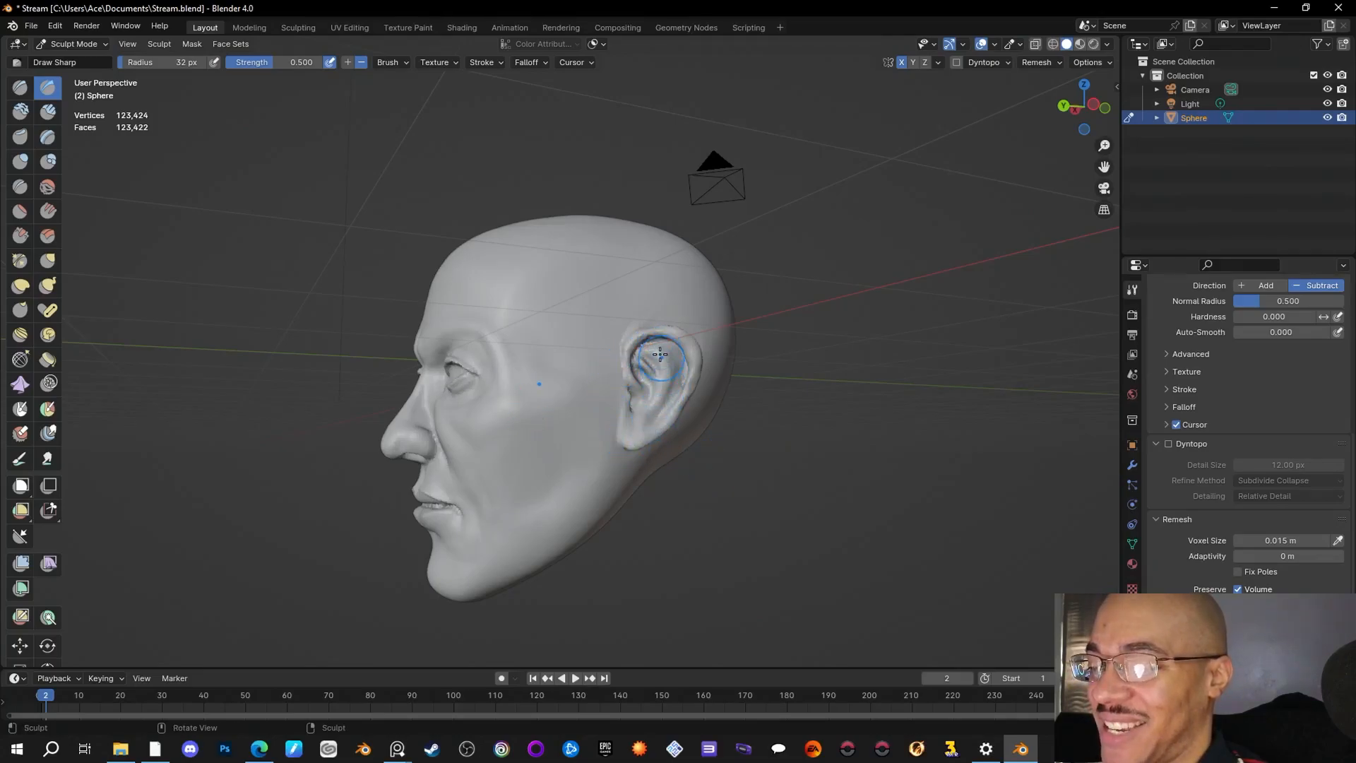
middle_drag(792, 432, 575, 441)
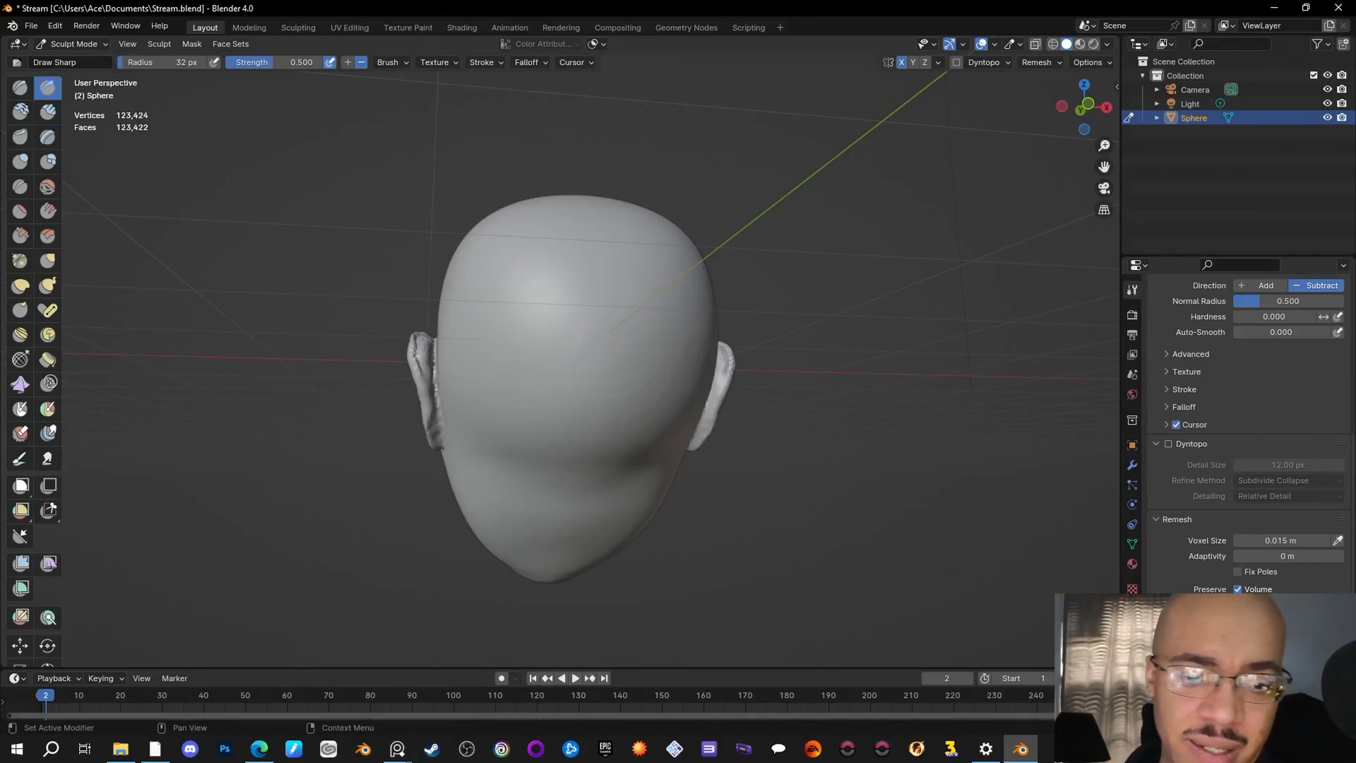
key(alt+Tab)
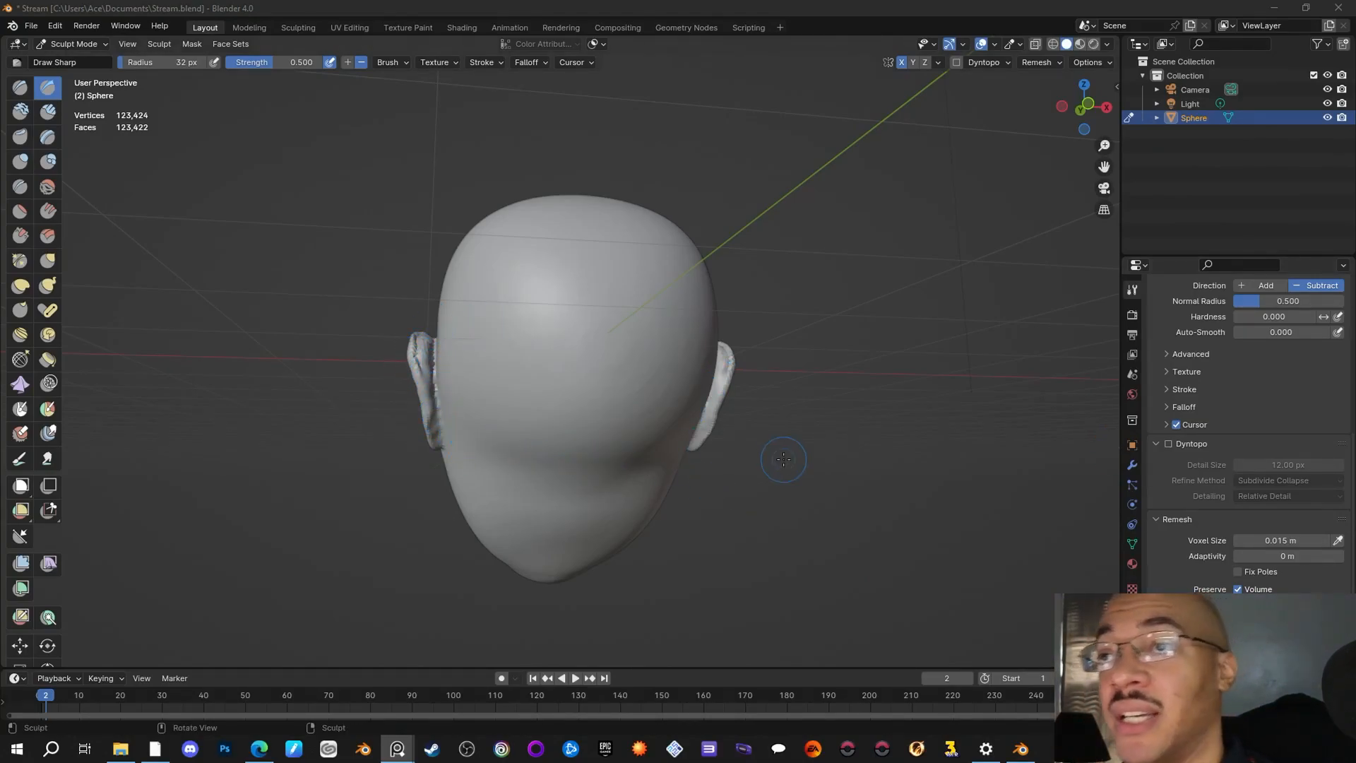
mouse_move(814, 507)
middle_down()
mouse_move(921, 520)
mouse_move(1082, 503)
mouse_move(786, 551)
mouse_move(795, 520)
mouse_move(987, 521)
mouse_move(1059, 487)
mouse_move(1018, 483)
middle_up()
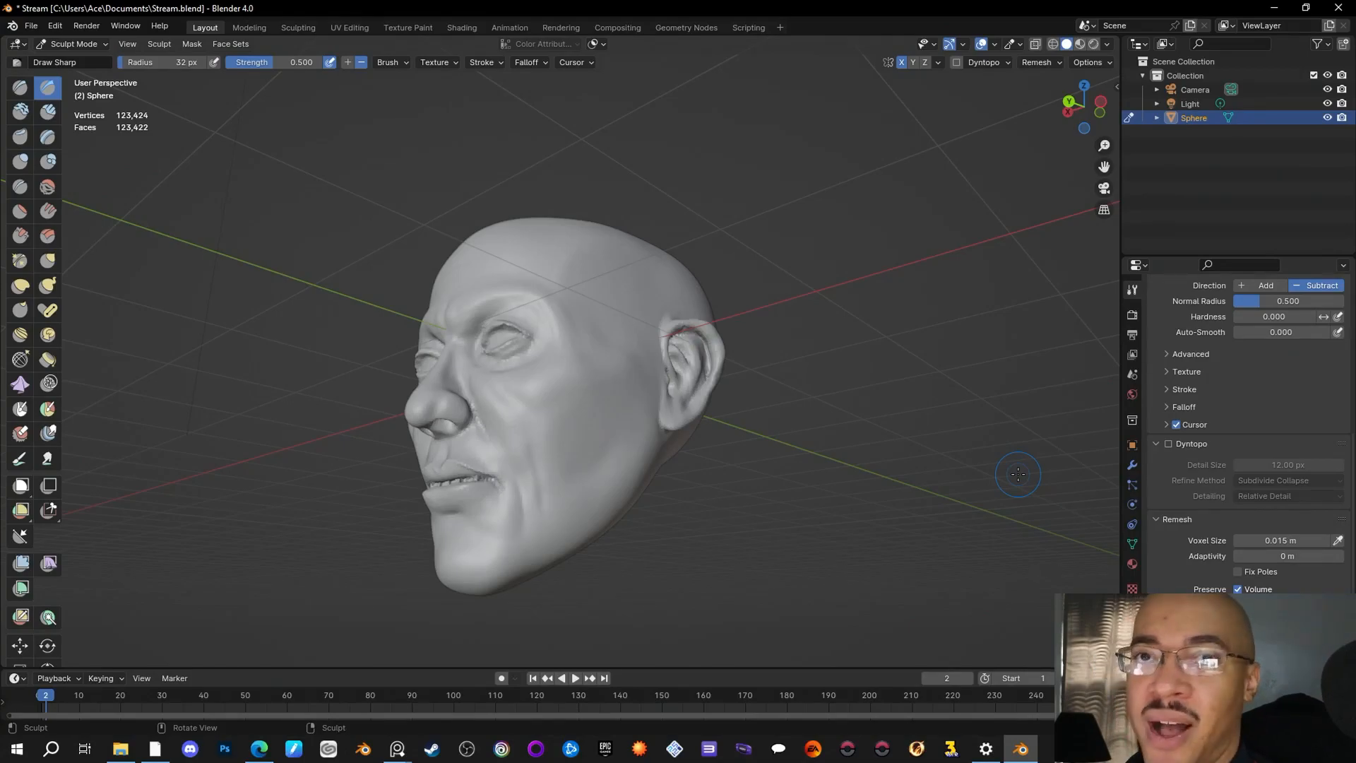
mouse_move(1018, 474)
middle_down()
mouse_move(834, 579)
mouse_move(919, 580)
mouse_move(622, 463)
middle_up()
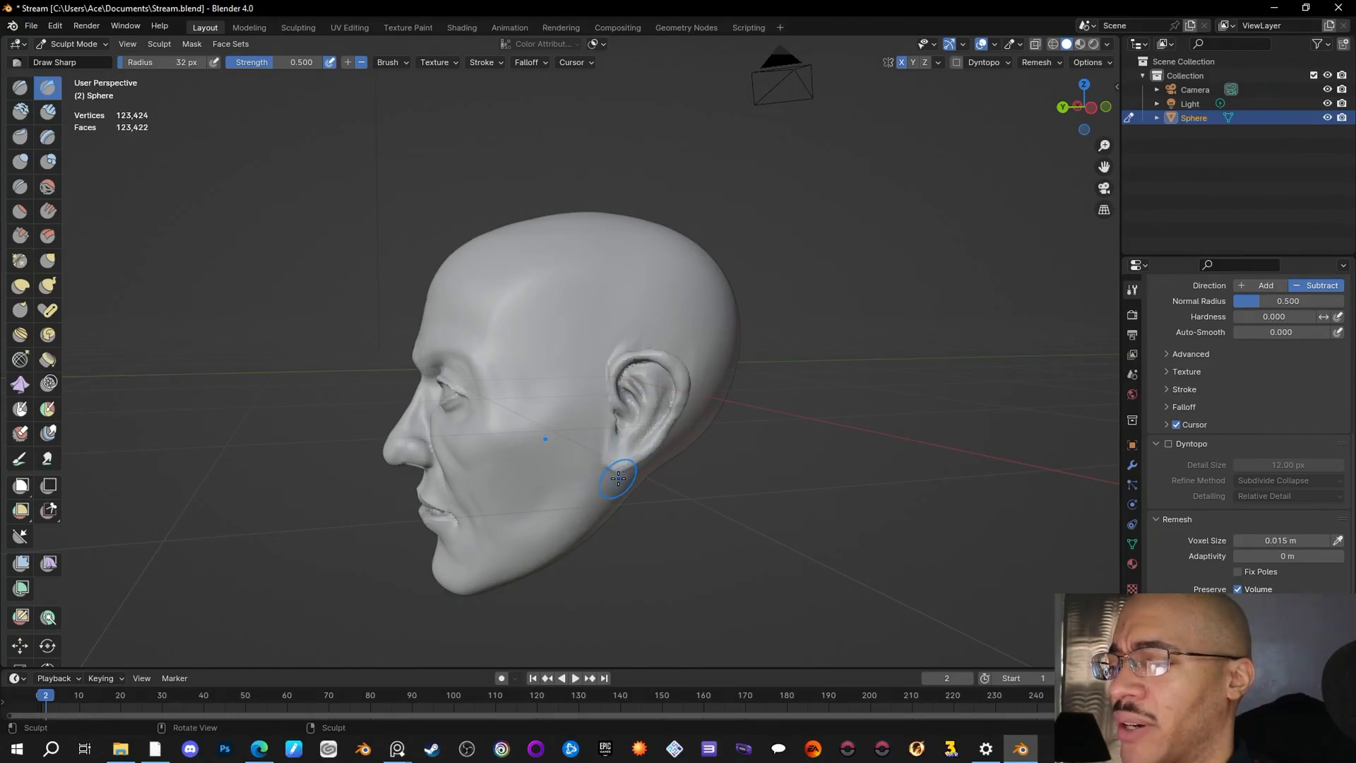
middle_drag(619, 466, 850, 539)
scroll(900, 538, down, 3)
scroll(850, 531, up, 2)
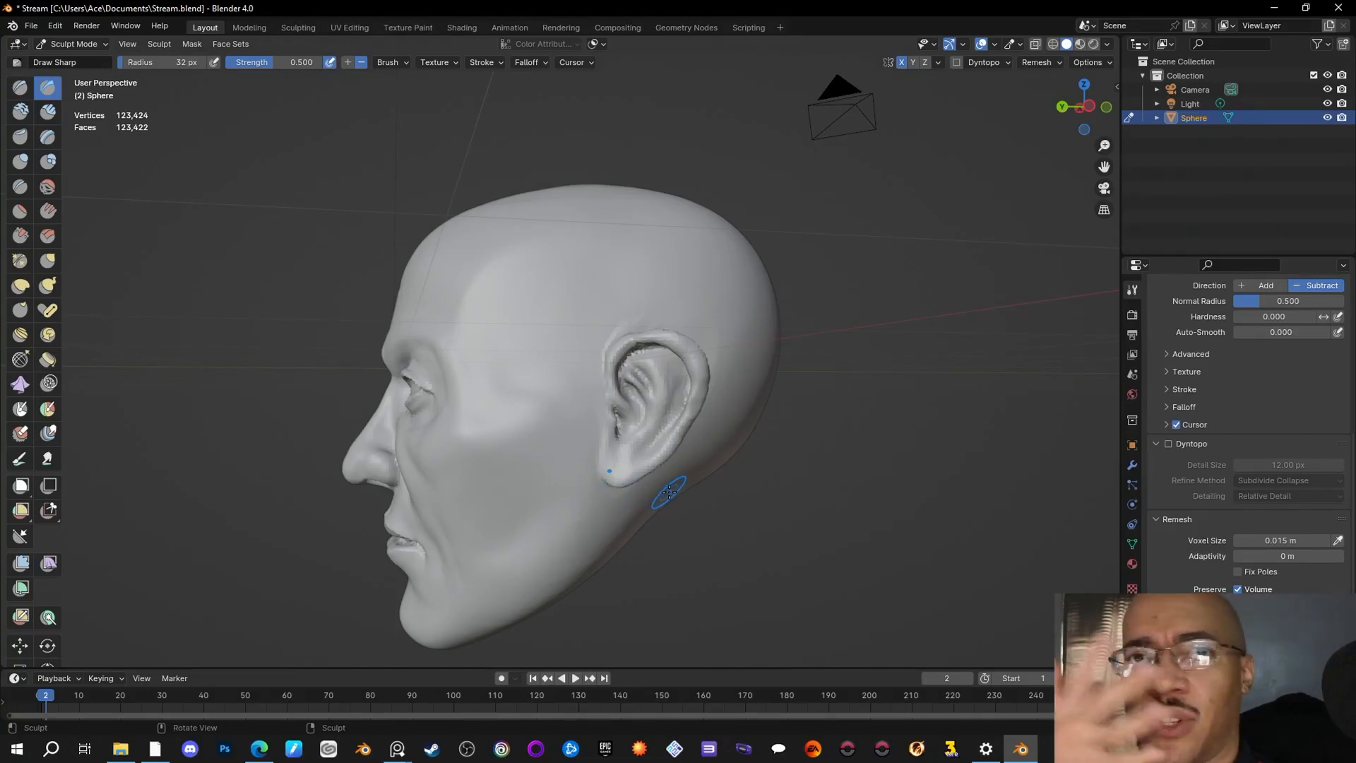
middle_drag(786, 538, 879, 546)
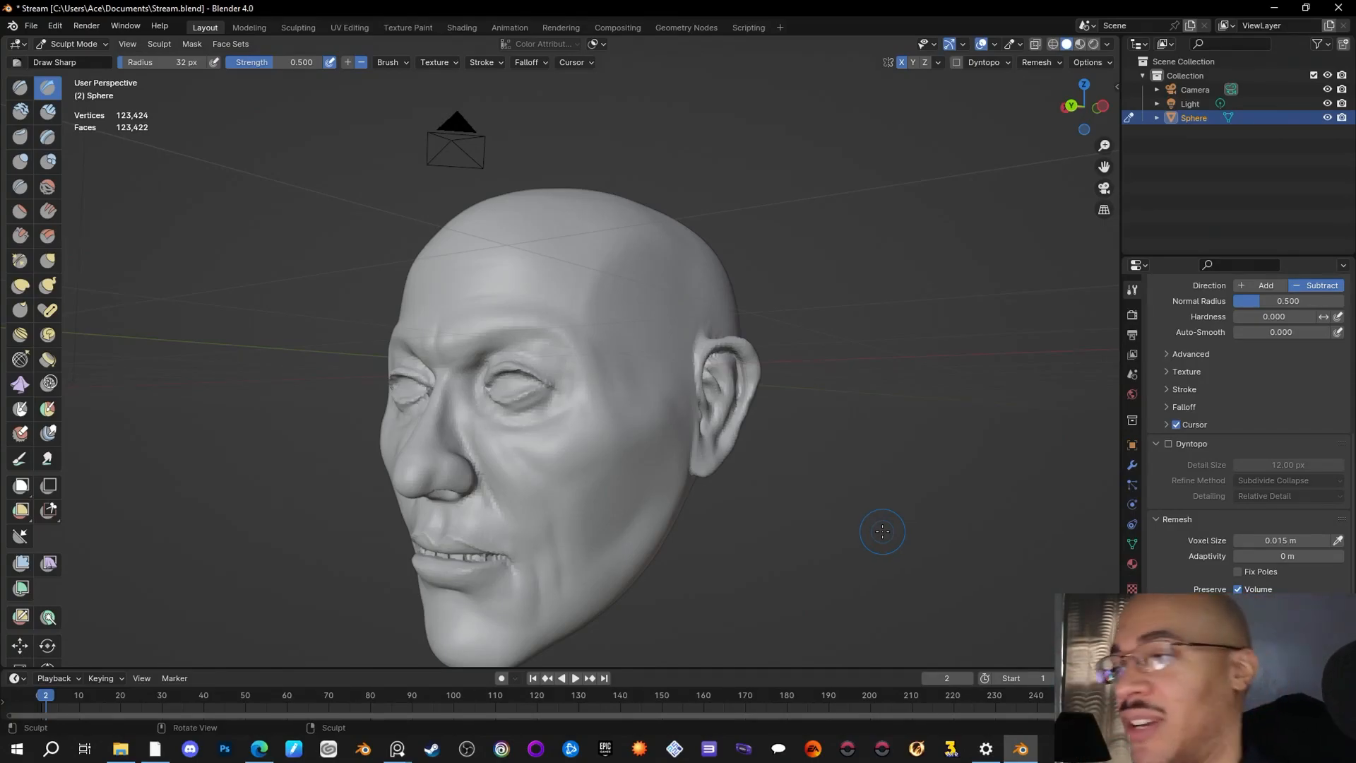
mouse_move(888, 531)
middle_down()
mouse_move(833, 523)
mouse_move(763, 543)
mouse_move(939, 497)
mouse_move(813, 562)
mouse_move(667, 509)
mouse_move(848, 512)
middle_up()
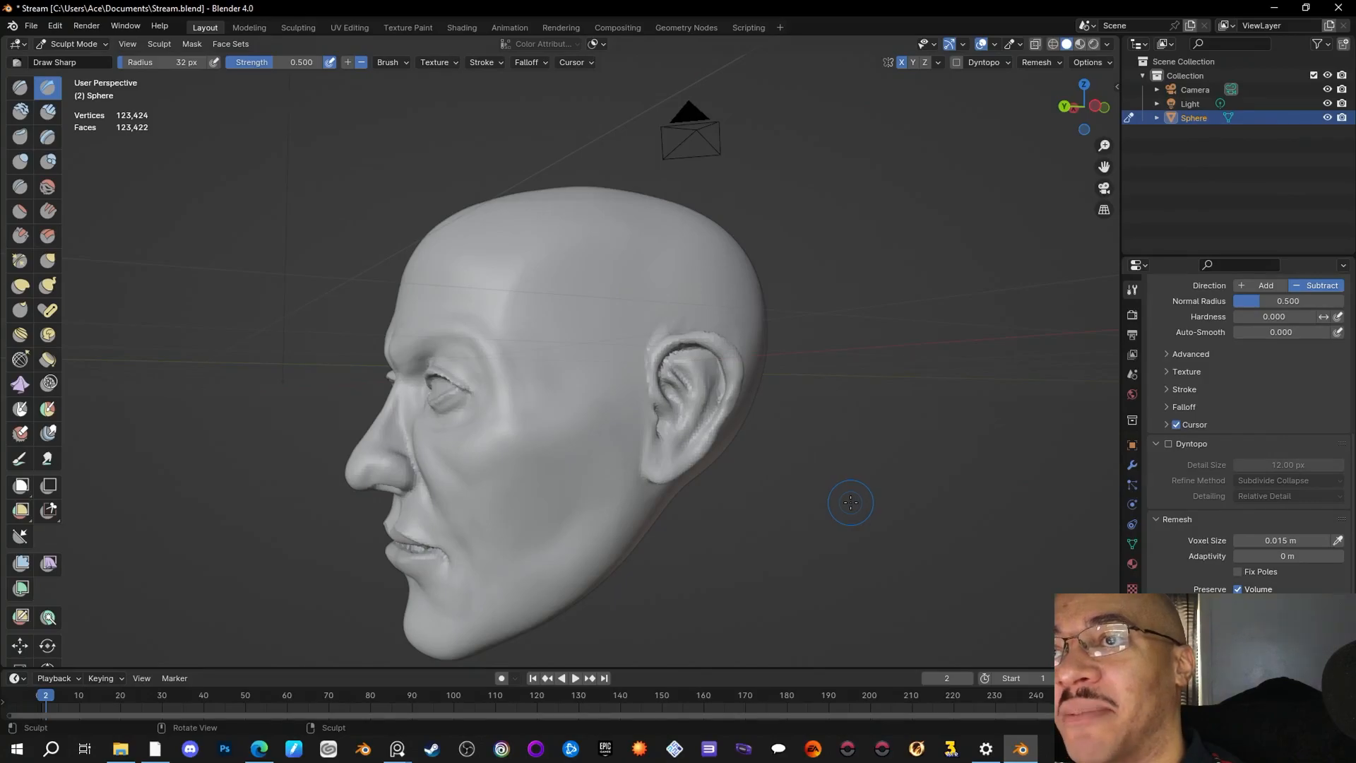
Step: Build up the back surface of the ear with Clay Strips strokes set to Add, radius 20 px, strength 0.600
mouse_move(851, 500)
middle_down()
mouse_move(917, 549)
mouse_move(874, 497)
mouse_move(622, 533)
mouse_move(797, 581)
mouse_move(642, 575)
mouse_move(622, 531)
middle_up()
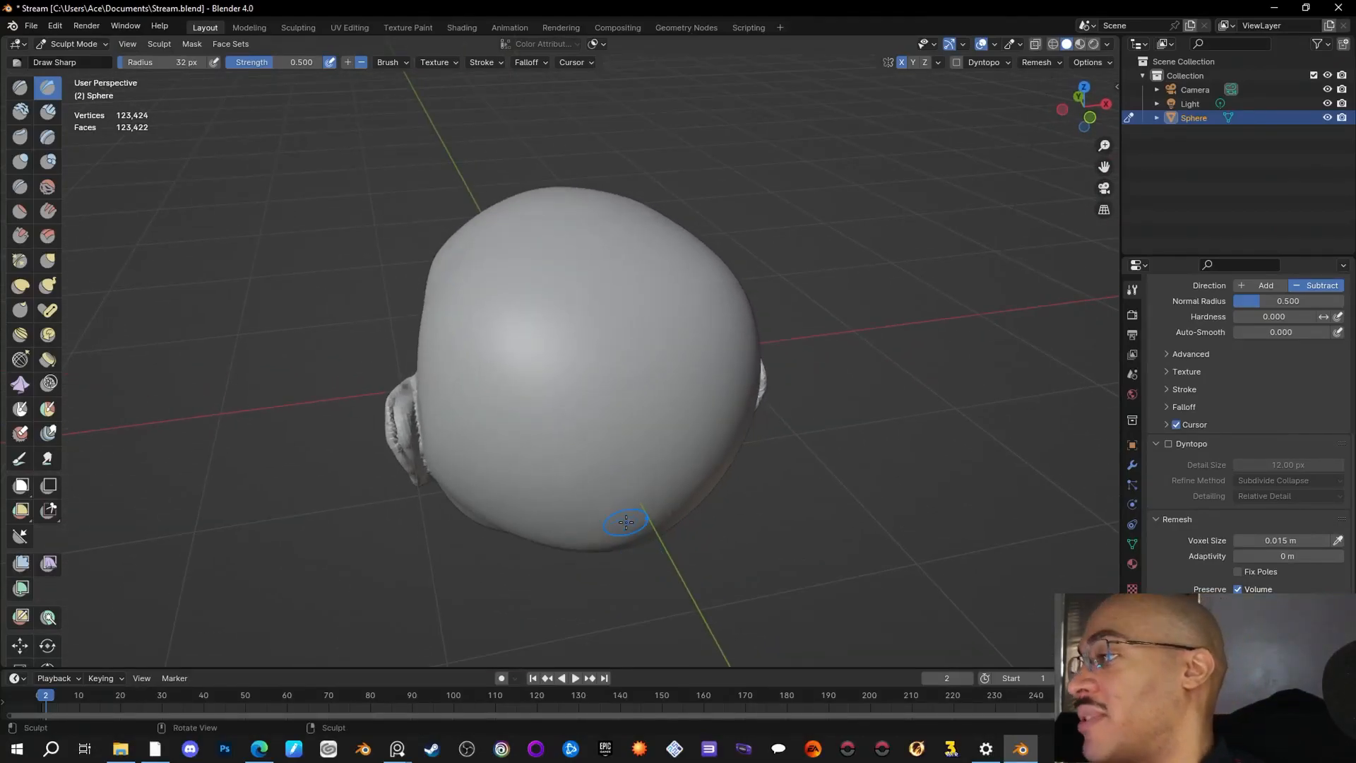
click(47, 111)
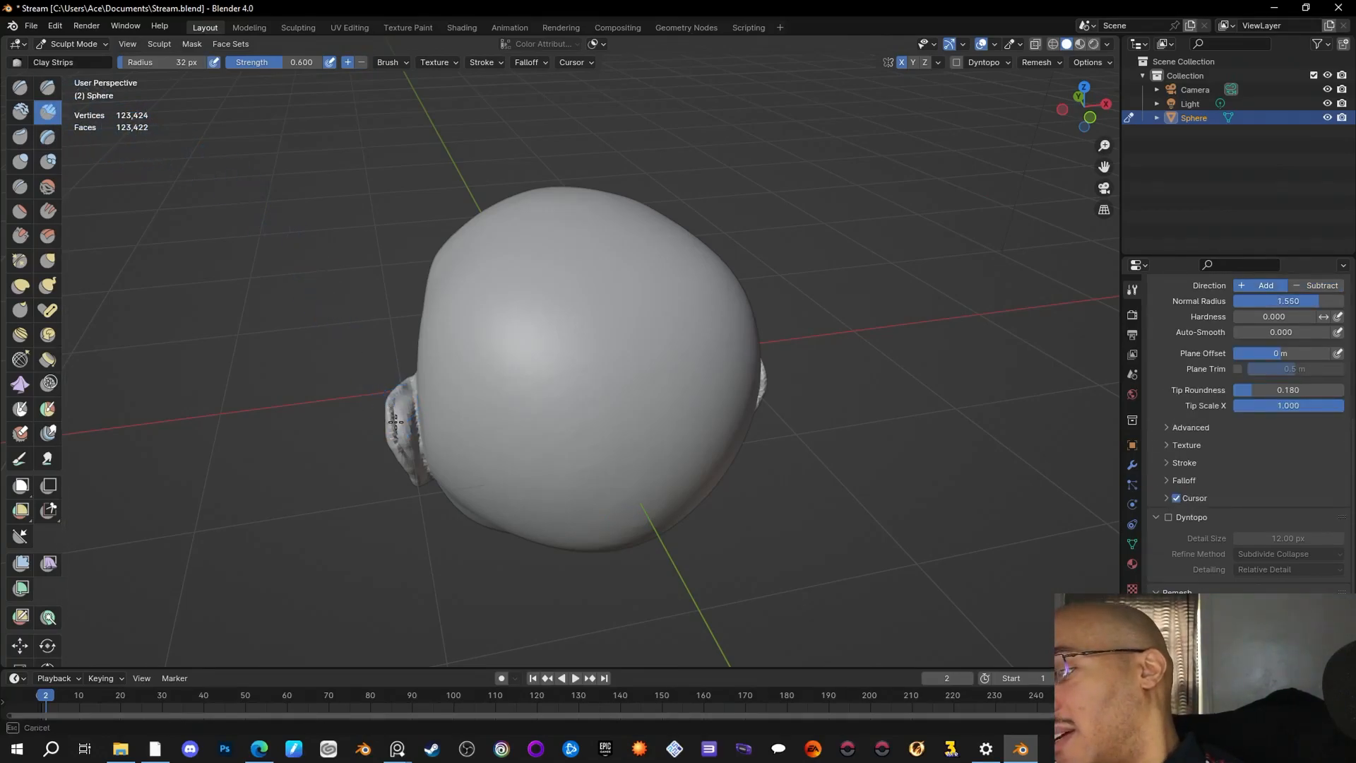
drag(87, 46, 94, 46)
drag(393, 389, 404, 456)
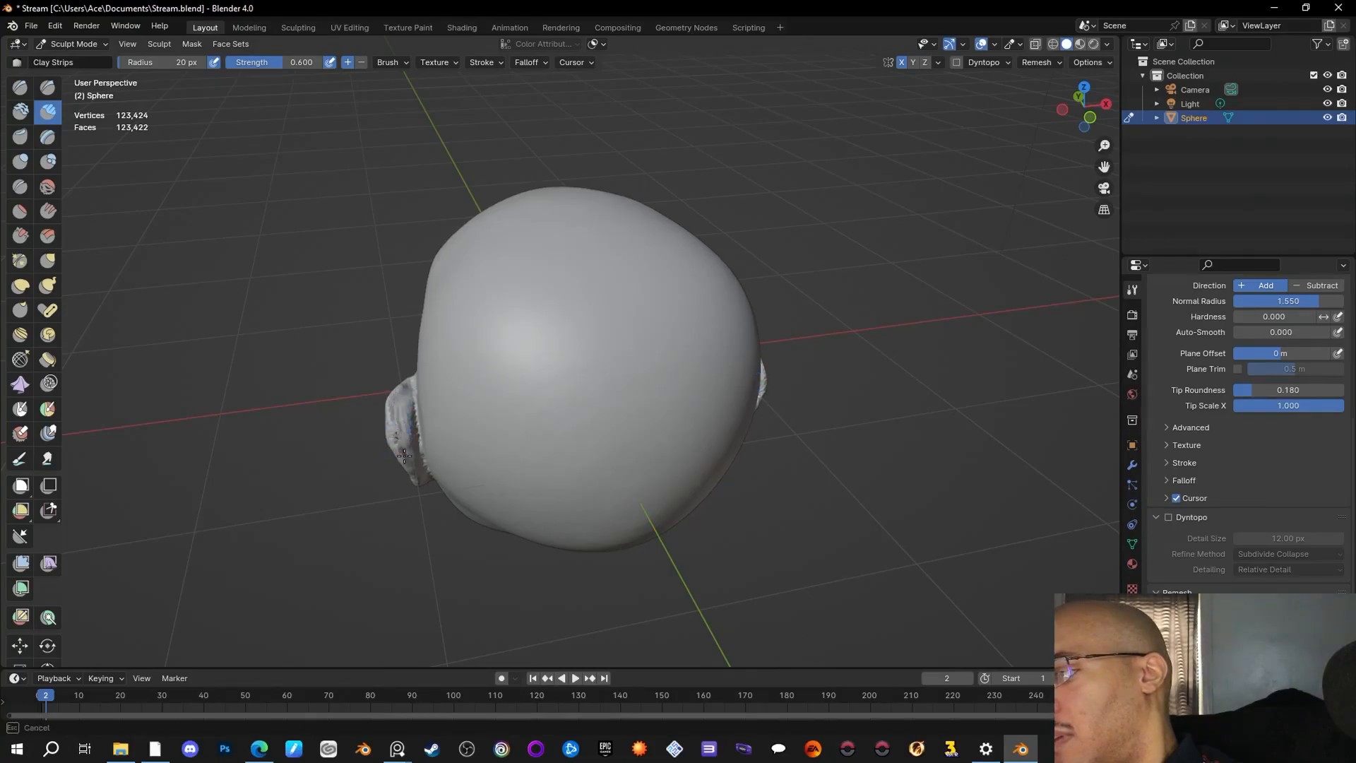
drag(397, 405, 406, 455)
Step: Check the built-up ears against the whole head from the front, side, top and back
mouse_move(824, 520)
middle_down()
mouse_move(925, 451)
mouse_move(1018, 512)
mouse_move(509, 488)
mouse_move(610, 467)
middle_up()
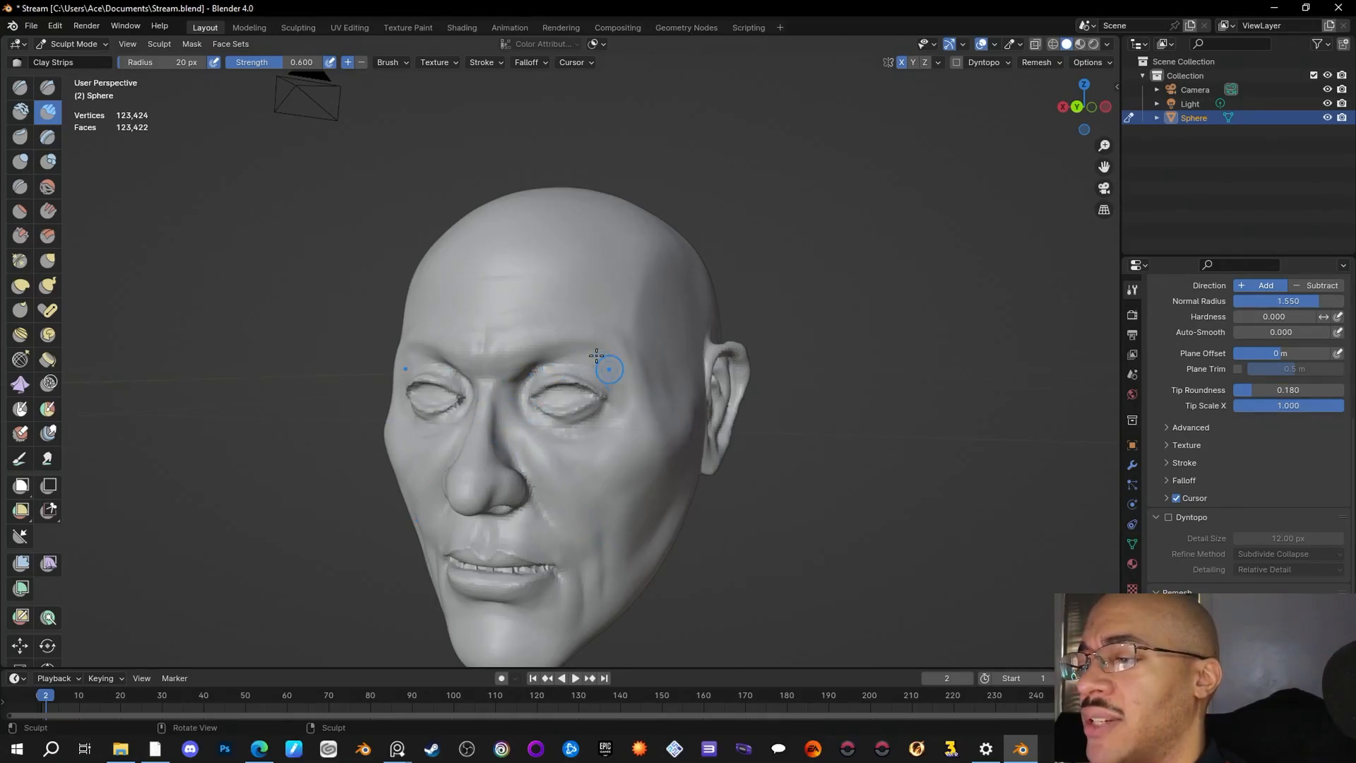
middle_drag(609, 372, 683, 550)
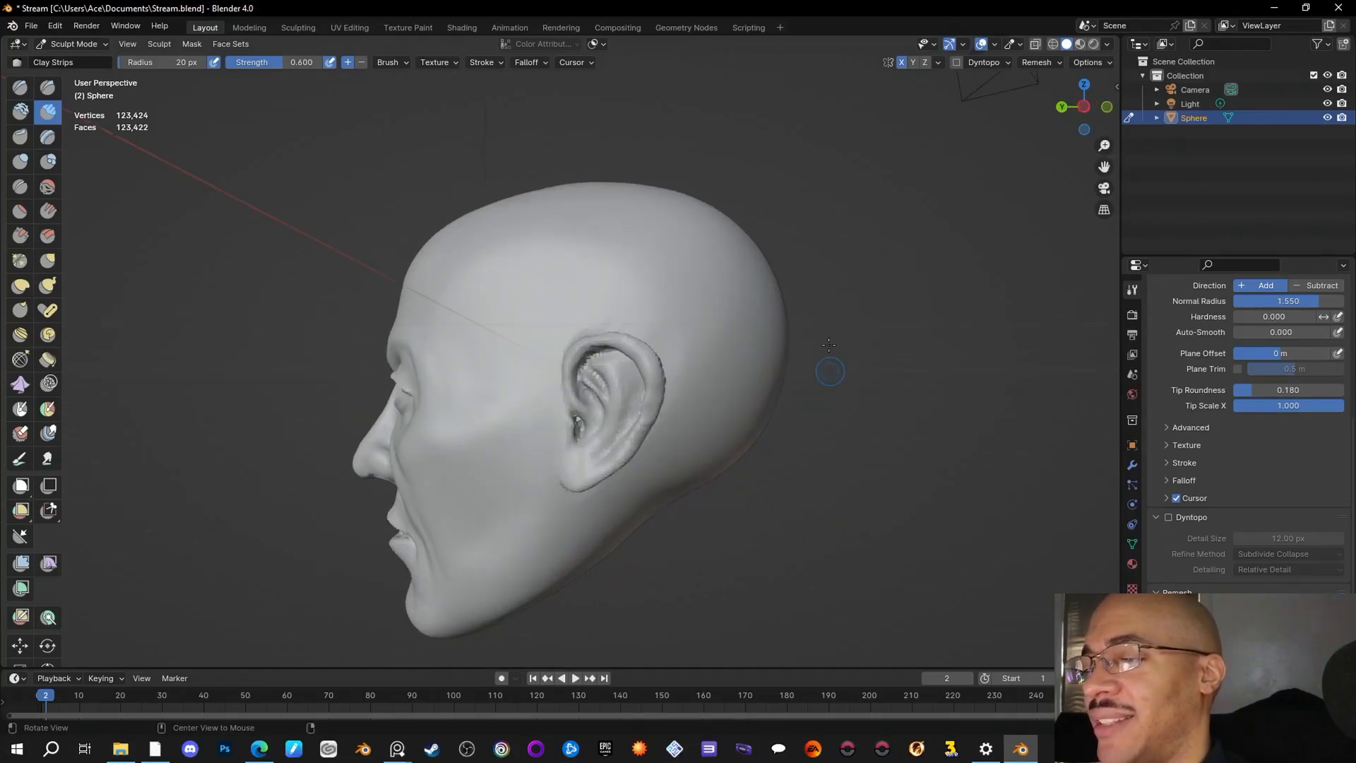
mouse_move(810, 558)
middle_down()
mouse_move(997, 558)
mouse_move(977, 445)
mouse_move(728, 504)
mouse_move(879, 517)
mouse_move(738, 524)
mouse_move(844, 523)
middle_up()
scroll(736, 506, up, 2)
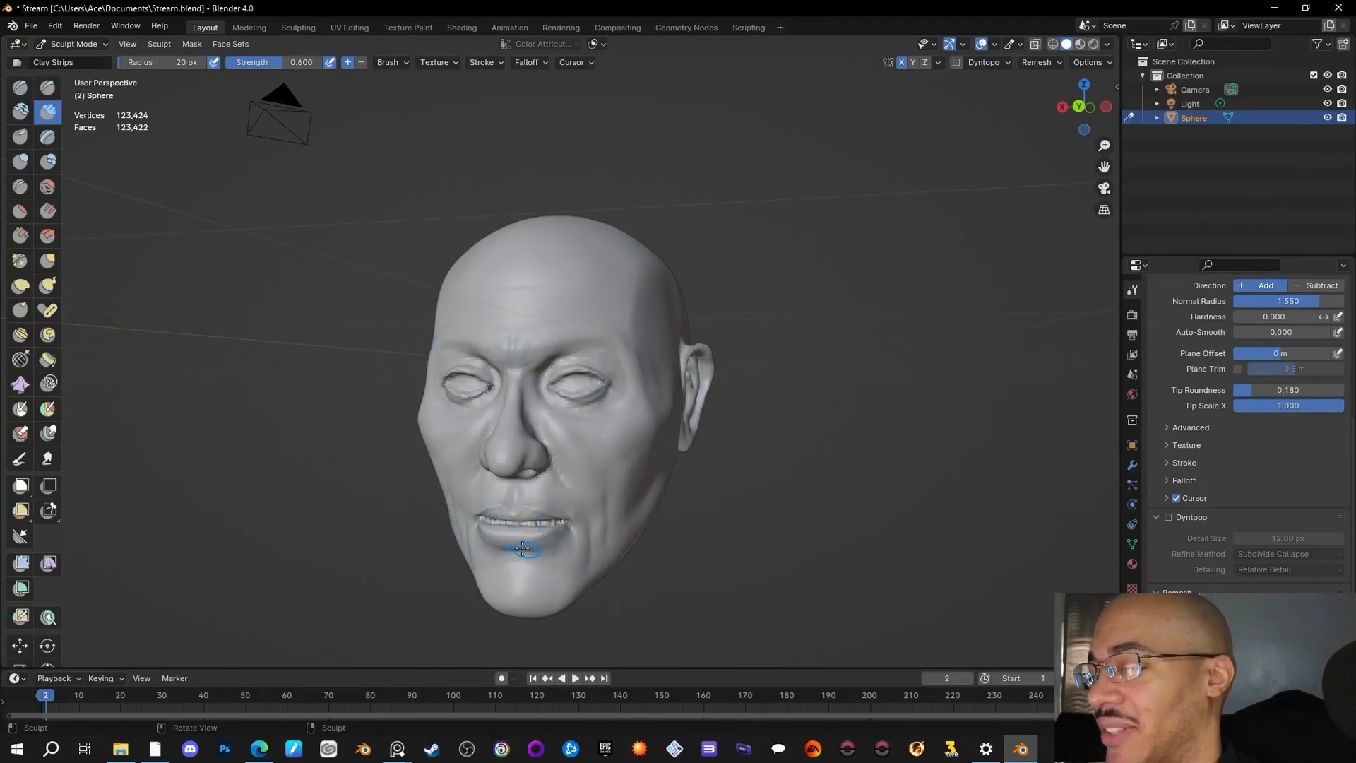
mouse_move(847, 554)
middle_down()
mouse_move(781, 542)
mouse_move(717, 457)
mouse_move(686, 483)
mouse_move(626, 460)
mouse_move(812, 529)
mouse_move(925, 532)
mouse_move(782, 452)
mouse_move(978, 478)
mouse_move(730, 471)
middle_up()
scroll(781, 531, down, 2)
scroll(781, 561, up, 3)
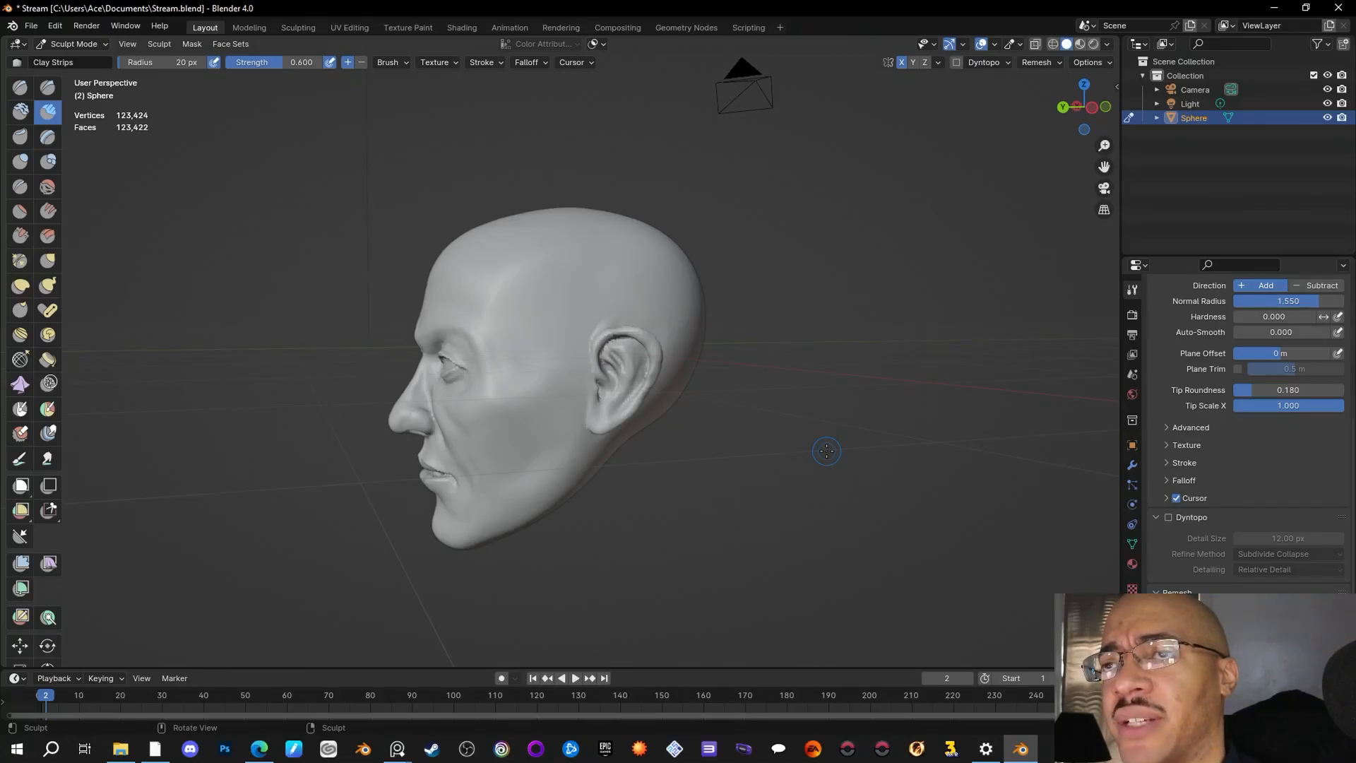
mouse_move(826, 451)
middle_down()
mouse_move(565, 446)
mouse_move(773, 362)
mouse_move(770, 302)
middle_up()
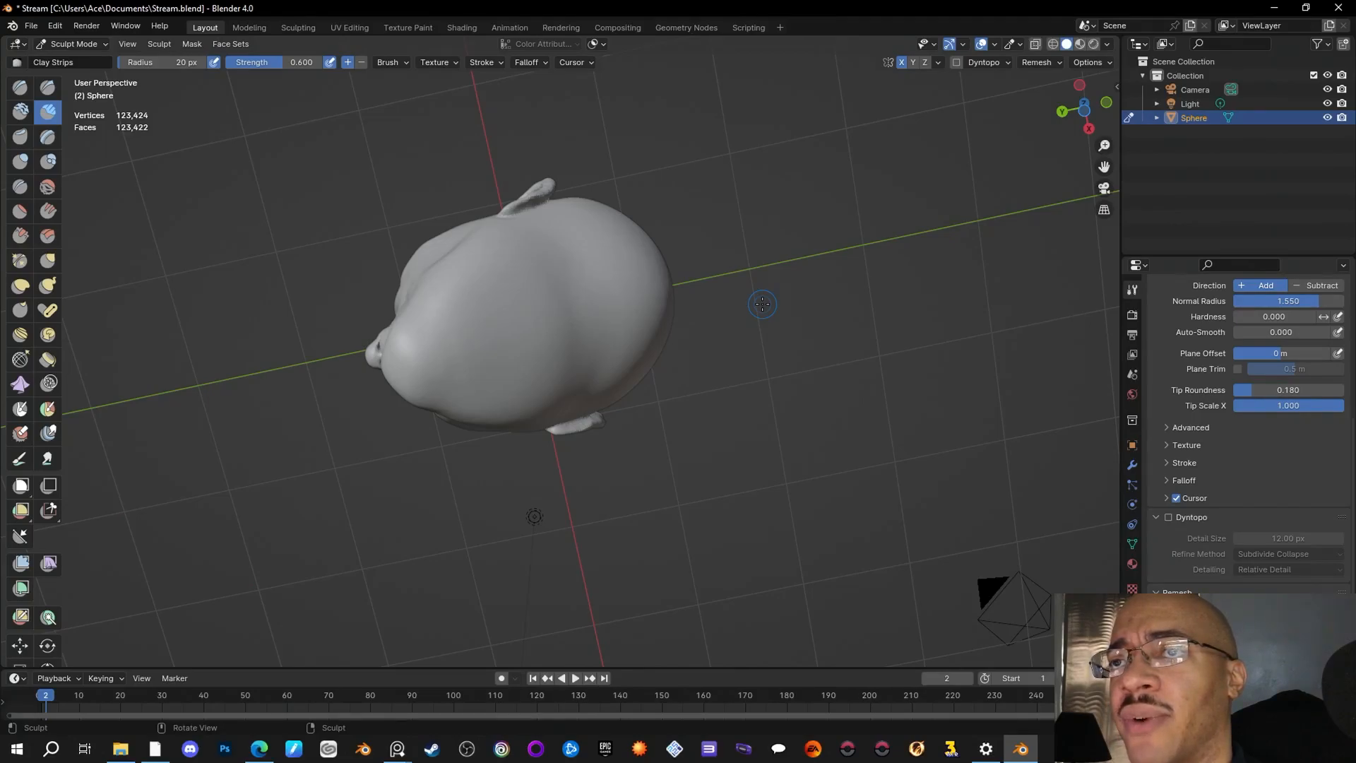
mouse_move(702, 396)
middle_down()
mouse_move(719, 492)
mouse_move(1050, 544)
mouse_move(795, 520)
mouse_move(891, 542)
mouse_move(883, 550)
mouse_move(773, 424)
mouse_move(718, 439)
mouse_move(769, 471)
mouse_move(697, 441)
middle_up()
mouse_move(598, 449)
middle_down()
mouse_move(599, 469)
mouse_move(579, 459)
middle_up()
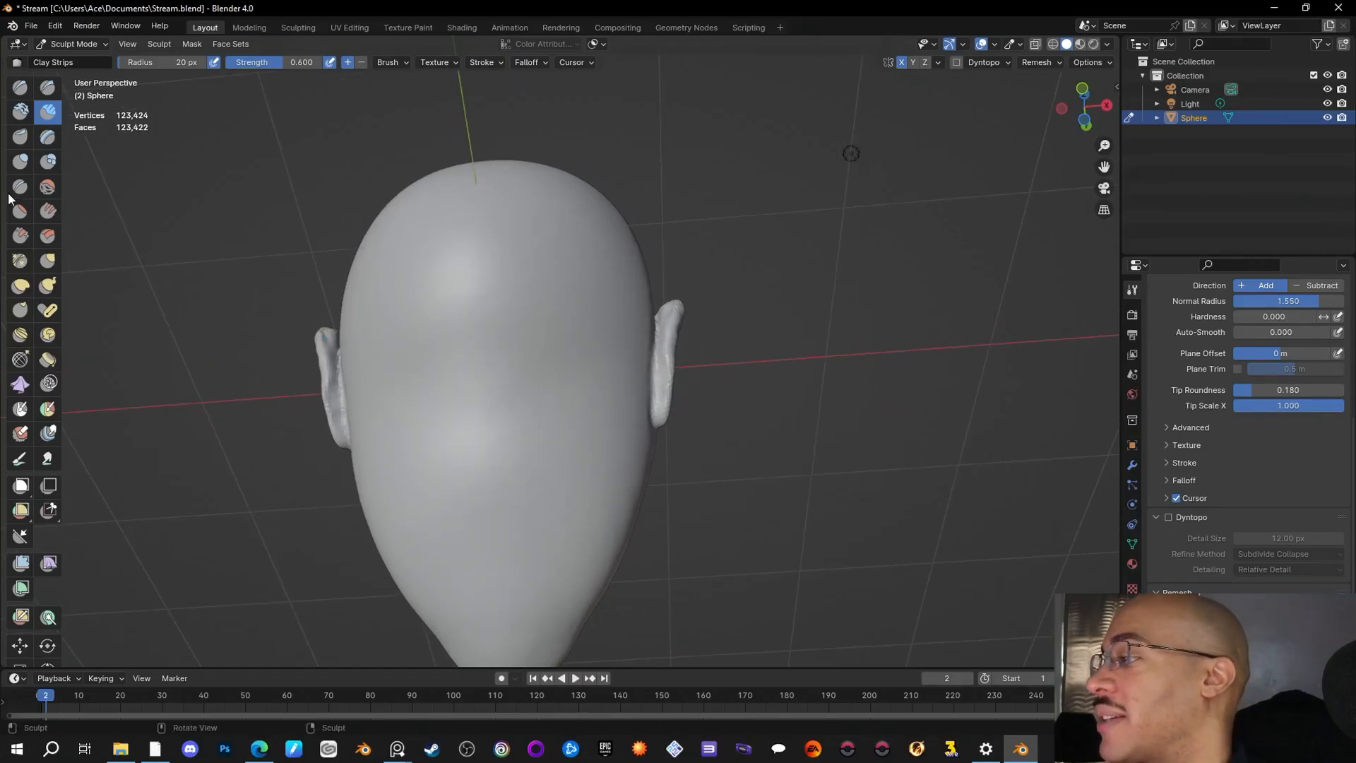
Step: Paint a mask over the underside of the head with the Mask brush, radius 67 px, strength 0.500
click(19, 408)
drag(120, 62, 153, 62)
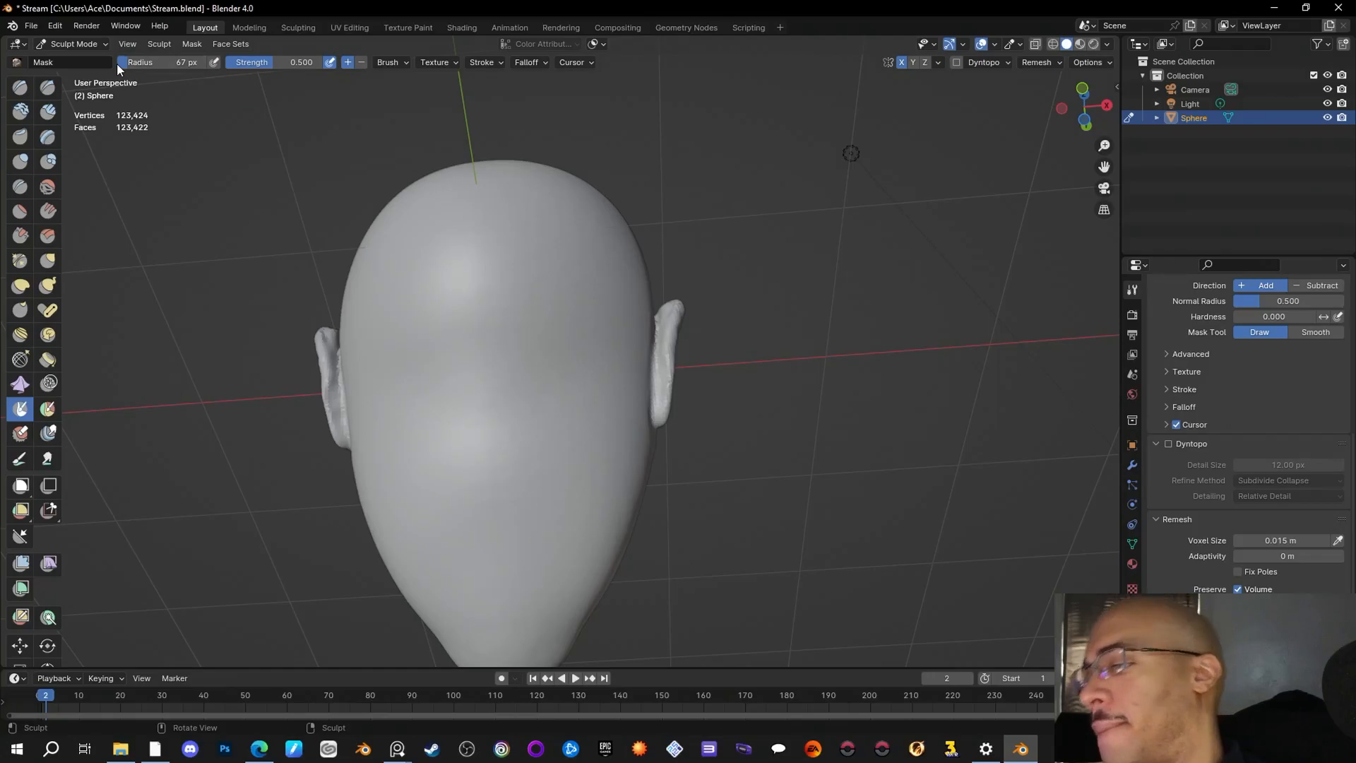
mouse_move(502, 324)
mouse_down()
mouse_move(532, 336)
mouse_move(490, 330)
mouse_move(533, 308)
mouse_move(553, 317)
mouse_move(572, 373)
mouse_move(520, 366)
mouse_move(502, 438)
mouse_move(581, 357)
mouse_move(574, 442)
mouse_move(431, 420)
mouse_move(527, 318)
mouse_up()
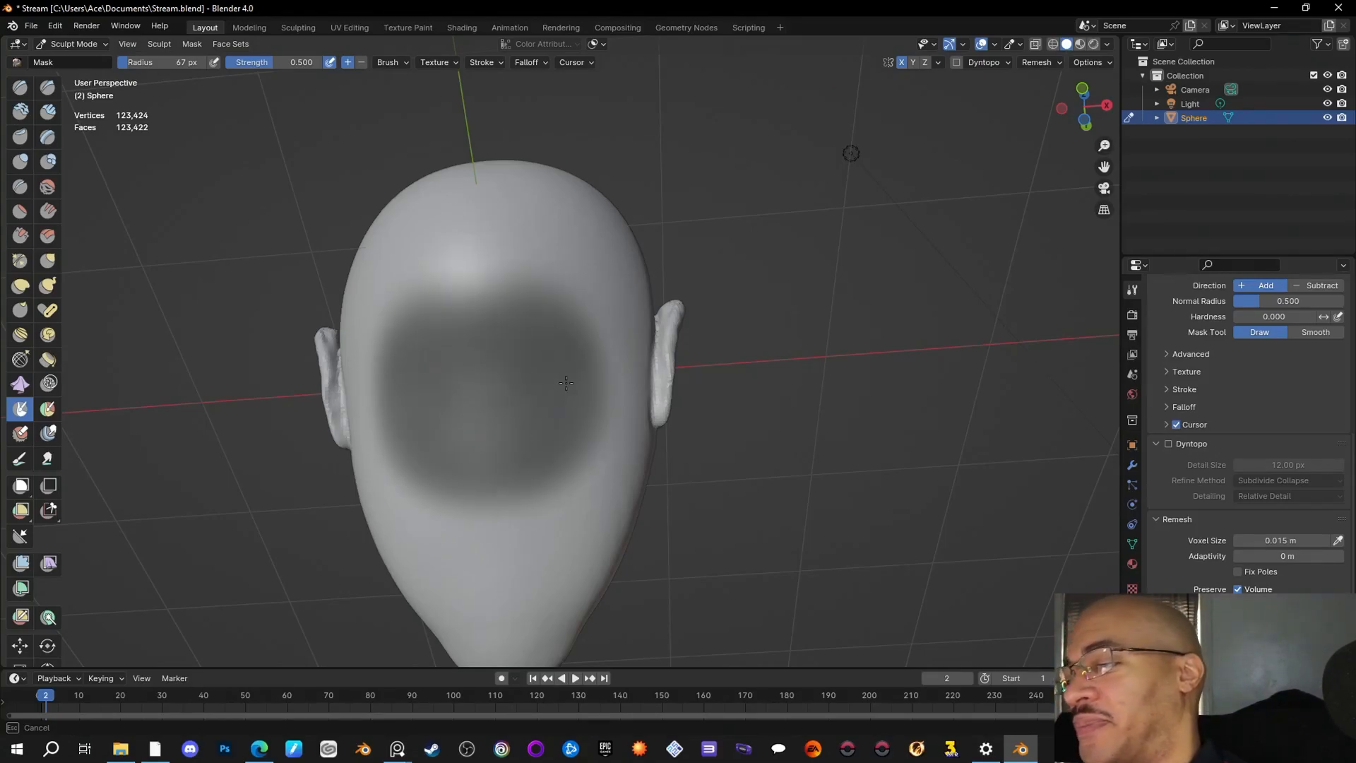
drag(538, 446, 565, 406)
middle_drag(793, 320, 1036, 481)
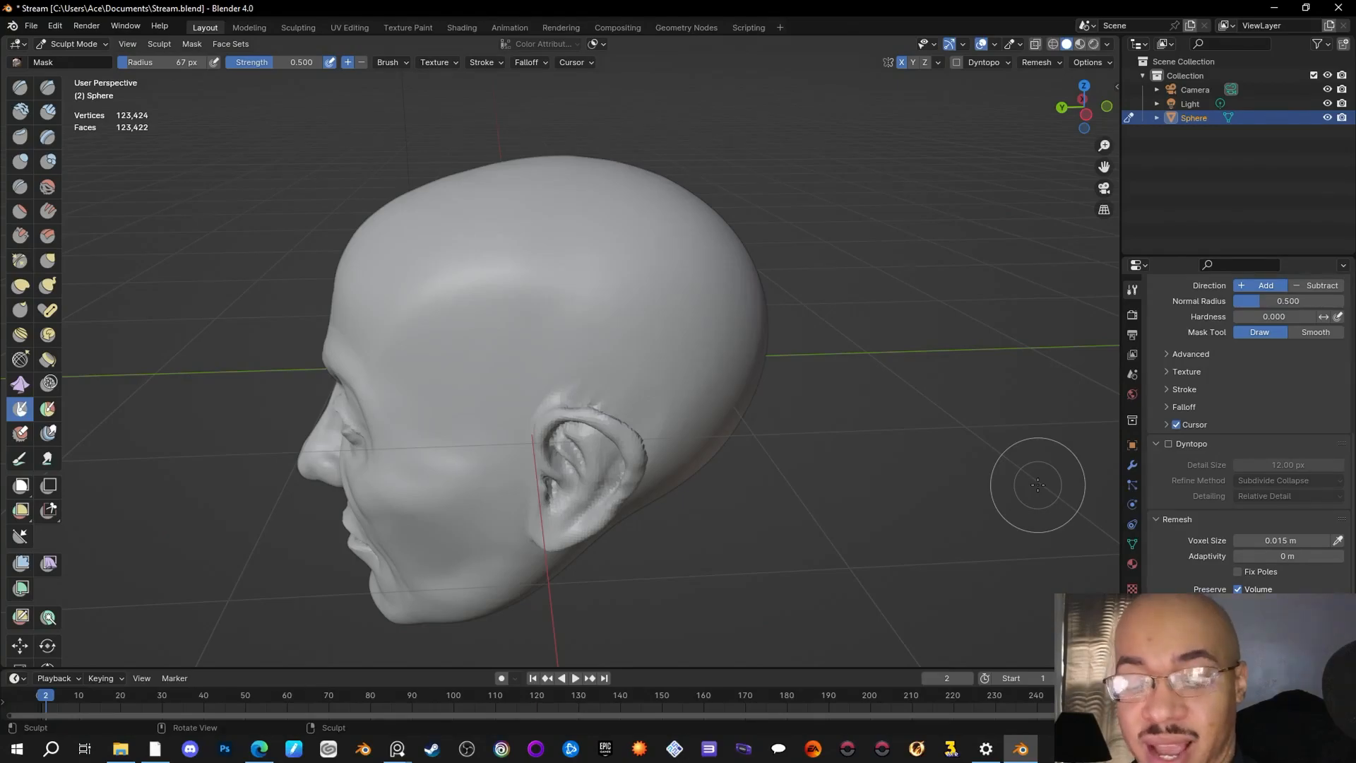
middle_drag(959, 566, 882, 332)
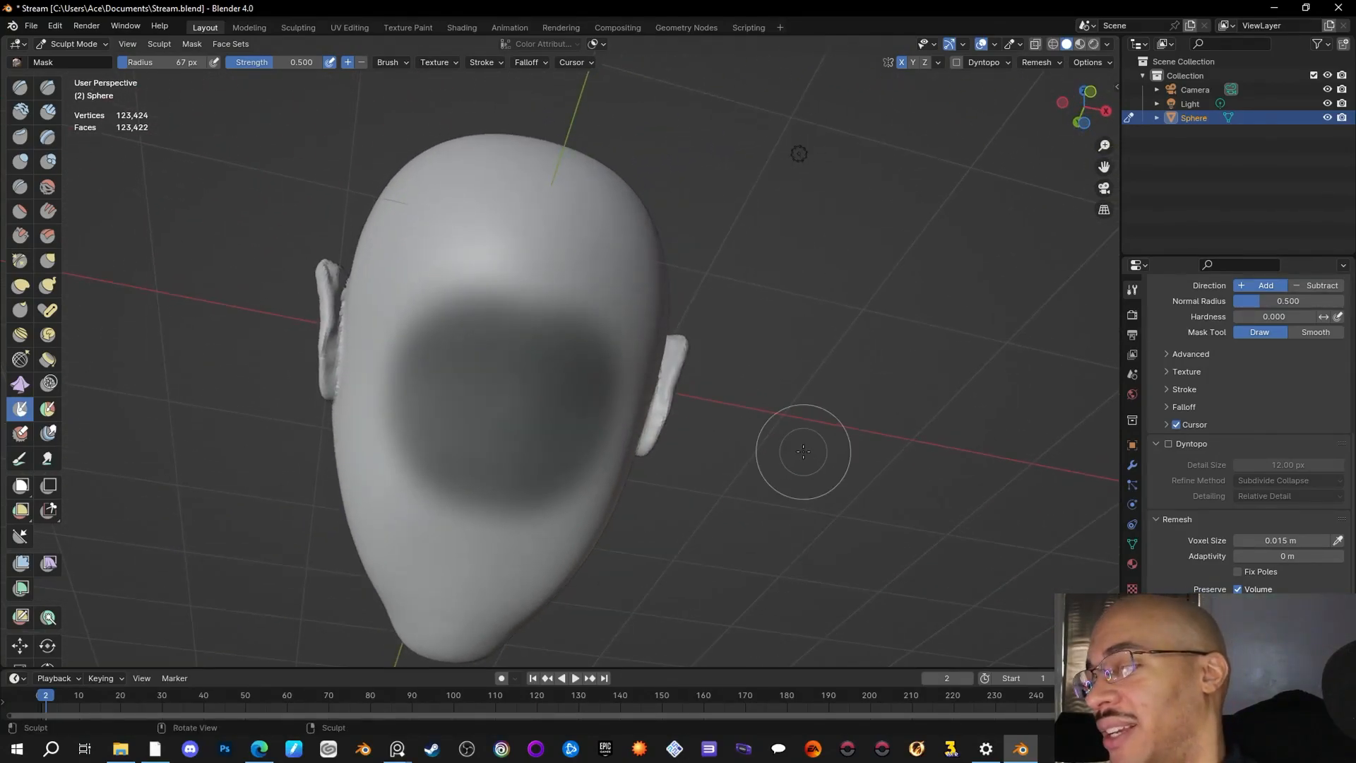
drag(569, 392, 551, 355)
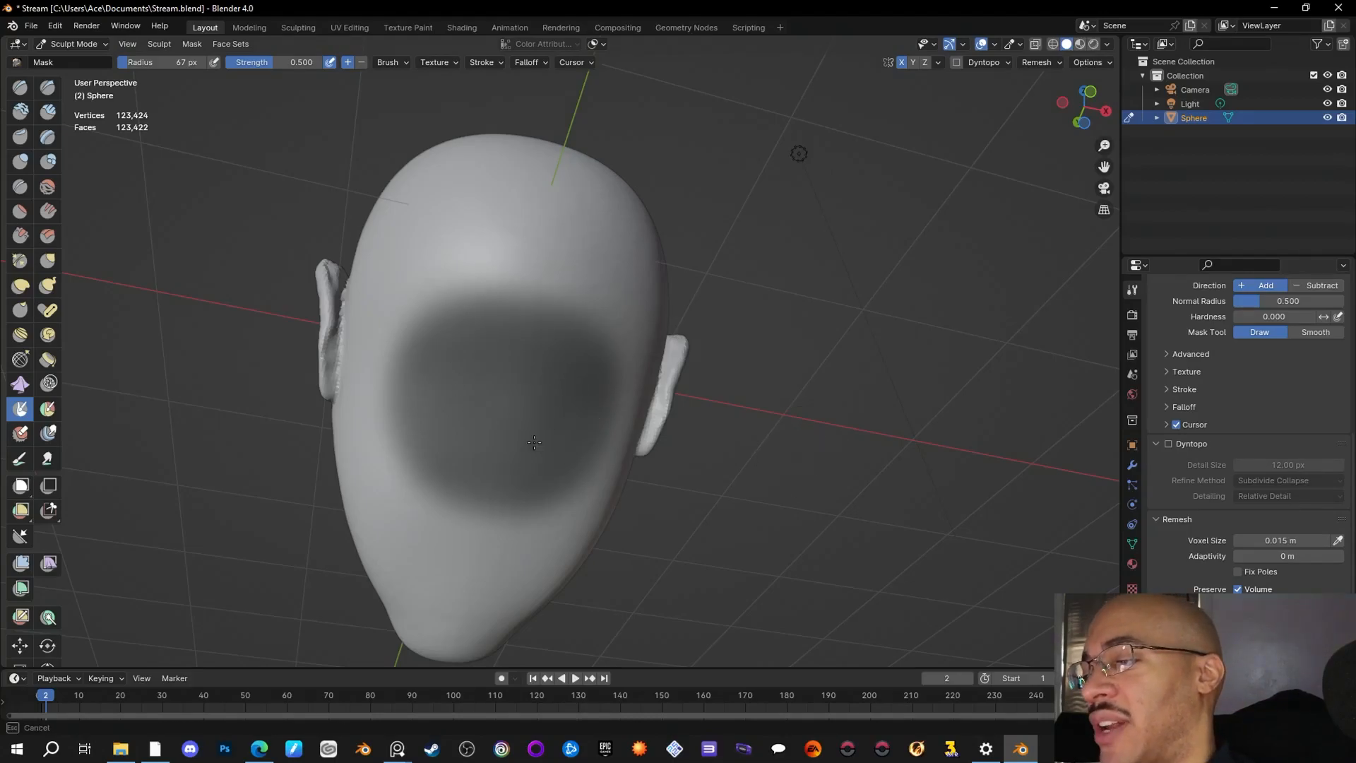
mouse_move(407, 396)
mouse_down()
mouse_move(548, 337)
mouse_move(513, 475)
mouse_move(445, 332)
mouse_move(572, 382)
mouse_move(440, 330)
mouse_up()
mouse_move(763, 439)
middle_down()
mouse_move(946, 531)
mouse_move(858, 427)
mouse_move(832, 423)
middle_up()
mouse_move(548, 357)
mouse_down()
mouse_move(517, 359)
mouse_move(526, 324)
mouse_up()
Step: Invert the mask so only the head's underside is editable, check it from the side, and remove the mask
middle_drag(832, 408, 958, 525)
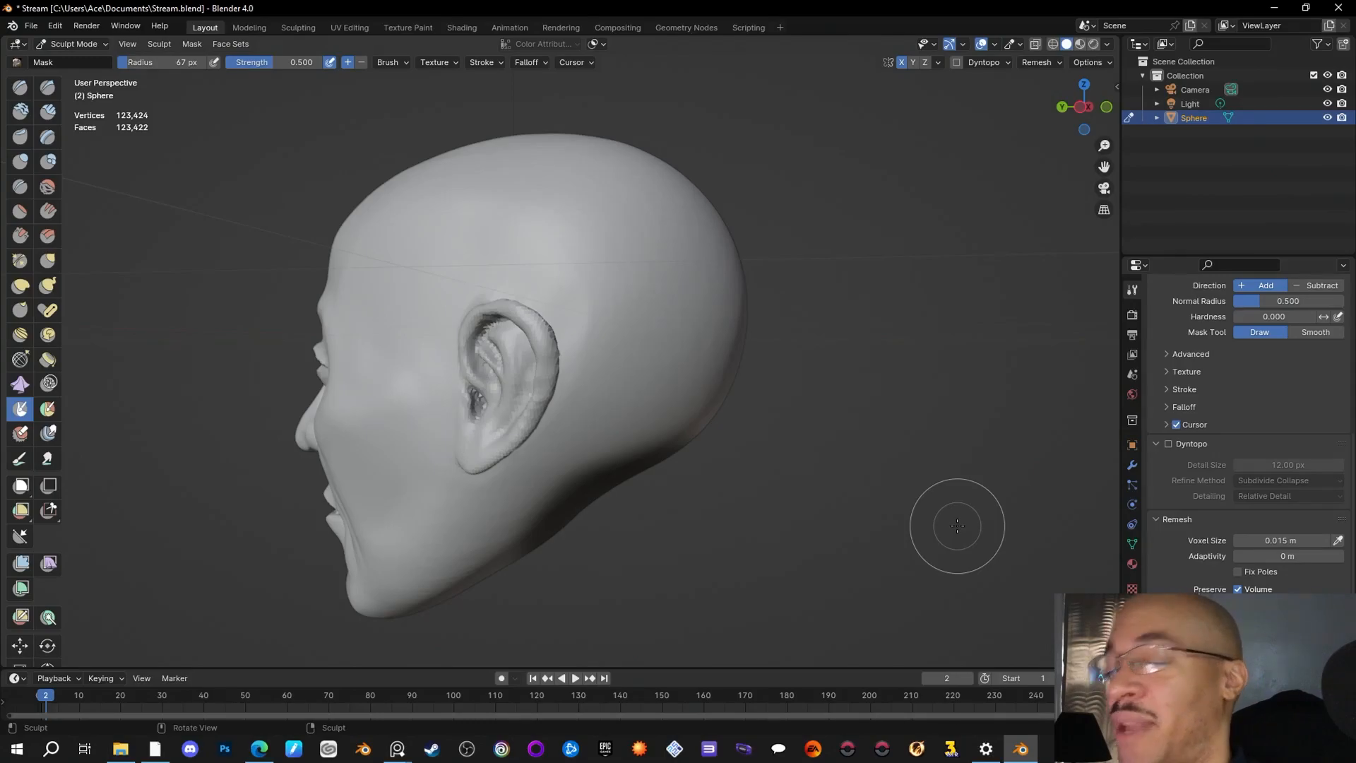
mouse_move(872, 530)
middle_down()
mouse_move(826, 487)
mouse_move(729, 445)
mouse_move(746, 482)
mouse_move(797, 418)
middle_up()
key(ctrl+i)
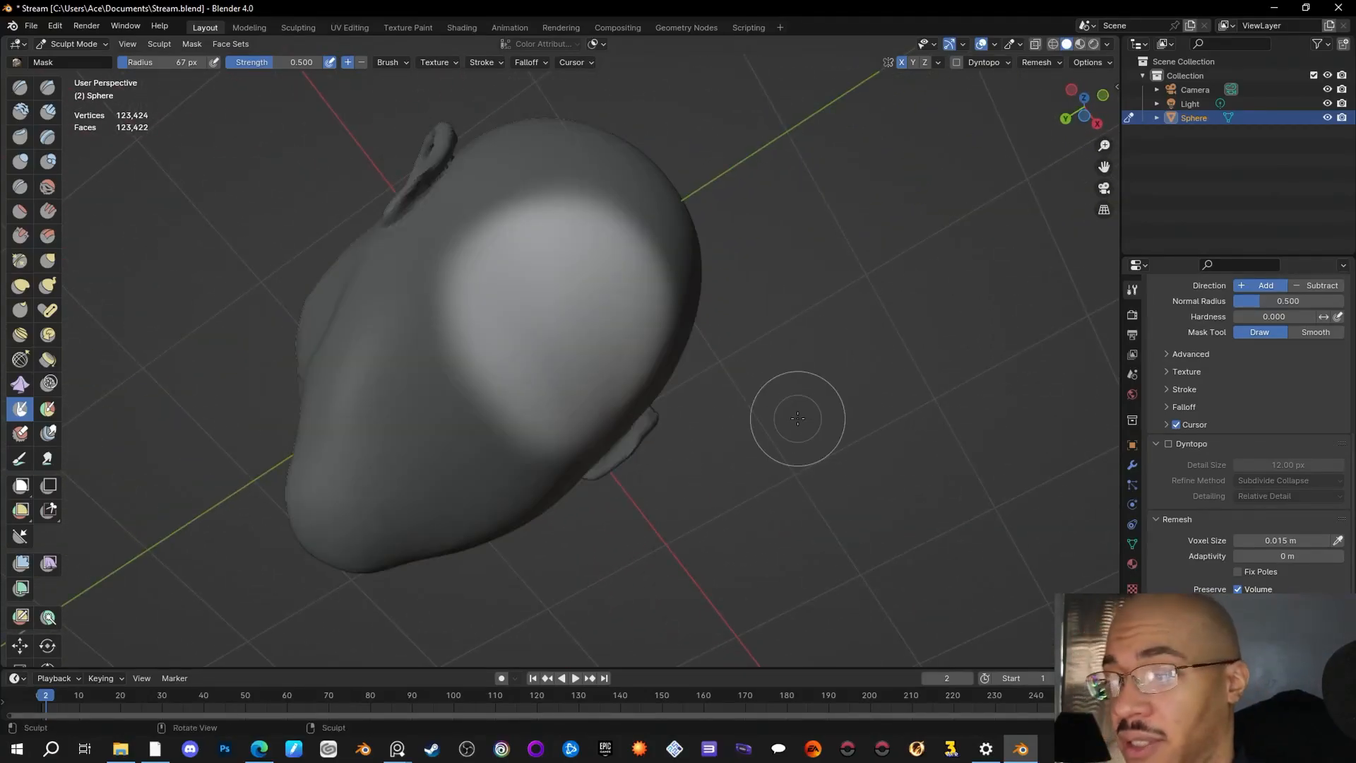
mouse_move(756, 485)
middle_down()
mouse_move(855, 620)
mouse_move(839, 588)
middle_up()
scroll(839, 588, down, 2)
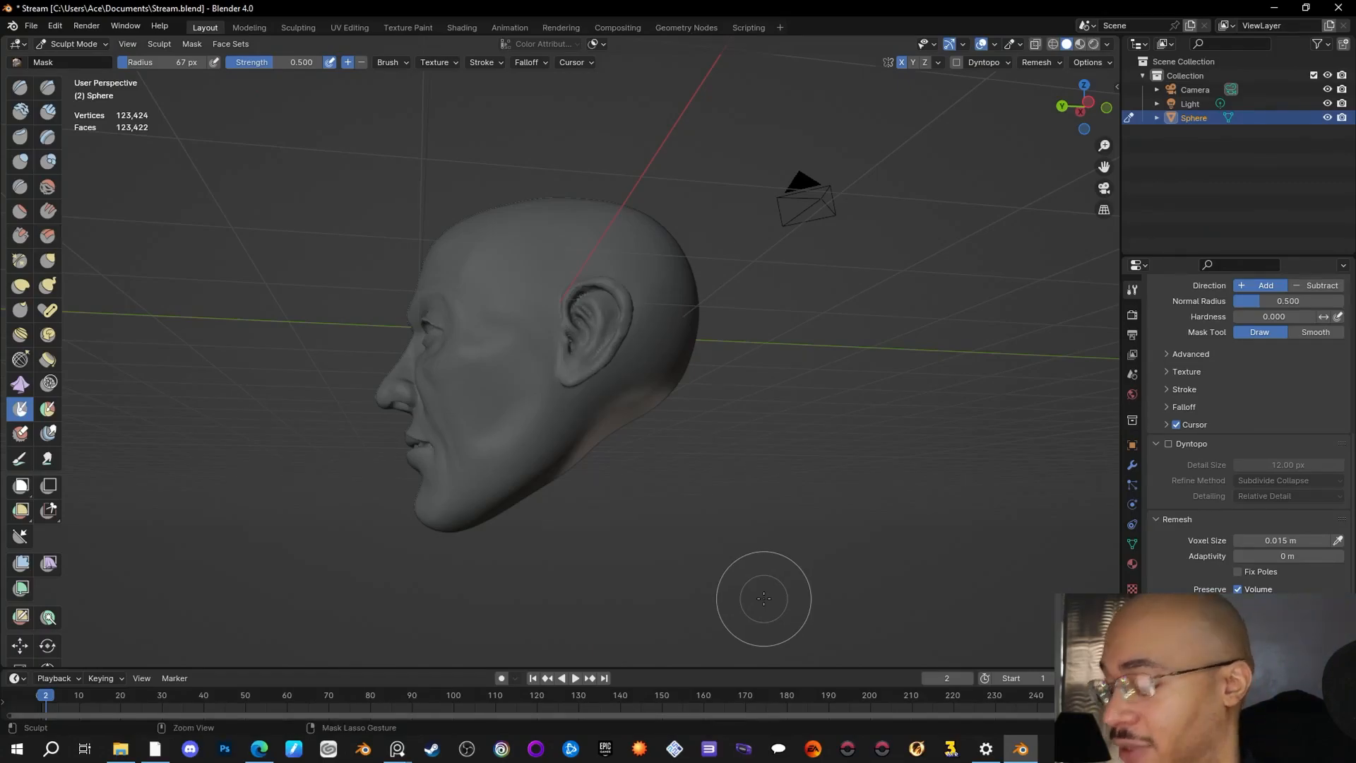
key(ctrl+i)
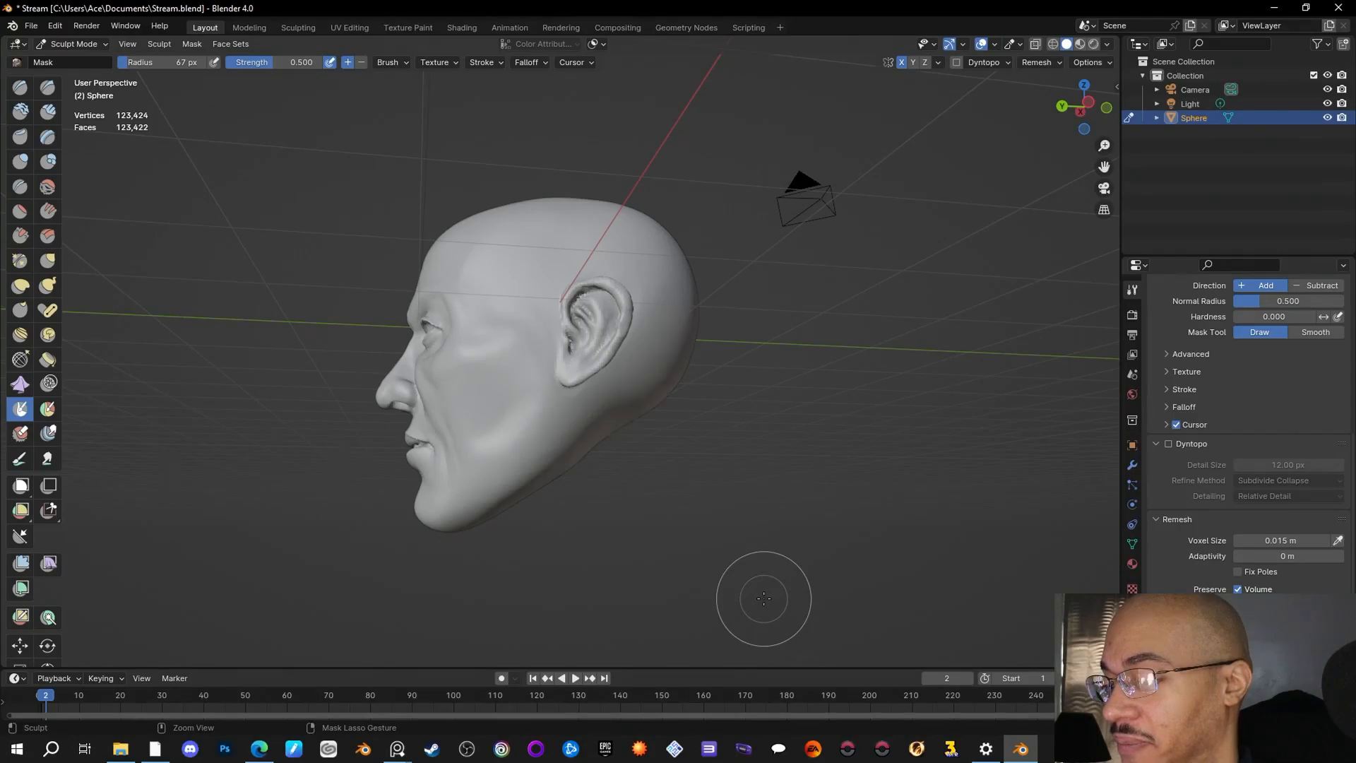
Step: Reduce the Mask brush radius to 48 px and mask the neck area on the head's underside
middle_drag(763, 598, 653, 465)
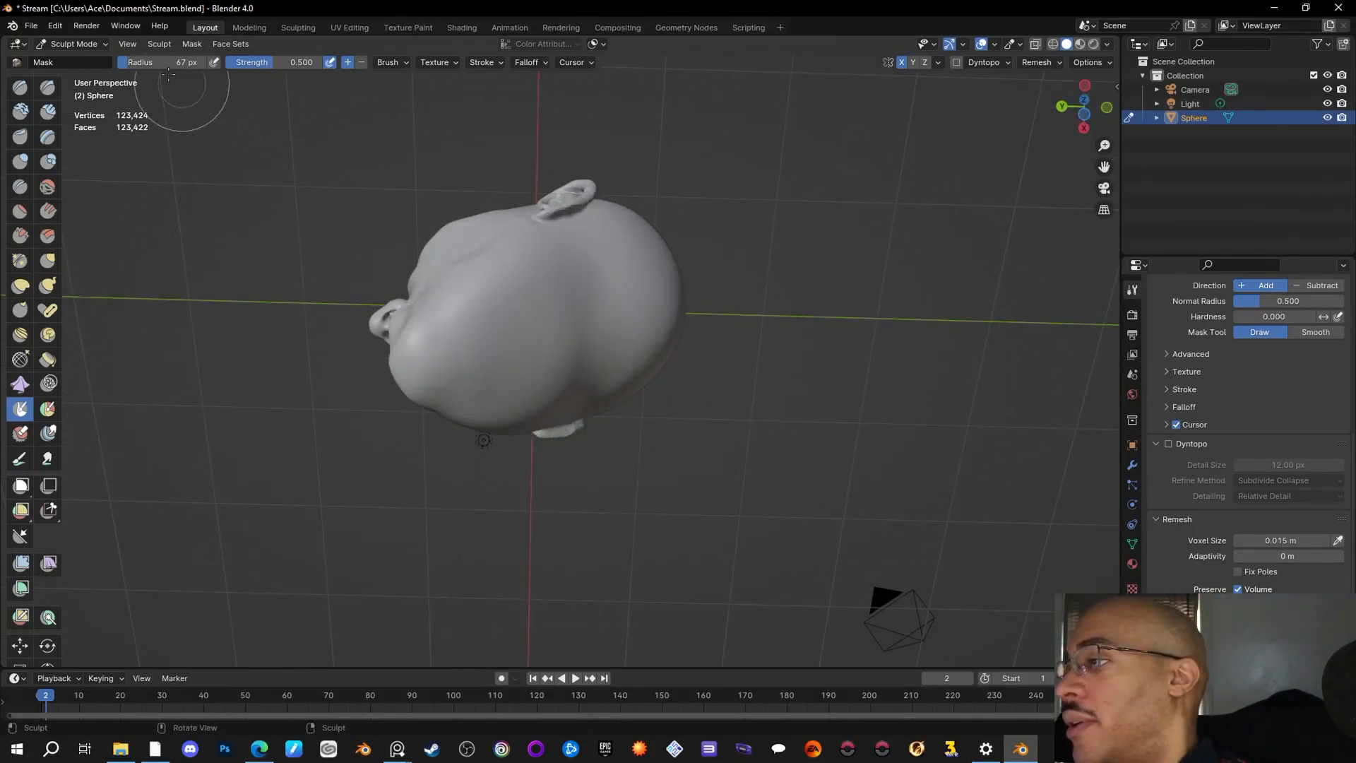
drag(108, 60, 106, 60)
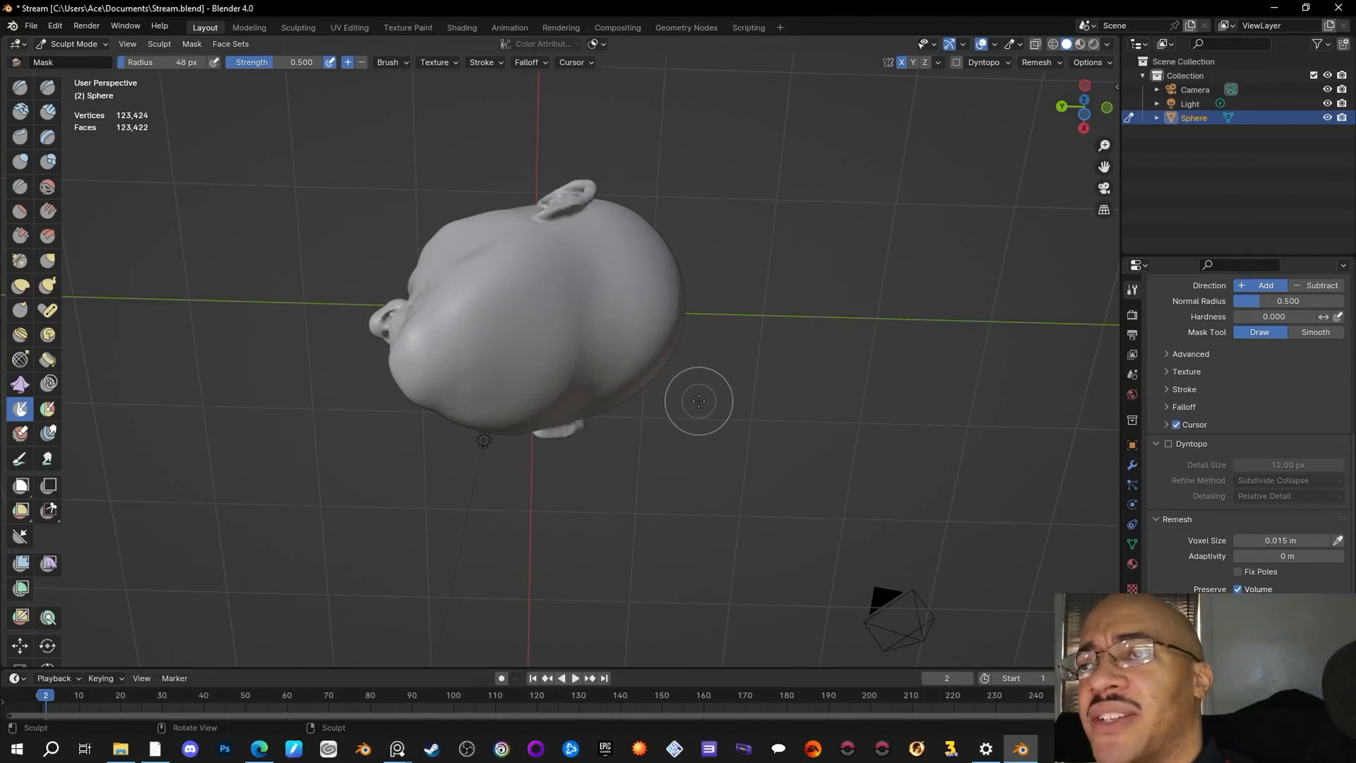
mouse_move(568, 301)
mouse_down()
mouse_move(541, 357)
mouse_move(586, 296)
mouse_move(607, 332)
mouse_move(516, 339)
mouse_move(555, 376)
mouse_move(573, 326)
mouse_move(633, 322)
mouse_move(508, 350)
mouse_move(524, 298)
mouse_up()
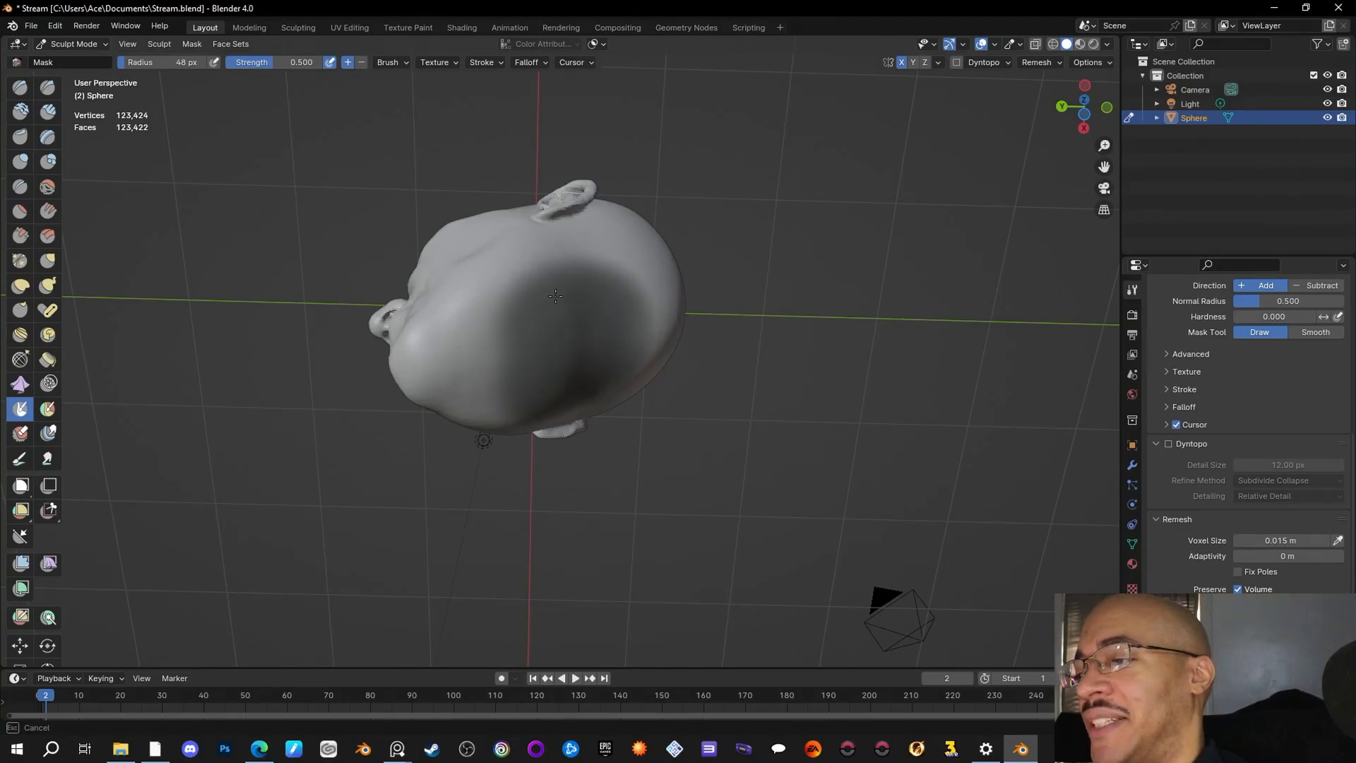
drag(532, 328, 546, 321)
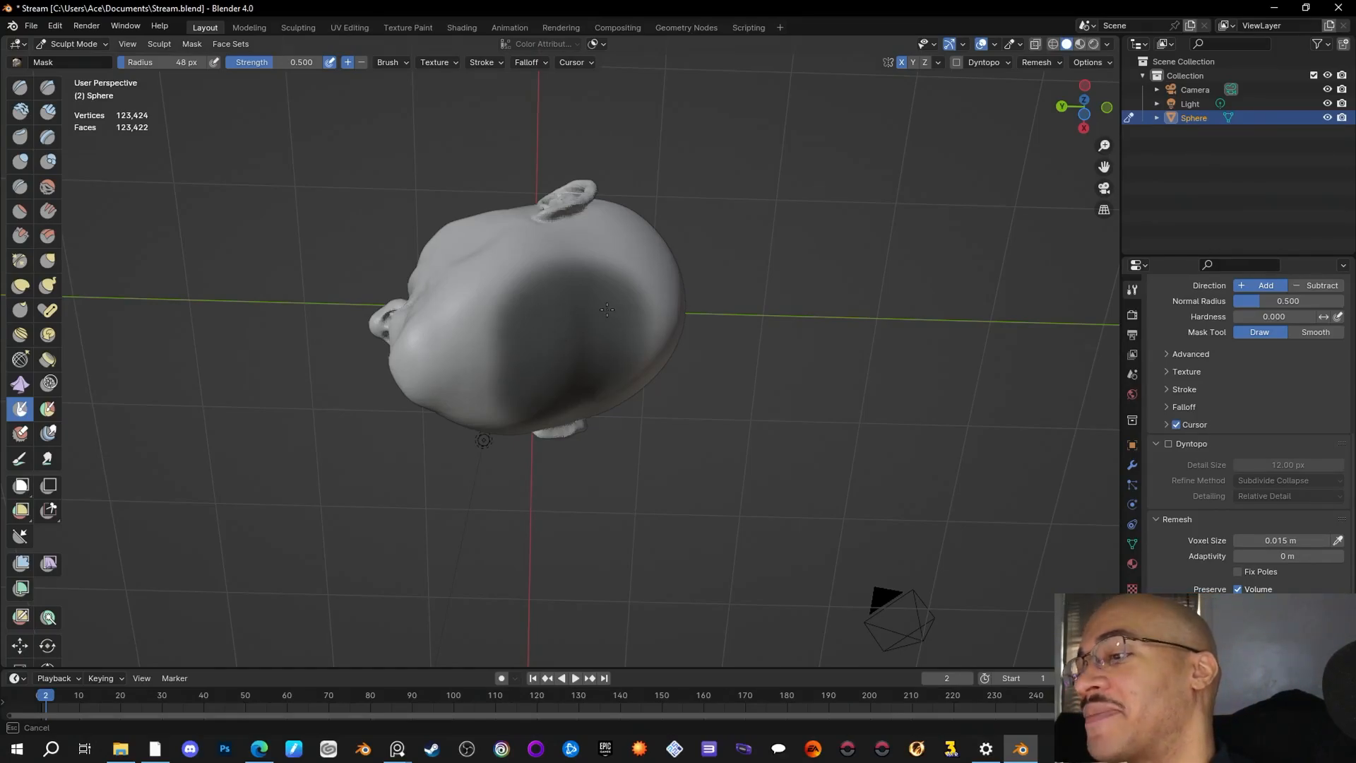
mouse_move(595, 339)
mouse_down()
mouse_move(614, 360)
mouse_move(579, 382)
mouse_up()
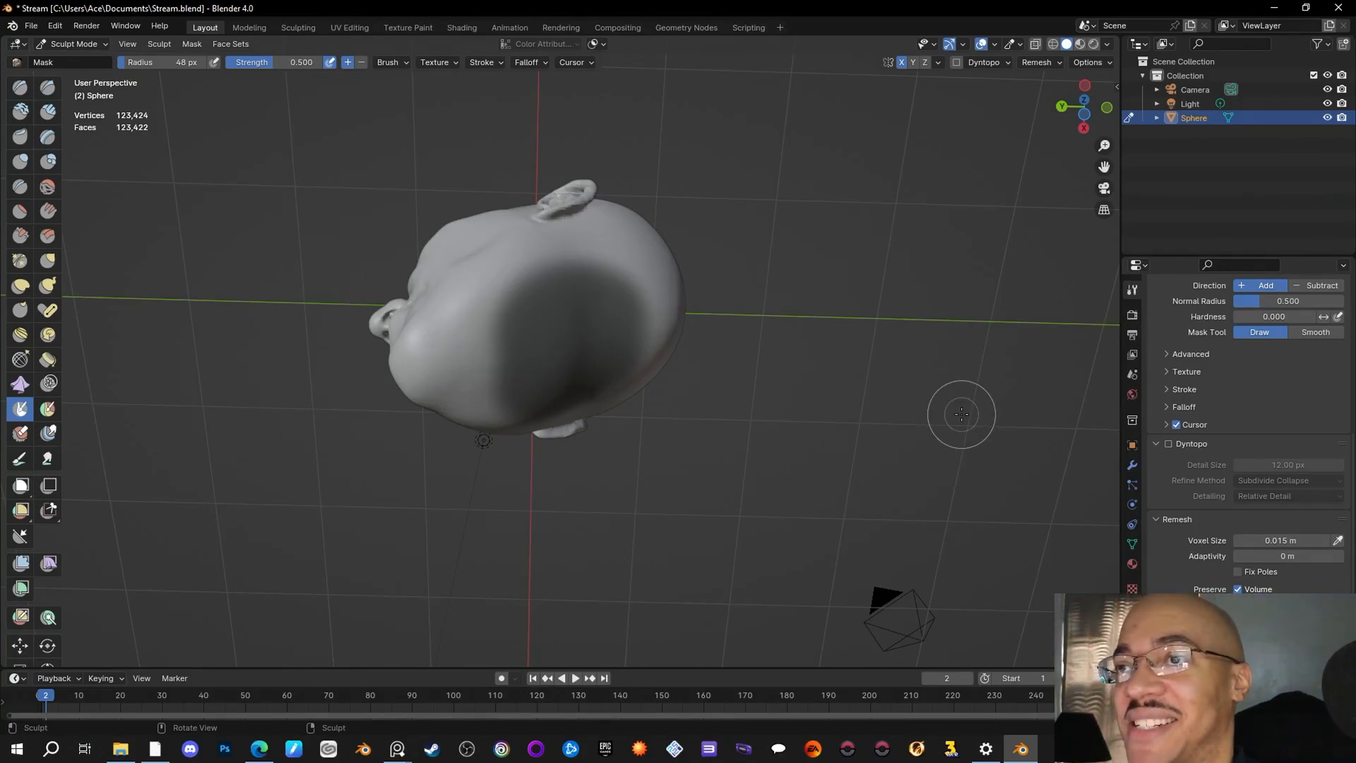
Step: Invert the neck-area mask, inspect it from the side and below, and clear it
mouse_move(961, 413)
middle_down()
mouse_move(701, 429)
mouse_move(923, 449)
mouse_move(773, 367)
mouse_move(899, 536)
middle_up()
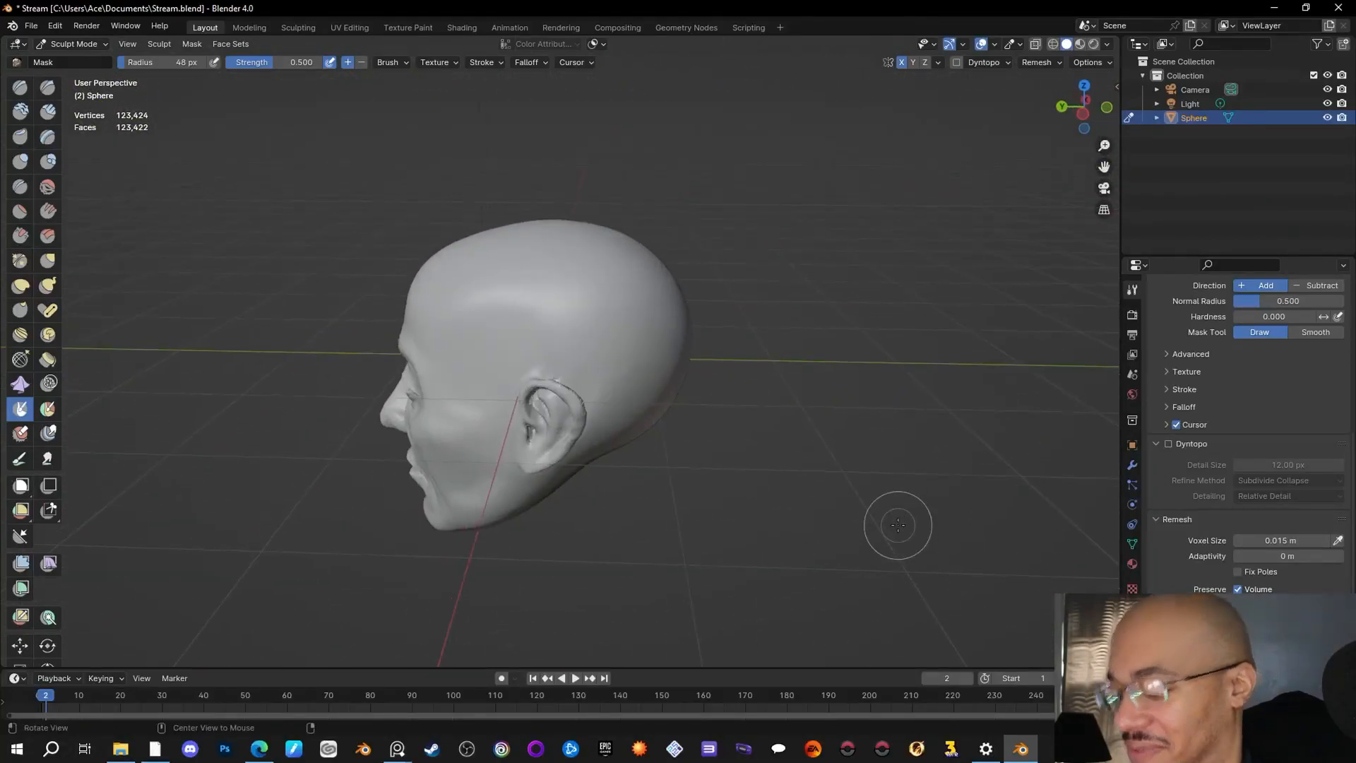
key(ctrl+i)
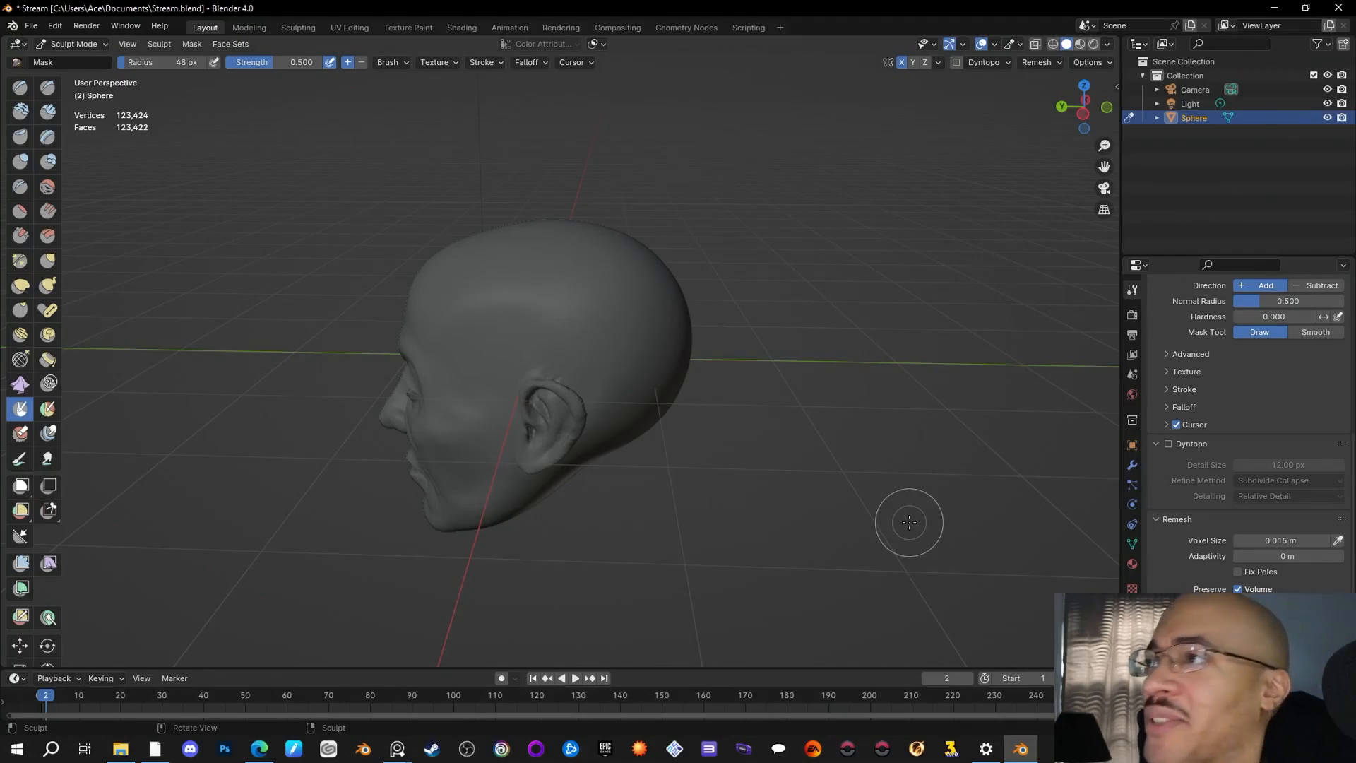
mouse_move(819, 549)
middle_down()
mouse_move(812, 494)
mouse_move(836, 418)
middle_up()
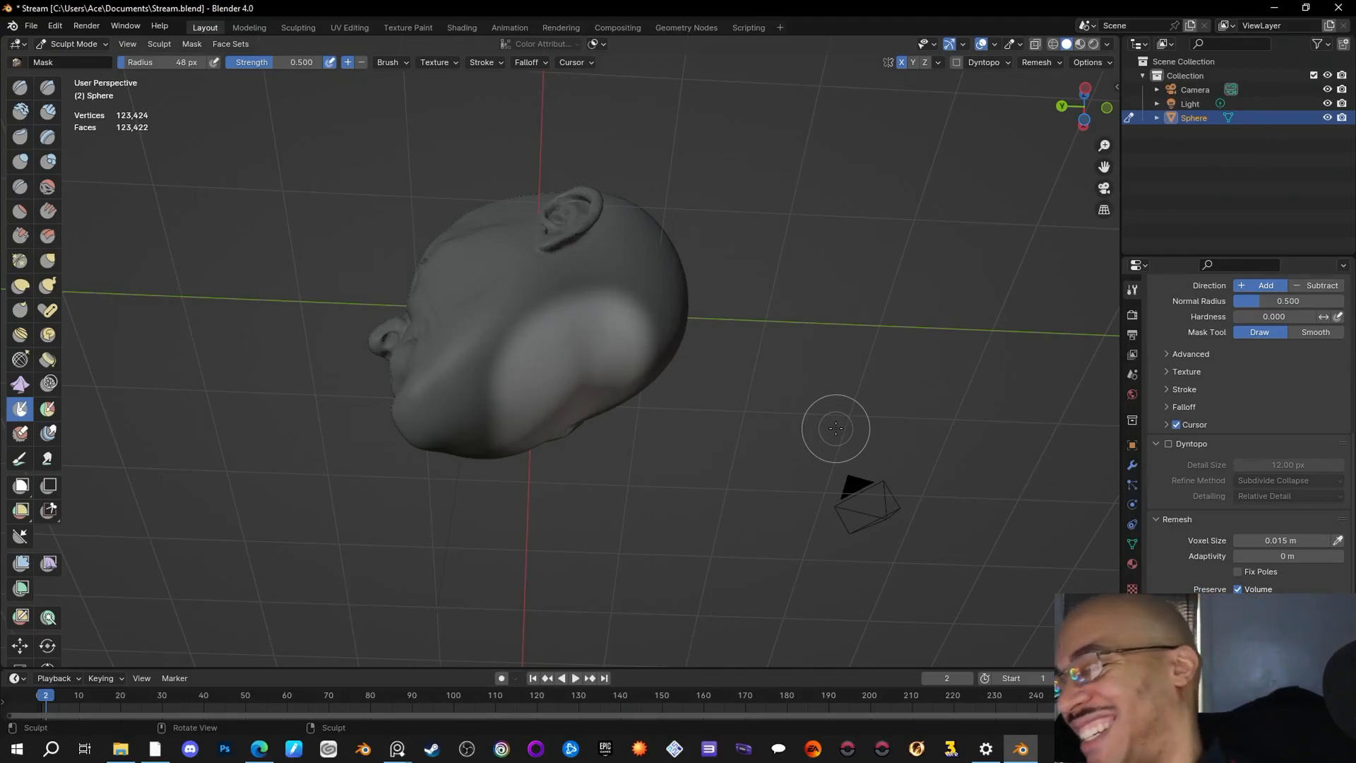
middle_drag(779, 393, 795, 436)
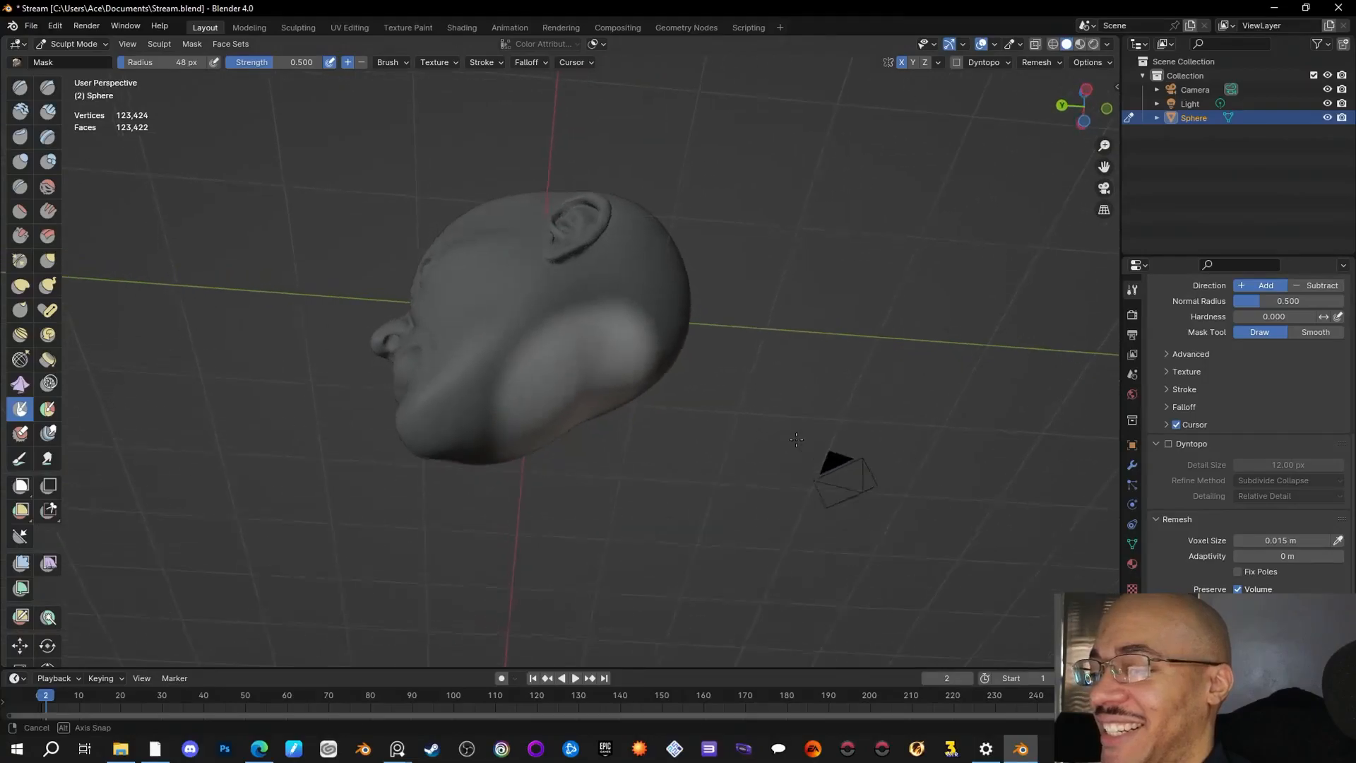
key(ctrl+i)
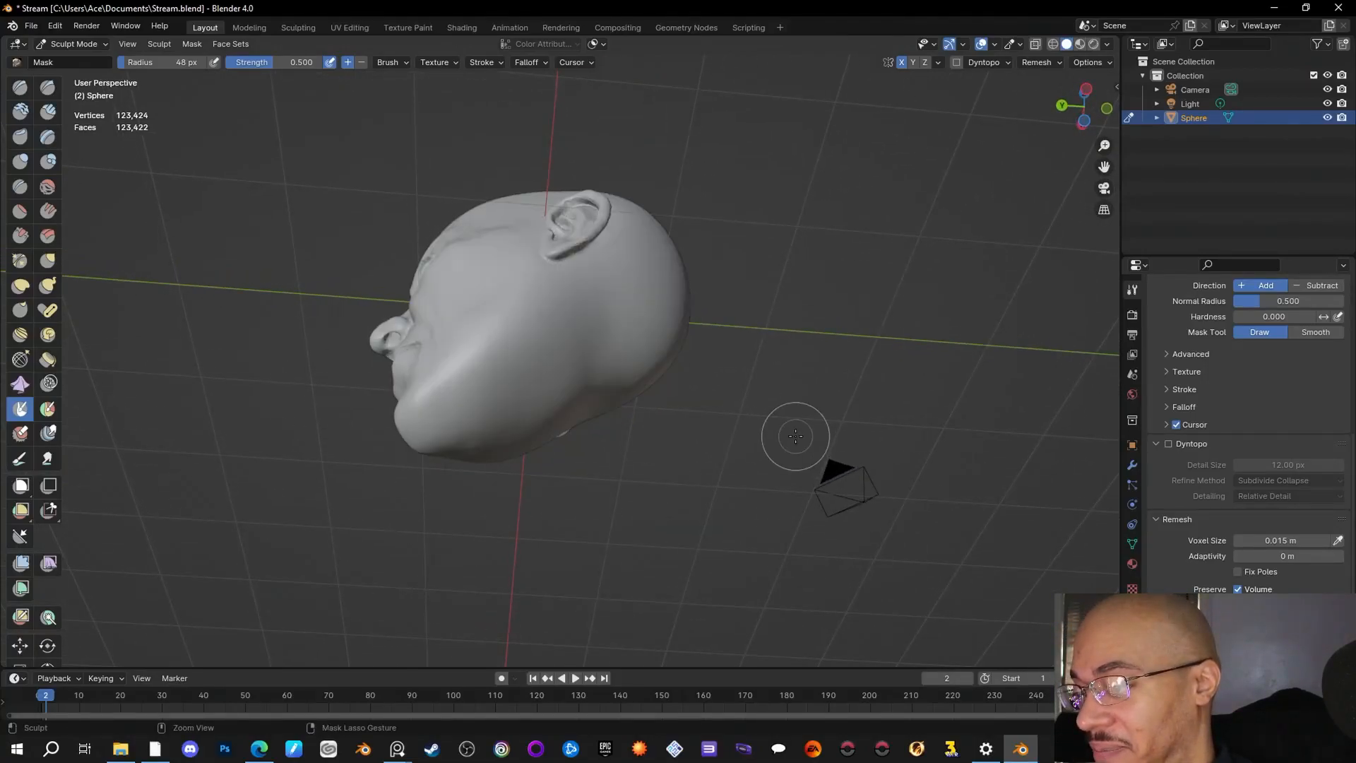
Step: Mask the neck base on both sides of the head's underside with the Mask brush, radius 48 px, strength 0.500
middle_drag(620, 384, 690, 452)
mouse_move(551, 315)
mouse_down()
mouse_move(557, 348)
mouse_move(597, 293)
mouse_move(607, 339)
mouse_move(591, 347)
mouse_move(541, 318)
mouse_move(582, 361)
mouse_move(585, 300)
mouse_move(569, 346)
mouse_move(600, 329)
mouse_move(527, 345)
mouse_move(520, 315)
mouse_up()
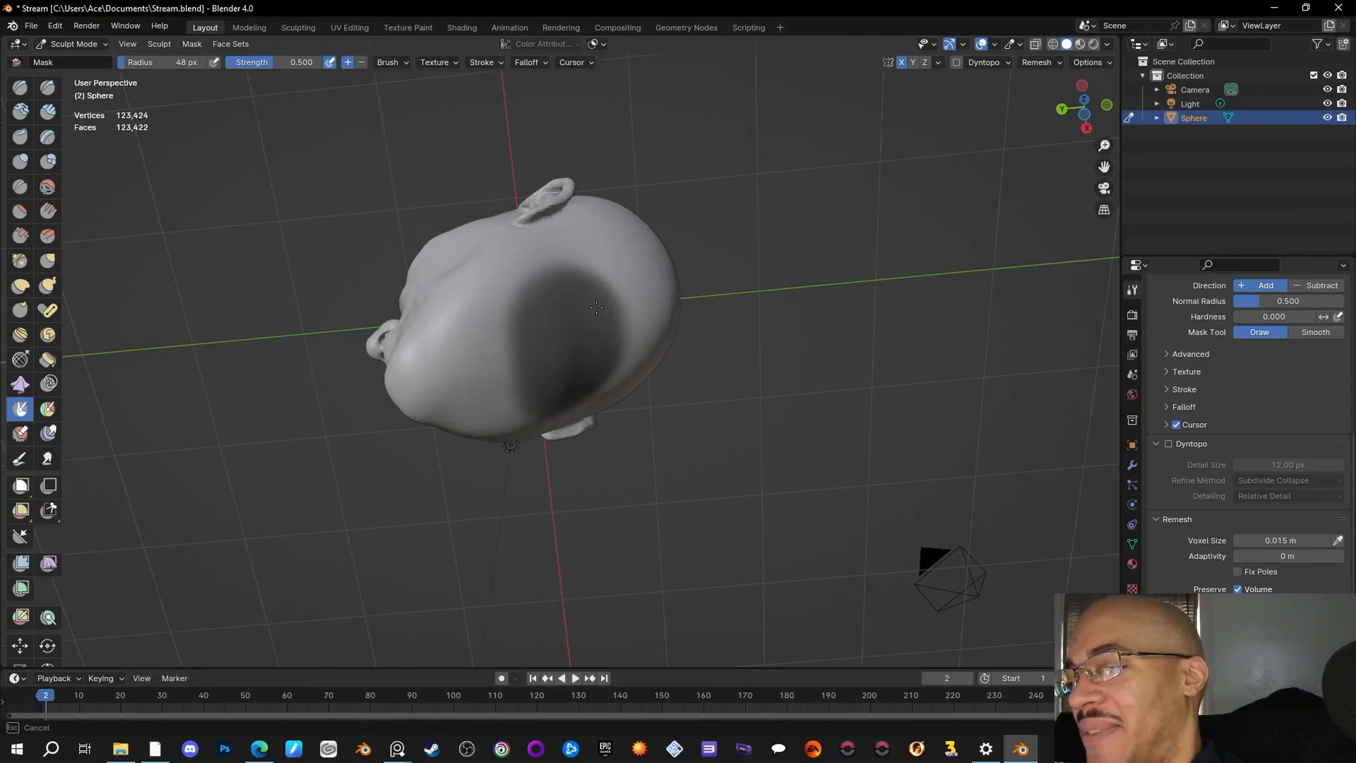
drag(579, 281, 541, 303)
middle_drag(601, 314, 687, 318)
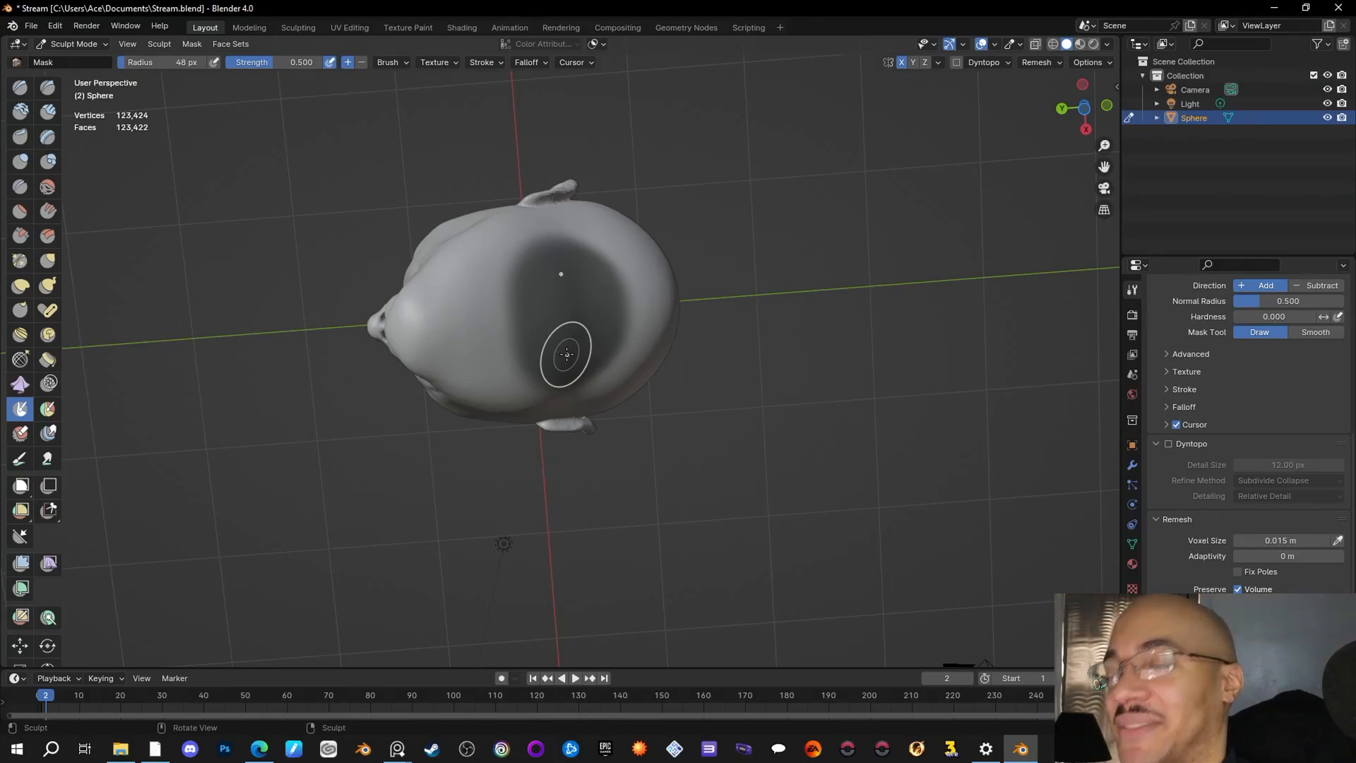
Step: Invert the mask so only the neck base stays editable, and check its outline from the side and below
mouse_move(845, 391)
middle_down()
mouse_move(837, 538)
mouse_move(887, 448)
middle_up()
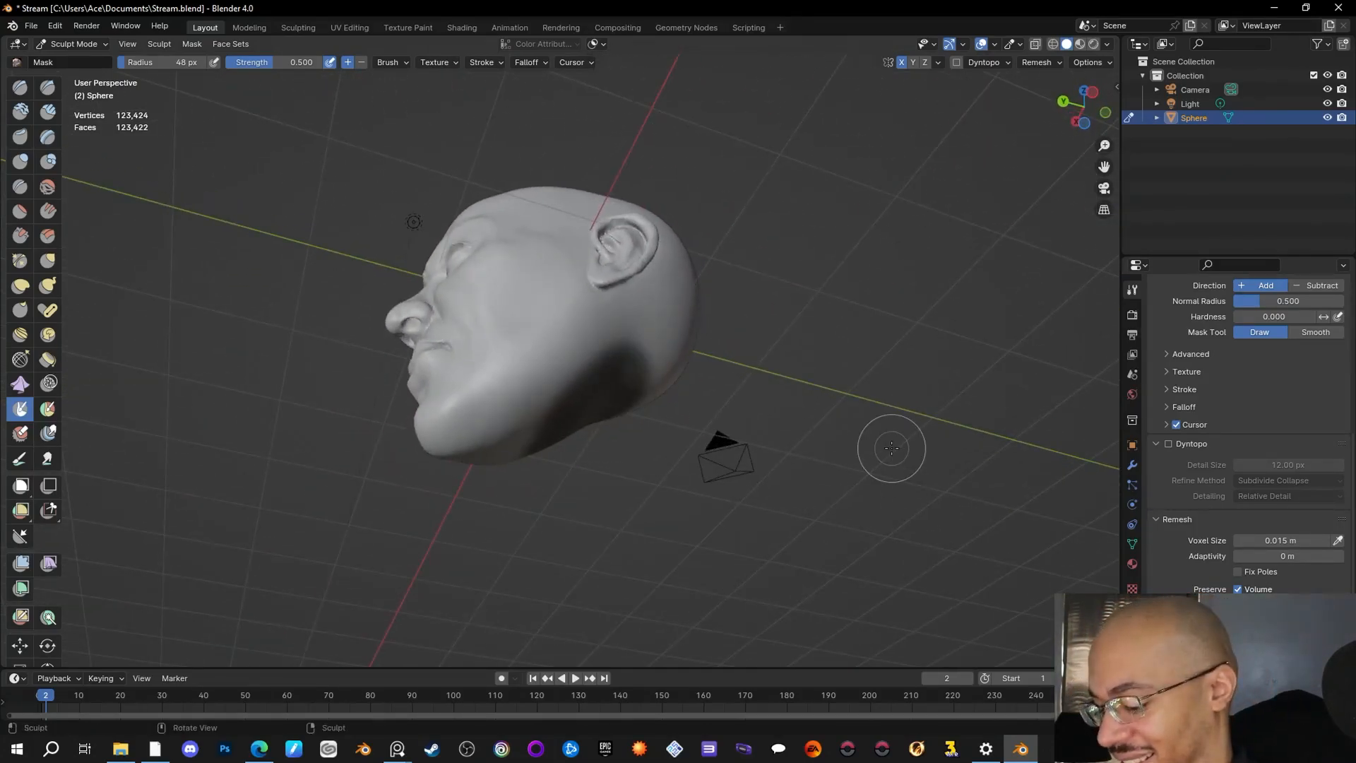
key(ctrl+i)
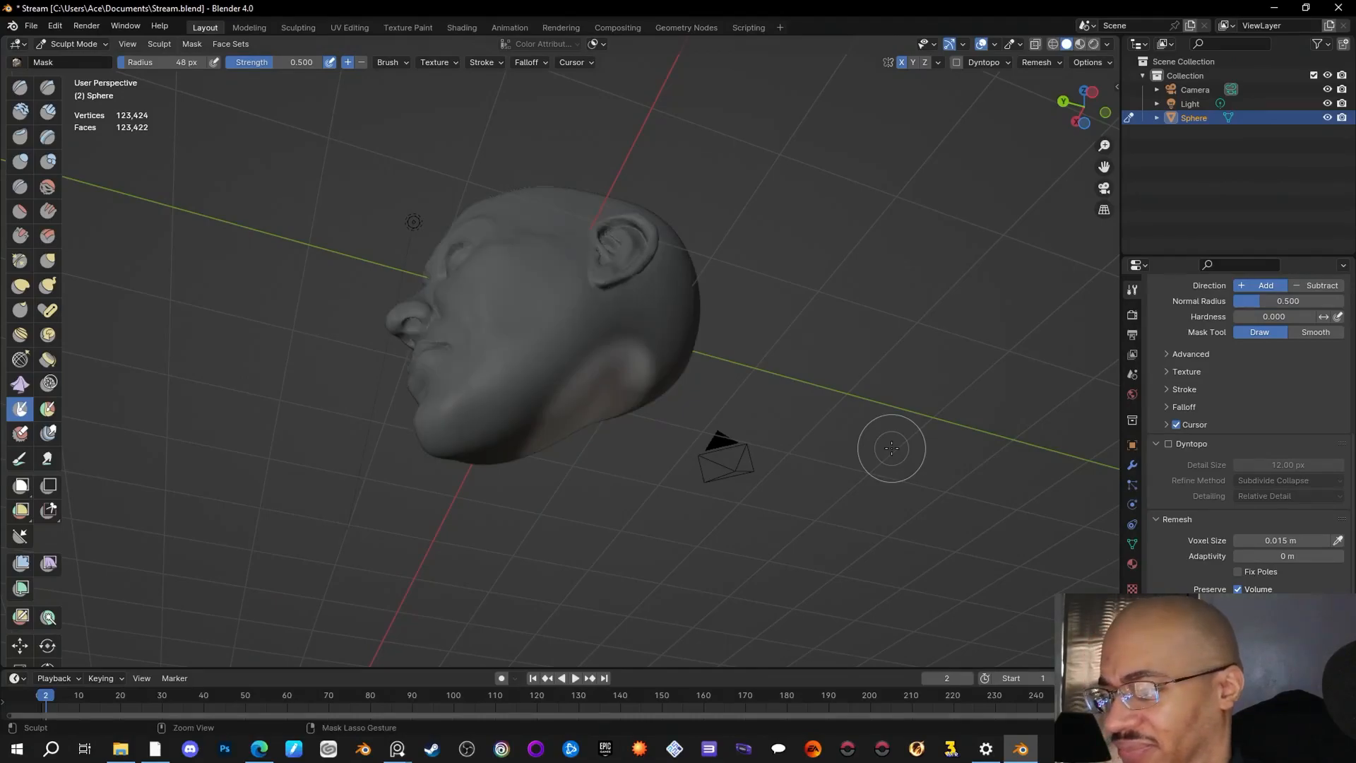
mouse_move(808, 547)
middle_down()
mouse_move(801, 481)
mouse_move(620, 558)
mouse_move(729, 582)
middle_up()
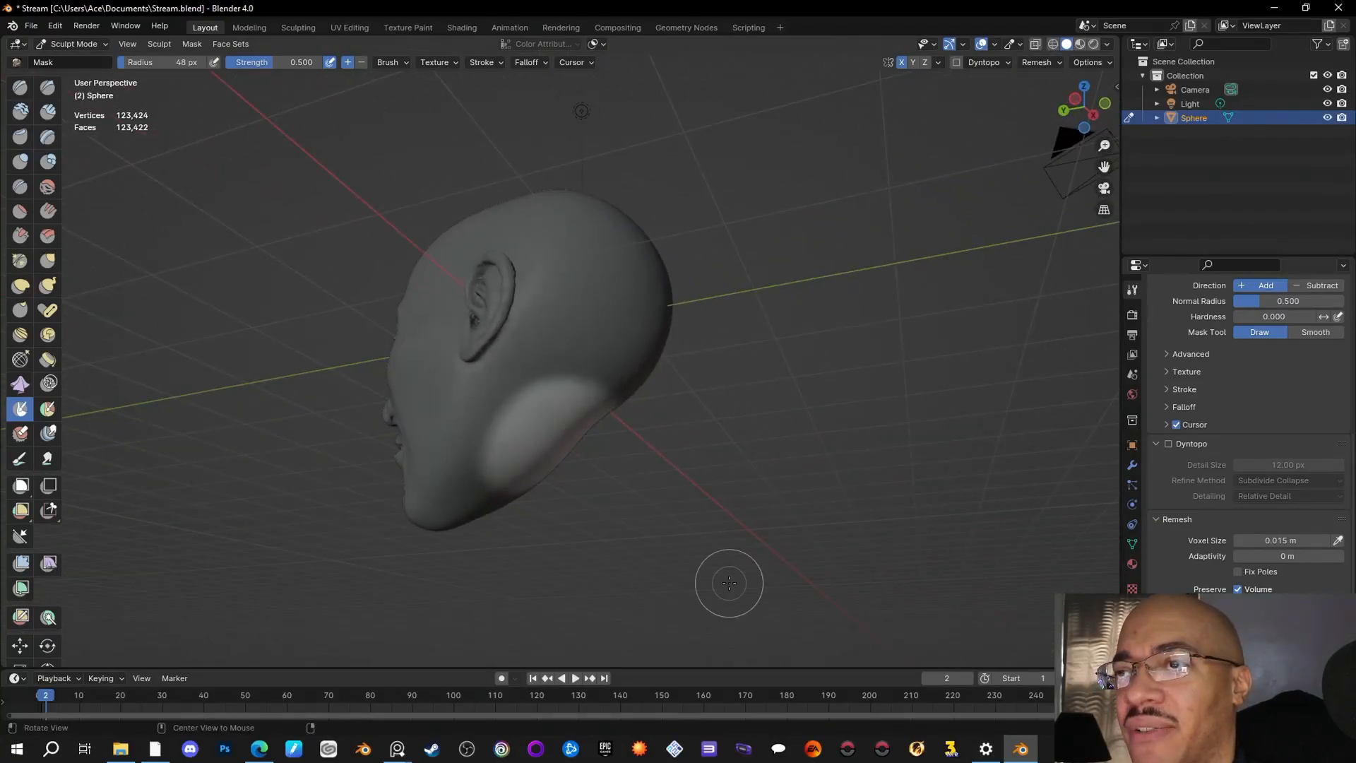
middle_drag(774, 563, 803, 460)
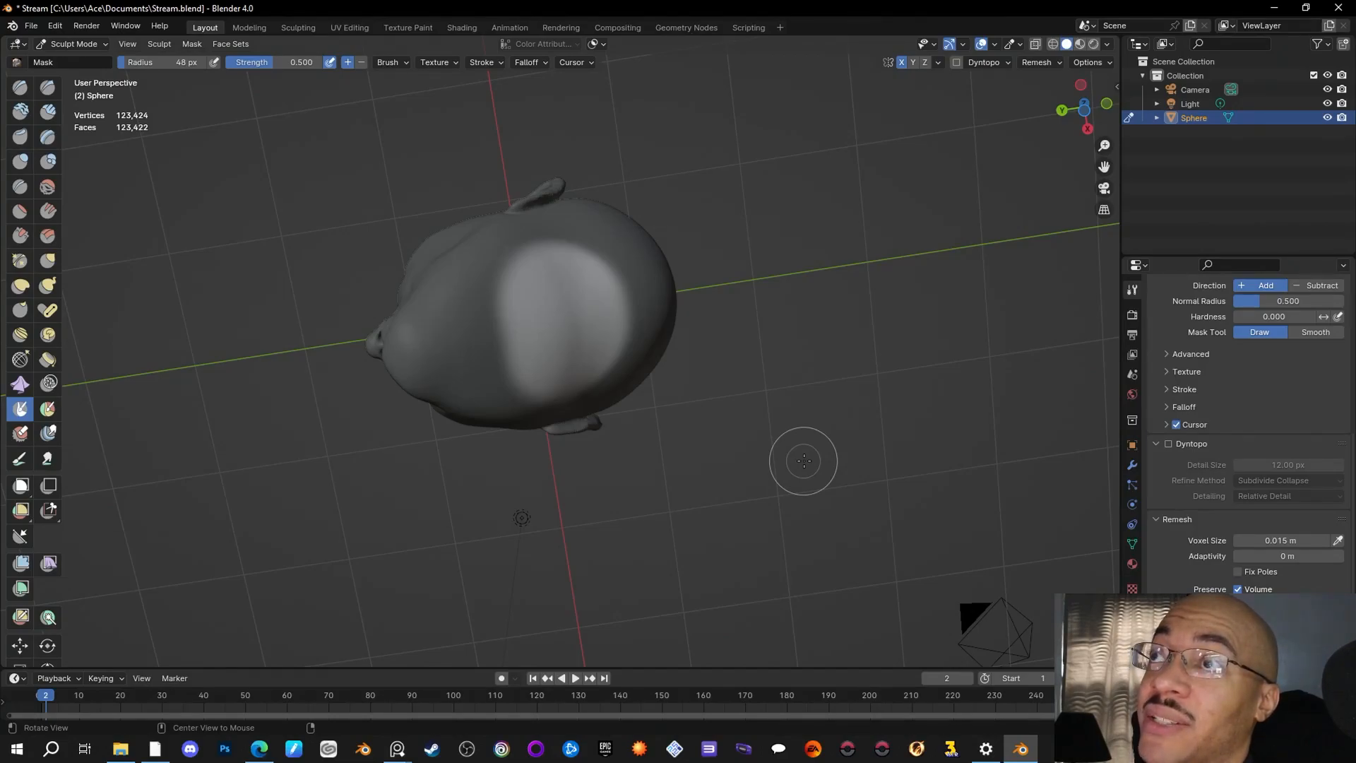
middle_drag(803, 460, 684, 534)
mouse_move(684, 534)
middle_down()
mouse_move(695, 526)
mouse_move(822, 604)
mouse_move(858, 478)
mouse_move(781, 483)
middle_up()
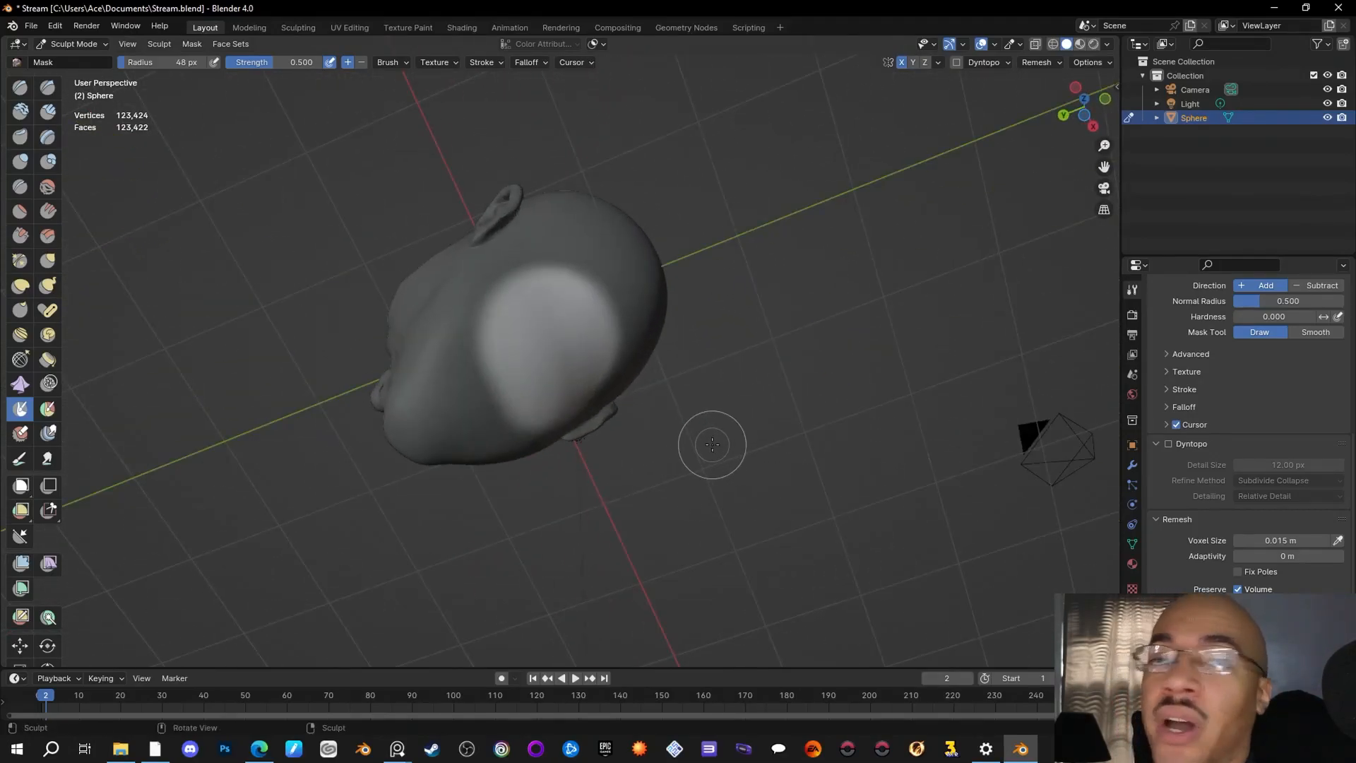
Step: Switch to the Grab brush and set the sculpt pivot to the mask border
middle_drag(240, 310, 249, 230)
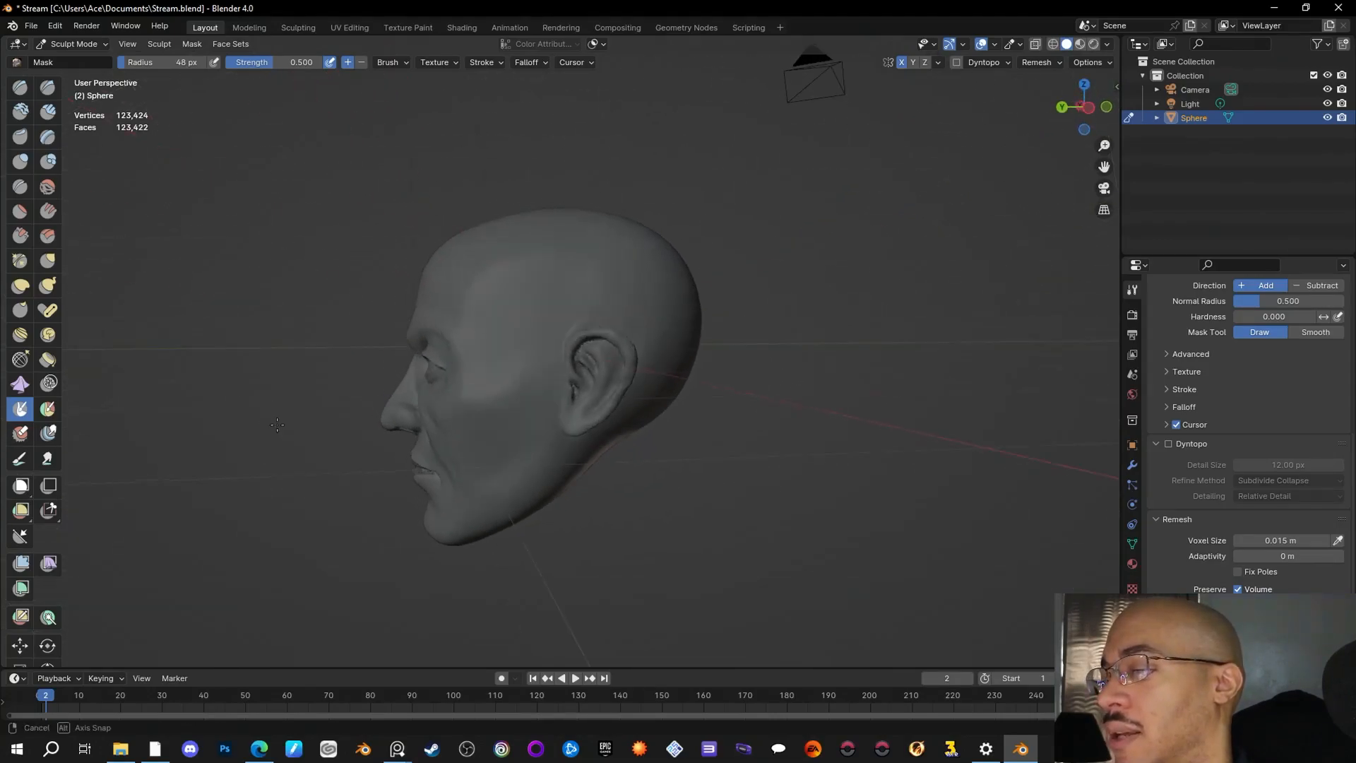
click(50, 268)
drag(160, 61, 208, 61)
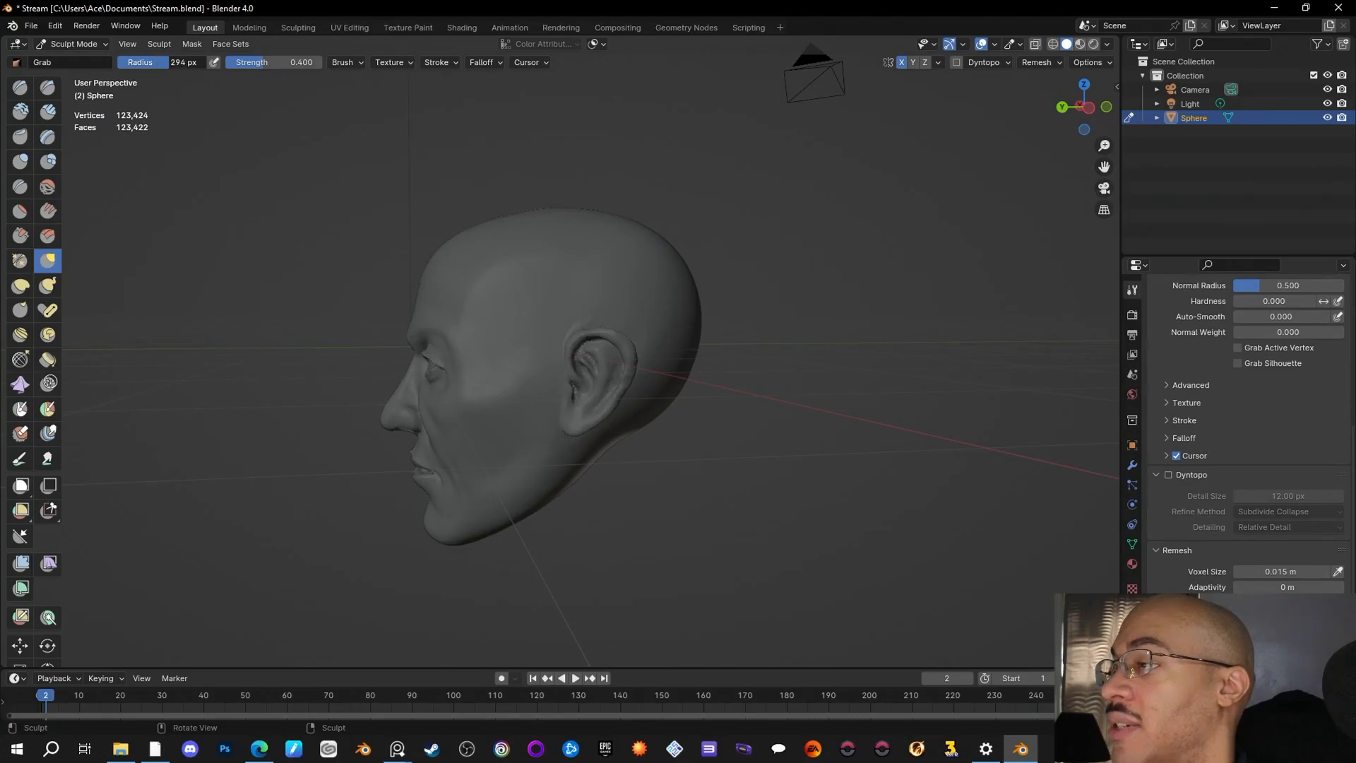
middle_drag(302, 257, 183, 113)
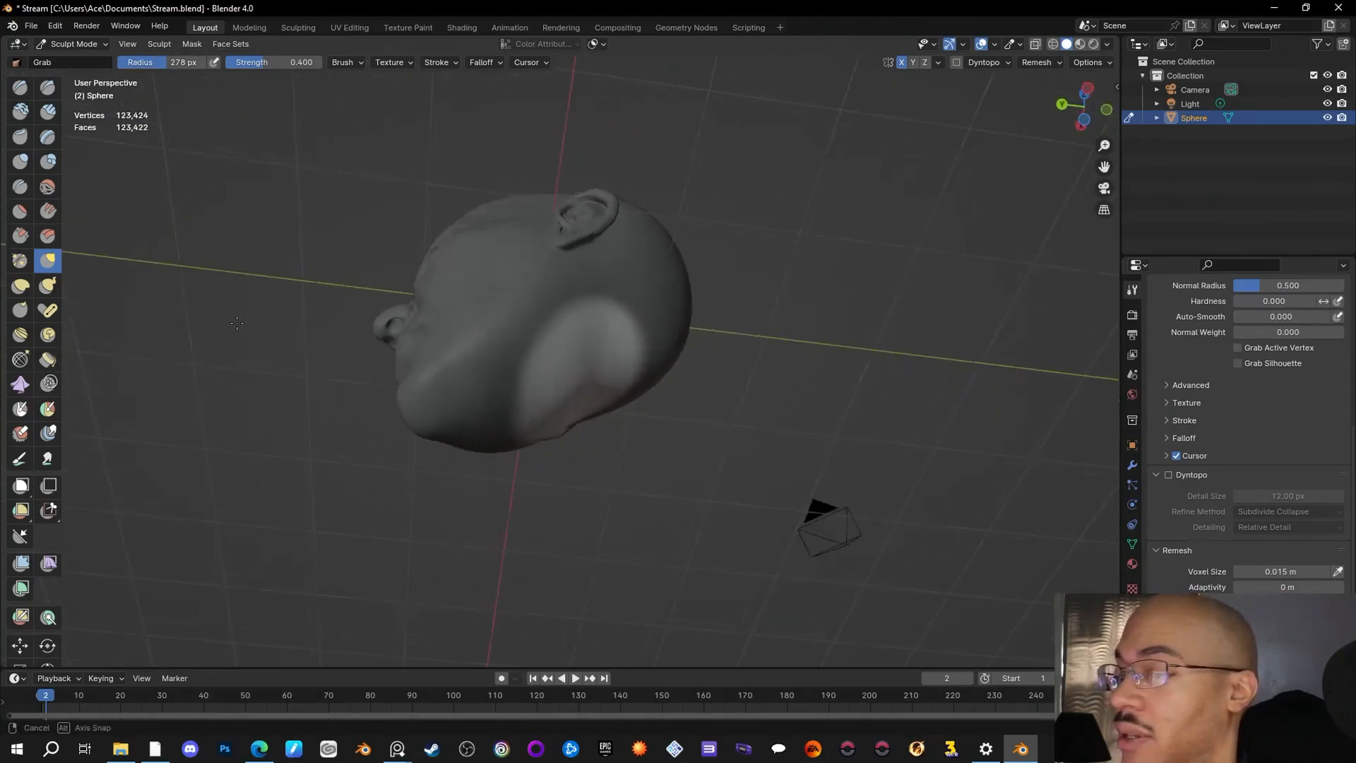
drag(157, 65, 130, 65)
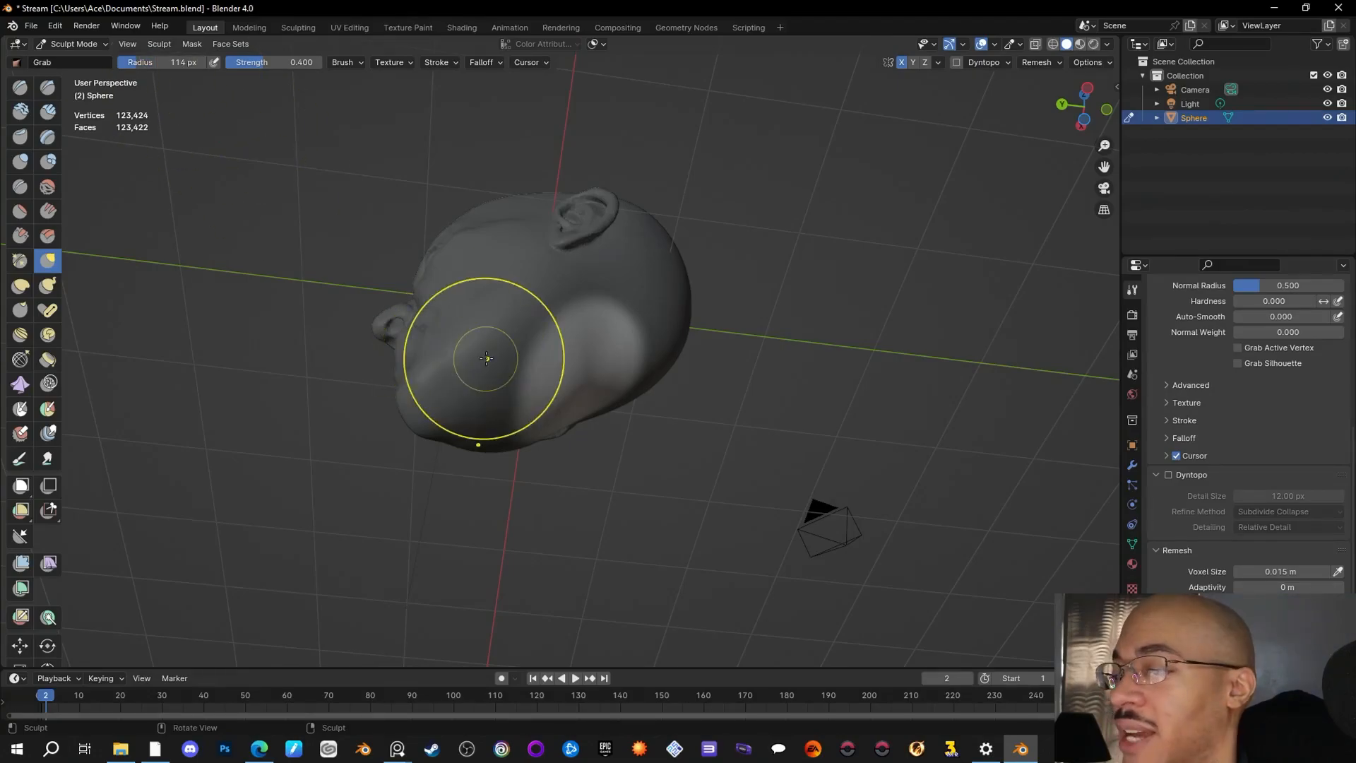
click(158, 43)
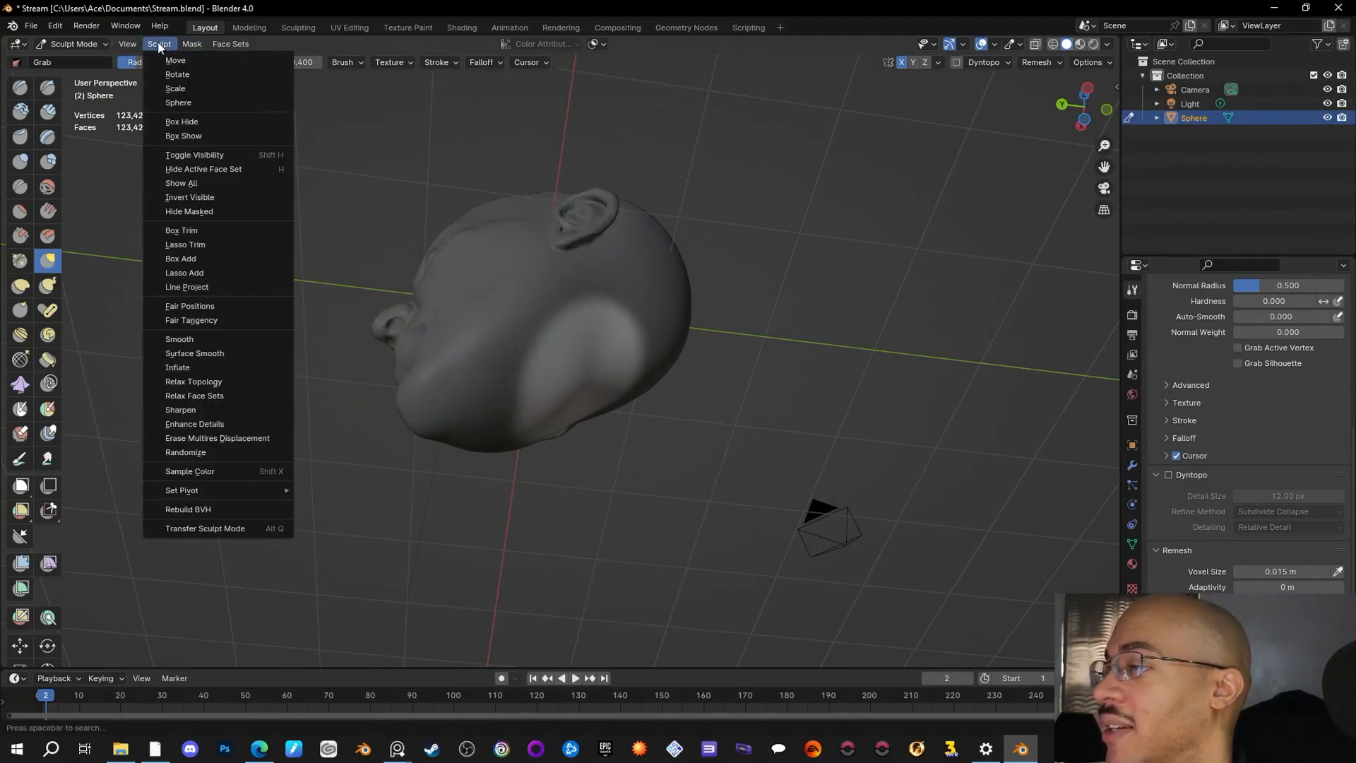
mouse_move(184, 489)
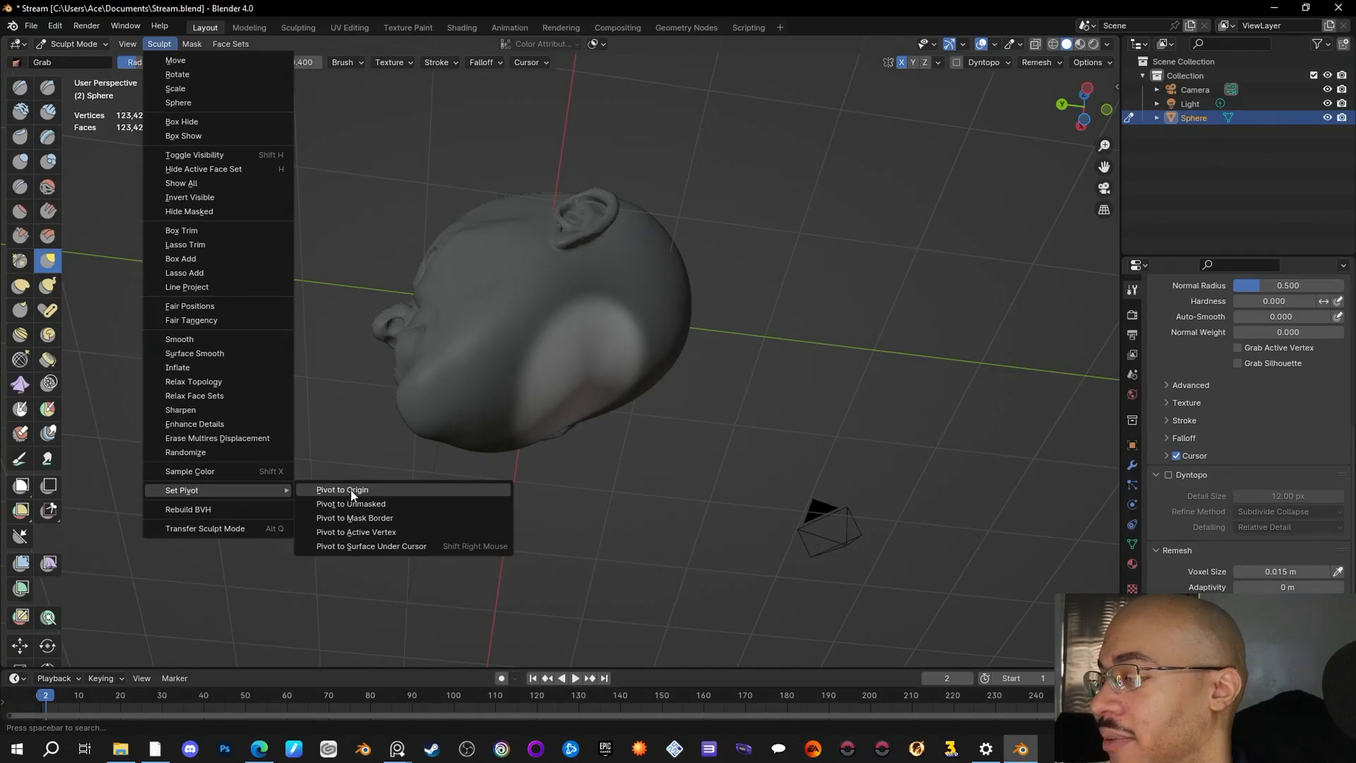
click(392, 519)
middle_drag(611, 562, 630, 565)
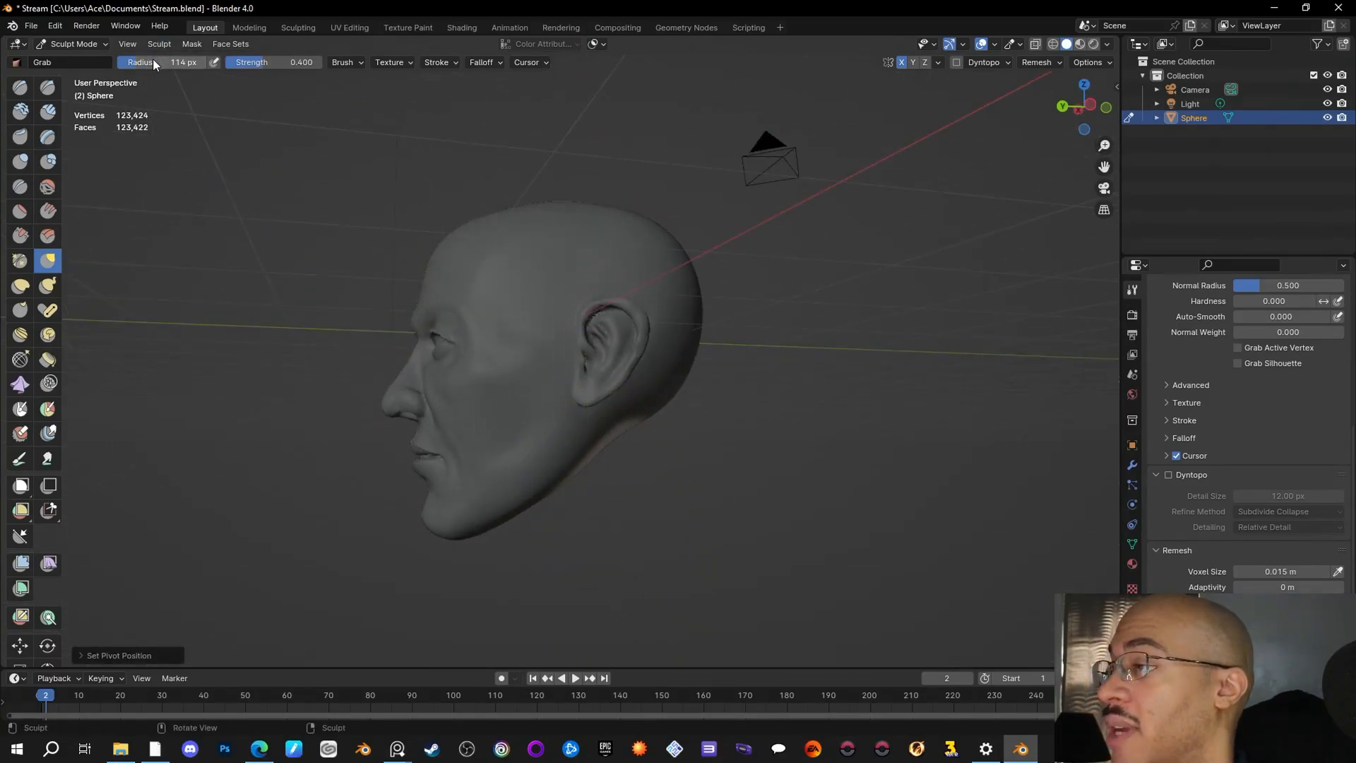
Step: Set the Grab radius to 247 px and pull the unmasked neck base downward from the head's underside to form a neck
drag(150, 62, 173, 62)
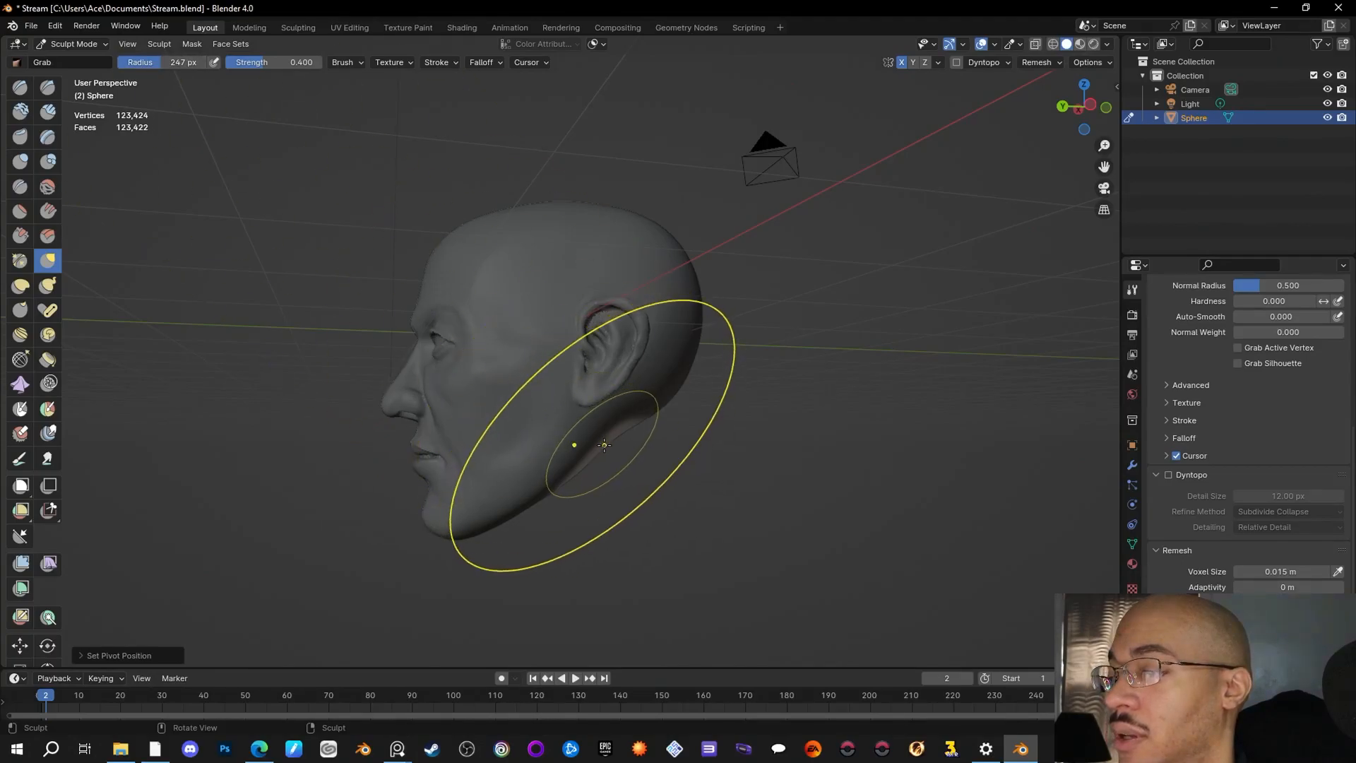
drag(593, 451, 675, 726)
mouse_move(802, 569)
middle_down()
mouse_move(482, 553)
mouse_move(580, 538)
middle_up()
drag(580, 538, 561, 534)
drag(571, 644, 572, 644)
mouse_move(573, 644)
middle_down()
mouse_move(706, 551)
mouse_move(881, 468)
mouse_move(544, 524)
middle_up()
drag(543, 524, 575, 512)
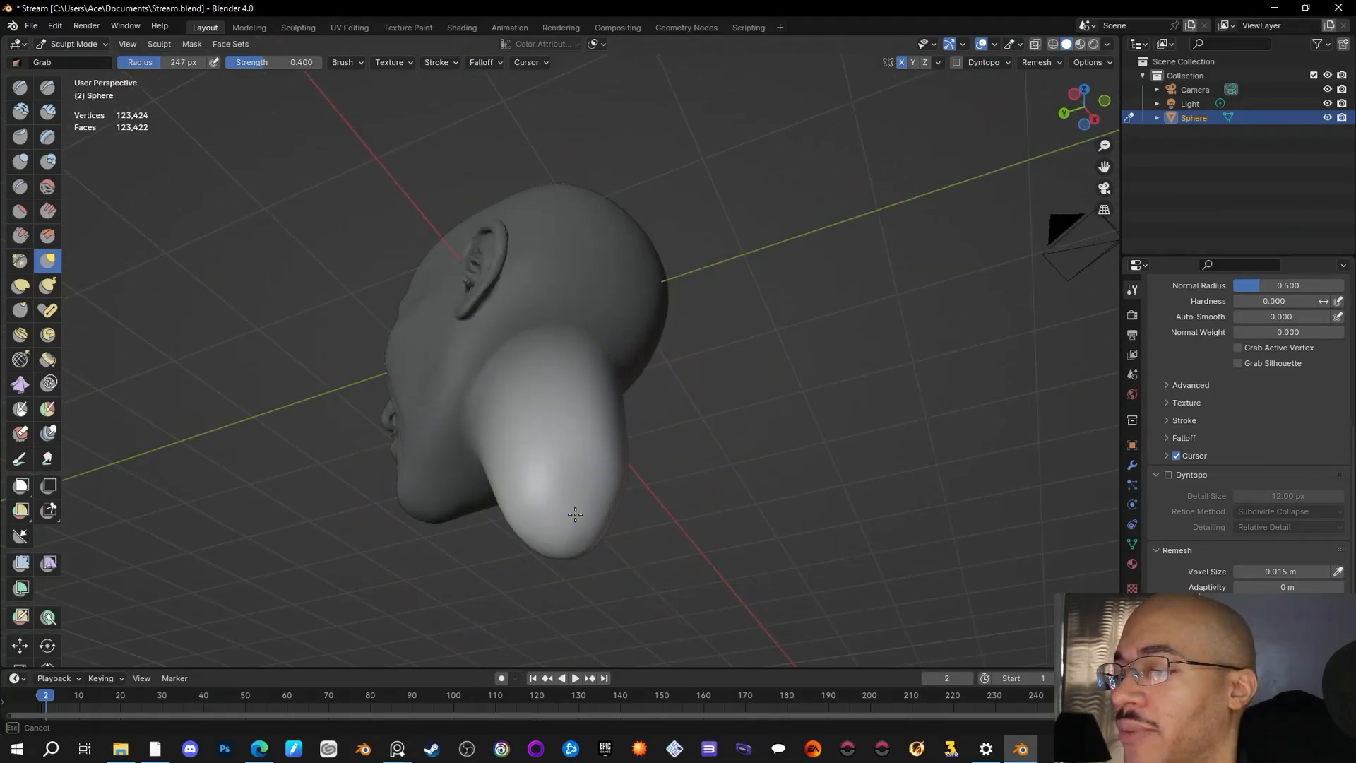
Step: Shape the neck's lower end and sides with Grab strokes from below, behind and the side
drag(583, 595, 590, 590)
middle_drag(621, 544, 761, 570)
middle_drag(699, 499, 569, 478)
drag(551, 530, 562, 550)
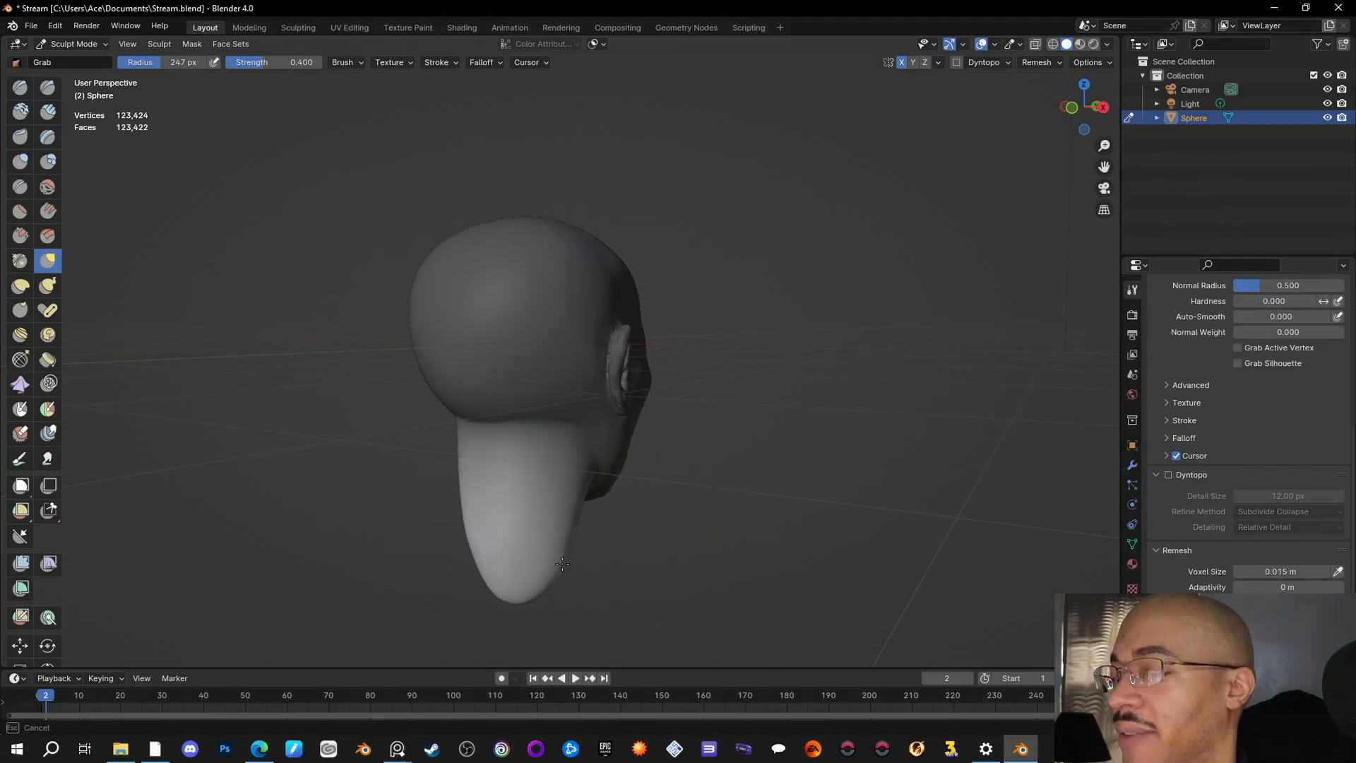
middle_drag(539, 558, 845, 620)
drag(560, 577, 526, 592)
mouse_move(475, 503)
mouse_down()
mouse_move(451, 538)
mouse_move(458, 529)
mouse_move(484, 574)
mouse_move(436, 601)
mouse_up()
middle_drag(436, 601, 732, 590)
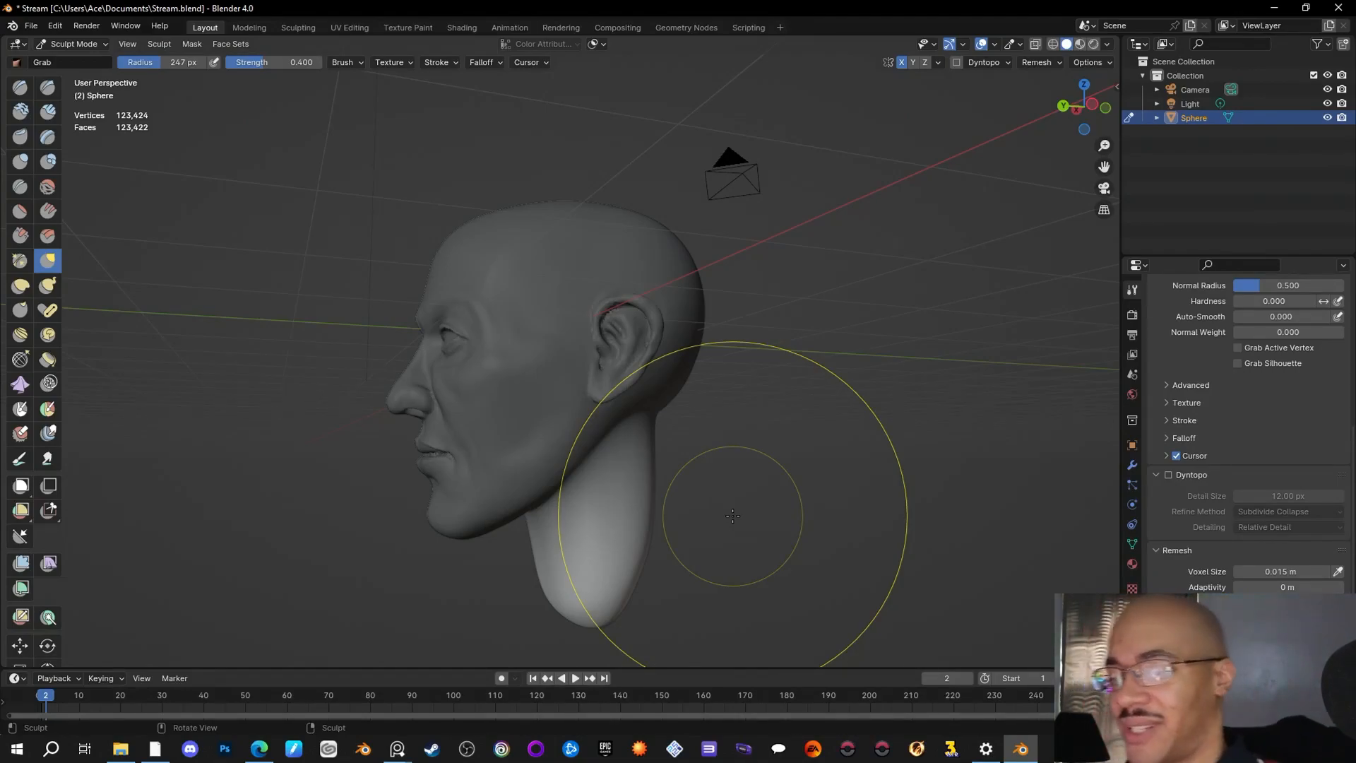
Step: Adjust the thickness of the neck's lower back with further Grab strokes, checking both side profiles
mouse_move(911, 465)
middle_down()
mouse_move(1003, 469)
mouse_move(568, 488)
mouse_move(483, 464)
mouse_move(613, 459)
middle_up()
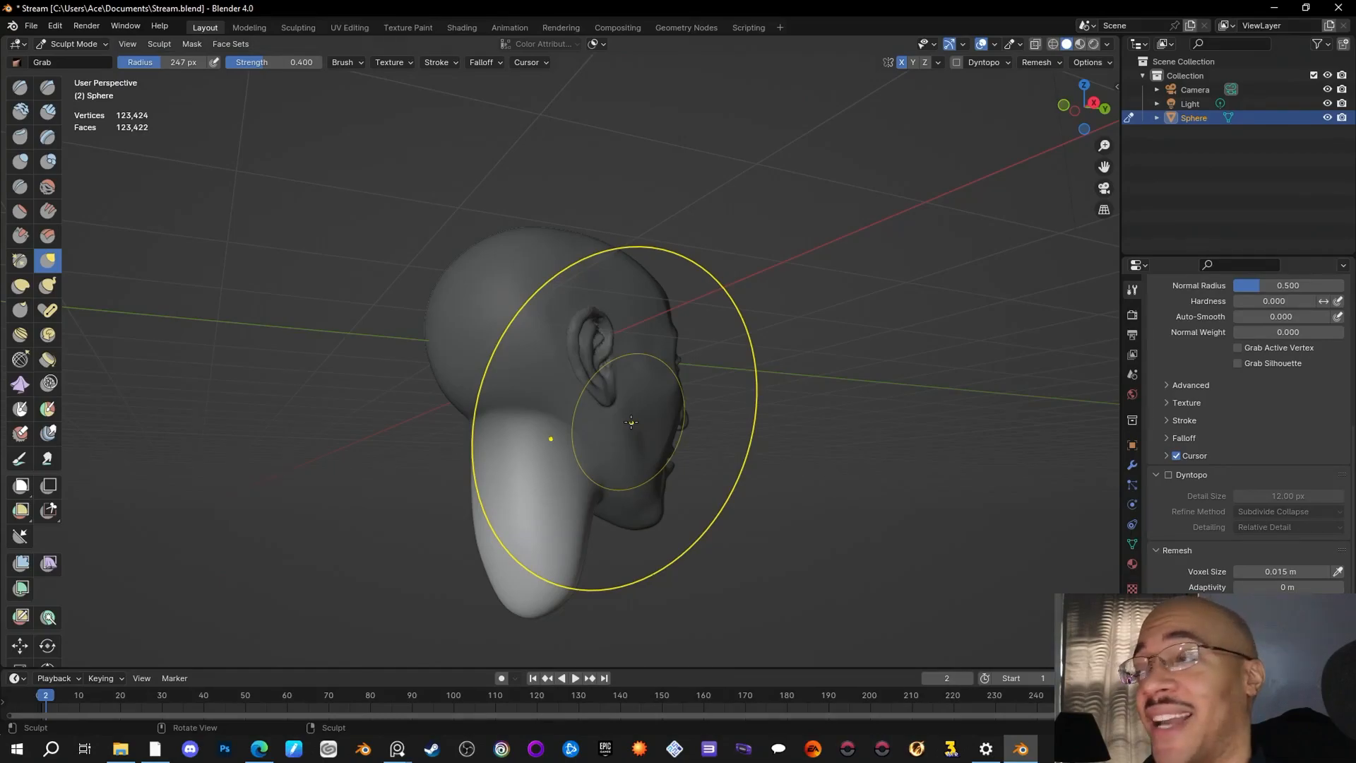
middle_drag(702, 484, 1016, 494)
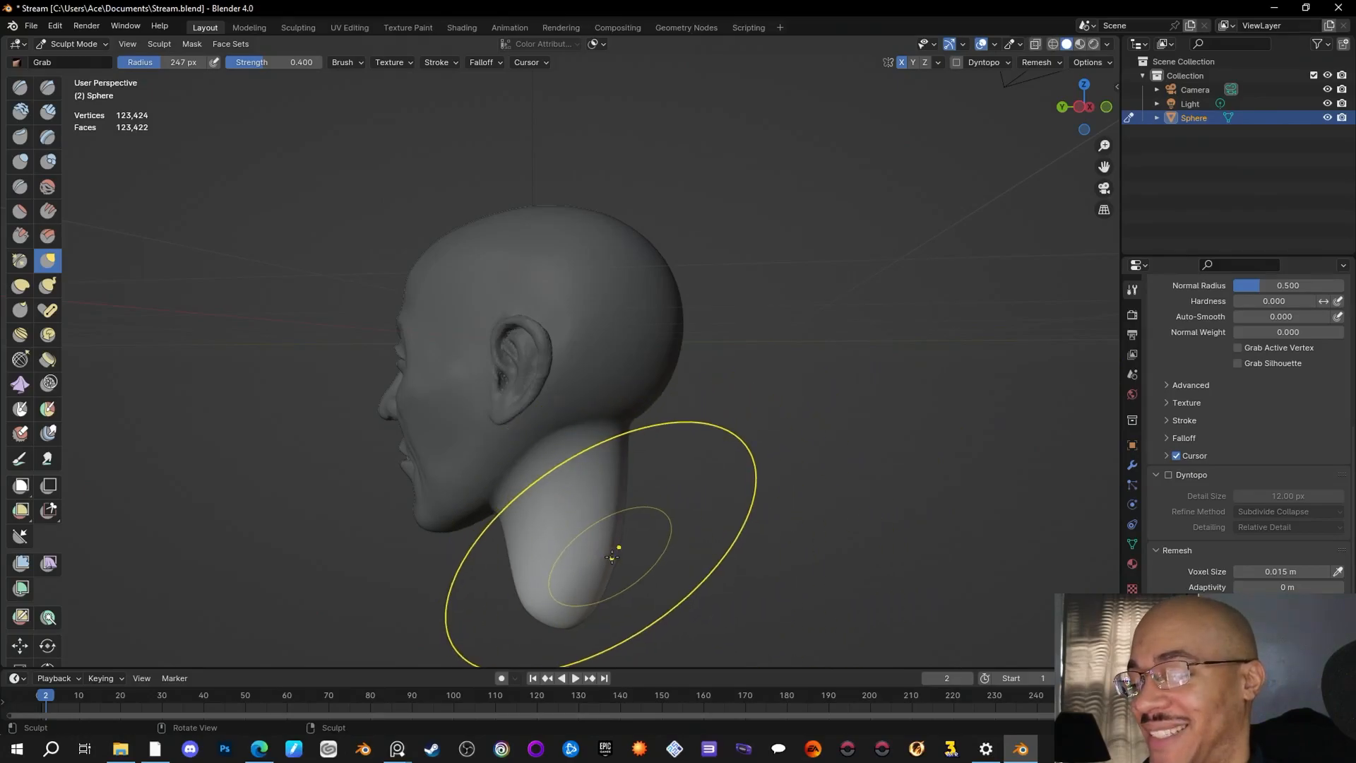
mouse_move(617, 551)
mouse_down()
mouse_move(652, 571)
mouse_move(627, 599)
mouse_move(643, 611)
mouse_move(589, 616)
mouse_up()
mouse_move(739, 584)
middle_down()
mouse_move(487, 608)
mouse_move(689, 616)
mouse_move(726, 592)
middle_up()
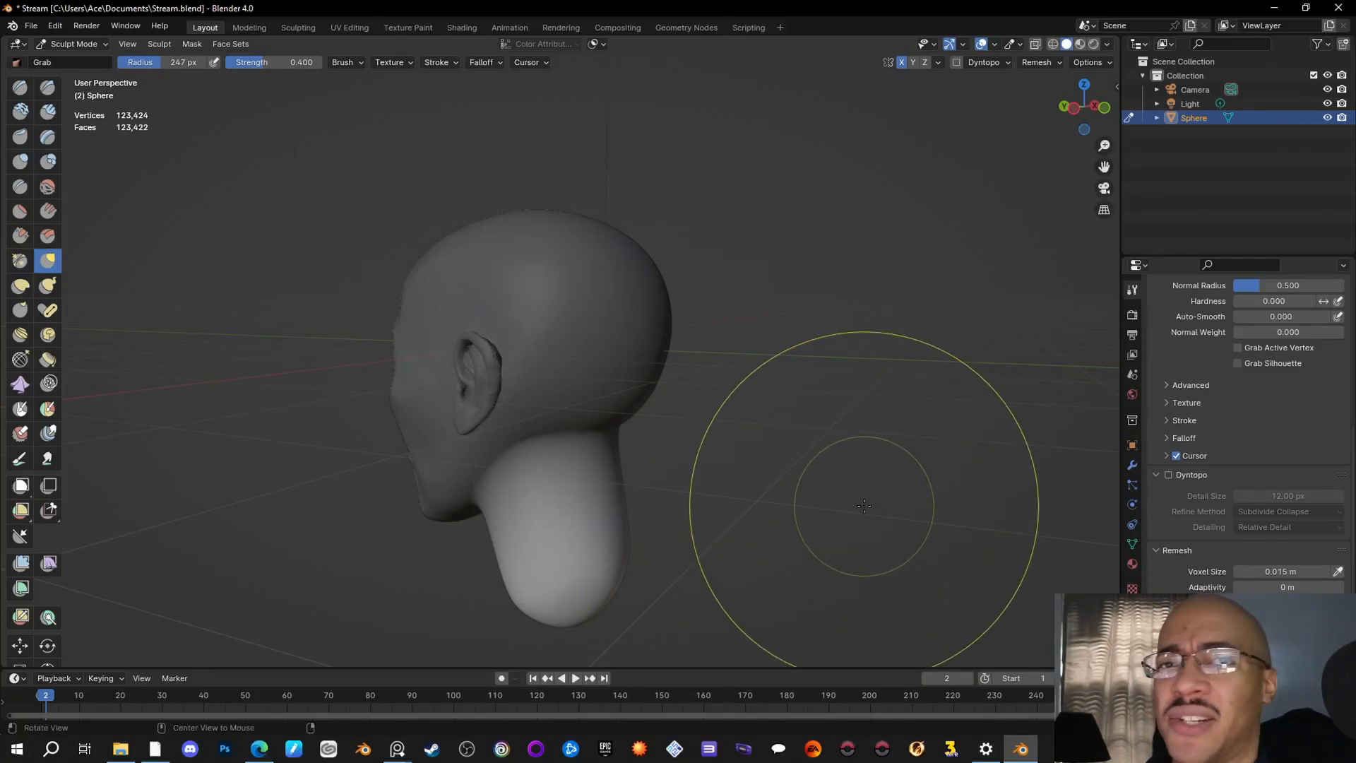
middle_drag(904, 509, 692, 507)
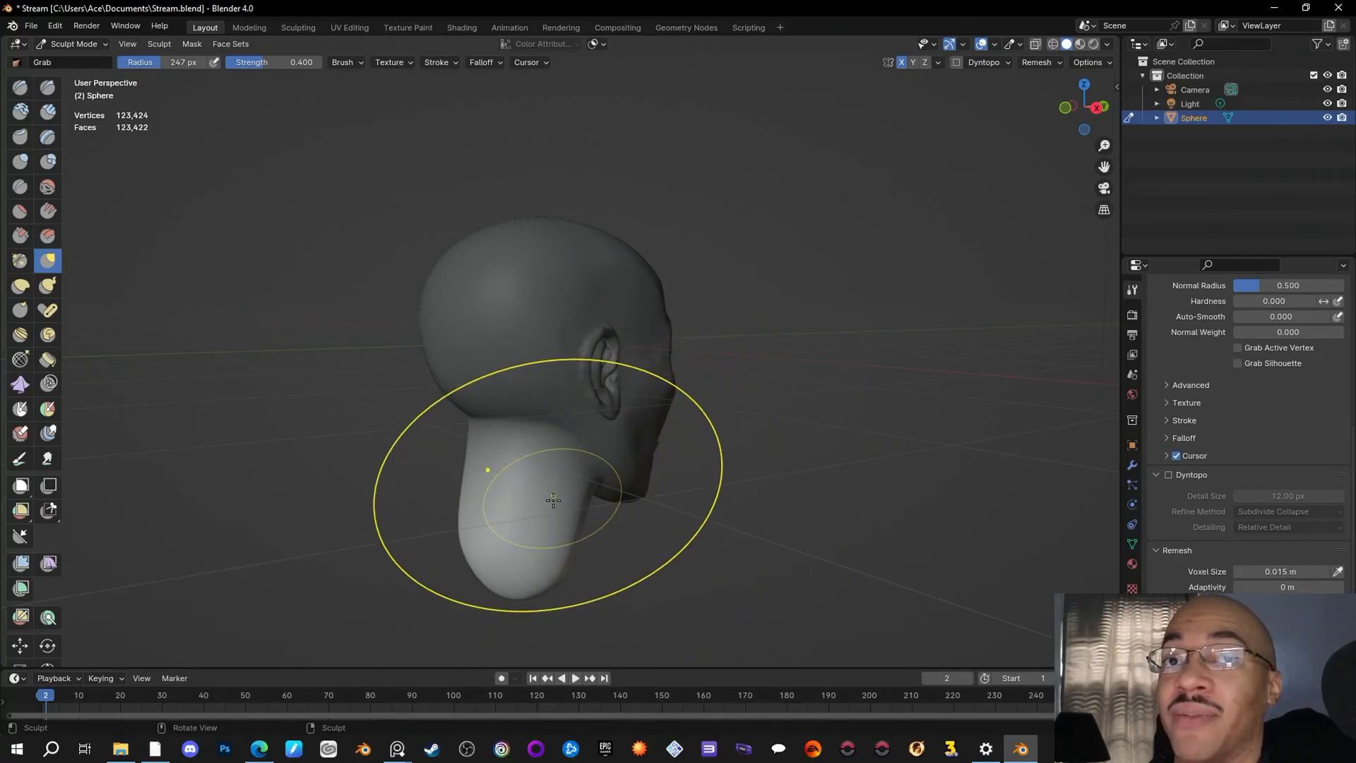
middle_drag(553, 500, 556, 503)
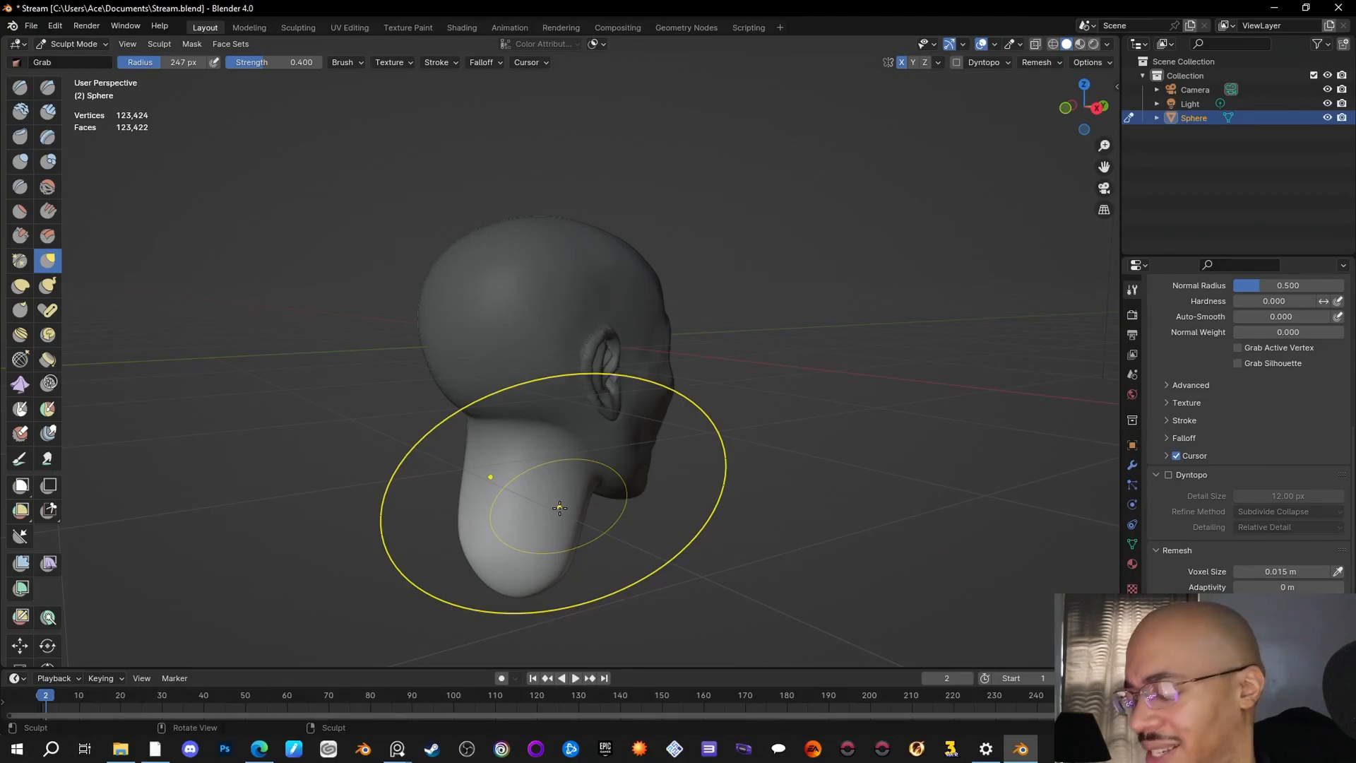
drag(559, 507, 569, 516)
middle_drag(569, 515, 713, 543)
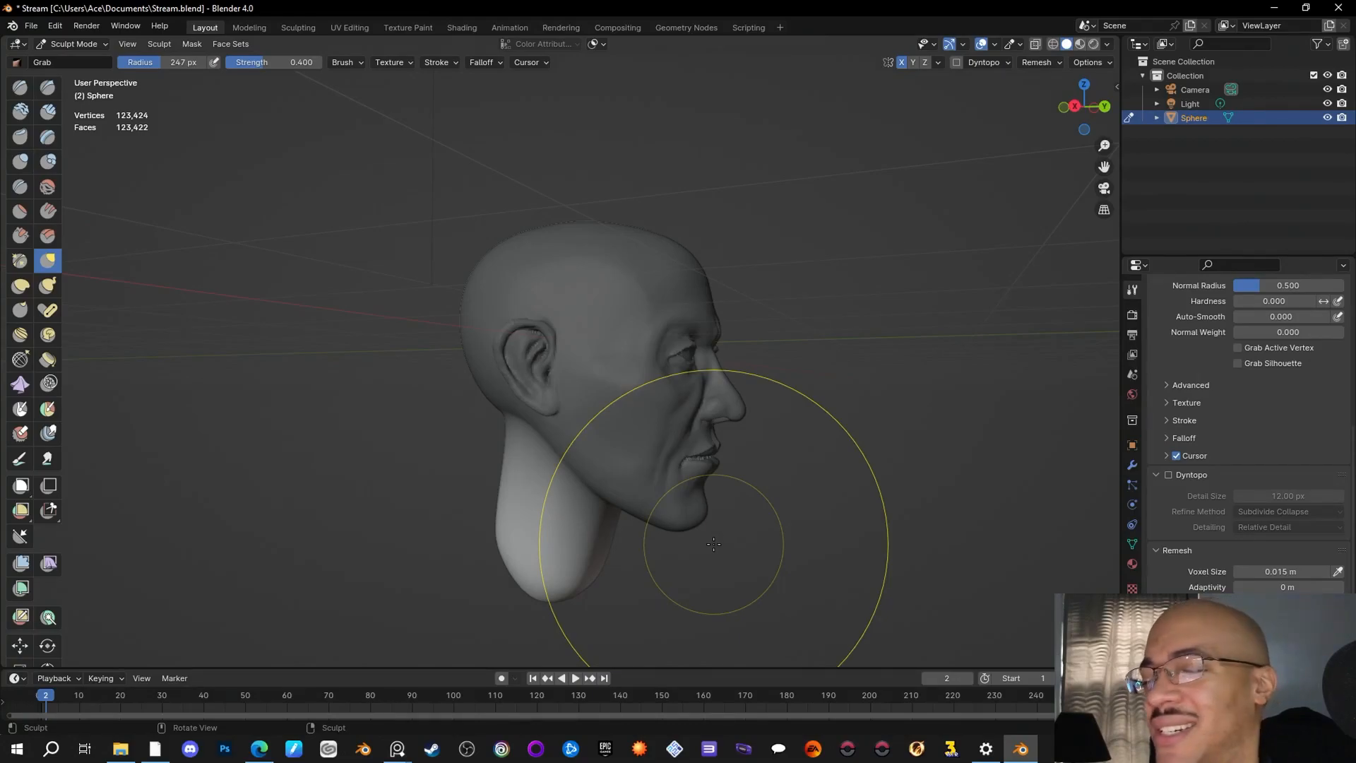
mouse_move(728, 542)
middle_down()
mouse_move(740, 550)
mouse_move(633, 561)
mouse_move(740, 552)
middle_up()
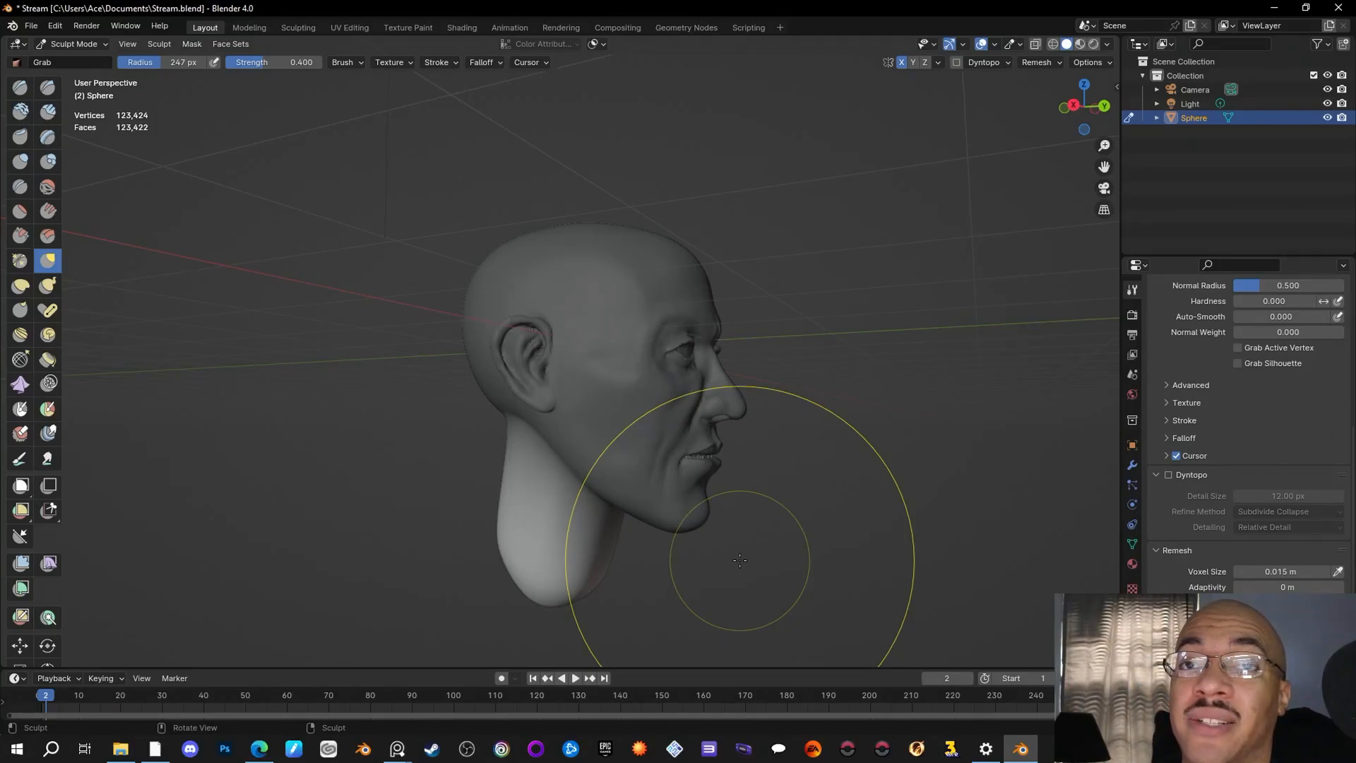
alt+drag(749, 542, 911, 565)
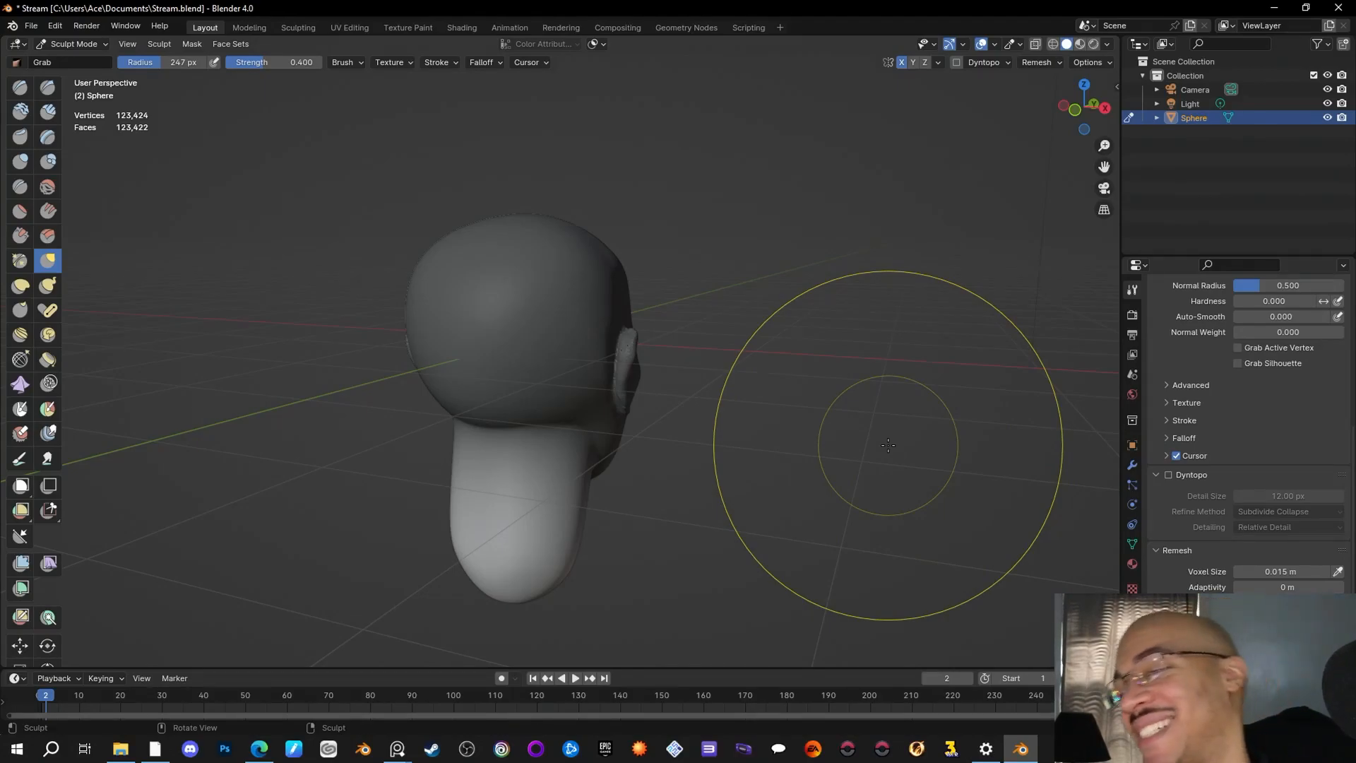
Step: Reduce the Grab radius to 63 px and examine the neck's shape from behind, below, the front and both sides
drag(151, 65, 105, 54)
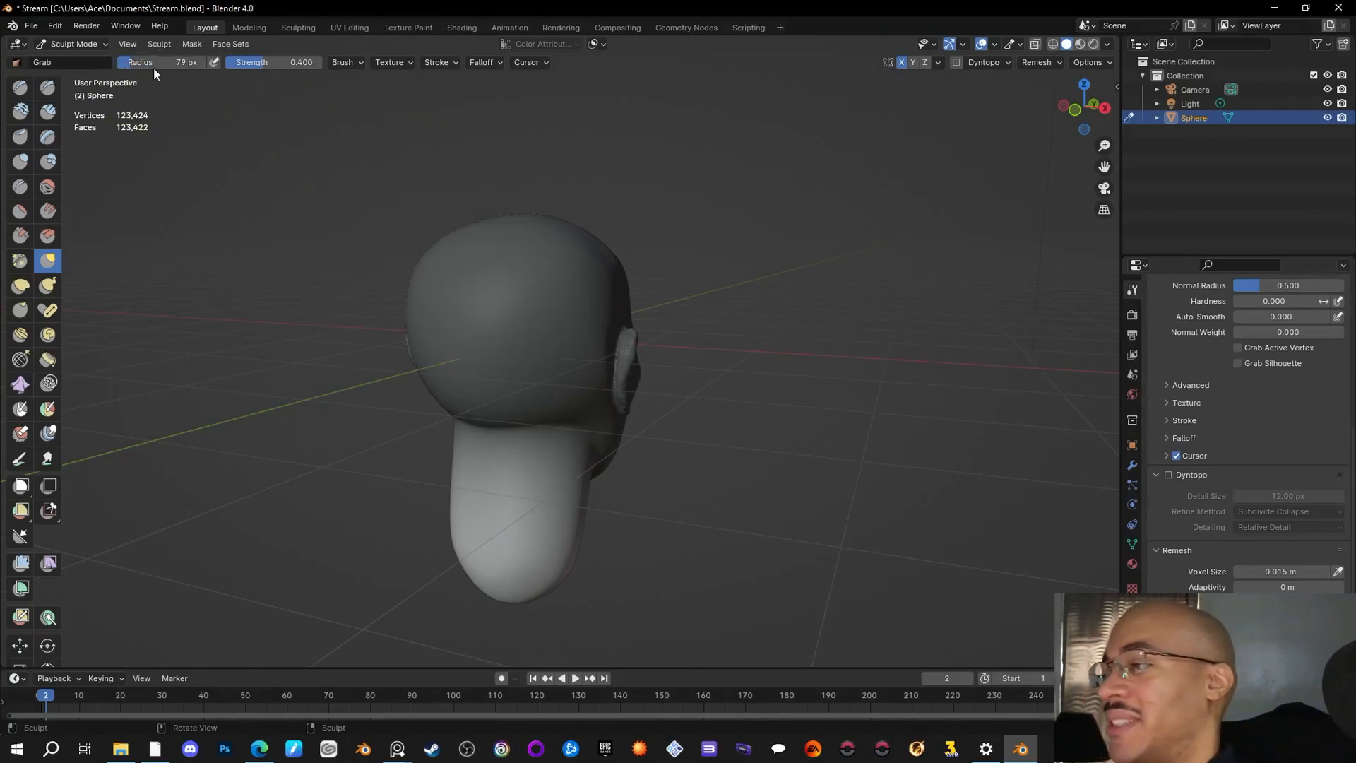
drag(112, 54, 95, 38)
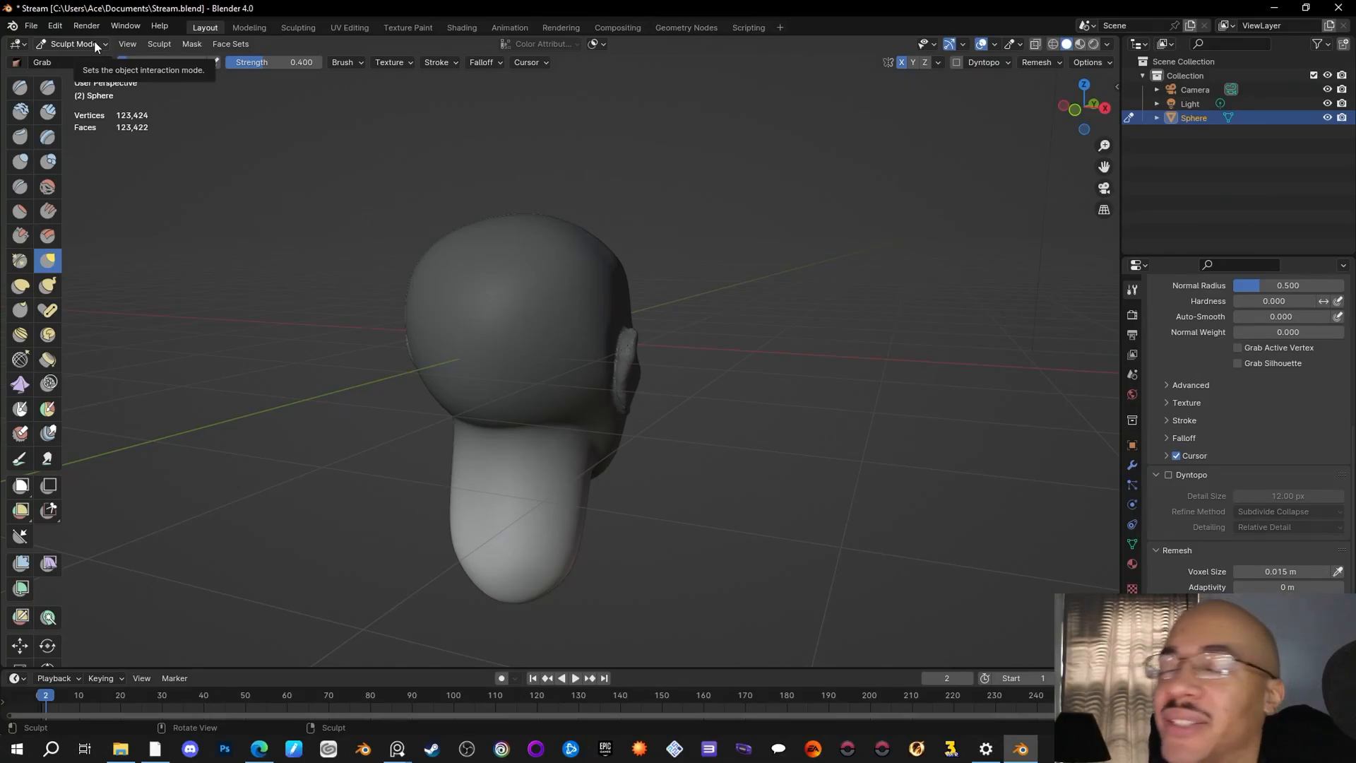
middle_drag(822, 456, 781, 406)
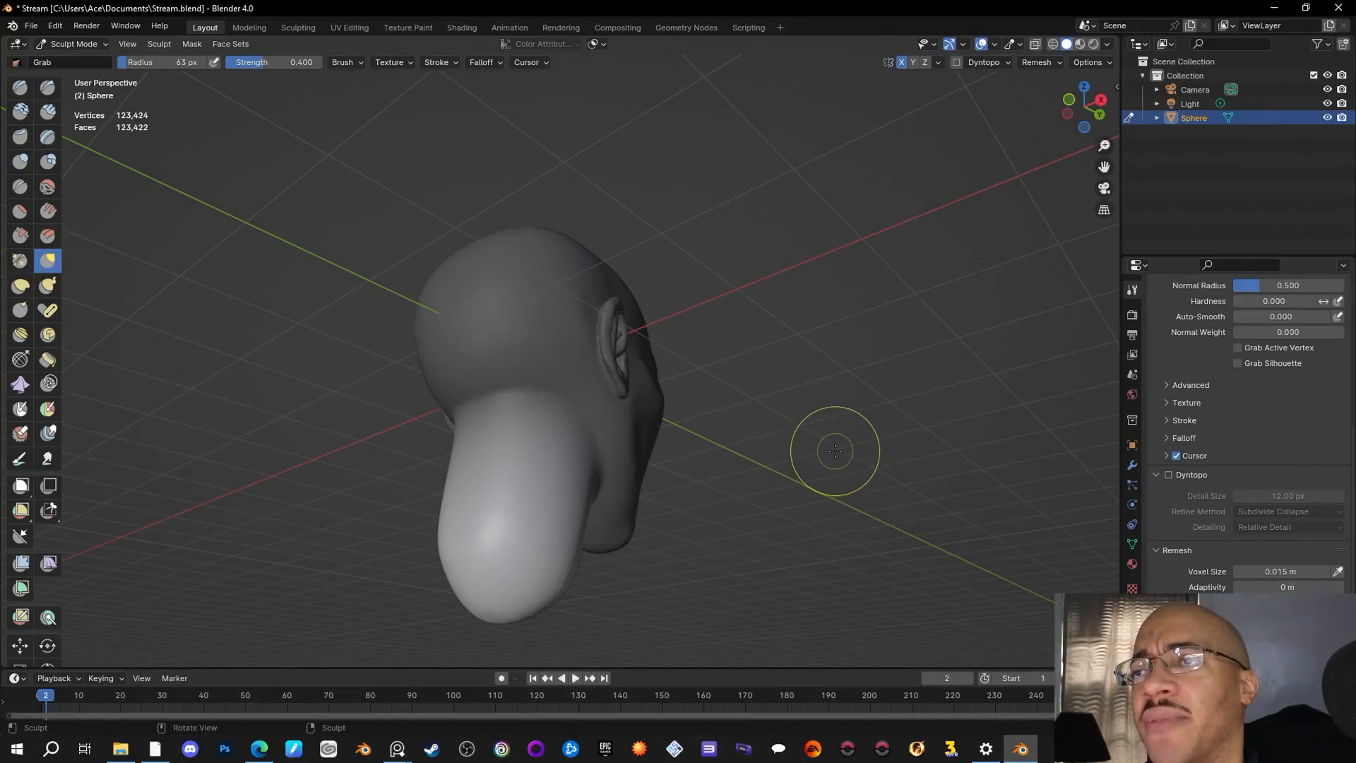
mouse_move(808, 460)
middle_down()
mouse_move(897, 561)
mouse_move(917, 533)
mouse_move(896, 520)
mouse_move(838, 545)
mouse_move(772, 546)
middle_up()
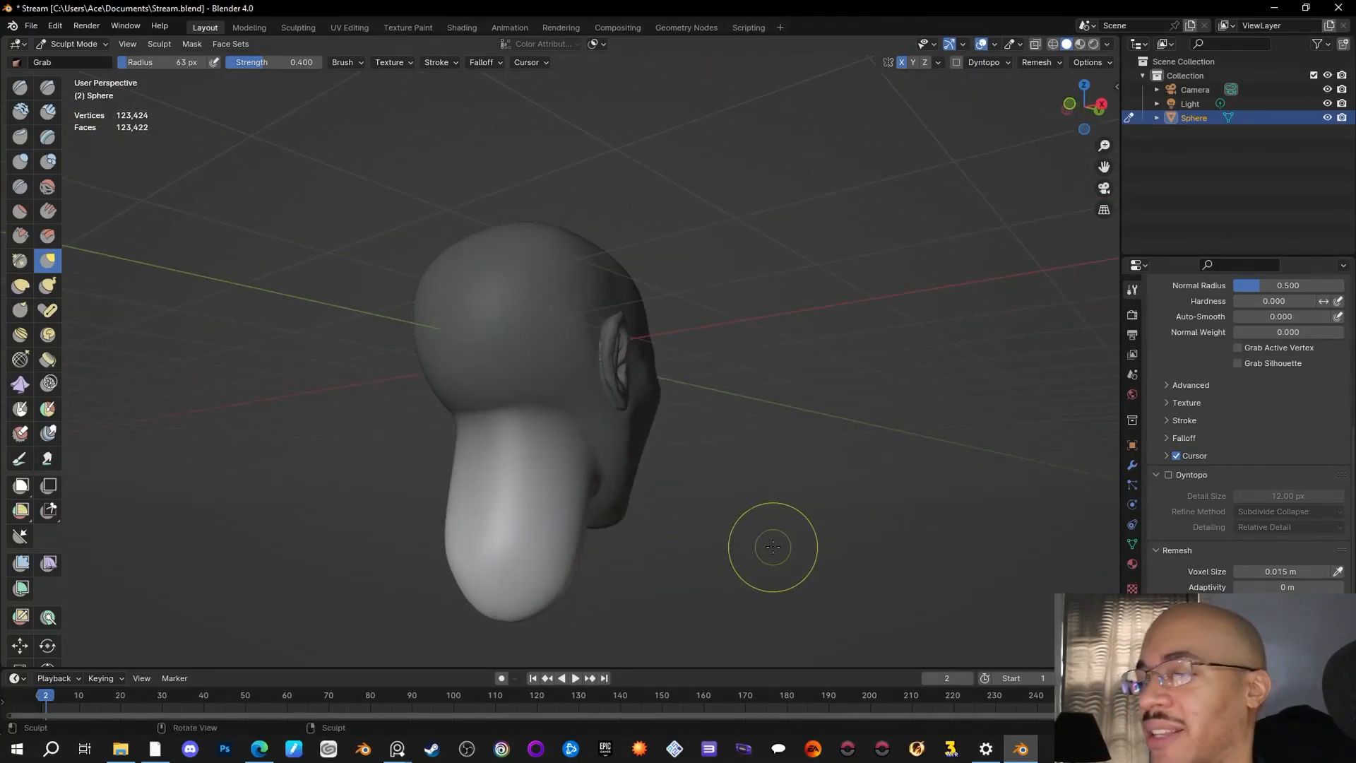
mouse_move(720, 505)
middle_down()
mouse_move(762, 531)
mouse_move(899, 514)
mouse_move(897, 503)
mouse_move(879, 584)
middle_up()
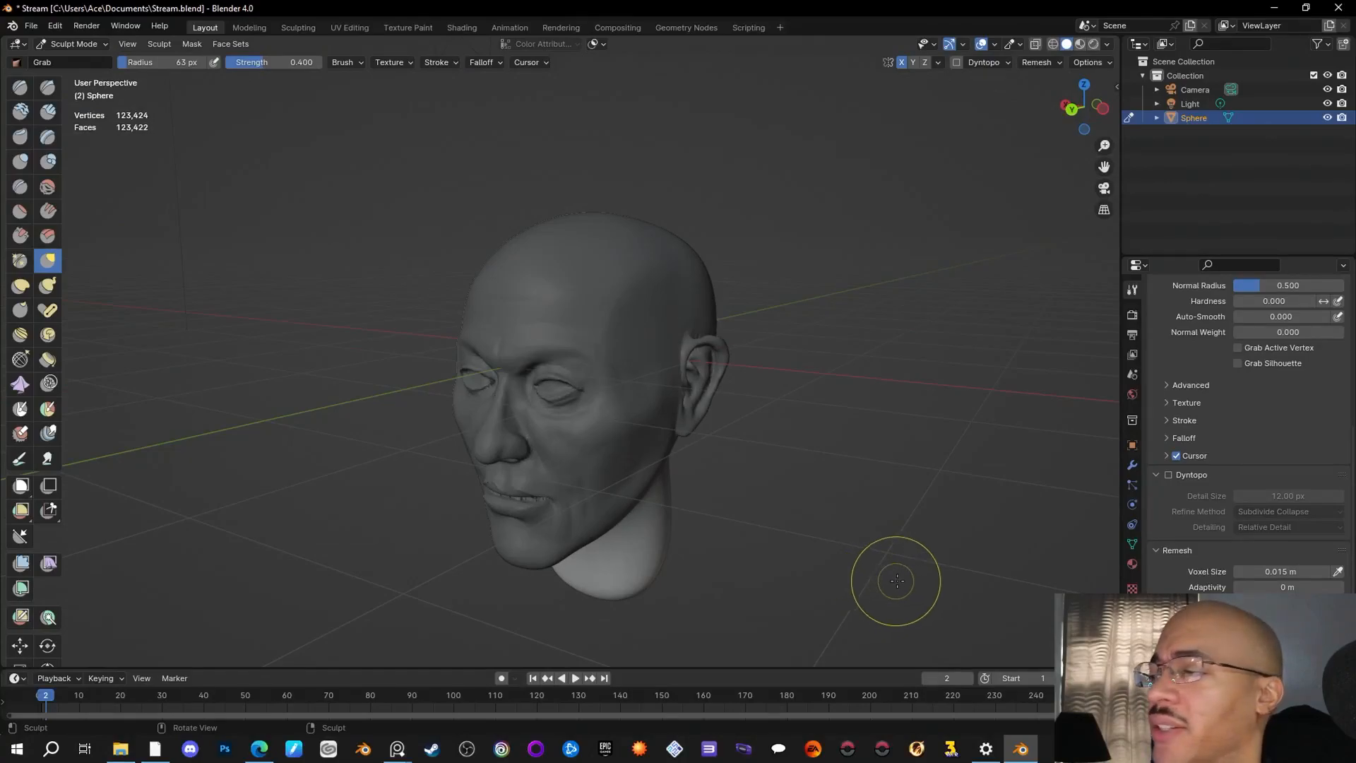
mouse_move(862, 493)
middle_down()
mouse_move(847, 541)
mouse_move(812, 569)
mouse_move(718, 565)
mouse_move(769, 563)
middle_up()
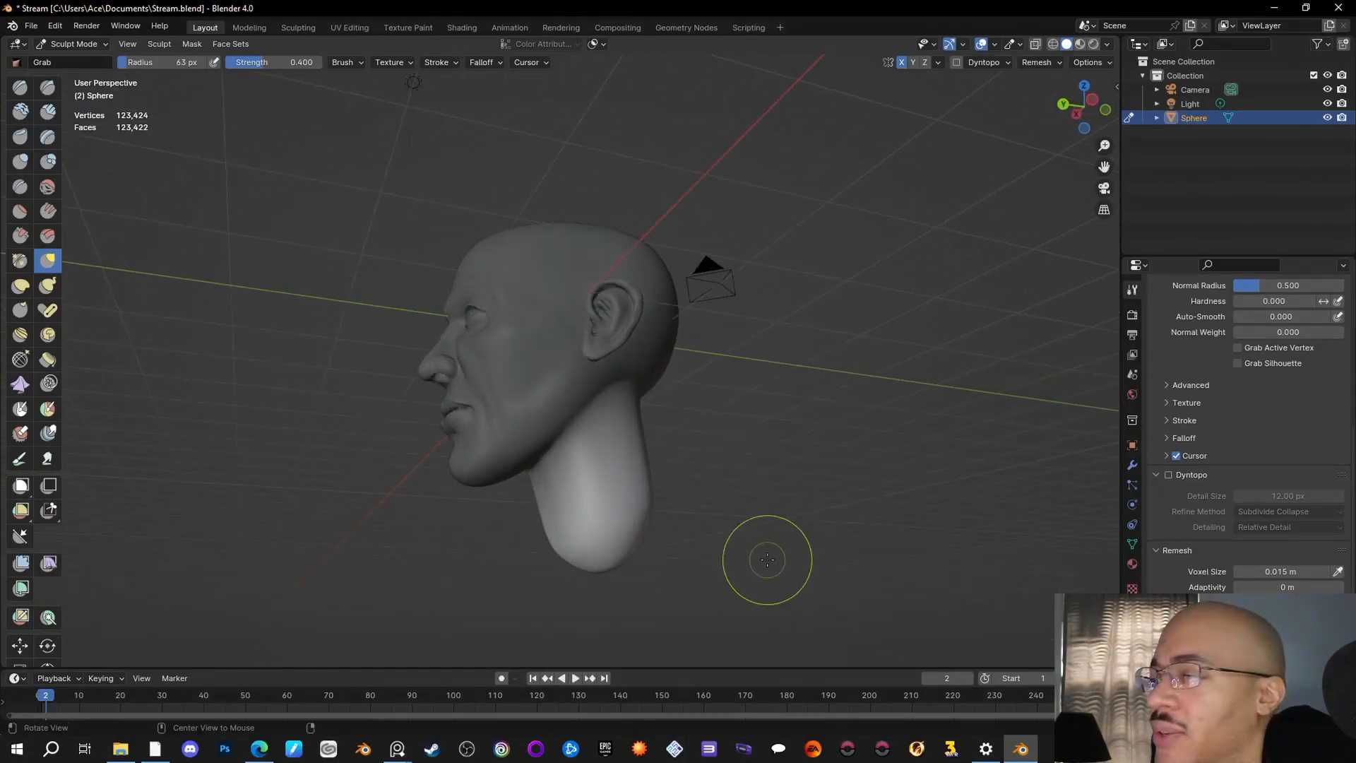
middle_drag(321, 515, 347, 534)
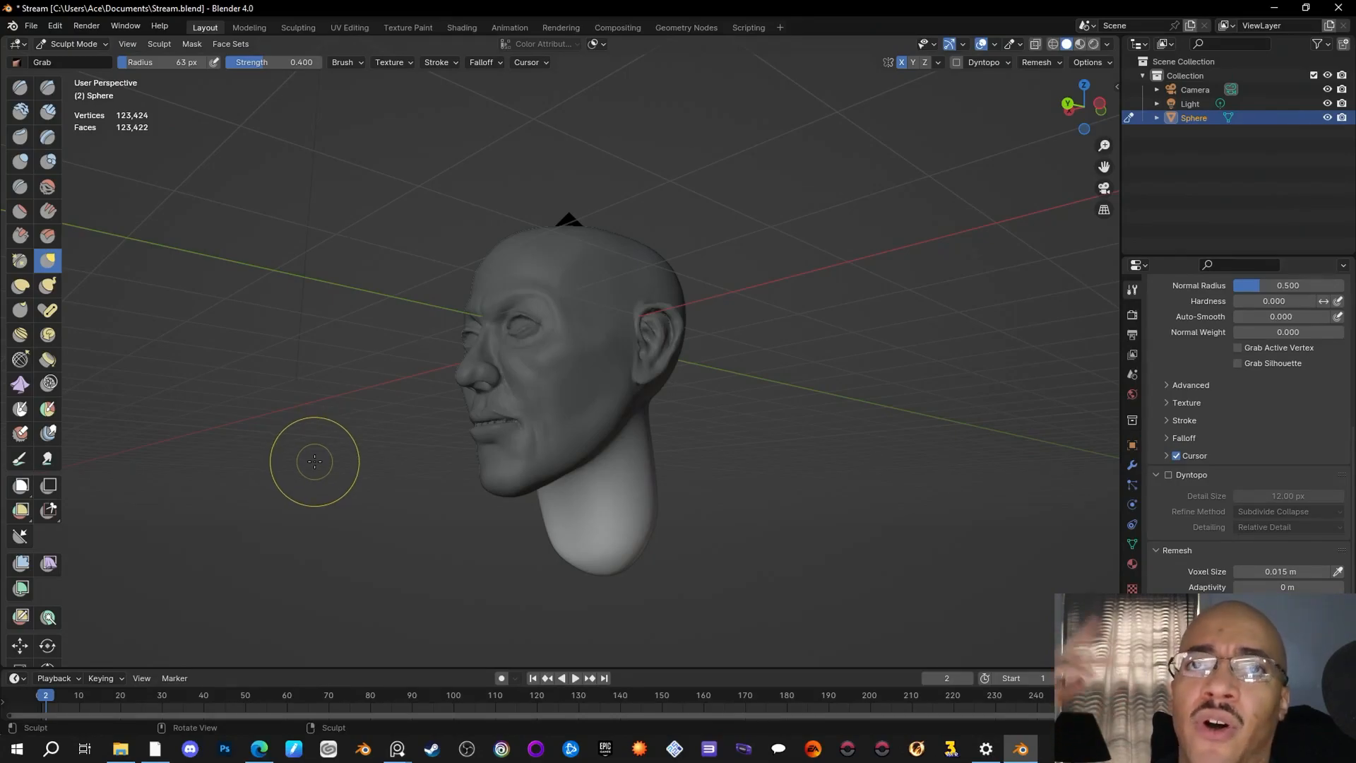
middle_drag(317, 476, 530, 493)
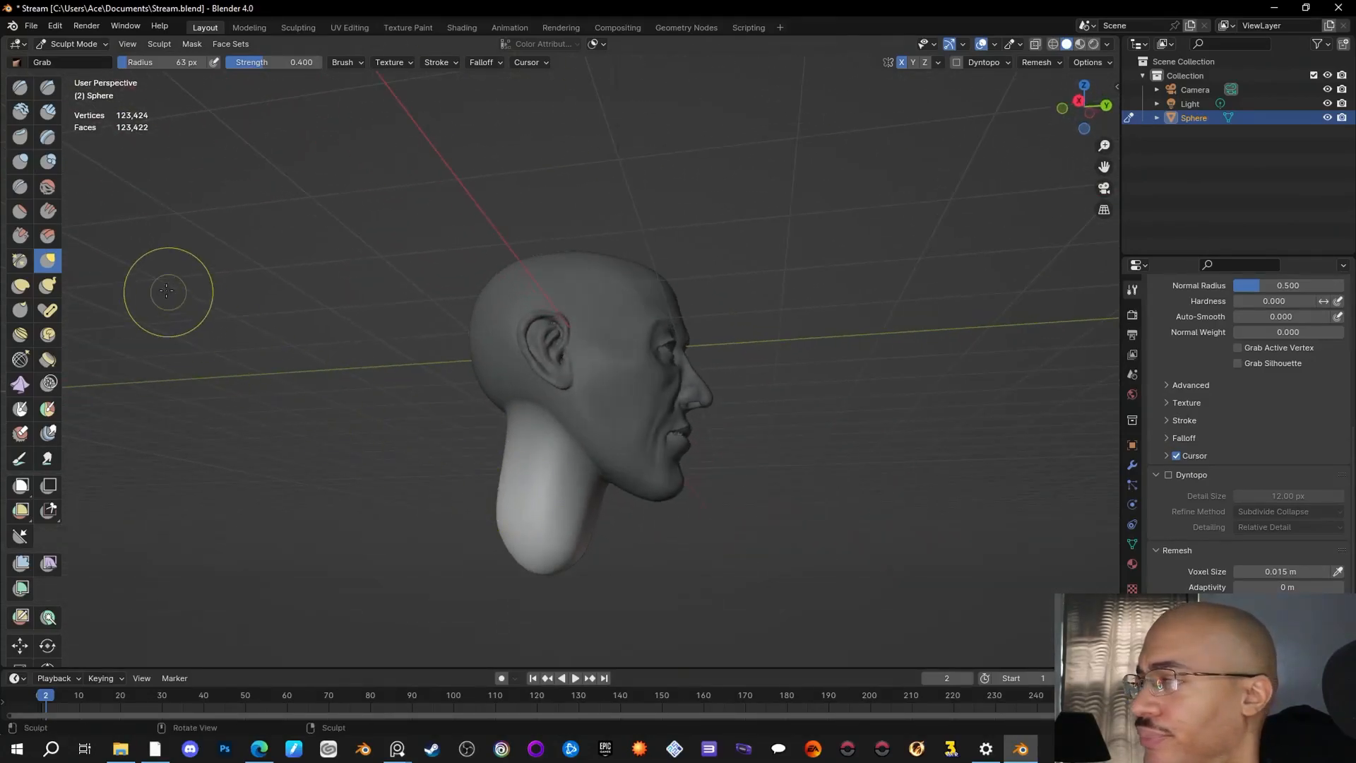
Step: Switch to the Inflate/Deflate brush and clear the mask from the head
click(20, 161)
middle_drag(324, 522, 334, 520)
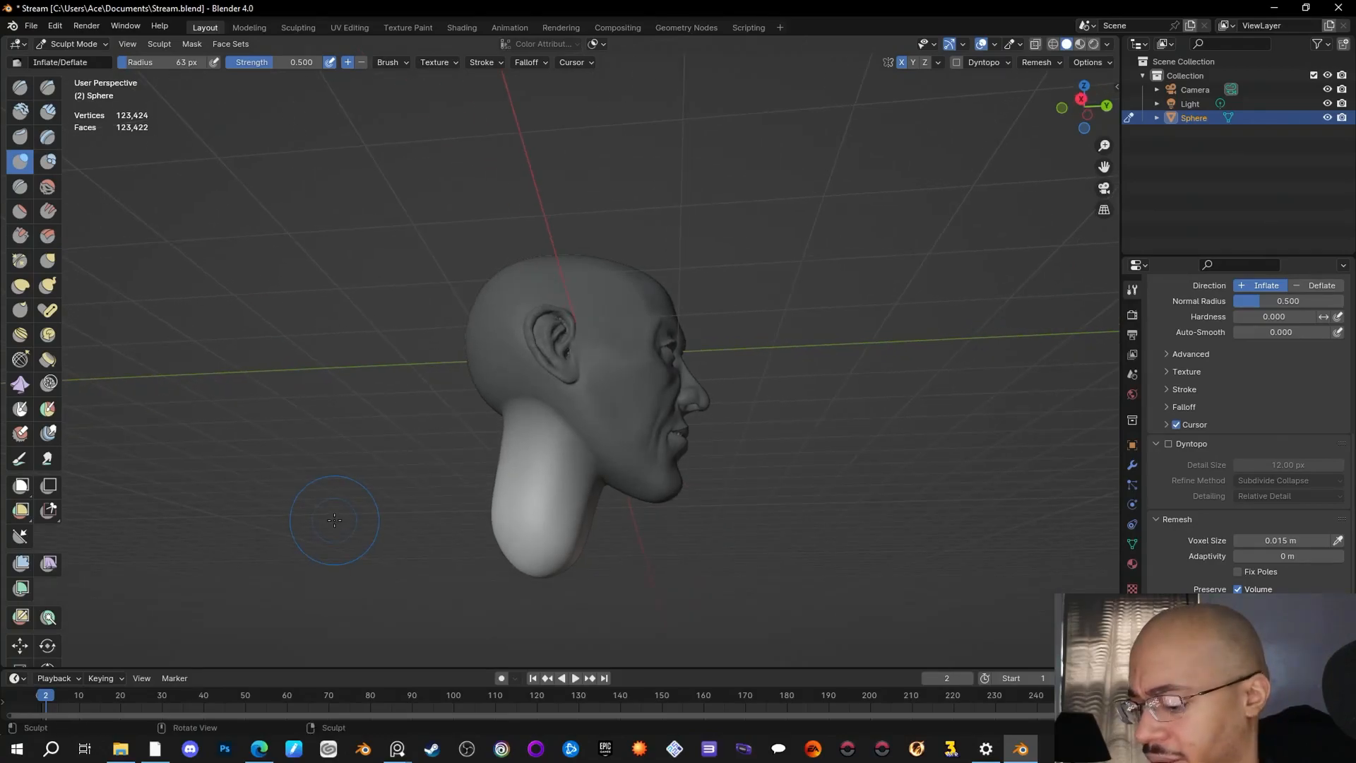
key(alt+m)
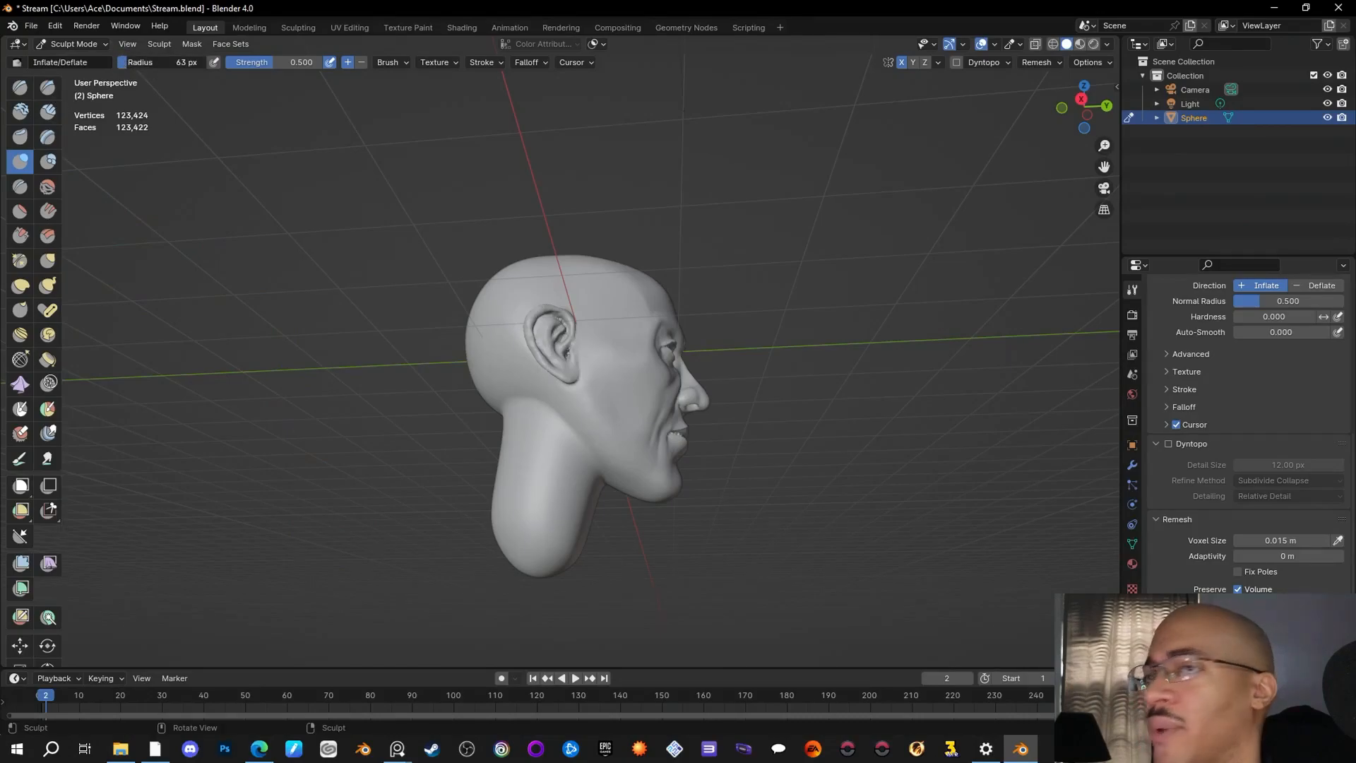
Step: Set the Inflate/Deflate radius to 43 px and stroke down the neck's side from below the ear at strength 0.500
click(125, 62)
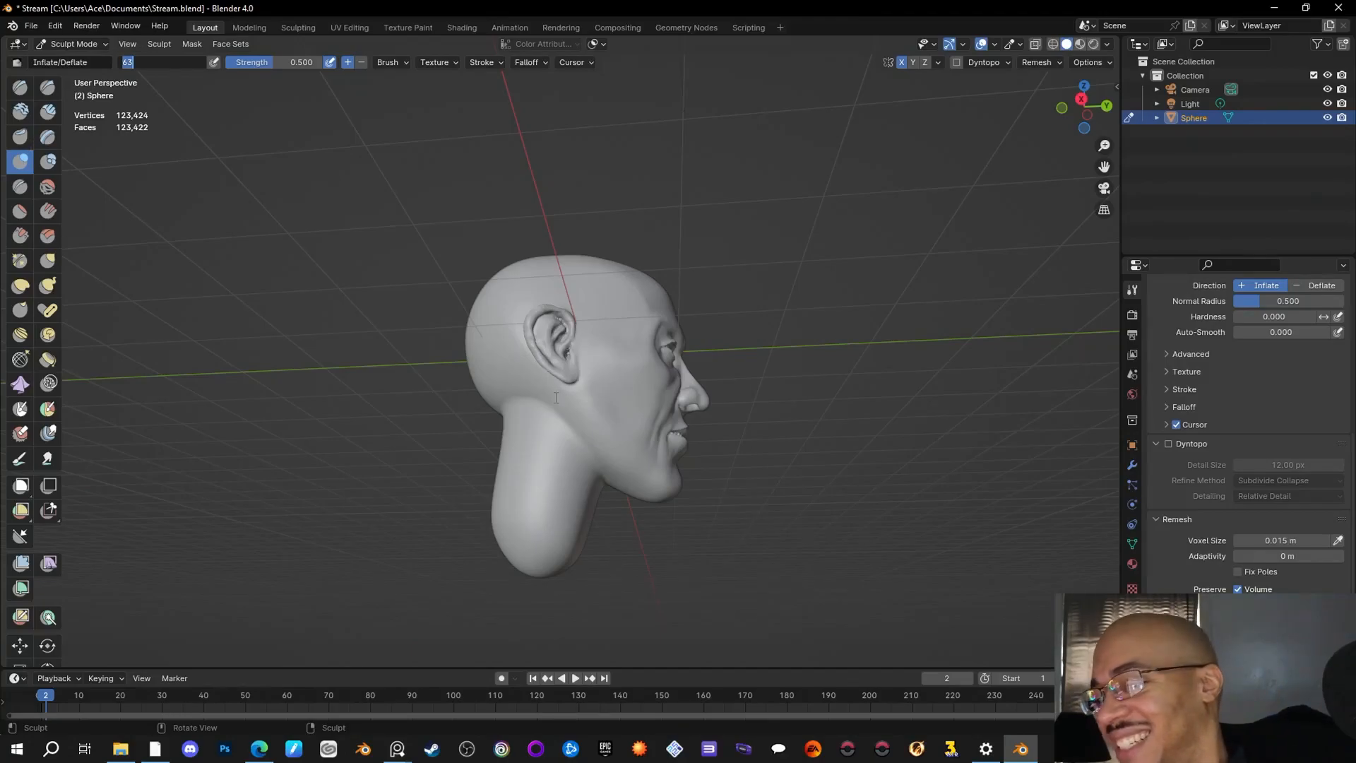
click(188, 139)
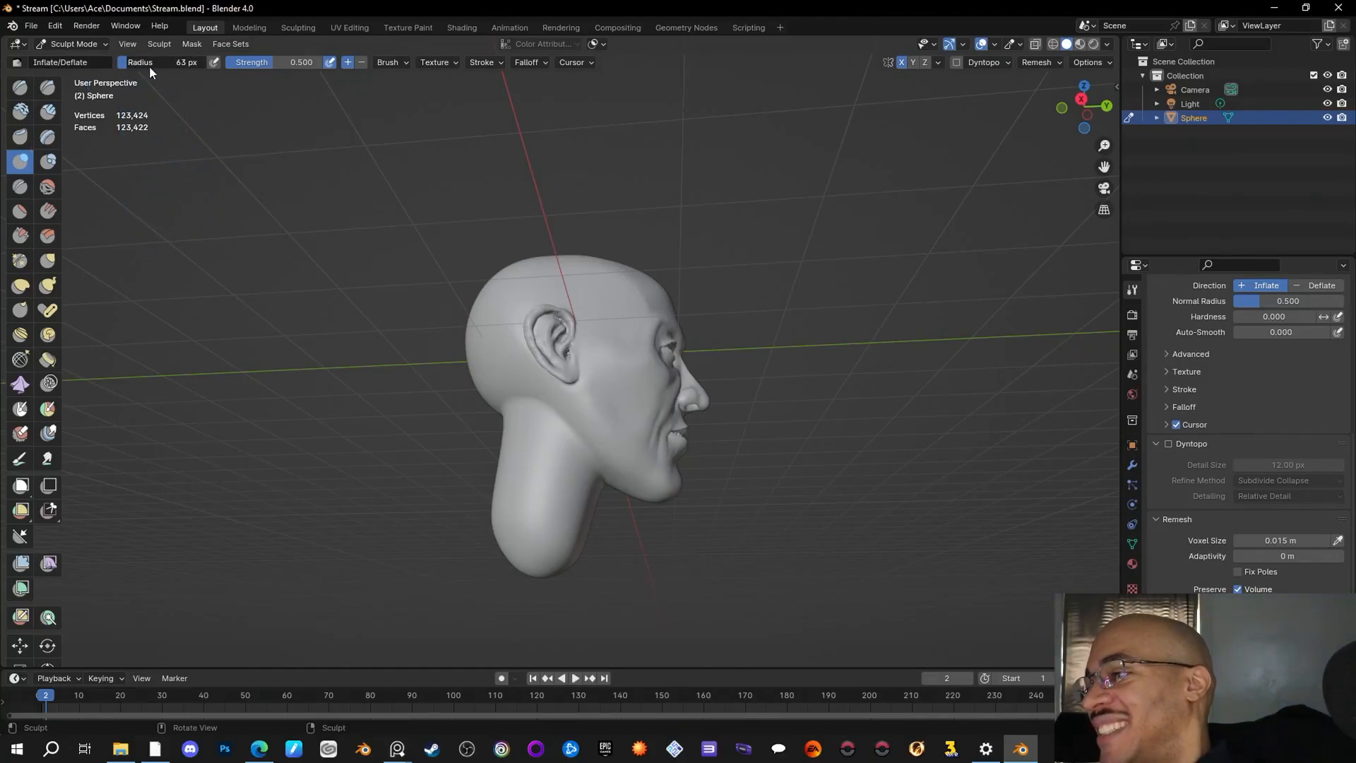
mouse_move(166, 68)
mouse_down()
mouse_move(99, 49)
mouse_move(135, 57)
mouse_up()
drag(543, 408, 548, 435)
mouse_move(547, 418)
mouse_down()
mouse_move(554, 469)
mouse_move(551, 424)
mouse_move(553, 445)
mouse_up()
drag(553, 411, 547, 470)
drag(545, 476, 540, 526)
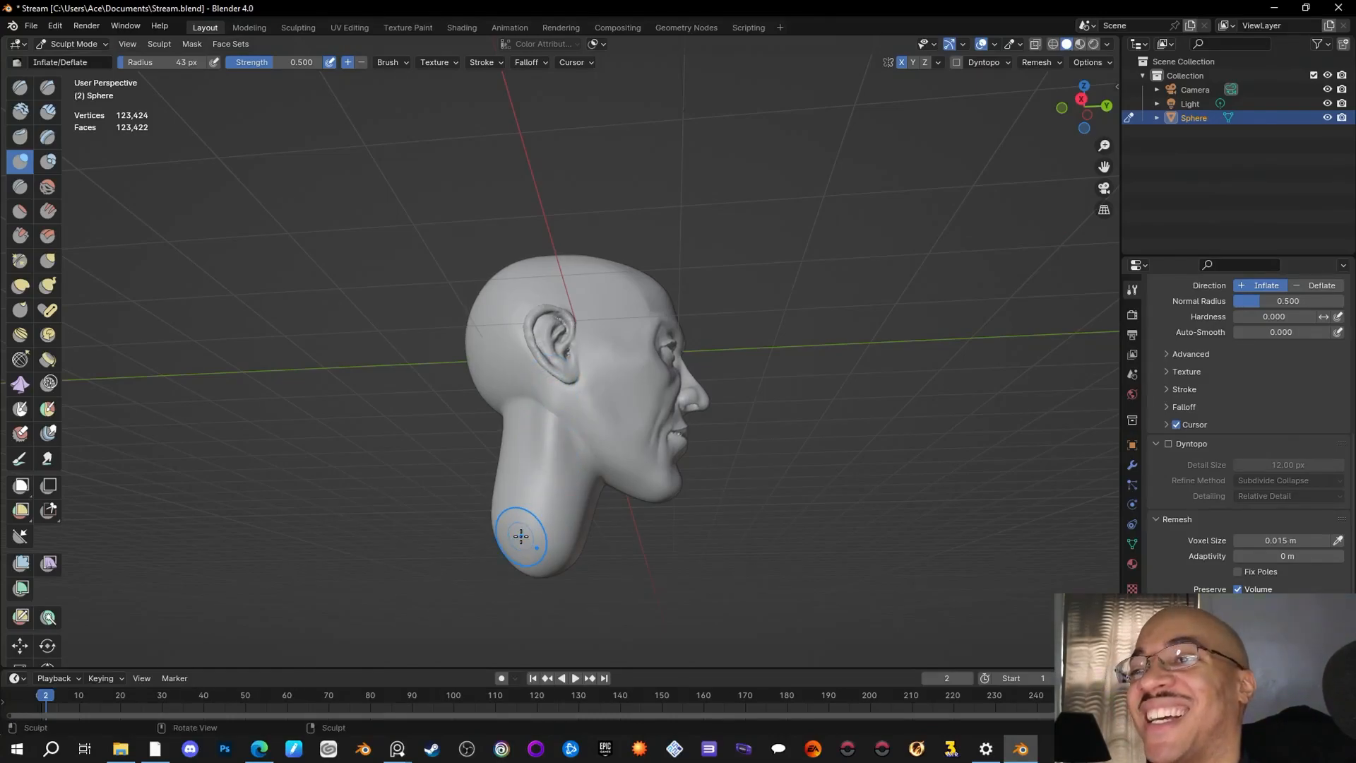
drag(553, 404, 556, 512)
drag(544, 456, 544, 549)
mouse_move(544, 550)
middle_down()
mouse_move(798, 519)
mouse_move(749, 530)
mouse_move(777, 557)
middle_up()
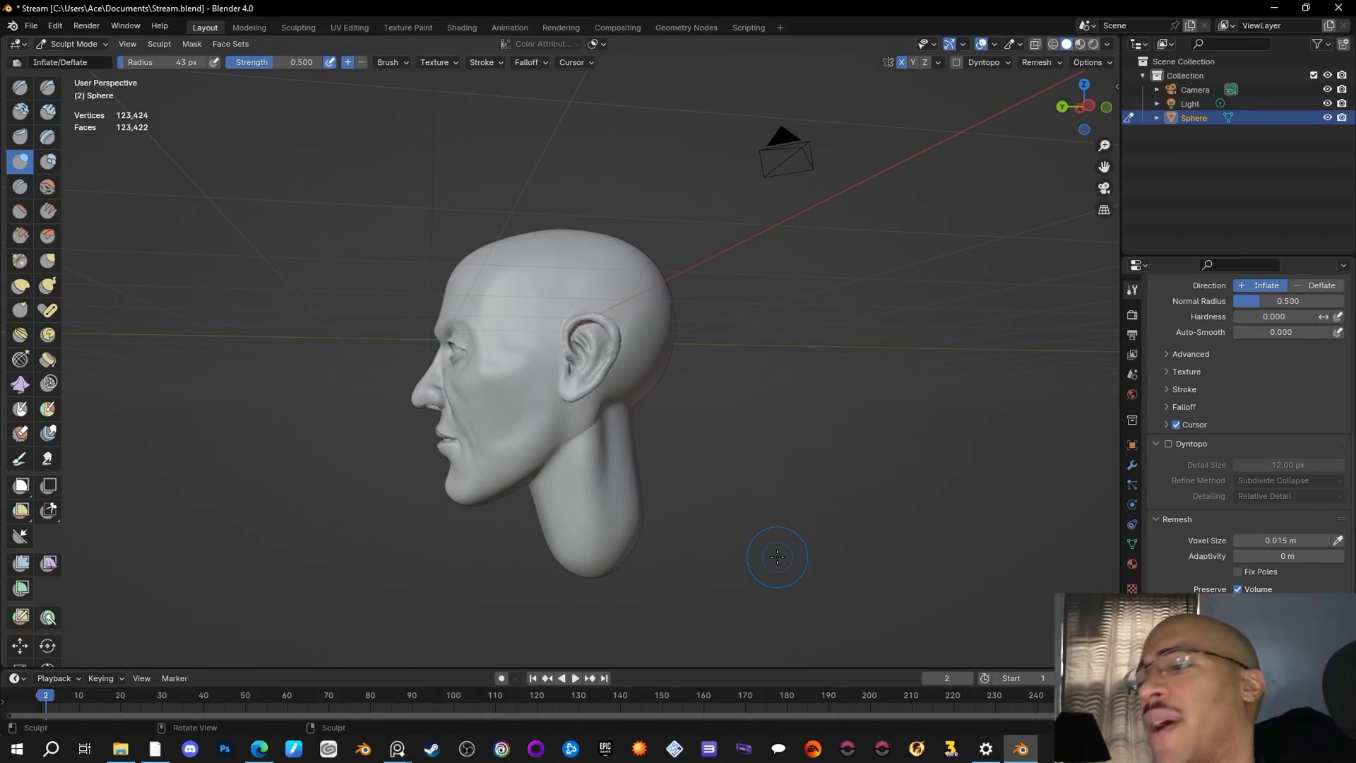
Step: Stroke vertical muscle forms down the opposite side of the neck, from under the jaw toward its base, with Inflate/Deflate
mouse_move(579, 466)
mouse_down()
mouse_move(579, 449)
mouse_move(570, 463)
mouse_up()
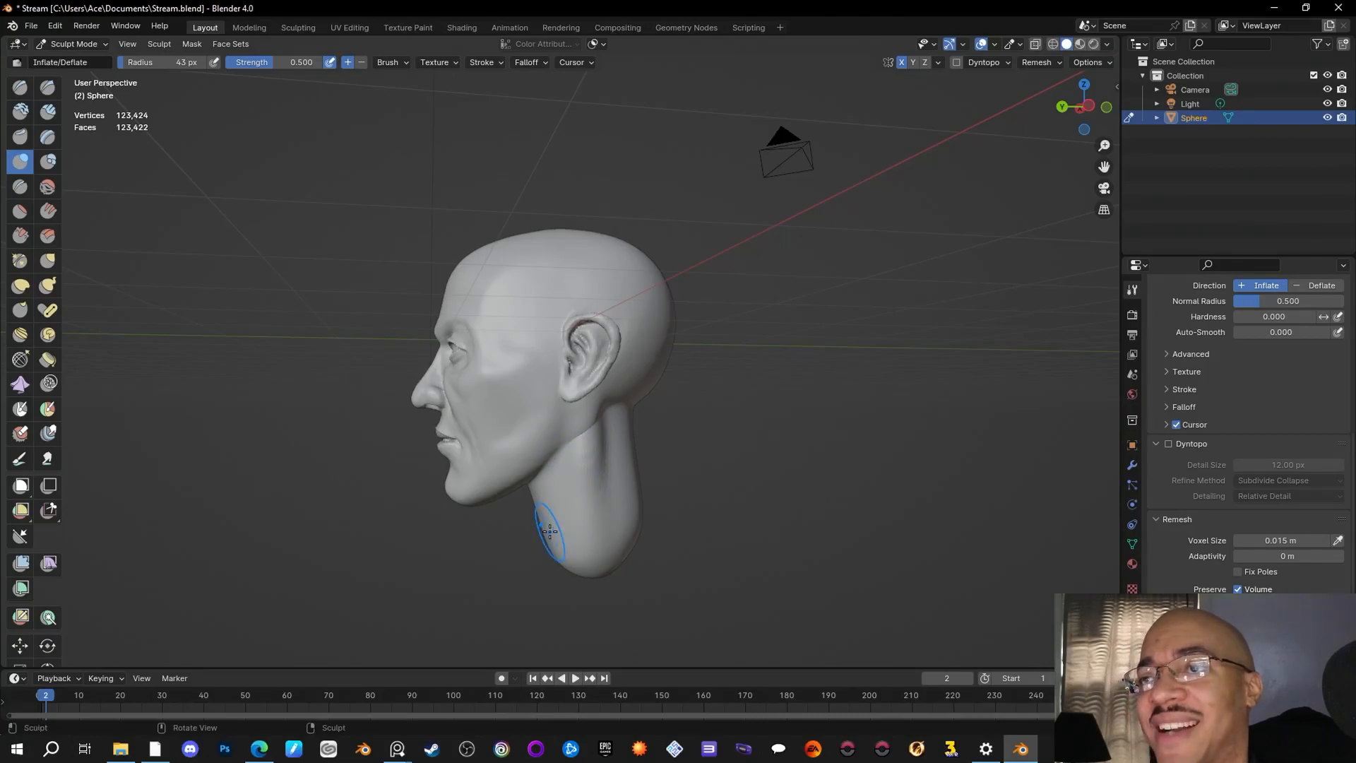
drag(579, 437, 577, 503)
drag(578, 488, 583, 548)
drag(577, 407, 580, 528)
drag(581, 455, 578, 531)
mouse_move(700, 547)
middle_down()
mouse_move(848, 526)
mouse_move(882, 505)
middle_up()
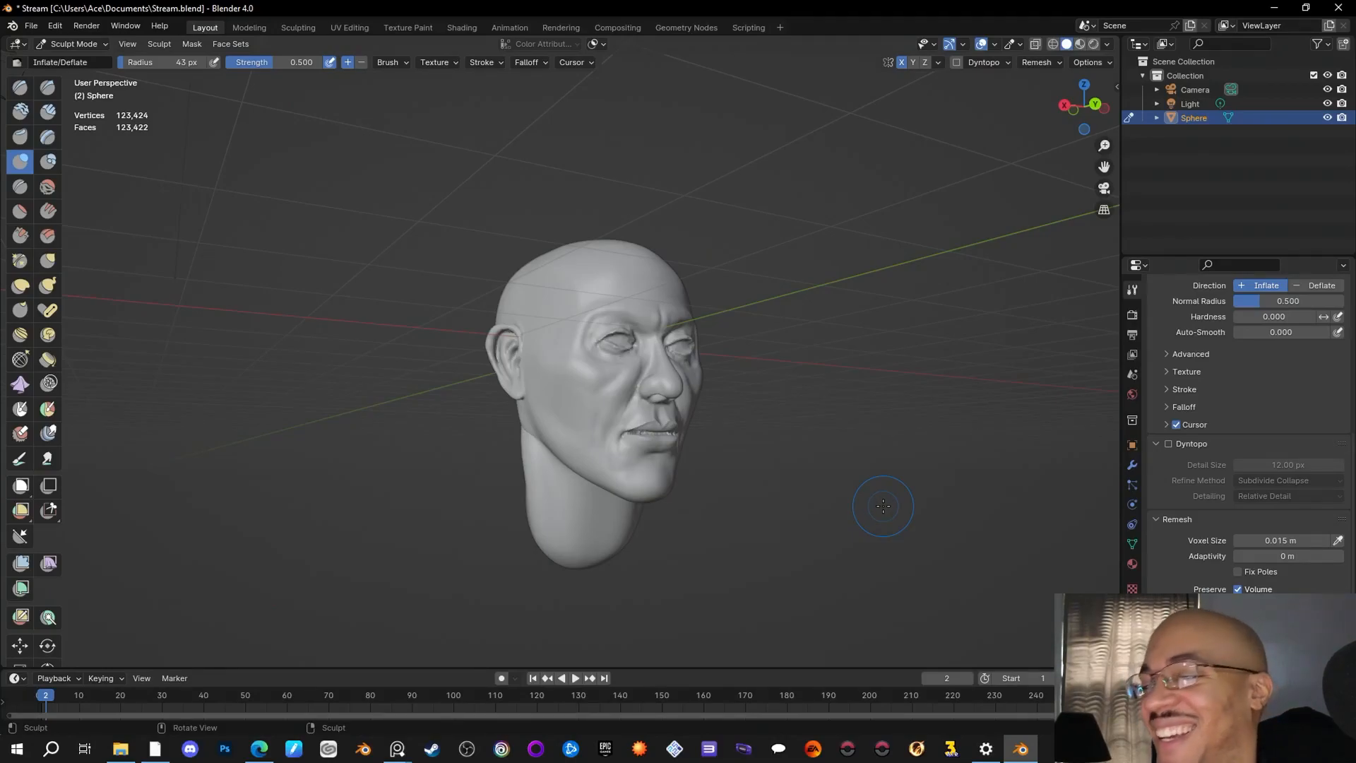
Step: Strengthen the vertical muscle form below the ear with more Inflate/Deflate strokes and check the neck from behind, the side and below
mouse_move(882, 505)
middle_down()
mouse_move(819, 481)
mouse_move(925, 531)
mouse_move(875, 515)
mouse_move(937, 509)
mouse_move(930, 492)
middle_up()
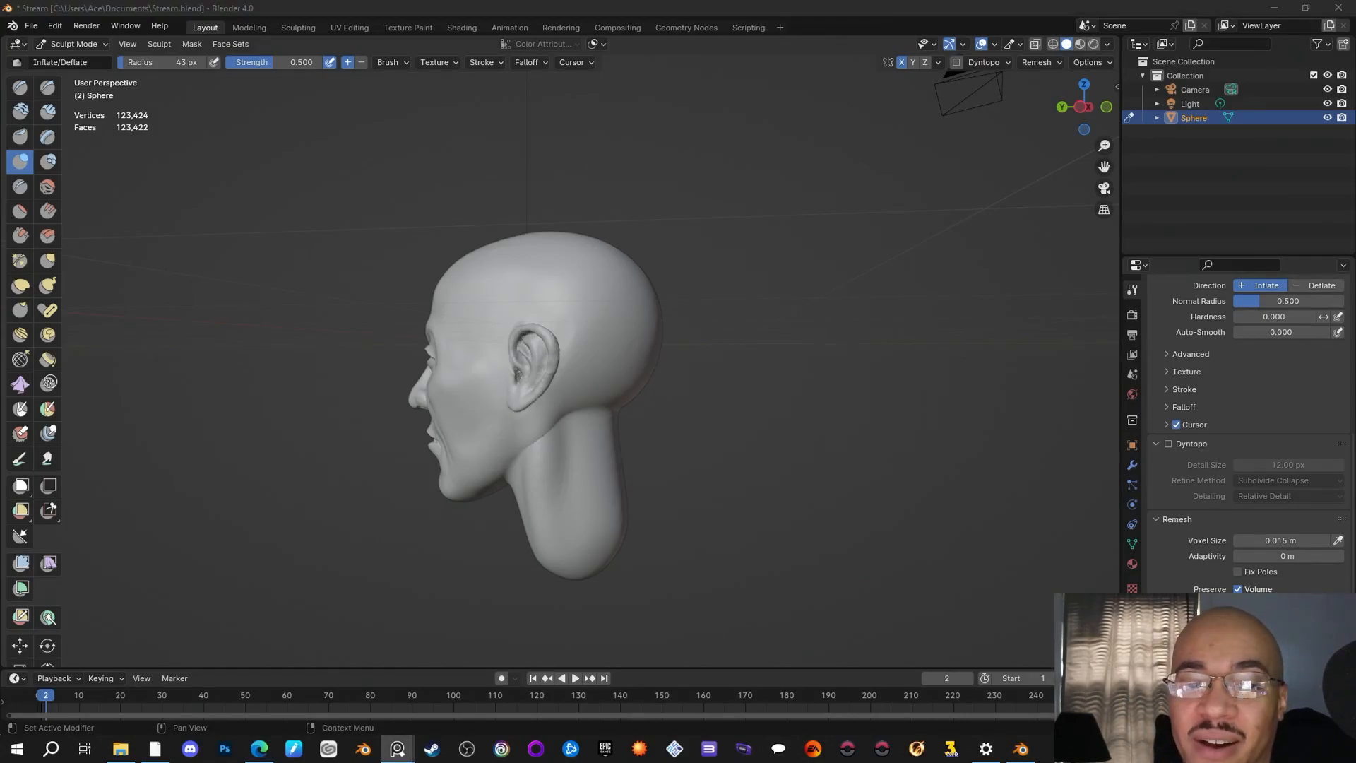
middle_drag(781, 417, 560, 424)
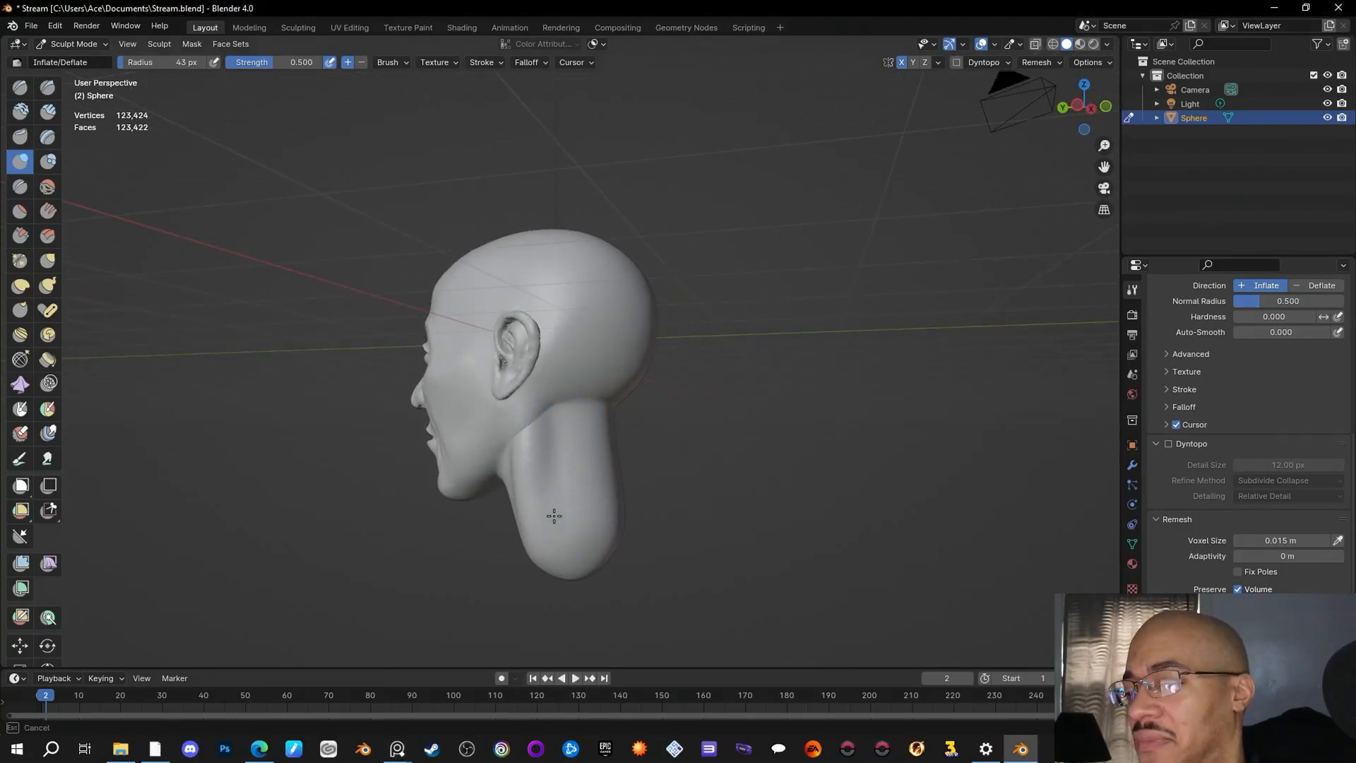
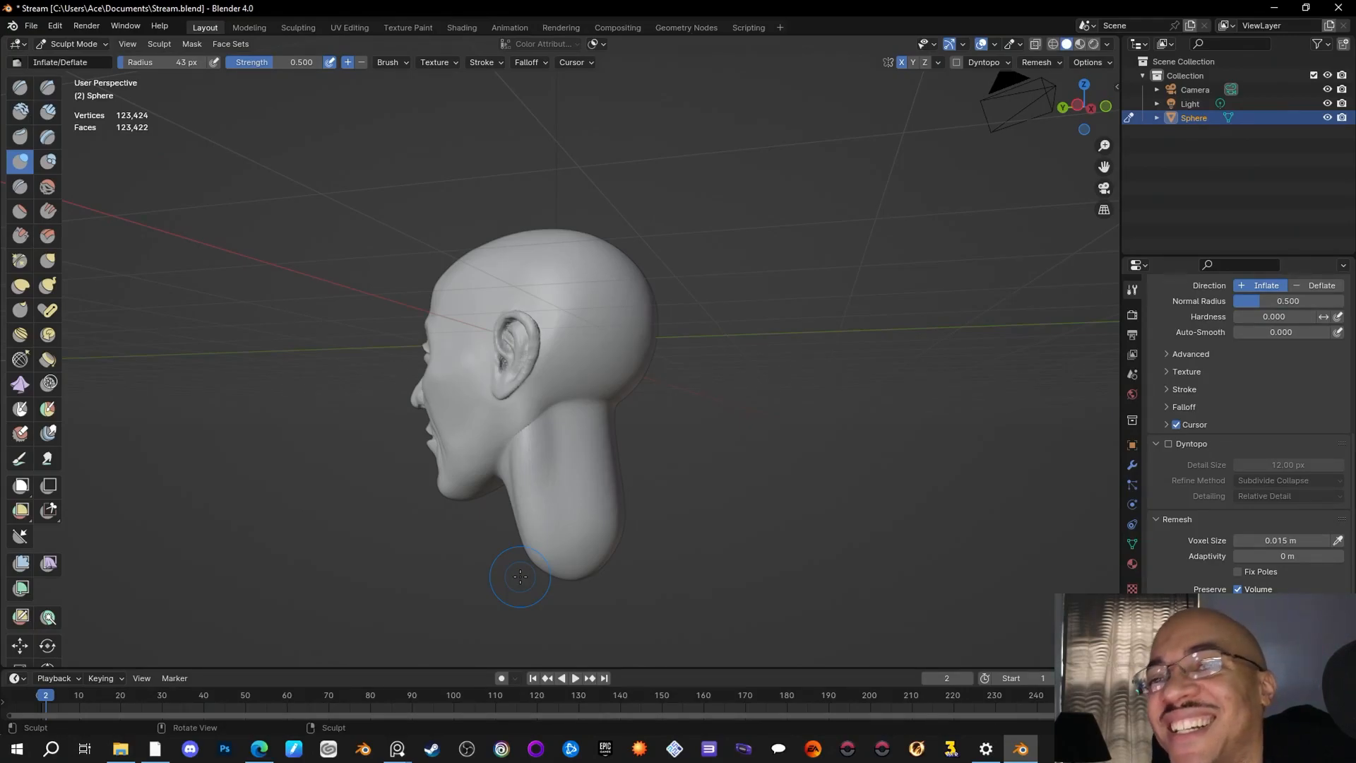
mouse_move(520, 576)
middle_down()
mouse_move(819, 434)
mouse_move(551, 443)
middle_up()
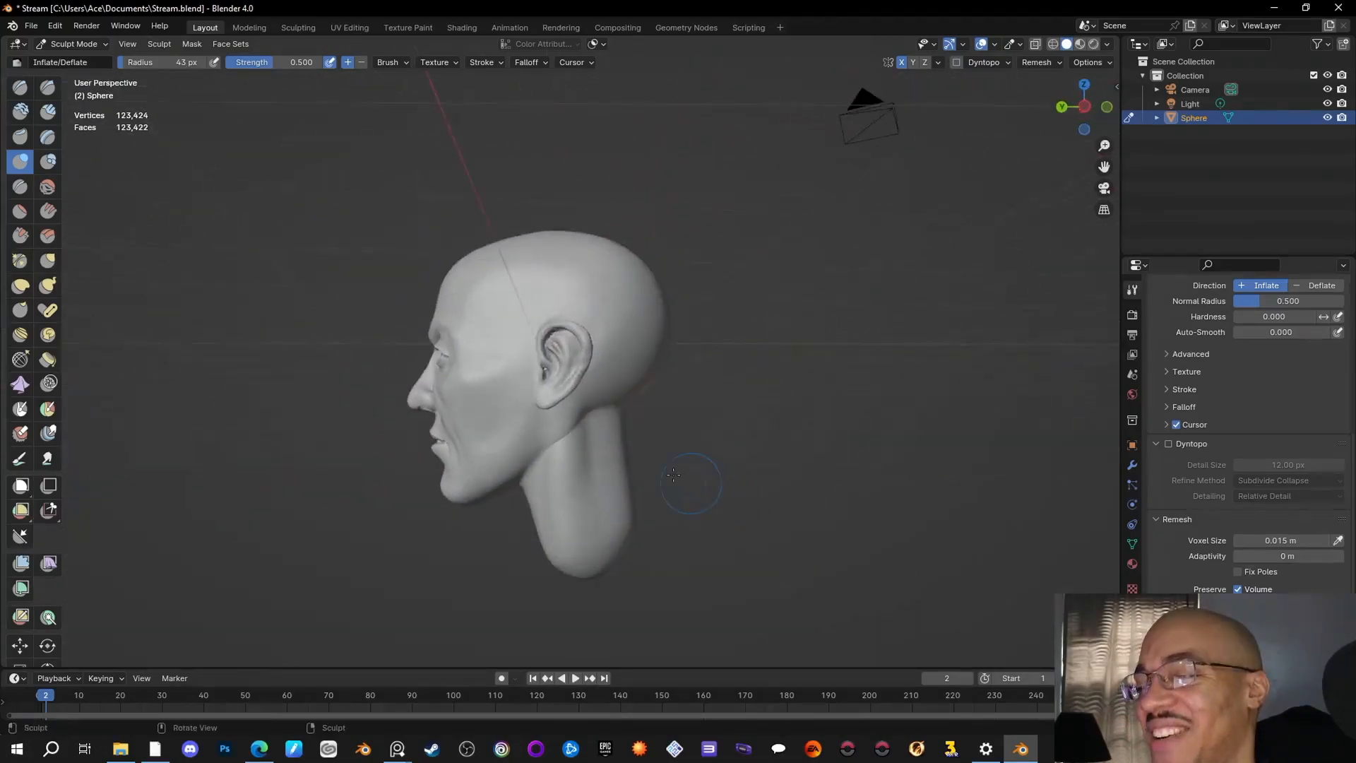
mouse_move(551, 445)
mouse_down()
mouse_move(545, 539)
mouse_move(558, 541)
mouse_up()
mouse_move(763, 499)
middle_down()
mouse_move(713, 525)
mouse_move(720, 534)
middle_up()
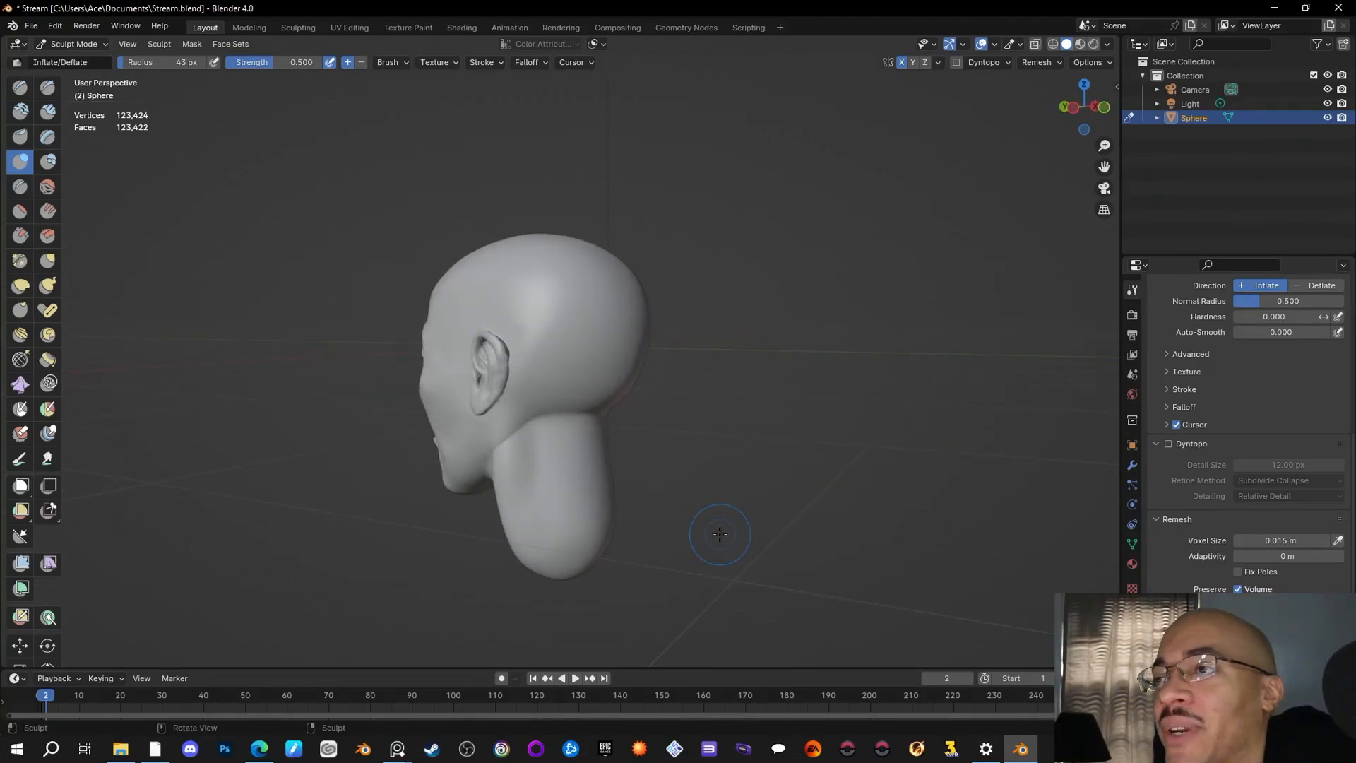
middle_drag(719, 534, 945, 439)
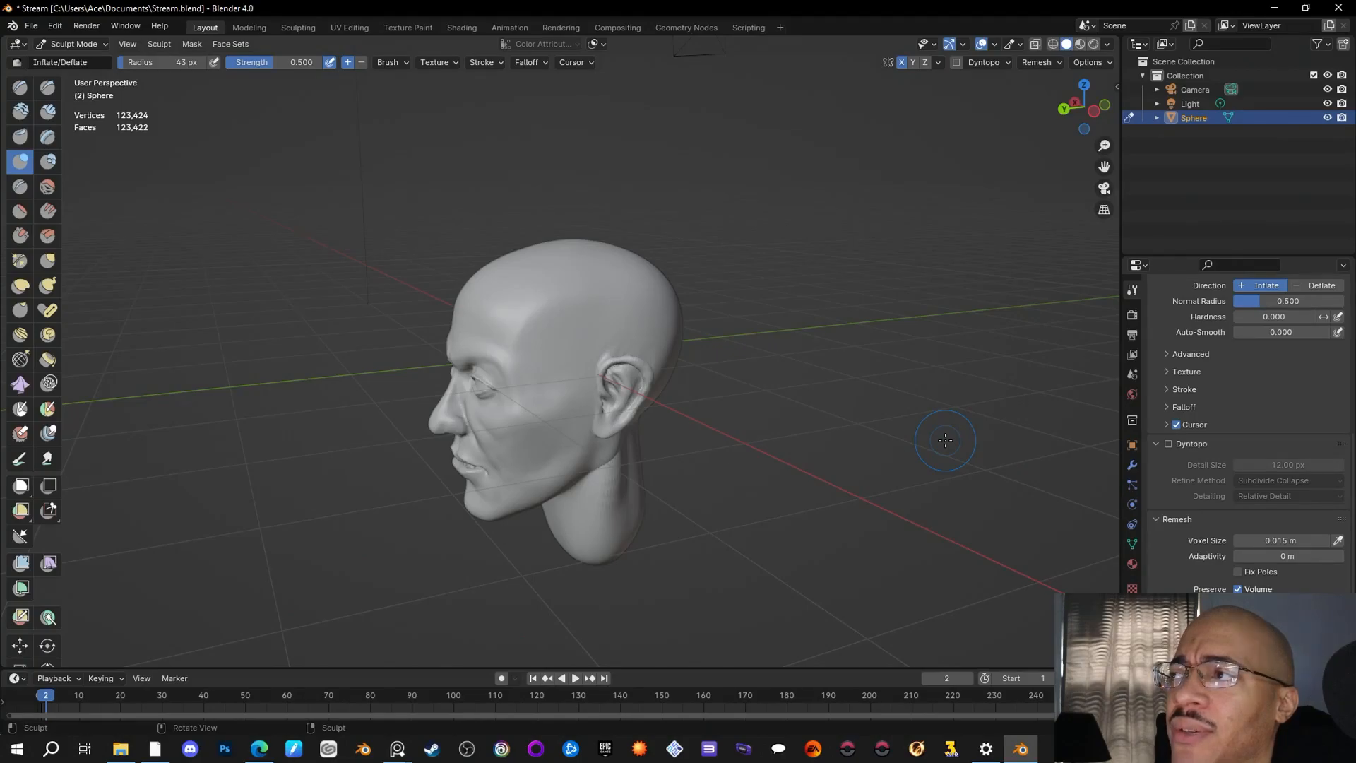
middle_drag(621, 393, 646, 387)
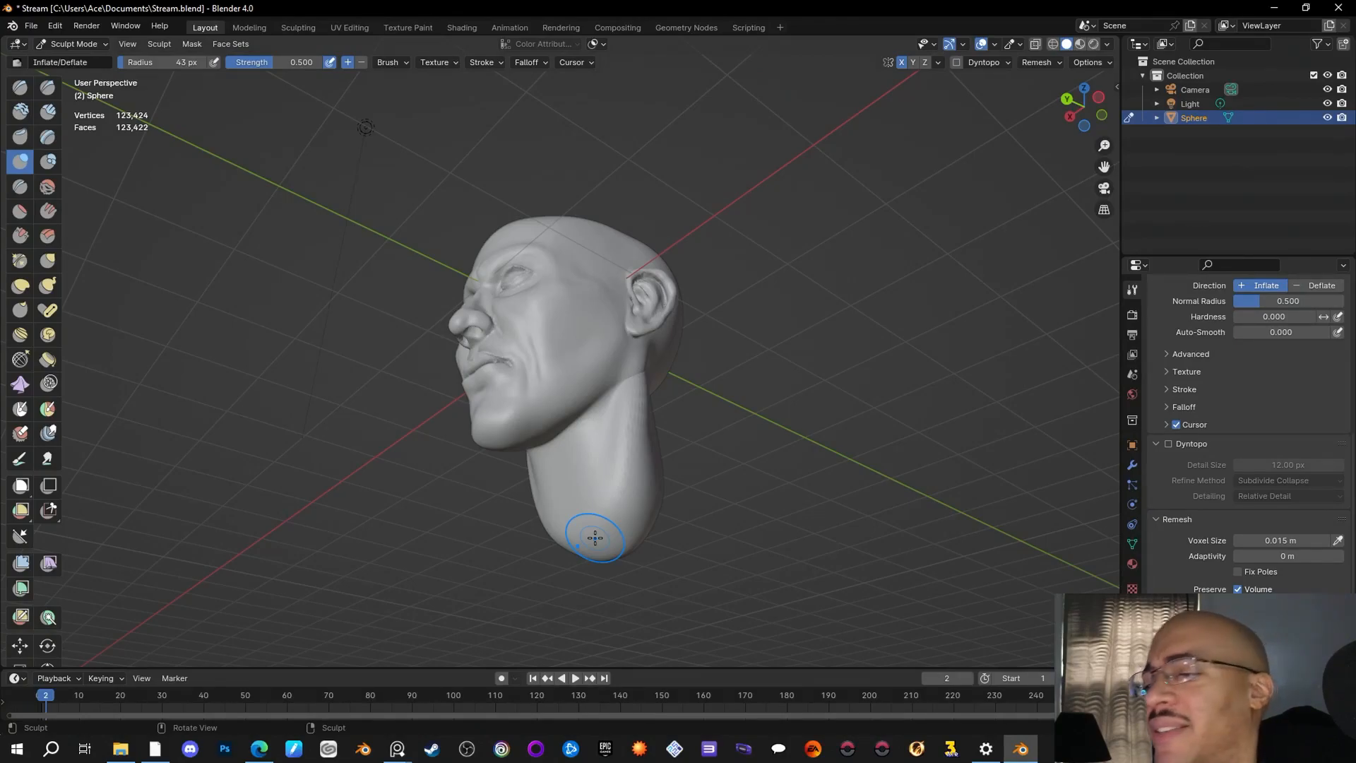
Step: Switch to the Grab brush, set its radius to 149 px, and reshape the back and rounded base of the neck
middle_drag(595, 538, 862, 350)
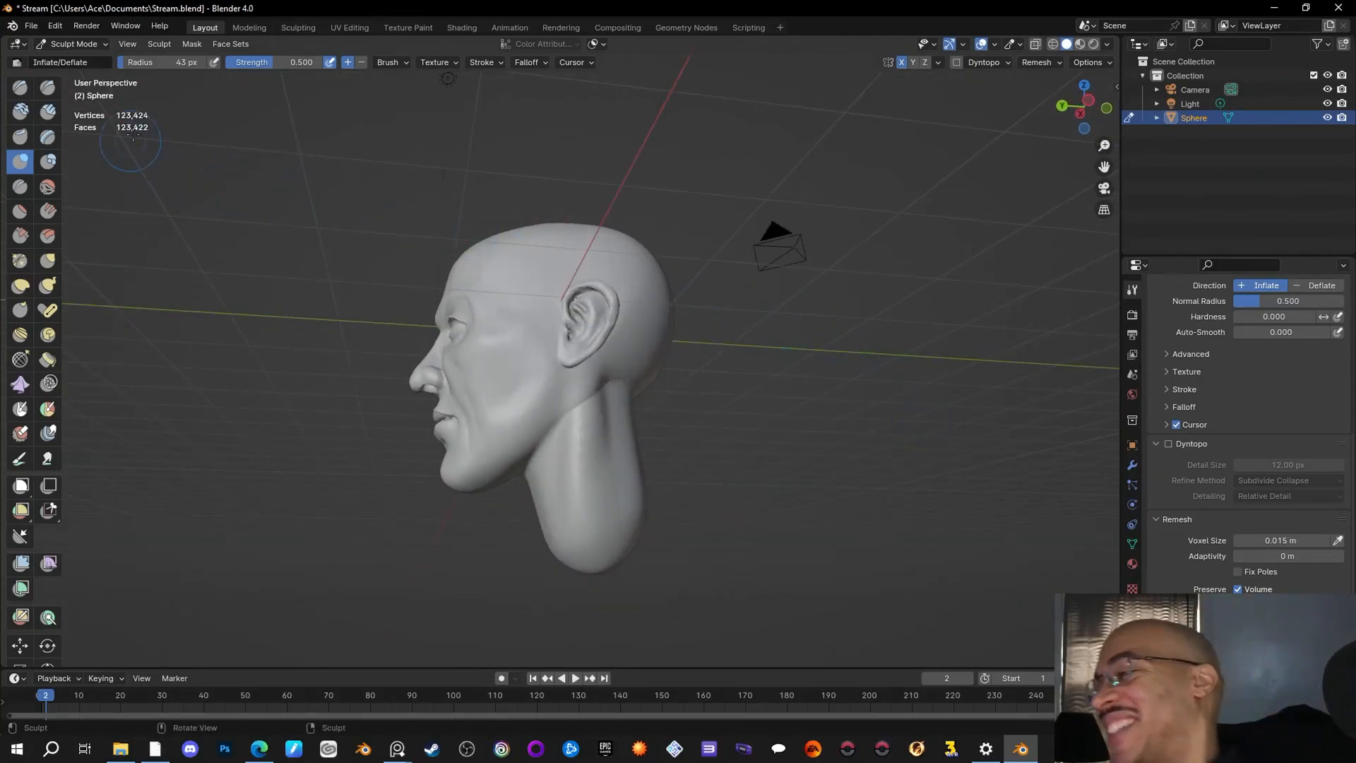
drag(140, 61, 143, 62)
click(48, 260)
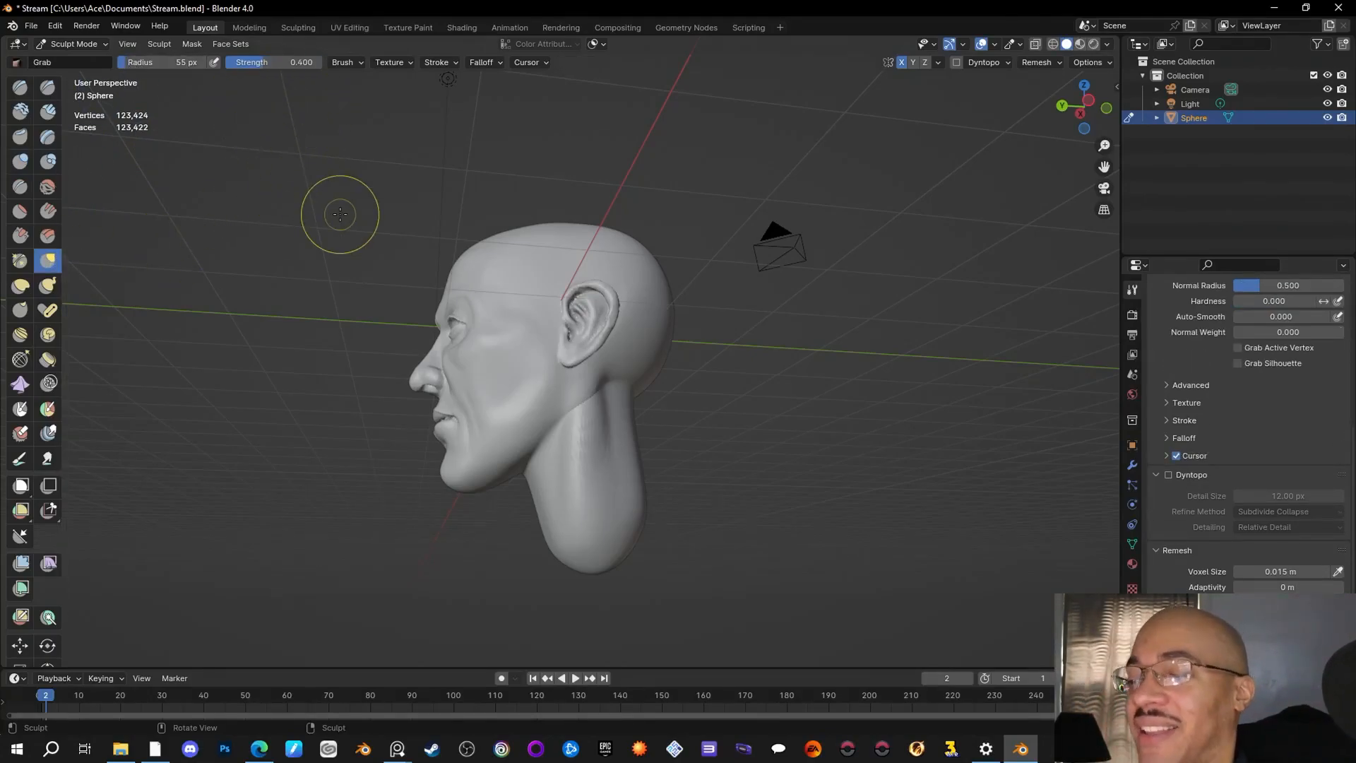
middle_drag(775, 411, 744, 438)
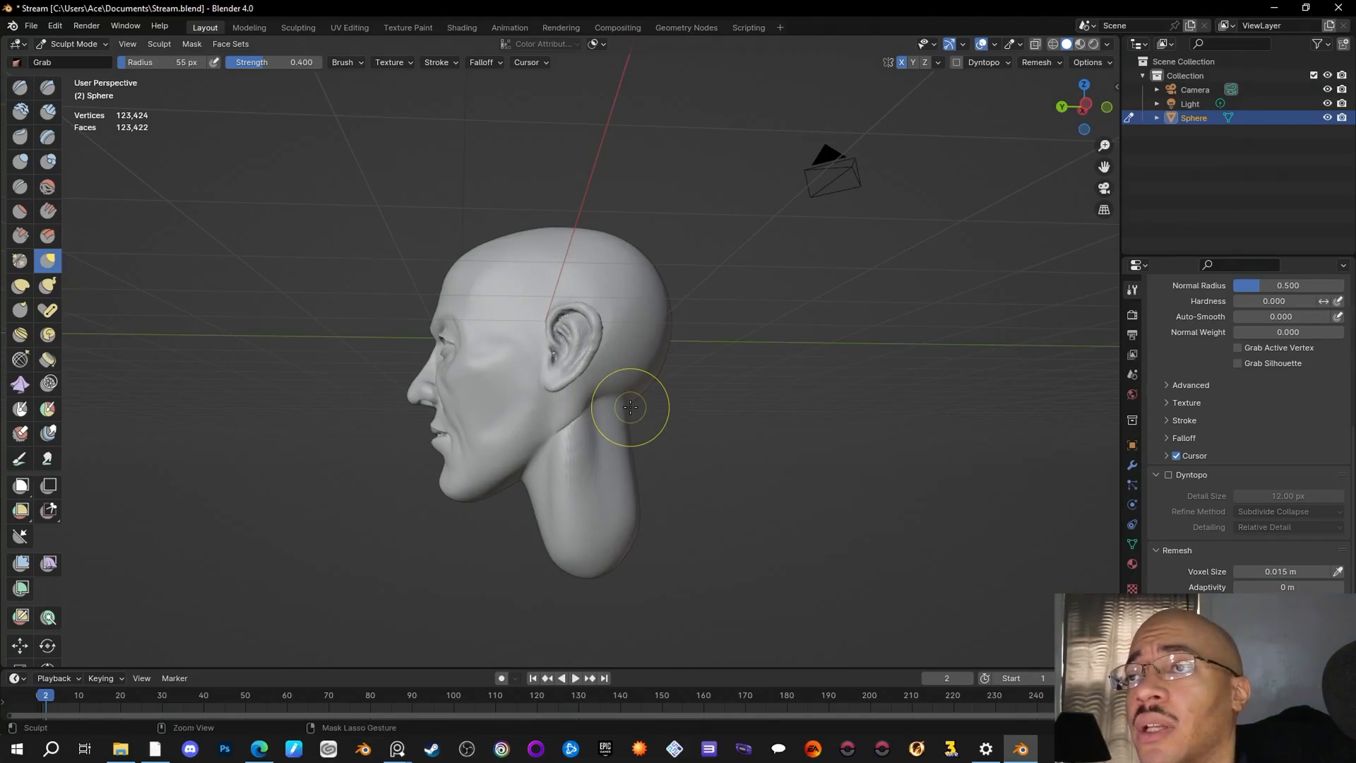
mouse_move(629, 407)
middle_down()
mouse_move(777, 424)
mouse_move(725, 415)
mouse_move(757, 514)
mouse_move(730, 562)
mouse_move(812, 406)
mouse_move(884, 377)
middle_up()
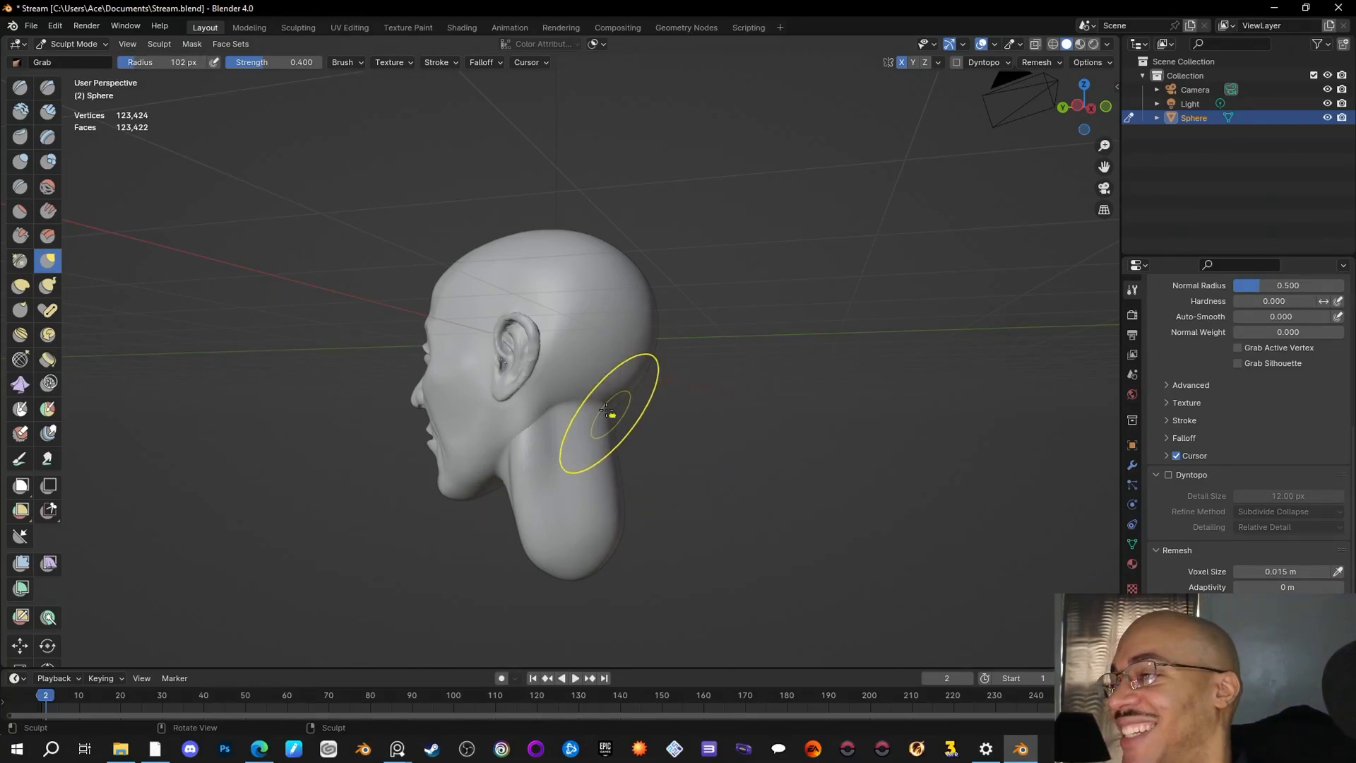
drag(167, 62, 175, 63)
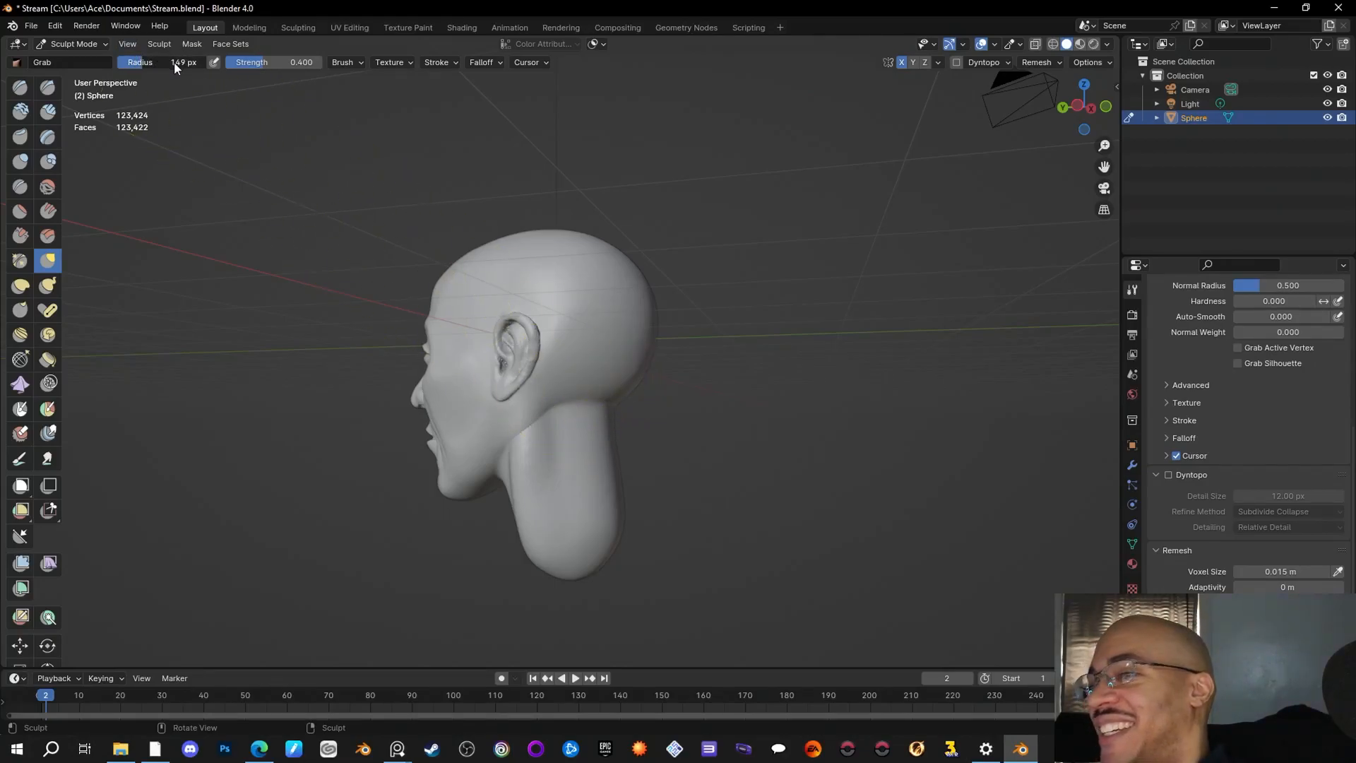
drag(611, 432, 616, 434)
drag(621, 492, 626, 537)
drag(584, 576, 579, 572)
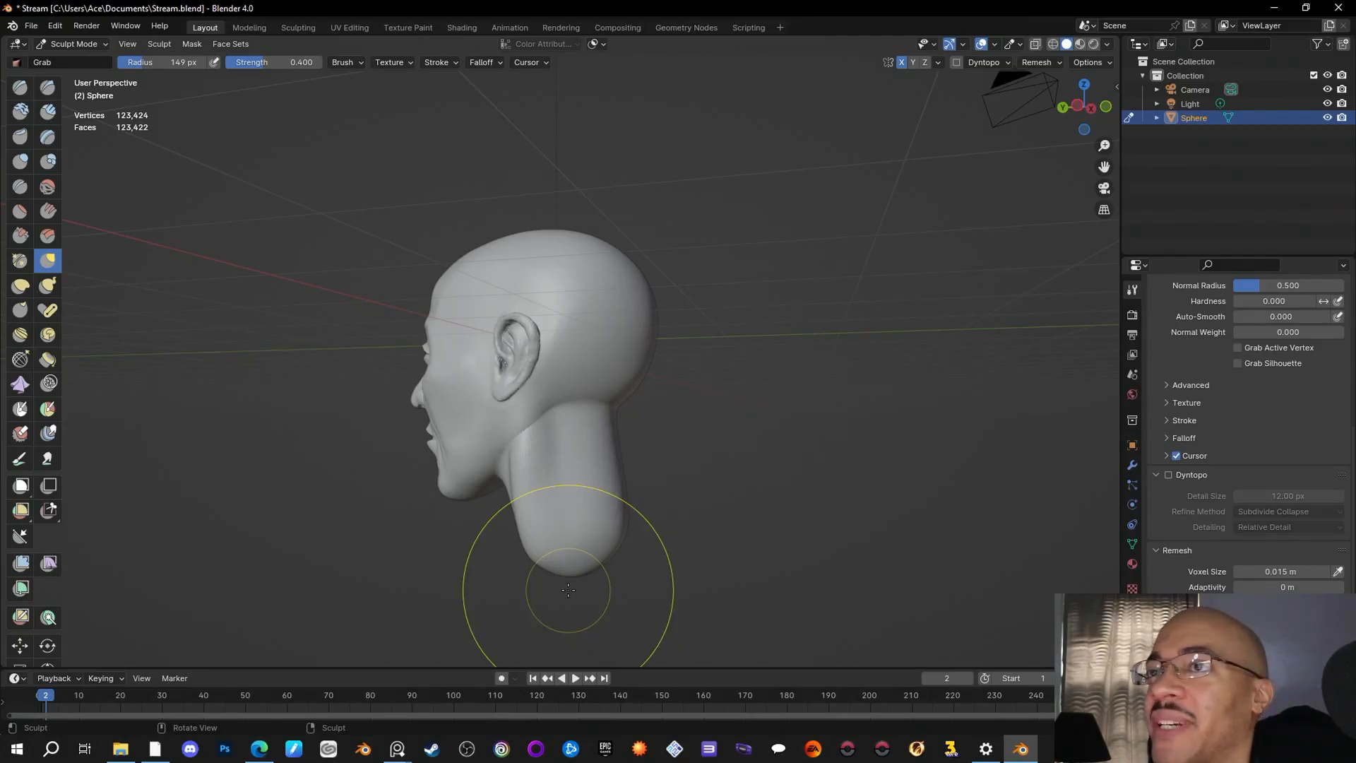
Step: Pull the lower back of the neck further outward and push up its underside with Grab
mouse_move(568, 590)
middle_down()
mouse_move(812, 409)
mouse_move(899, 433)
mouse_move(777, 438)
mouse_move(908, 438)
mouse_move(836, 483)
mouse_move(857, 450)
middle_up()
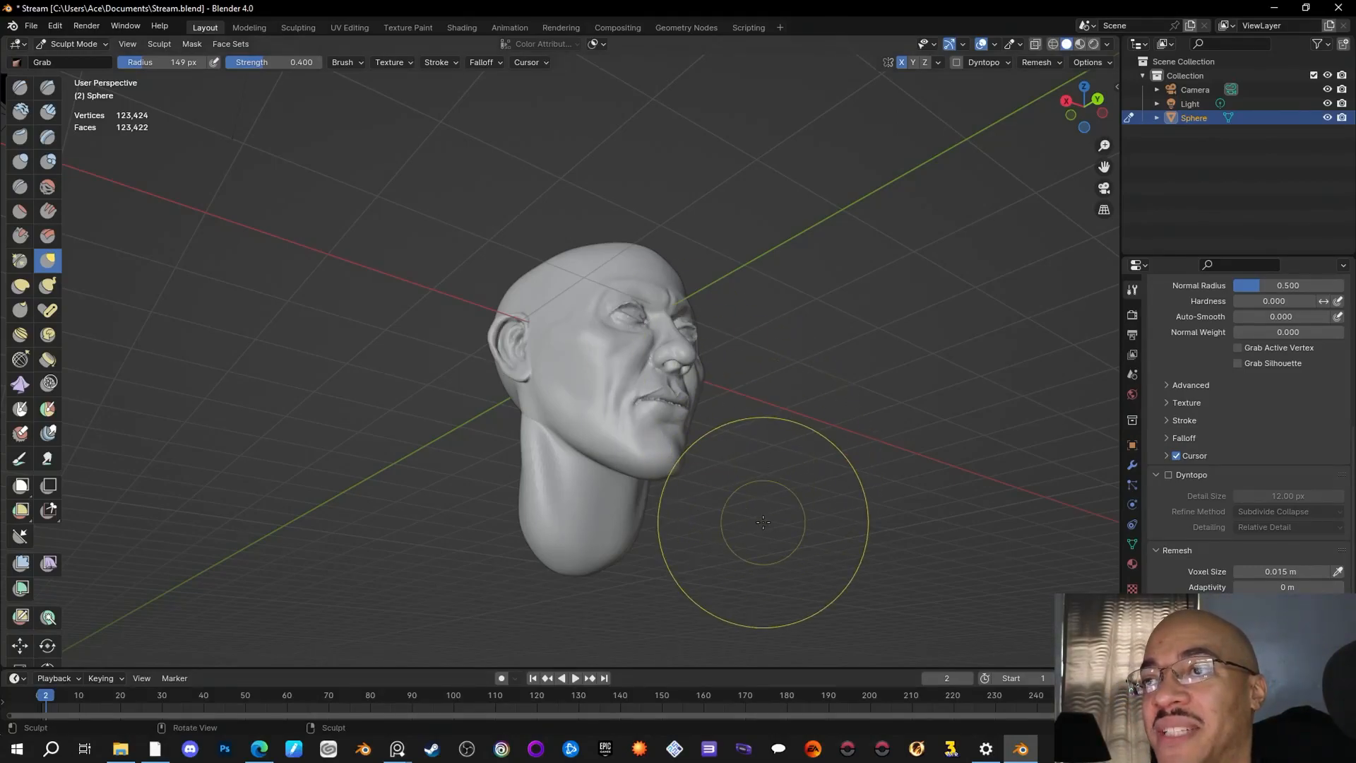
mouse_move(763, 522)
middle_down()
mouse_move(878, 499)
mouse_move(913, 521)
mouse_move(705, 490)
middle_up()
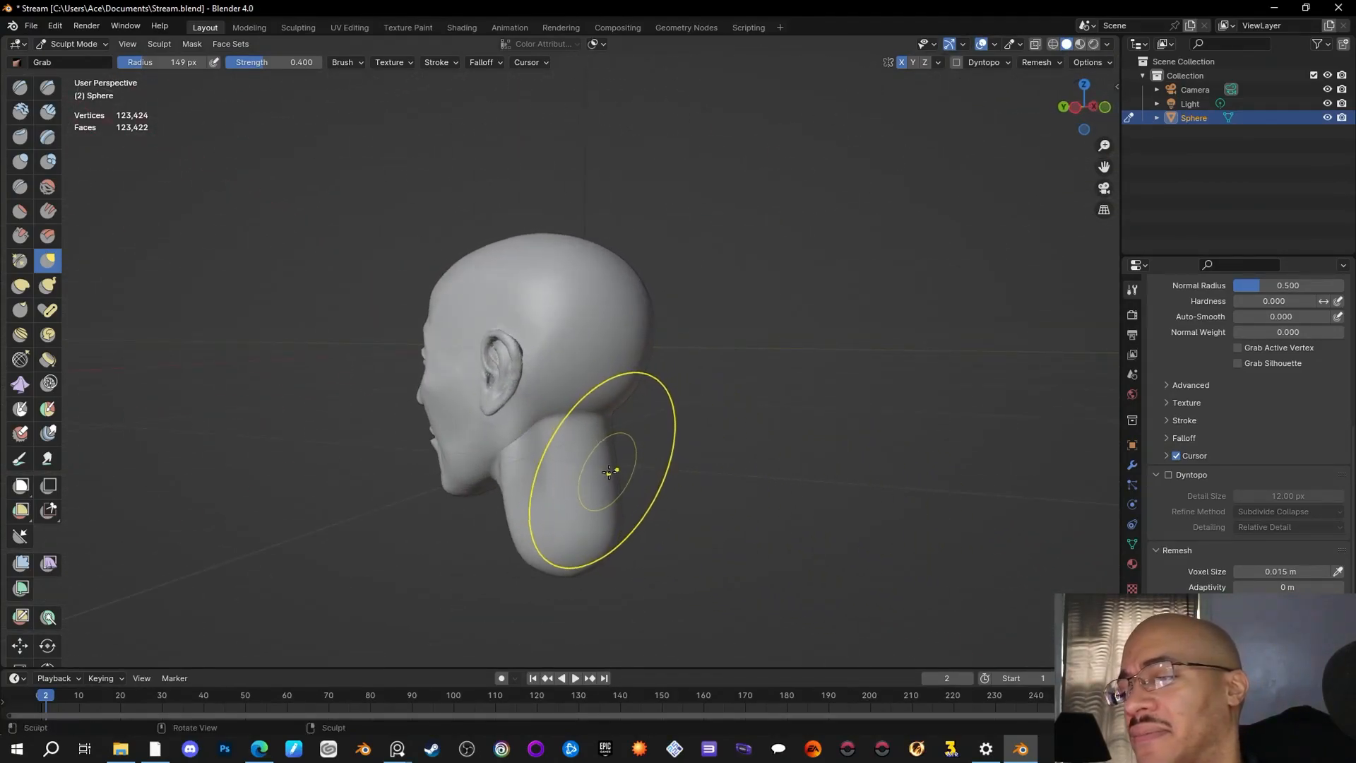
drag(614, 473, 615, 533)
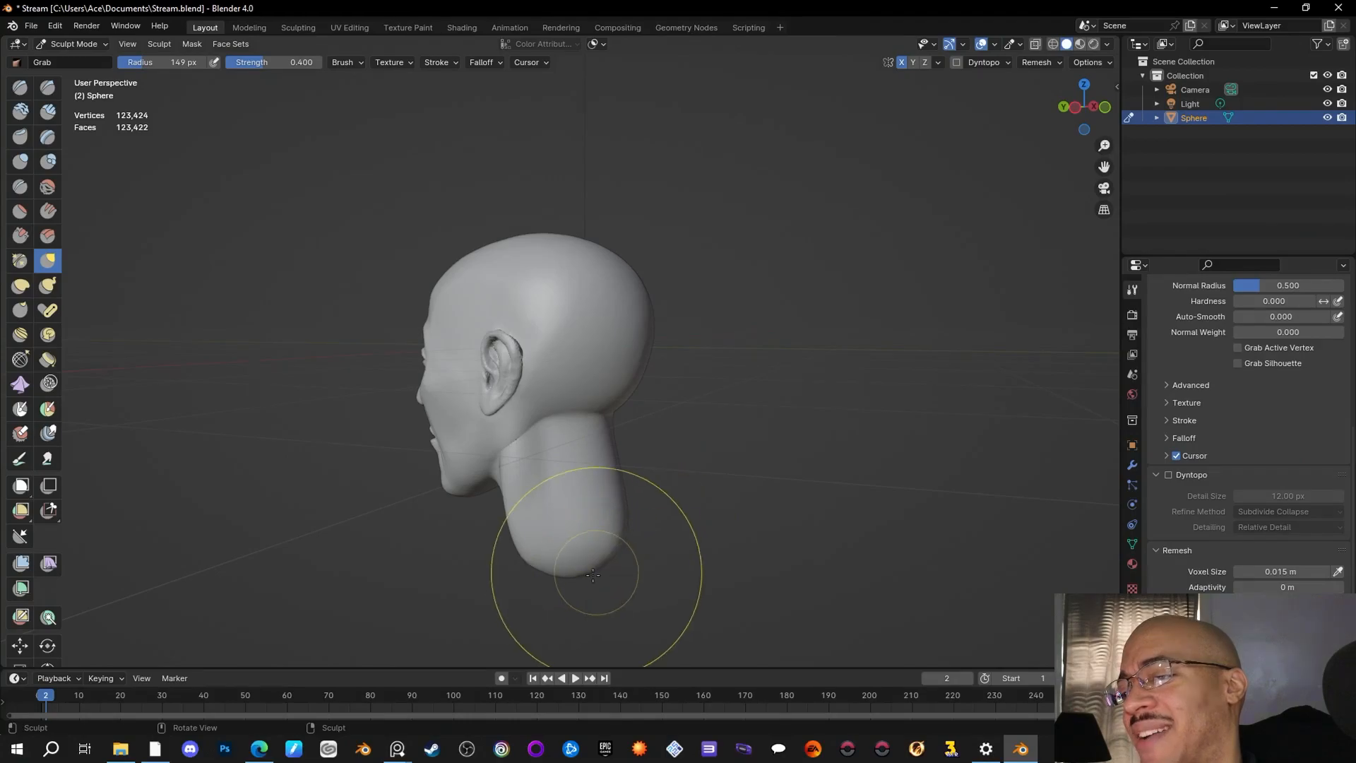
drag(575, 572, 570, 557)
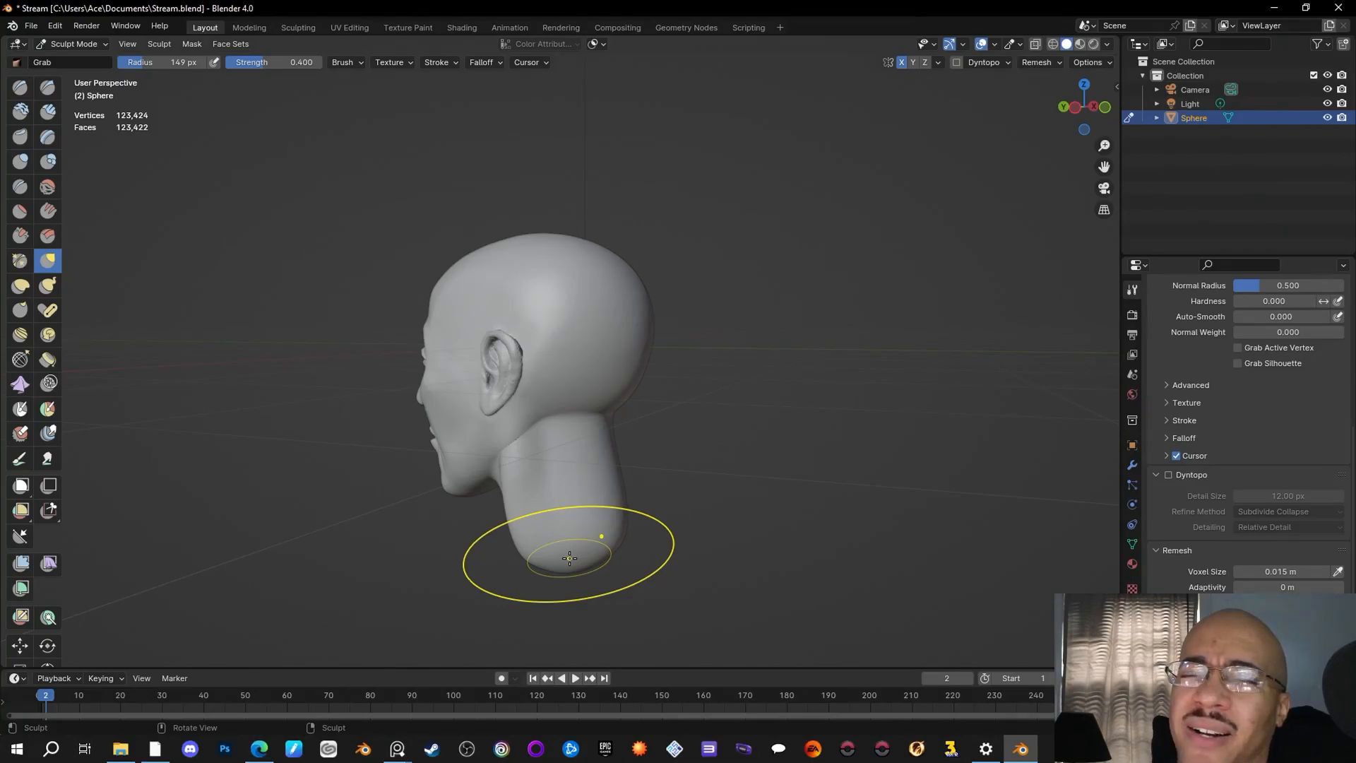
Step: Check the neck from the front and both sides, and adjust its side contour below the jaw with Grab
mouse_move(702, 348)
middle_down()
mouse_move(919, 388)
mouse_move(832, 478)
middle_up()
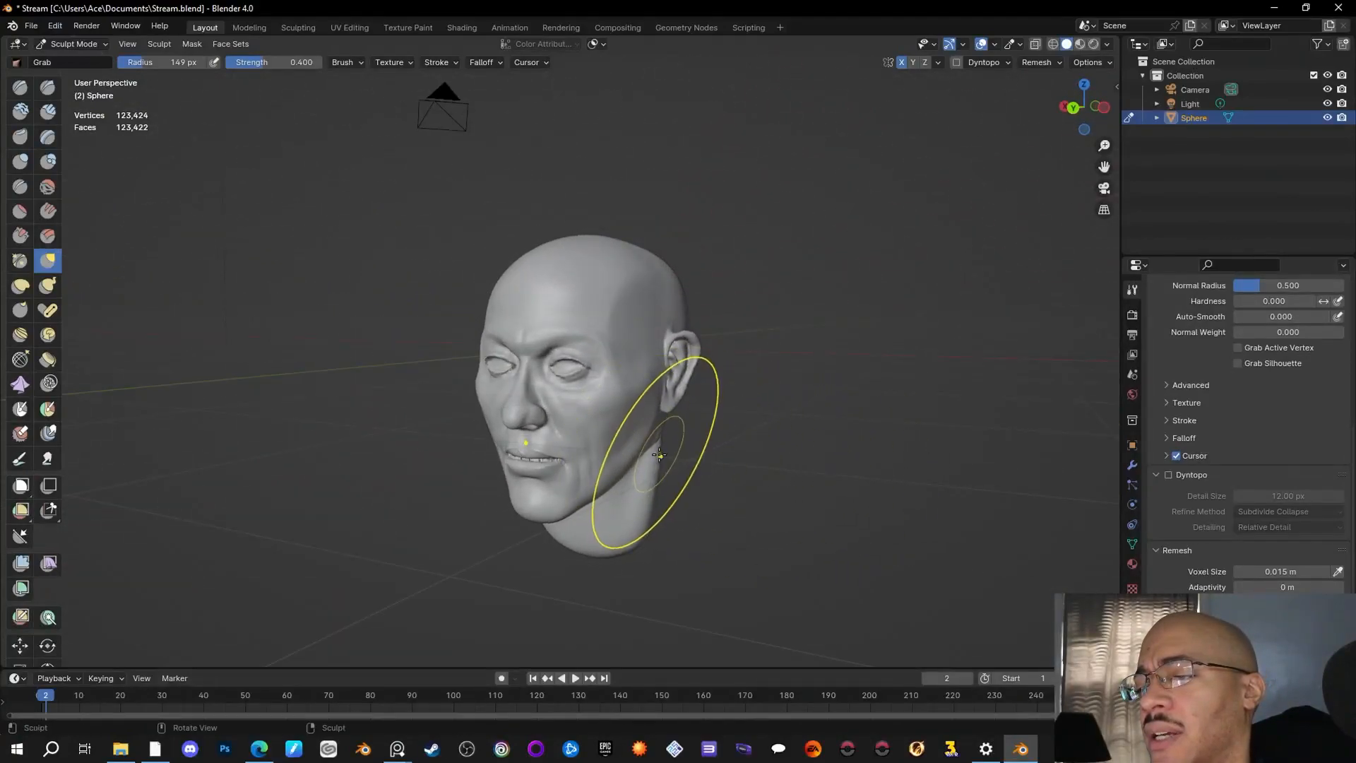
mouse_move(659, 458)
middle_down()
mouse_move(790, 493)
mouse_move(816, 484)
mouse_move(767, 481)
mouse_move(882, 528)
middle_up()
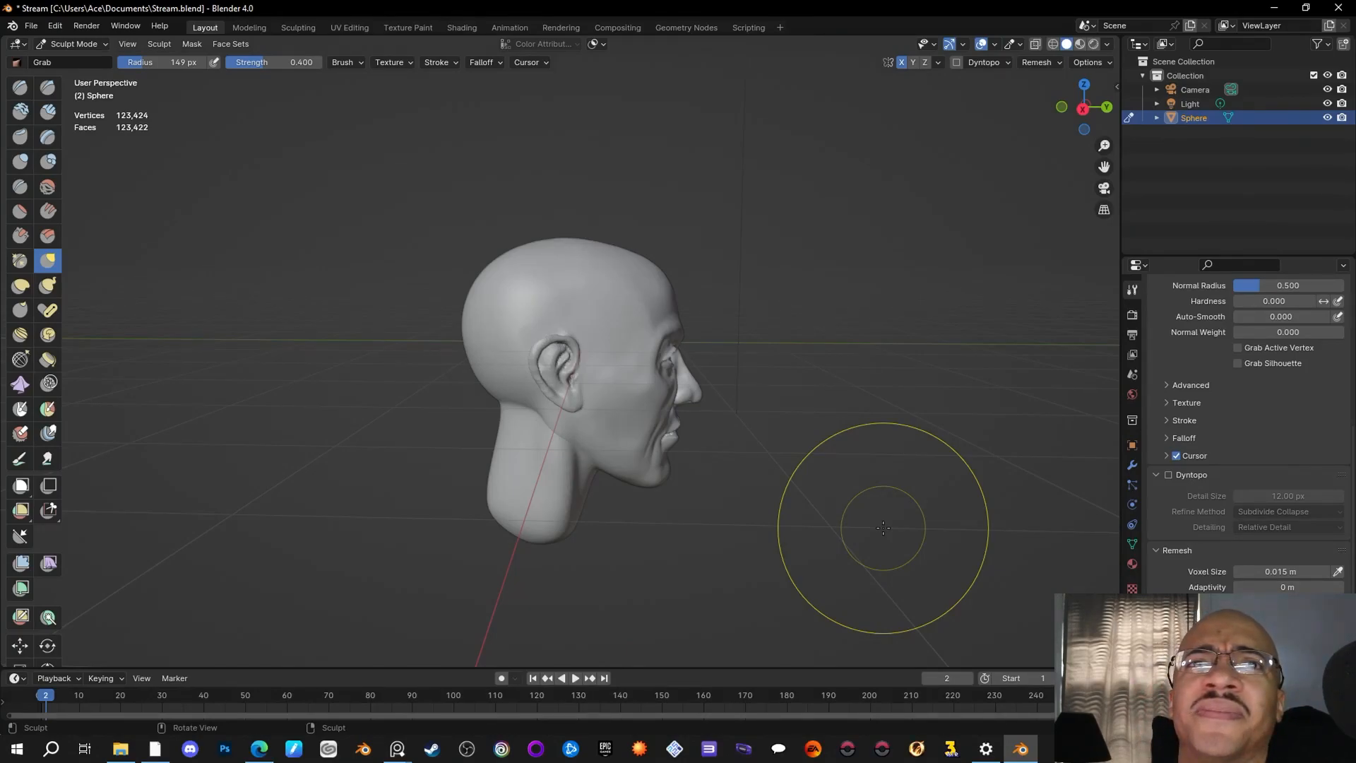
mouse_move(877, 530)
middle_down()
mouse_move(817, 448)
mouse_move(889, 461)
mouse_move(802, 454)
mouse_move(802, 469)
mouse_move(918, 472)
mouse_move(821, 481)
middle_up()
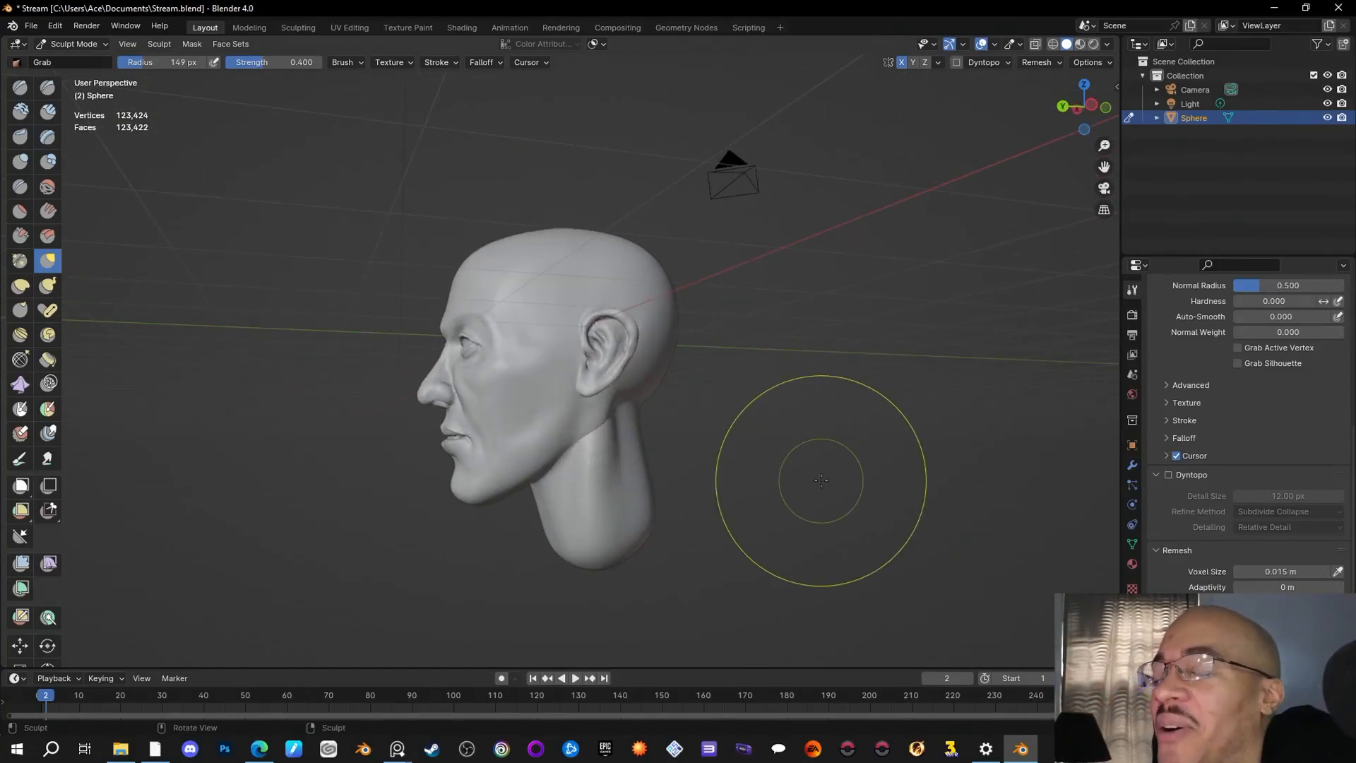
middle_drag(735, 424, 850, 372)
drag(675, 429, 669, 435)
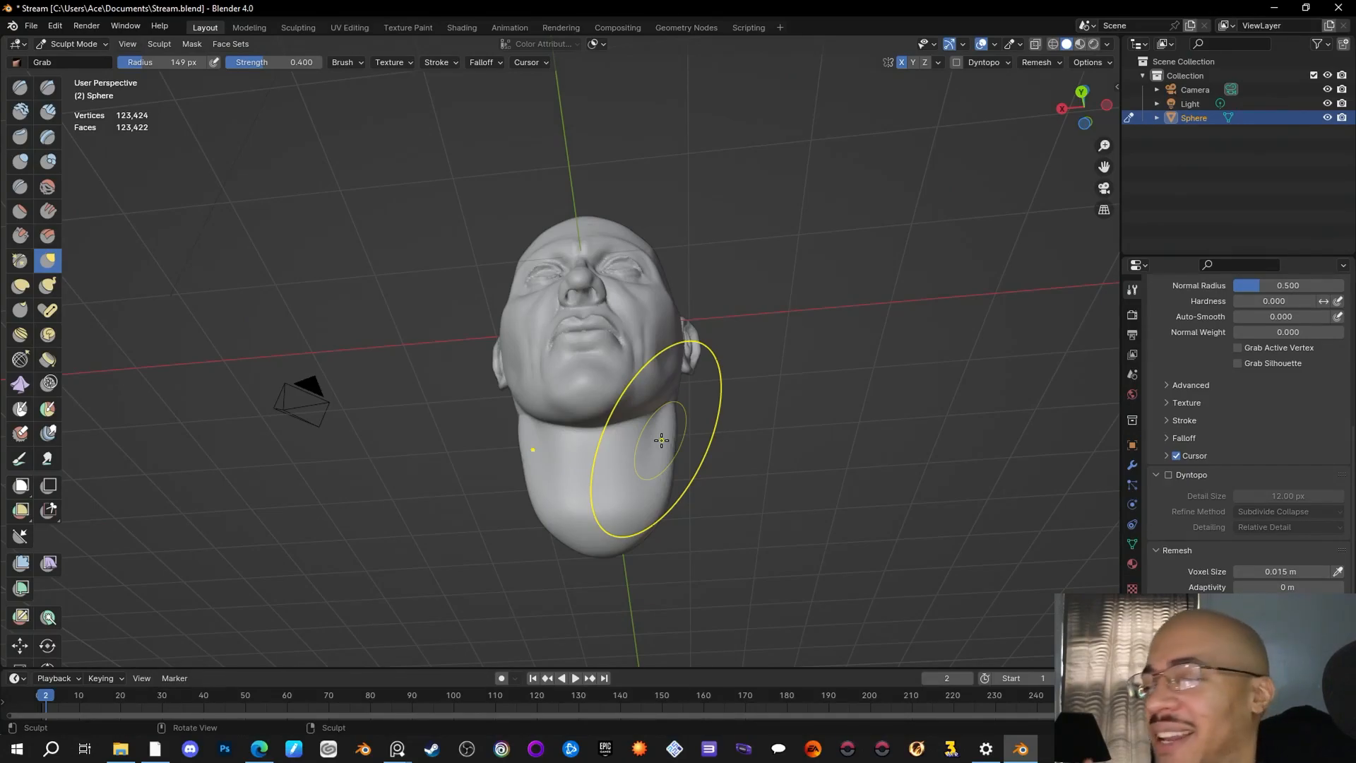
drag(664, 427, 669, 418)
Step: Switch to Inflate/Deflate with a 28 px radius and build up an Adam's apple on the front of the neck below the chin
mouse_move(811, 440)
middle_down()
mouse_move(774, 508)
mouse_move(690, 484)
mouse_move(894, 553)
mouse_move(878, 438)
mouse_move(823, 508)
middle_up()
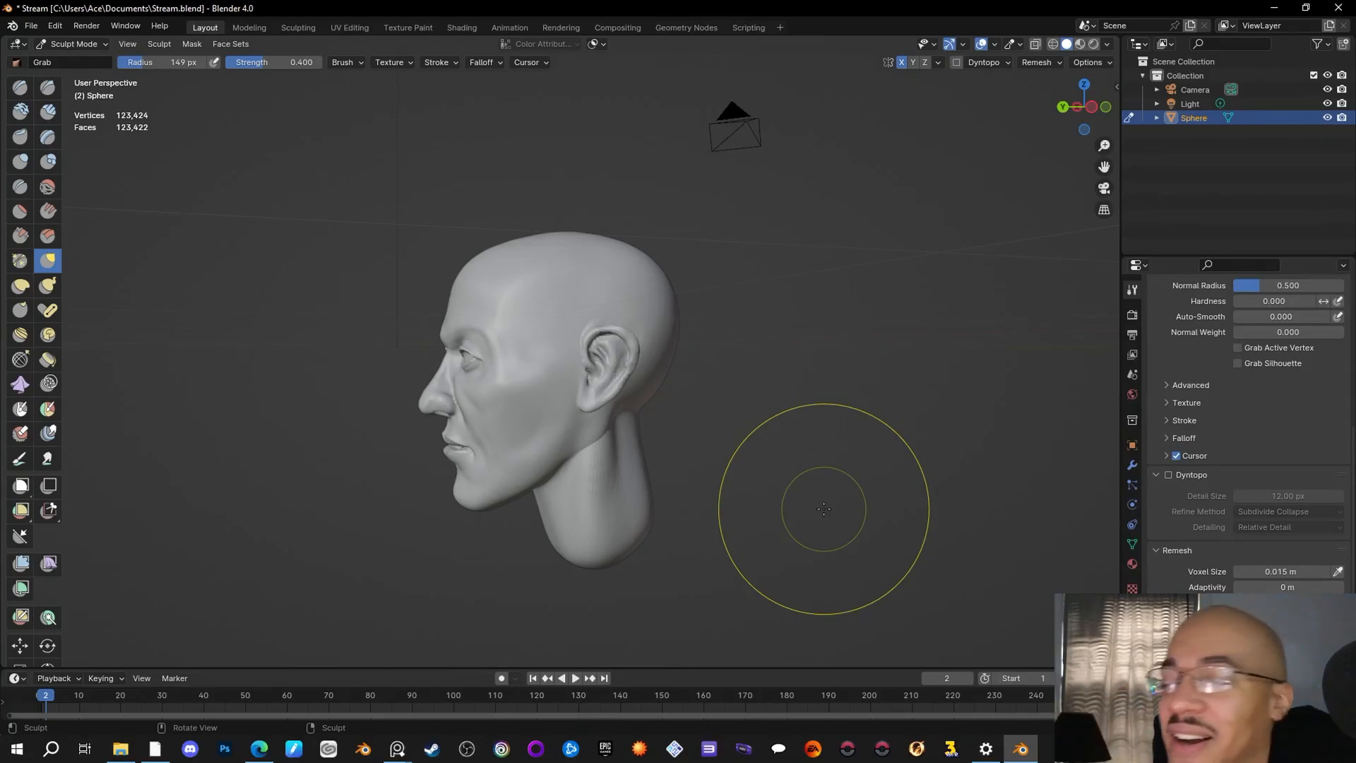
mouse_move(810, 422)
middle_down()
mouse_move(795, 452)
mouse_move(774, 420)
mouse_move(746, 492)
mouse_move(913, 406)
mouse_move(876, 403)
mouse_move(915, 377)
middle_up()
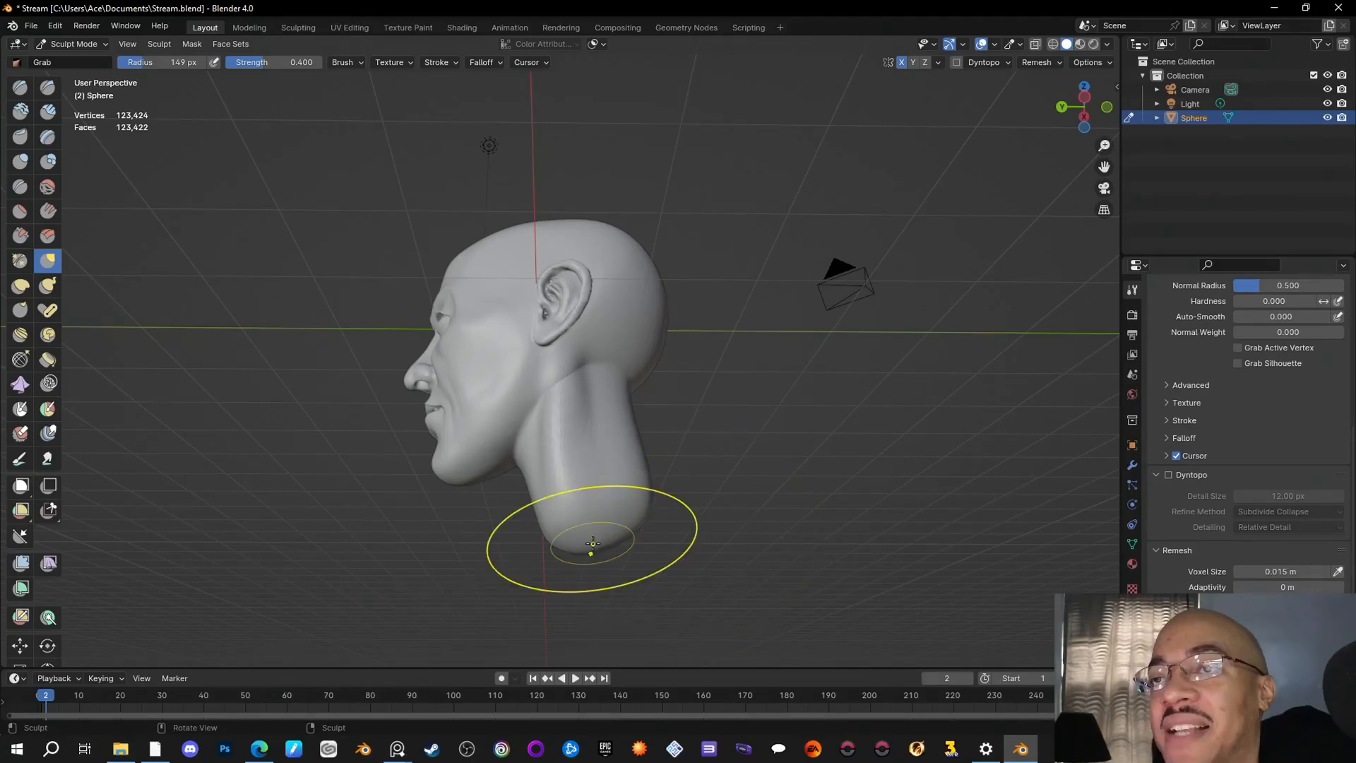
mouse_move(593, 543)
middle_down()
mouse_move(841, 456)
mouse_move(772, 466)
middle_up()
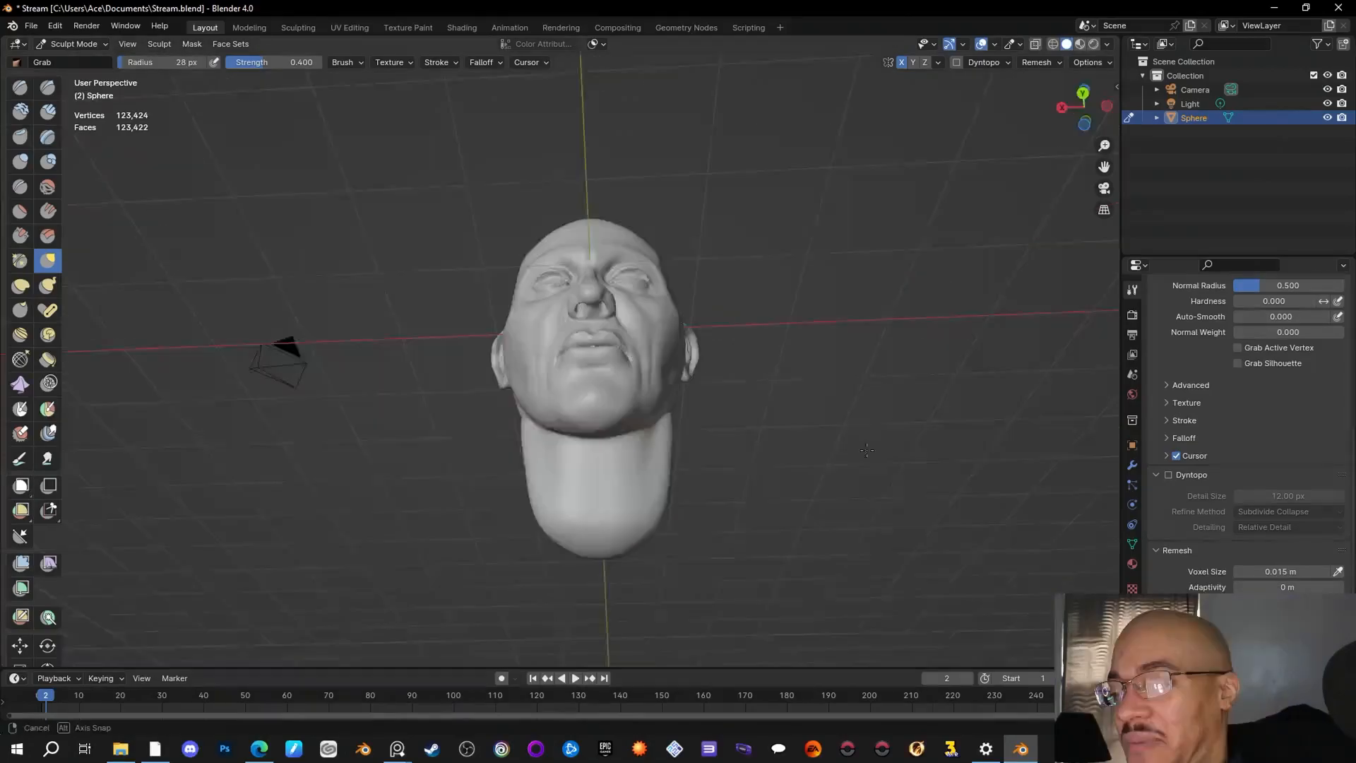
middle_drag(866, 449, 804, 498)
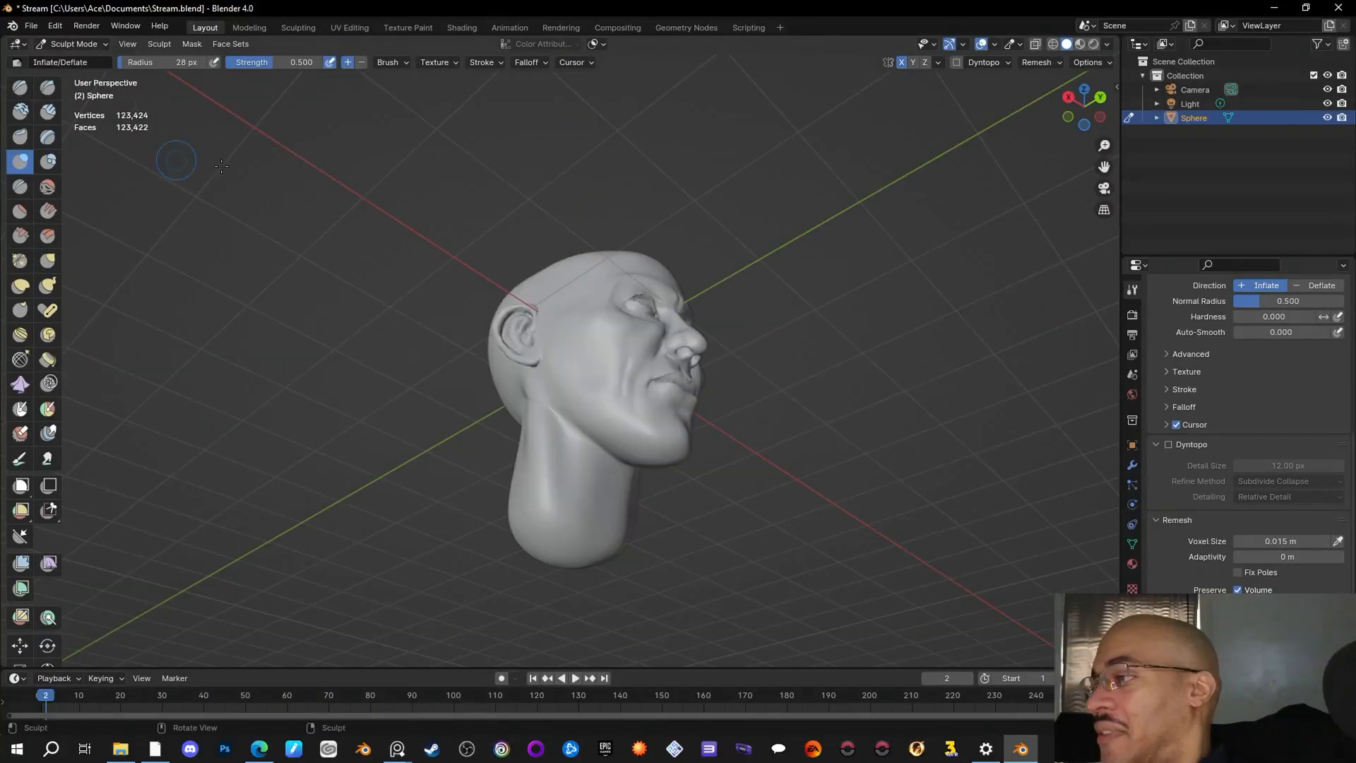
drag(611, 471, 612, 470)
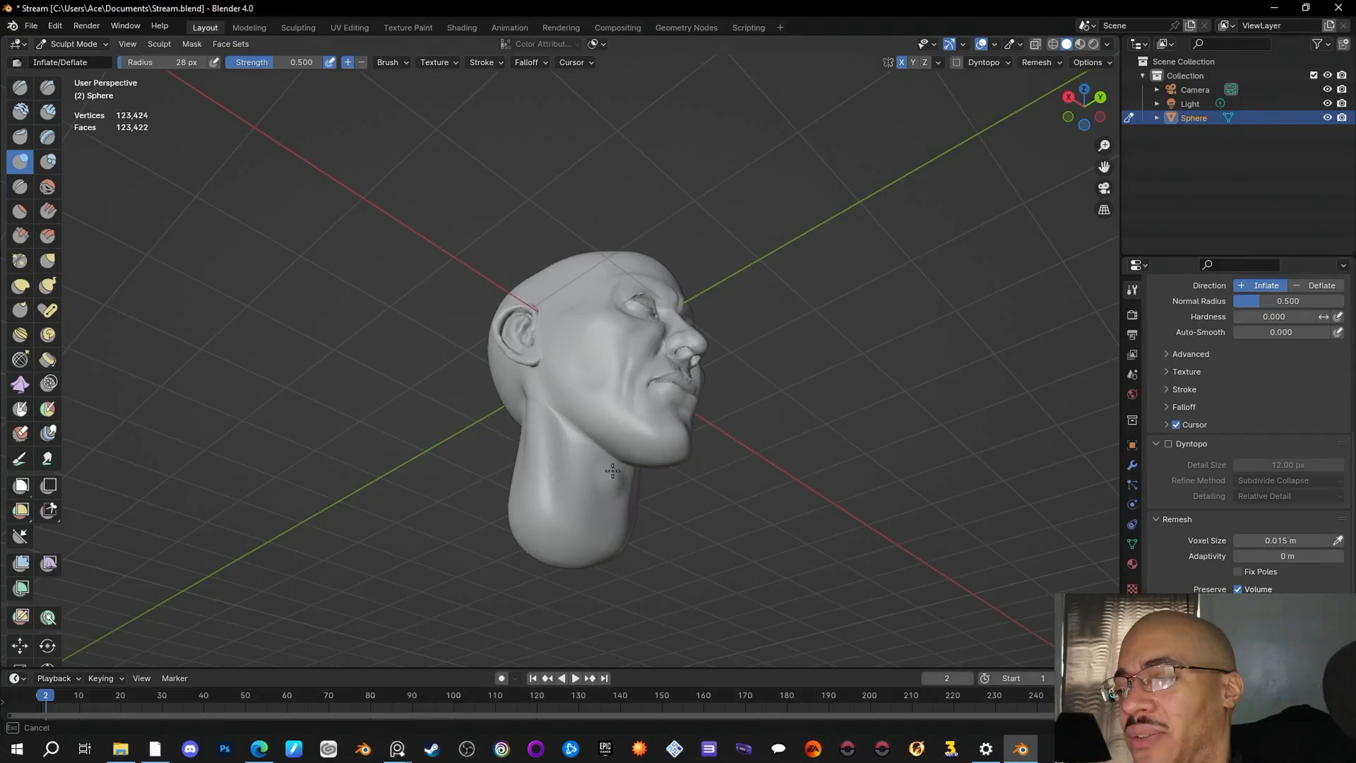
middle_drag(612, 470, 663, 519)
mouse_move(600, 467)
mouse_down()
mouse_move(597, 451)
mouse_move(590, 494)
mouse_up()
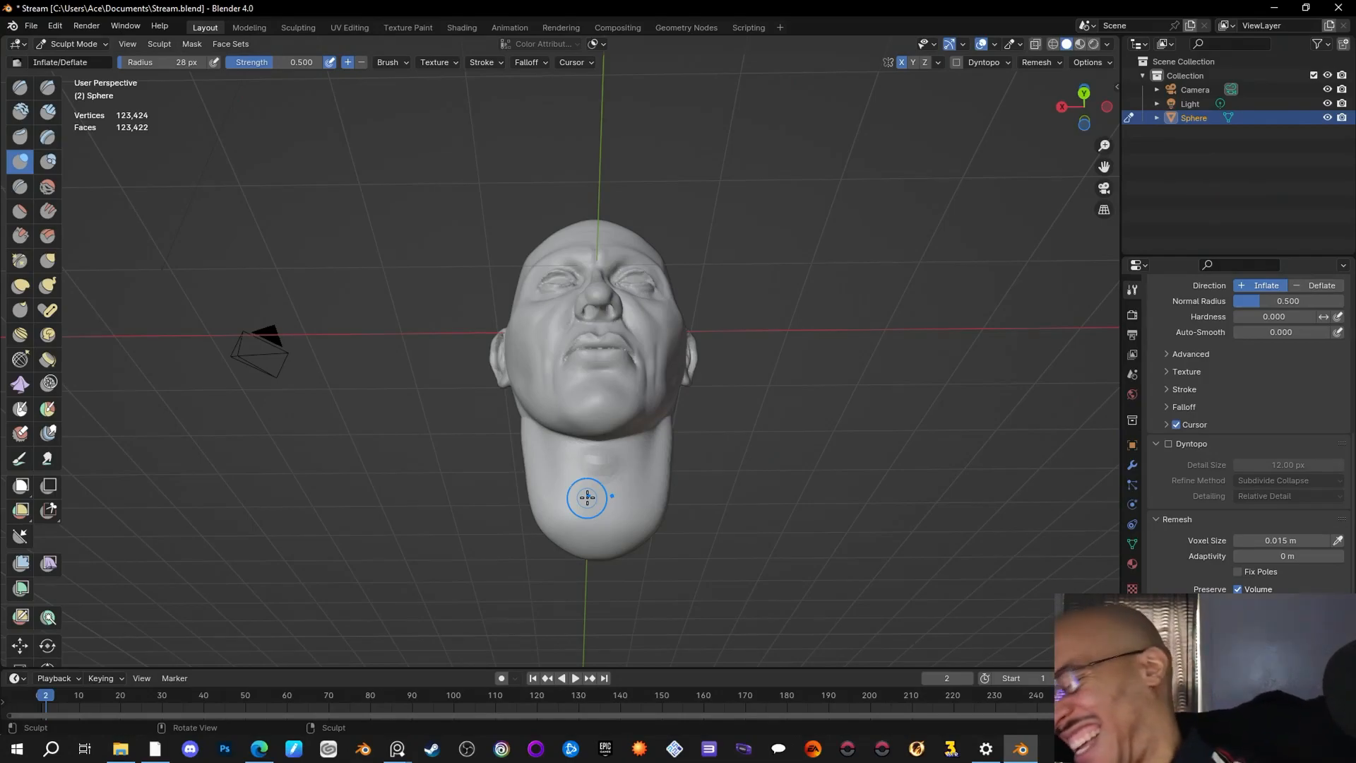
mouse_move(580, 450)
mouse_down()
mouse_move(624, 449)
mouse_move(594, 470)
mouse_move(572, 452)
mouse_up()
Step: Strengthen the Adam's apple with more Inflate/Deflate strokes while viewing the throat at an angle
mouse_move(581, 466)
middle_down()
mouse_move(872, 495)
mouse_move(871, 480)
middle_up()
mouse_move(609, 488)
mouse_down()
mouse_move(605, 516)
mouse_move(600, 498)
mouse_move(619, 498)
mouse_move(595, 482)
mouse_move(608, 512)
mouse_move(609, 484)
mouse_up()
mouse_move(608, 483)
middle_down()
mouse_move(713, 514)
mouse_move(678, 505)
mouse_move(783, 510)
middle_up()
drag(602, 479, 619, 490)
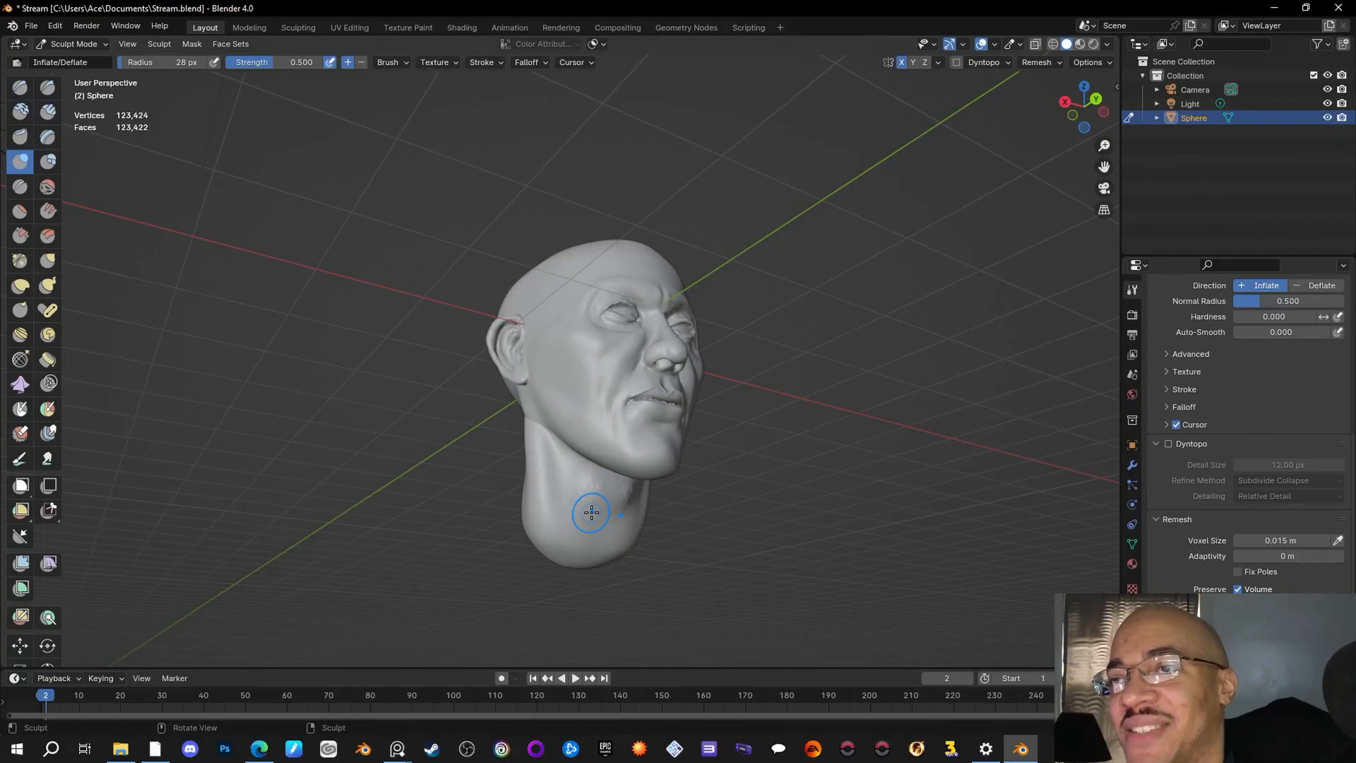
middle_drag(591, 511, 664, 510)
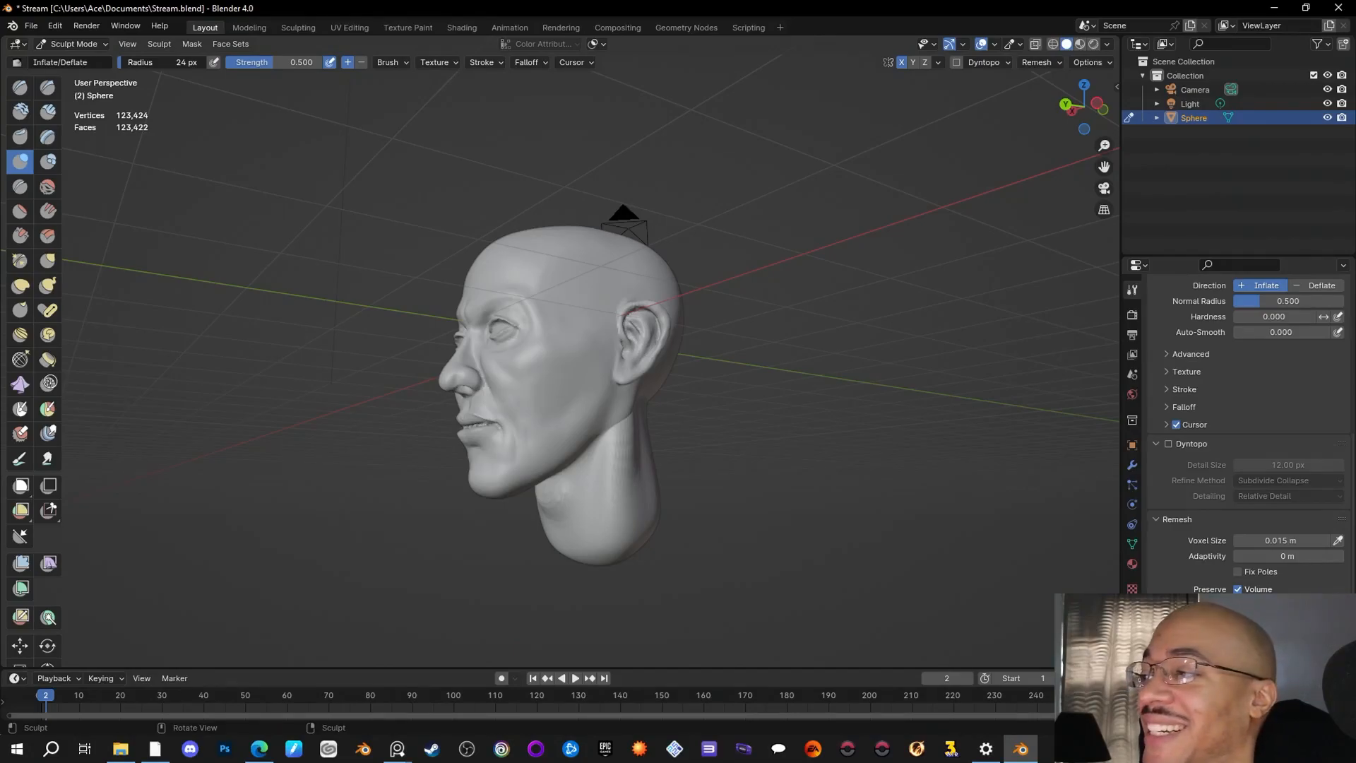
Step: Set the brush radius to 47 px, switch to Grab, and pull the Adam's apple forward in side view
drag(125, 65, 163, 66)
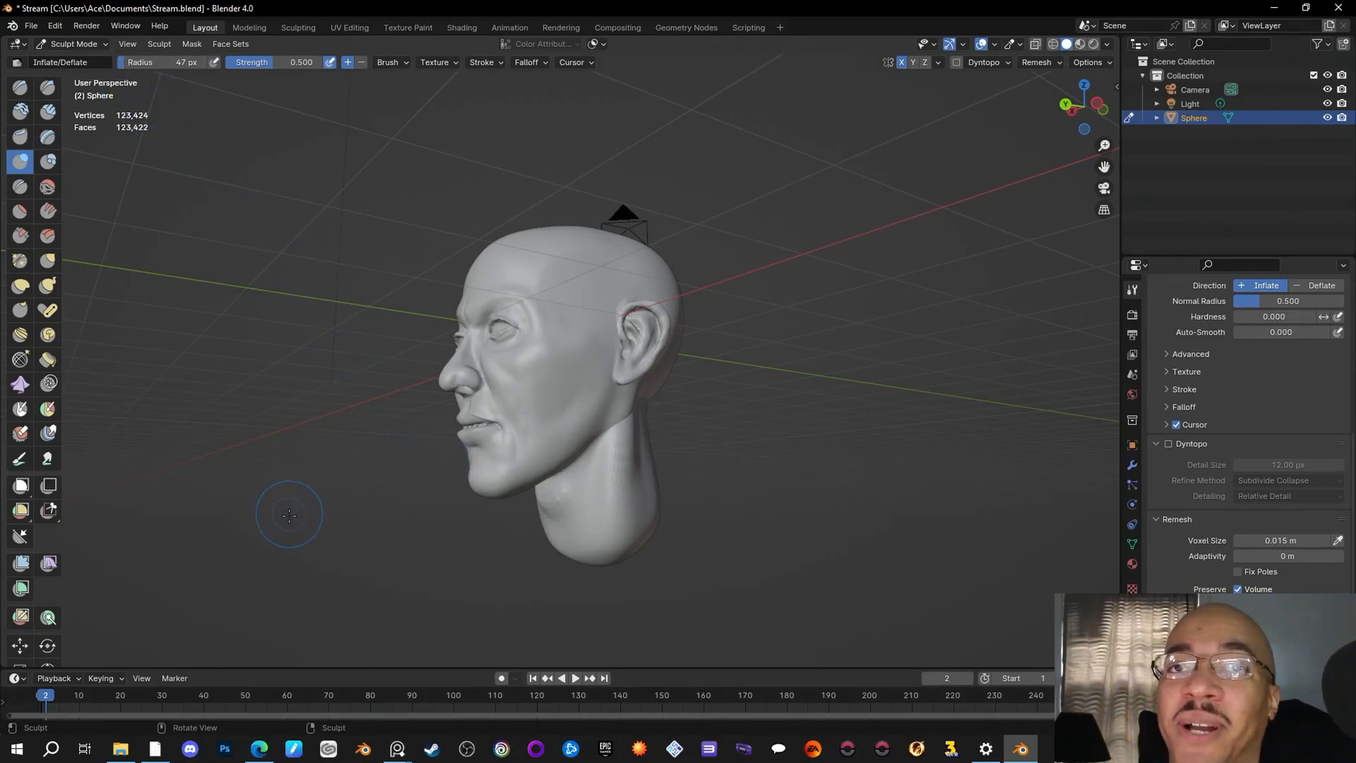
mouse_move(269, 567)
middle_down()
mouse_move(308, 556)
mouse_move(636, 568)
middle_up()
scroll(550, 569, up, 2)
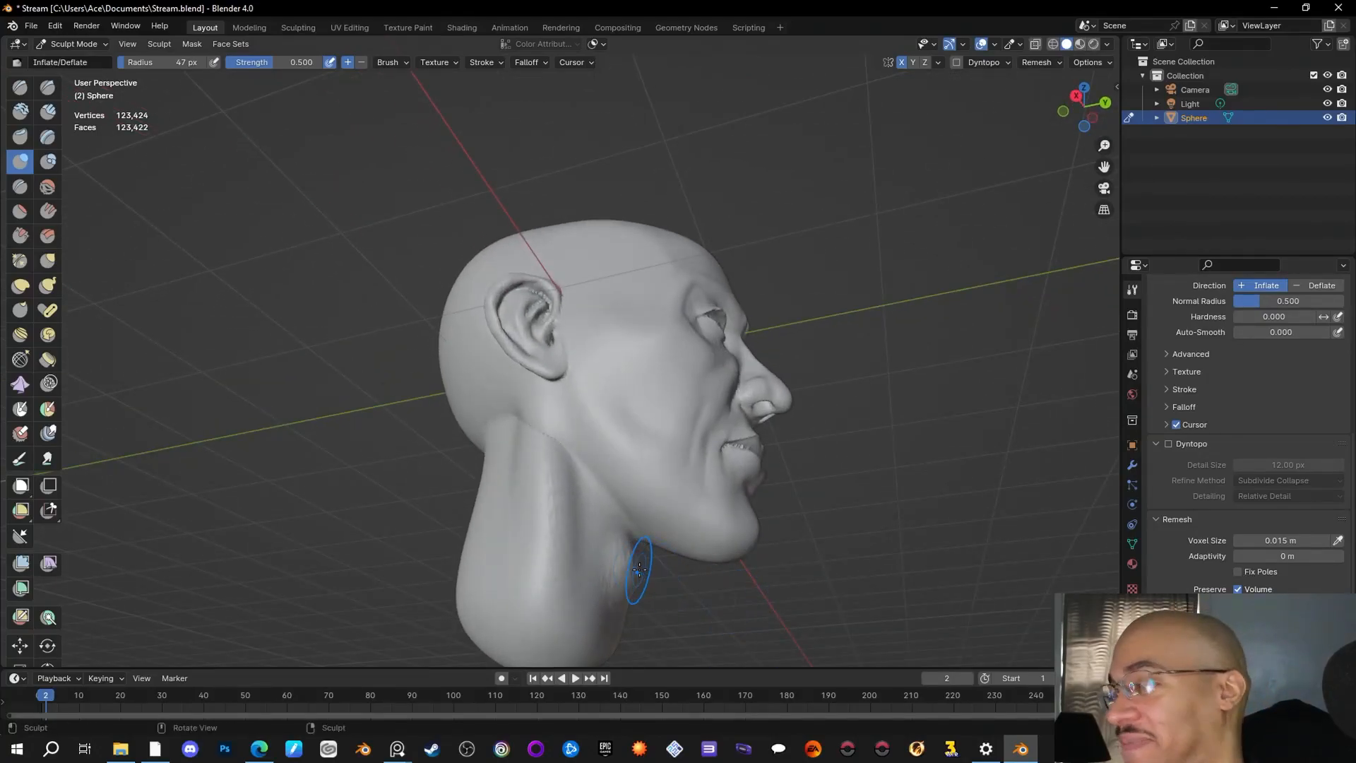
click(47, 260)
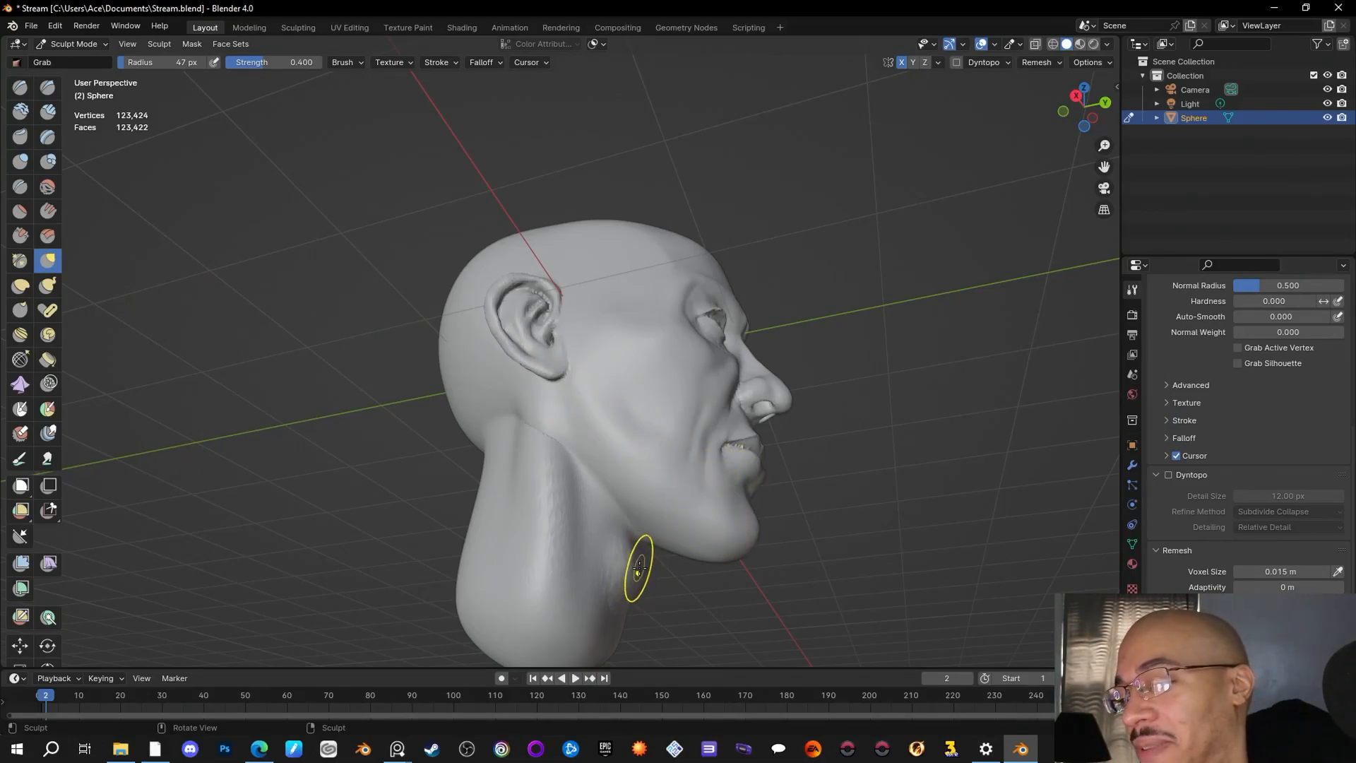
drag(639, 568, 649, 570)
Step: Narrow the Adam's apple from the front with Grab at a 66 px radius and check it from both sides
mouse_move(833, 590)
middle_down()
mouse_move(756, 590)
mouse_move(823, 574)
middle_up()
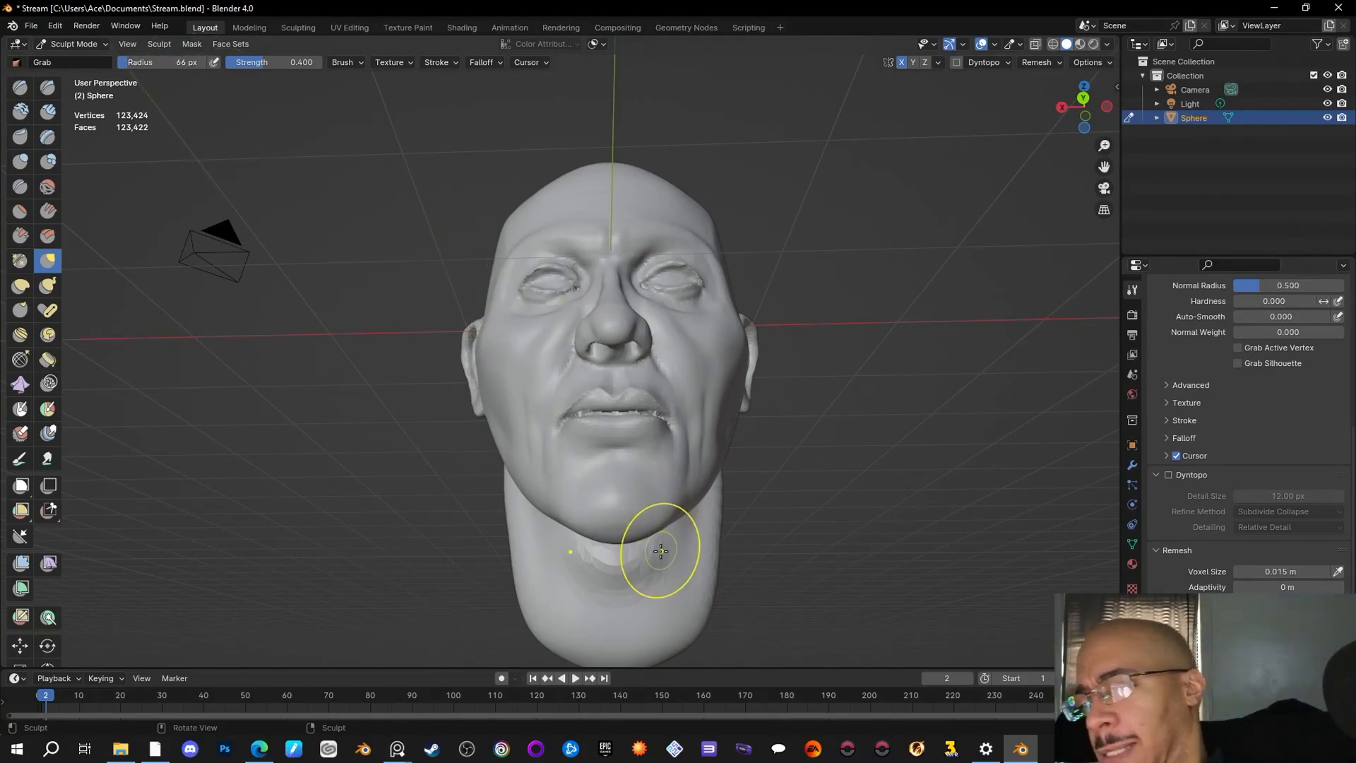
drag(655, 554, 648, 557)
mouse_move(657, 557)
middle_down()
mouse_move(846, 562)
mouse_move(657, 565)
middle_up()
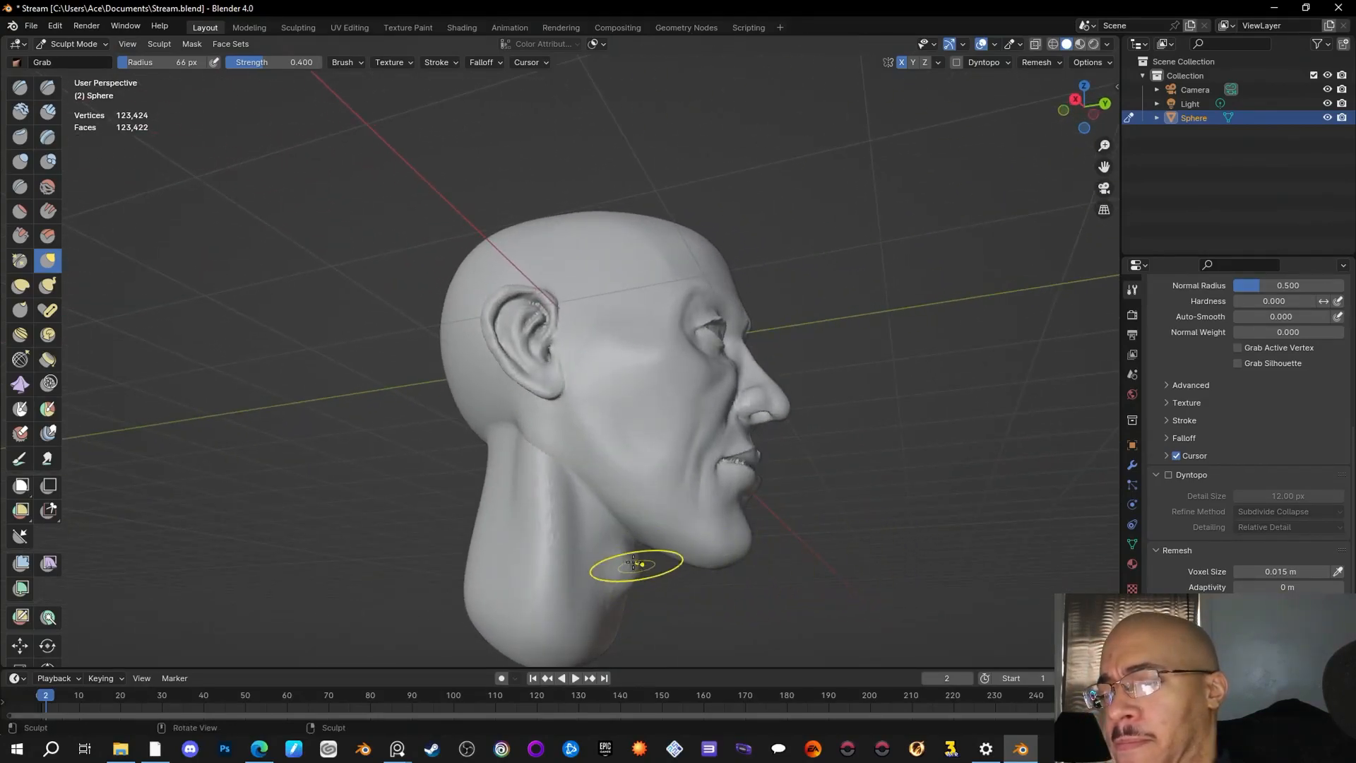
mouse_move(706, 597)
middle_down()
mouse_move(693, 604)
mouse_move(740, 564)
middle_up()
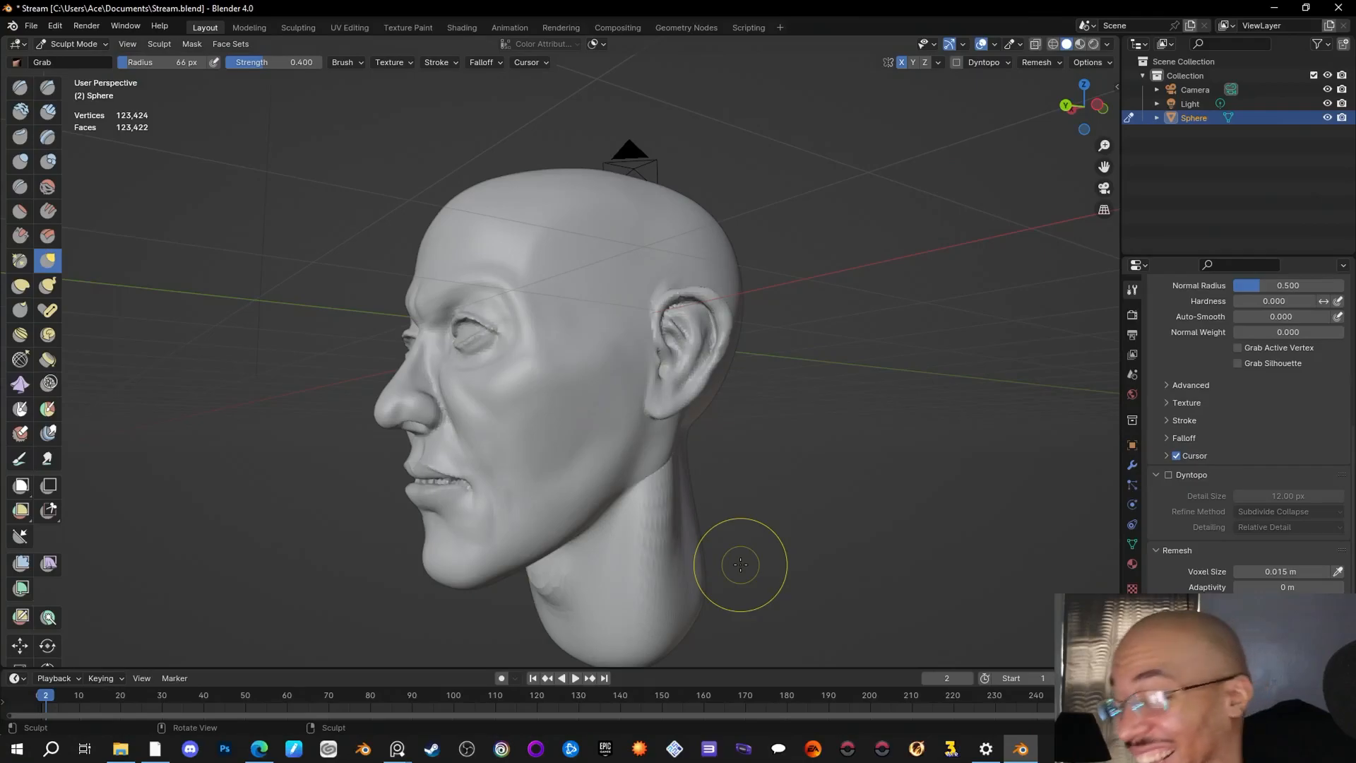
Step: Refine the side of the neck and throat beneath the jawline with Grab strokes and review the head from several angles
mouse_move(740, 564)
middle_down()
mouse_move(841, 480)
mouse_move(947, 468)
mouse_move(837, 463)
mouse_move(874, 464)
mouse_move(645, 389)
middle_up()
mouse_move(608, 404)
mouse_down()
mouse_move(621, 385)
mouse_move(585, 418)
mouse_up()
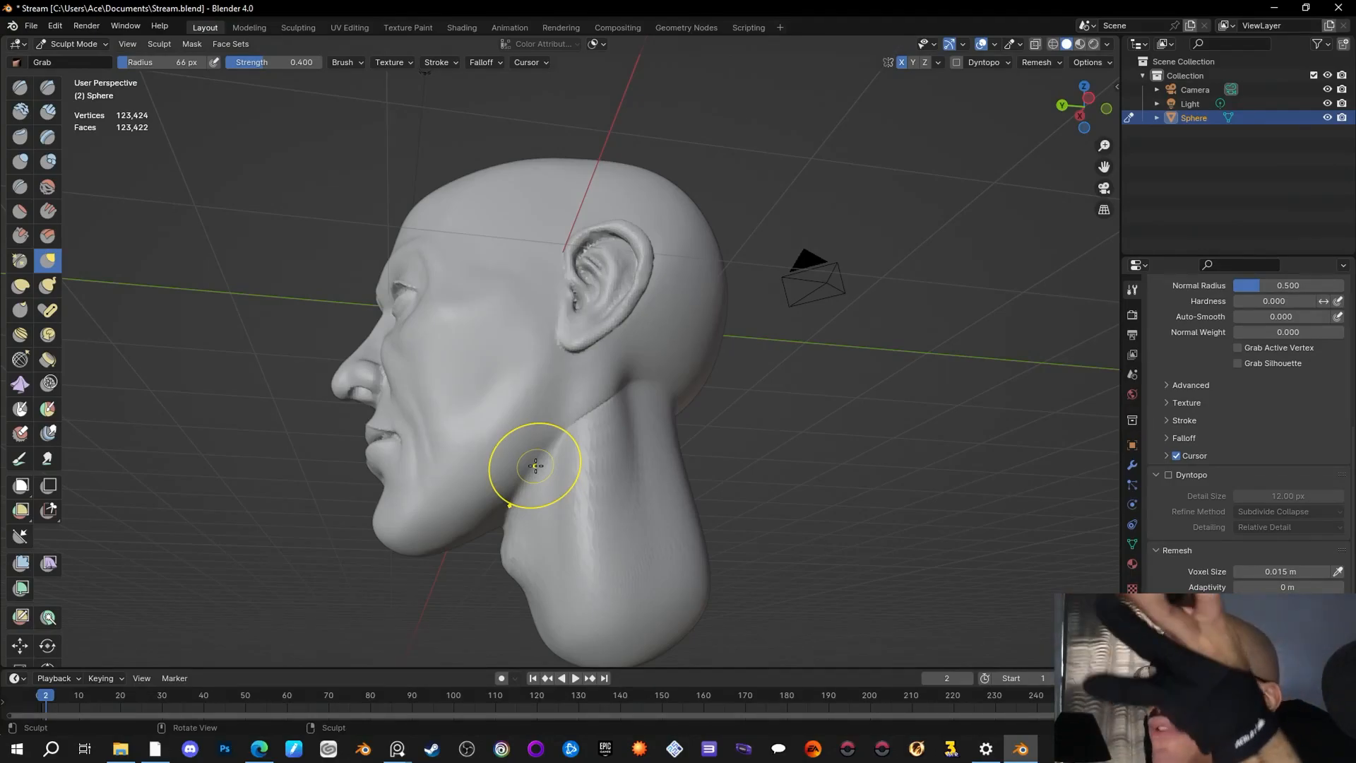
mouse_move(535, 465)
middle_down()
mouse_move(988, 490)
mouse_move(868, 537)
mouse_move(923, 547)
mouse_move(897, 508)
mouse_move(908, 468)
mouse_move(273, 311)
mouse_move(868, 525)
mouse_move(857, 501)
middle_up()
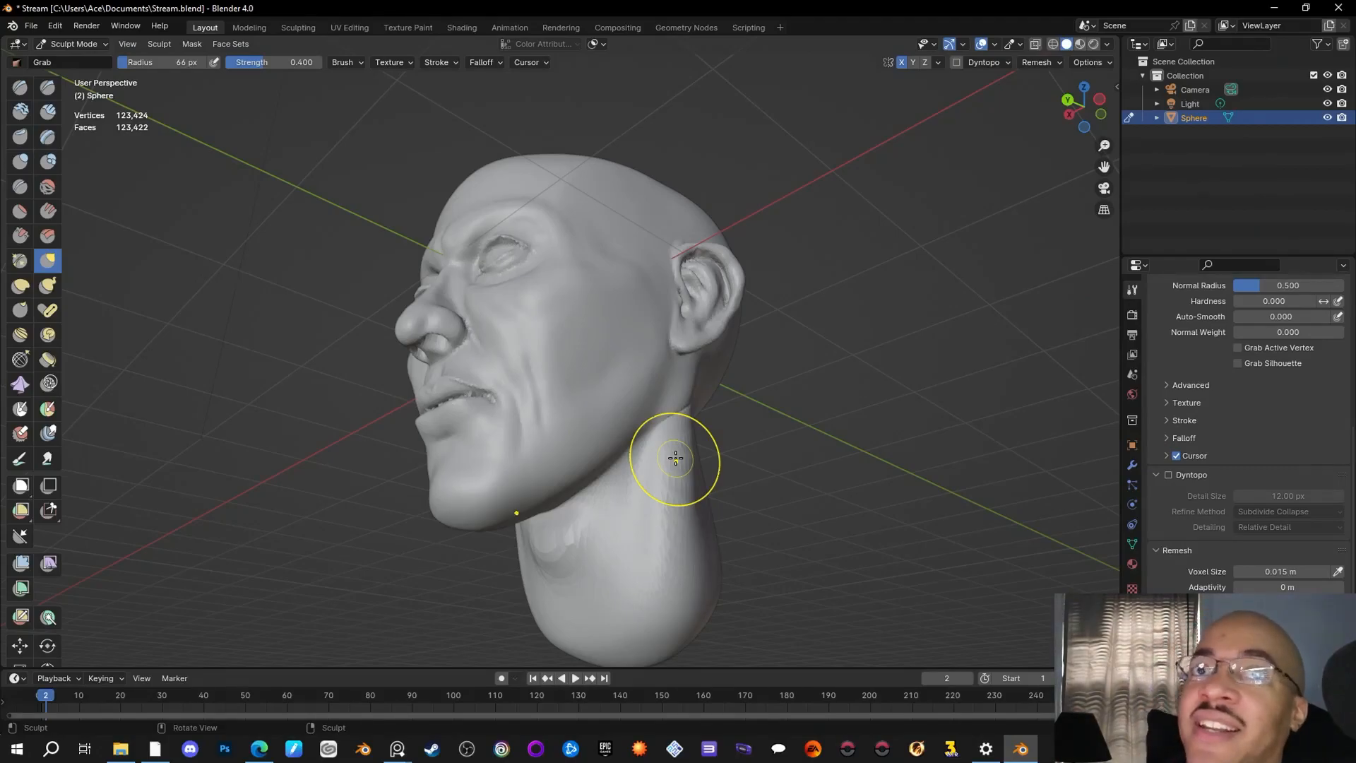
mouse_move(675, 458)
middle_down()
mouse_move(931, 490)
mouse_move(935, 431)
mouse_move(932, 489)
mouse_move(908, 506)
mouse_move(928, 562)
mouse_move(918, 530)
mouse_move(752, 535)
mouse_move(832, 560)
middle_up()
scroll(812, 533, up, 2)
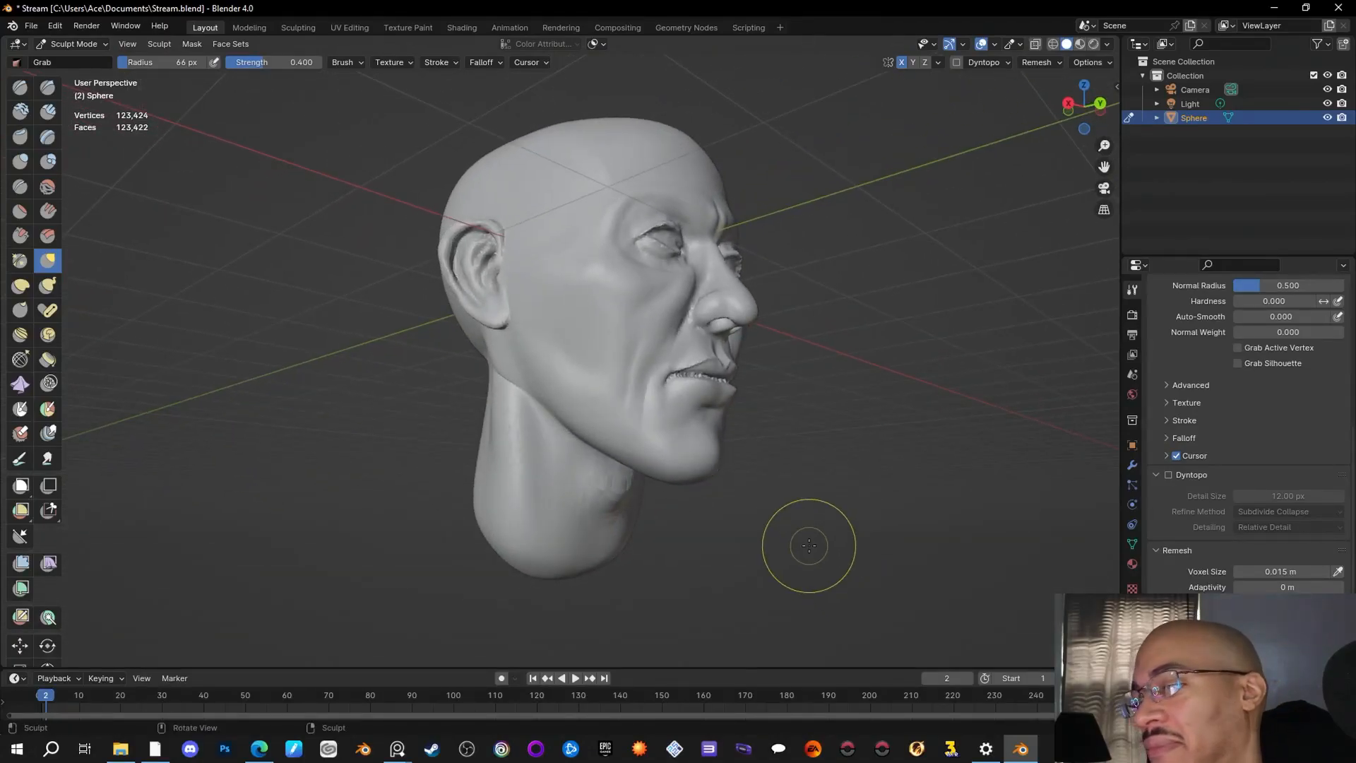
drag(586, 463, 594, 493)
mouse_move(594, 494)
mouse_down()
mouse_move(614, 478)
mouse_move(593, 453)
mouse_up()
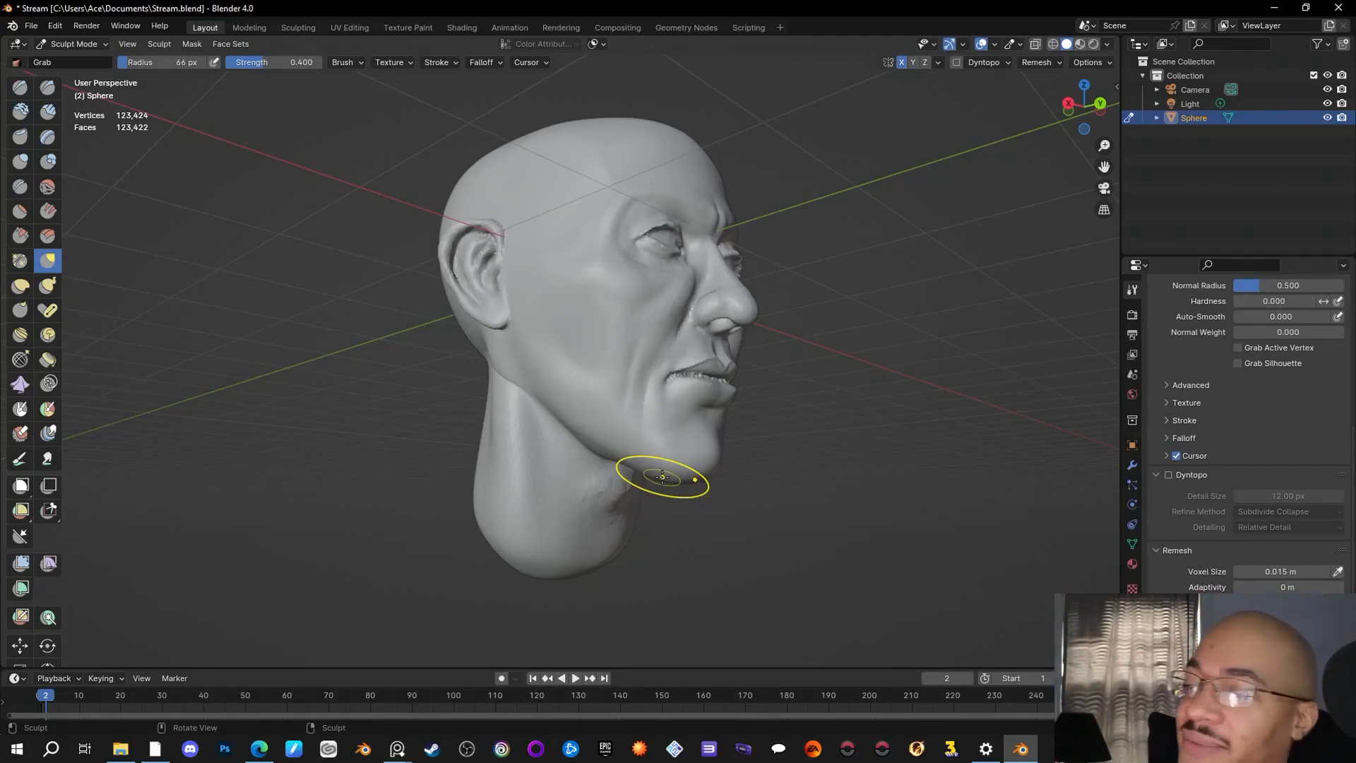
middle_drag(724, 595, 782, 582)
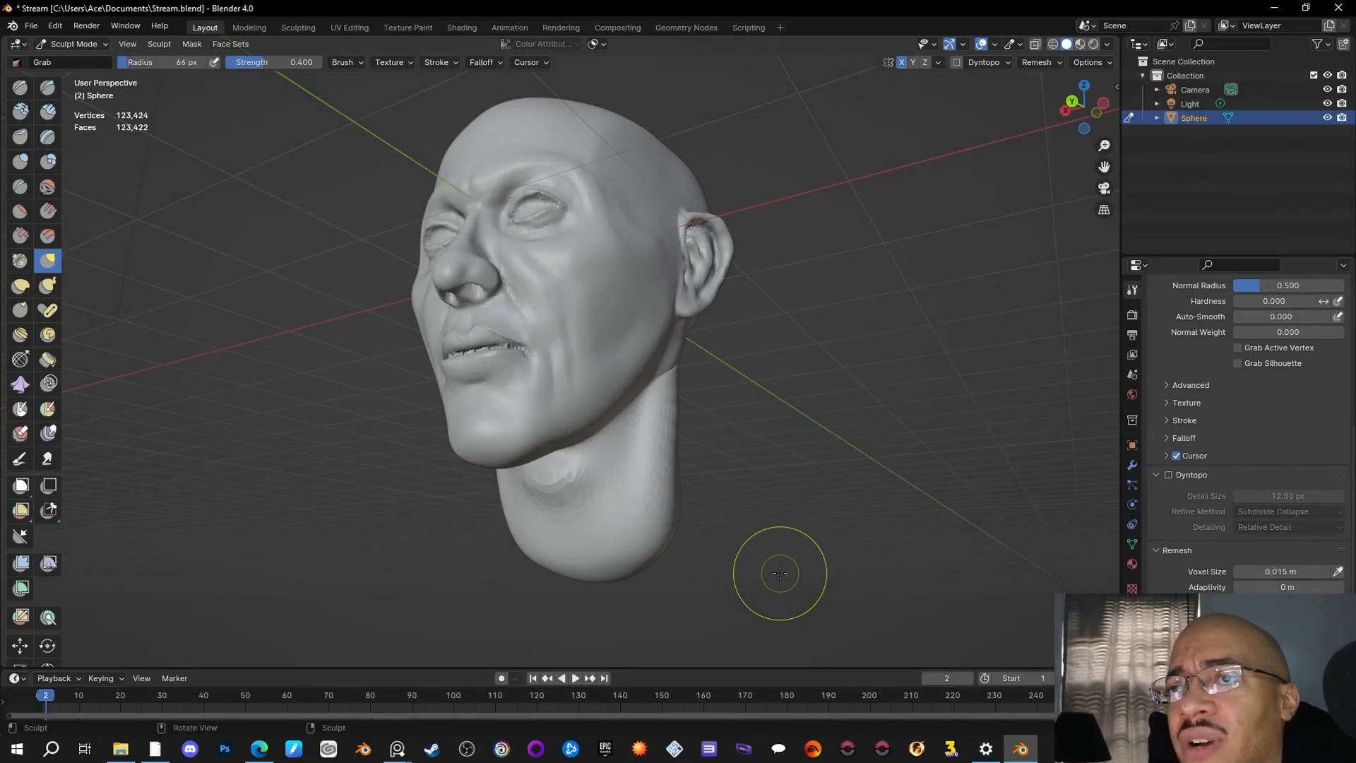
mouse_move(780, 571)
middle_down()
mouse_move(790, 540)
mouse_move(505, 604)
mouse_move(360, 595)
mouse_move(388, 576)
mouse_move(344, 562)
middle_up()
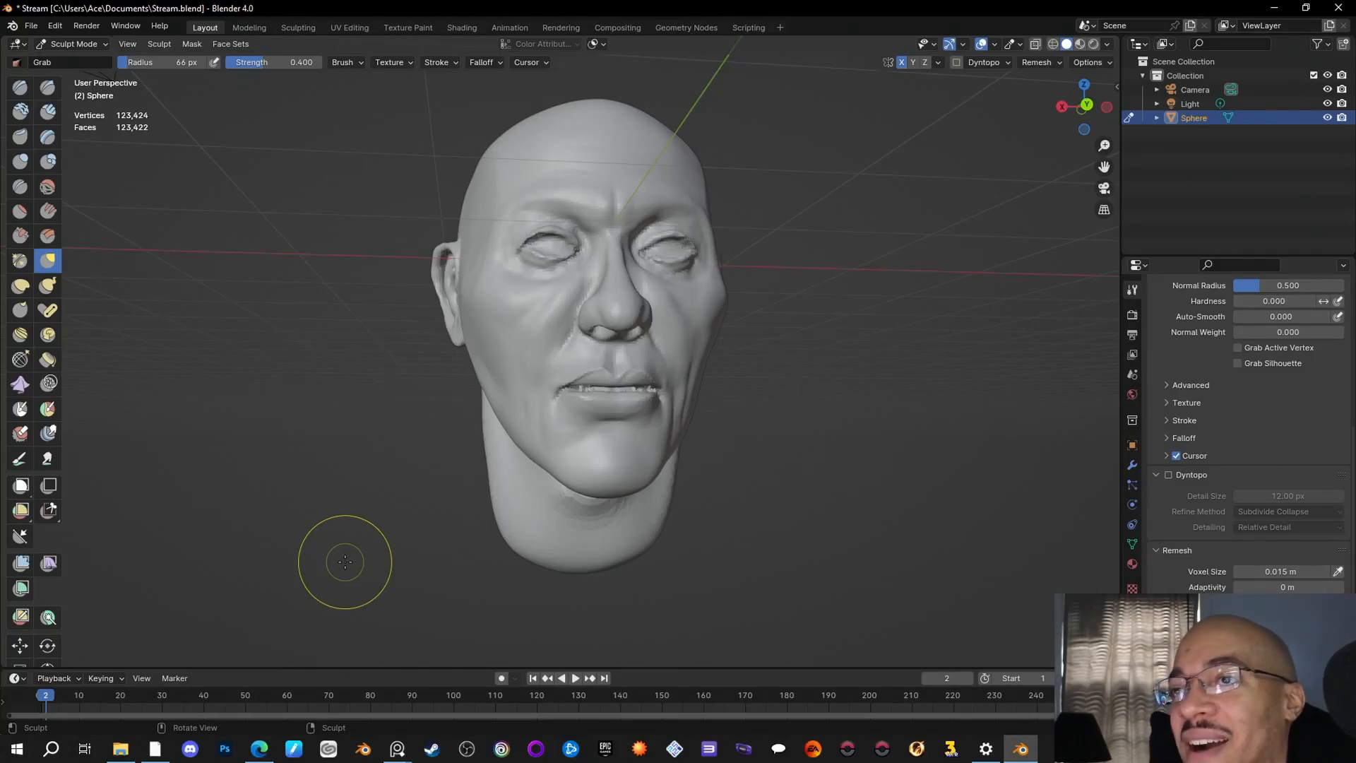
middle_drag(344, 562, 383, 544)
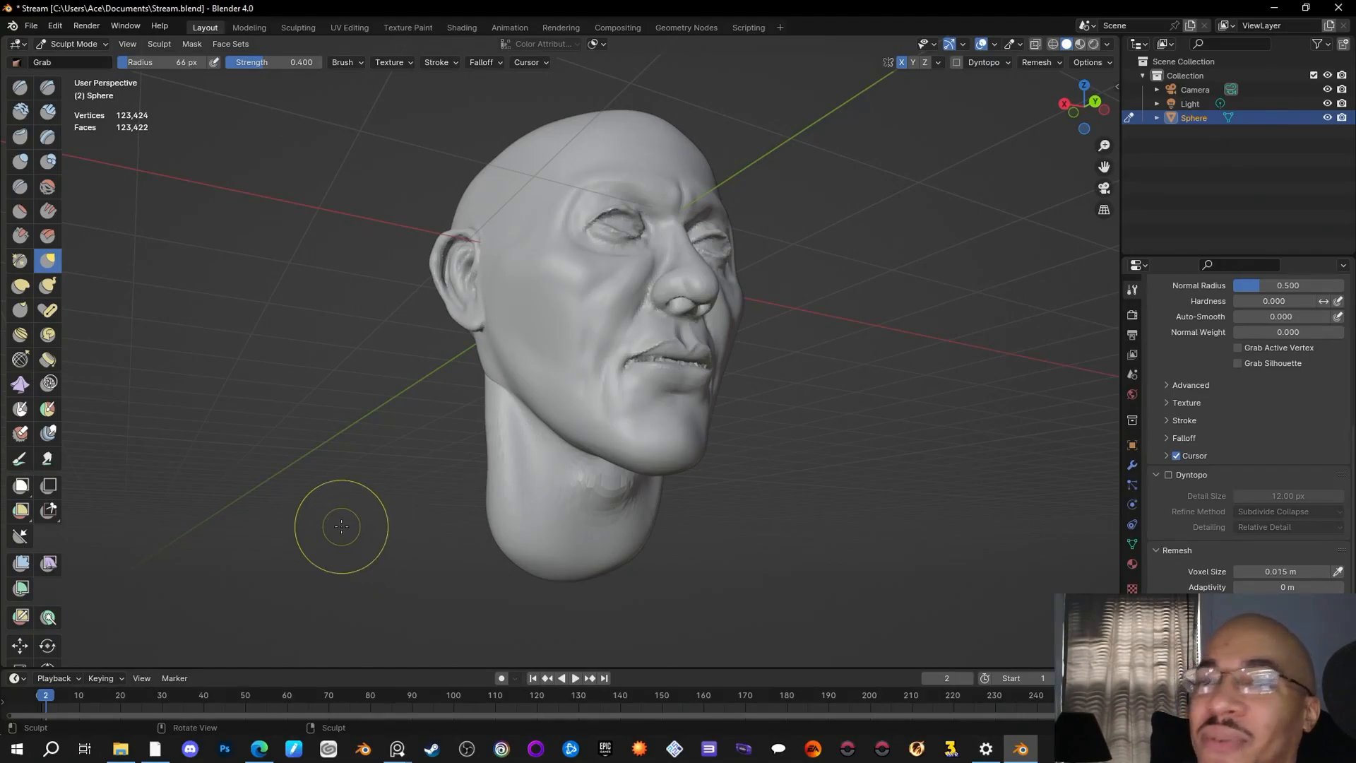
Step: Carve the groove along the neck muscle below and behind the ear with Draw Sharp in subtract mode at a 66 px radius
middle_drag(805, 448, 938, 469)
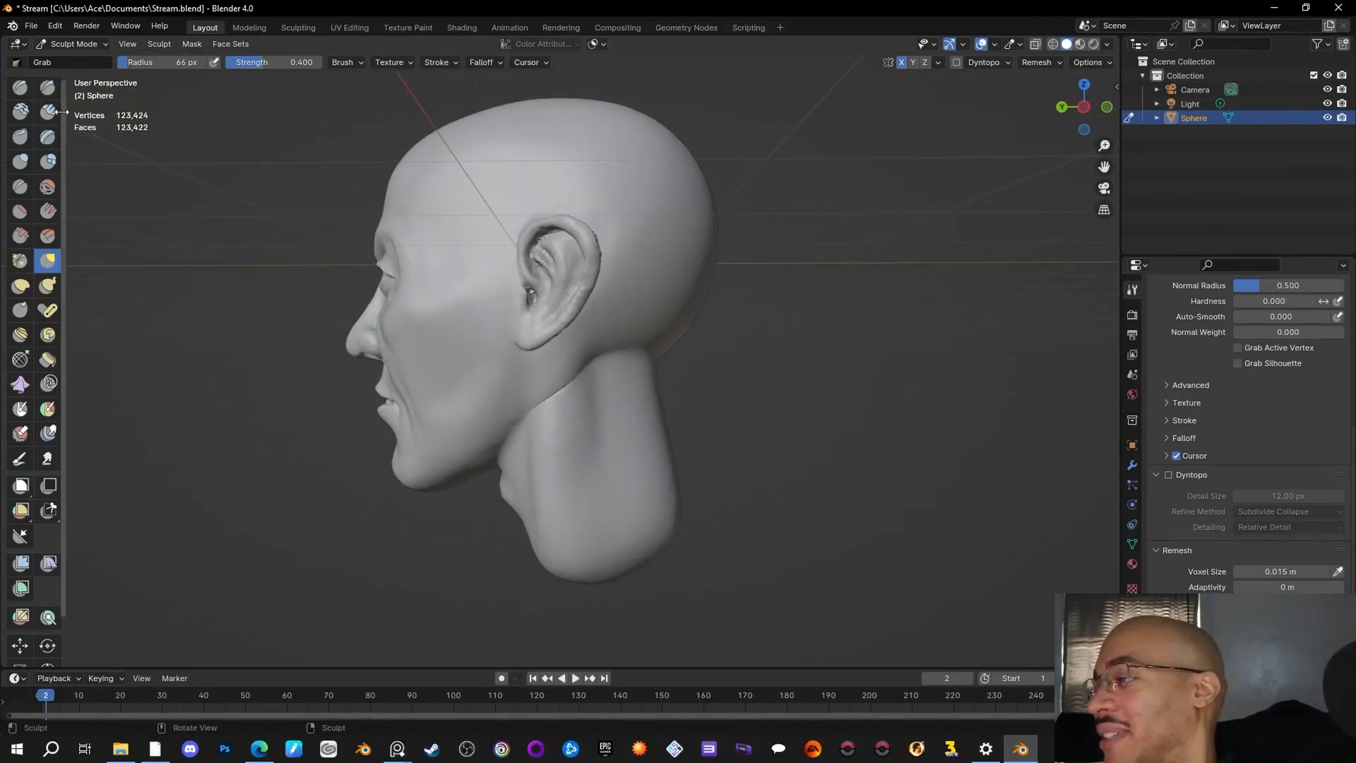
click(20, 89)
mouse_move(529, 257)
middle_down()
mouse_move(493, 356)
mouse_move(509, 369)
middle_up()
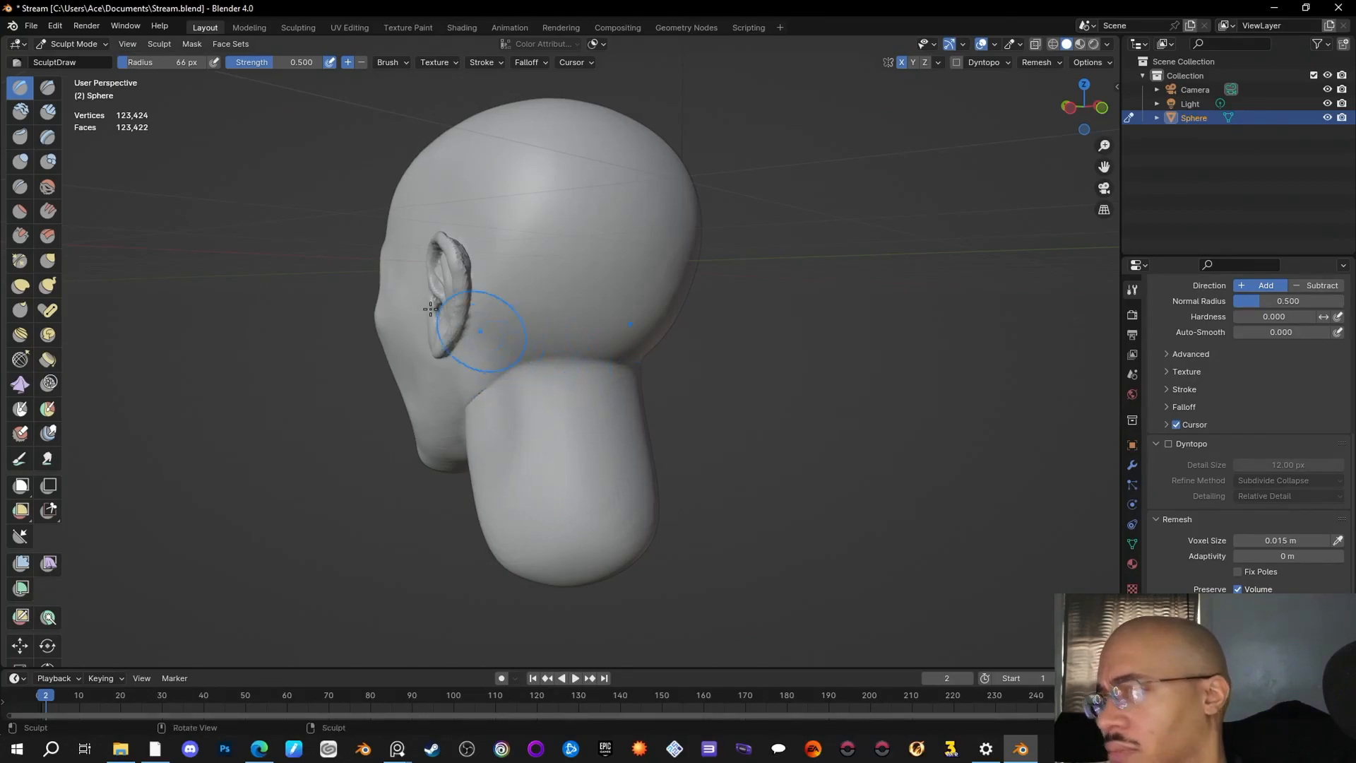
click(47, 86)
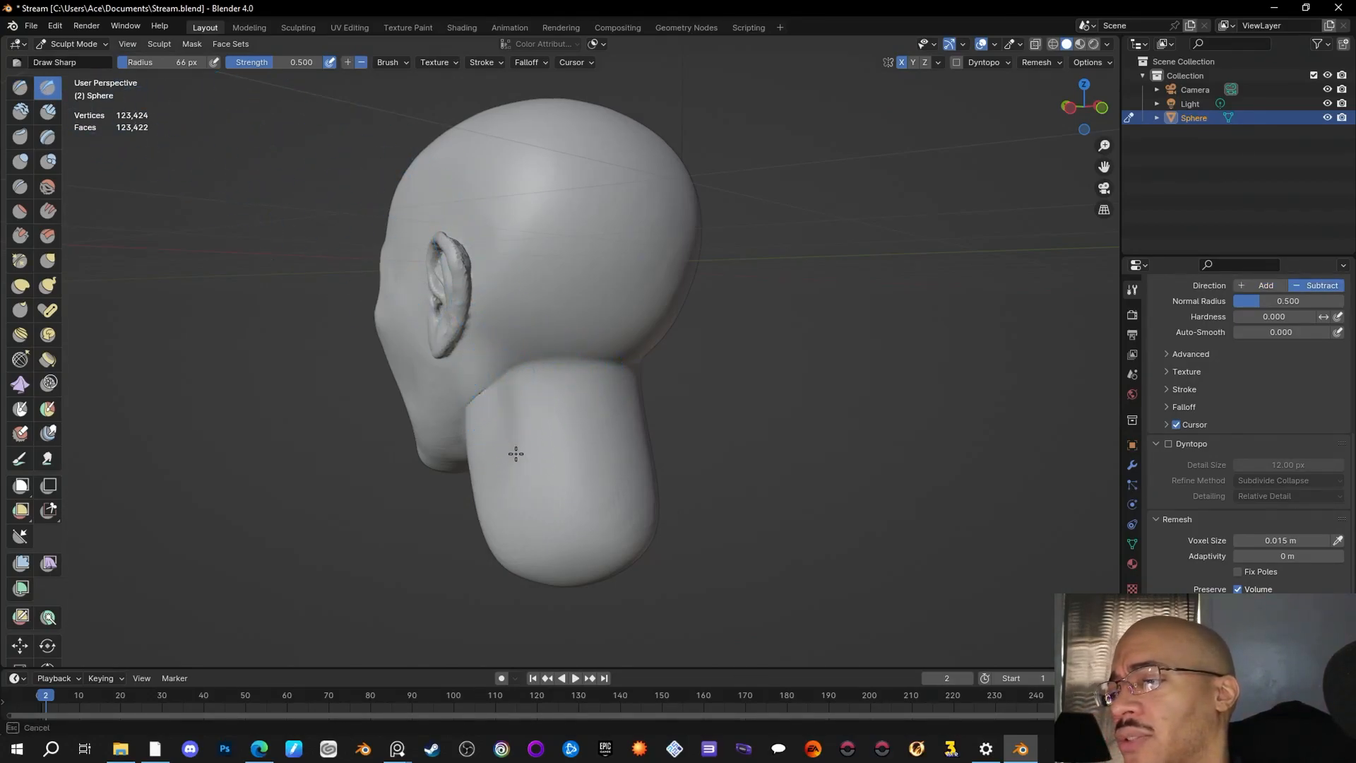
middle_drag(513, 415, 634, 394)
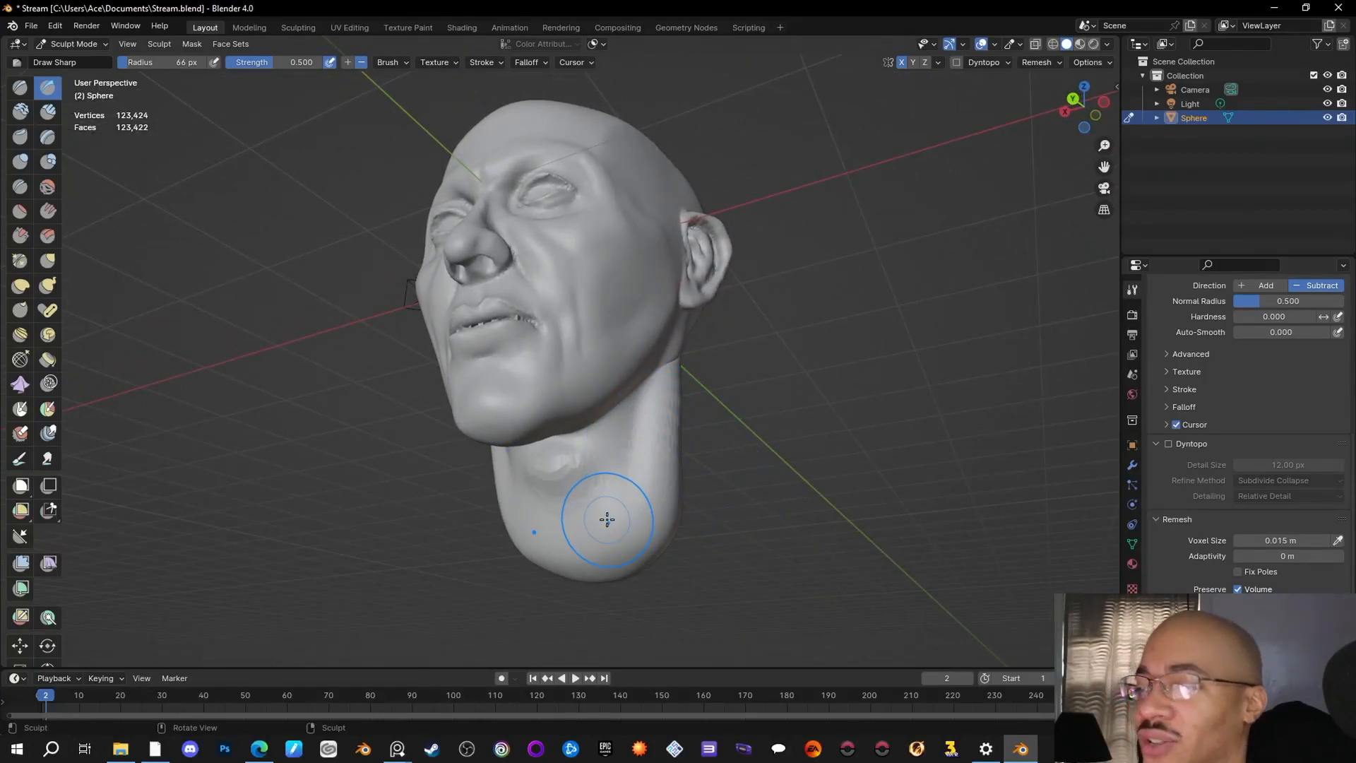
mouse_move(692, 551)
middle_down()
mouse_move(706, 536)
mouse_move(167, 121)
mouse_move(968, 499)
middle_up()
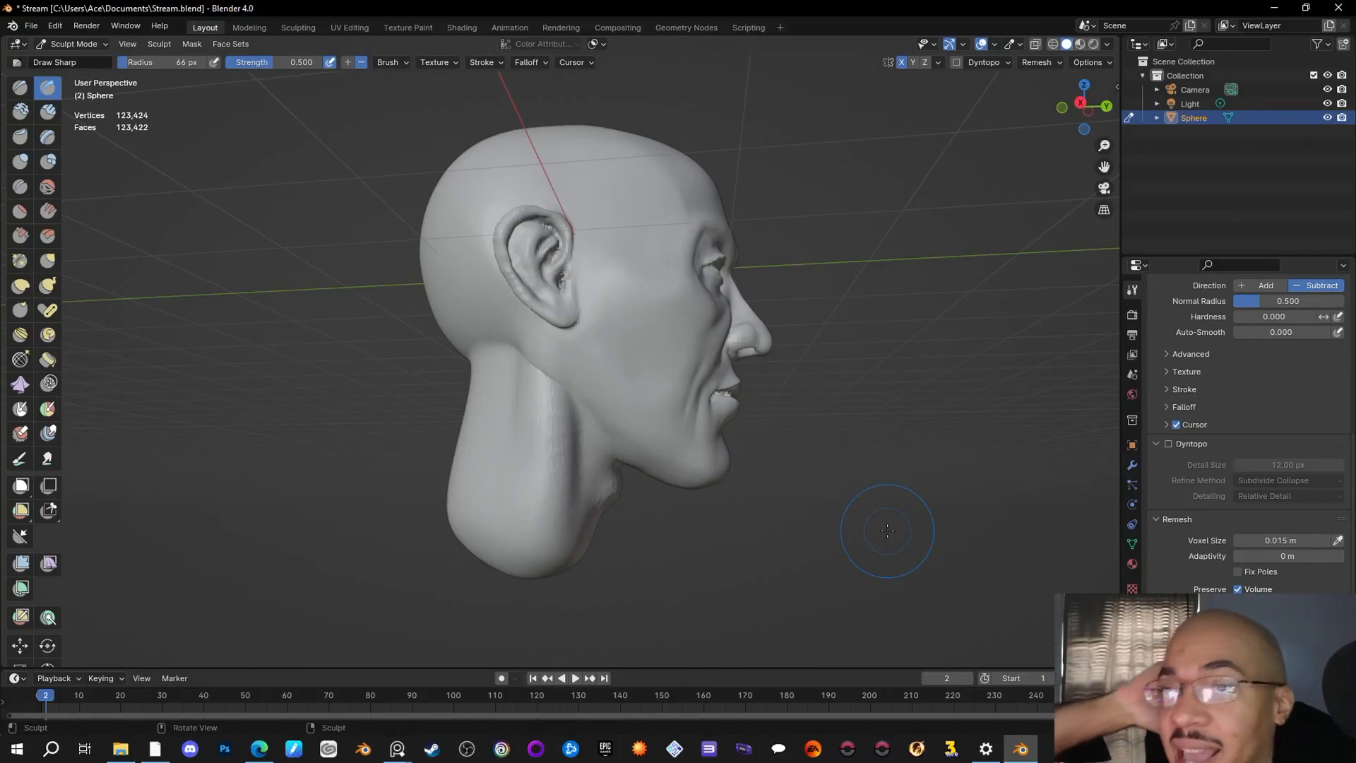
mouse_move(887, 531)
middle_down()
mouse_move(787, 515)
mouse_move(706, 555)
middle_up()
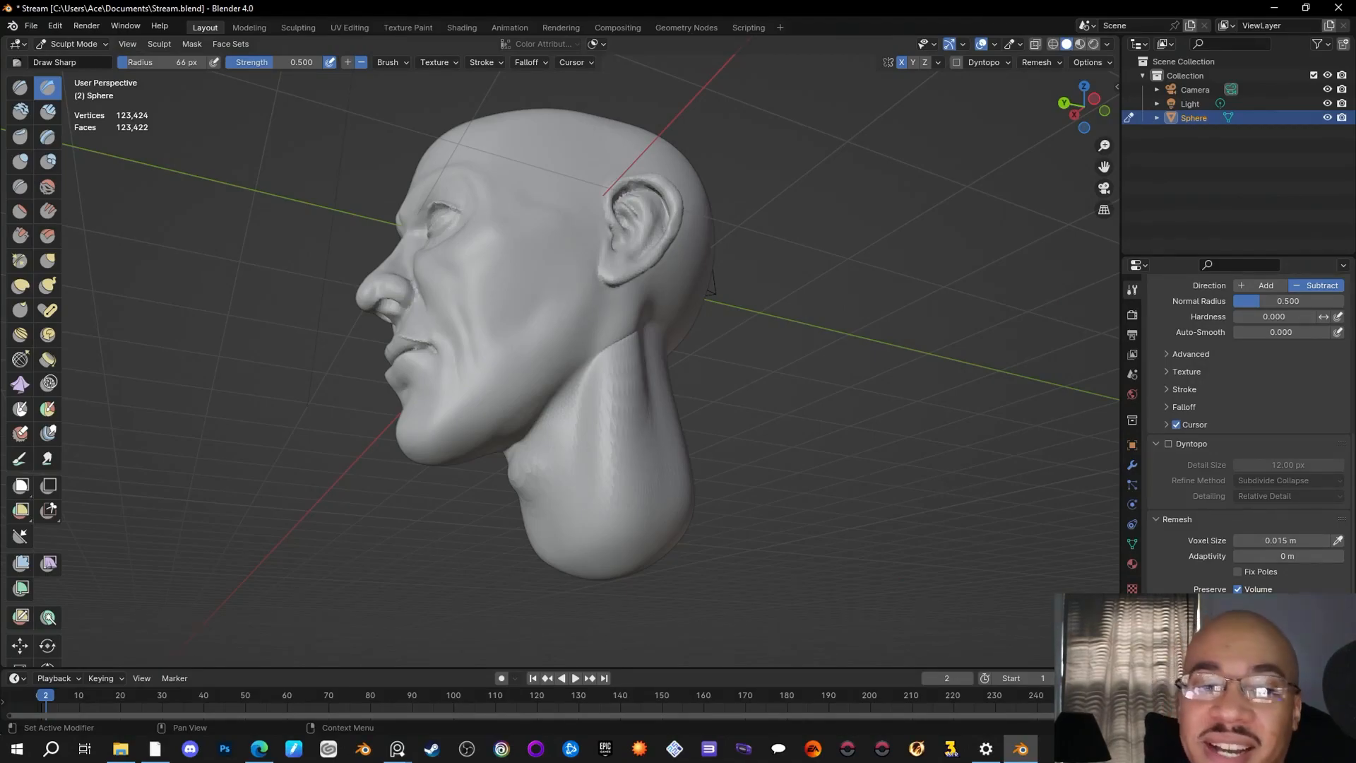
middle_drag(766, 377, 760, 374)
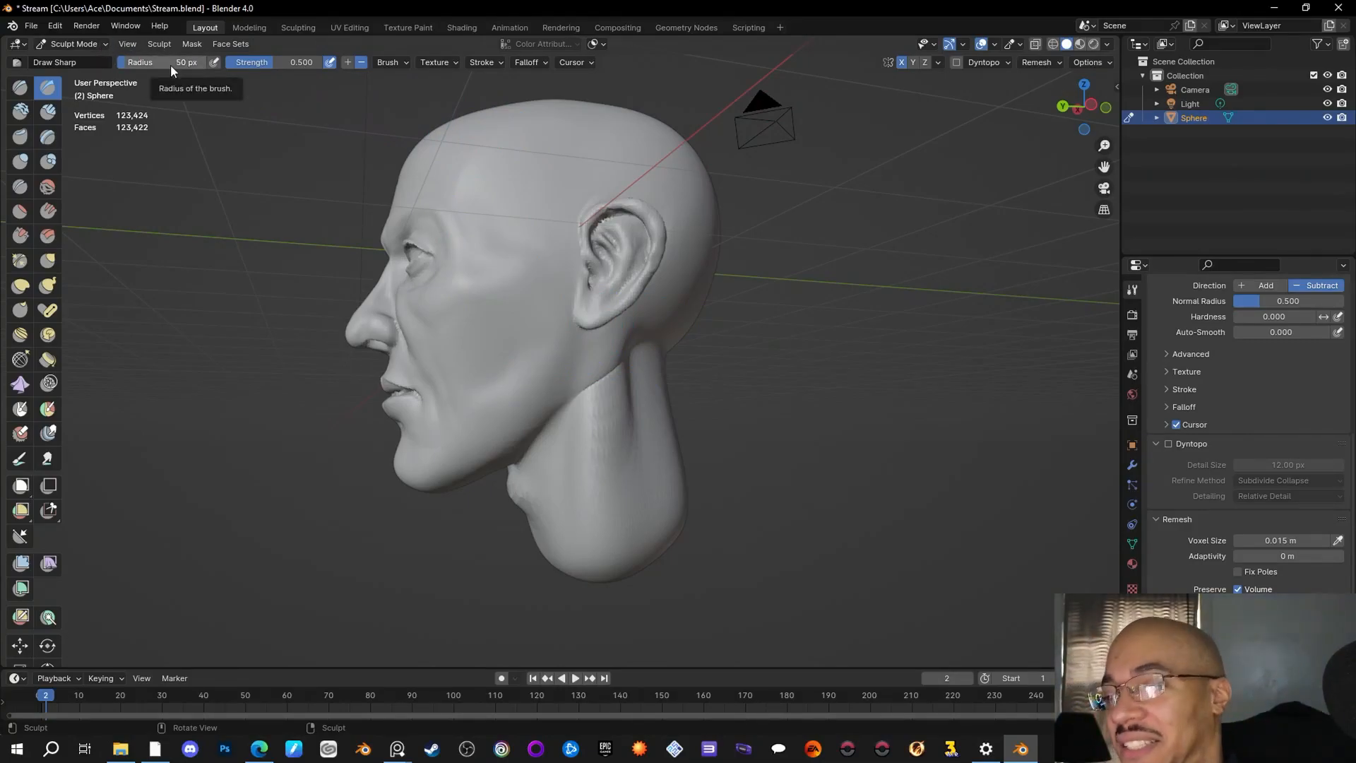
Step: Set the brush radius to 50 px and define the crease between jaw and neck below the ears with Draw Sharp strokes
drag(585, 334, 562, 397)
drag(584, 342, 558, 406)
middle_drag(622, 339, 870, 367)
mouse_move(613, 359)
mouse_down()
mouse_move(575, 381)
mouse_move(559, 419)
mouse_up()
mouse_move(625, 372)
middle_down()
mouse_move(988, 409)
mouse_move(751, 416)
middle_up()
mouse_move(563, 384)
mouse_down()
mouse_move(566, 404)
mouse_move(563, 386)
mouse_up()
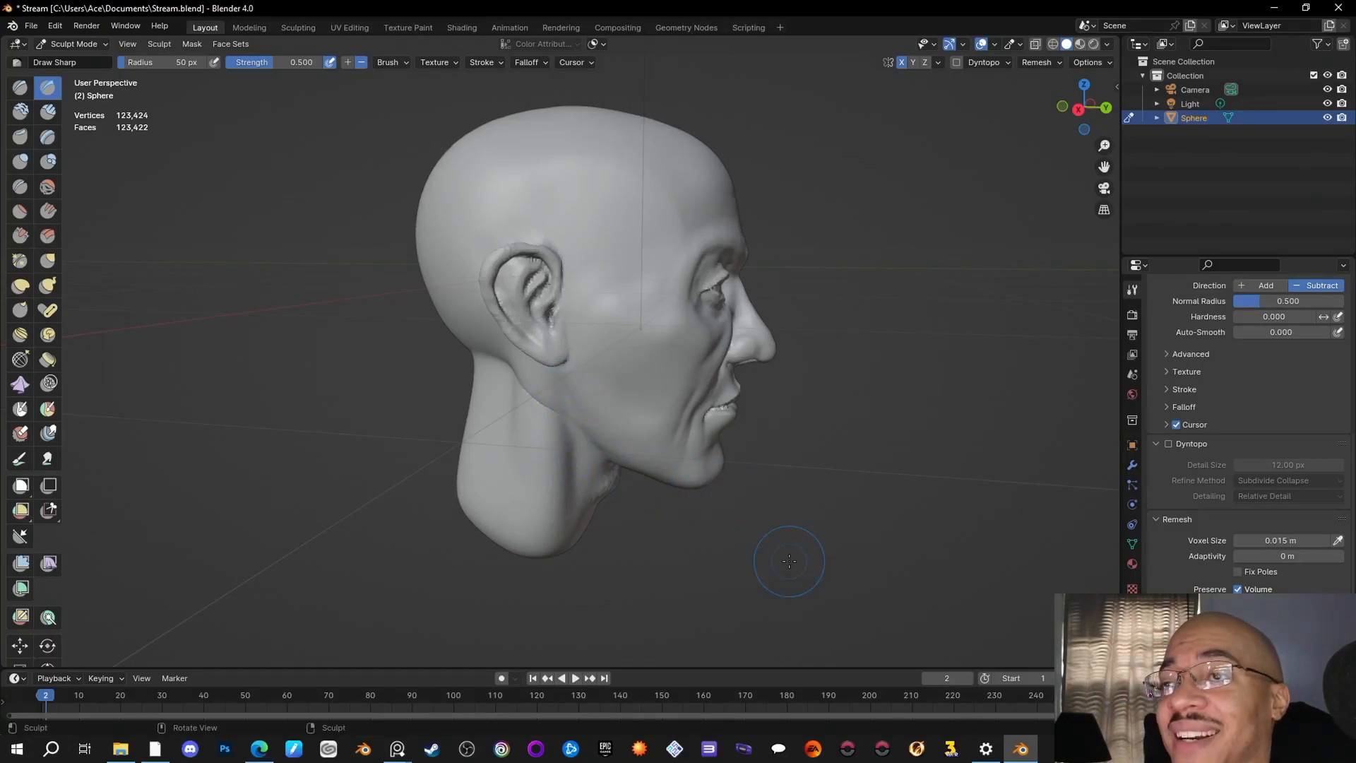
middle_drag(789, 561, 803, 472)
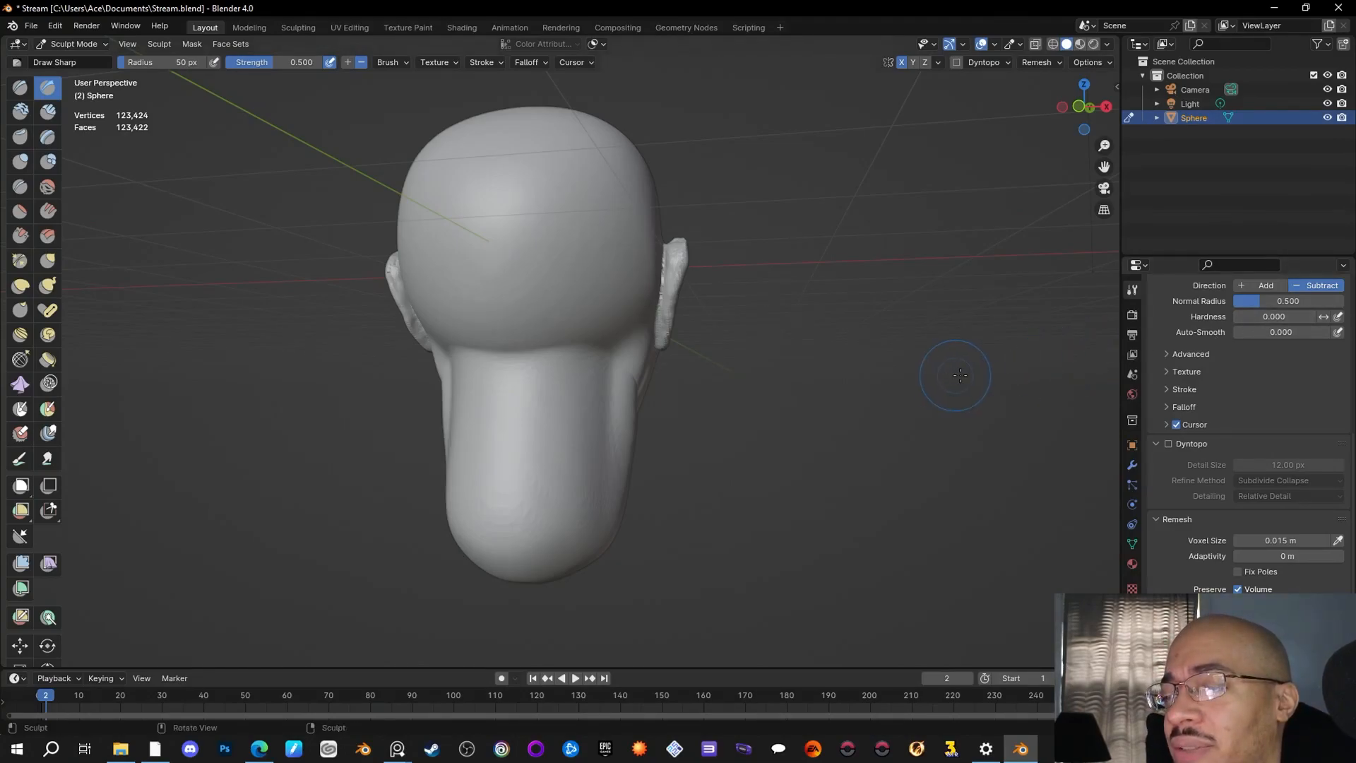
Step: Build up the lower back of the skull behind the ears with the Inflate/Deflate brush at a 50 px radius
scroll(832, 406, down, 1)
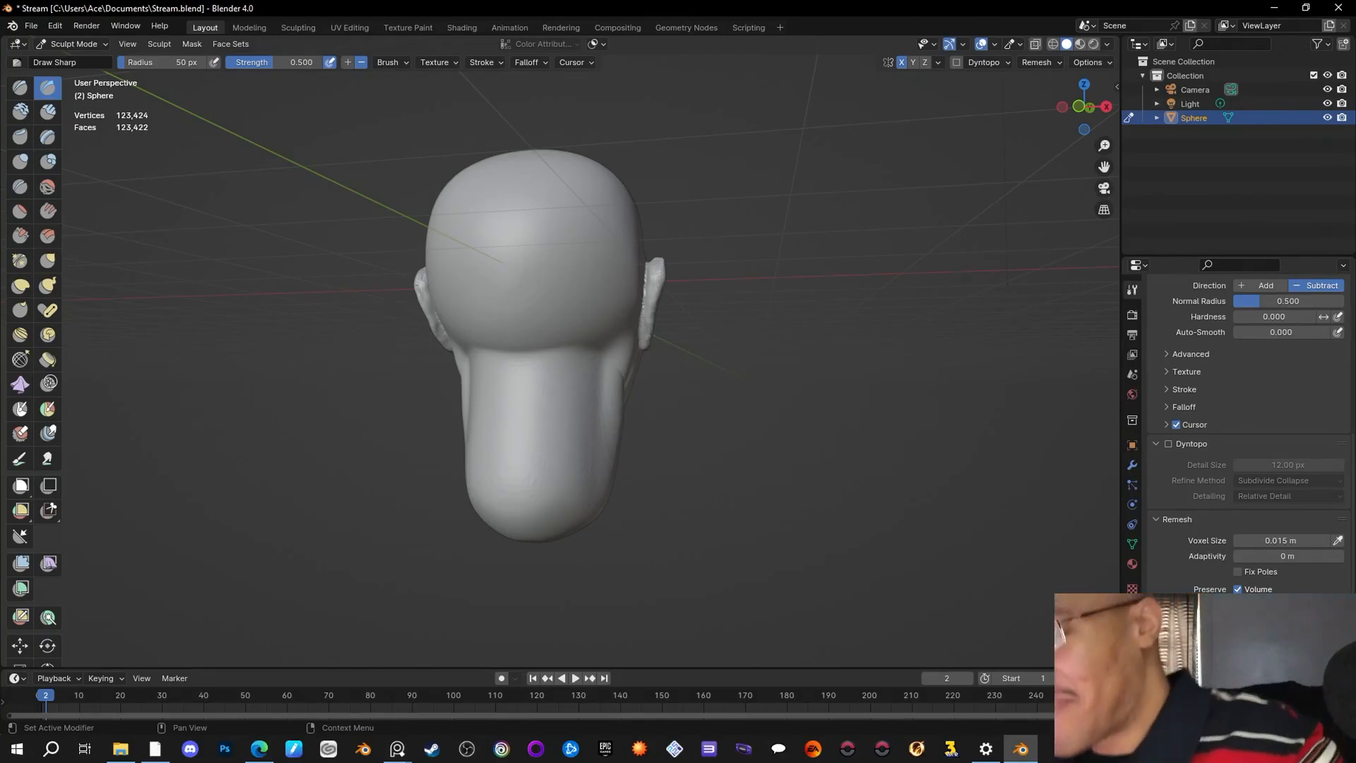
mouse_move(520, 248)
middle_down()
mouse_move(784, 346)
mouse_move(729, 295)
middle_up()
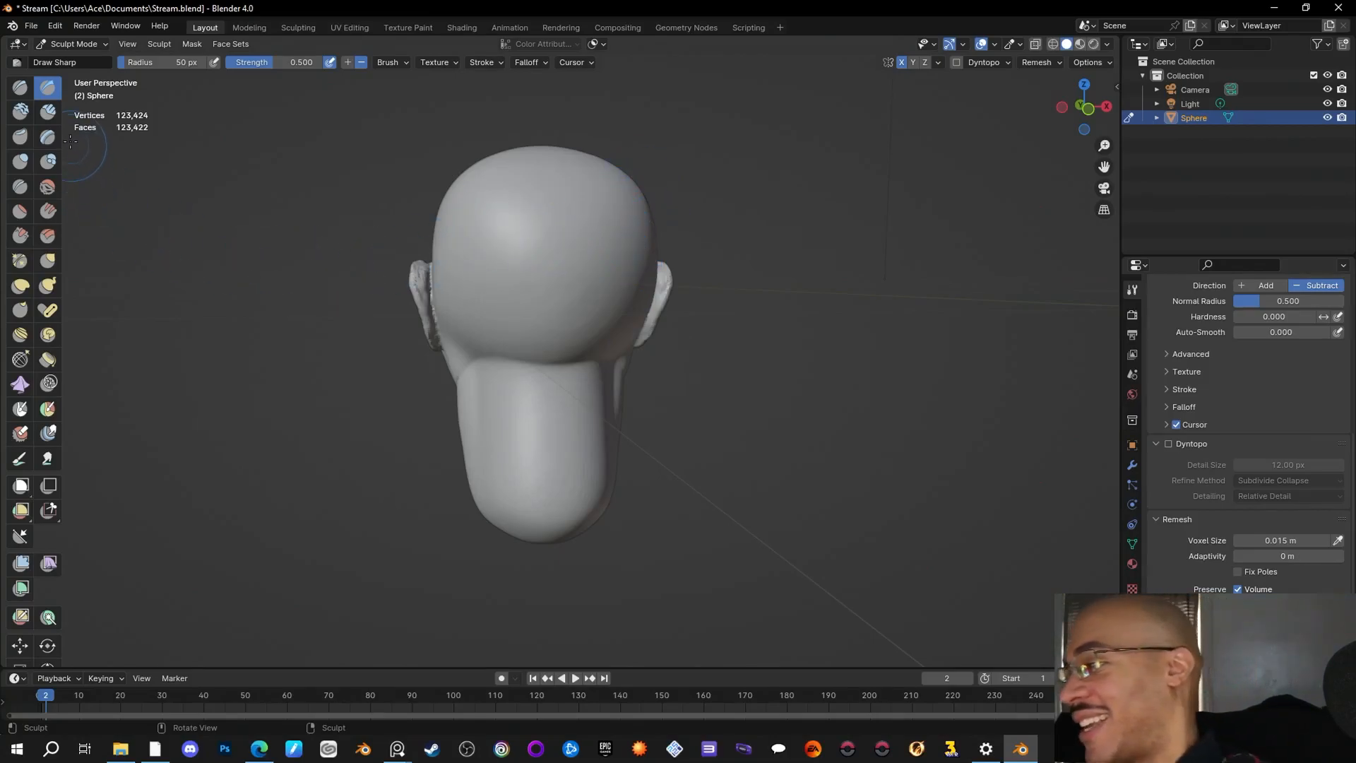
click(20, 161)
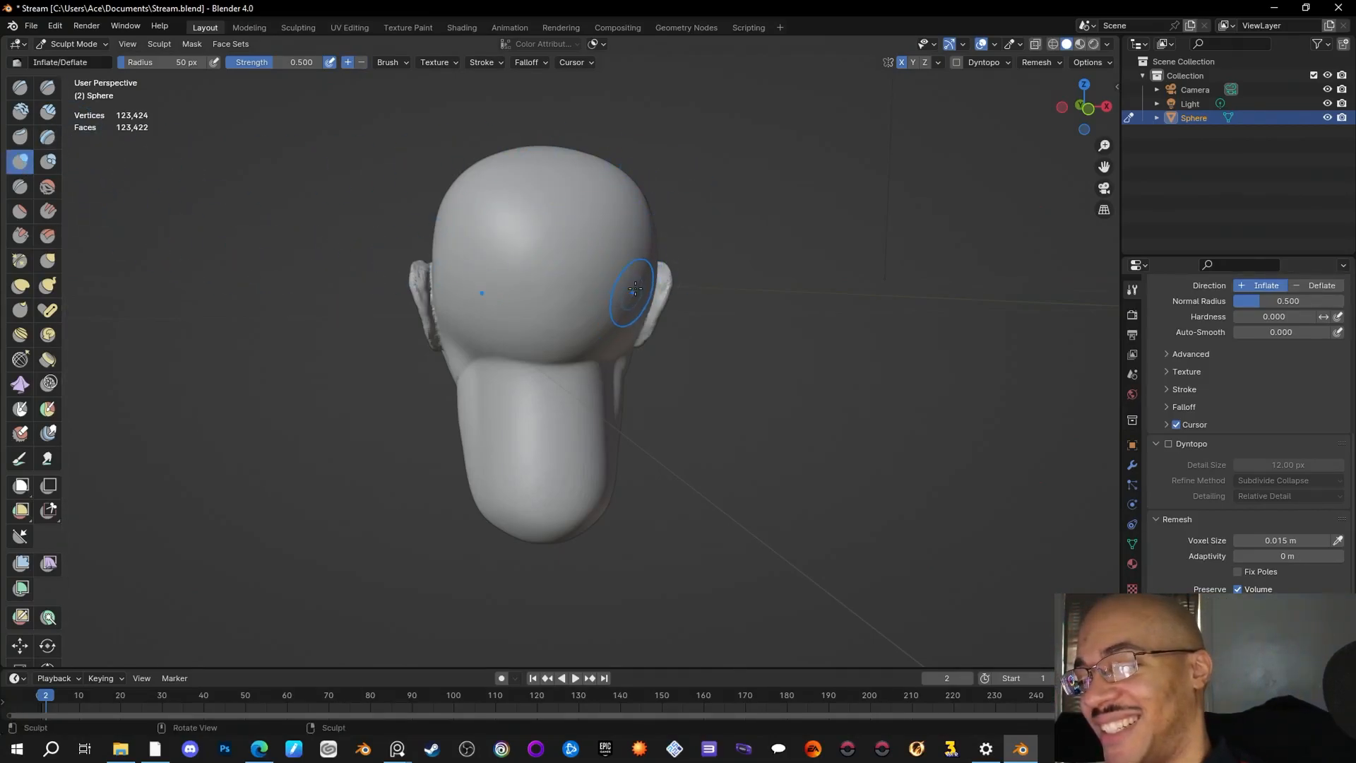
drag(637, 282, 623, 304)
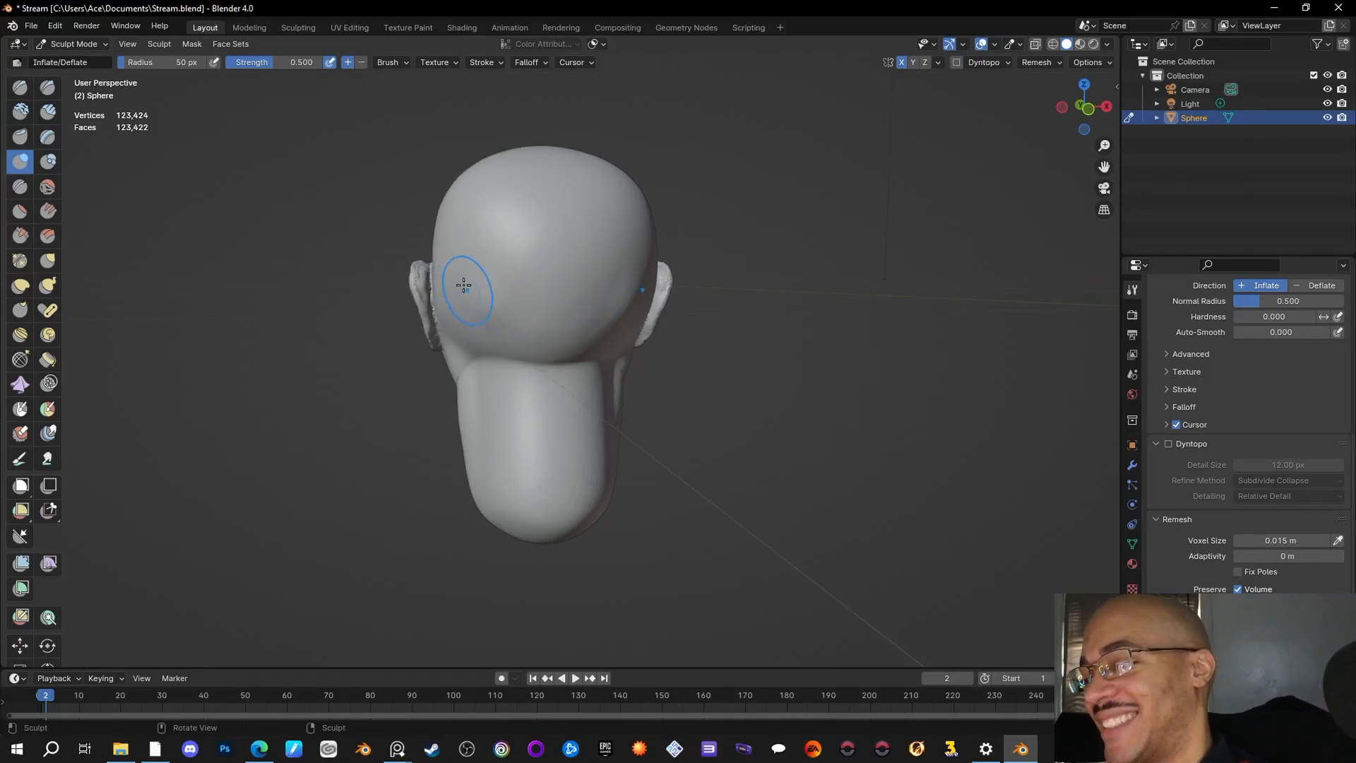
mouse_move(817, 378)
middle_down()
mouse_move(869, 382)
mouse_move(814, 386)
middle_up()
drag(544, 331, 547, 335)
mouse_move(550, 341)
mouse_down()
mouse_move(556, 319)
mouse_move(610, 317)
mouse_up()
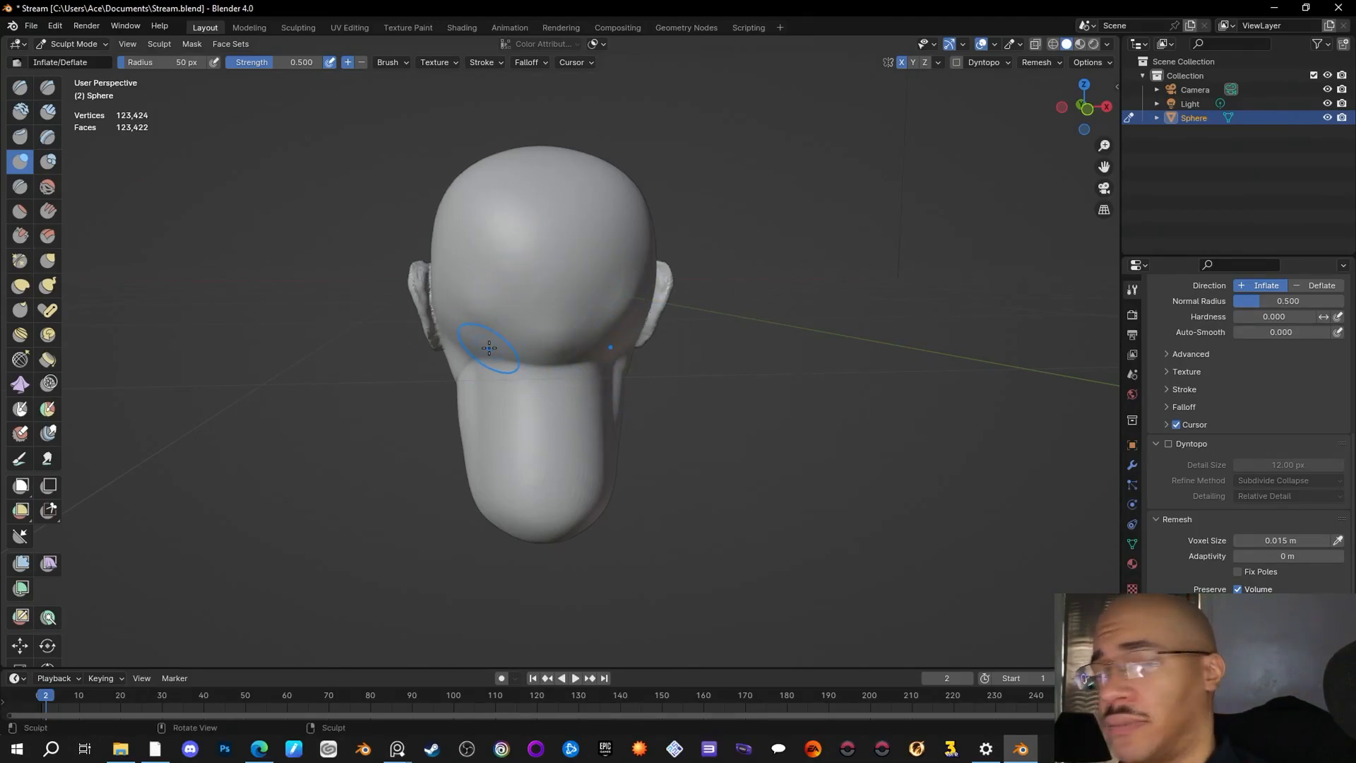
Step: Shape the skull base along the top of the neck with Inflate/Deflate strokes on both sides of the nape
drag(494, 366, 495, 363)
drag(497, 361, 491, 350)
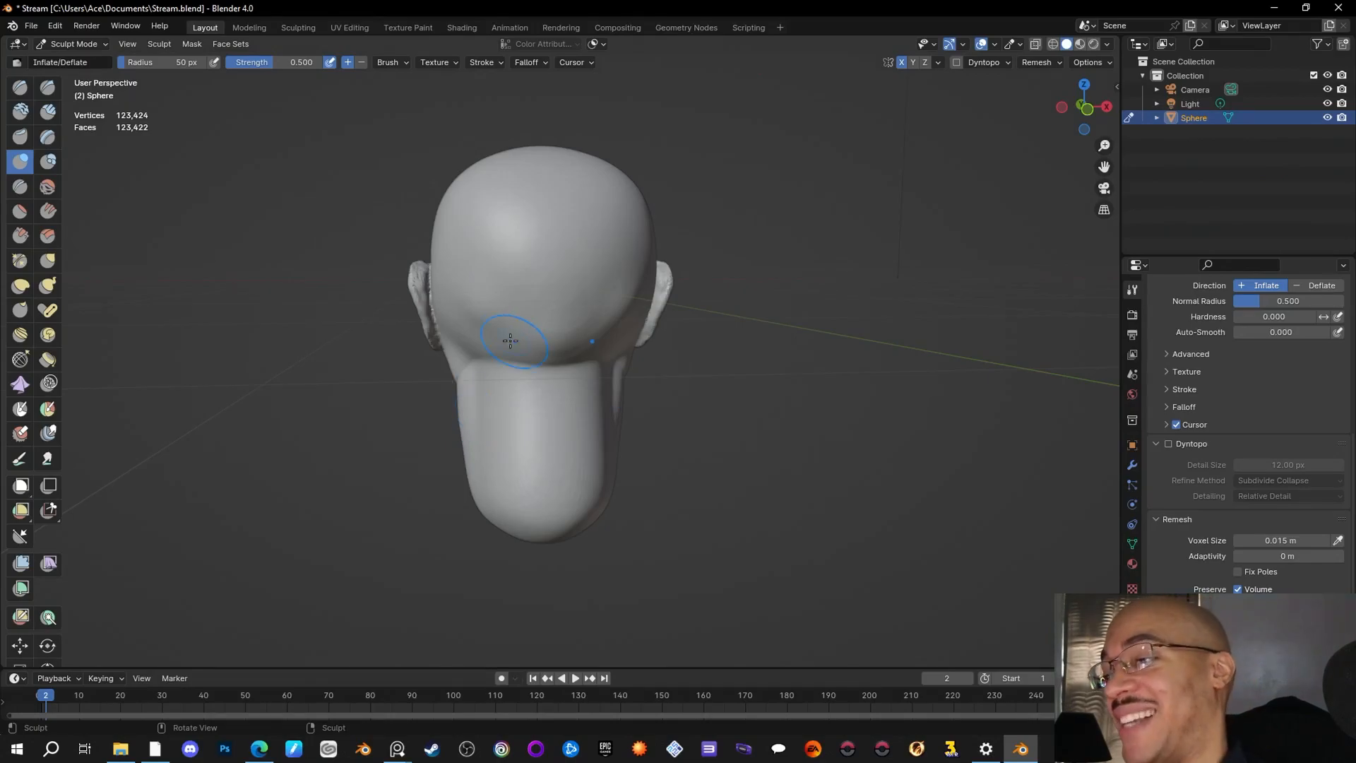
mouse_move(494, 376)
mouse_down()
mouse_move(485, 349)
mouse_move(496, 363)
mouse_up()
drag(603, 355, 600, 350)
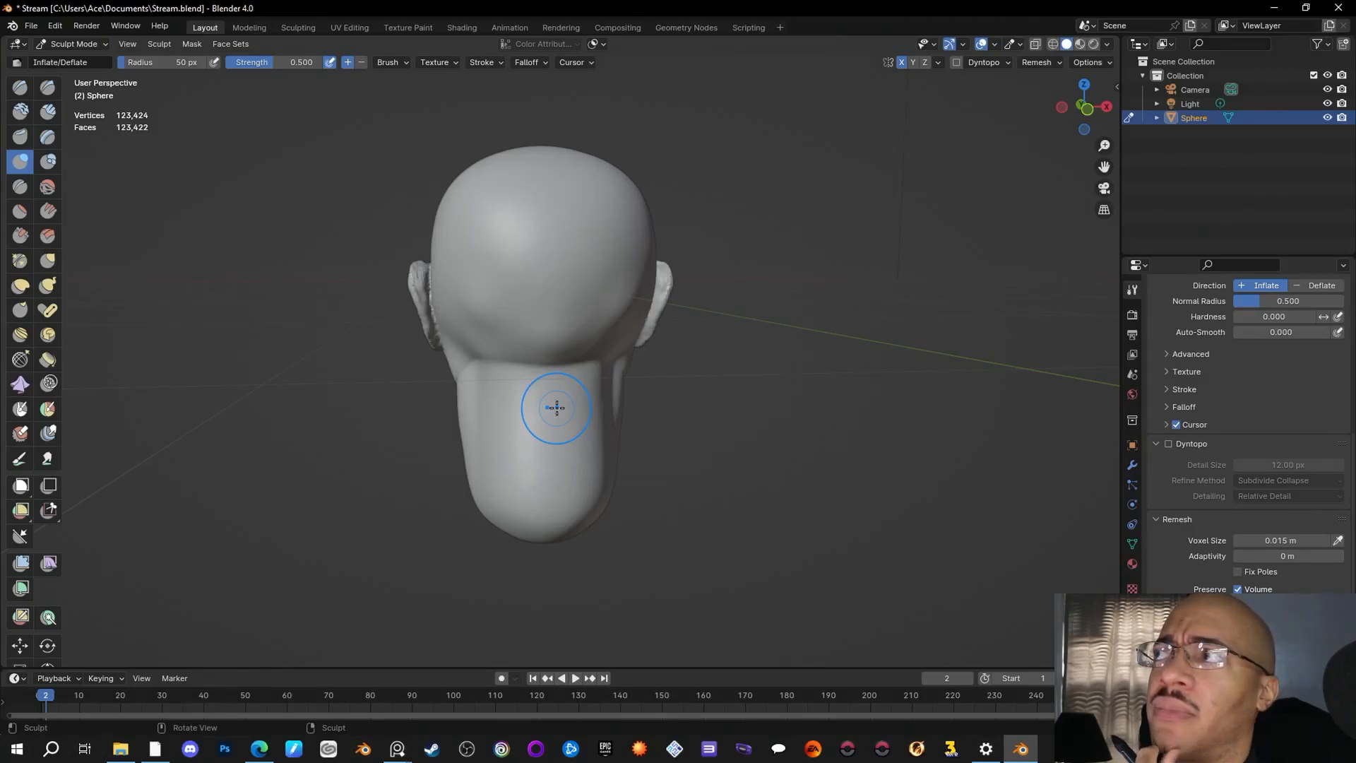
drag(592, 369, 491, 359)
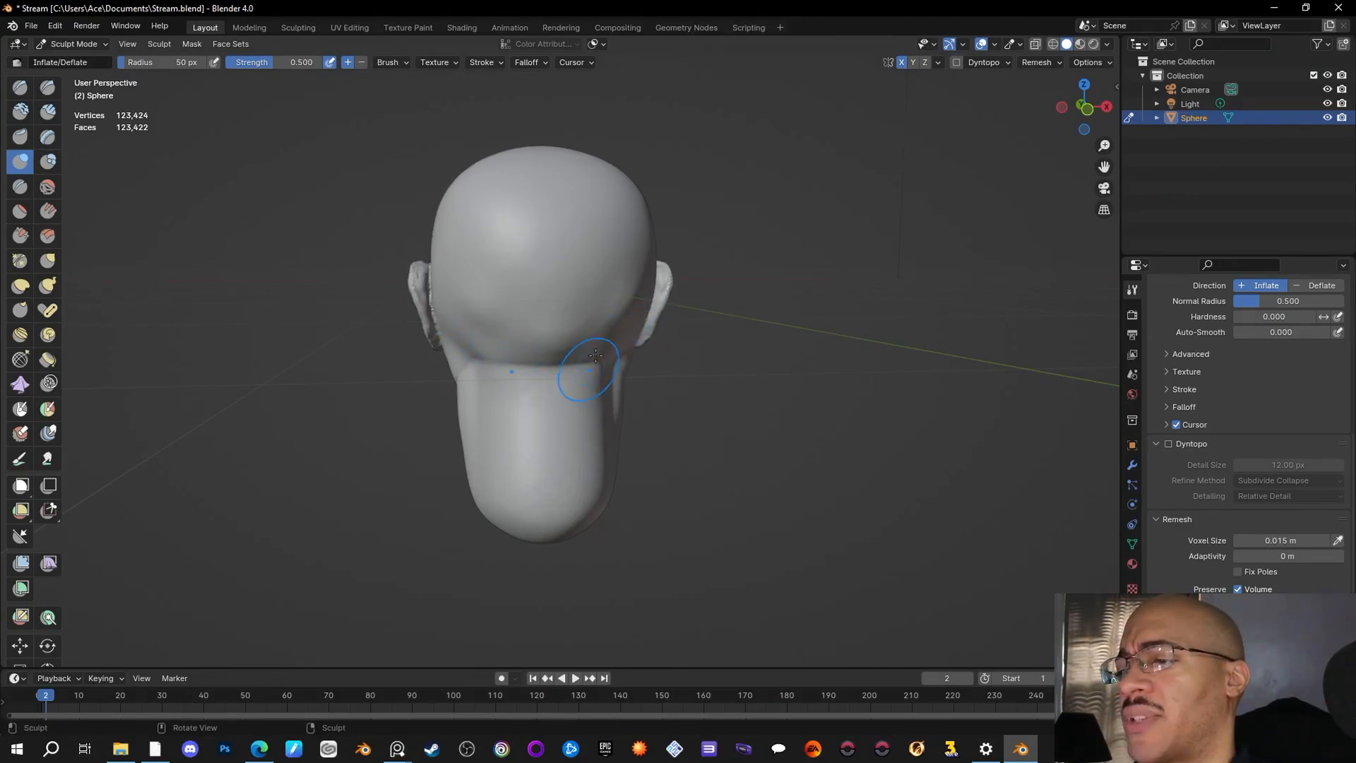
drag(598, 365, 585, 365)
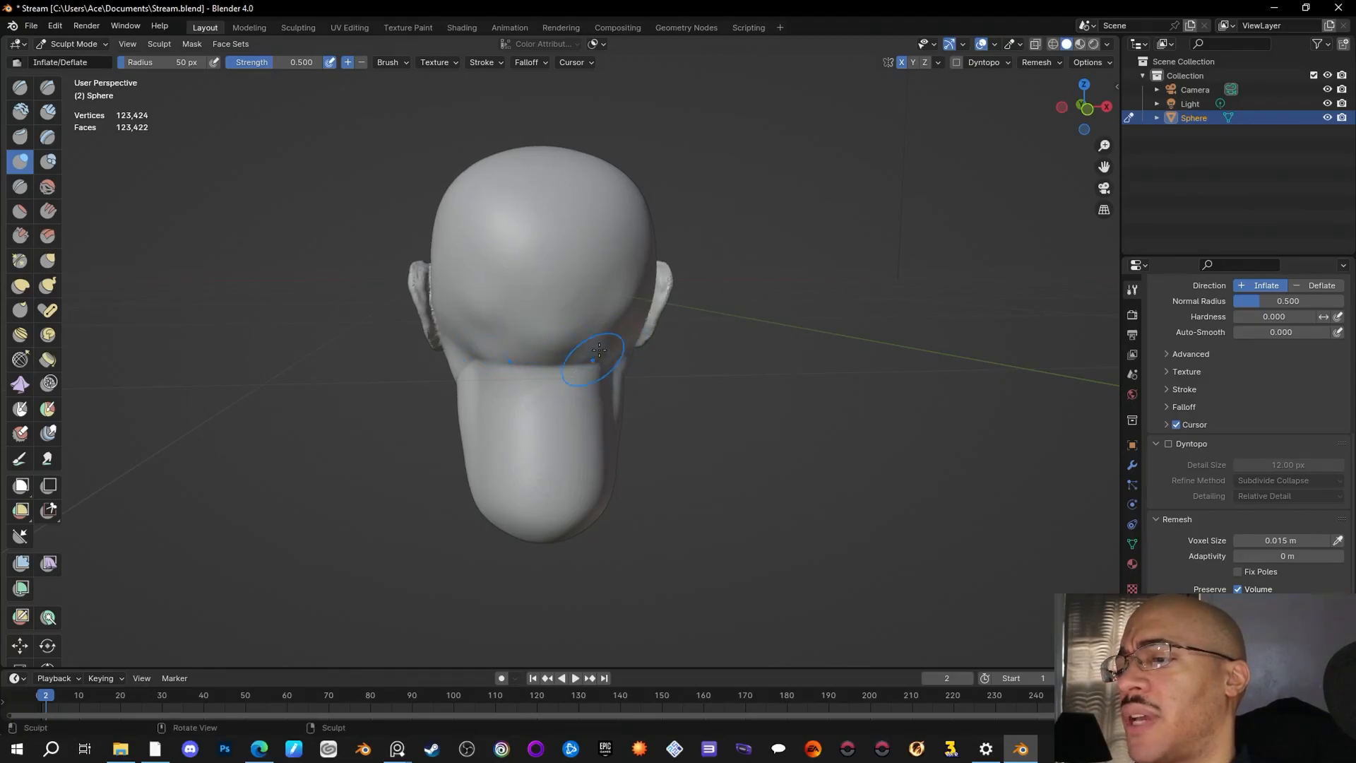
drag(493, 357, 501, 392)
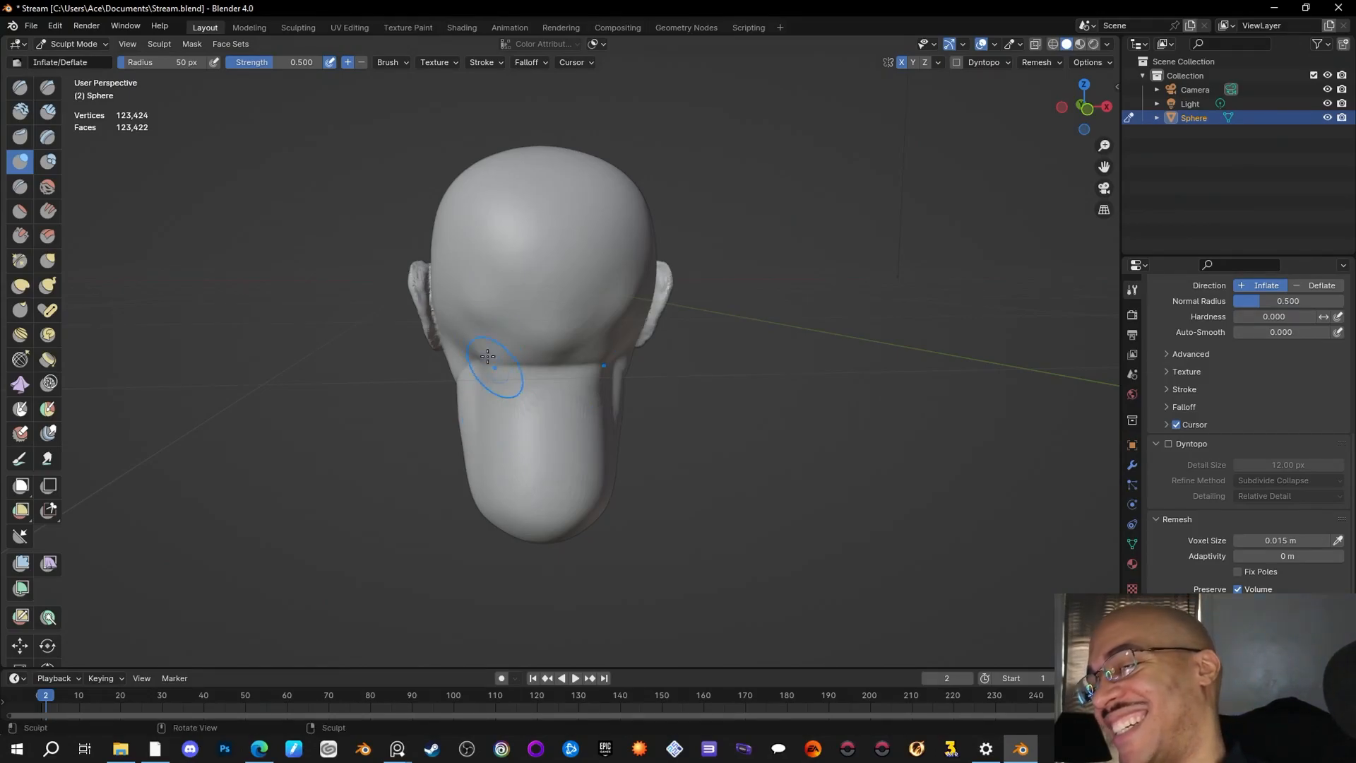
Step: Sculpt the outer corners of the nape with Inflate/Deflate strokes running from the skull base down onto the neck
mouse_move(609, 347)
mouse_down()
mouse_move(569, 388)
mouse_move(543, 388)
mouse_up()
drag(498, 379, 502, 390)
drag(614, 339, 571, 376)
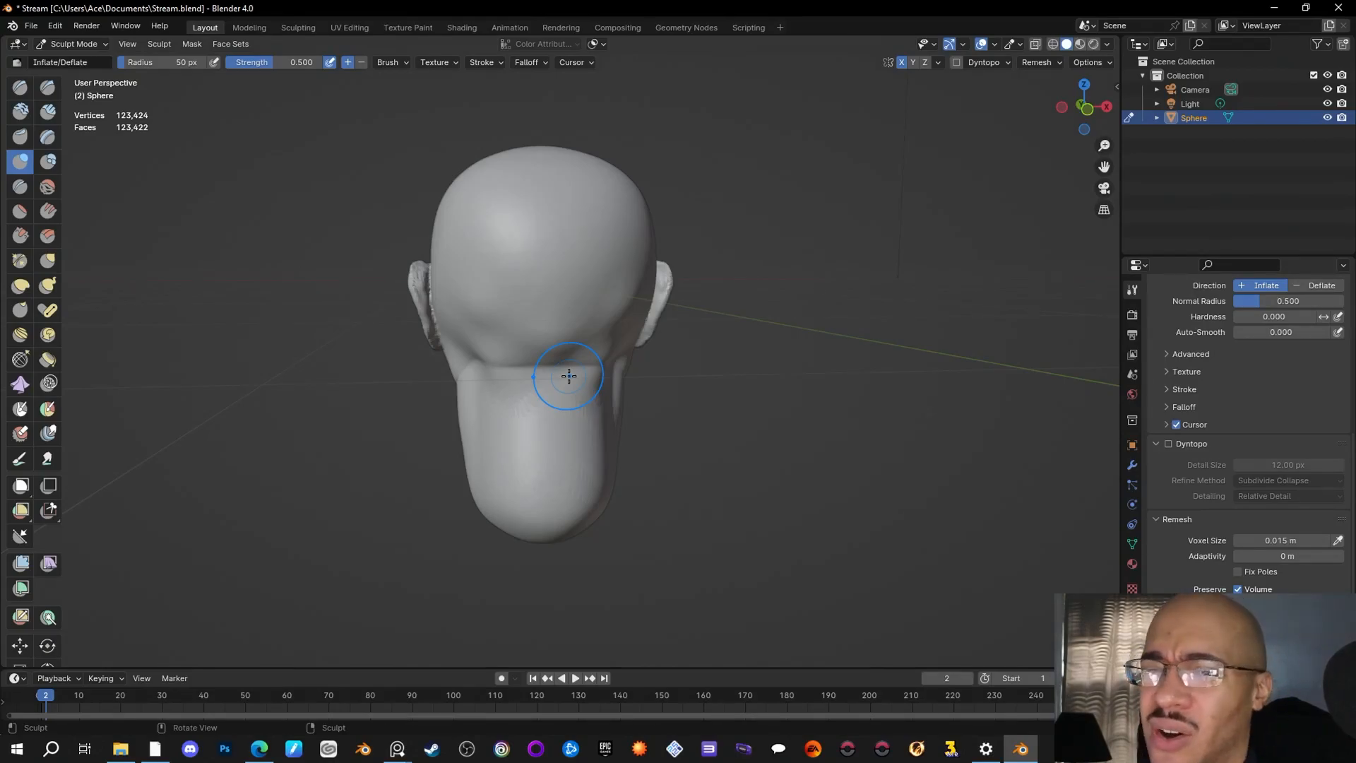
drag(607, 352, 580, 394)
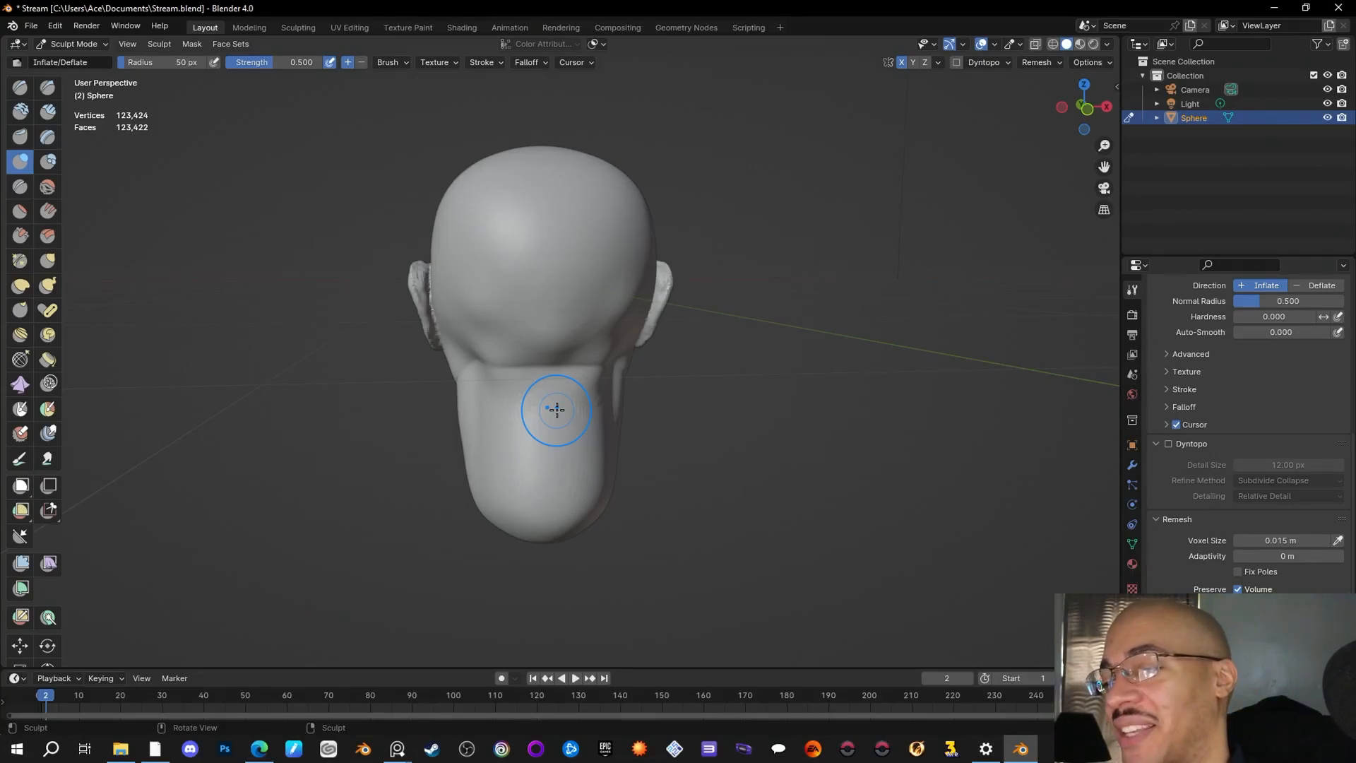
mouse_move(714, 351)
middle_down()
mouse_move(699, 366)
mouse_move(768, 418)
middle_up()
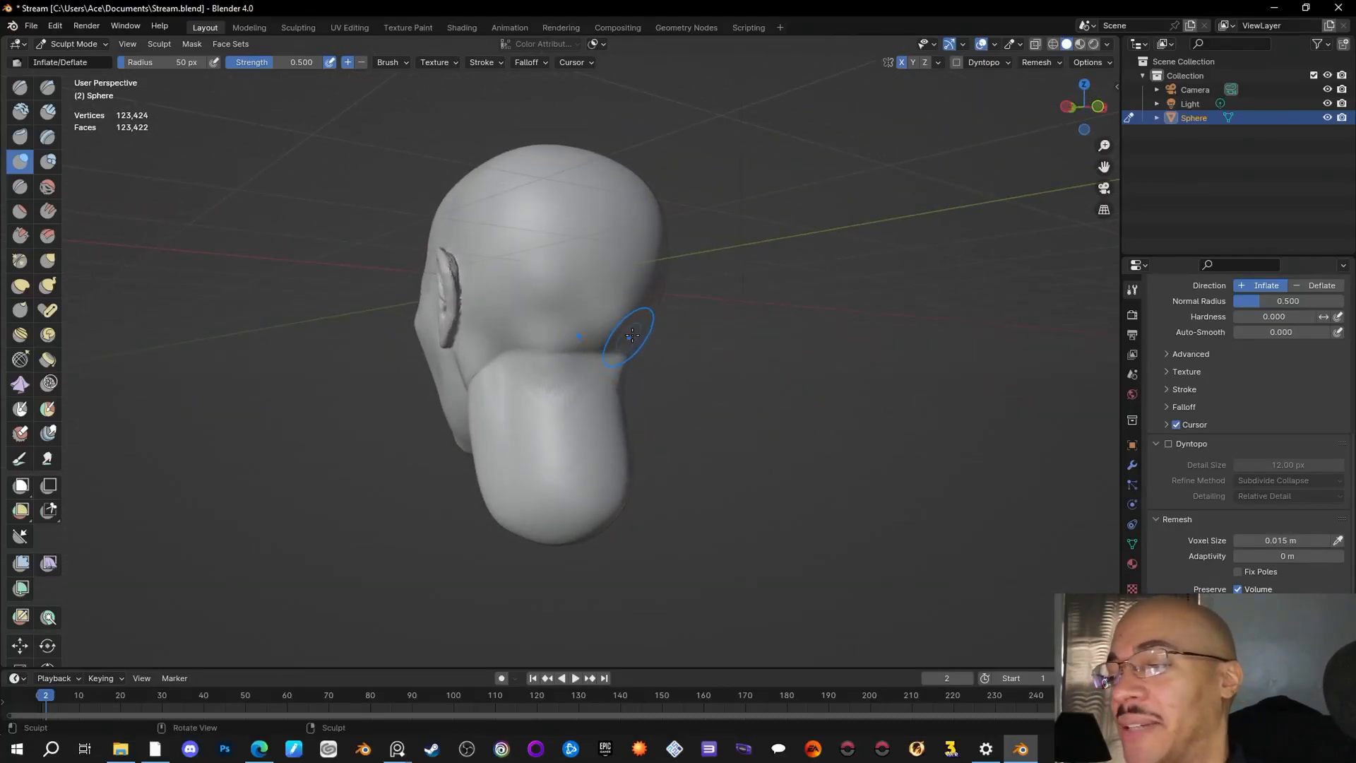
Step: Define the central junction of skull and neck with Inflate/Deflate strokes while viewing the back of the head from different angles
drag(532, 336, 531, 342)
mouse_move(531, 342)
middle_down()
mouse_move(717, 367)
mouse_move(791, 396)
middle_up()
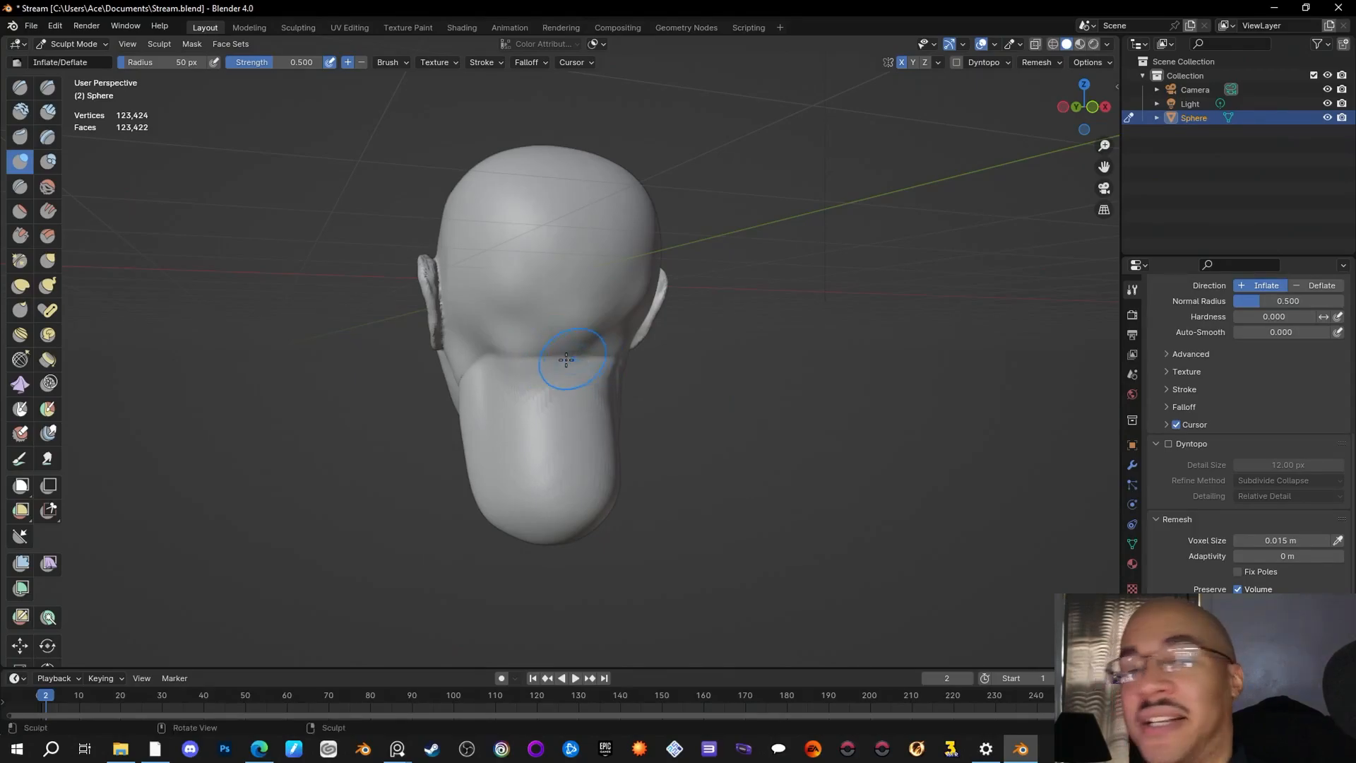
mouse_move(552, 366)
mouse_down()
mouse_move(600, 362)
mouse_move(551, 370)
mouse_up()
mouse_move(793, 393)
middle_down()
mouse_move(750, 363)
mouse_move(682, 368)
middle_up()
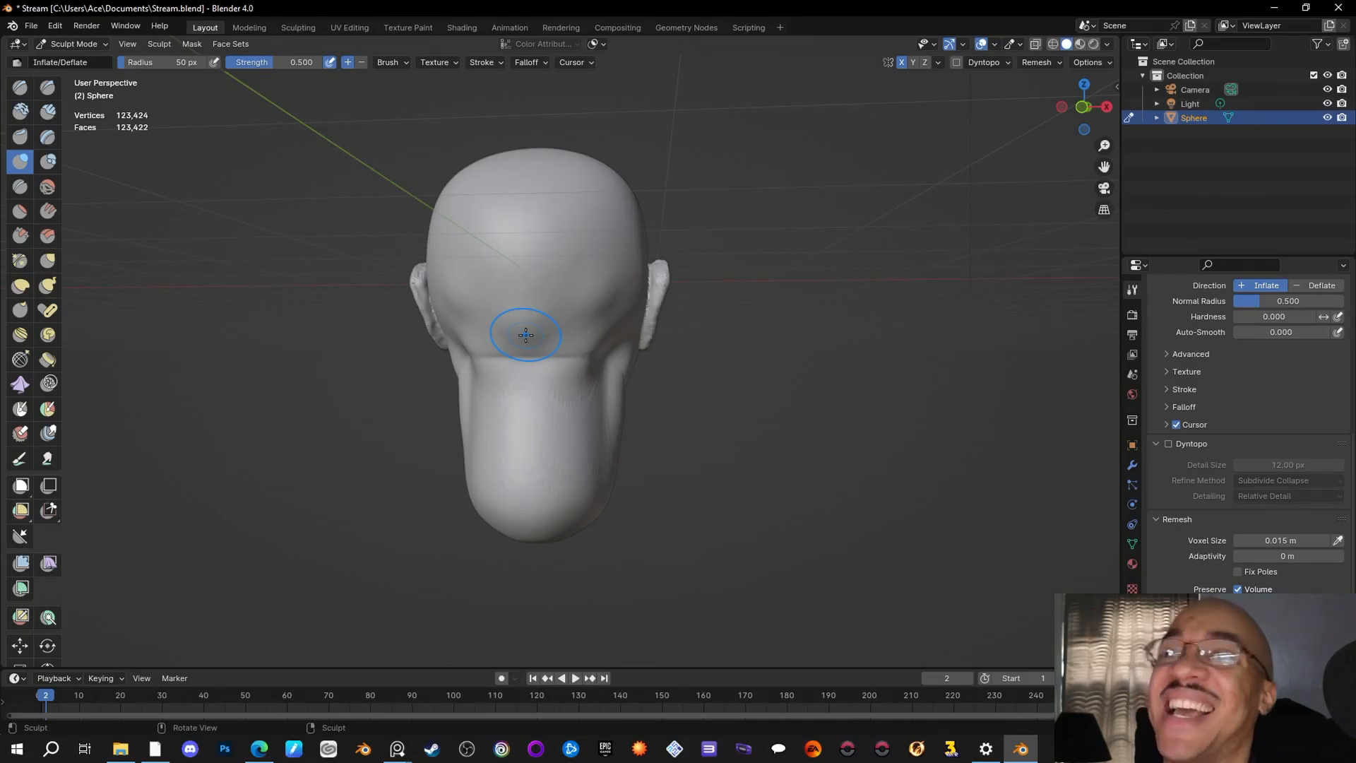
Step: Round out the back of the skull just above the nape and shape its sides down into the neck with Inflate/Deflate
mouse_move(508, 333)
mouse_down()
mouse_move(612, 299)
mouse_move(573, 310)
mouse_up()
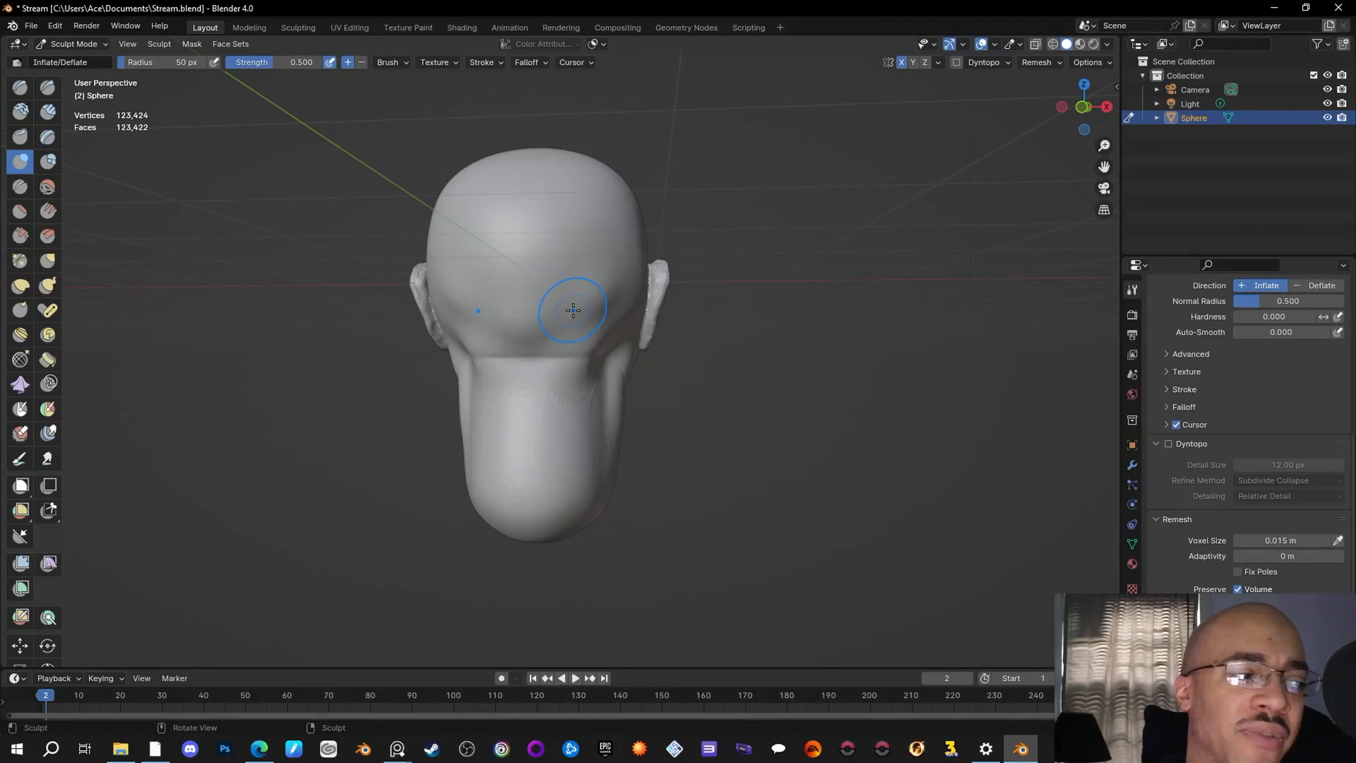
mouse_move(524, 322)
mouse_down()
mouse_move(515, 330)
mouse_move(526, 328)
mouse_up()
mouse_move(617, 288)
mouse_down()
mouse_move(604, 292)
mouse_move(611, 339)
mouse_move(580, 370)
mouse_up()
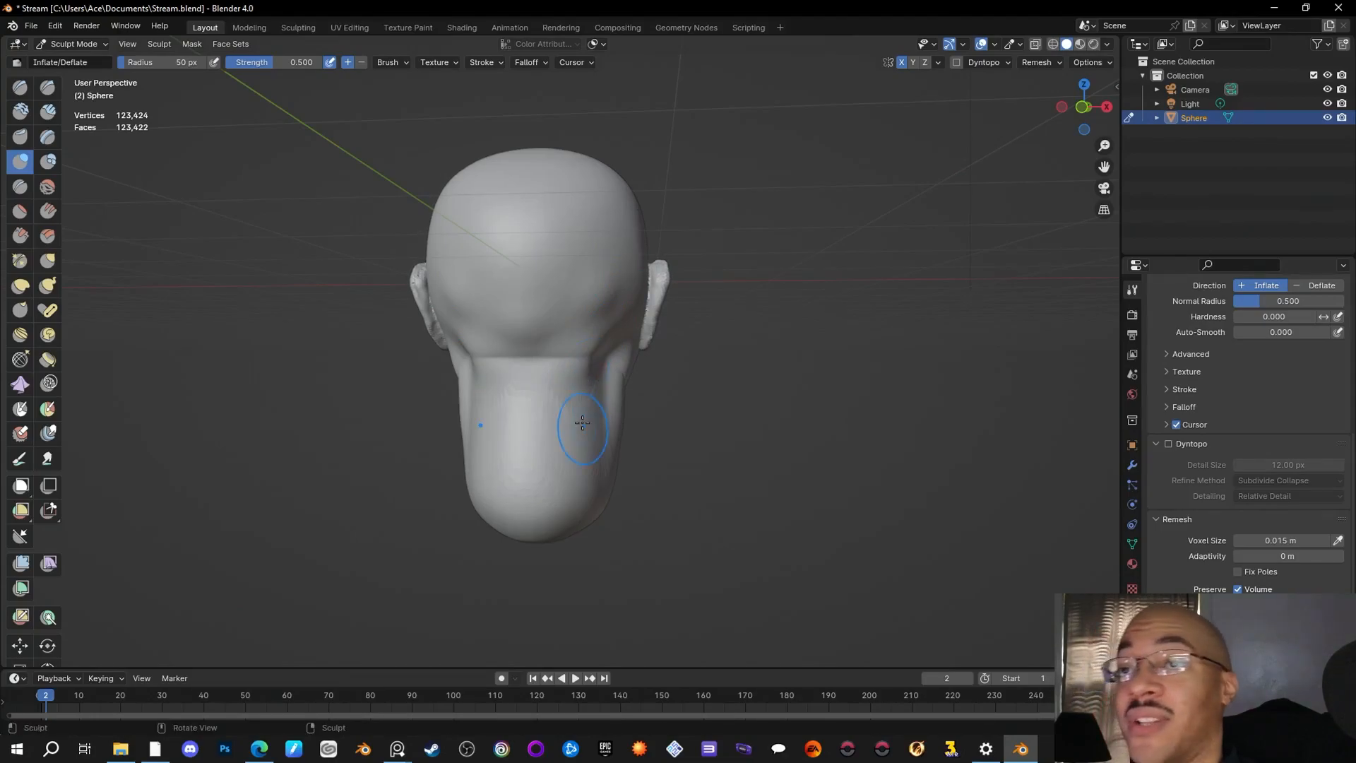
mouse_move(583, 410)
middle_down()
mouse_move(883, 395)
mouse_move(806, 396)
mouse_move(738, 347)
mouse_move(741, 454)
mouse_move(565, 437)
middle_up()
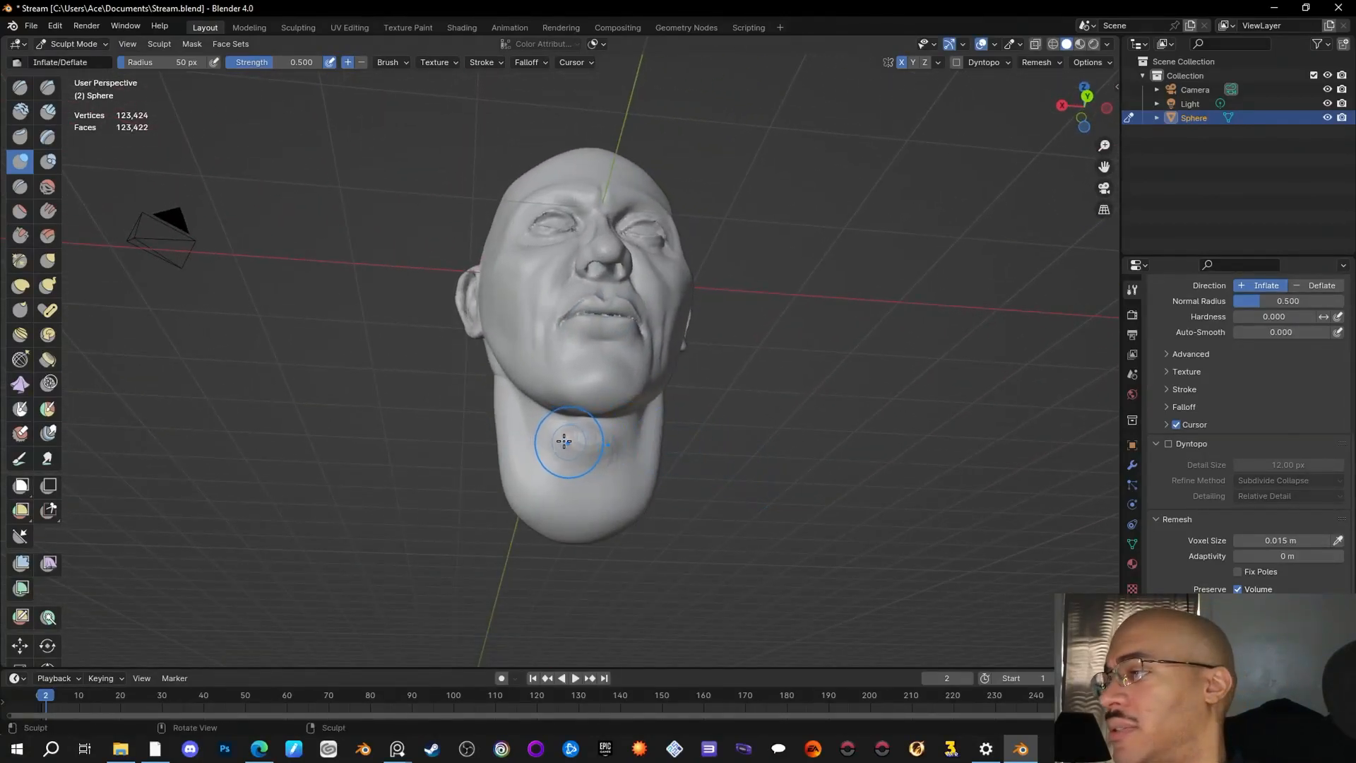
Step: Return to Draw Sharp at a 50 px radius and refine the groove beneath the earlobe, checking both sides of the neck
click(47, 261)
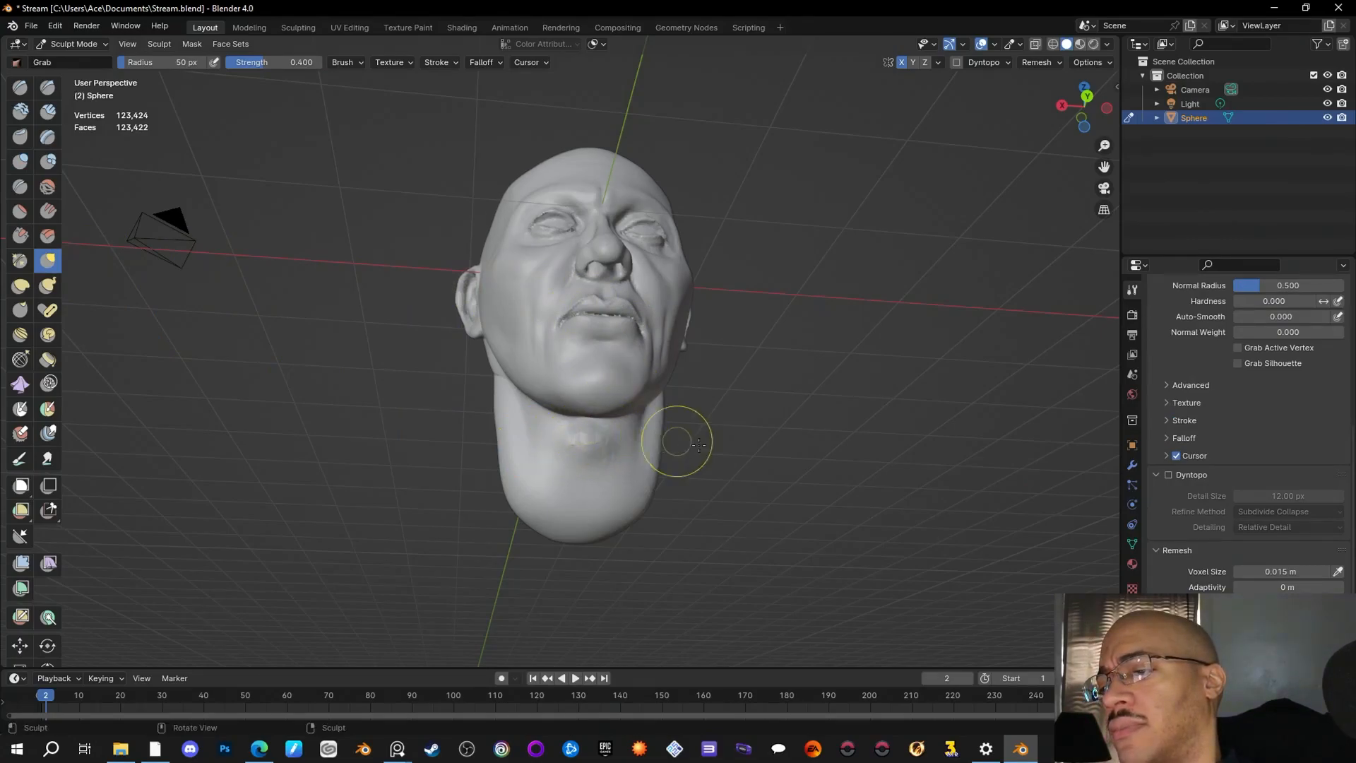
mouse_move(758, 473)
middle_down()
mouse_move(901, 514)
mouse_move(706, 528)
mouse_move(950, 472)
mouse_move(940, 469)
middle_up()
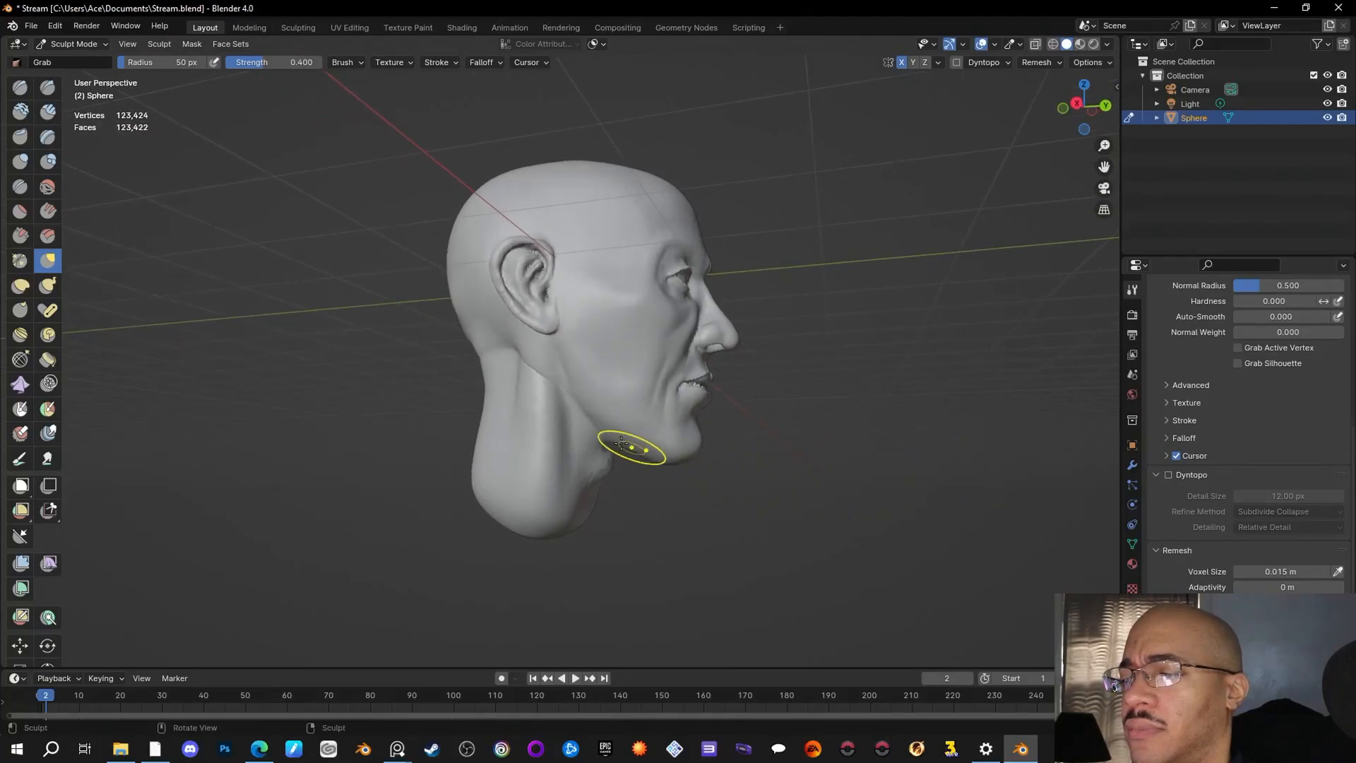
click(47, 86)
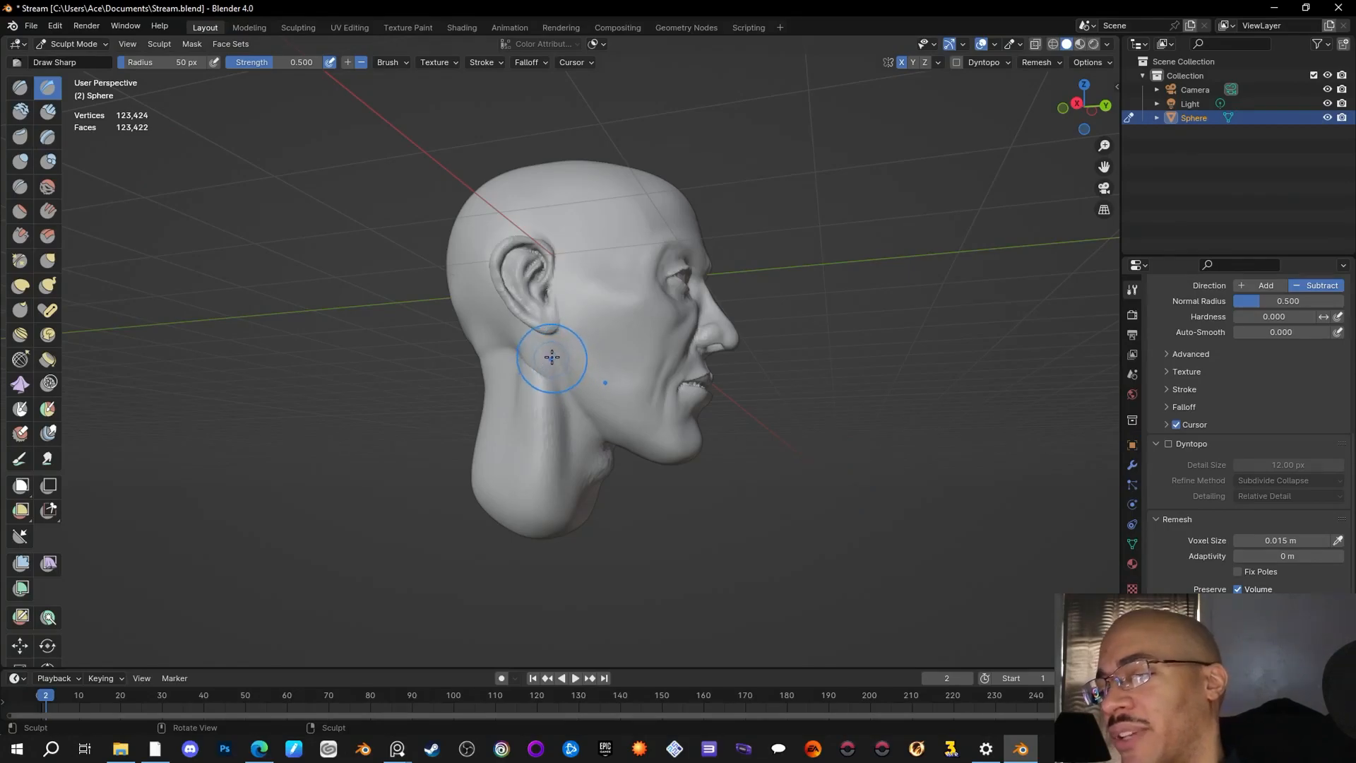
mouse_move(836, 466)
alt+mouse_down()
mouse_move(823, 414)
mouse_move(808, 409)
mouse_move(713, 470)
alt+mouse_up()
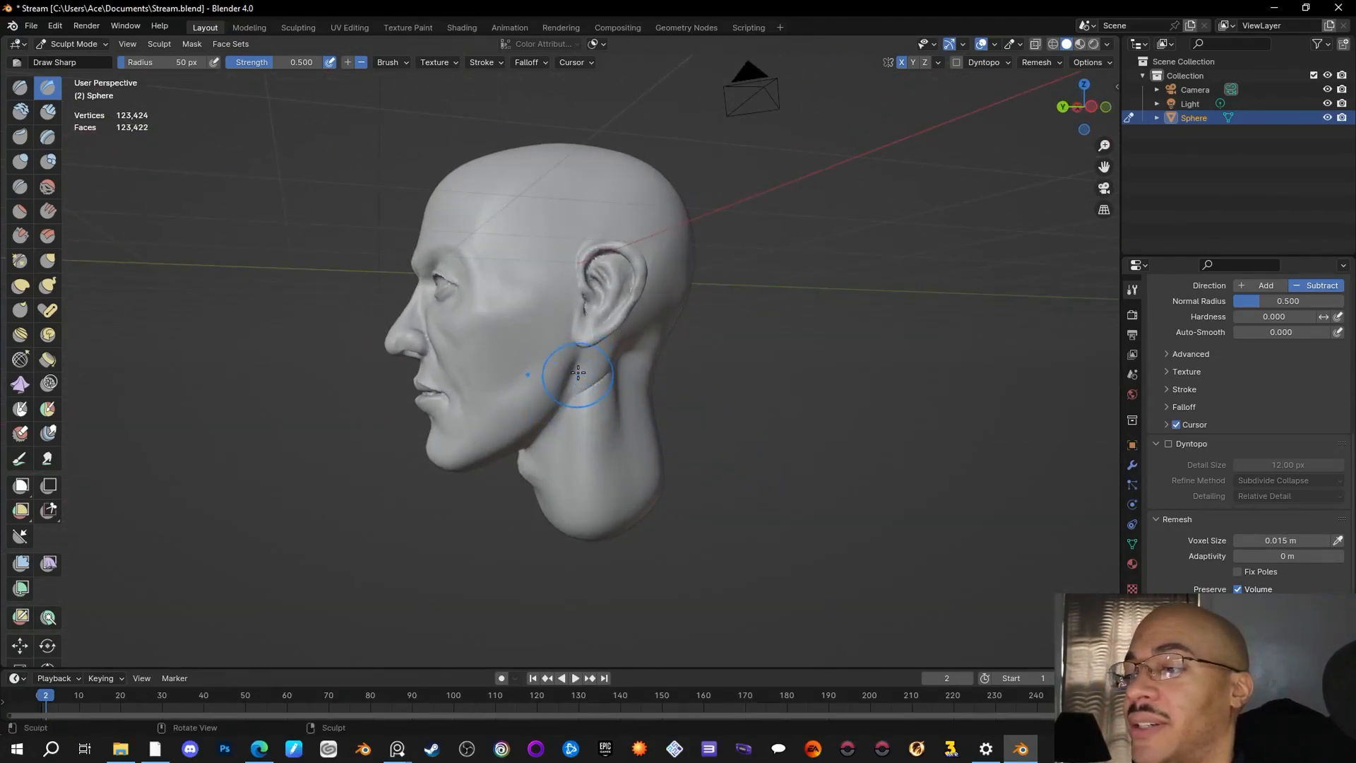
middle_drag(763, 423, 502, 334)
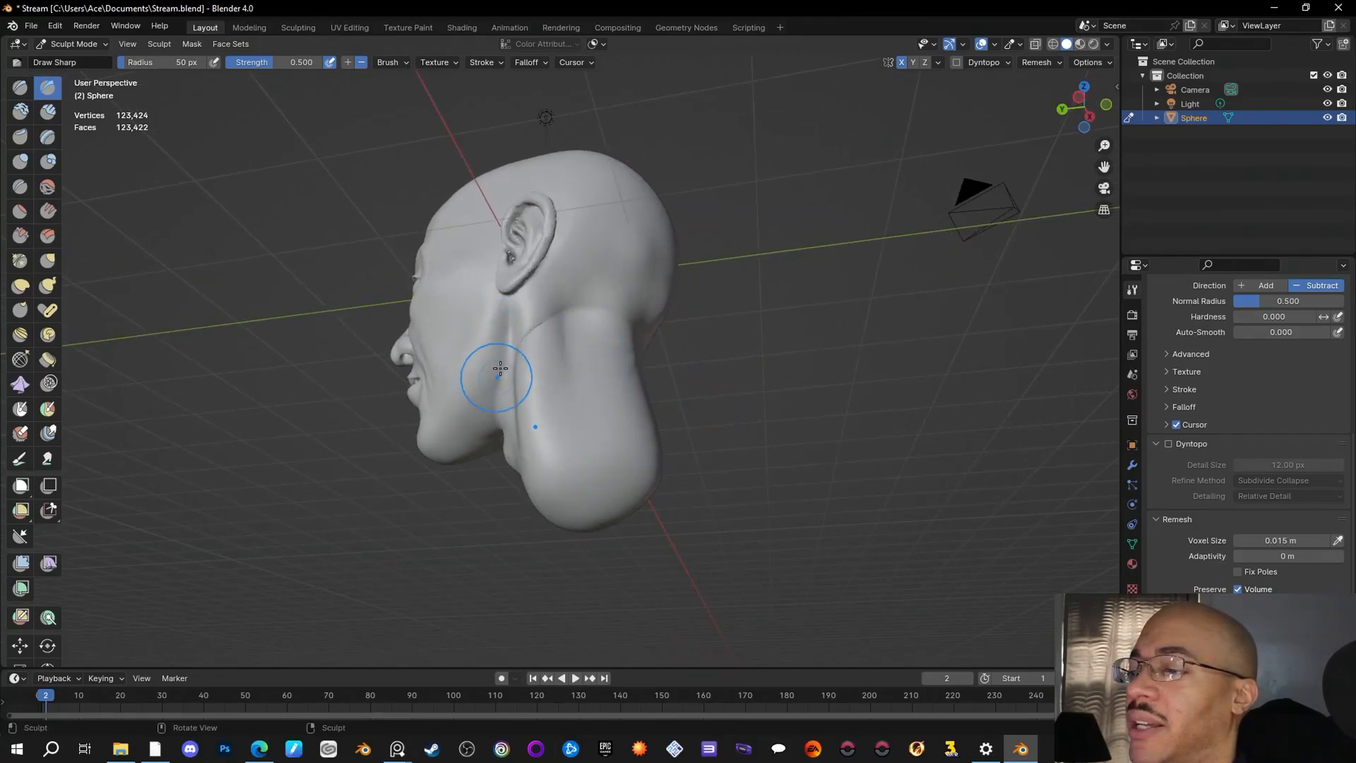
middle_drag(499, 388, 569, 396)
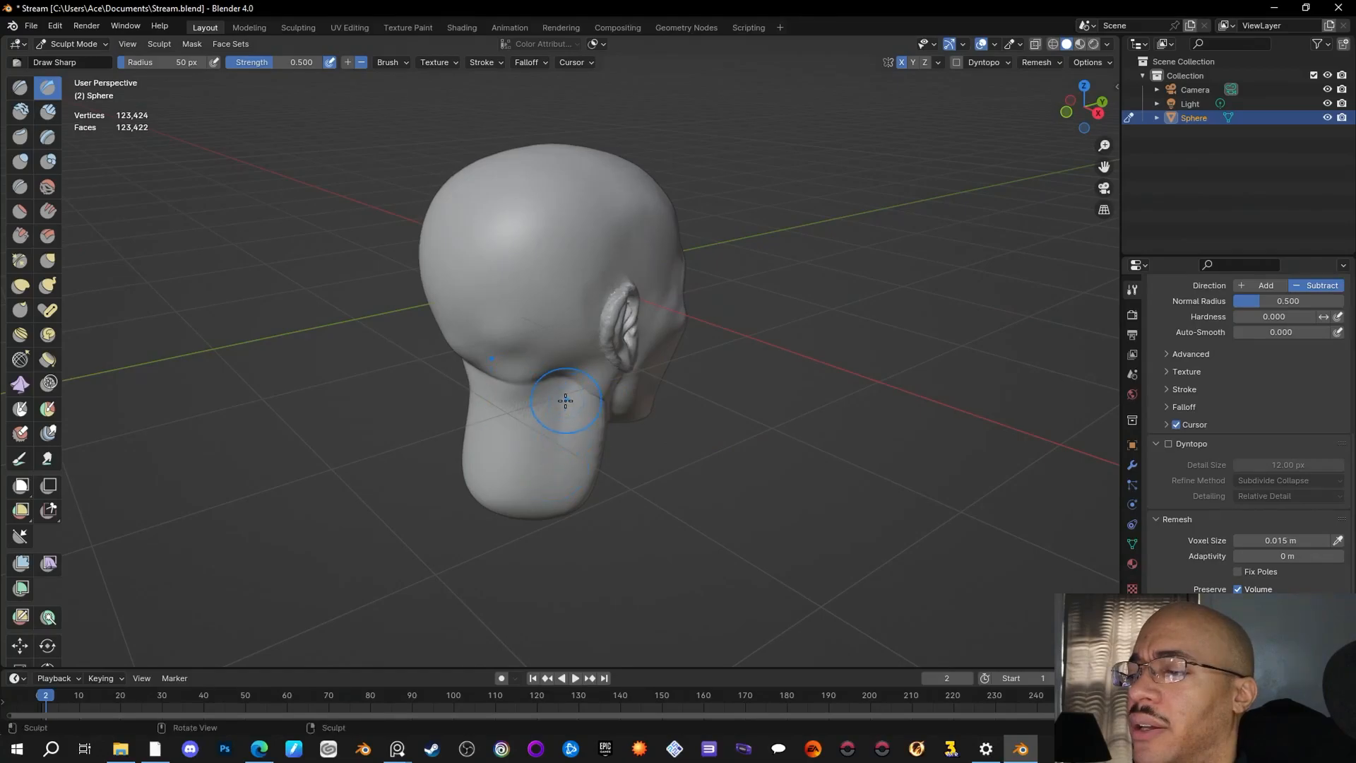
Step: Build up the upper eyelid near its outer corner with Clay Strips at a 27 px radius
mouse_move(796, 475)
middle_down()
mouse_move(811, 476)
mouse_move(803, 414)
mouse_move(798, 458)
middle_up()
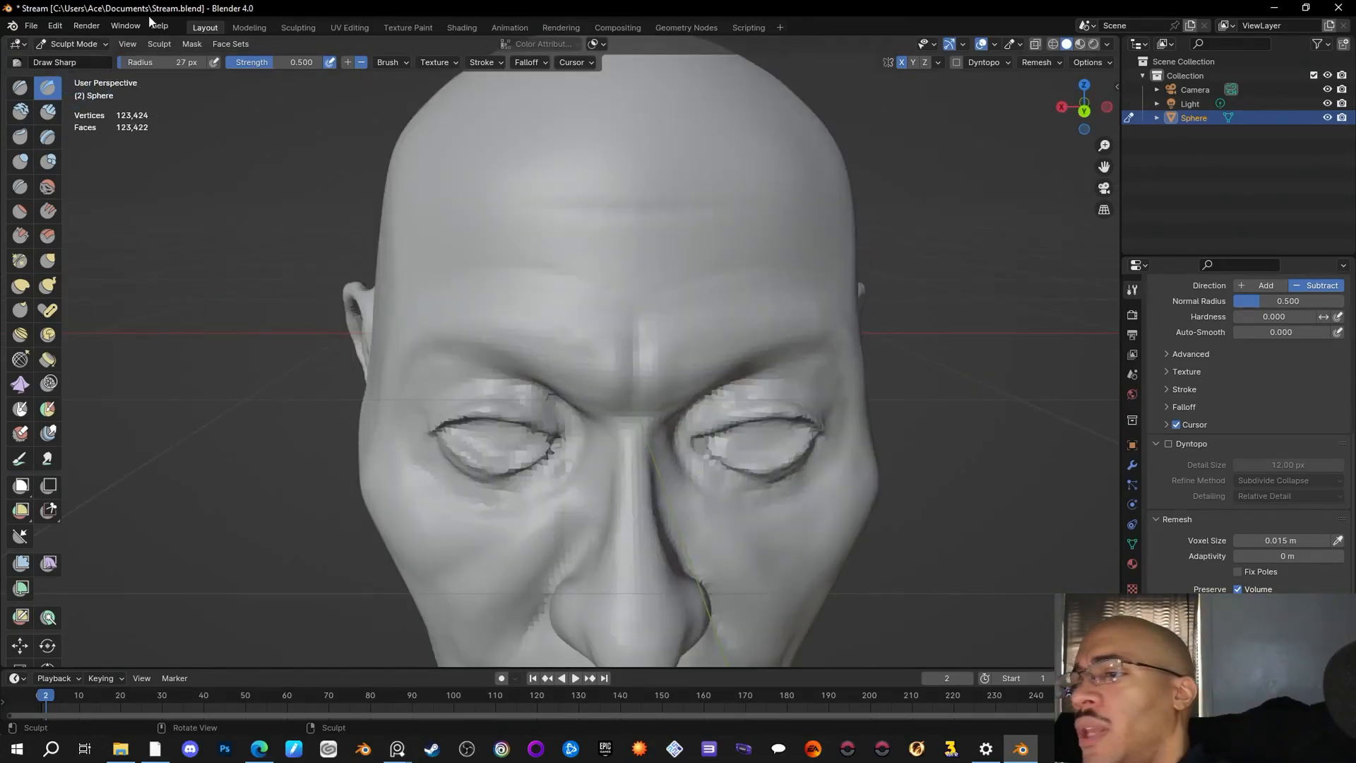
click(48, 111)
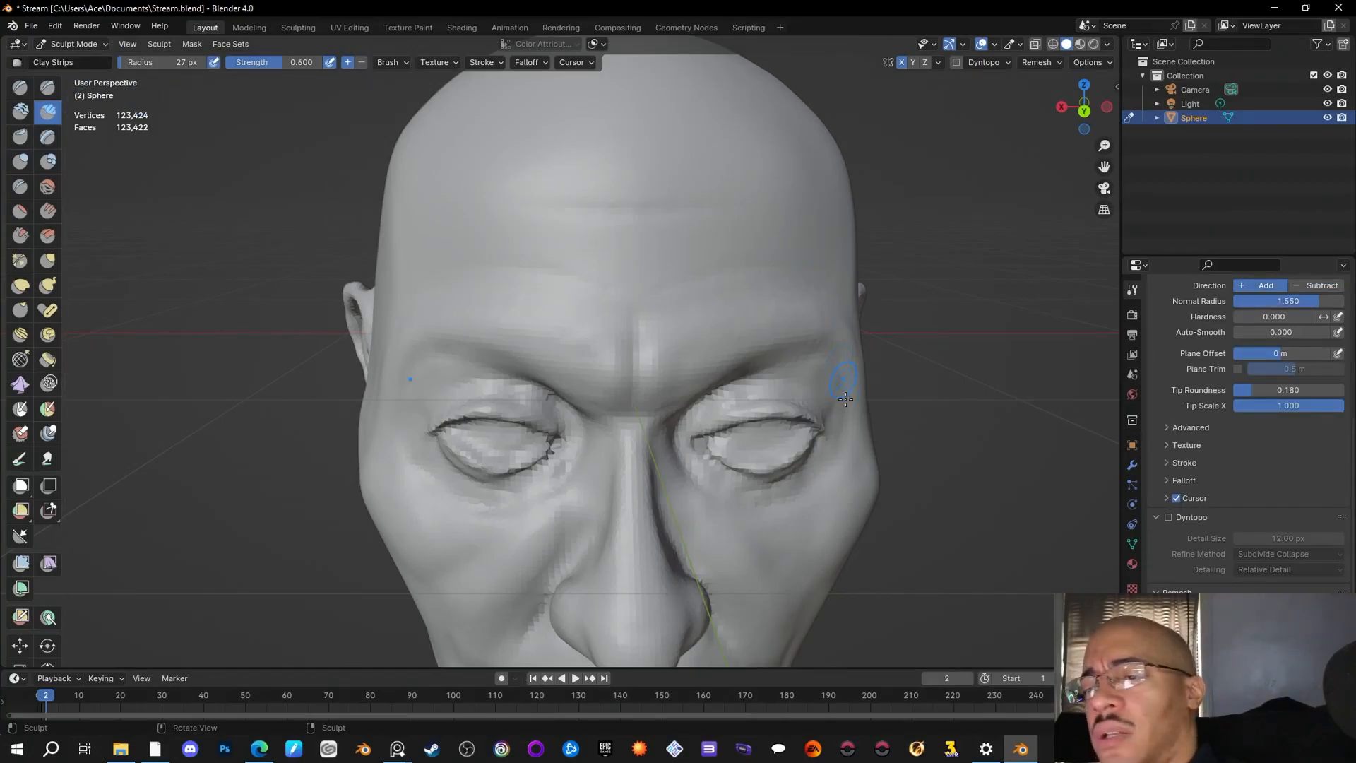
drag(813, 415, 765, 407)
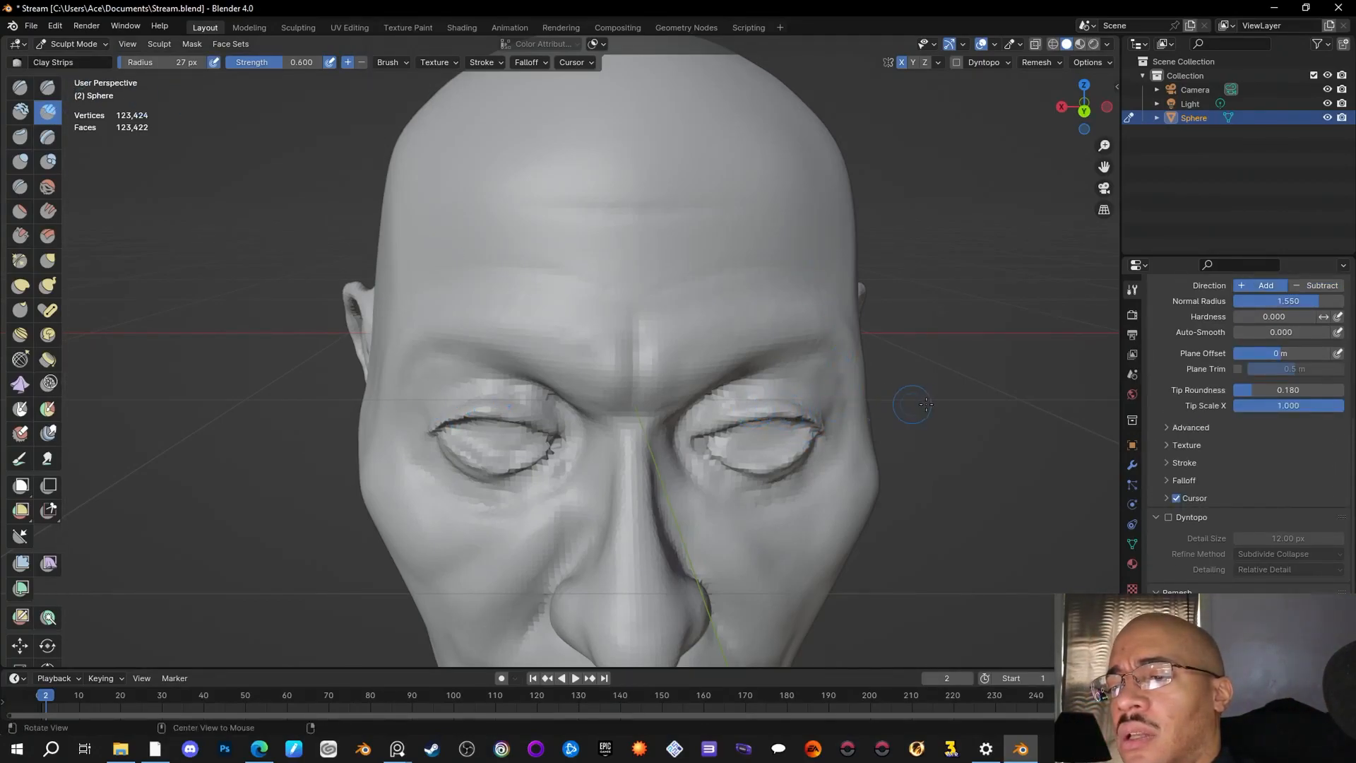
alt+drag(925, 417, 942, 379)
Step: Sharpen the upper eyelid's edge and crease from corner to corner with Draw Sharp strokes at strength 0.500
click(48, 86)
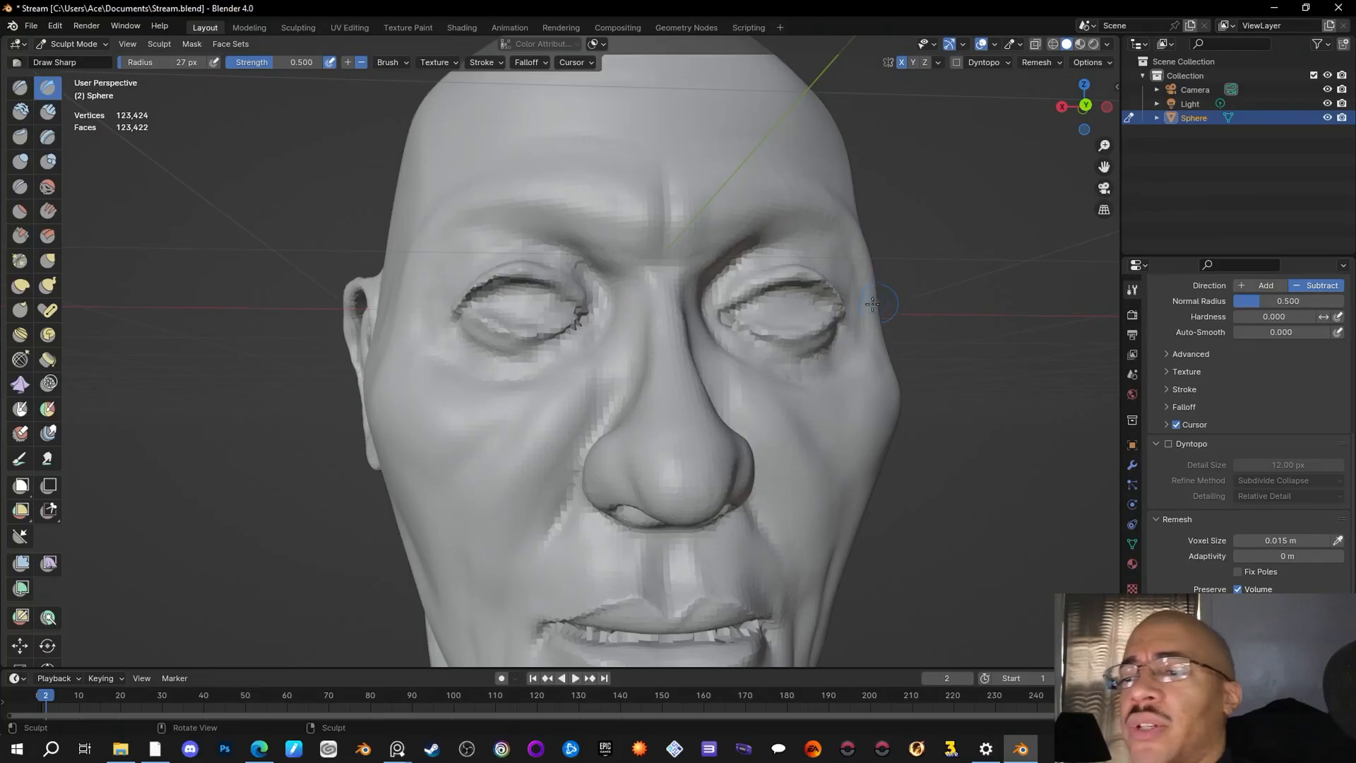
mouse_move(831, 289)
mouse_down()
mouse_move(757, 283)
mouse_move(730, 304)
mouse_up()
ctrl+drag(730, 304, 753, 287)
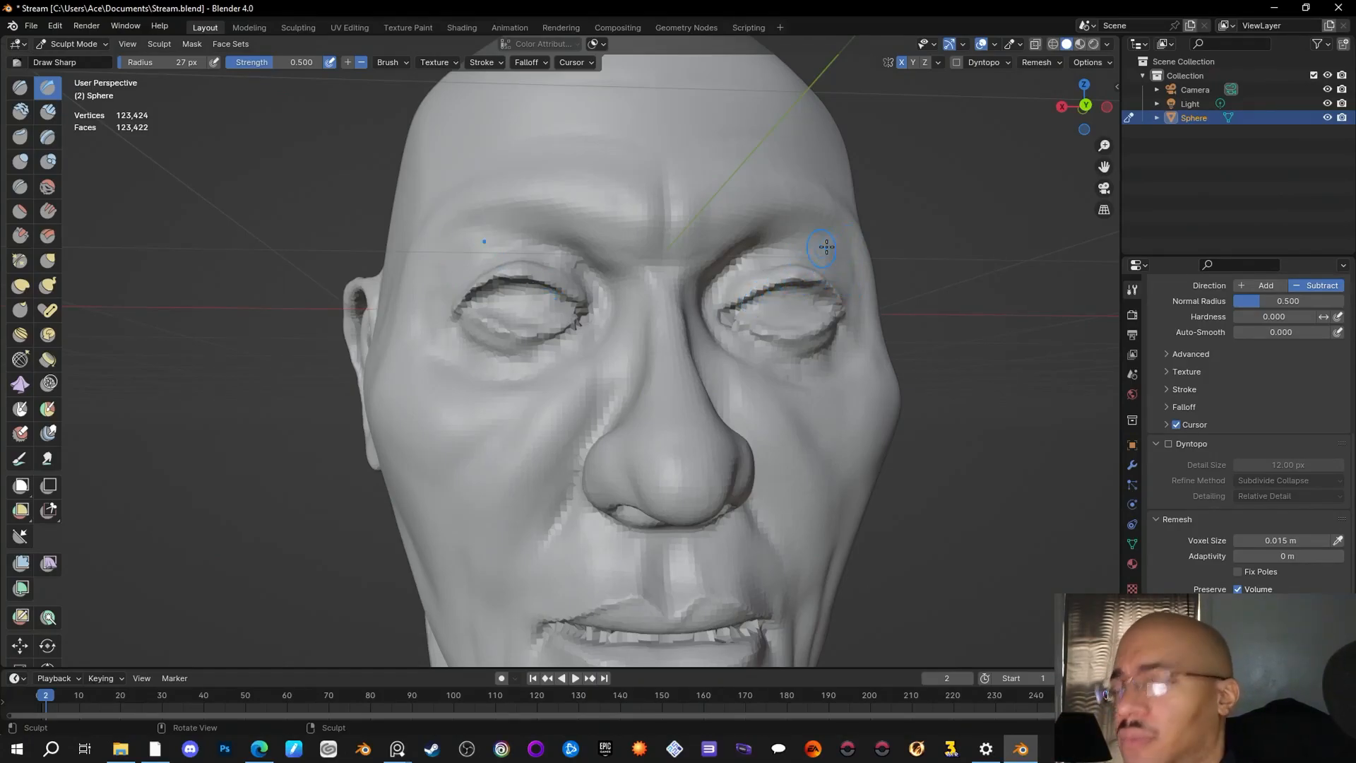
mouse_move(752, 302)
middle_down()
mouse_move(781, 276)
mouse_move(718, 300)
mouse_move(650, 302)
mouse_move(744, 299)
middle_up()
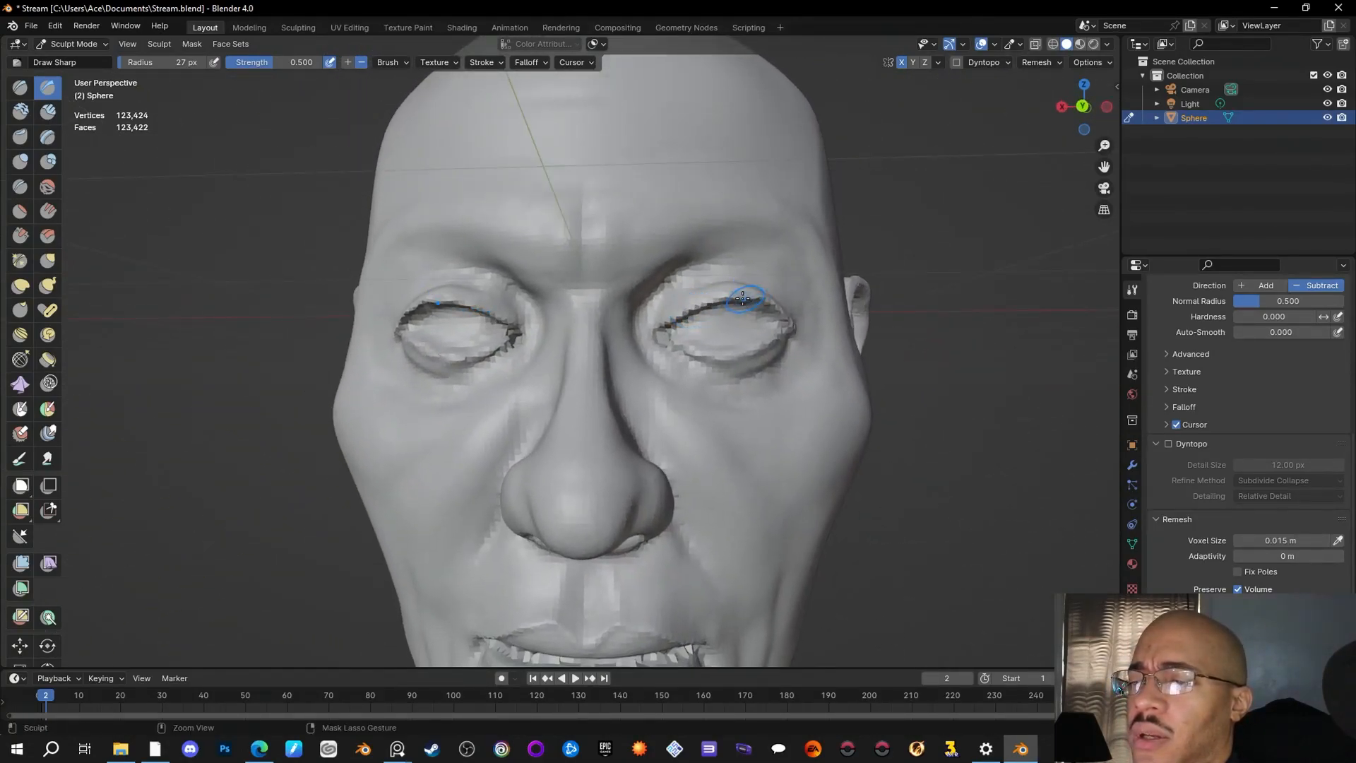
drag(726, 283, 771, 302)
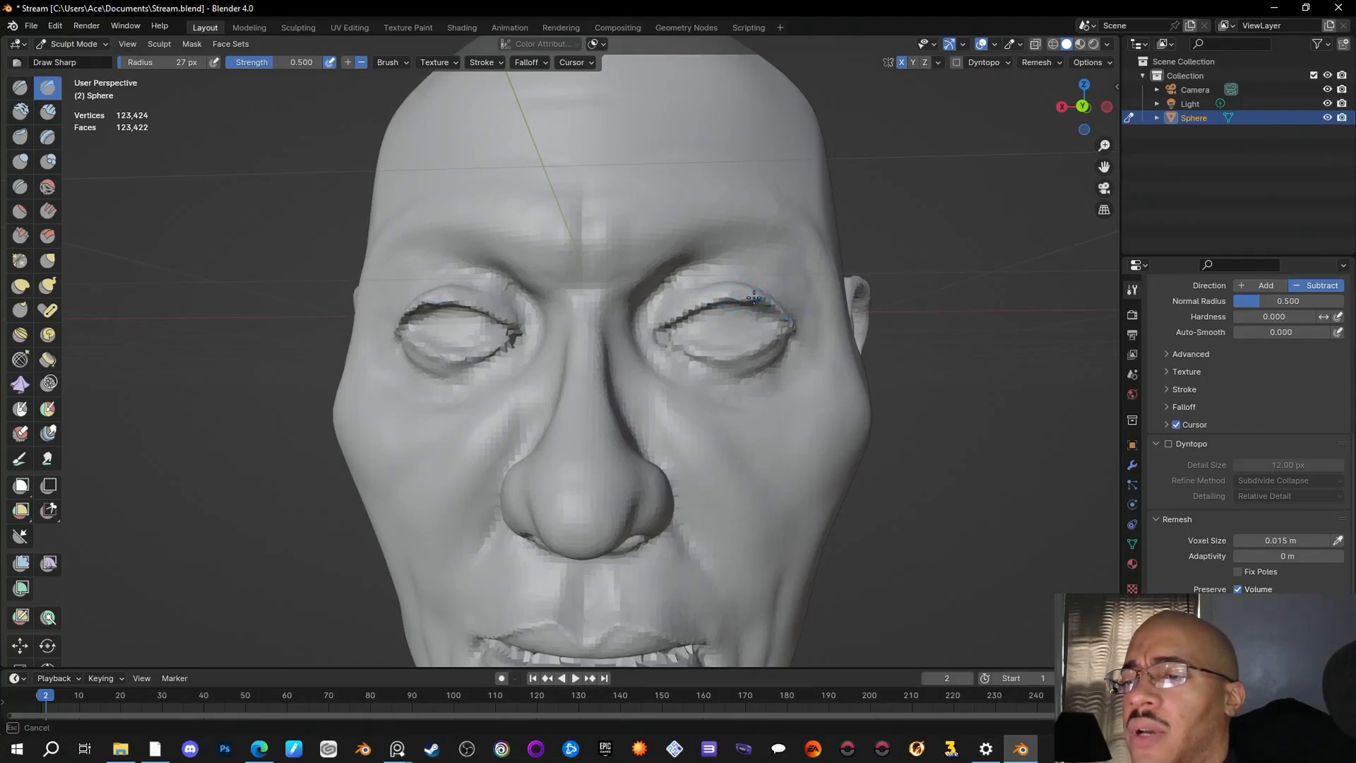
Step: Lift the middle and outer part of the upper eyelid slightly with the Grab brush at 27 px
click(47, 261)
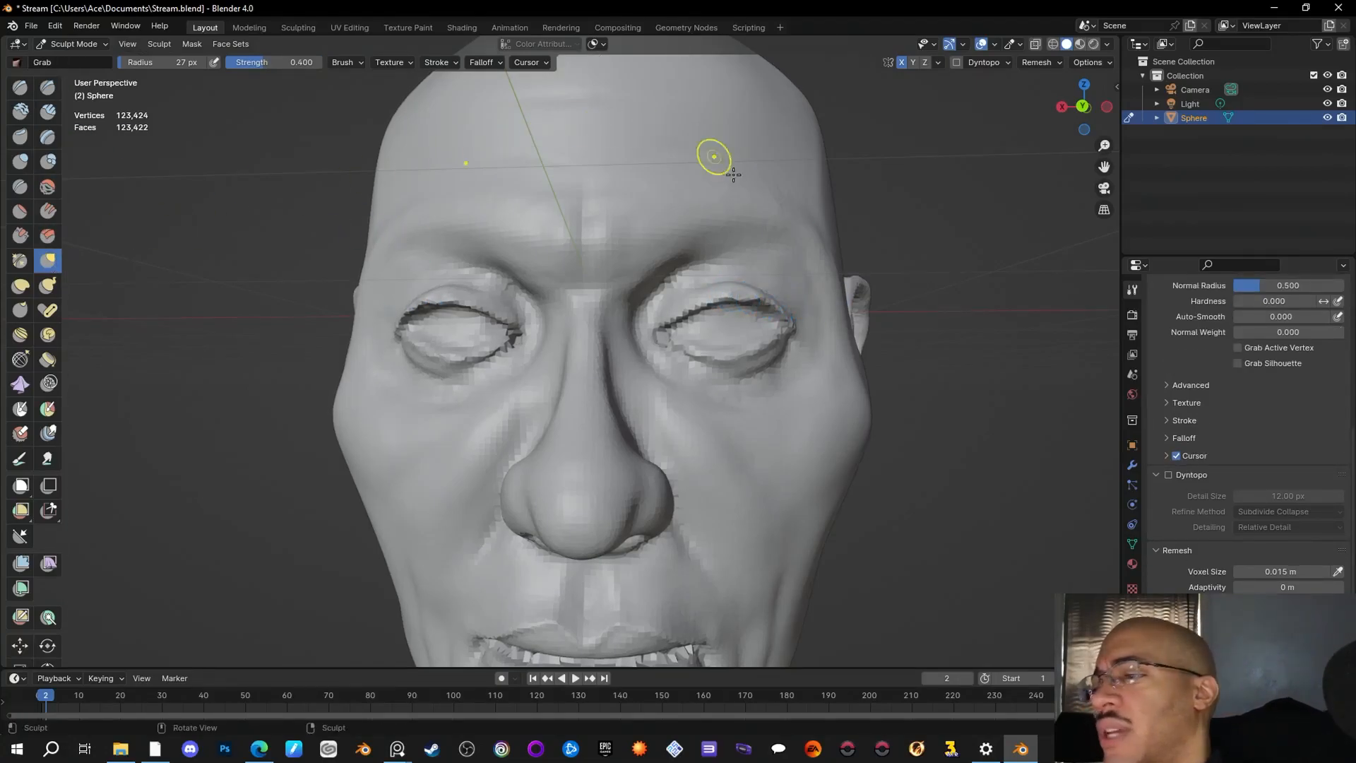
drag(741, 297, 741, 297)
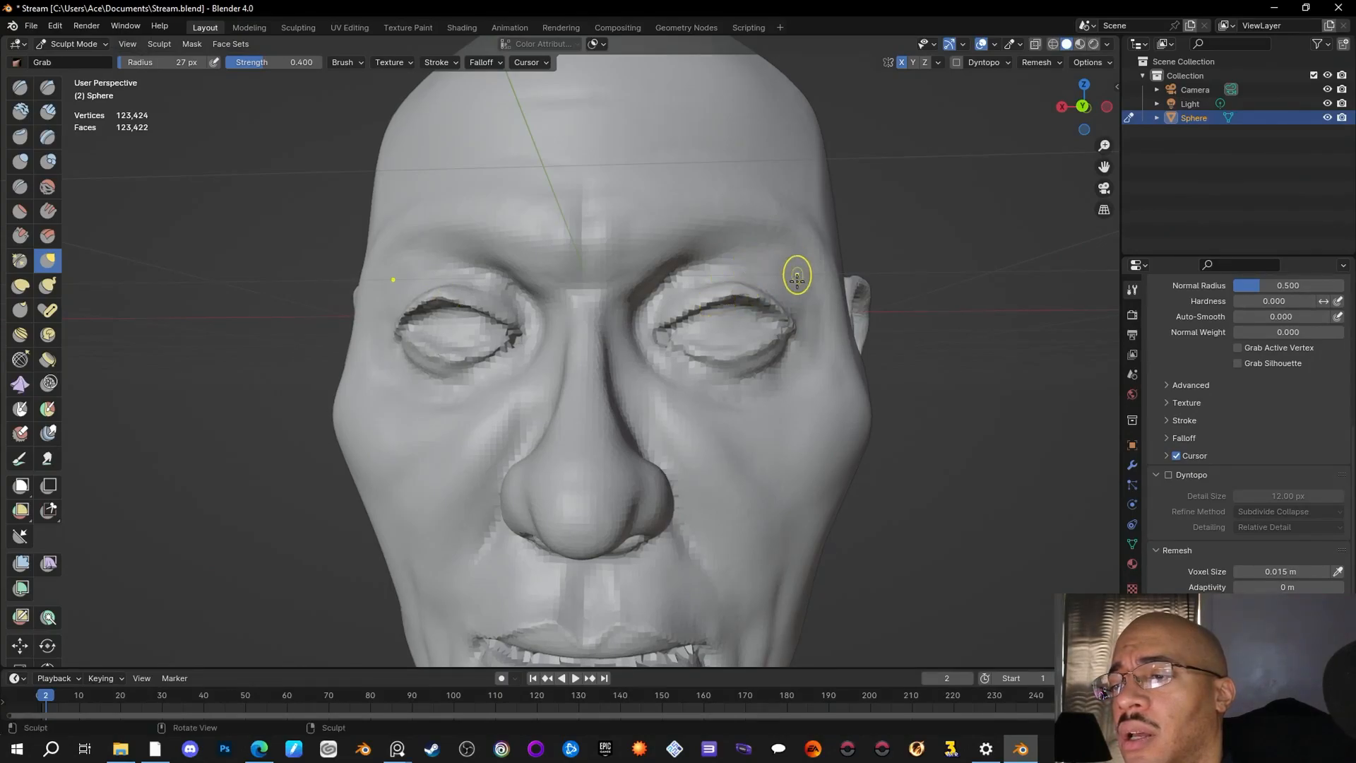
drag(762, 301, 759, 295)
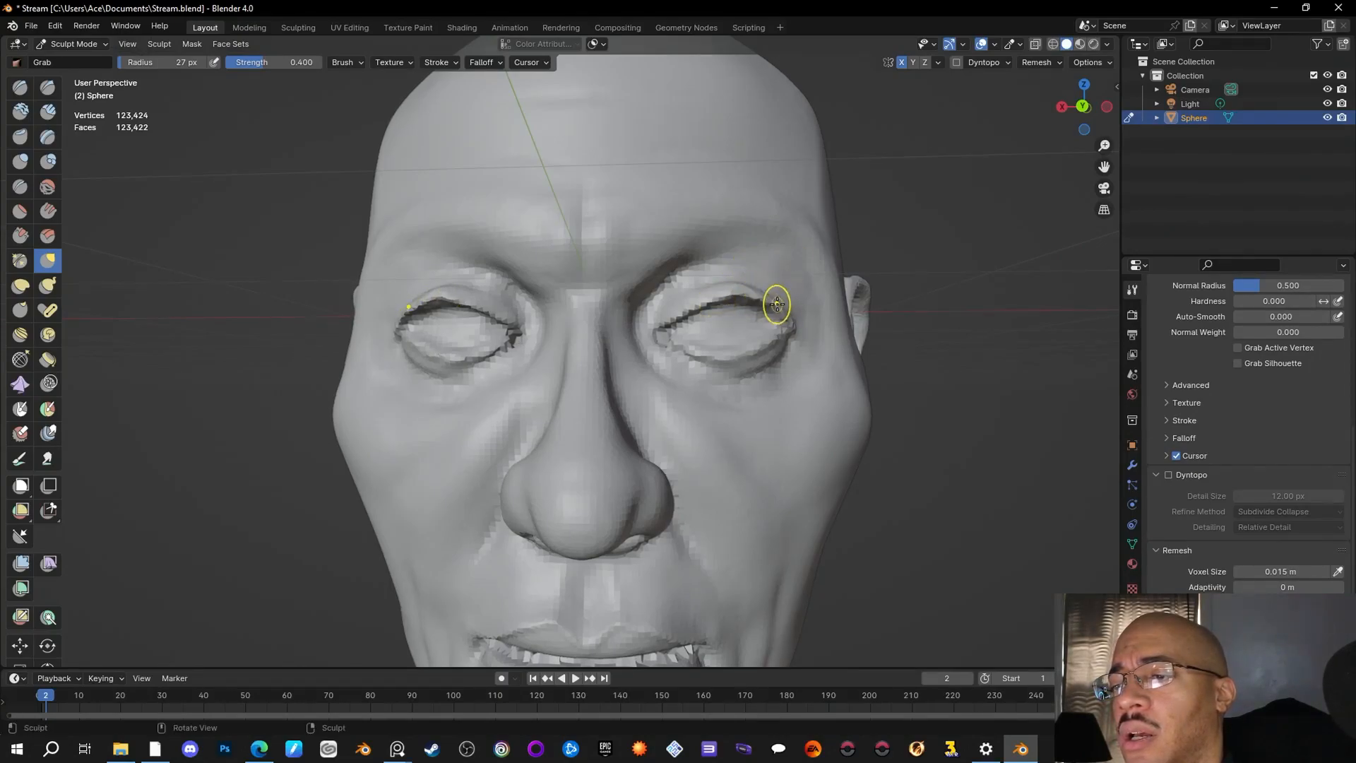
mouse_move(831, 315)
middle_down()
mouse_move(892, 374)
mouse_move(98, 166)
middle_up()
Step: Add a Clay Strips stroke along the upper eyelid from the outer corner toward the nose
key(c)
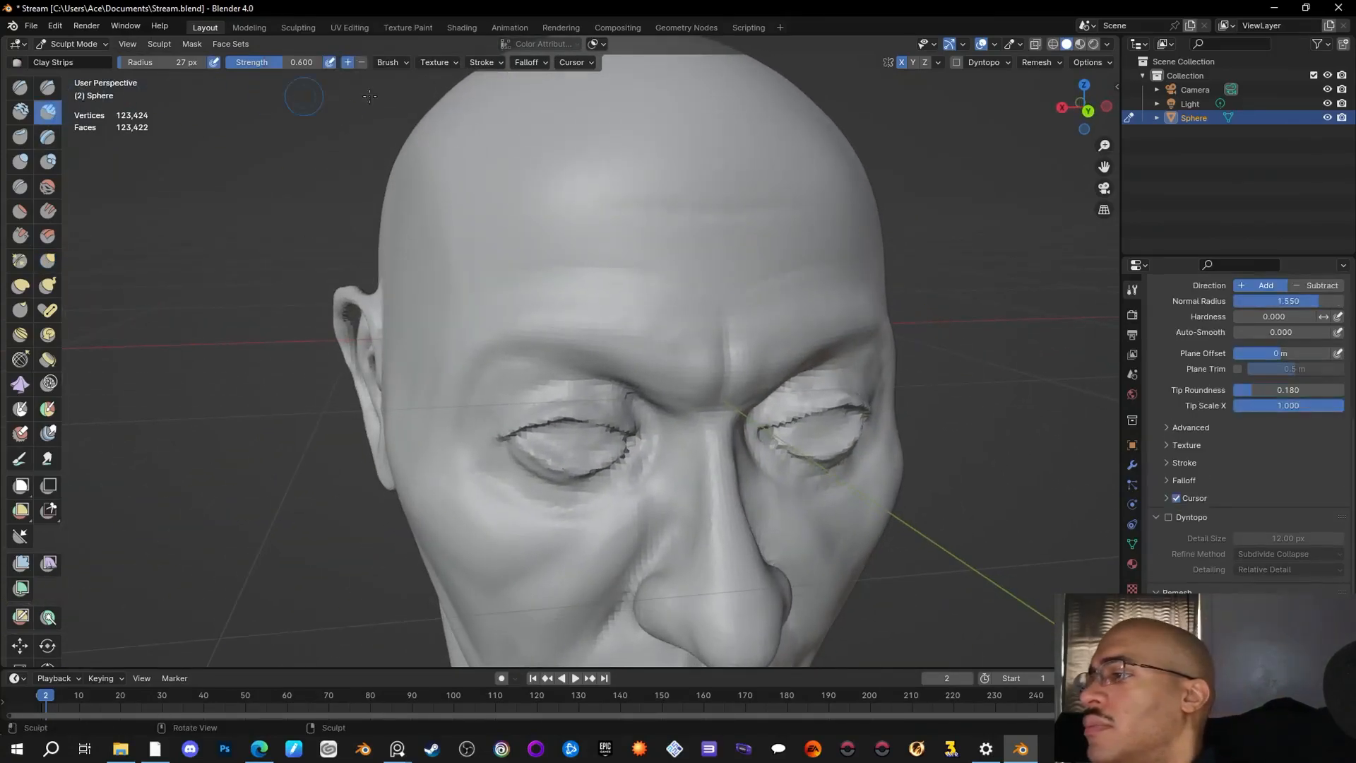
drag(872, 396, 812, 402)
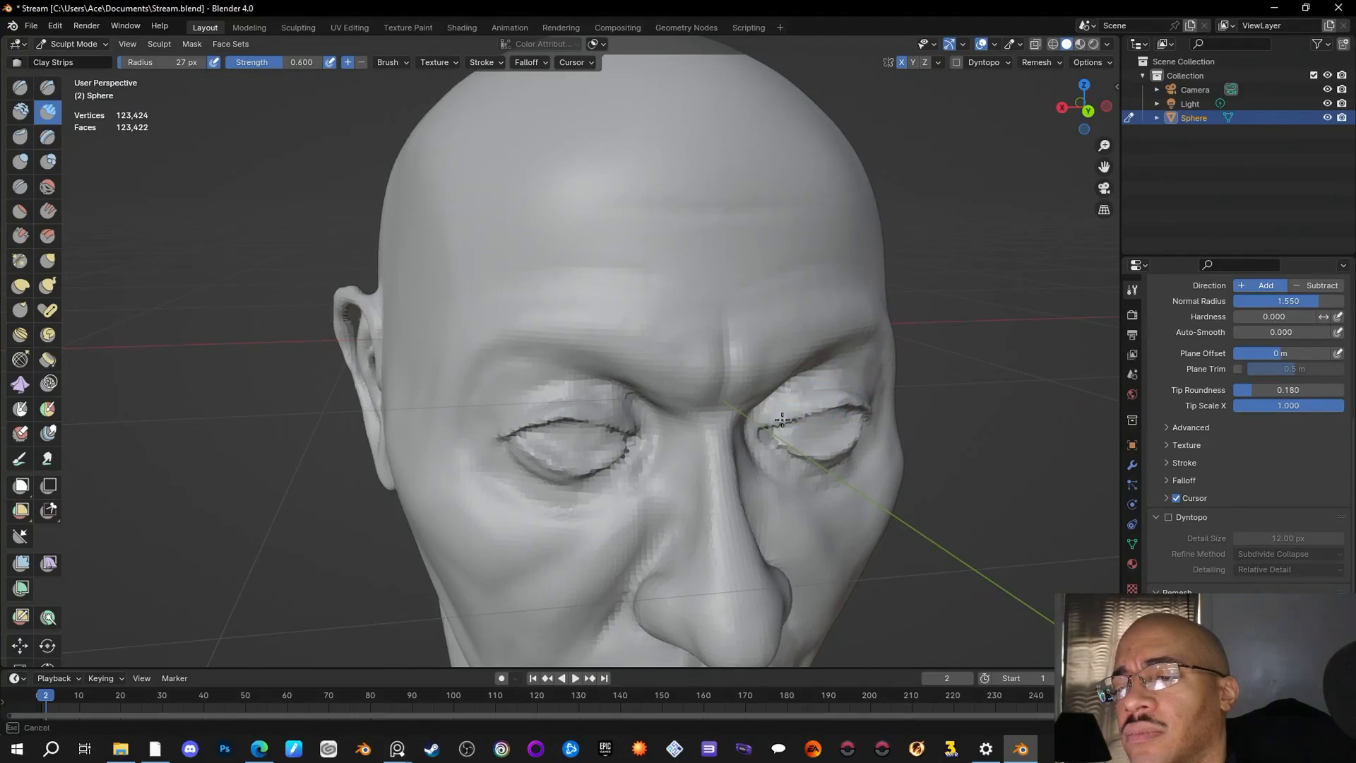
mouse_move(783, 417)
middle_down()
mouse_move(883, 407)
mouse_move(978, 372)
middle_up()
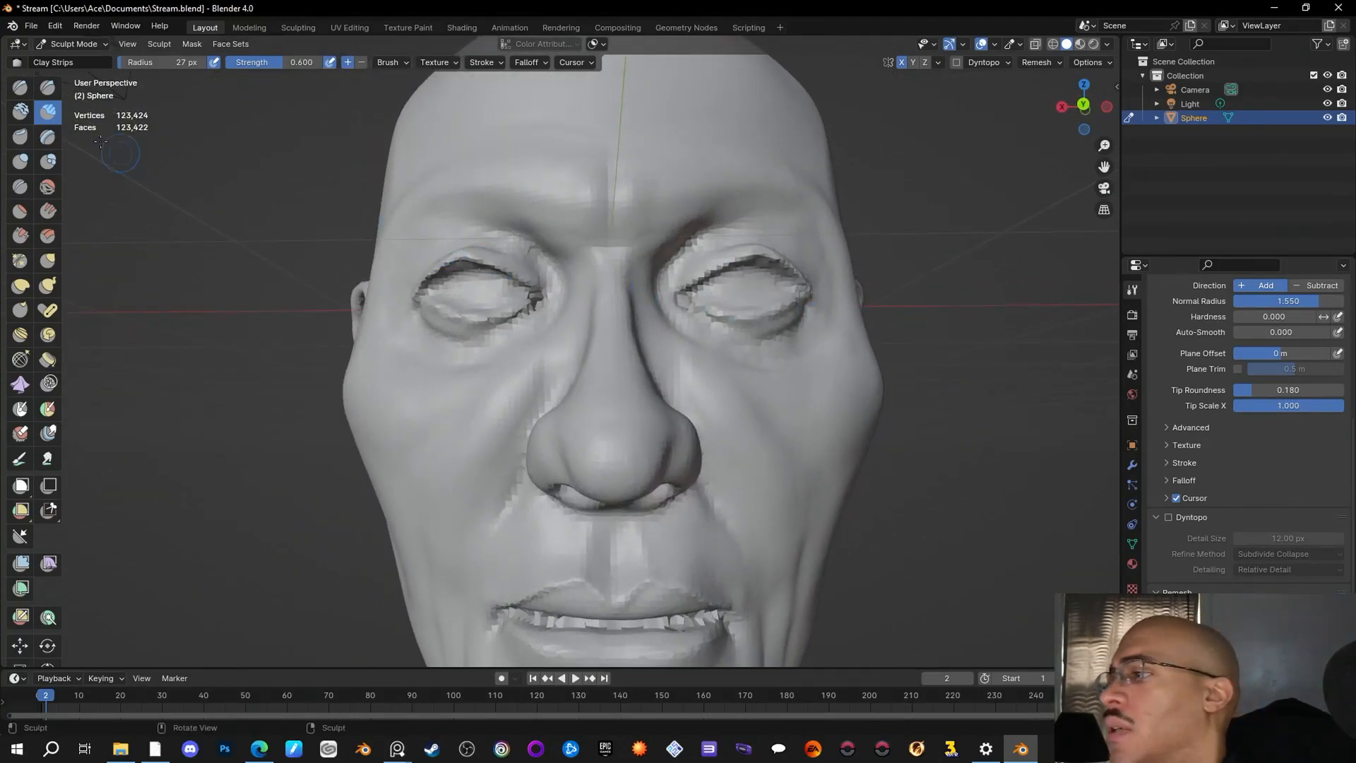
Step: Raise the eyelid rim between the outer and inner eye corners with inverted Draw Sharp strokes
click(49, 87)
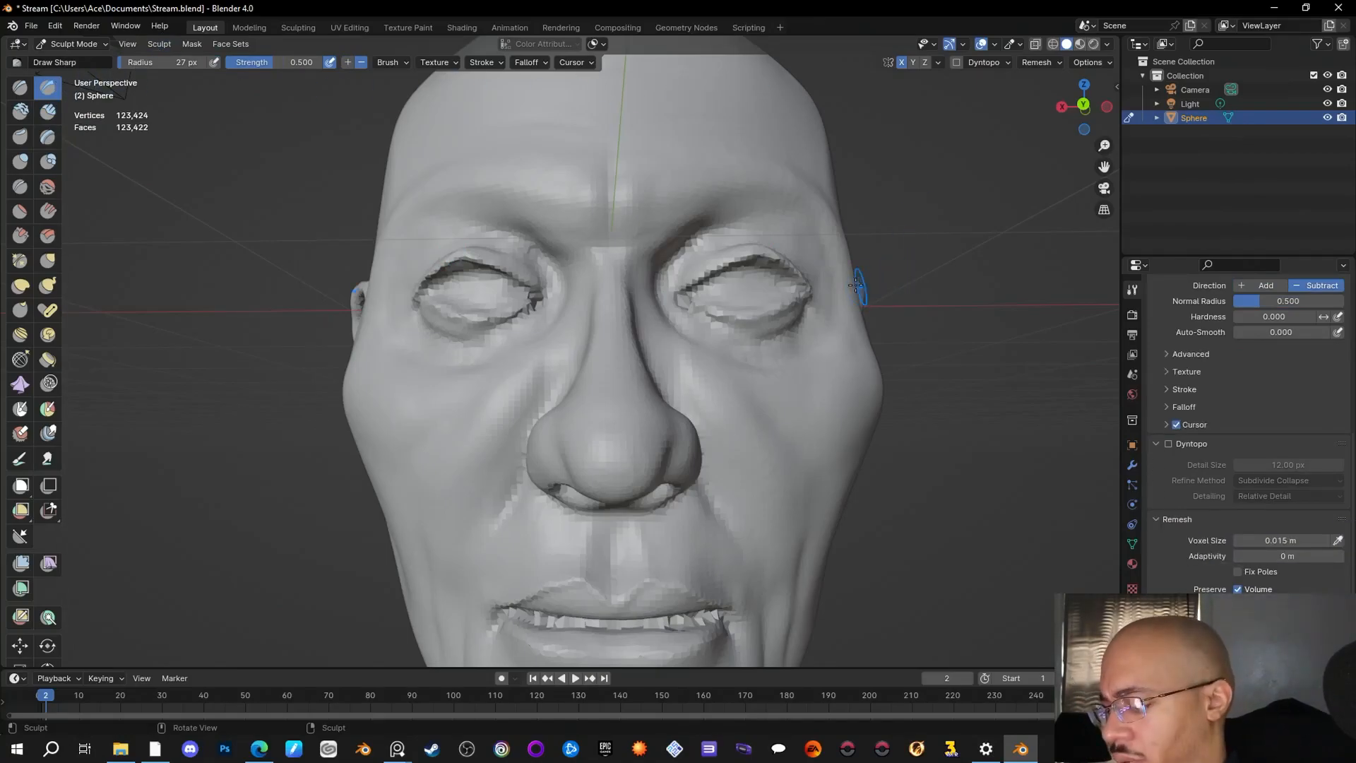
ctrl+drag(804, 295, 790, 305)
mouse_move(804, 297)
ctrl+mouse_down()
mouse_move(772, 312)
mouse_move(685, 300)
ctrl+mouse_up()
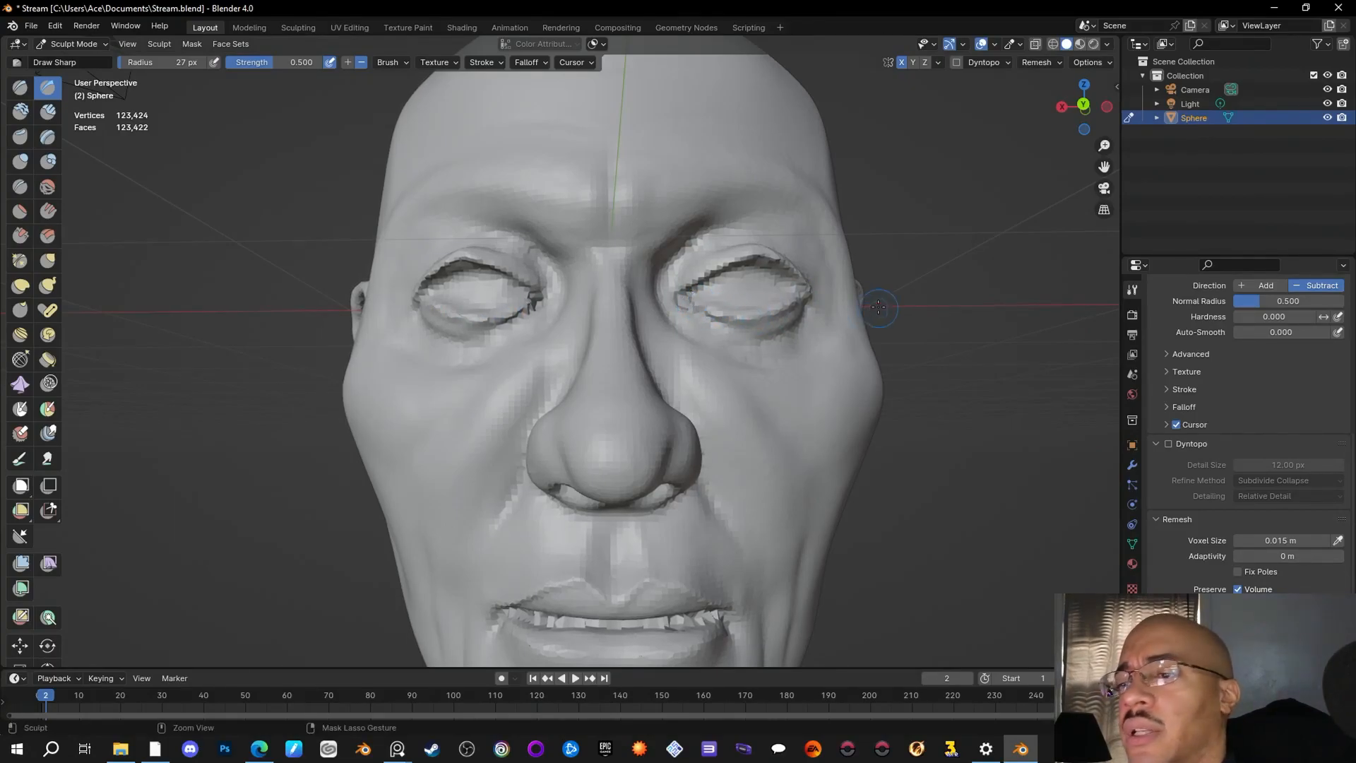
ctrl+drag(805, 296, 705, 310)
Step: Adjust the eyelids' curvature and the inner eye corner with Grab, working from above the head
mouse_move(957, 322)
middle_down()
mouse_move(851, 347)
mouse_move(827, 331)
mouse_move(911, 356)
mouse_move(958, 431)
mouse_move(972, 411)
mouse_move(950, 394)
mouse_move(907, 467)
middle_up()
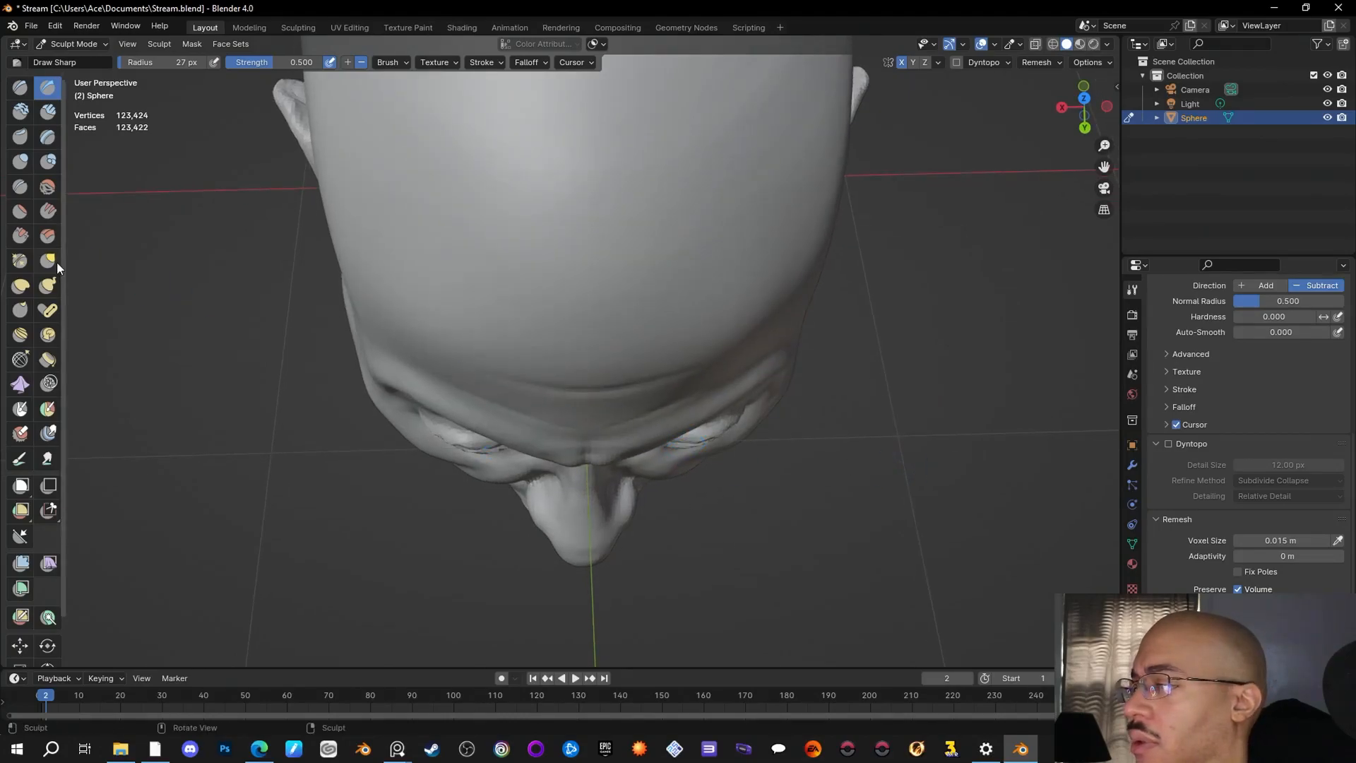
key(g)
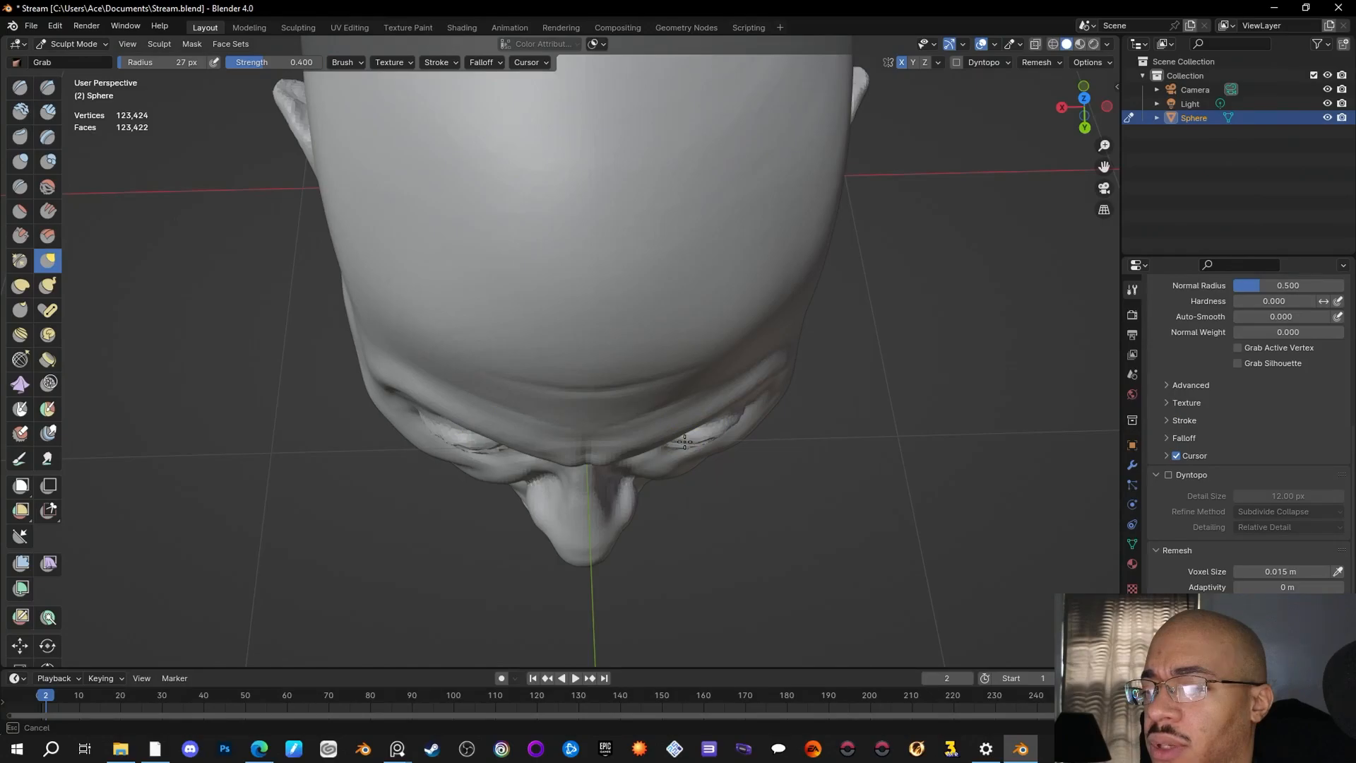
drag(682, 442, 708, 435)
middle_drag(732, 427, 739, 396)
drag(724, 392, 725, 392)
drag(725, 403, 727, 404)
middle_drag(823, 487, 608, 306)
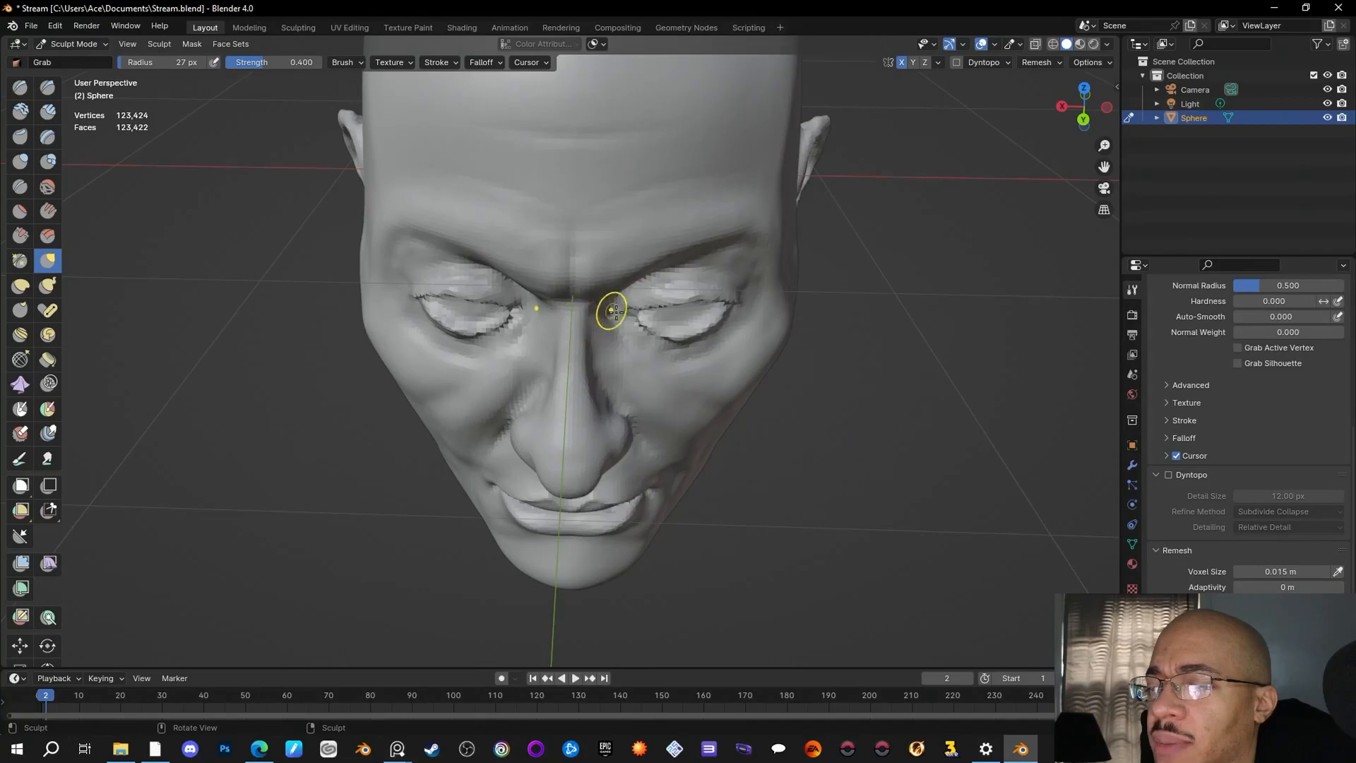
drag(622, 318, 619, 319)
mouse_move(747, 362)
middle_down()
mouse_move(702, 358)
mouse_move(775, 307)
mouse_move(757, 309)
middle_up()
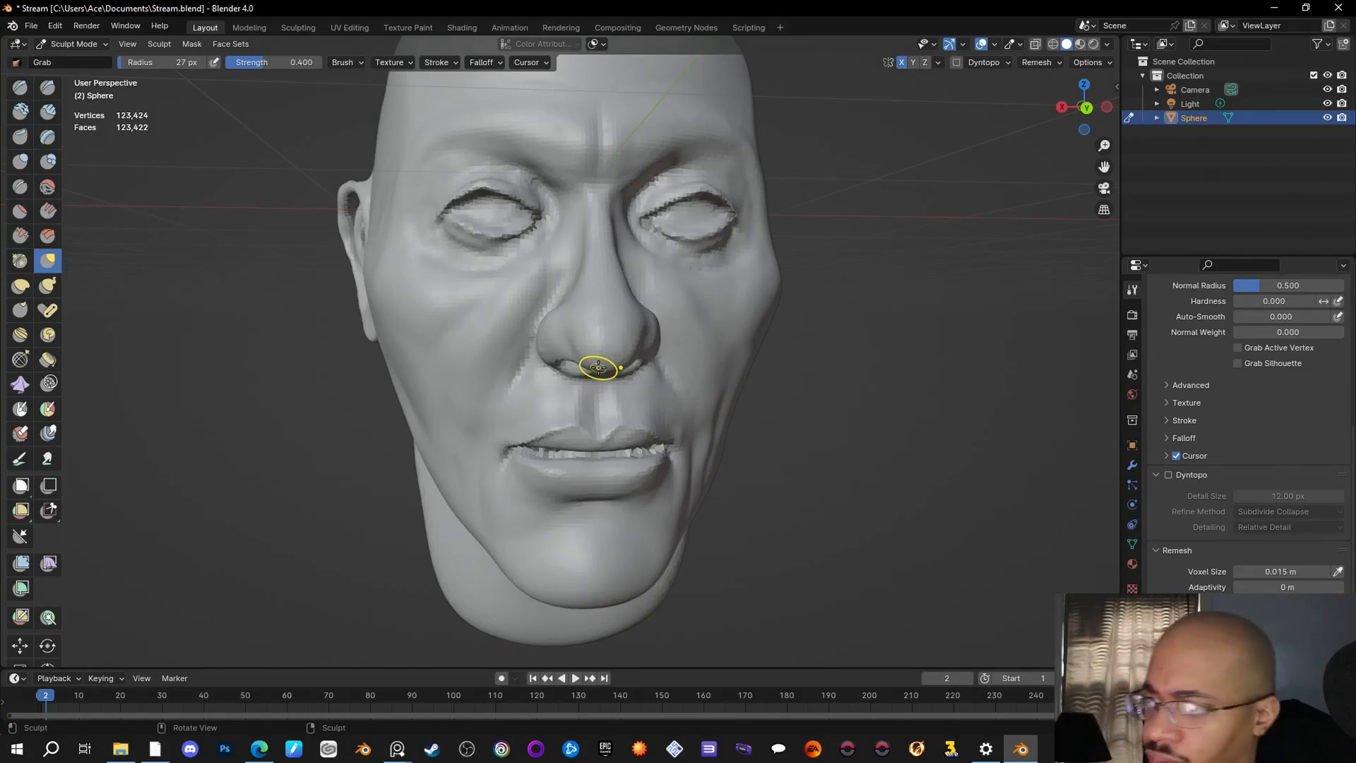
Step: Set the remesh voxel size to 0.011 m and voxel-remesh the head
drag(1311, 571, 1297, 571)
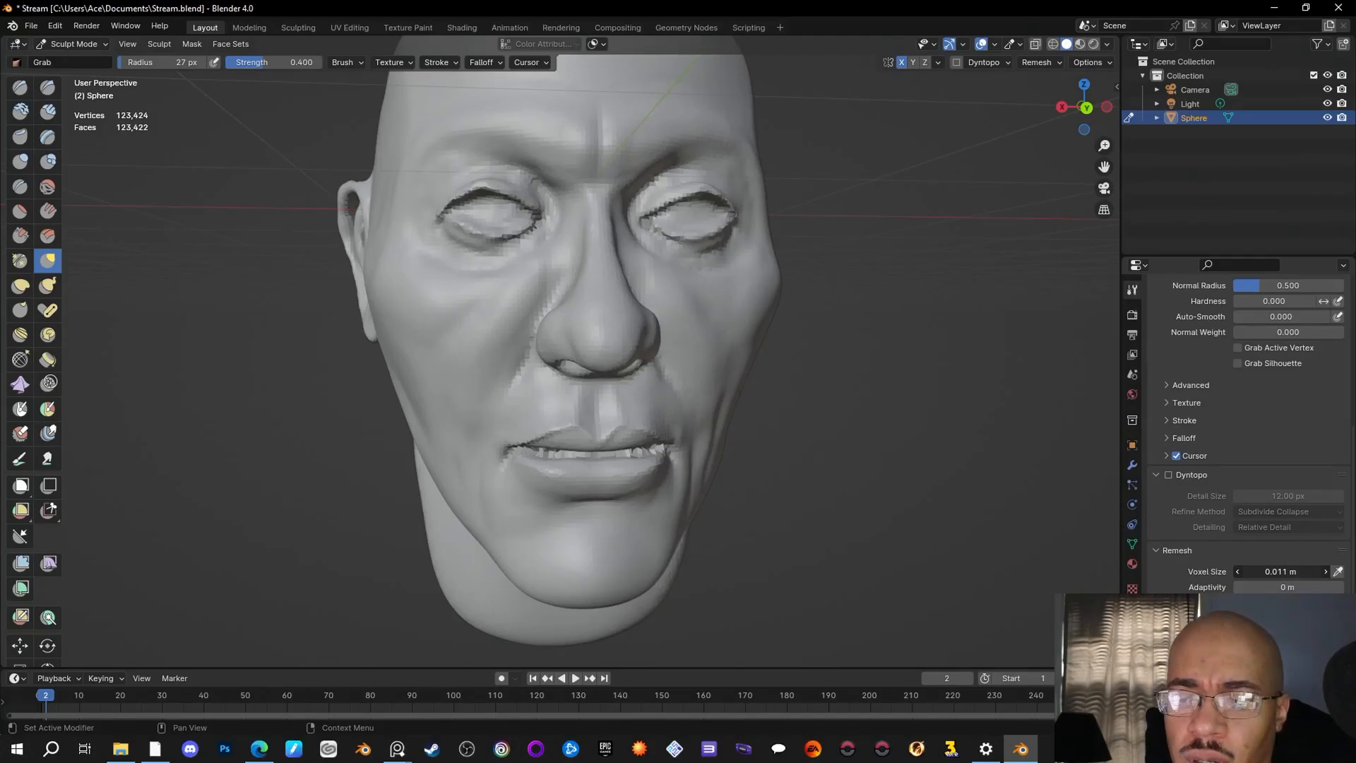
key(ctrl+r)
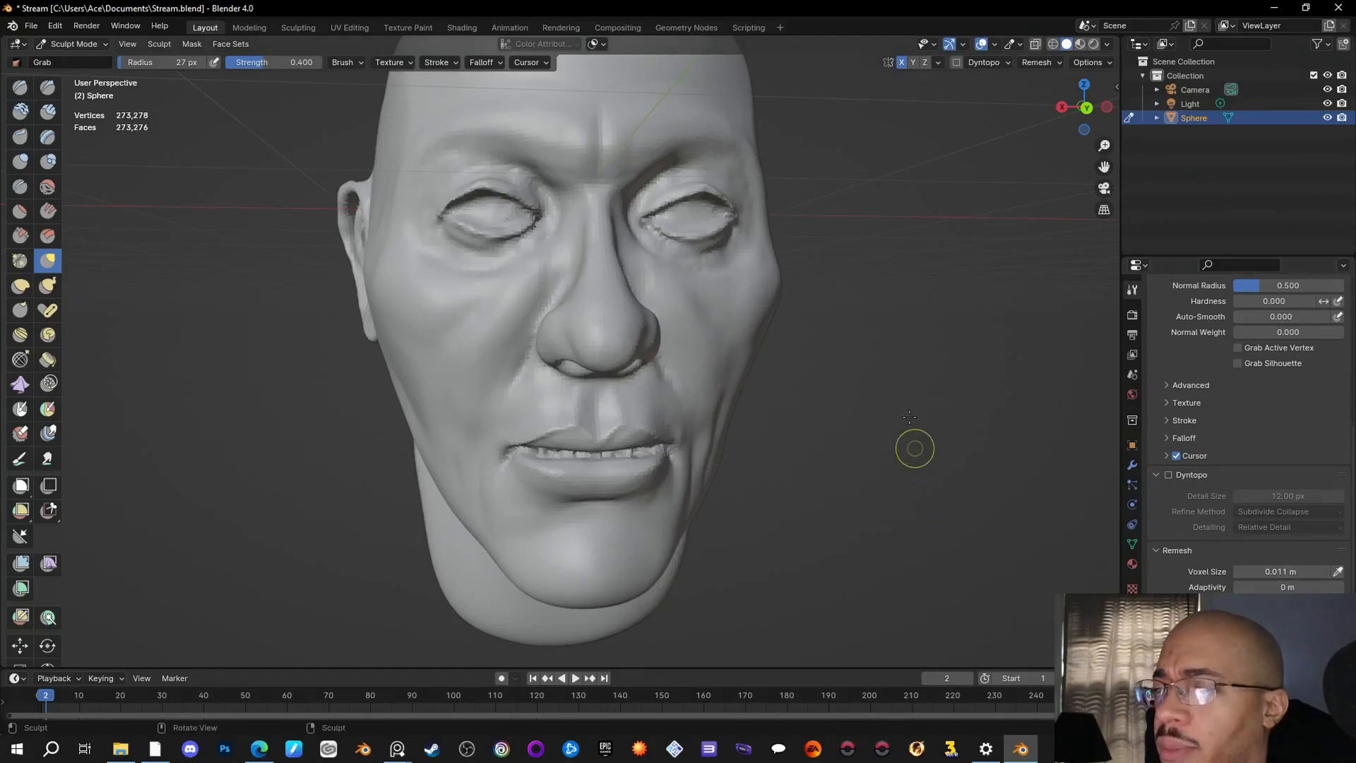
mouse_move(923, 332)
middle_down()
mouse_move(946, 367)
mouse_move(867, 344)
mouse_move(944, 385)
mouse_move(941, 358)
mouse_move(894, 360)
middle_up()
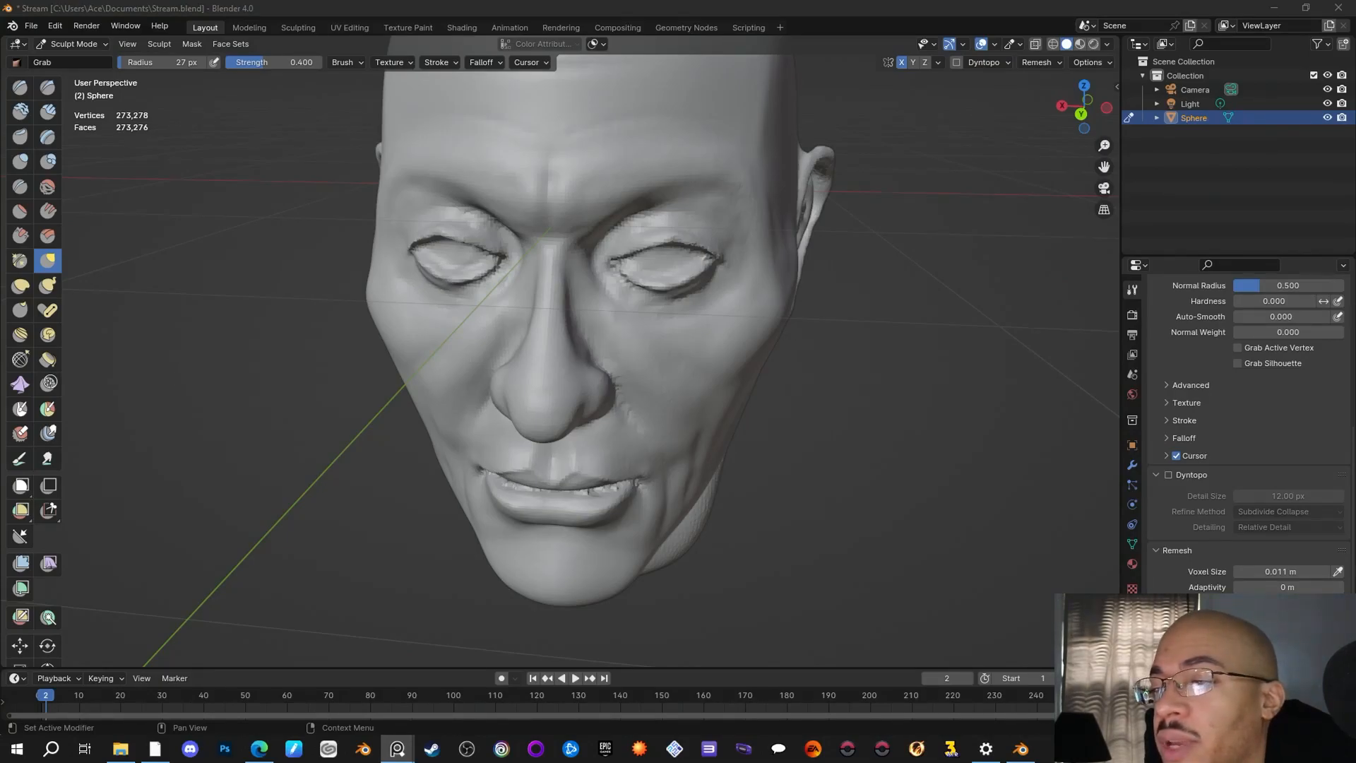
Step: Thicken the upper eyelid with Clay Strips strokes along its edge and in the socket beneath the brow
scroll(1017, 384, up, 5)
middle_drag(1026, 337, 1012, 452)
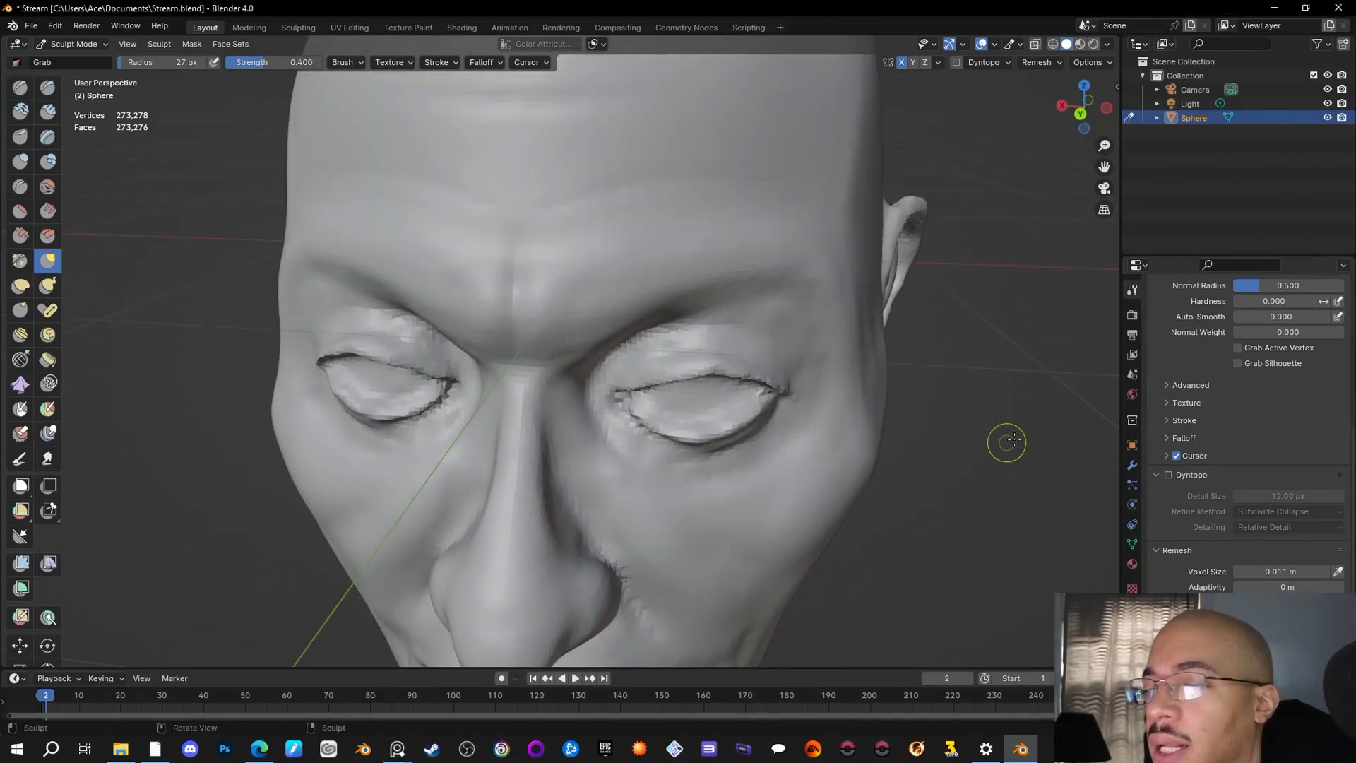
key(c)
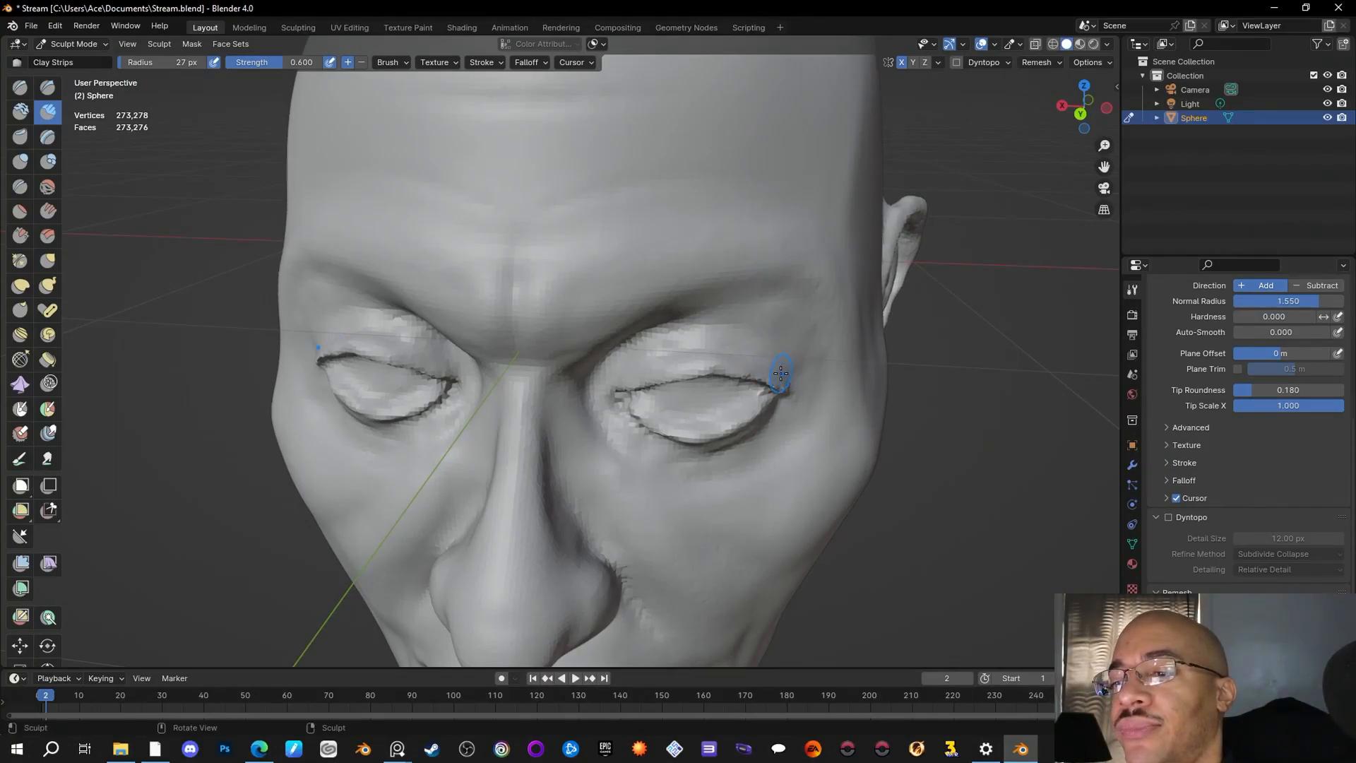
mouse_move(695, 357)
mouse_down()
mouse_move(763, 371)
mouse_move(666, 365)
mouse_up()
drag(660, 367, 769, 364)
mouse_move(681, 333)
mouse_down()
mouse_move(761, 339)
mouse_move(702, 339)
mouse_move(781, 363)
mouse_move(642, 348)
mouse_move(784, 353)
mouse_move(750, 336)
mouse_move(689, 336)
mouse_up()
mouse_move(918, 351)
middle_down()
mouse_move(839, 399)
mouse_move(811, 393)
mouse_move(833, 387)
middle_up()
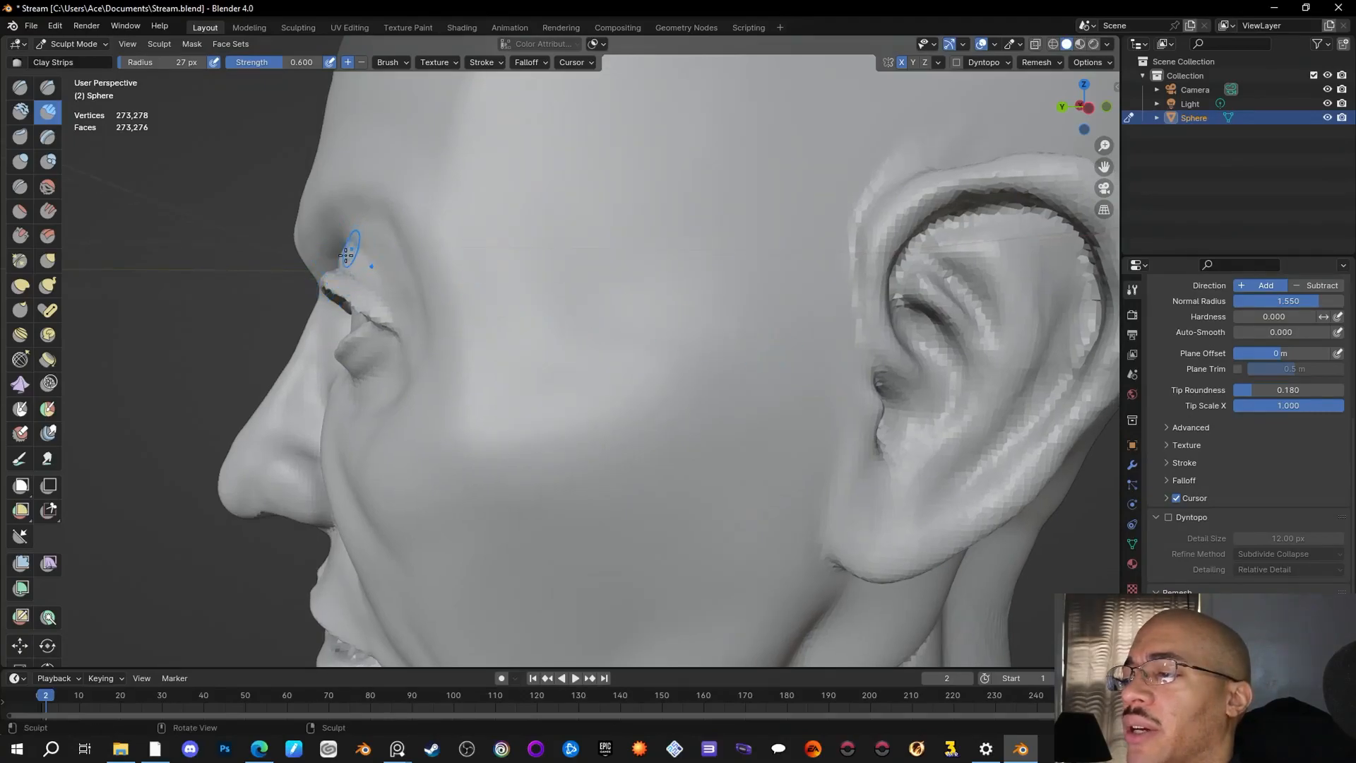
Step: Layer more Clay Strips strokes along the upper eyelid toward the outer corner, working from both sides of the face
mouse_move(565, 374)
middle_down()
mouse_move(406, 384)
mouse_move(908, 251)
mouse_move(835, 318)
mouse_move(793, 318)
mouse_move(919, 339)
middle_up()
drag(761, 355, 831, 333)
drag(763, 356, 825, 333)
middle_drag(825, 333, 732, 357)
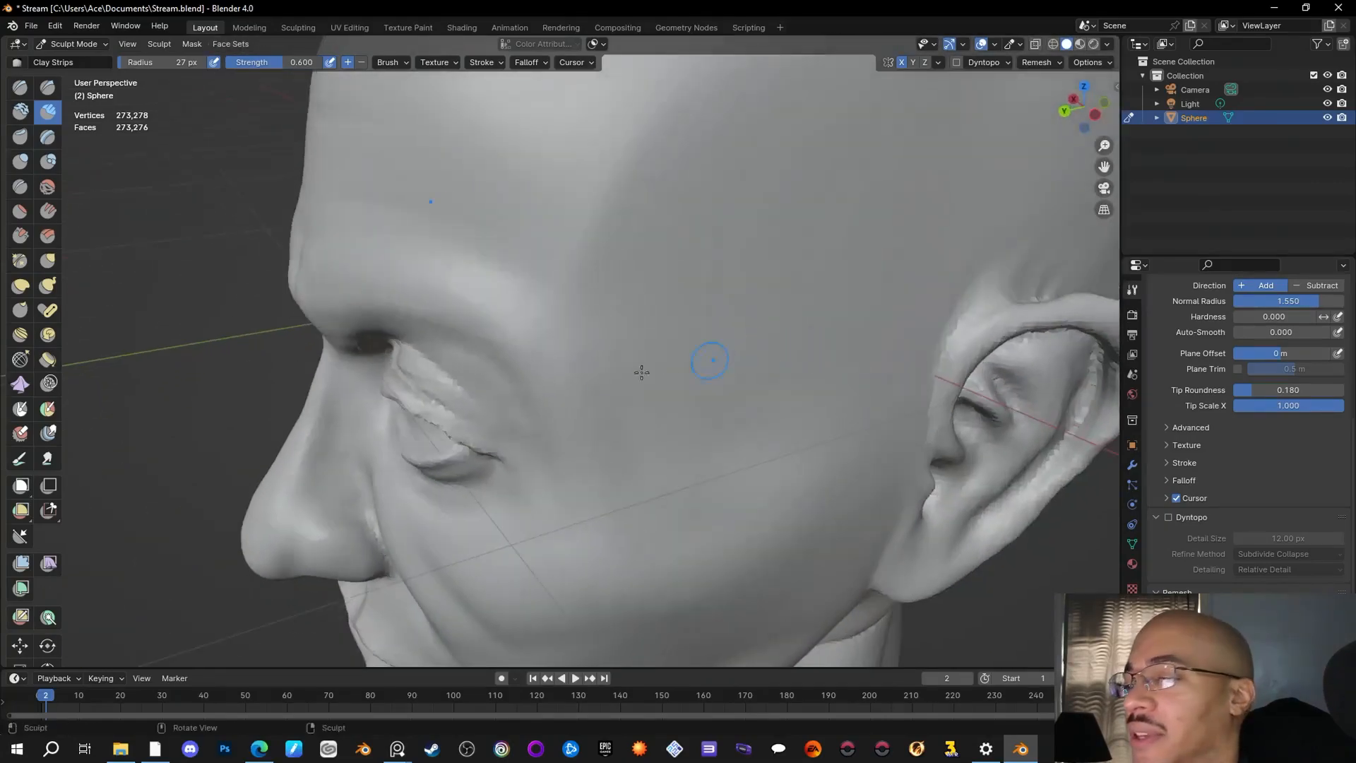
mouse_move(409, 403)
mouse_down()
mouse_move(455, 444)
mouse_move(480, 440)
mouse_up()
drag(391, 375, 414, 393)
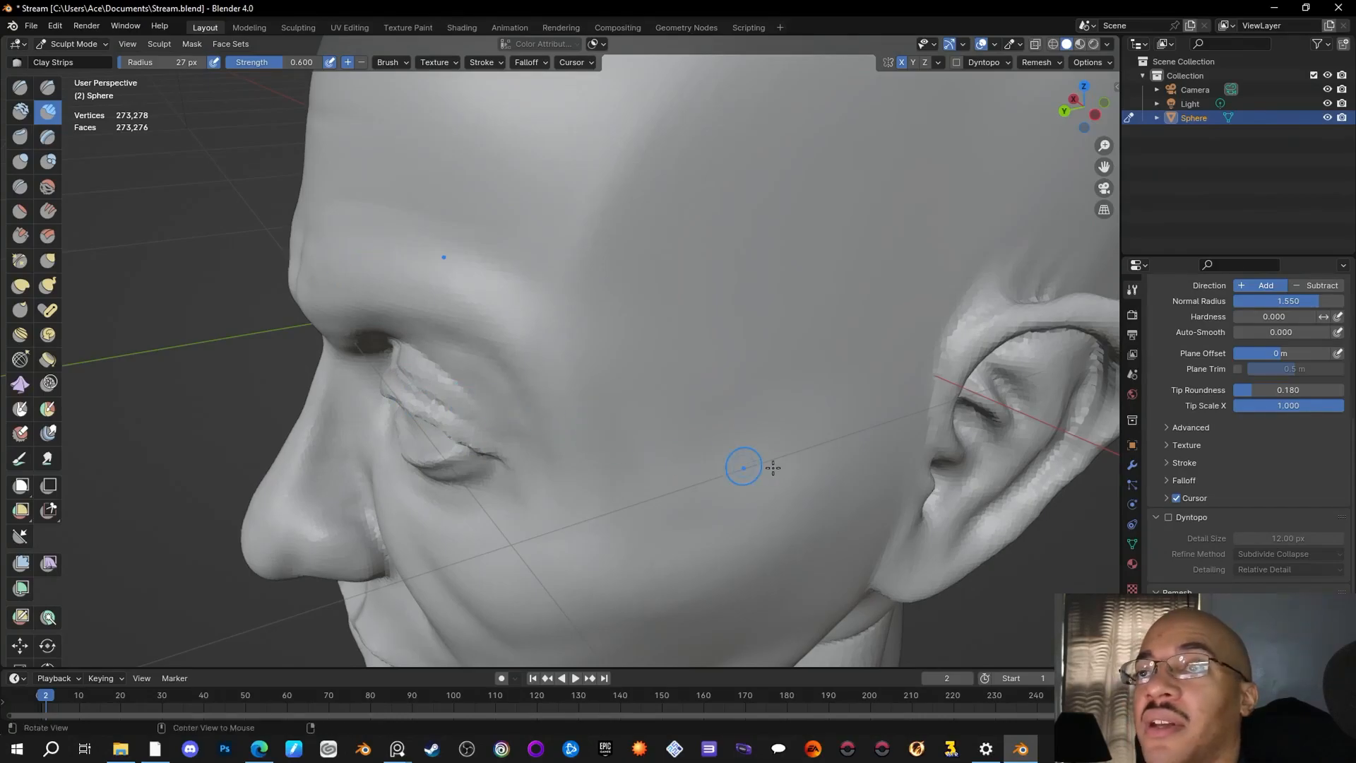
mouse_move(864, 495)
middle_down()
mouse_move(975, 523)
mouse_move(1064, 499)
mouse_move(1053, 484)
middle_up()
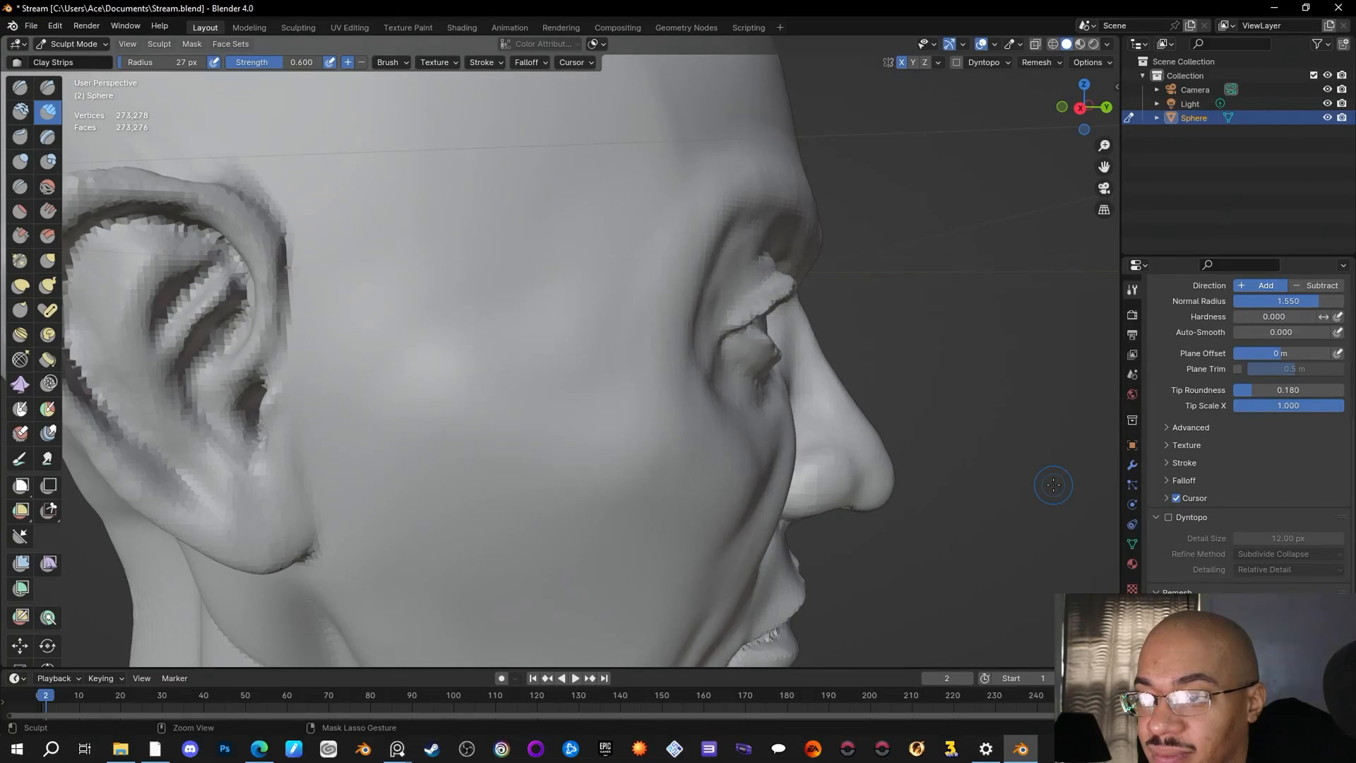
Step: Set the Grab brush radius to 58 px and reshape the front of the upper eyelid in profile
mouse_move(1053, 485)
middle_down()
mouse_move(665, 384)
mouse_move(807, 338)
middle_up()
key(g)
middle_drag(884, 197, 695, 275)
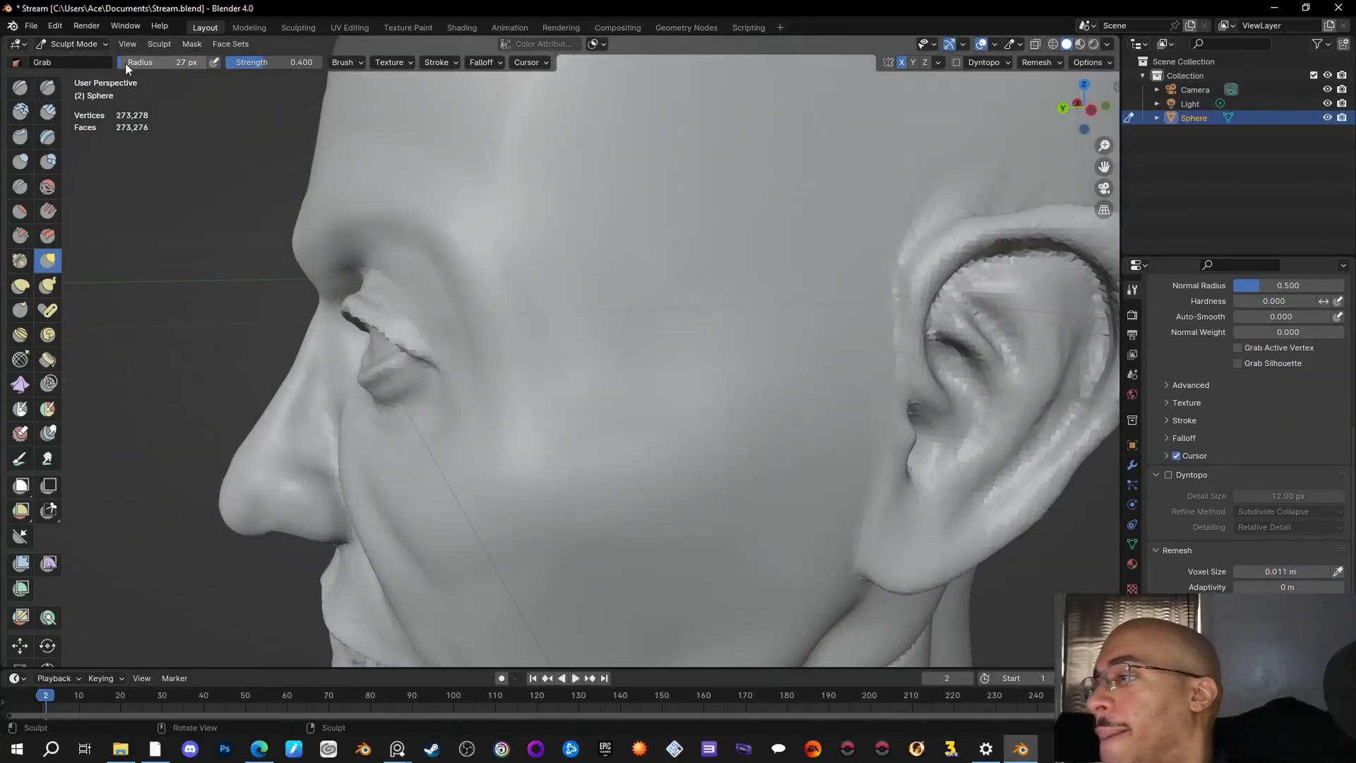
drag(167, 62, 150, 59)
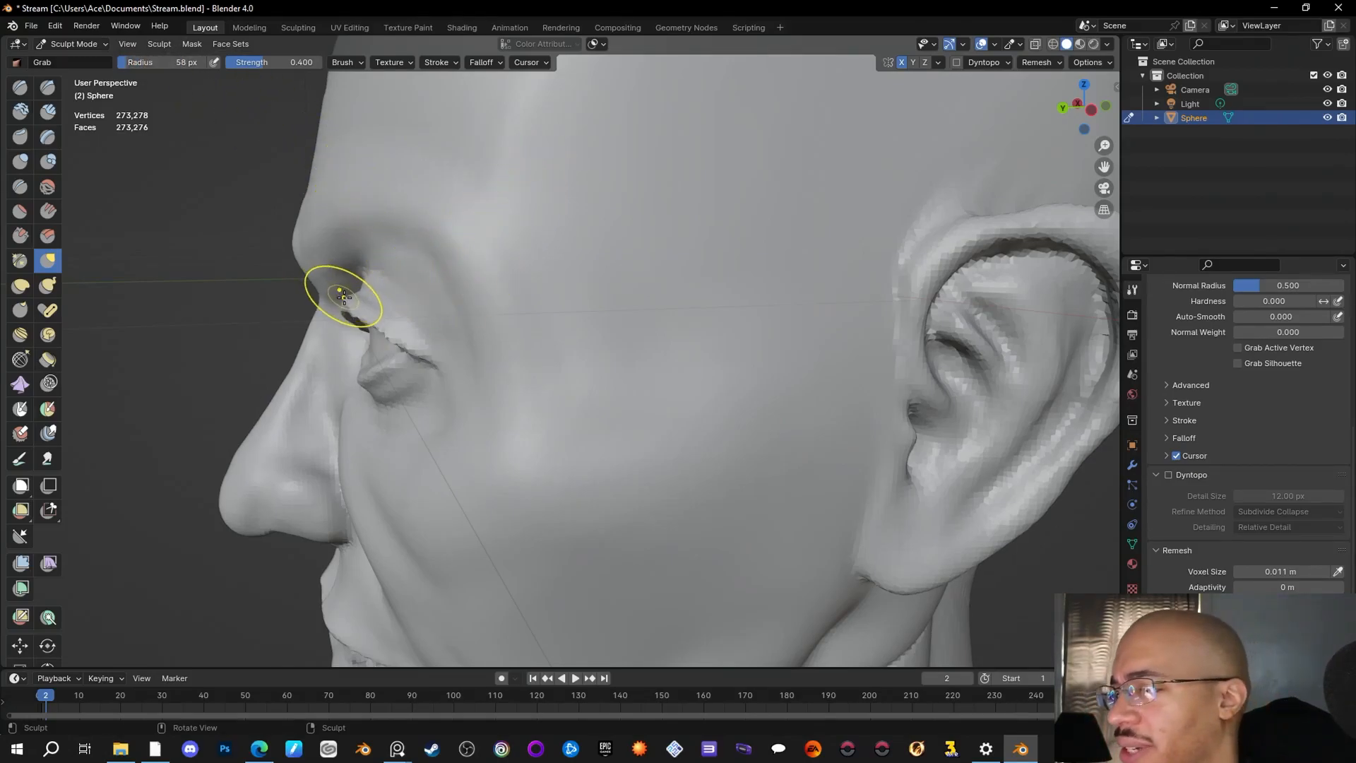
drag(351, 296, 348, 299)
drag(347, 302, 350, 290)
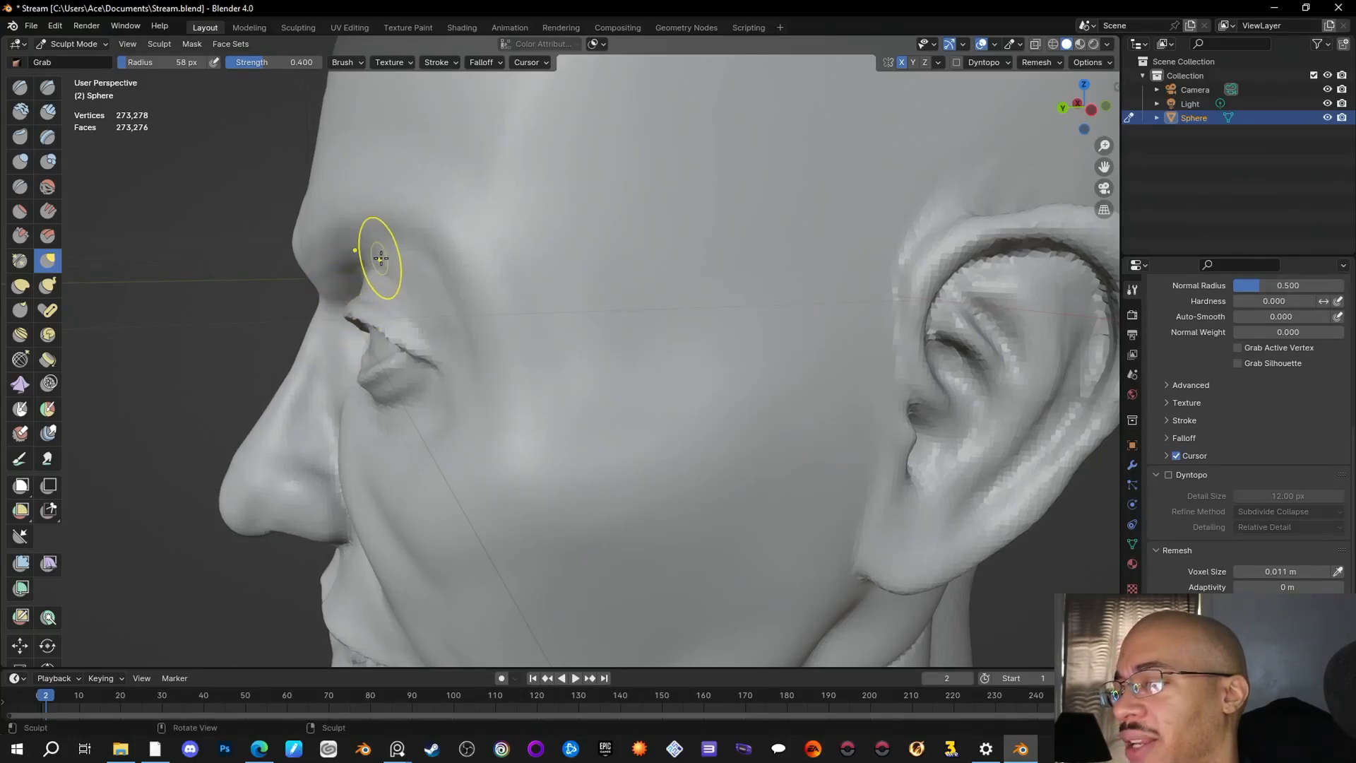
middle_drag(358, 295, 409, 342)
Step: Fine-tune the upper eyelid's projection beneath the brow with further Grab strokes from the side
mouse_move(941, 315)
middle_down()
mouse_move(1008, 315)
mouse_move(711, 305)
middle_up()
drag(307, 302, 318, 286)
drag(320, 287, 303, 301)
drag(303, 300, 308, 305)
mouse_move(330, 322)
middle_down()
mouse_move(465, 366)
mouse_move(551, 353)
middle_up()
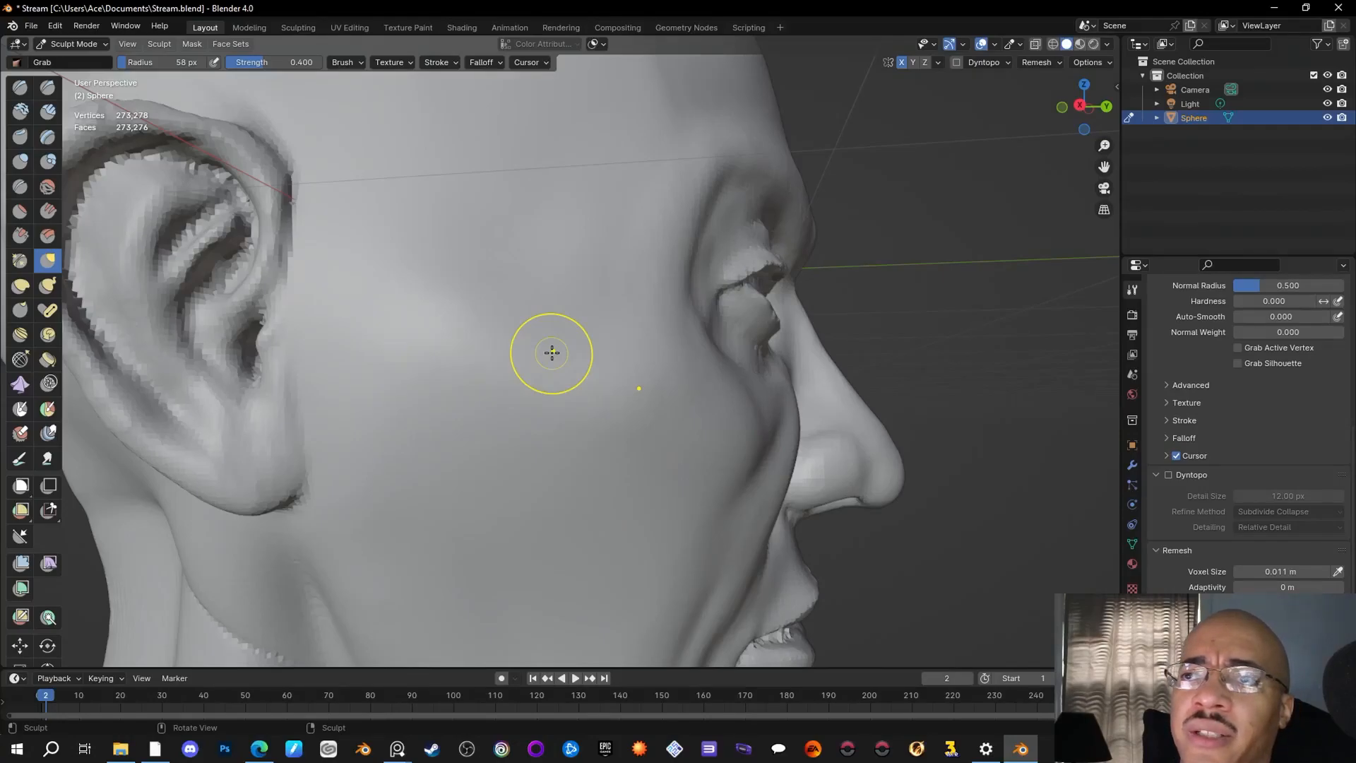
mouse_move(923, 218)
middle_down()
mouse_move(638, 263)
mouse_move(862, 263)
mouse_move(650, 254)
mouse_move(663, 257)
middle_up()
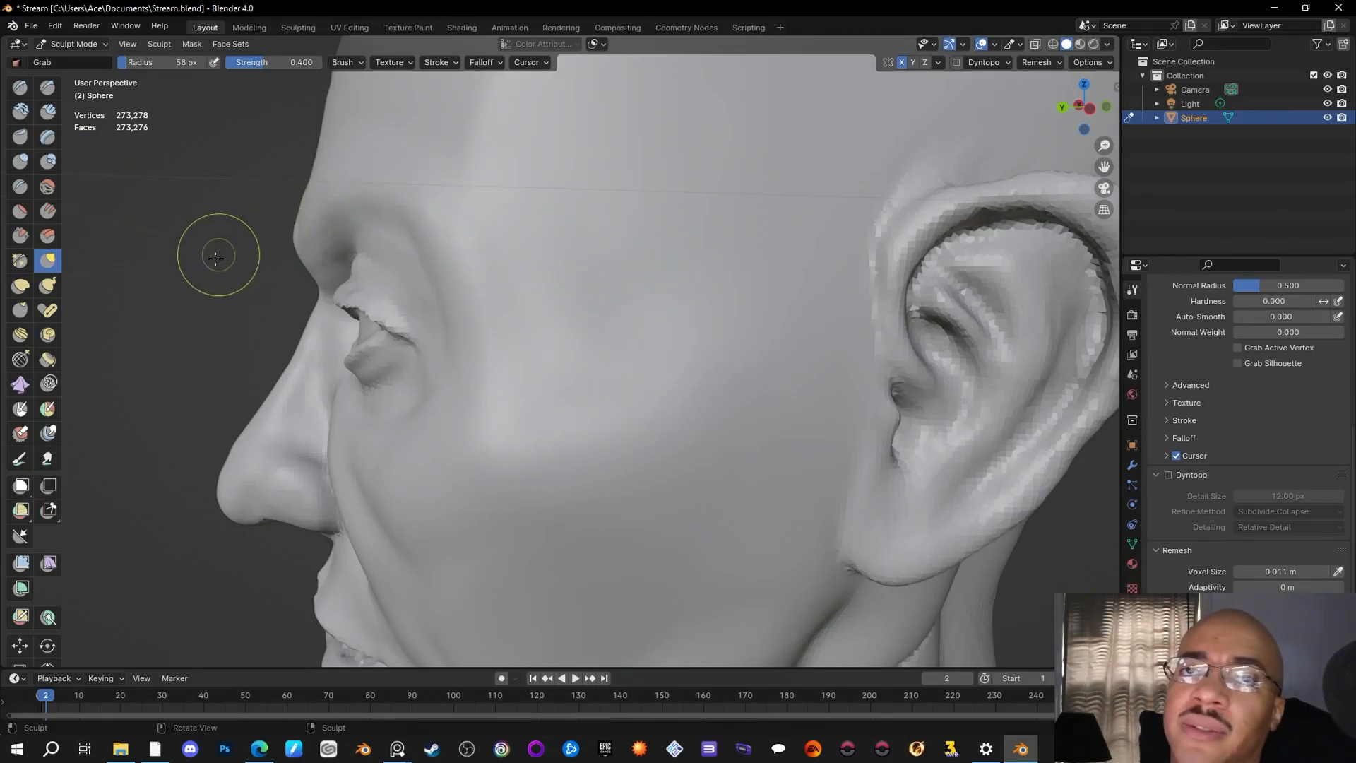
middle_drag(219, 336, 481, 357)
mouse_move(908, 264)
middle_down()
mouse_move(956, 286)
mouse_move(651, 275)
mouse_move(675, 312)
mouse_move(790, 288)
mouse_move(966, 292)
mouse_move(920, 254)
middle_up()
middle_drag(620, 226, 930, 281)
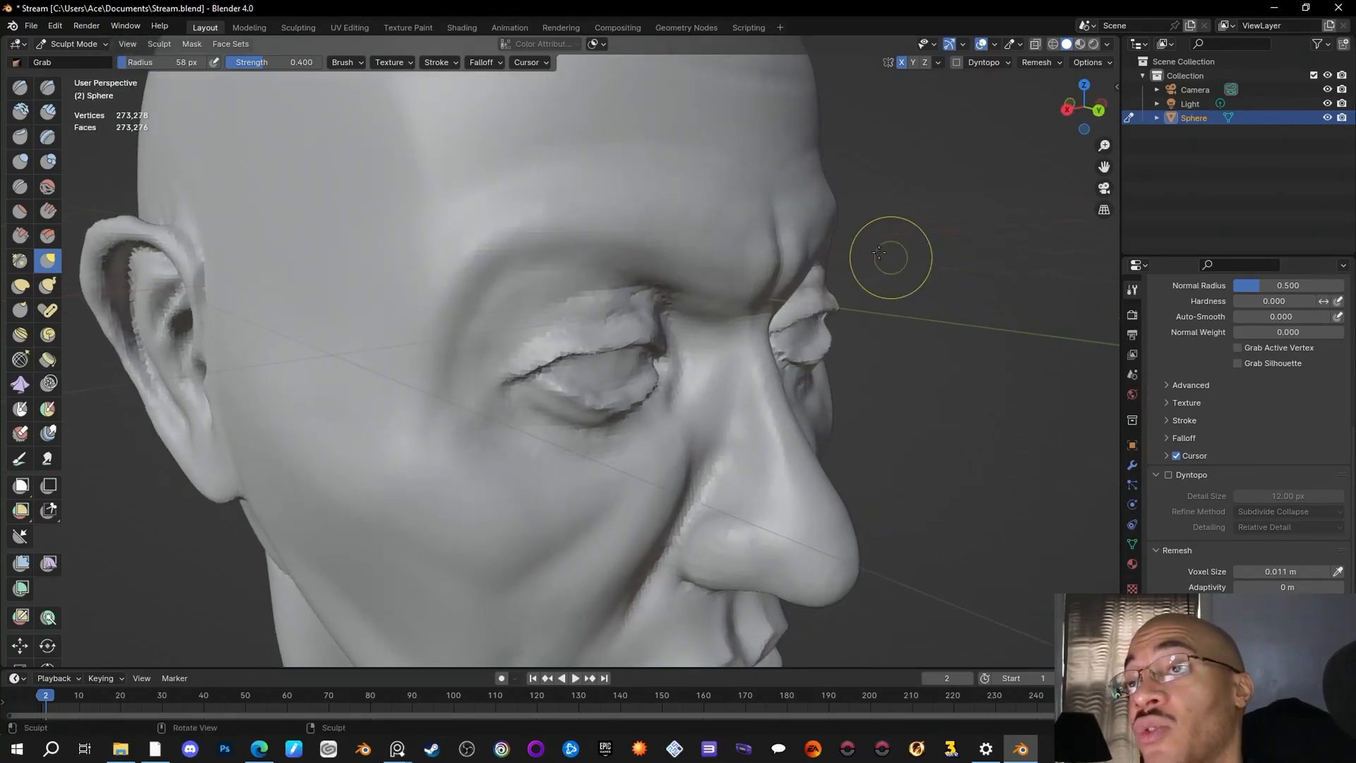
click(48, 113)
drag(100, 48, 104, 48)
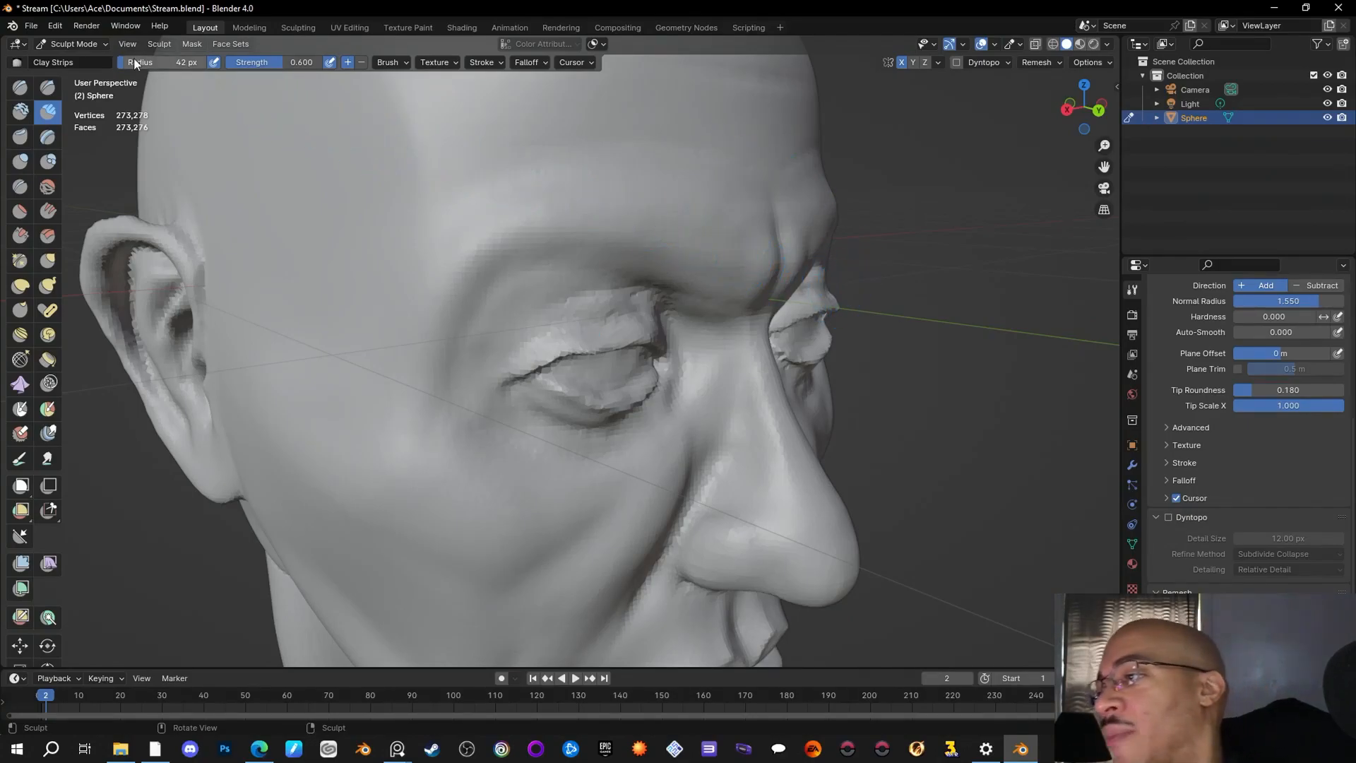
drag(122, 66, 105, 57)
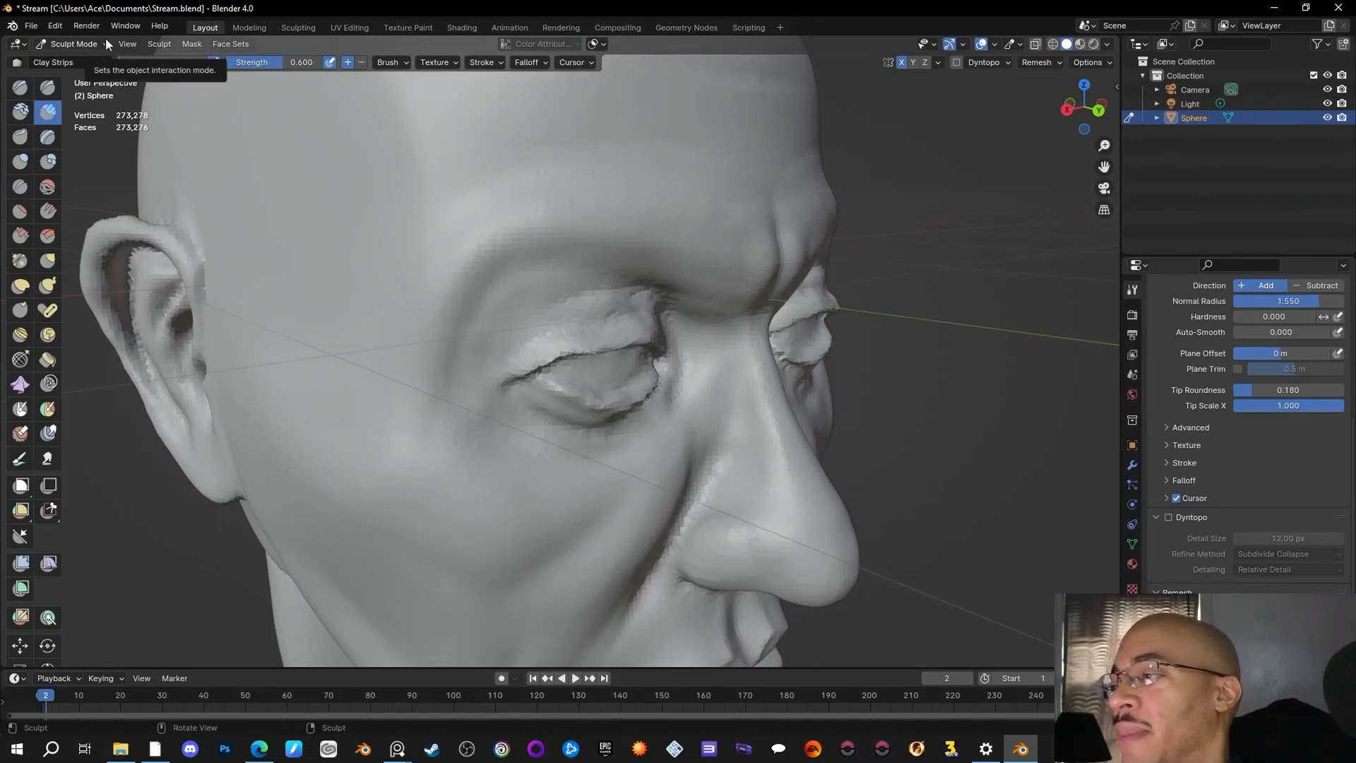
Step: Set the Grab brush radius to 35 px and reshape the front of the eyelid on the far eye in three-quarter view
click(47, 260)
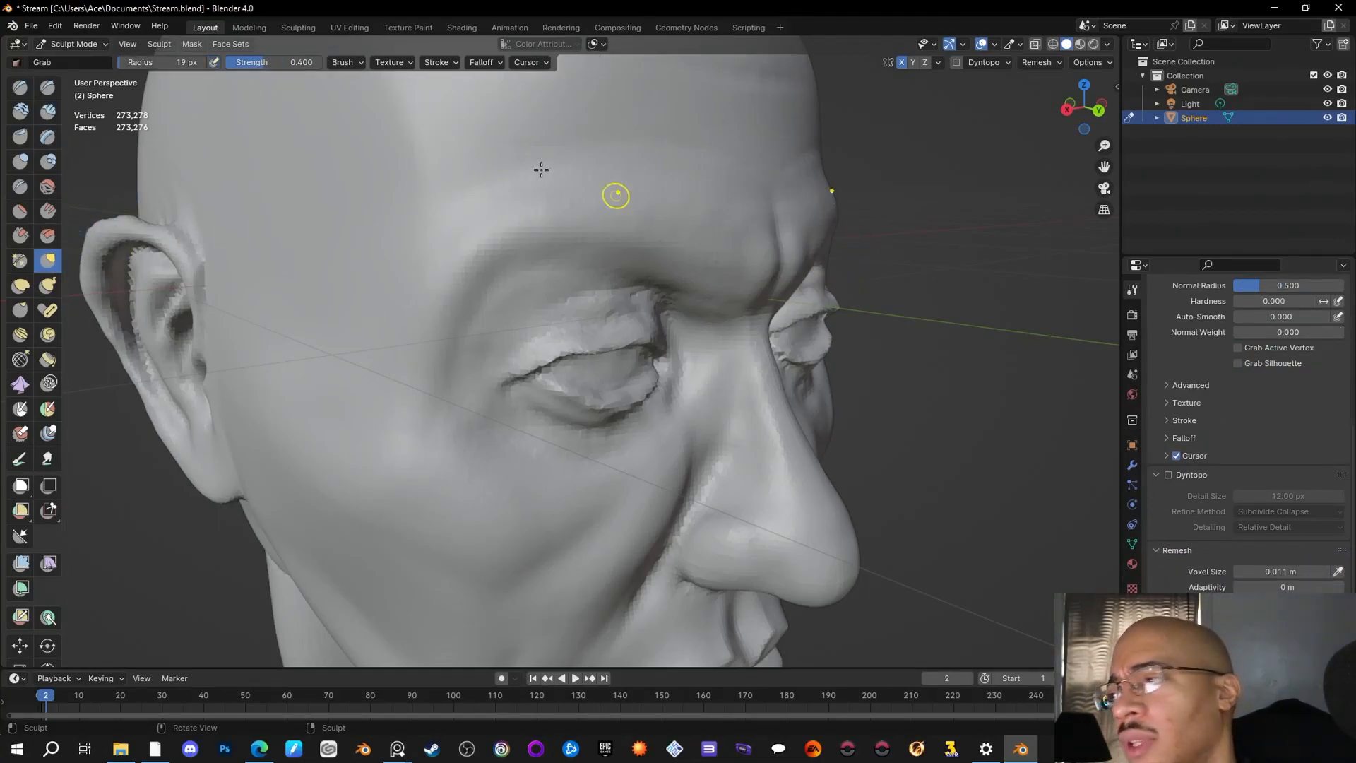
drag(133, 65, 139, 67)
drag(832, 299, 863, 288)
mouse_move(862, 287)
middle_down()
mouse_move(900, 372)
mouse_move(842, 346)
middle_up()
drag(842, 346, 838, 333)
Step: Adjust the outer corner of the eyelids with a Grab stroke while looking at the face from above
middle_drag(929, 369, 927, 333)
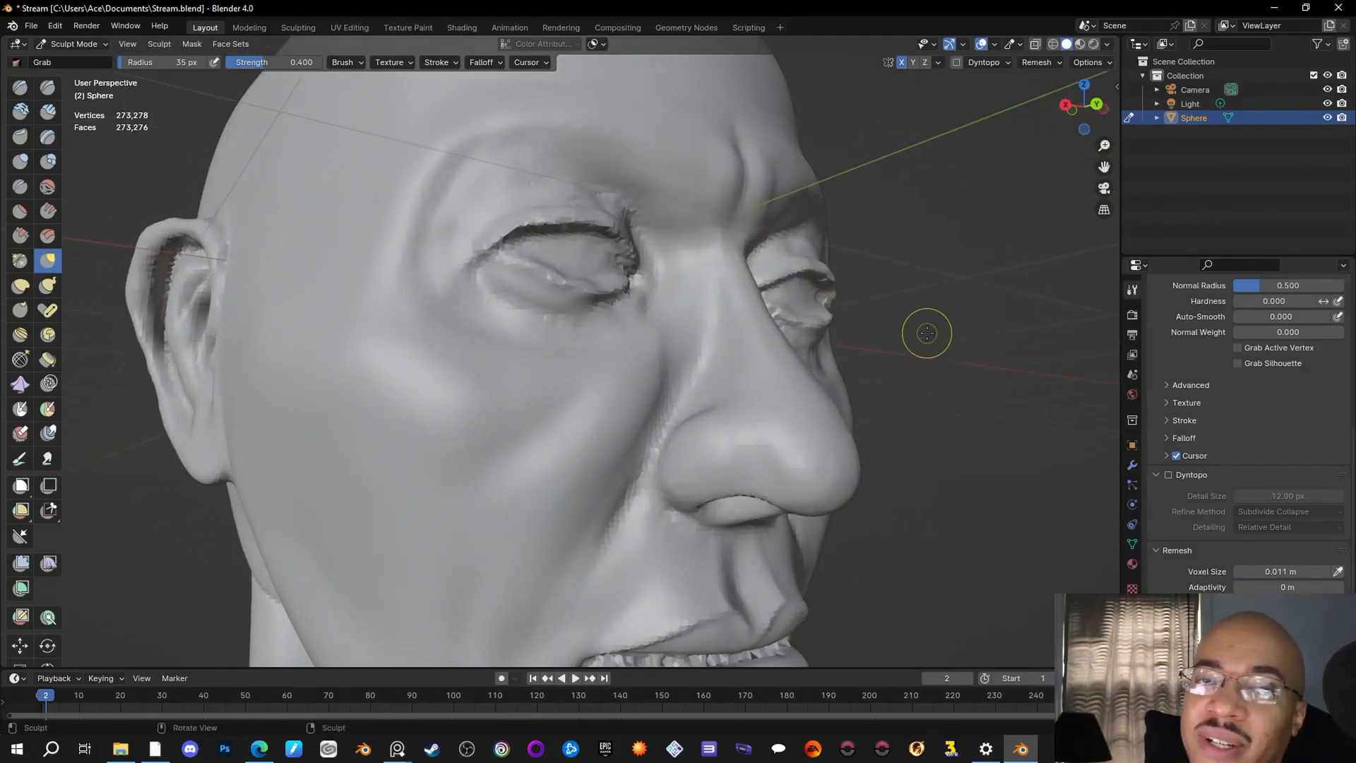
mouse_move(900, 197)
middle_down()
mouse_move(897, 283)
mouse_move(915, 229)
mouse_move(816, 258)
mouse_move(908, 260)
mouse_move(973, 170)
mouse_move(1035, 213)
middle_up()
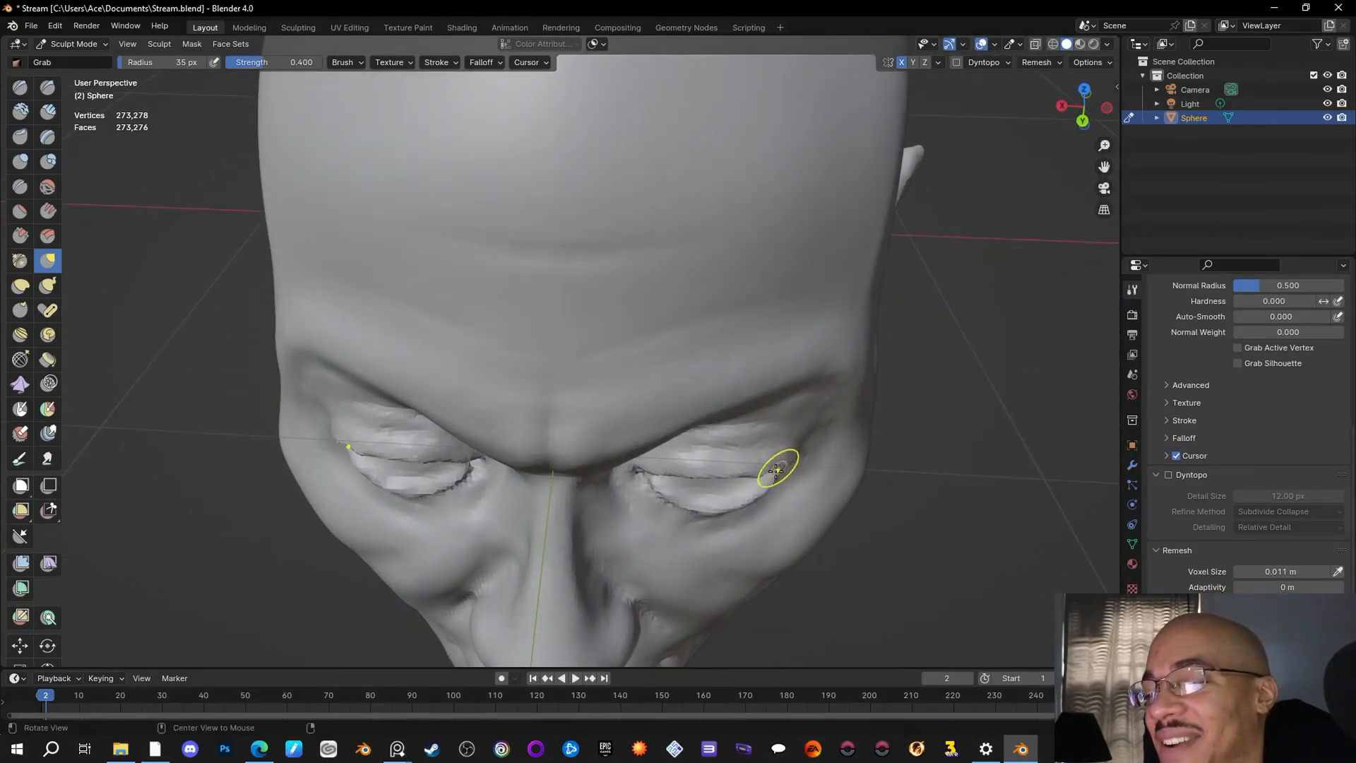
drag(757, 475, 772, 464)
mouse_move(953, 438)
middle_down()
mouse_move(977, 339)
mouse_move(923, 363)
middle_up()
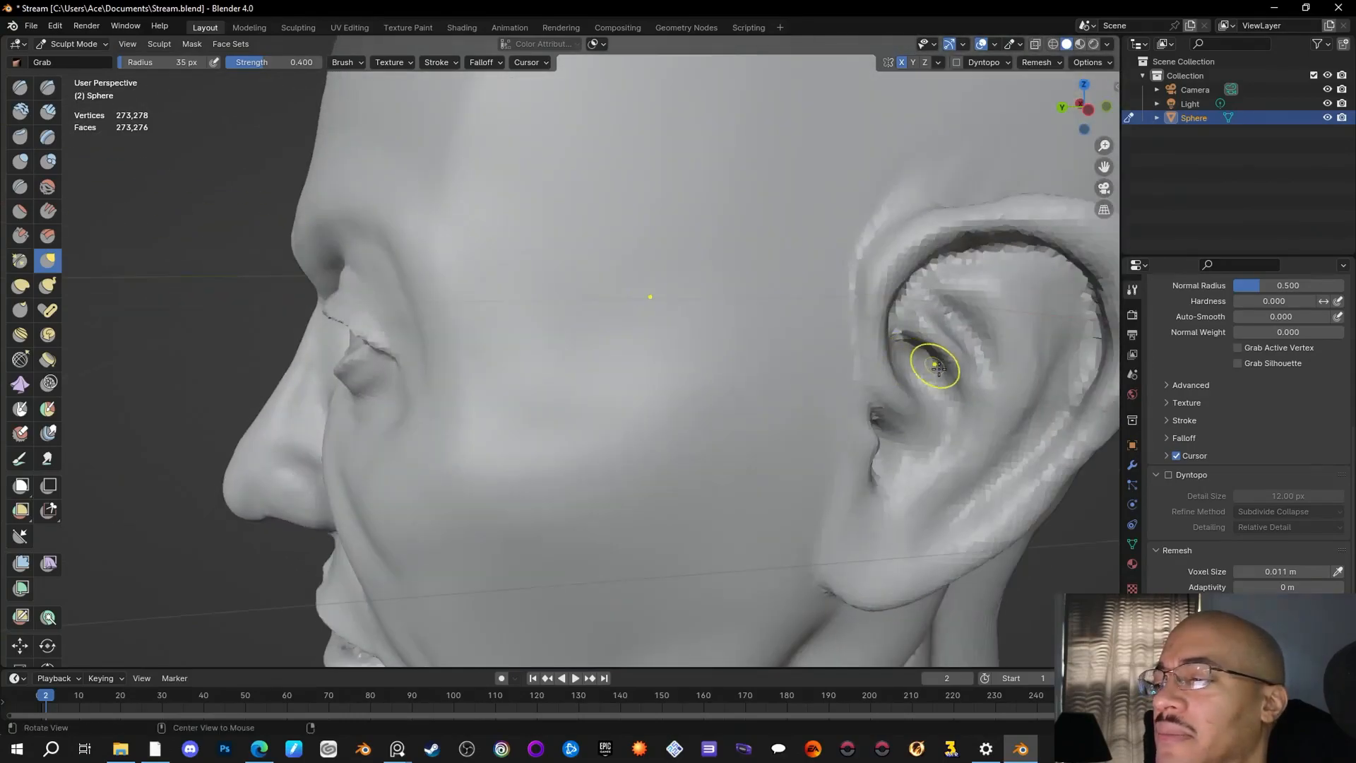
mouse_move(1088, 536)
shift+middle_down()
mouse_move(960, 489)
mouse_move(993, 460)
mouse_move(1050, 480)
mouse_move(551, 269)
shift+middle_up()
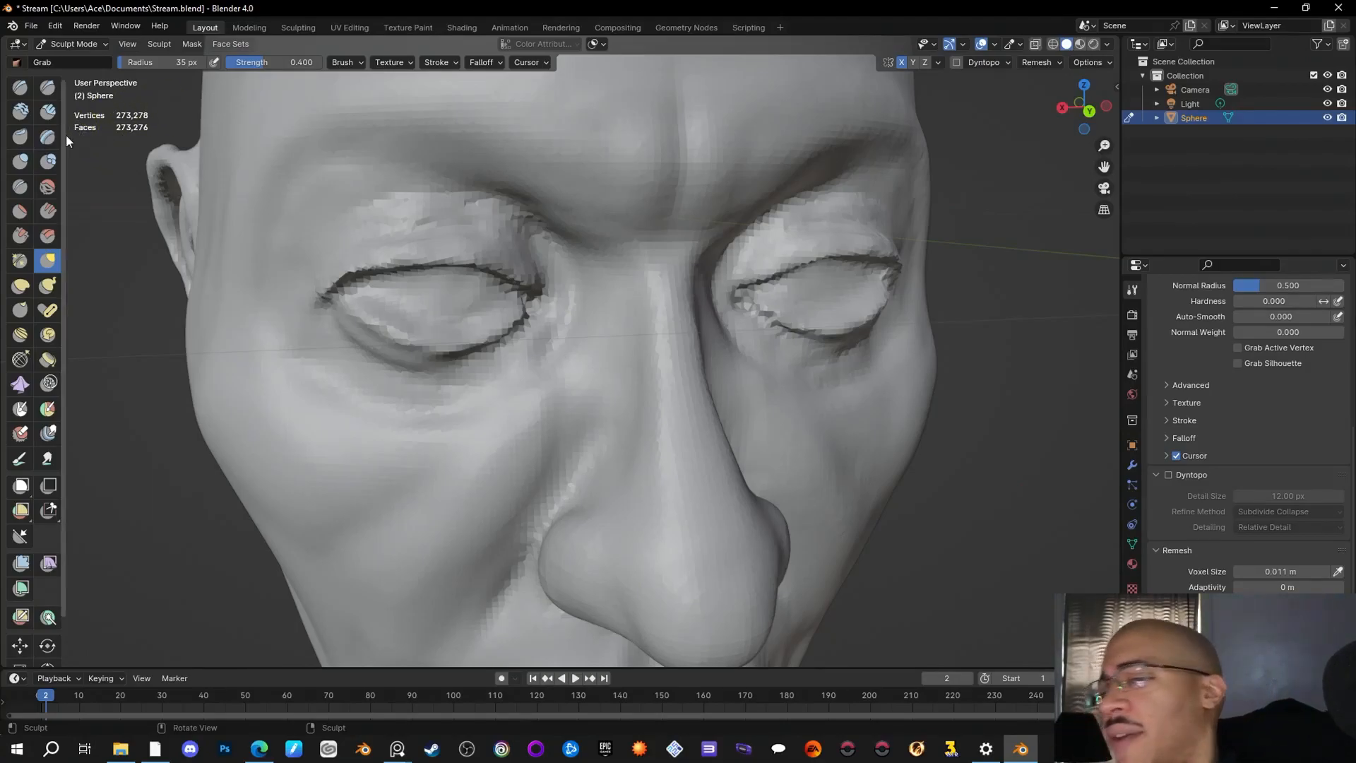
Step: Build up the upper eyelid with Clay Strips strokes beneath the brow, along the lid and at the inner eye corner
mouse_move(1023, 286)
middle_down()
mouse_move(890, 293)
mouse_move(1027, 300)
mouse_move(1023, 285)
middle_up()
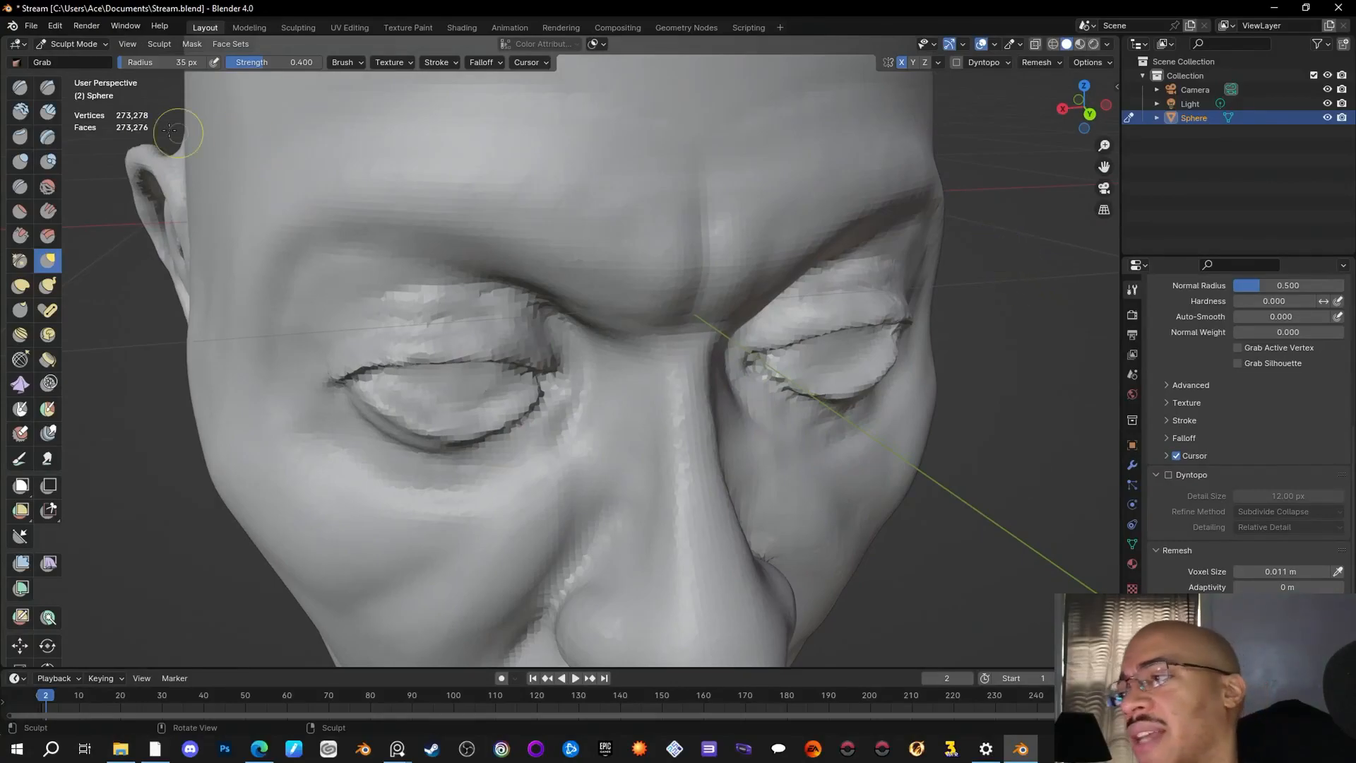
click(50, 110)
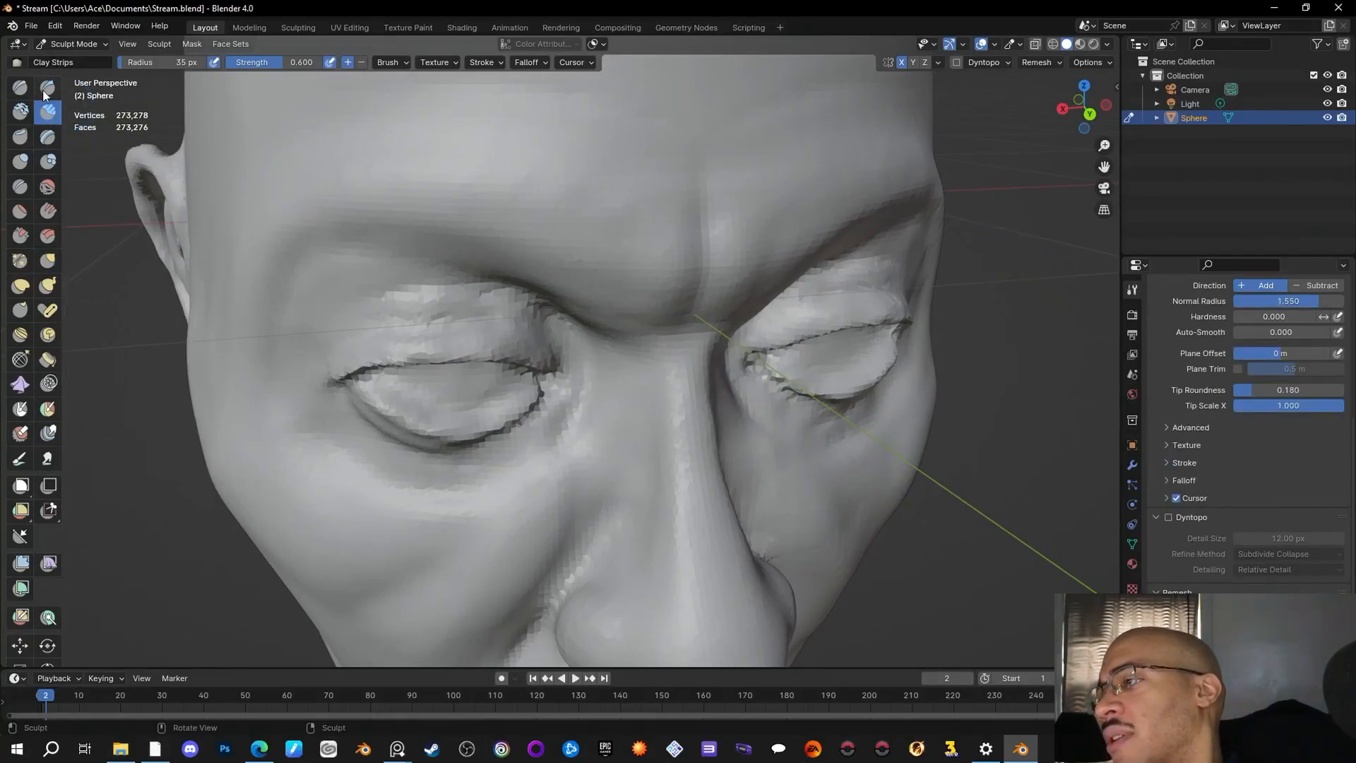
drag(839, 270, 891, 281)
drag(794, 319, 900, 300)
drag(751, 345, 776, 325)
Step: Add volume along the lower eyelid with Clay Strips strokes between the inner and outer corners of the eye
mouse_move(1010, 371)
middle_down()
mouse_move(983, 350)
mouse_move(901, 334)
mouse_move(860, 347)
mouse_move(793, 288)
middle_up()
drag(698, 292, 847, 296)
drag(747, 302, 810, 284)
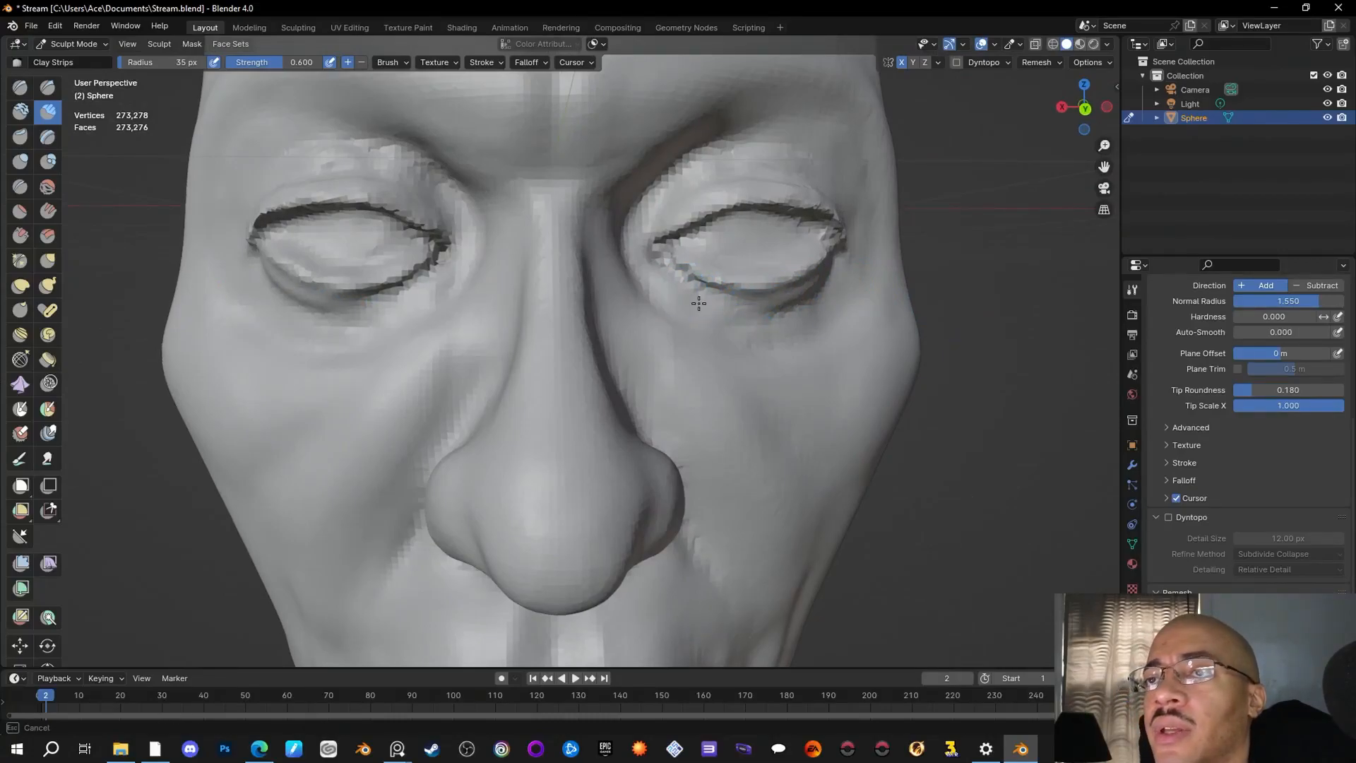
mouse_move(1005, 273)
middle_down()
mouse_move(848, 290)
mouse_move(1064, 280)
mouse_move(868, 320)
mouse_move(927, 379)
middle_up()
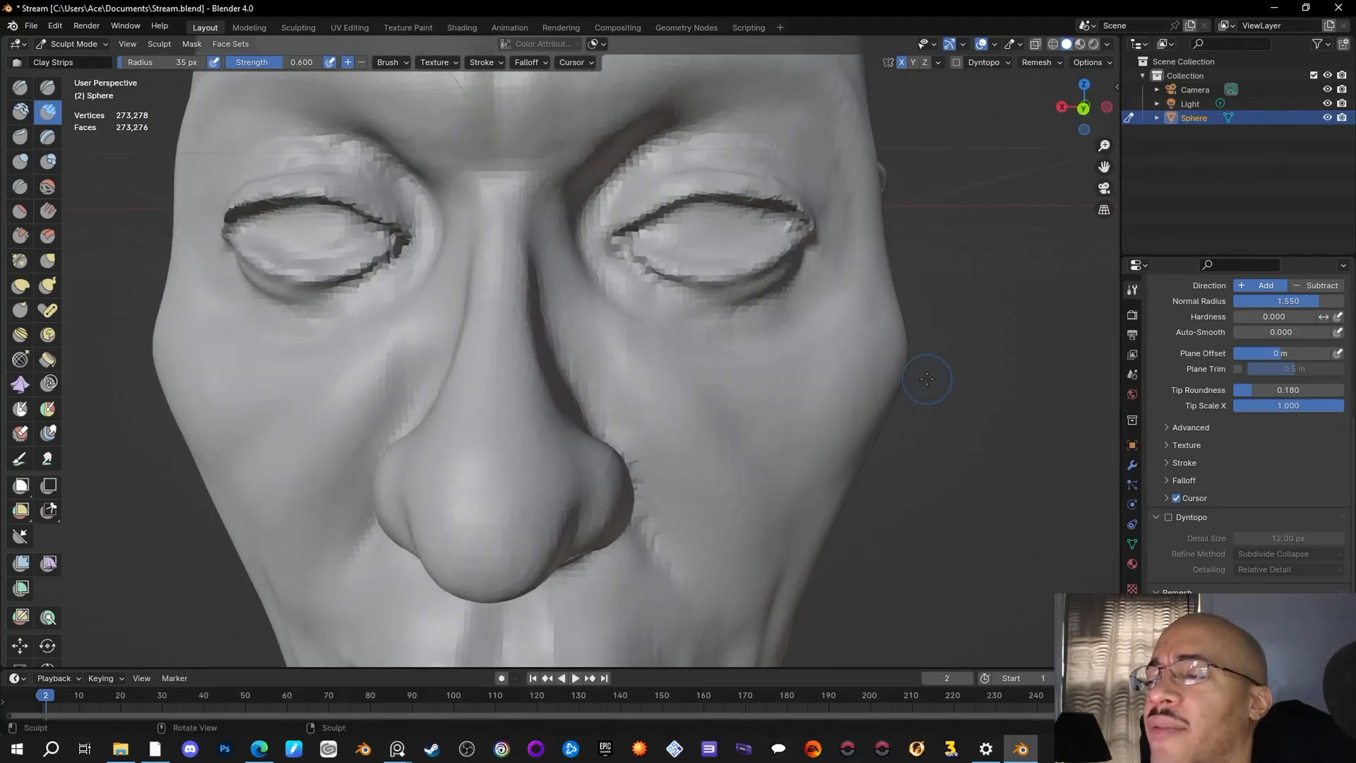
Step: Set the brush radius to 31 px and reshape the lower eyelid's edge toward the inner corner with Grab strokes
mouse_move(125, 62)
mouse_down()
mouse_move(163, 65)
mouse_move(146, 65)
mouse_up()
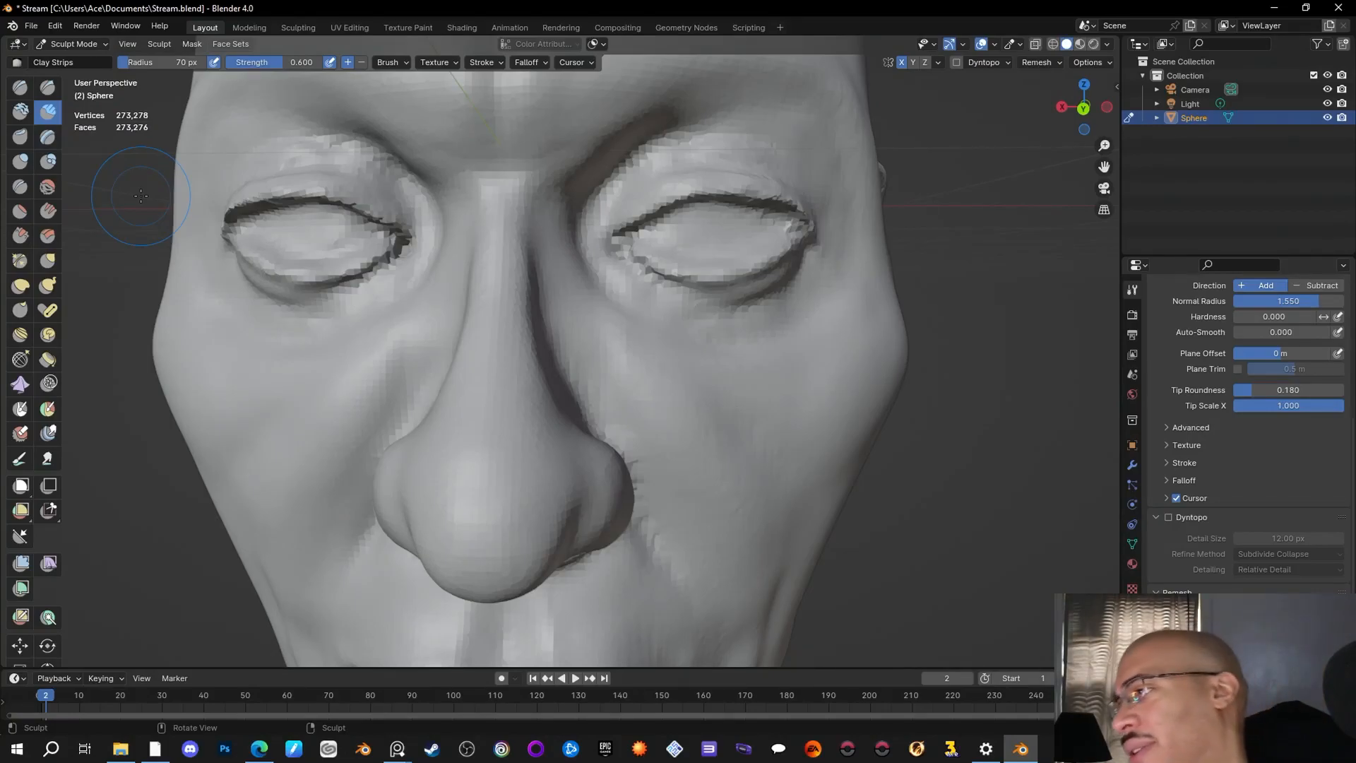
click(124, 62)
text(31)
key(Return)
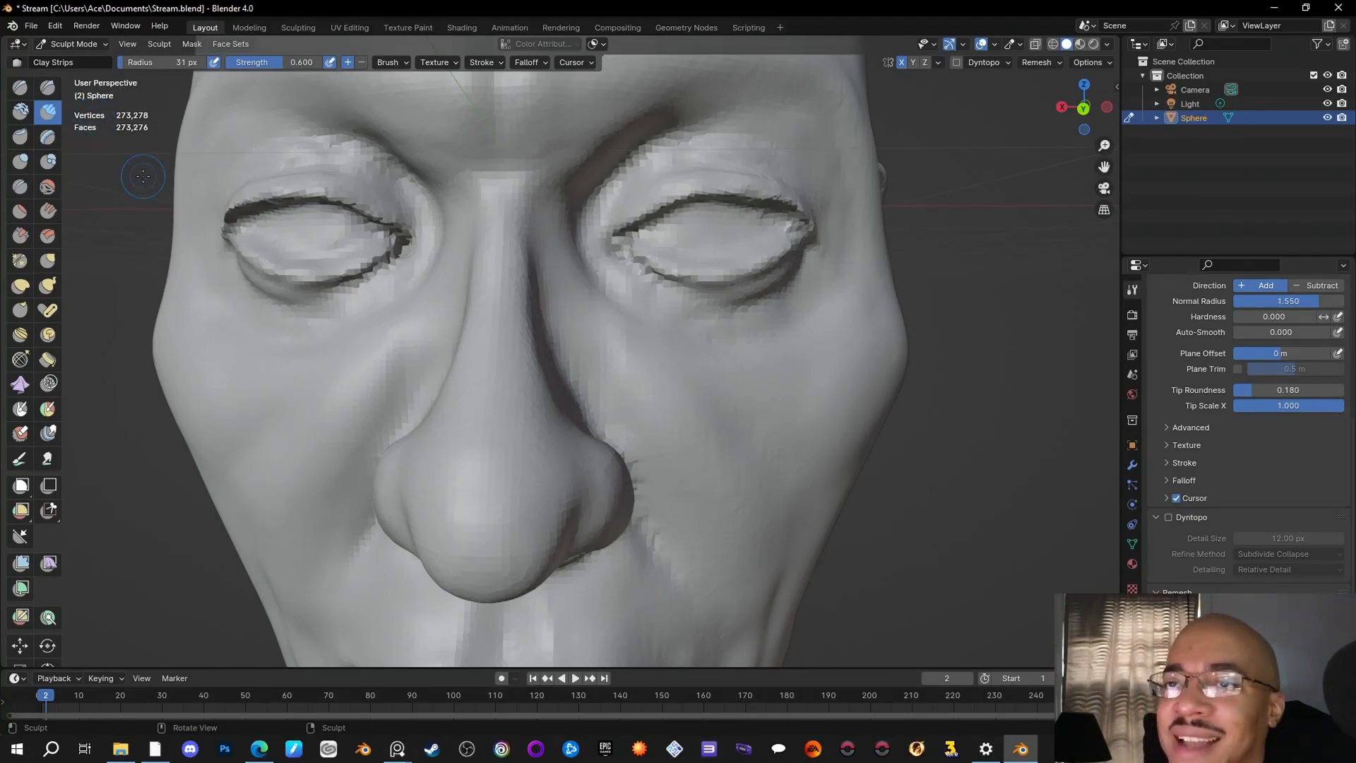
mouse_move(143, 176)
middle_down()
mouse_move(945, 227)
mouse_move(727, 226)
middle_up()
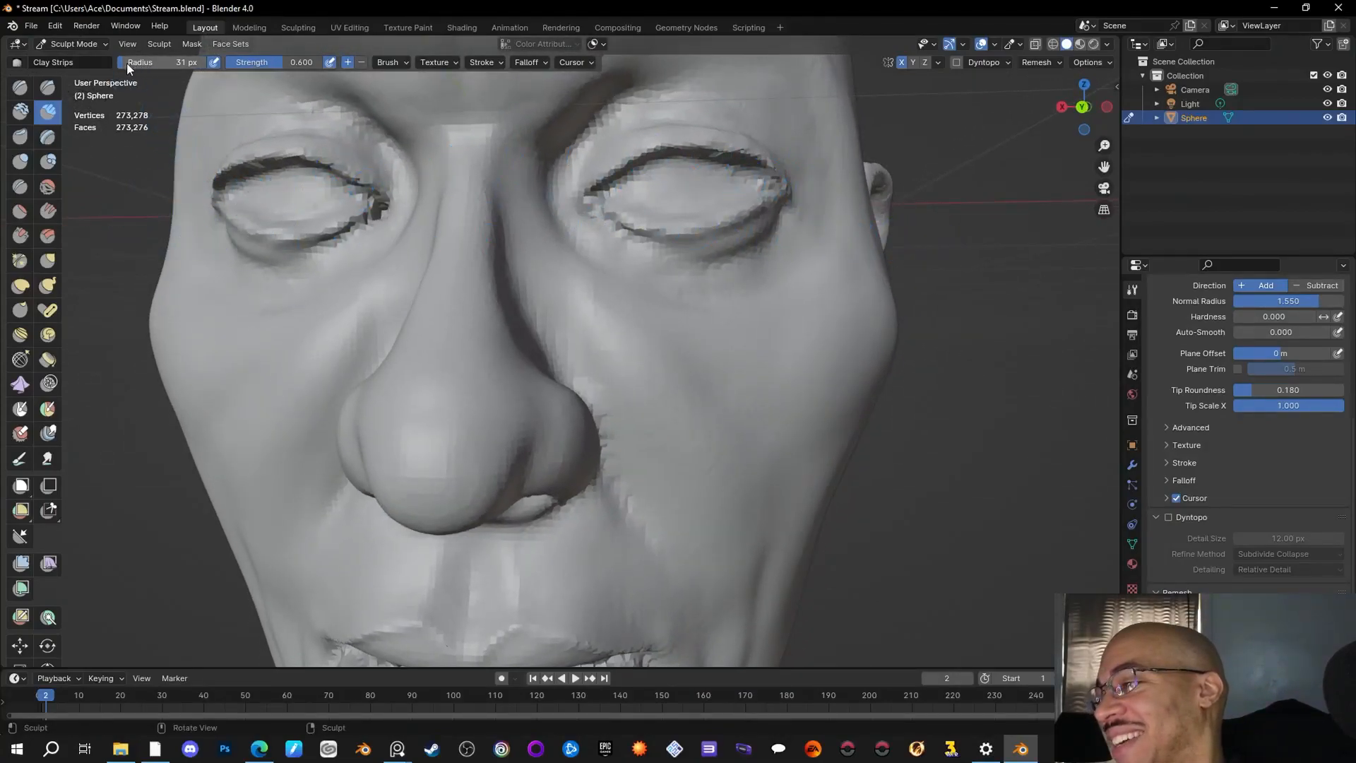
click(48, 261)
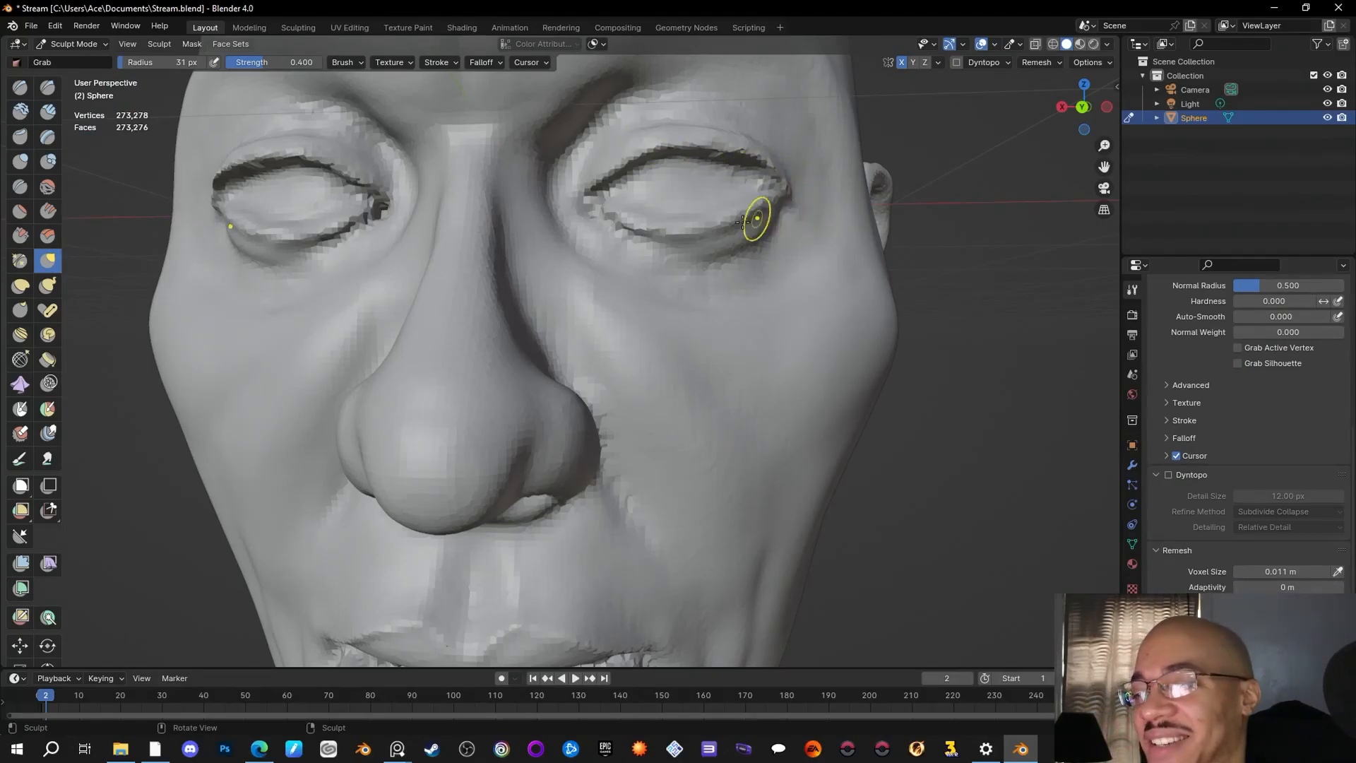
drag(646, 234, 659, 231)
drag(674, 240, 607, 208)
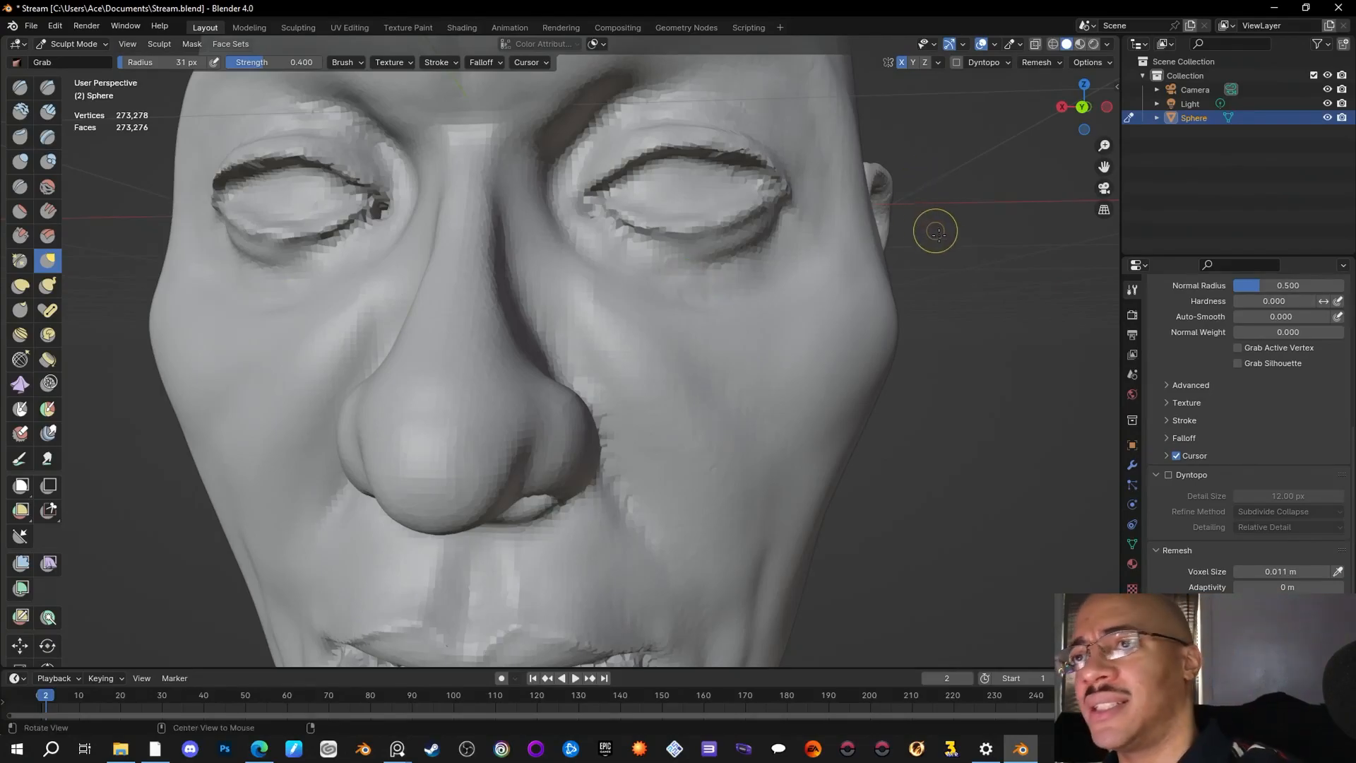
Step: Check the whole head from the front and side, and save the sculpt to the existing Stream.blend file
scroll(1005, 226, down, 4)
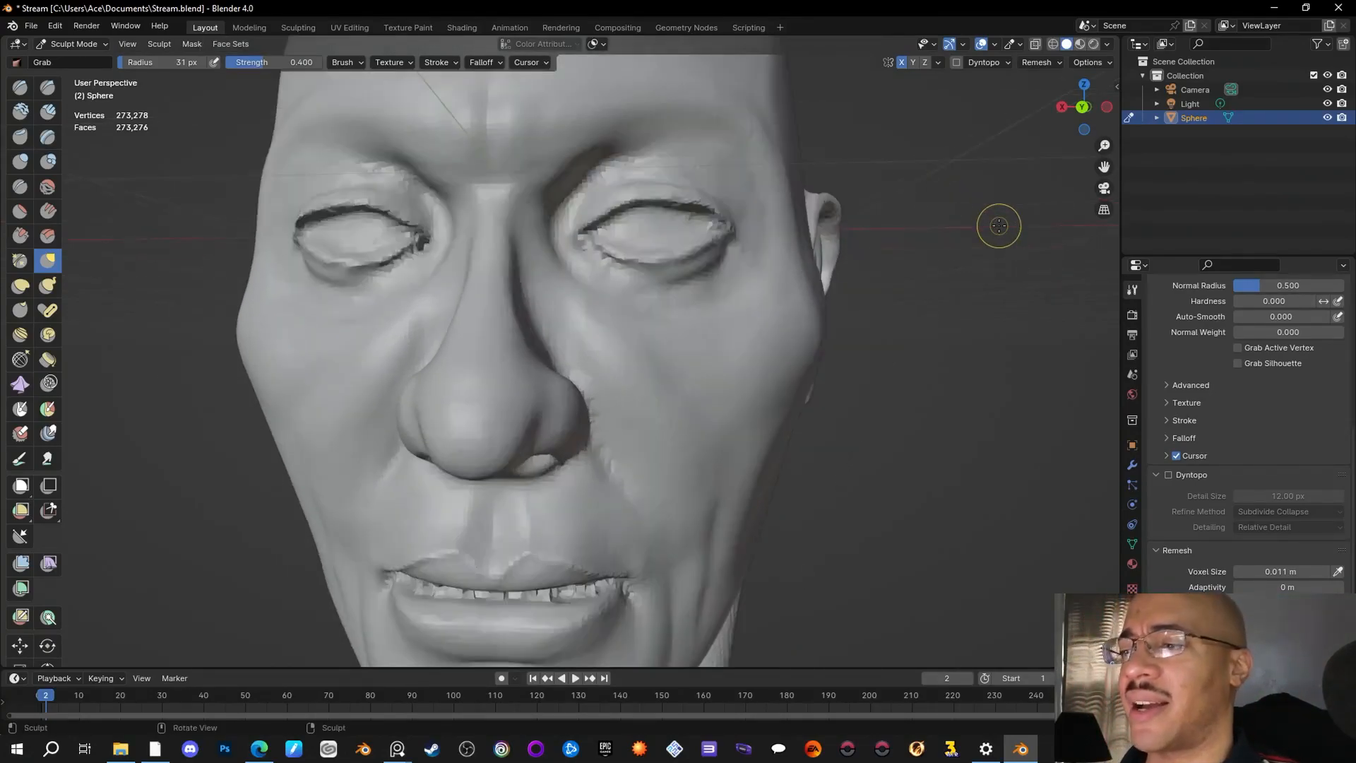
mouse_move(993, 247)
middle_down()
mouse_move(868, 256)
mouse_move(977, 273)
mouse_move(986, 290)
mouse_move(372, 285)
mouse_move(941, 282)
mouse_move(844, 309)
middle_up()
scroll(986, 291, down, 5)
scroll(854, 310, up, 5)
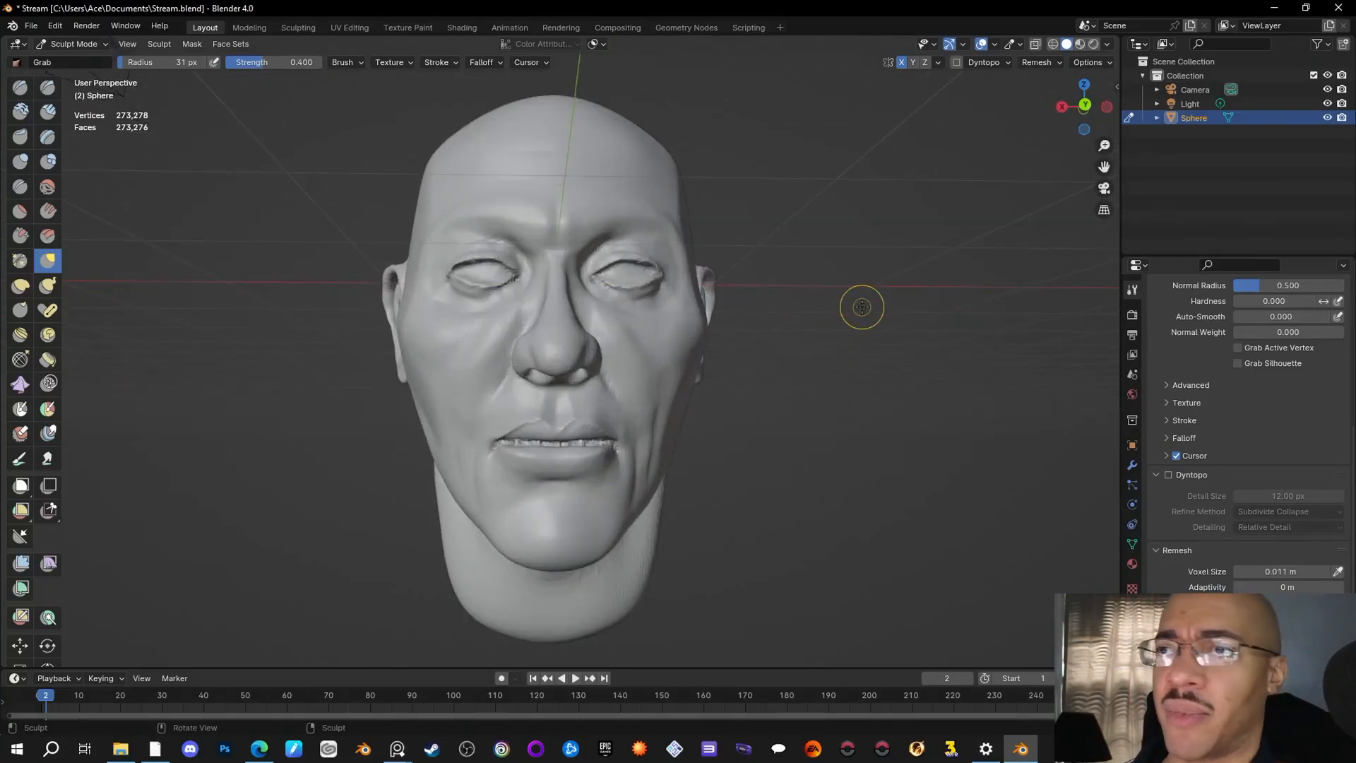
mouse_move(892, 342)
middle_down()
mouse_move(833, 358)
mouse_move(755, 353)
middle_up()
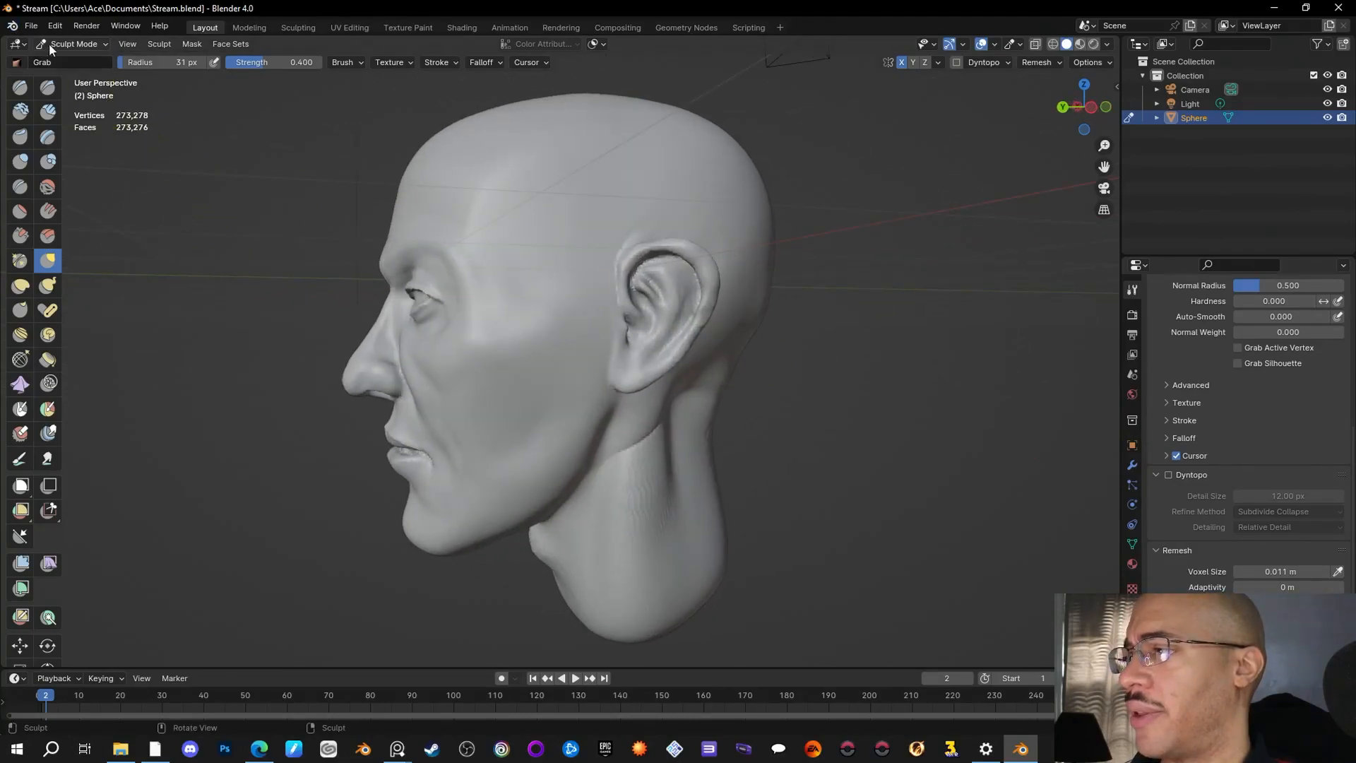
click(31, 25)
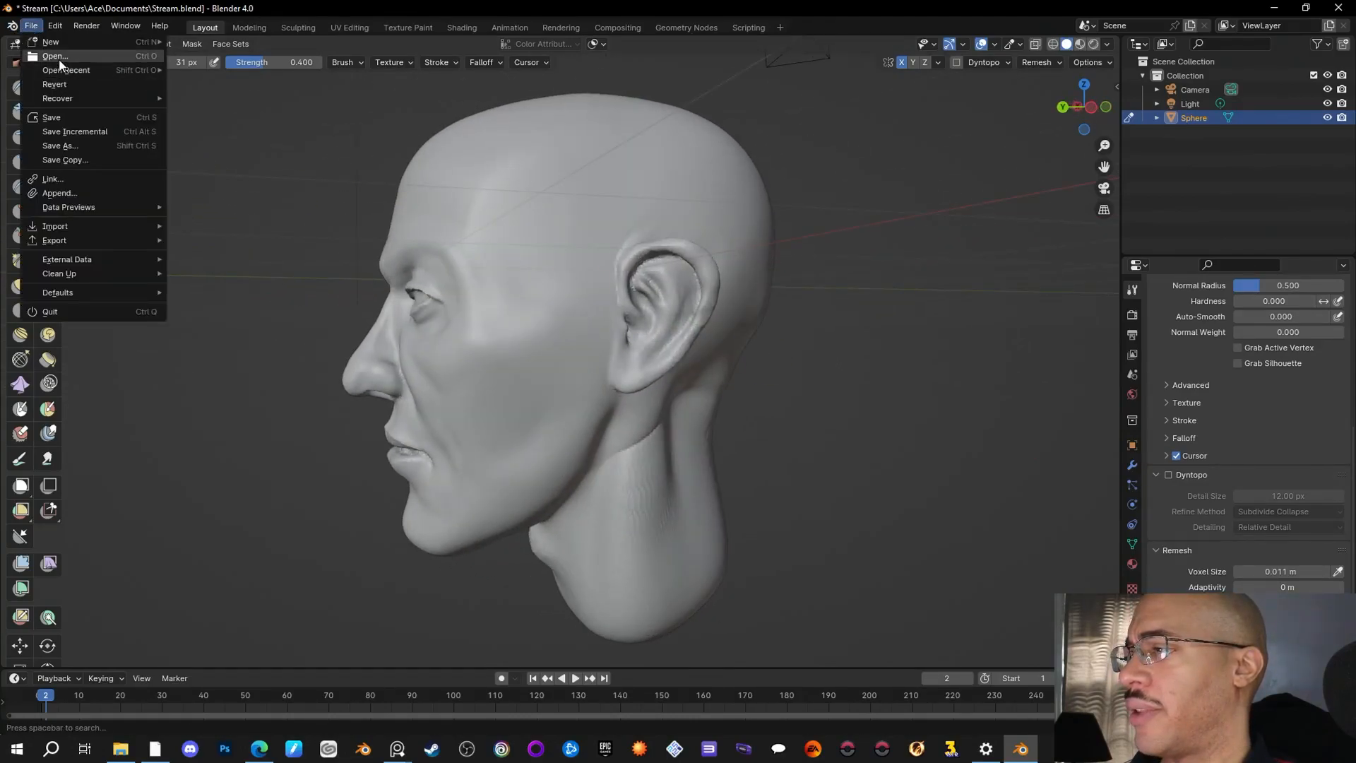
click(58, 117)
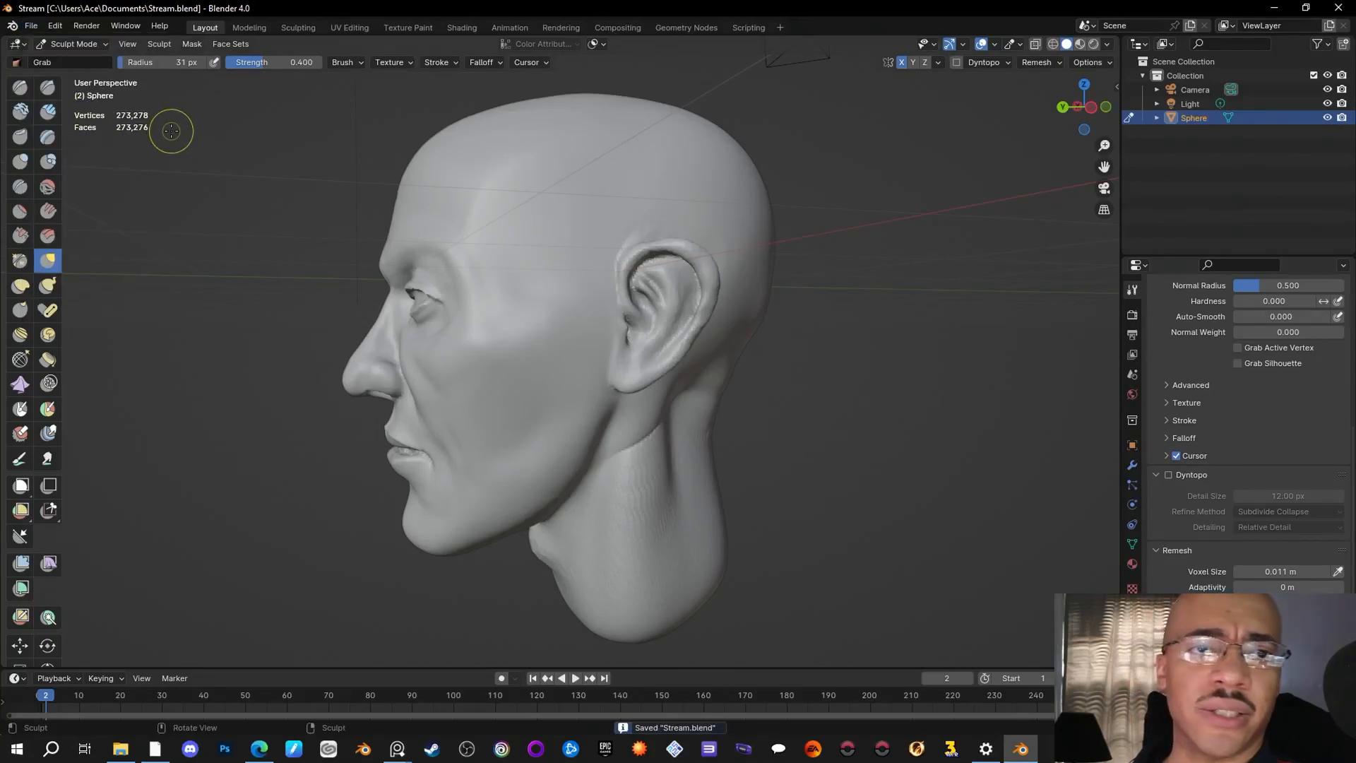